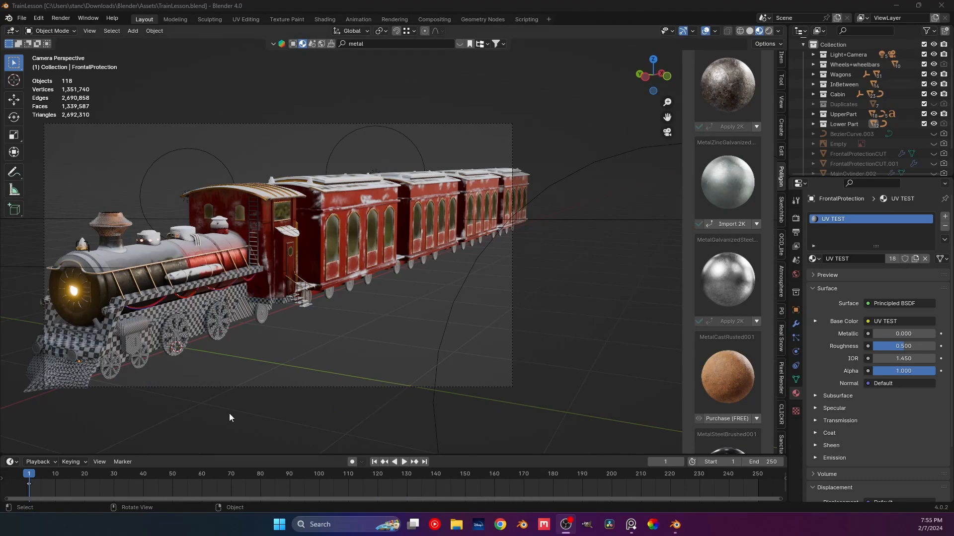
Examine the checker-textured parts on the locomotive's front and lower side.
{"action": "middle_click_drag", "start_coordinate": [187, 335], "coordinate": [343, 294], "text": "shift"}
{"action": "scroll", "coordinate": [280, 312], "scroll_direction": "up", "scroll_amount": 2}
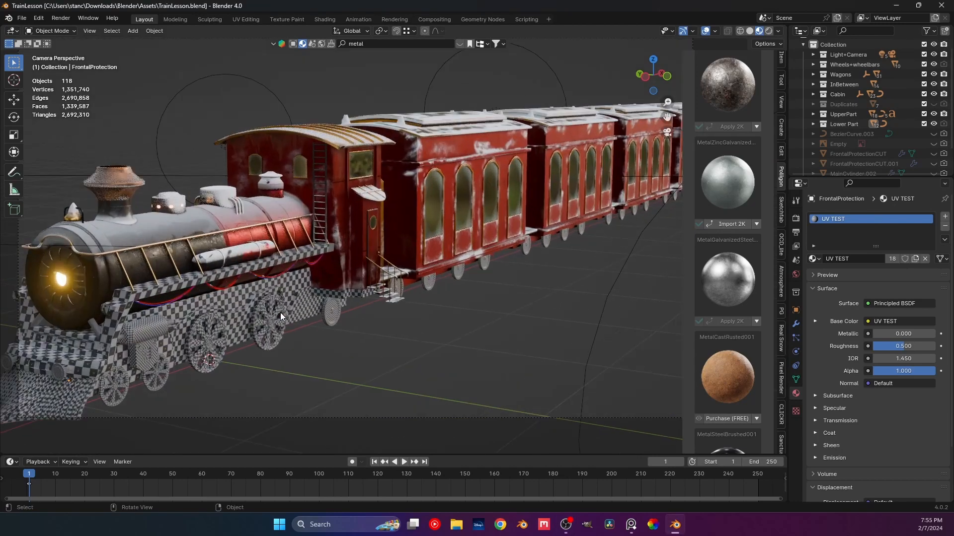
{"action": "middle_click_drag", "start_coordinate": [239, 298], "coordinate": [238, 275]}
{"action": "scroll", "coordinate": [248, 290], "scroll_direction": "up", "scroll_amount": 6}
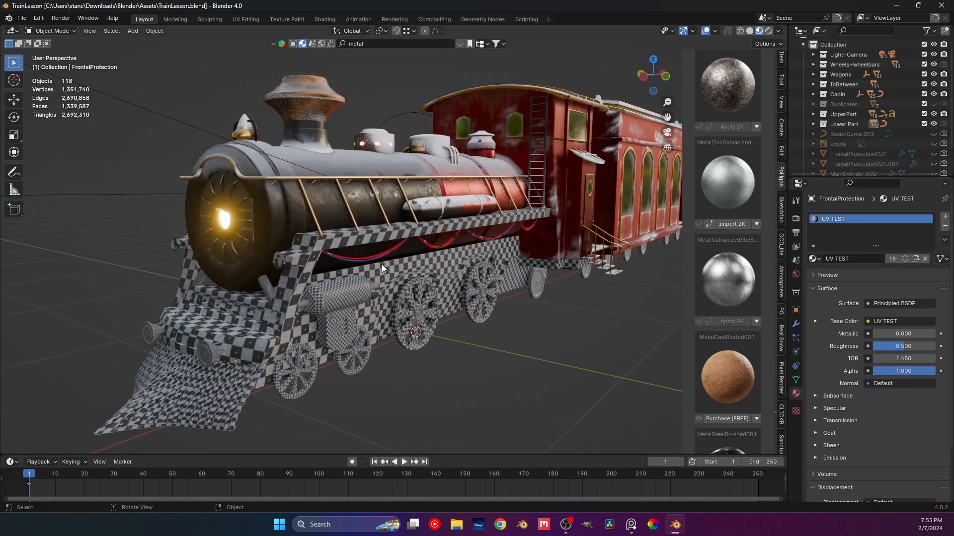
{"action": "middle_click_drag", "start_coordinate": [381, 265], "coordinate": [342, 261]}
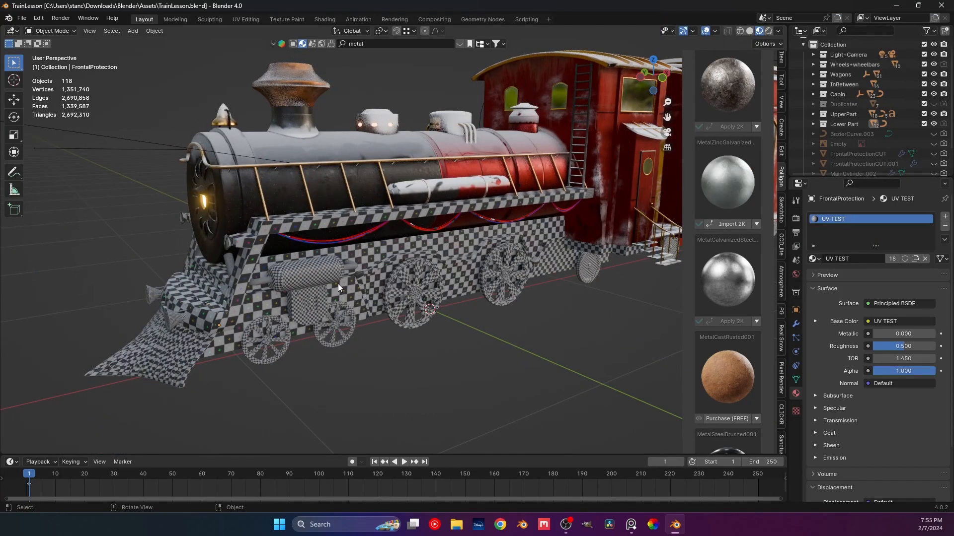
{"action": "scroll", "coordinate": [323, 283], "scroll_direction": "up", "scroll_amount": 5}
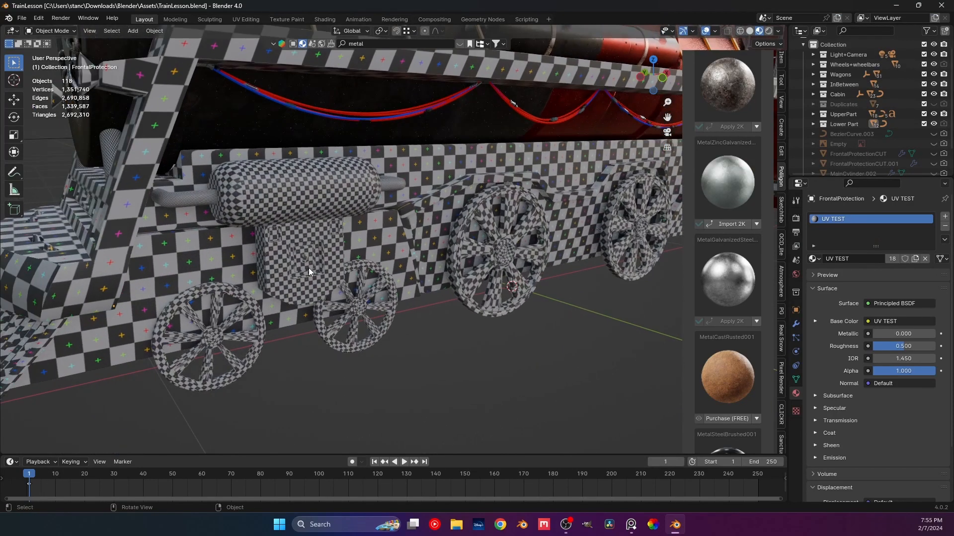
{"action": "scroll", "coordinate": [309, 267], "scroll_direction": "down", "scroll_amount": 3}
{"action": "middle_click_drag", "start_coordinate": [329, 267], "coordinate": [342, 282]}
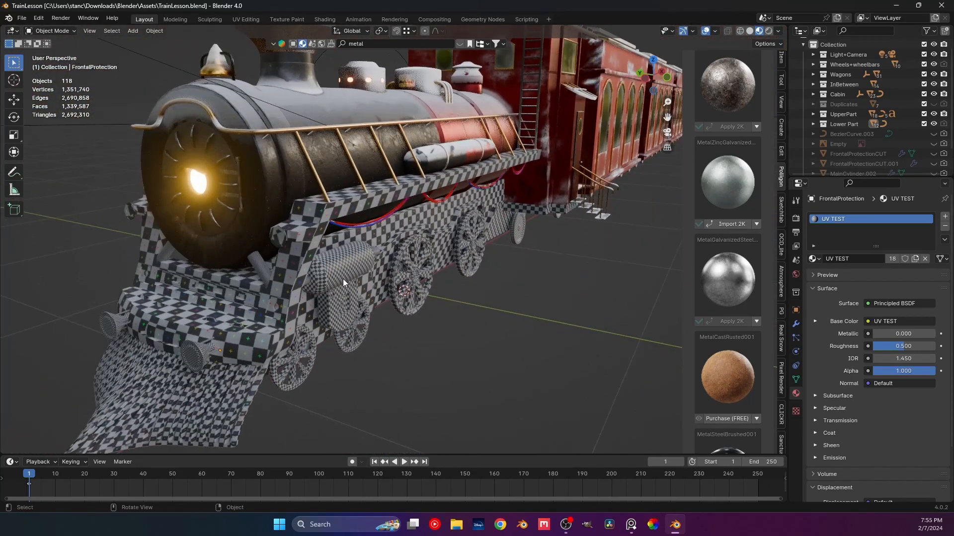
Compare the materials assigned to the angled front cylinders and to the main boiler cylinder.
{"action": "left_click", "coordinate": [264, 268]}
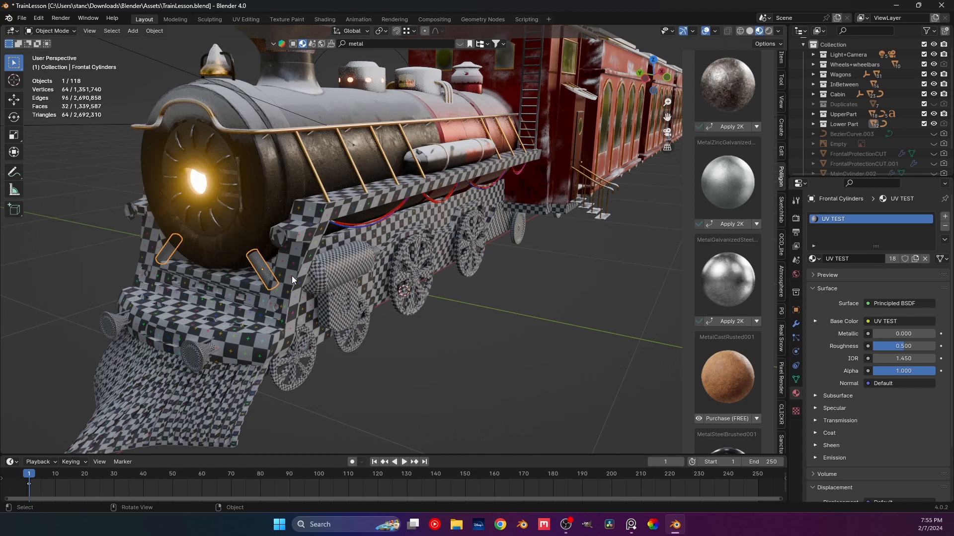
{"action": "left_click", "coordinate": [267, 187]}
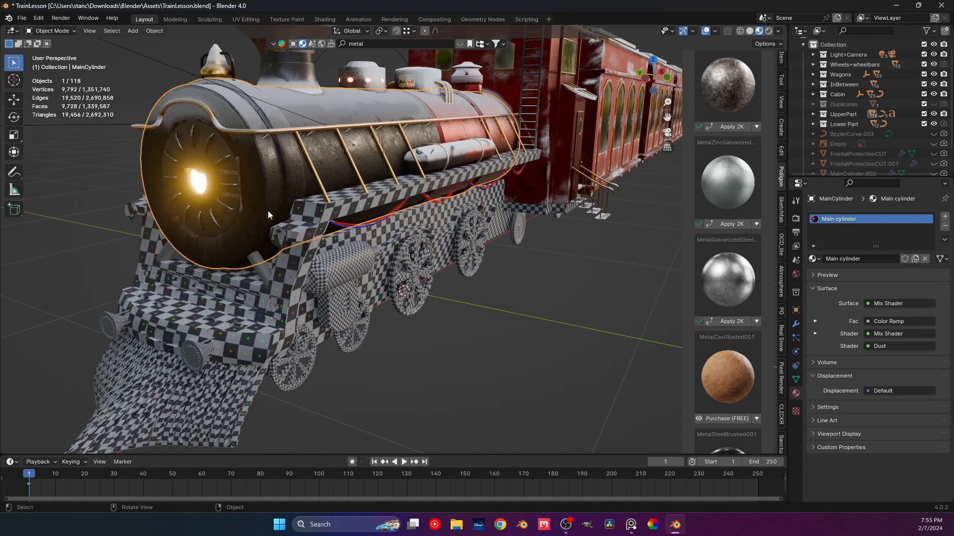
{"action": "scroll", "coordinate": [361, 194], "scroll_direction": "up", "scroll_amount": 5}
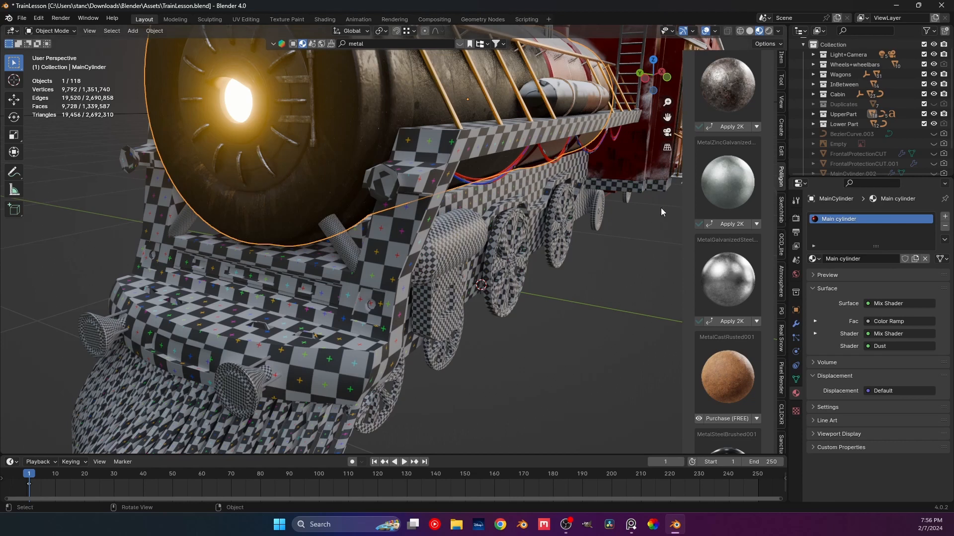
{"action": "left_click", "coordinate": [343, 255]}
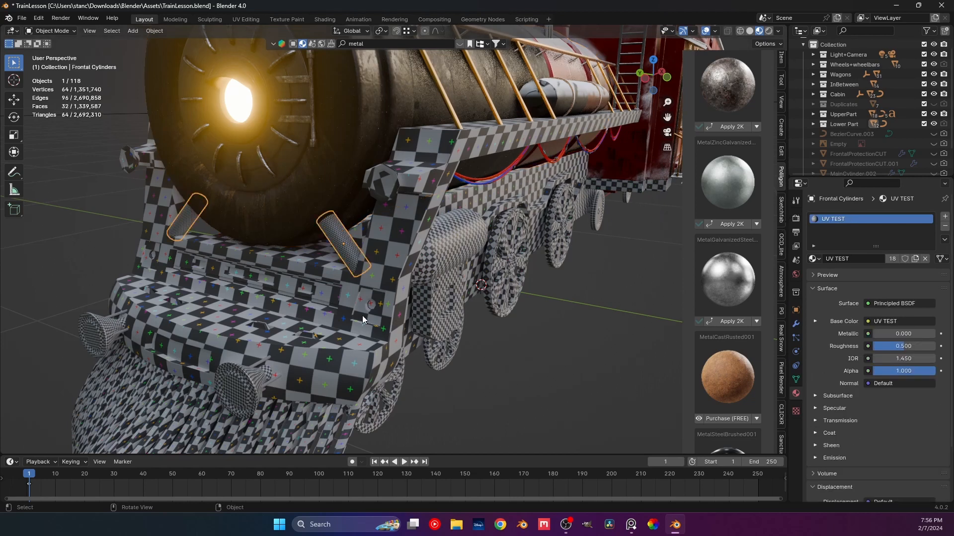
Switch to the Shading workspace and show the material nodes of the main boiler cylinder.
{"action": "left_click", "coordinate": [326, 20]}
{"action": "middle_click_drag", "start_coordinate": [293, 149], "coordinate": [287, 138]}
{"action": "middle_click_drag", "start_coordinate": [281, 62], "coordinate": [314, 124], "text": "shift"}
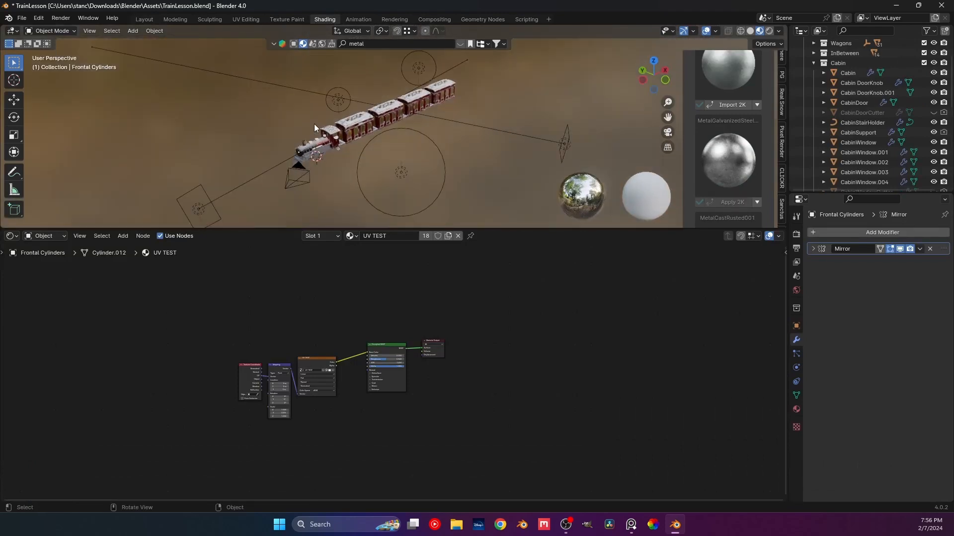
{"action": "scroll", "coordinate": [362, 284], "scroll_direction": "up", "scroll_amount": 1}
{"action": "scroll", "coordinate": [313, 324], "scroll_direction": "up", "scroll_amount": 3}
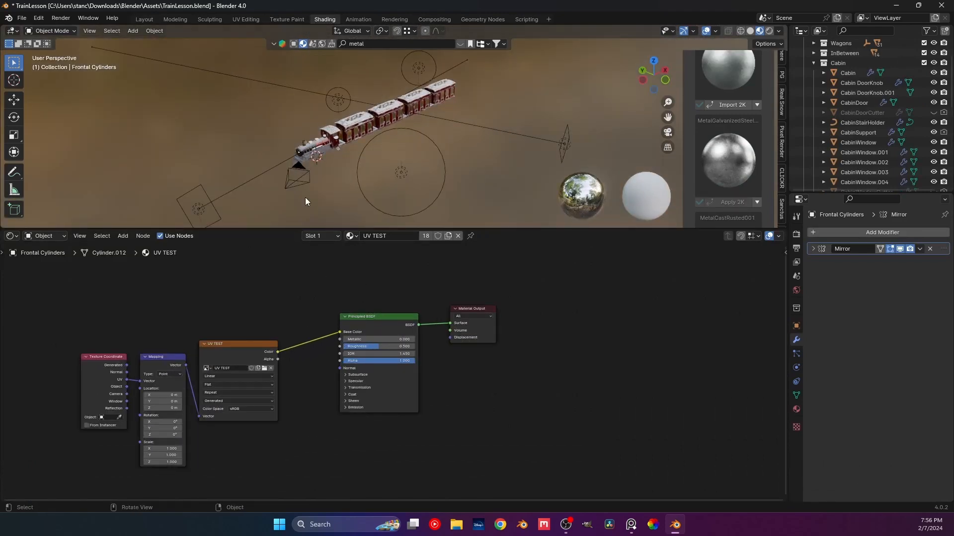
{"action": "scroll", "coordinate": [430, 153], "scroll_direction": "up", "scroll_amount": 5}
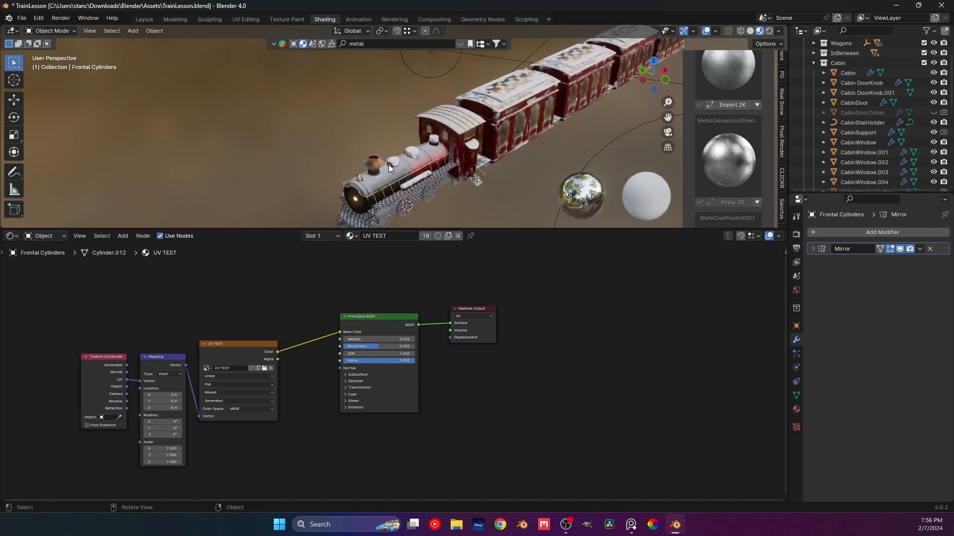
{"action": "left_click", "coordinate": [388, 169]}
Examine the main cylinder's shader network, including the snow mask, dust, Red Metal, Dark Metal and rust stain nodes.
{"action": "scroll", "coordinate": [389, 305], "scroll_direction": "down", "scroll_amount": 2}
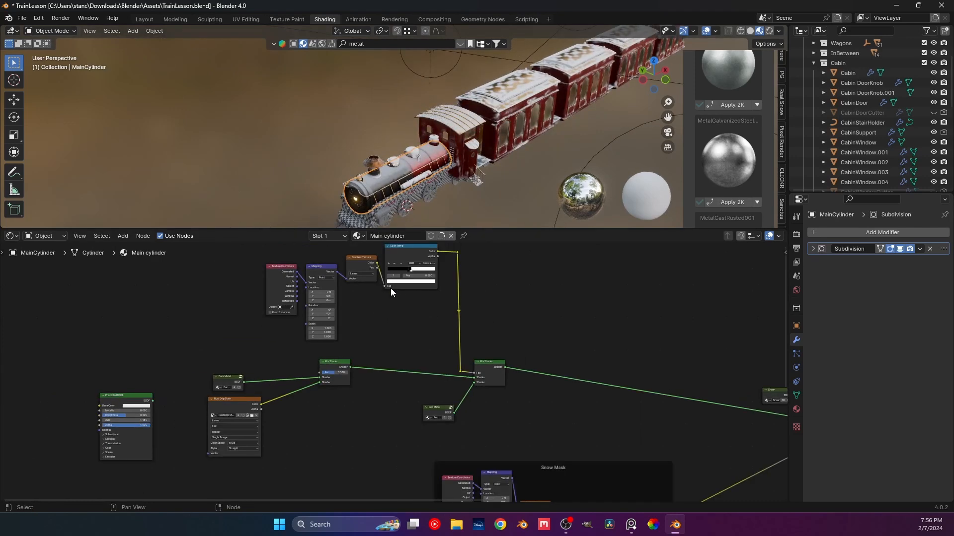
{"action": "middle_click_drag", "start_coordinate": [390, 290], "coordinate": [320, 185]}
{"action": "scroll", "coordinate": [469, 389], "scroll_direction": "down", "scroll_amount": 3}
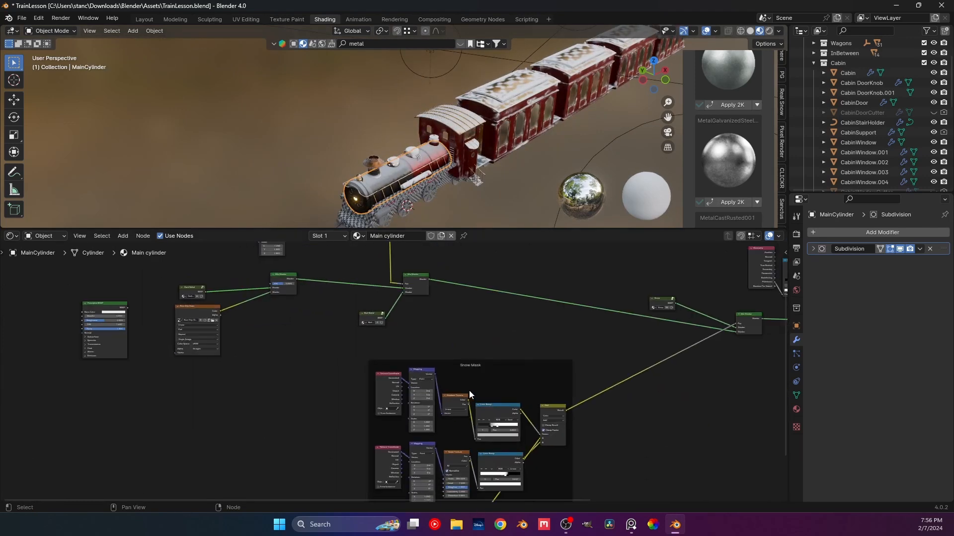
{"action": "middle_click_drag", "start_coordinate": [486, 389], "coordinate": [337, 392]}
{"action": "scroll", "coordinate": [356, 357], "scroll_direction": "up", "scroll_amount": 6}
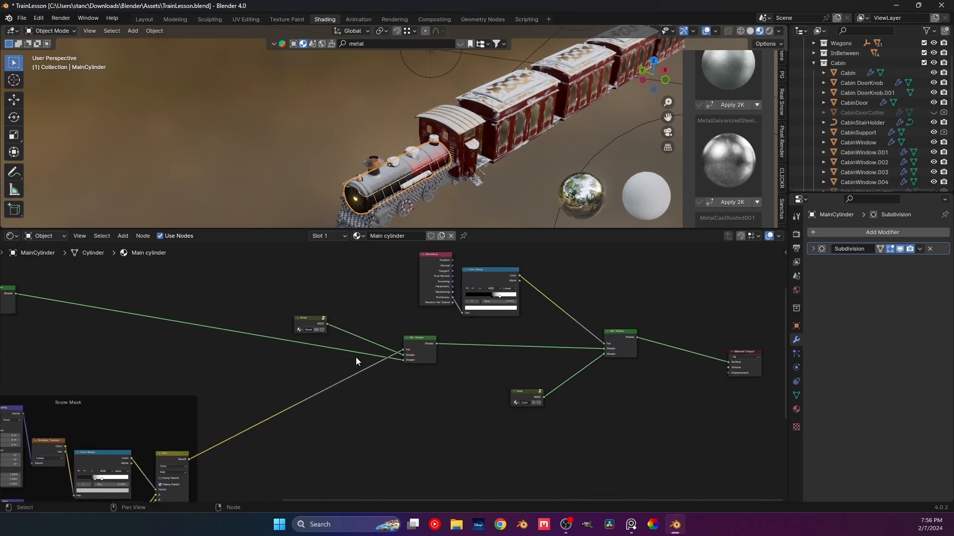
{"action": "scroll", "coordinate": [341, 389], "scroll_direction": "down", "scroll_amount": 1}
{"action": "middle_click_drag", "start_coordinate": [341, 388], "coordinate": [714, 395]}
{"action": "scroll", "coordinate": [298, 334], "scroll_direction": "down", "scroll_amount": 2}
{"action": "middle_click_drag", "start_coordinate": [261, 335], "coordinate": [482, 345]}
{"action": "scroll", "coordinate": [312, 380], "scroll_direction": "up", "scroll_amount": 4}
{"action": "middle_click_drag", "start_coordinate": [311, 380], "coordinate": [413, 358]}
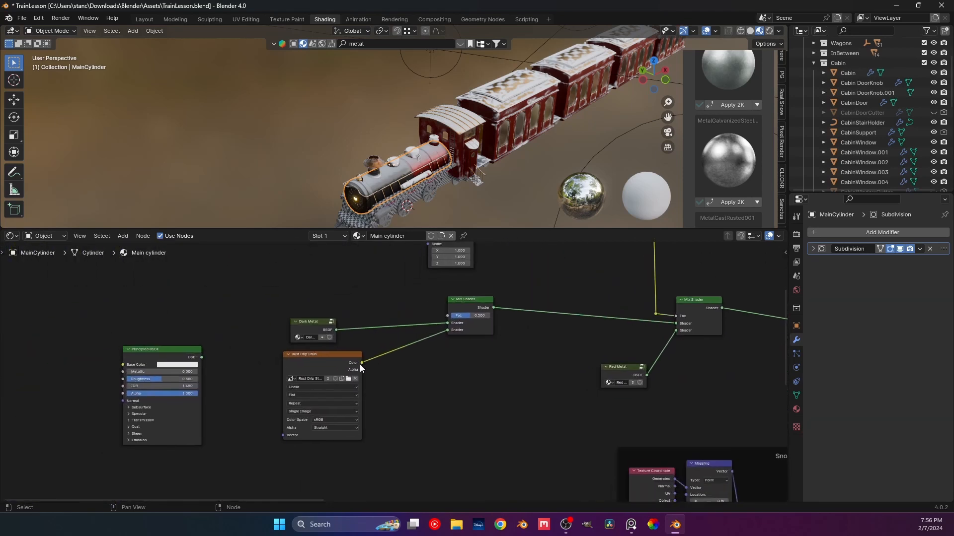
Delete the unconnected Principled BSDF node from the Main cylinder material.
{"action": "left_click", "coordinate": [314, 325]}
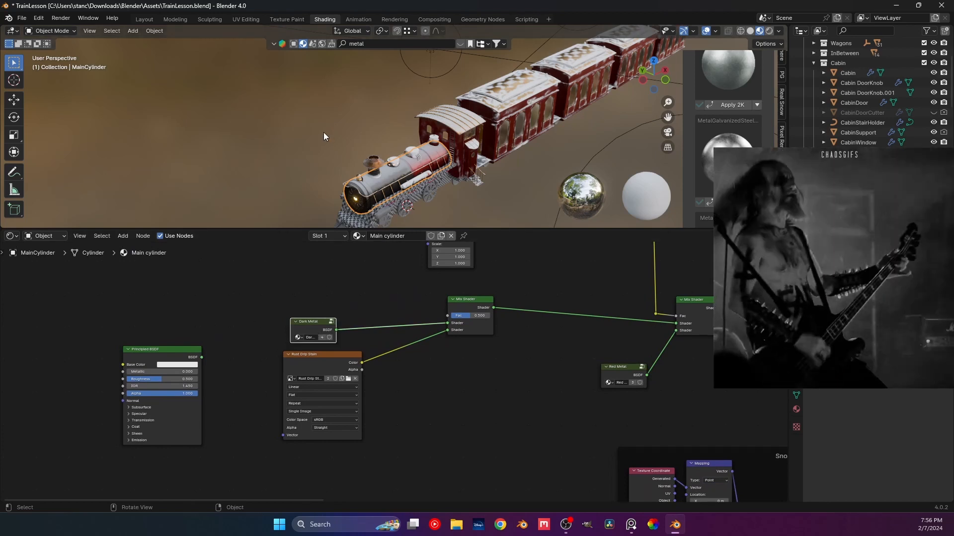
{"action": "left_click", "coordinate": [133, 386]}
{"action": "key", "text": "x"}
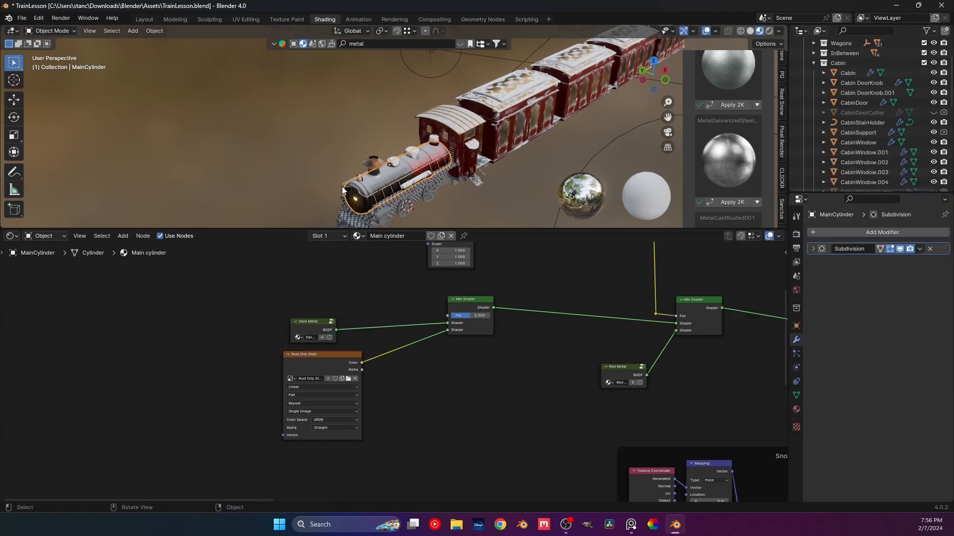
Replace the UV TEST material on the two angled front cylinders with a new material.
{"action": "middle_click_drag", "start_coordinate": [342, 186], "coordinate": [392, 117]}
{"action": "scroll", "coordinate": [403, 139], "scroll_direction": "up", "scroll_amount": 3}
{"action": "scroll", "coordinate": [422, 134], "scroll_direction": "up", "scroll_amount": 3}
{"action": "middle_click_drag", "start_coordinate": [450, 148], "coordinate": [392, 117], "text": "shift"}
{"action": "middle_click_drag", "start_coordinate": [393, 116], "coordinate": [430, 147]}
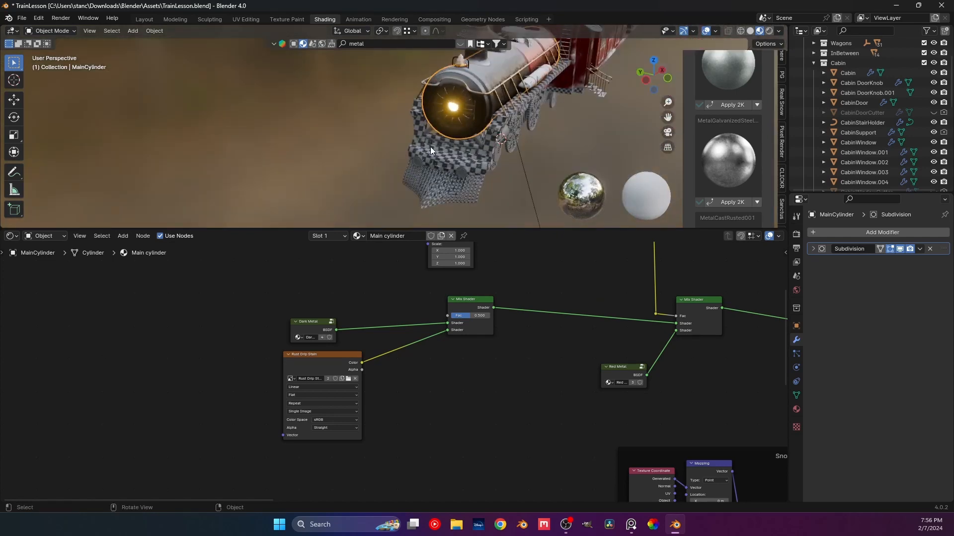
{"action": "scroll", "coordinate": [430, 147], "scroll_direction": "up", "scroll_amount": 2}
{"action": "middle_click_drag", "start_coordinate": [358, 161], "coordinate": [324, 130], "text": "shift"}
{"action": "middle_click_drag", "start_coordinate": [324, 130], "coordinate": [357, 137], "text": "shift"}
{"action": "left_click", "coordinate": [406, 139]}
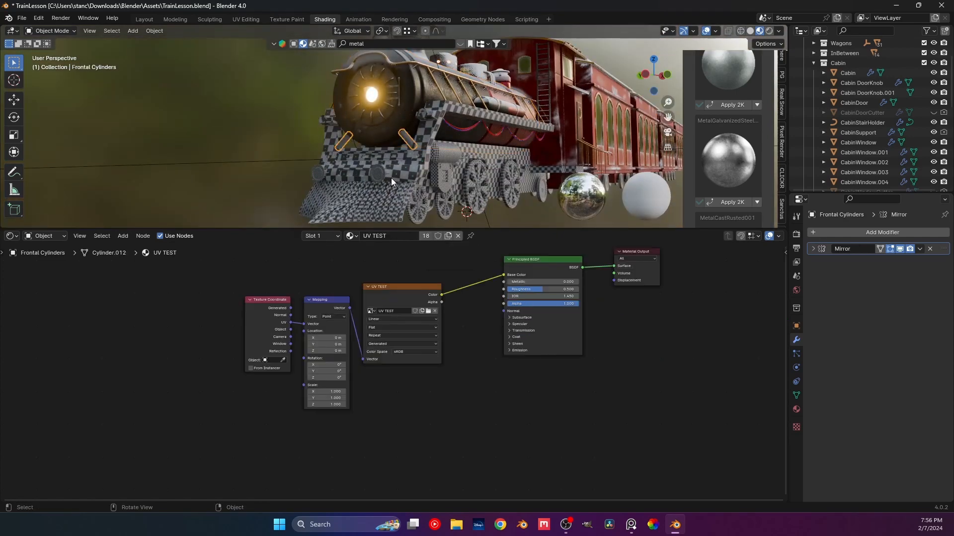
{"action": "left_click", "coordinate": [458, 236]}
{"action": "left_click", "coordinate": [400, 235]}
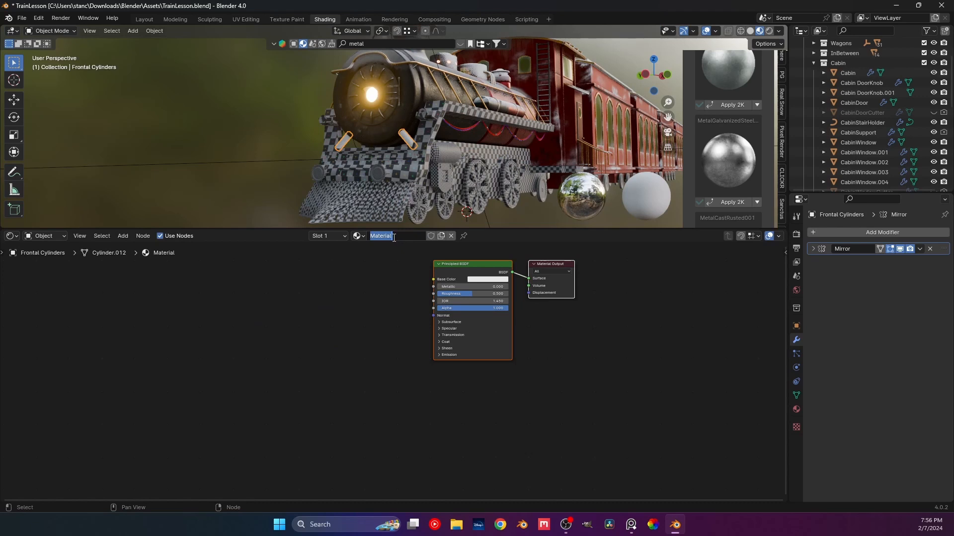
Name the front cylinders' new material "MainCylinder Tubes".
{"action": "type", "text": "MainnCylinder Tubes"}
{"action": "key", "text": "Return"}
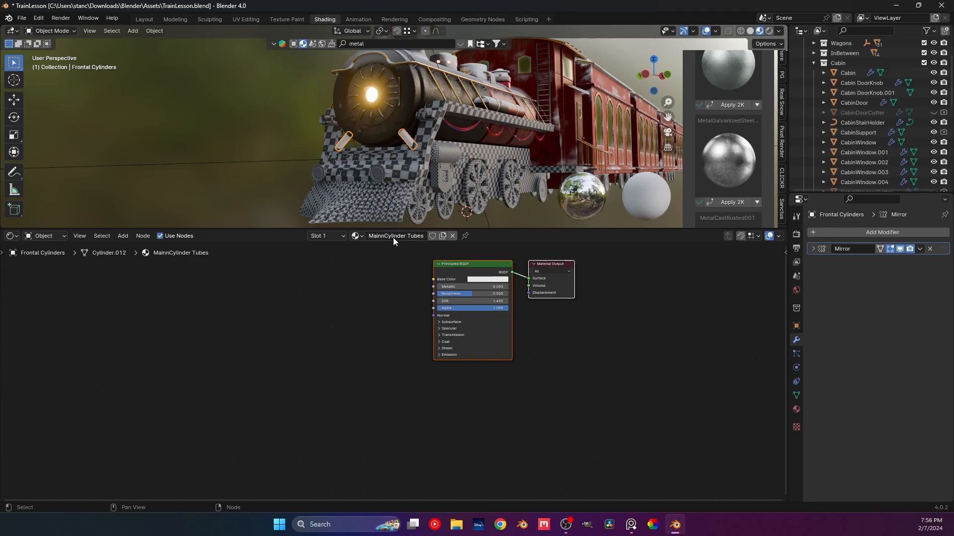
{"action": "left_click", "coordinate": [393, 238]}
{"action": "left_click", "coordinate": [380, 237]}
{"action": "key", "text": "BackSpace"}
{"action": "key", "text": "Return"}
{"action": "left_click", "coordinate": [371, 298]}
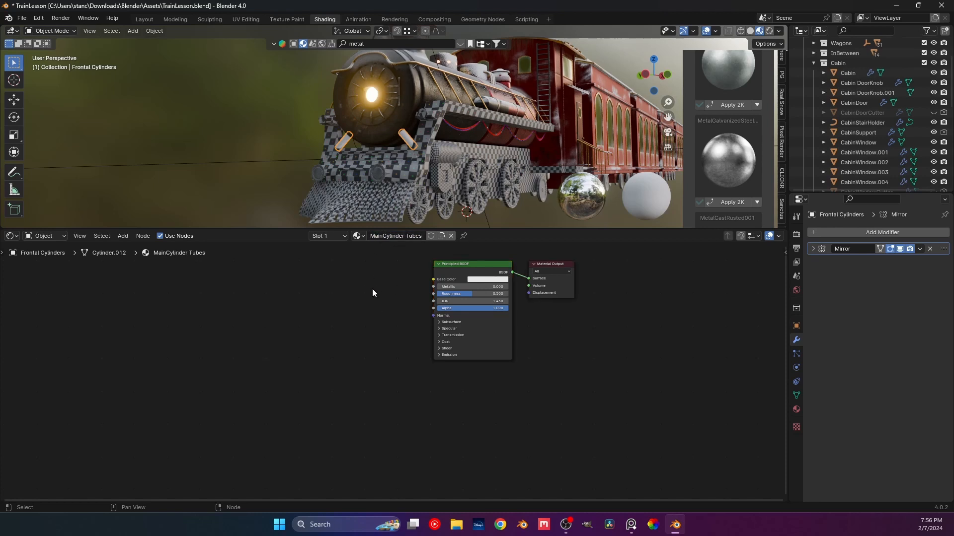
Replace the Principled BSDF node with the Dark Metal node group and connect its BSDF output to the Material Output's Surface.
{"action": "left_click", "coordinate": [437, 316]}
{"action": "key", "text": "x"}
{"action": "key", "text": "shift+a"}
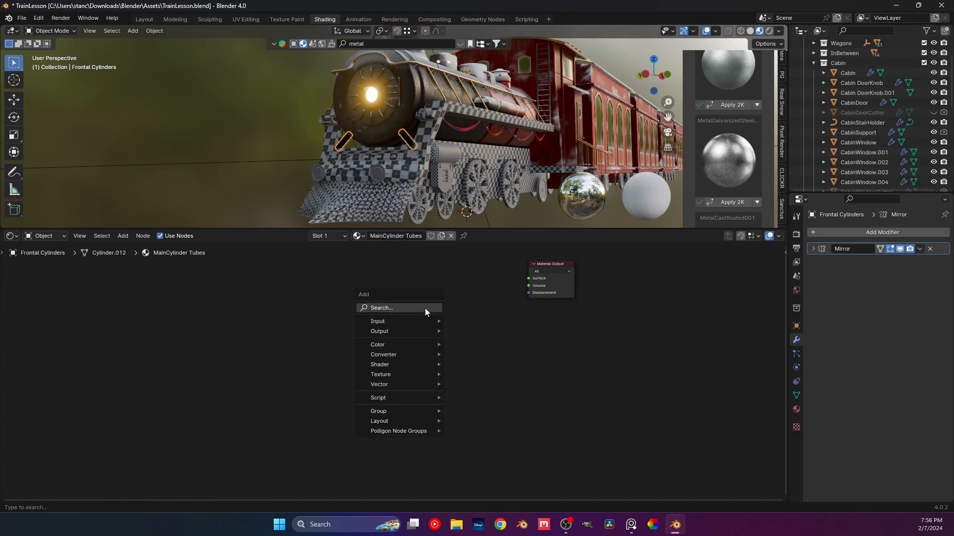
{"action": "mouse_move", "coordinate": [415, 411]}
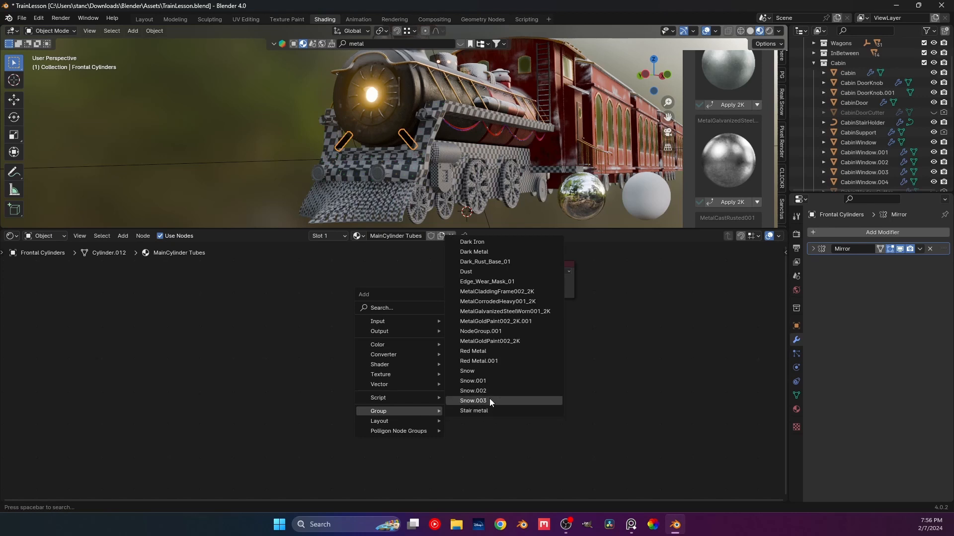
{"action": "left_click", "coordinate": [489, 252]}
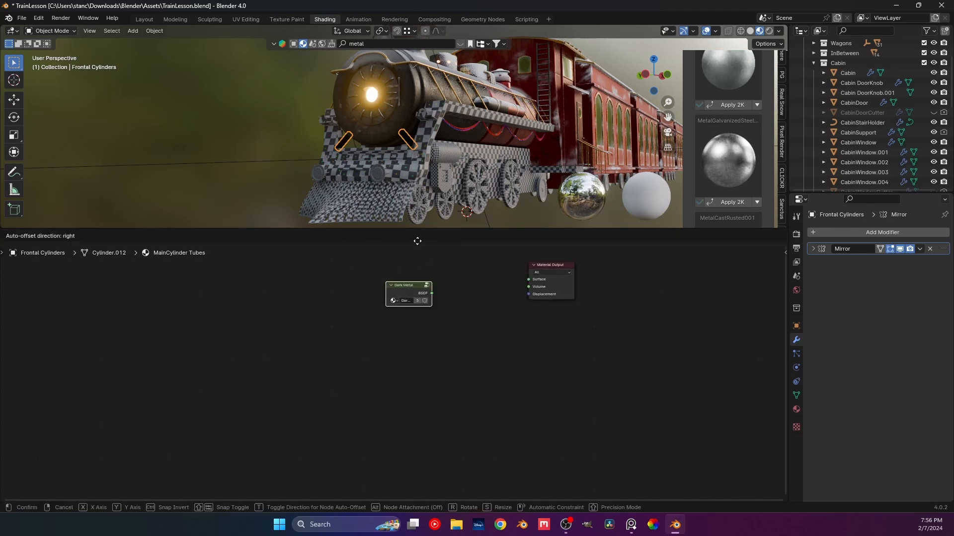
{"action": "left_click", "coordinate": [399, 279]}
{"action": "left_click_drag", "start_coordinate": [445, 288], "coordinate": [539, 294]}
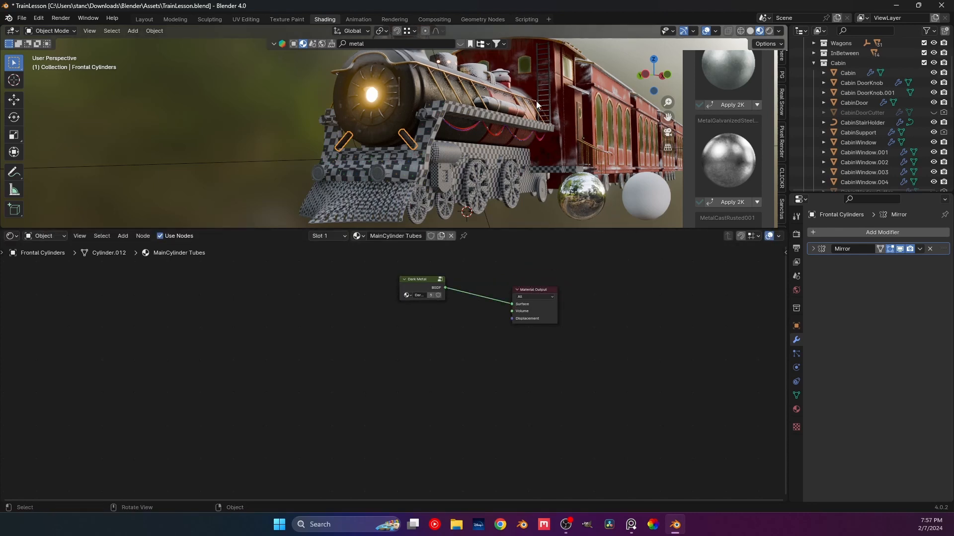
Inspect the Dark Metal material on the angled front tubes up close and from different angles.
{"action": "scroll", "coordinate": [455, 132], "scroll_direction": "up", "scroll_amount": 5}
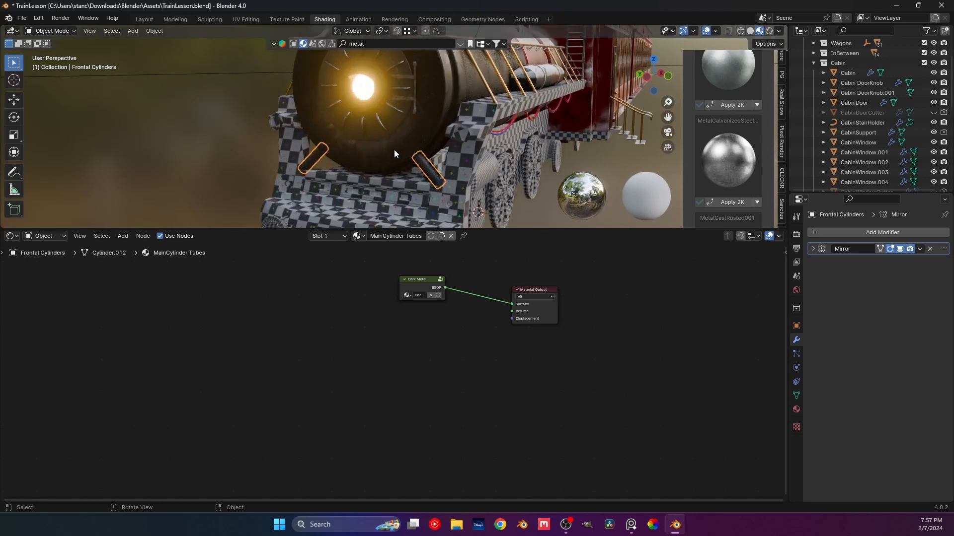
{"action": "scroll", "coordinate": [451, 115], "scroll_direction": "up", "scroll_amount": 6}
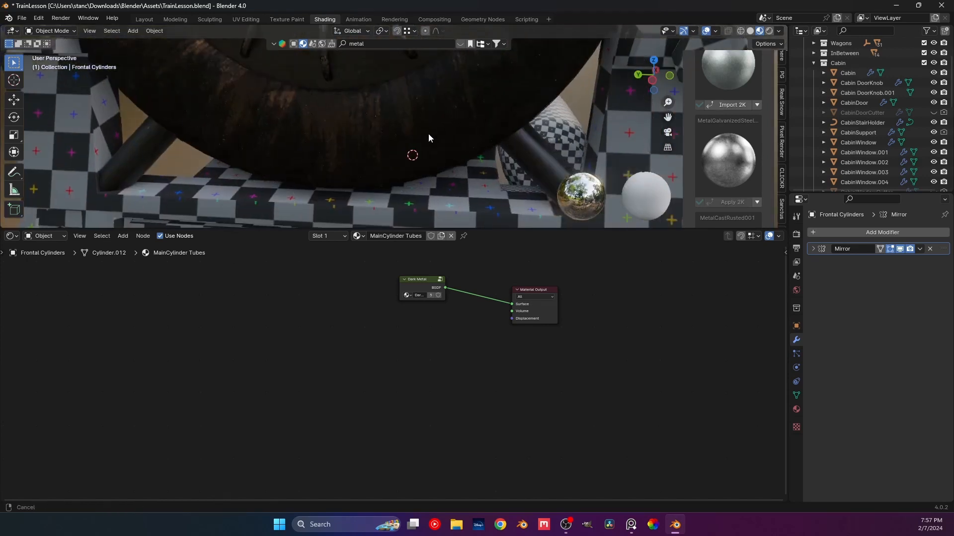
{"action": "scroll", "coordinate": [397, 109], "scroll_direction": "up", "scroll_amount": 2}
{"action": "middle_click_drag", "start_coordinate": [397, 110], "coordinate": [362, 130]}
{"action": "scroll", "coordinate": [411, 119], "scroll_direction": "down", "scroll_amount": 2}
{"action": "scroll", "coordinate": [412, 121], "scroll_direction": "down", "scroll_amount": 3}
{"action": "scroll", "coordinate": [374, 142], "scroll_direction": "up", "scroll_amount": 3}
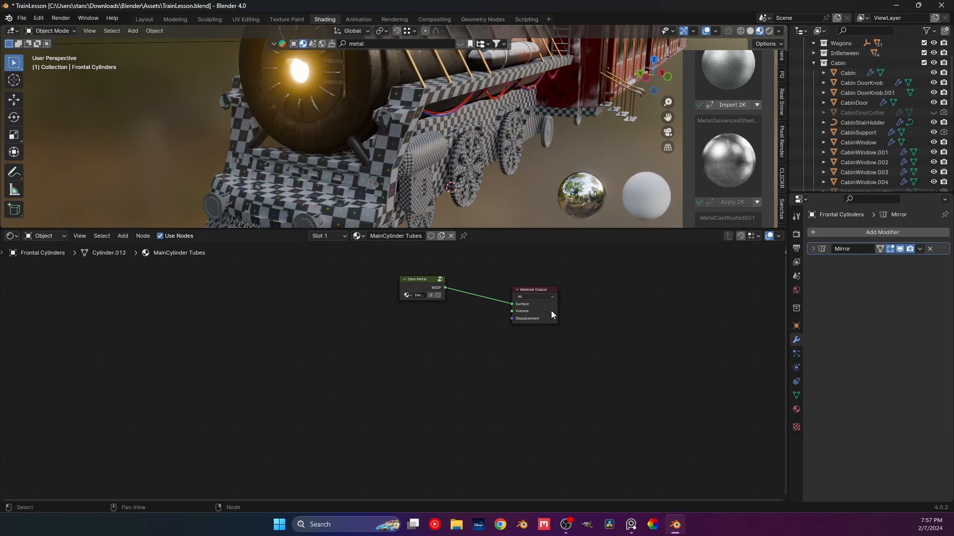
Spread the Dark Metal group and the Material Output node farther apart, leaving space between them.
{"action": "left_click_drag", "start_coordinate": [550, 311], "coordinate": [649, 309]}
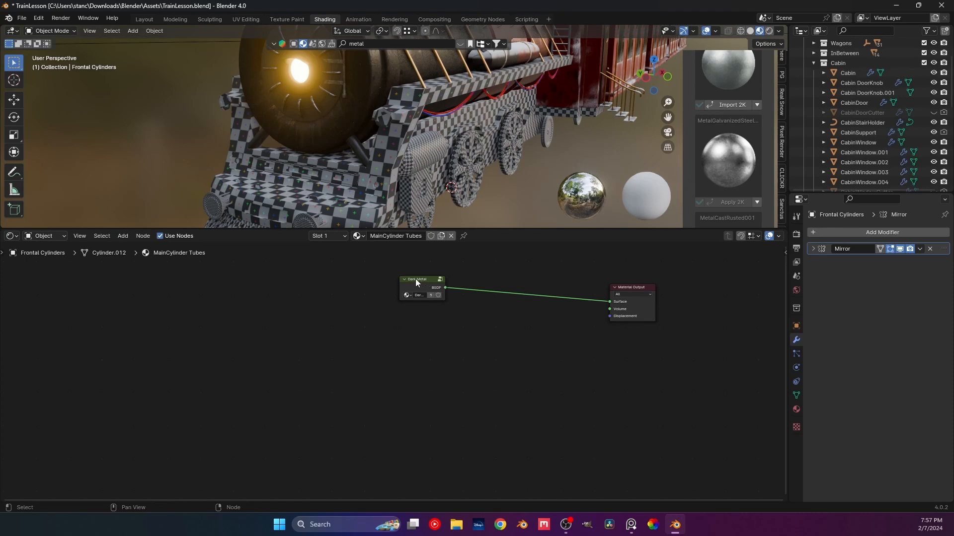
{"action": "left_click_drag", "start_coordinate": [416, 280], "coordinate": [316, 284]}
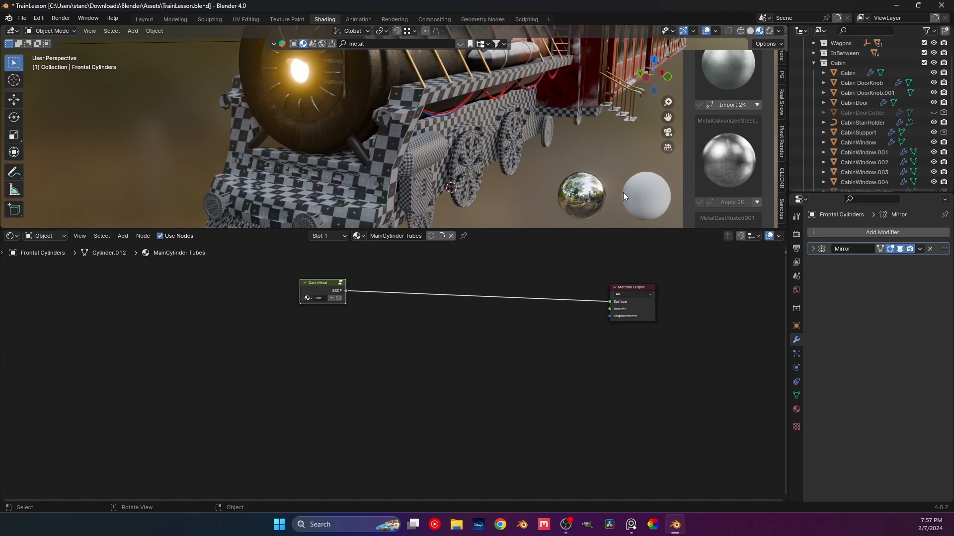
{"action": "middle_click_drag", "start_coordinate": [426, 174], "coordinate": [406, 114]}
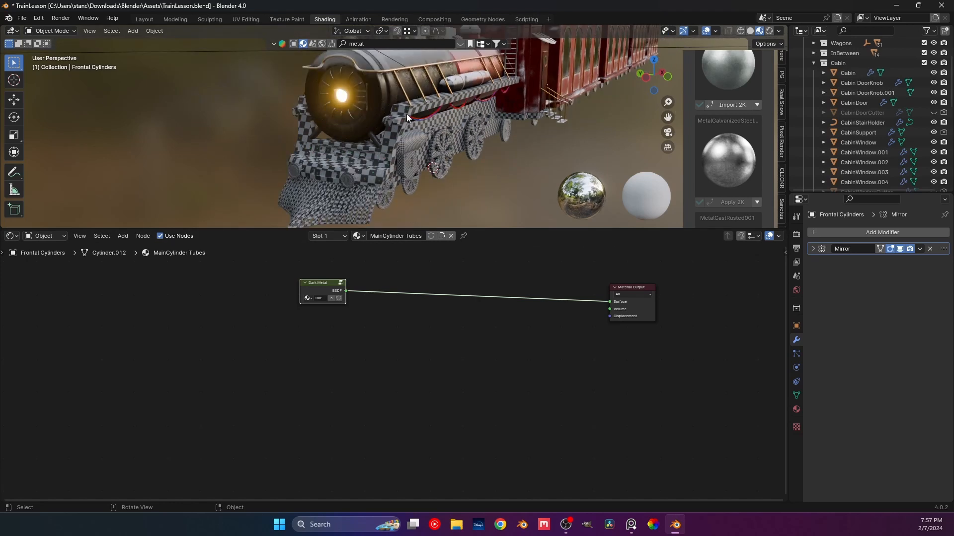
Open the reference image board and look over the Christmas train pictures.
{"action": "left_click", "coordinate": [631, 524]}
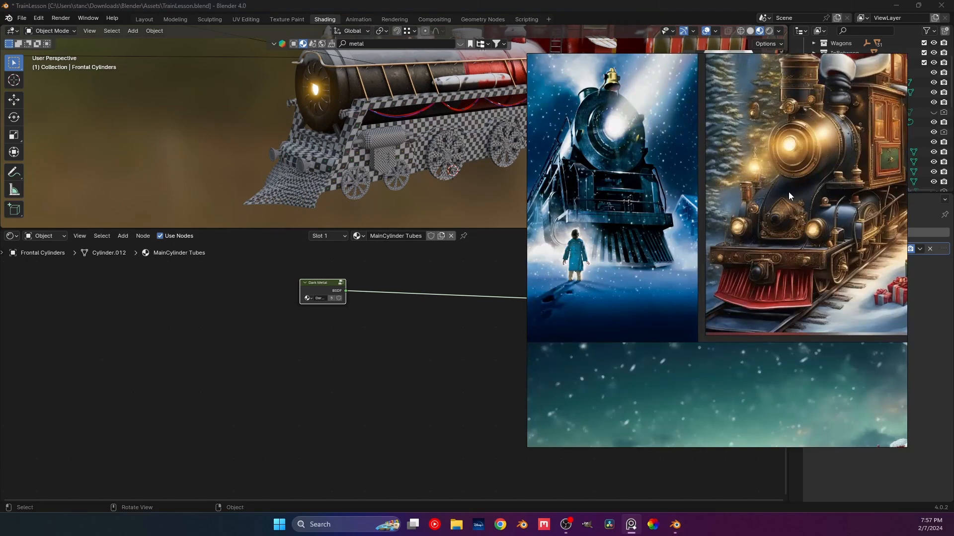
{"action": "scroll", "coordinate": [780, 214], "scroll_direction": "down", "scroll_amount": 2}
{"action": "middle_click_drag", "start_coordinate": [782, 219], "coordinate": [671, 128]}
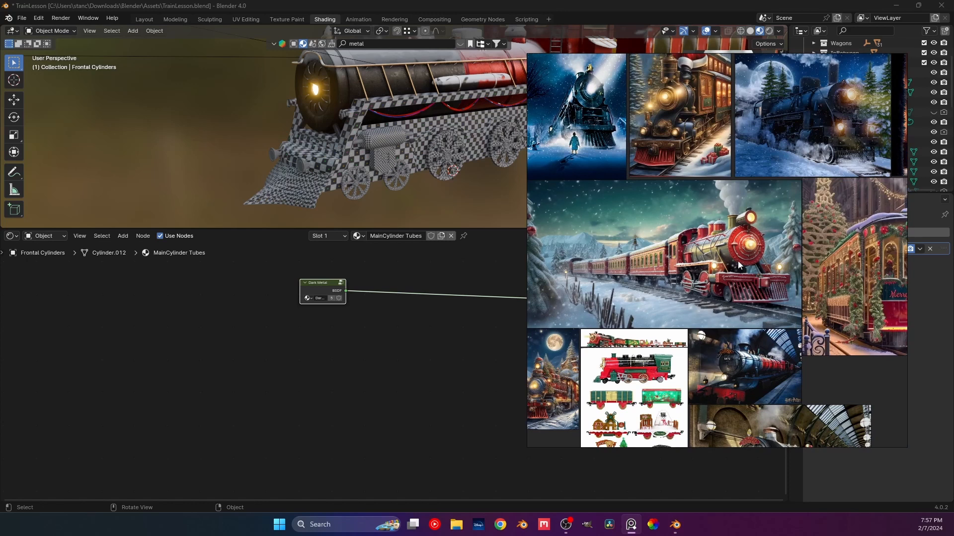
Examine the red Christmas locomotive's front frame and wheels up close on the reference board and return to Blender.
{"action": "middle_click_drag", "start_coordinate": [696, 276], "coordinate": [645, 227]}
{"action": "scroll", "coordinate": [645, 223], "scroll_direction": "up", "scroll_amount": 5}
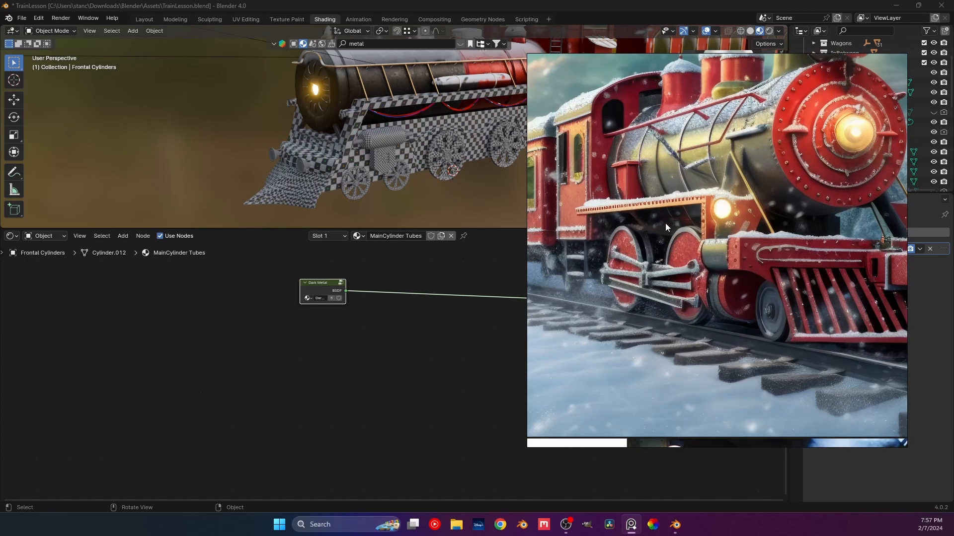
{"action": "scroll", "coordinate": [663, 225], "scroll_direction": "down", "scroll_amount": 2}
{"action": "middle_click_drag", "start_coordinate": [663, 225], "coordinate": [589, 175]}
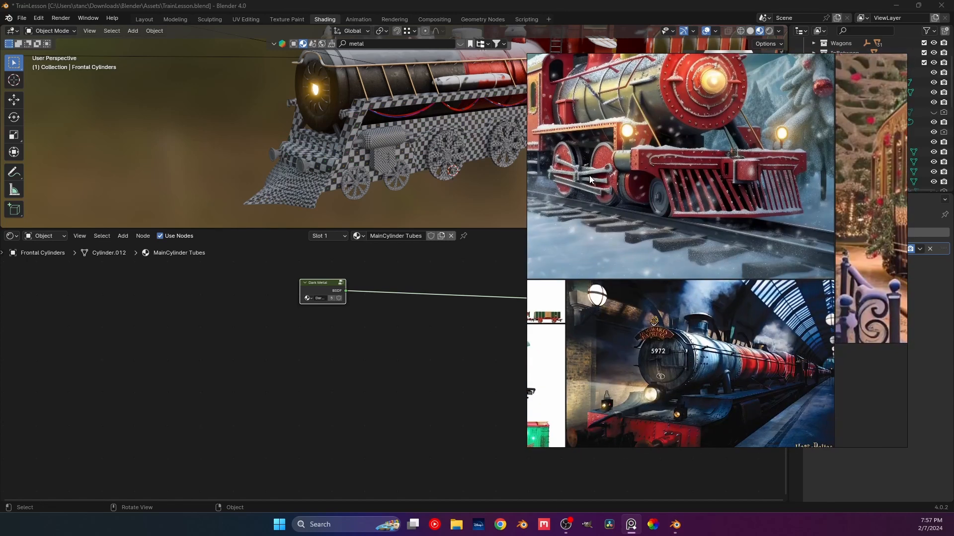
{"action": "left_click", "coordinate": [293, 282]}
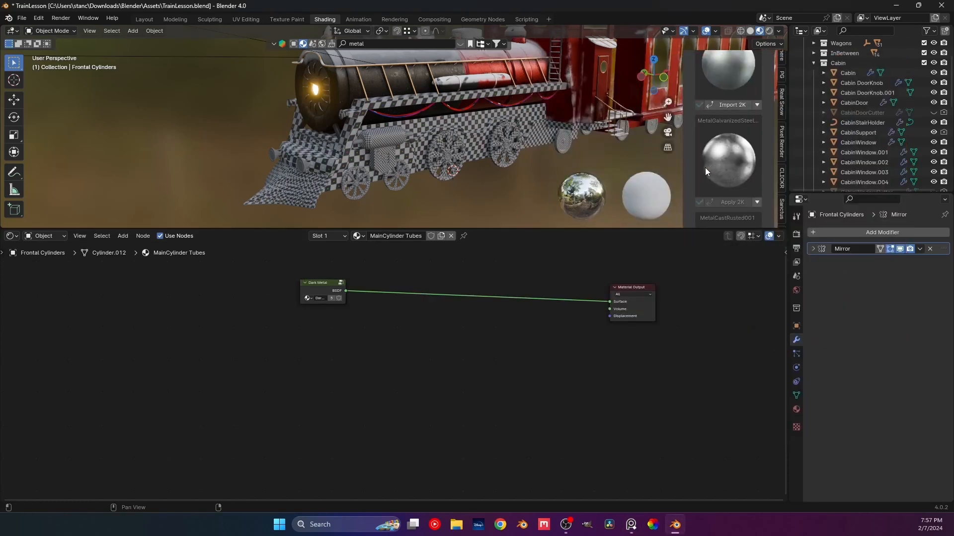
Assign the existing MetalCladdingFrame002_2K.001 material to the checkered rim at the locomotive's front and inspect it.
{"action": "middle_click_drag", "start_coordinate": [594, 168], "coordinate": [387, 151]}
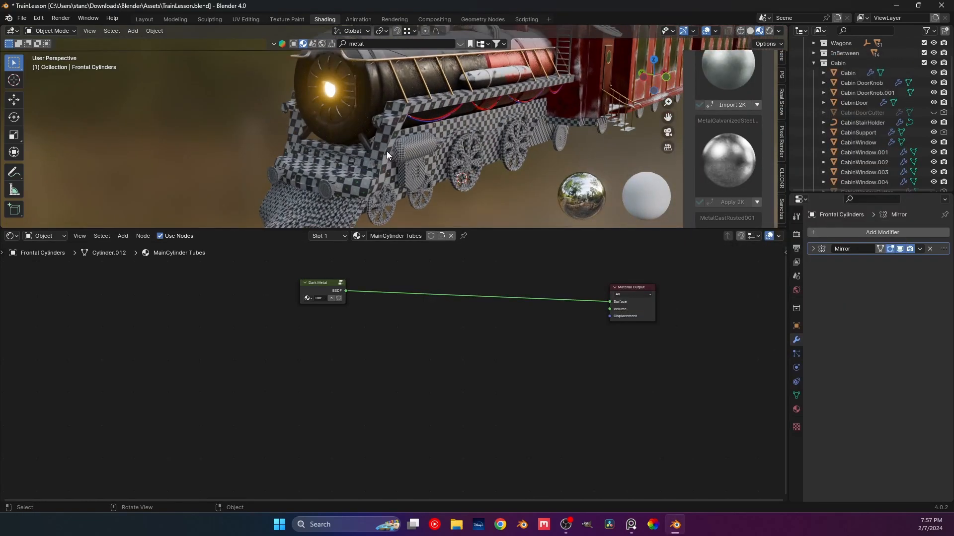
{"action": "scroll", "coordinate": [387, 151], "scroll_direction": "down", "scroll_amount": 1}
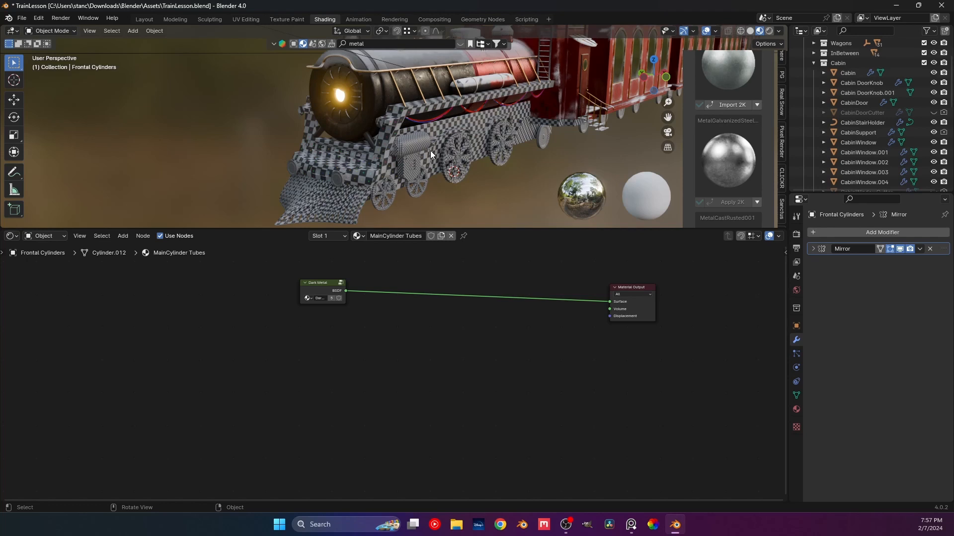
{"action": "scroll", "coordinate": [369, 136], "scroll_direction": "up", "scroll_amount": 3}
{"action": "left_click", "coordinate": [346, 165]}
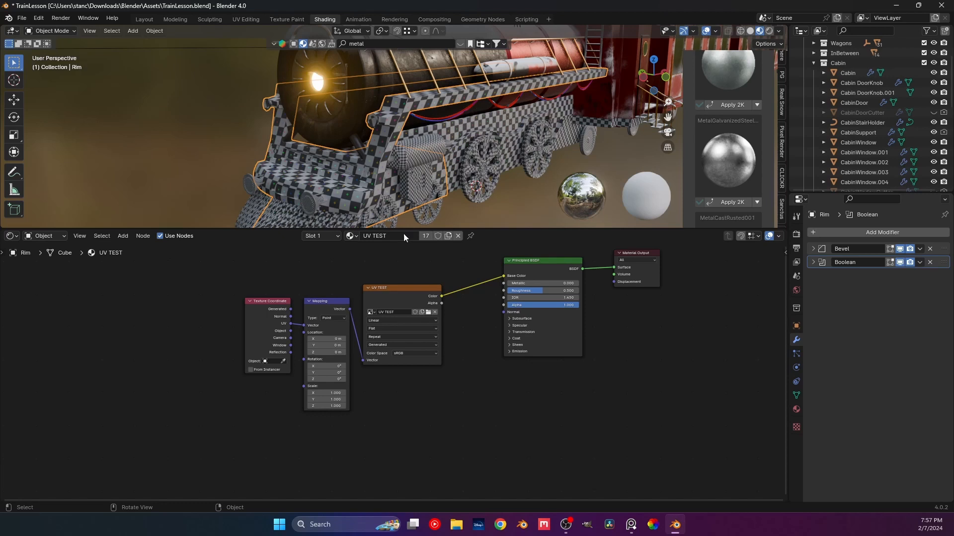
{"action": "left_click", "coordinate": [356, 236]}
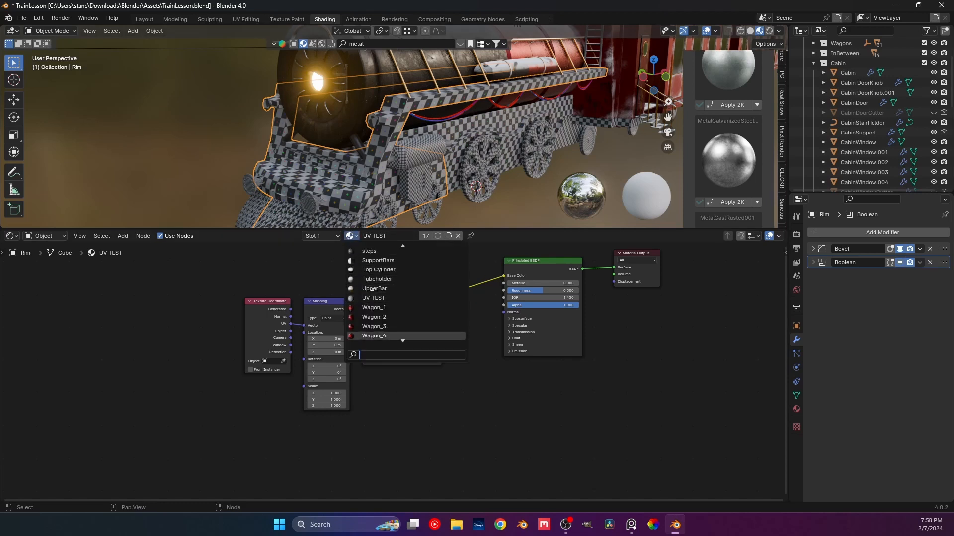
{"action": "type", "text": "red"}
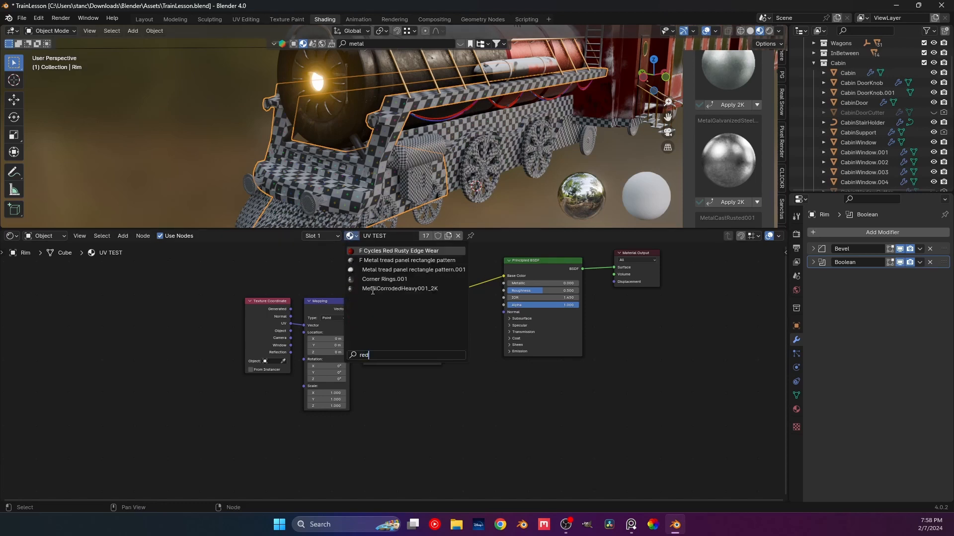
{"action": "key", "text": "BackSpace"}
{"action": "key", "text": "BackSpace"}
{"action": "key", "text": "BackSpace"}
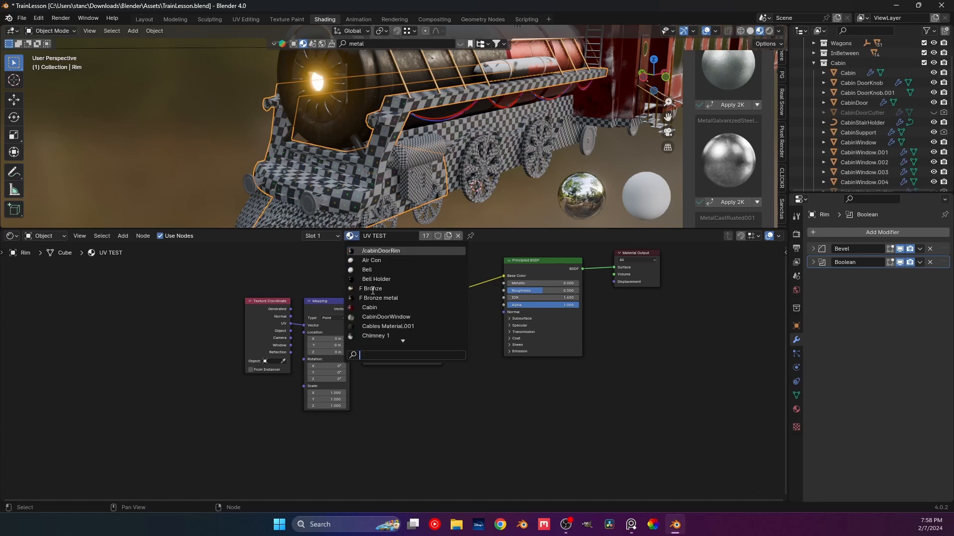
{"action": "type", "text": "meta"}
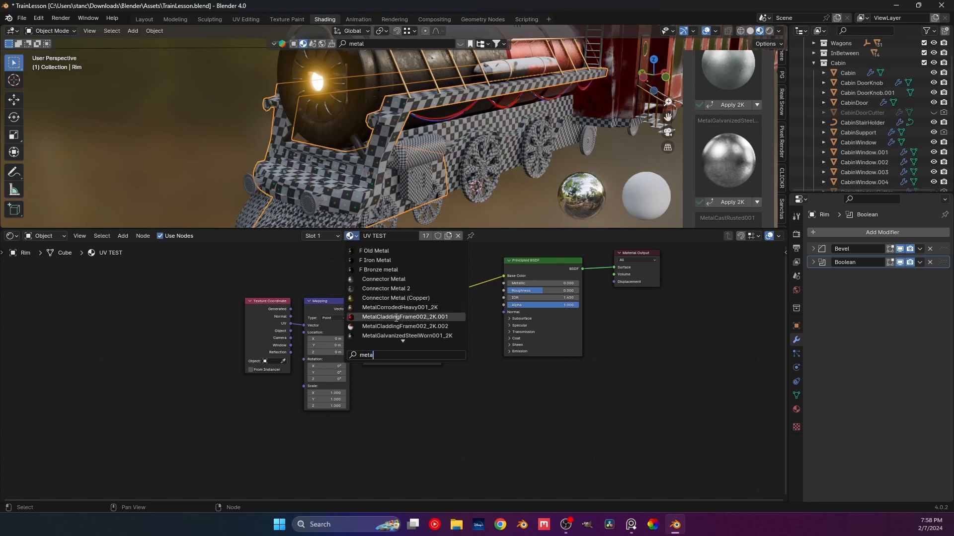
{"action": "left_click", "coordinate": [396, 317]}
{"action": "middle_click_drag", "start_coordinate": [205, 126], "coordinate": [398, 125]}
{"action": "scroll", "coordinate": [398, 124], "scroll_direction": "up", "scroll_amount": 5}
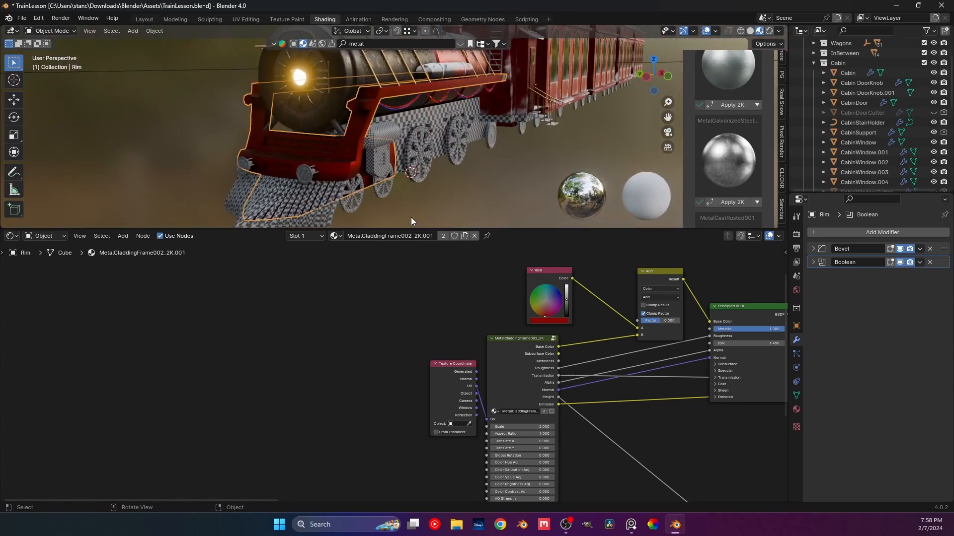
Swap the rim's material for GoldMaterial and inspect it from different angles.
{"action": "left_click", "coordinate": [337, 235]}
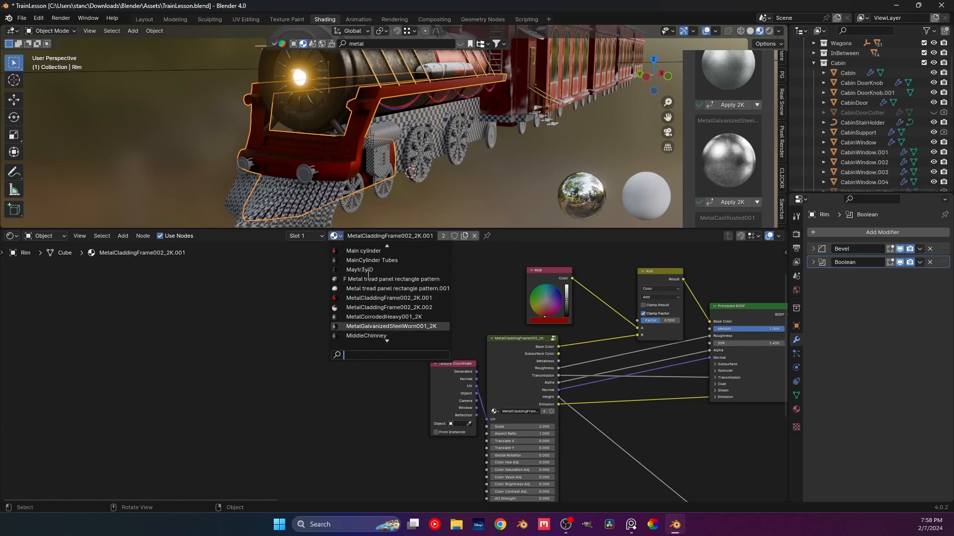
{"action": "scroll", "coordinate": [368, 279], "scroll_direction": "down", "scroll_amount": 3}
{"action": "type", "text": "gol"}
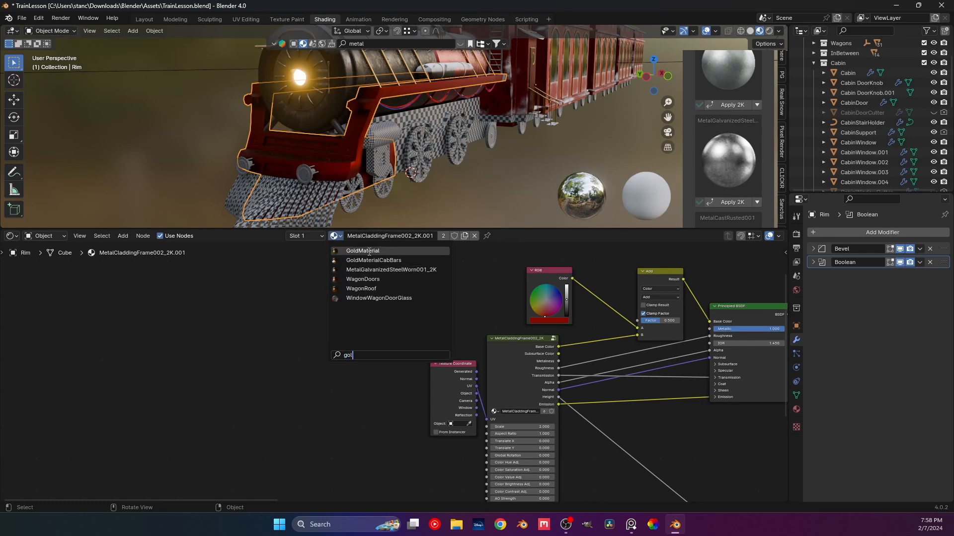
{"action": "left_click", "coordinate": [369, 252]}
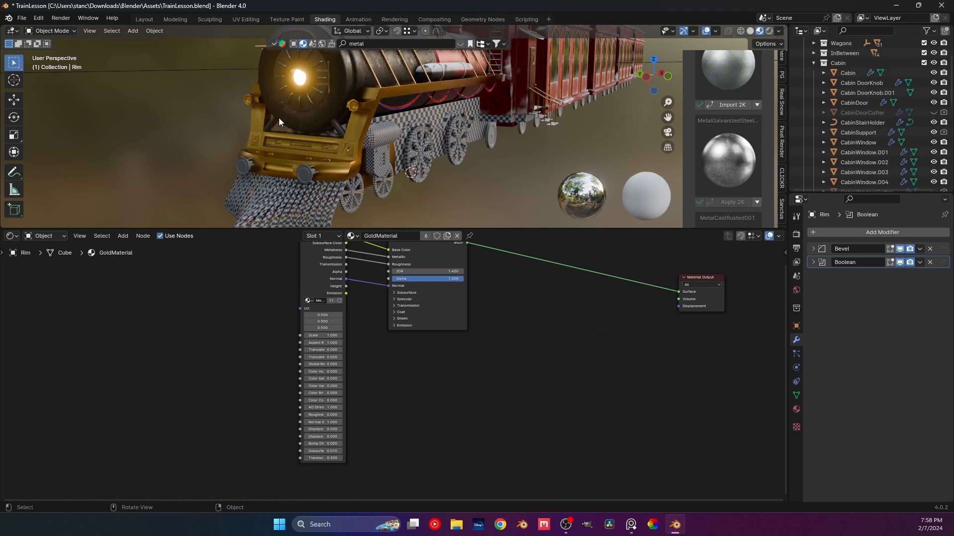
{"action": "mouse_move", "coordinate": [278, 118]}
{"action": "middle_mouse_down"}
{"action": "mouse_move", "coordinate": [246, 122]}
{"action": "mouse_move", "coordinate": [276, 124]}
{"action": "middle_mouse_up"}
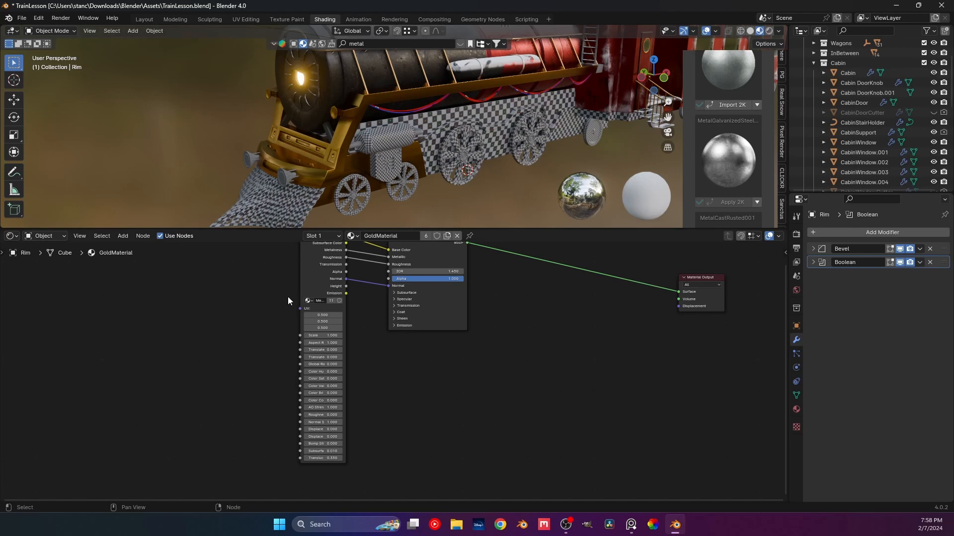
{"action": "middle_click_drag", "start_coordinate": [413, 141], "coordinate": [391, 136]}
Switch the rim from GoldMaterial back to the red MetalCladdingFrame002_2K.001 material.
{"action": "left_click", "coordinate": [356, 121]}
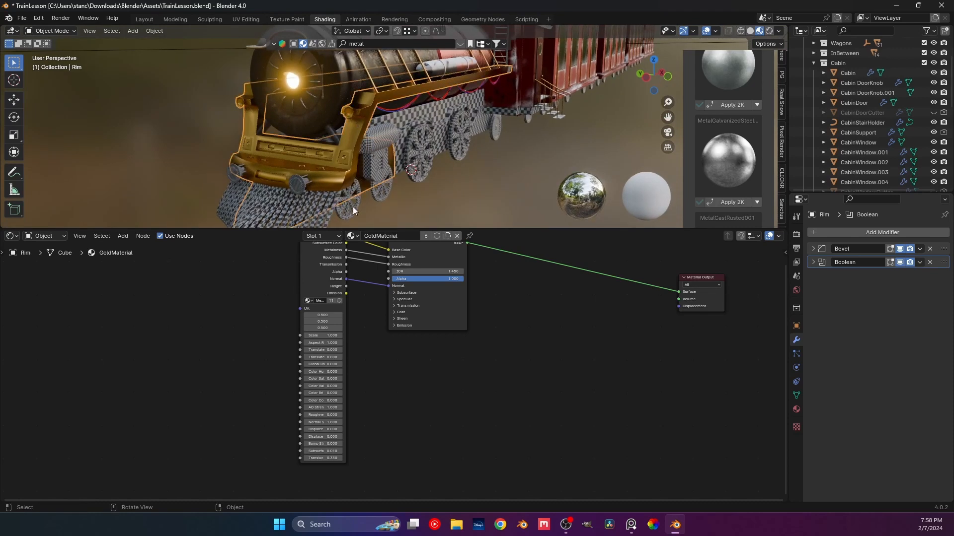
{"action": "left_click", "coordinate": [355, 237]}
{"action": "scroll", "coordinate": [405, 327], "scroll_direction": "down", "scroll_amount": 6}
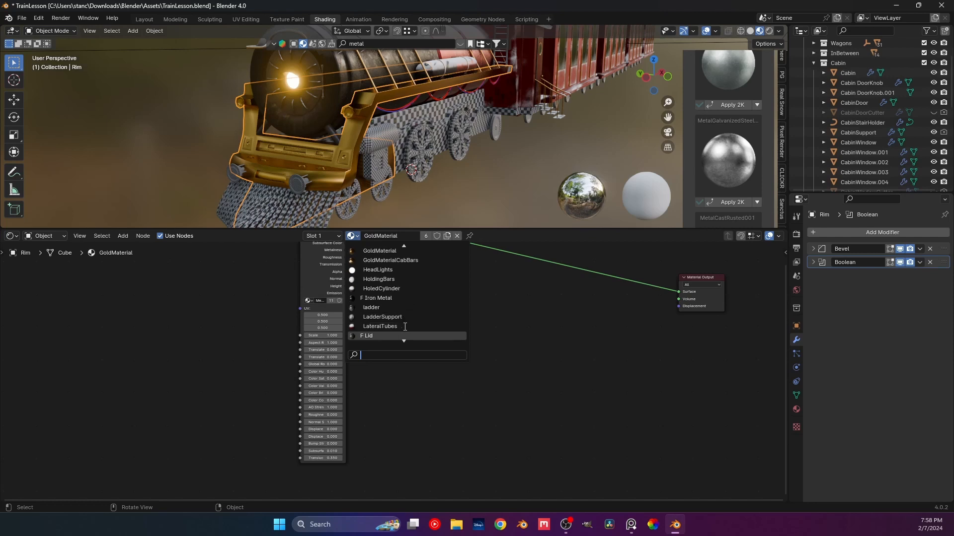
{"action": "scroll", "coordinate": [405, 327], "scroll_direction": "down", "scroll_amount": 10}
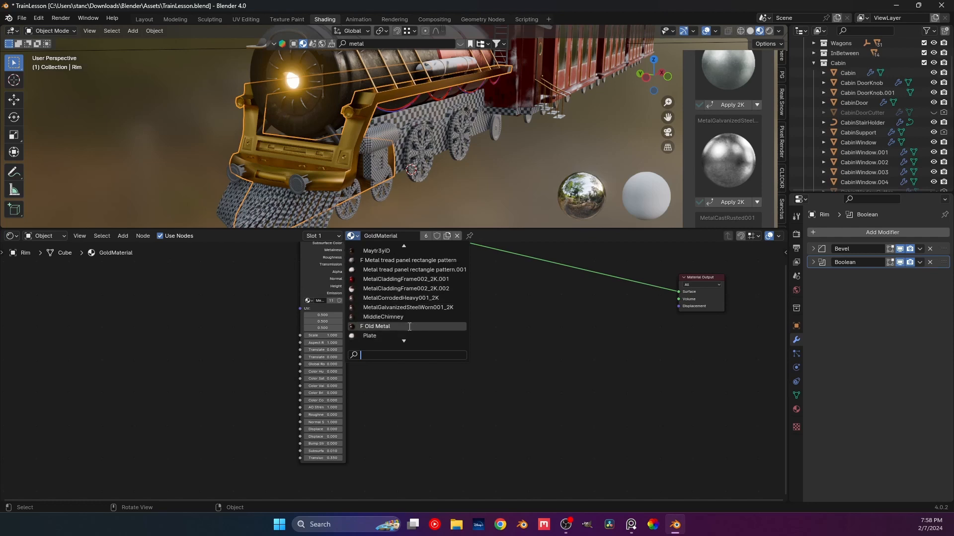
{"action": "left_click", "coordinate": [412, 279]}
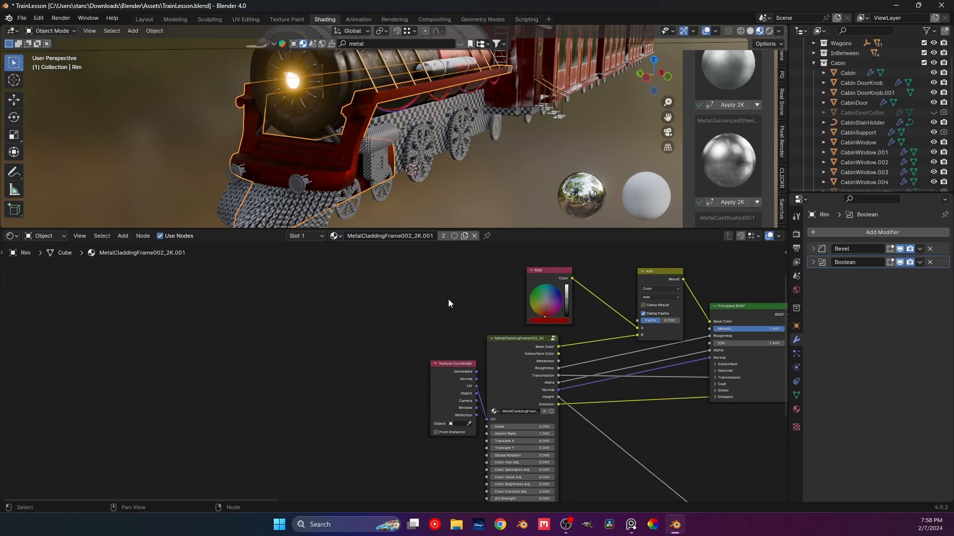
Detach the Add node and connect the cladding group's Base Color directly to the Principled BSDF's Base Color.
{"action": "middle_click_drag", "start_coordinate": [448, 299], "coordinate": [305, 301]}
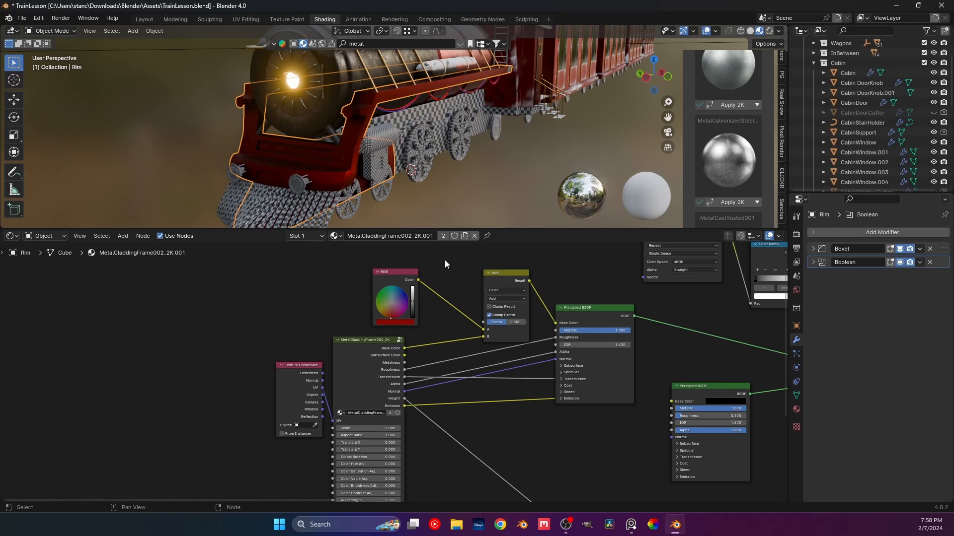
{"action": "left_click_drag", "start_coordinate": [505, 271], "coordinate": [501, 255], "text": "alt"}
{"action": "left_click_drag", "start_coordinate": [405, 348], "coordinate": [556, 323]}
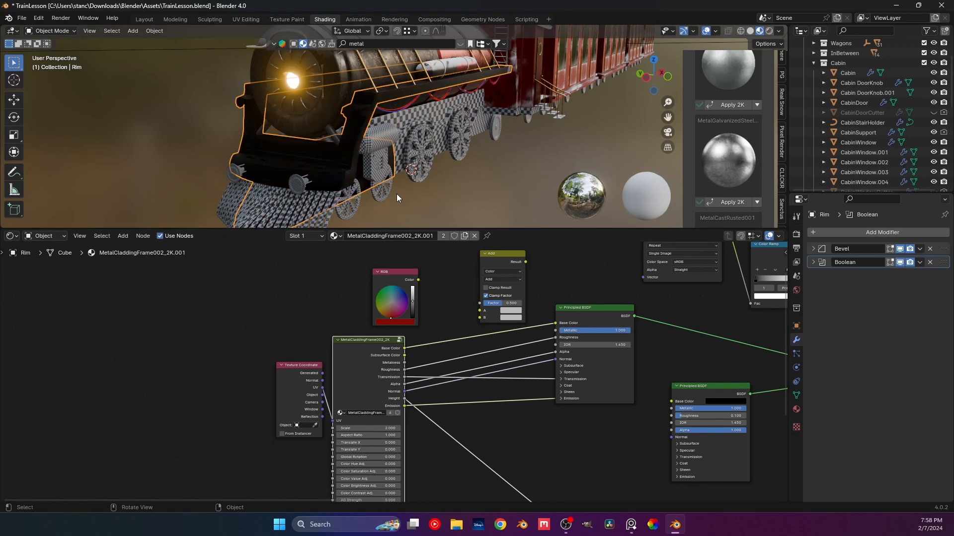
{"action": "middle_click_drag", "start_coordinate": [143, 127], "coordinate": [407, 144]}
{"action": "middle_click_drag", "start_coordinate": [464, 172], "coordinate": [419, 148]}
{"action": "middle_click_drag", "start_coordinate": [281, 499], "coordinate": [299, 478]}
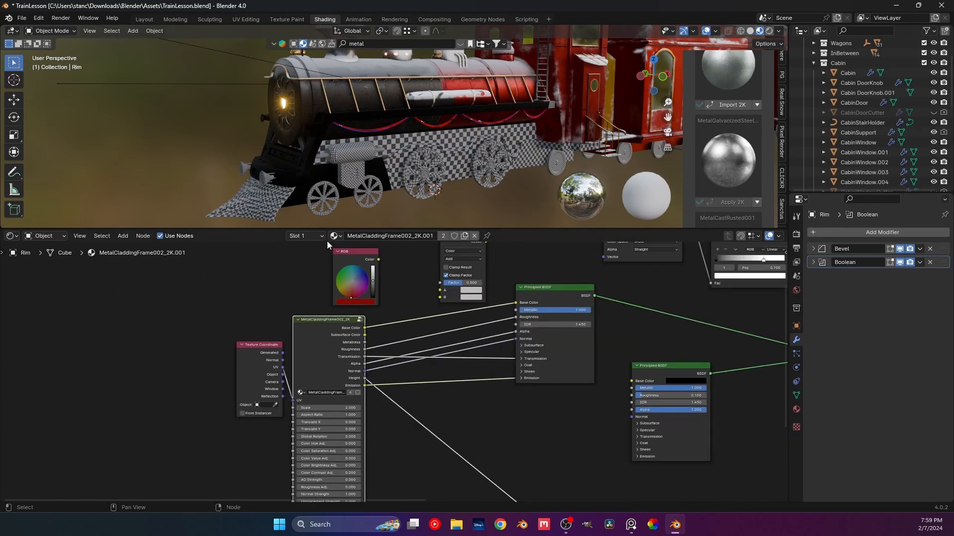
Undo the Base Color rewiring and the detaching of the Add node in the cladding material.
{"action": "key", "text": "ctrl+z"}
{"action": "key", "text": "ctrl+z"}
{"action": "key", "text": "ctrl+z"}
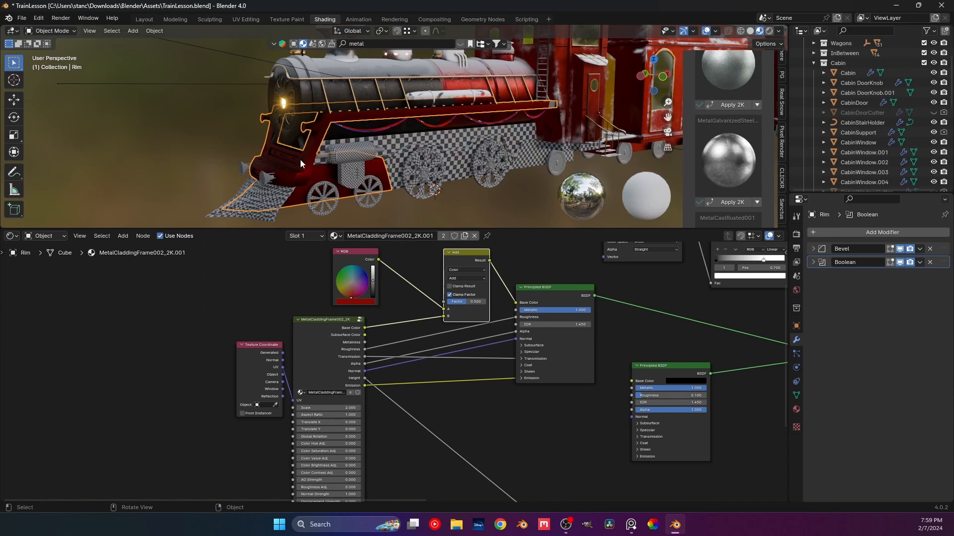
Assign the MetalGalvanizedSteelWorn001_2K material to the rim and make it a separate single-user copy.
{"action": "middle_click_drag", "start_coordinate": [300, 160], "coordinate": [305, 163]}
{"action": "scroll", "coordinate": [729, 135], "scroll_direction": "down", "scroll_amount": 5}
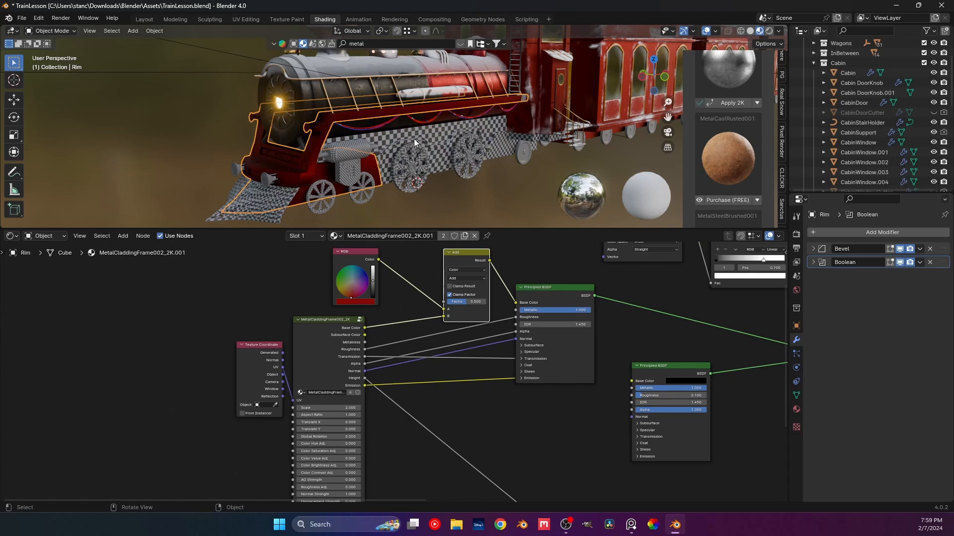
{"action": "scroll", "coordinate": [715, 114], "scroll_direction": "up", "scroll_amount": 3}
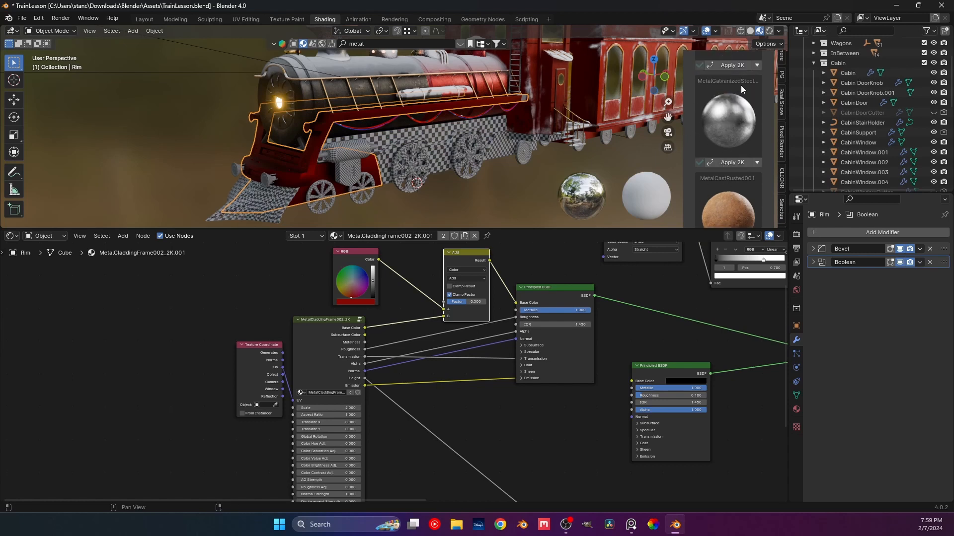
{"action": "left_click", "coordinate": [337, 236]}
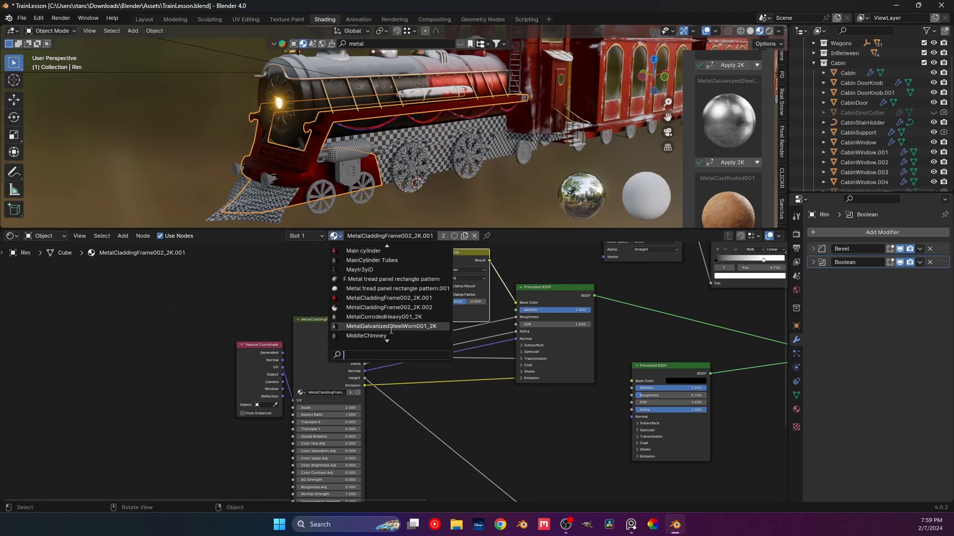
{"action": "left_click", "coordinate": [379, 326]}
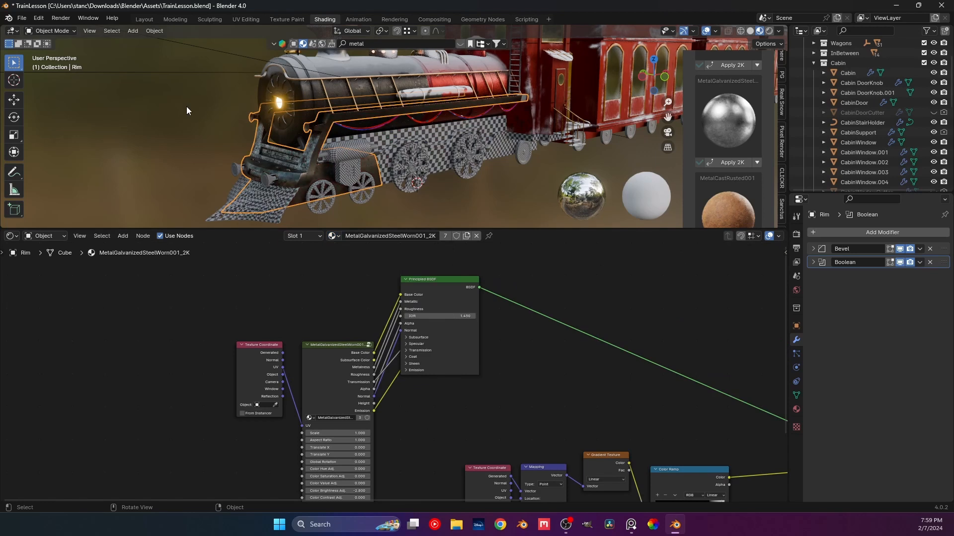
{"action": "scroll", "coordinate": [198, 122], "scroll_direction": "up", "scroll_amount": 5}
{"action": "scroll", "coordinate": [289, 115], "scroll_direction": "up", "scroll_amount": 2}
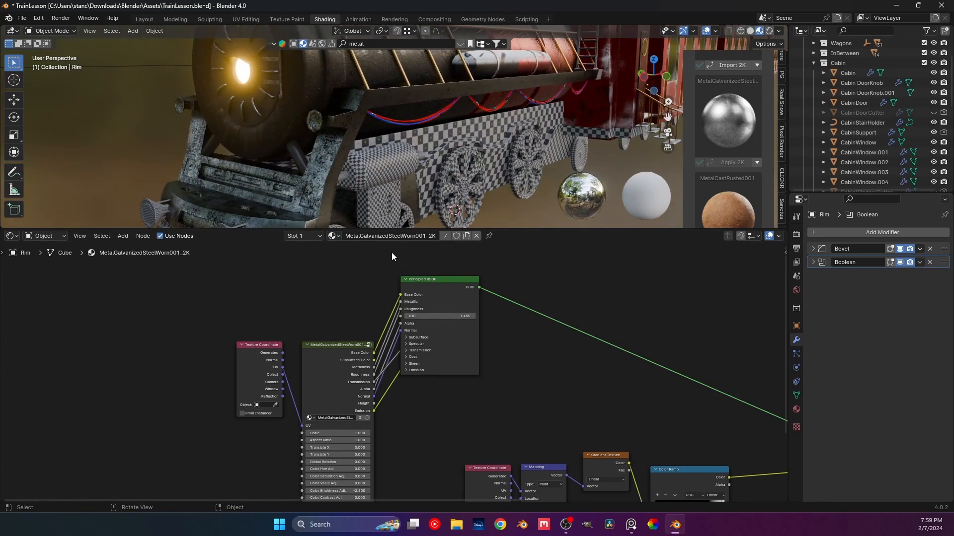
{"action": "left_click", "coordinate": [443, 238]}
Try a Color Brightness Adj. of -4.900 on the galvanized steel node group and undo it.
{"action": "middle_click_drag", "start_coordinate": [375, 407], "coordinate": [367, 322]}
{"action": "scroll", "coordinate": [339, 375], "scroll_direction": "up", "scroll_amount": 2}
{"action": "scroll", "coordinate": [339, 376], "scroll_direction": "up", "scroll_amount": 2}
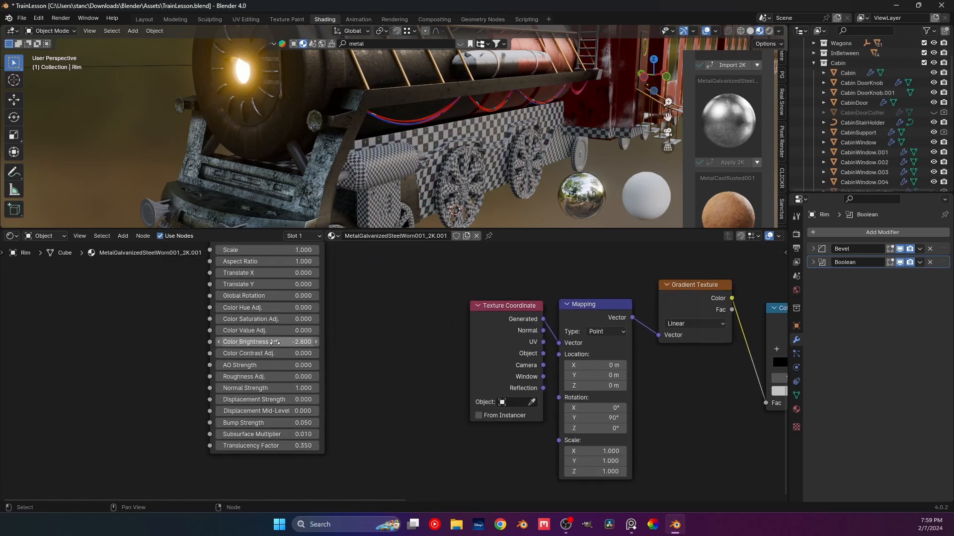
{"action": "mouse_move", "coordinate": [275, 343]}
{"action": "left_mouse_down"}
{"action": "mouse_move", "coordinate": [255, 342]}
{"action": "mouse_move", "coordinate": [274, 343]}
{"action": "left_mouse_up"}
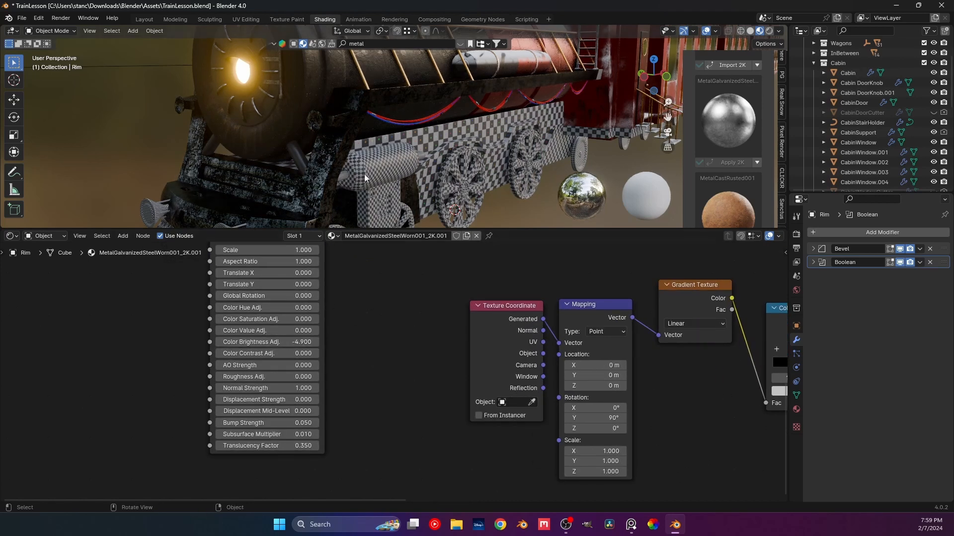
{"action": "mouse_move", "coordinate": [365, 178]}
{"action": "middle_mouse_down"}
{"action": "mouse_move", "coordinate": [398, 160]}
{"action": "mouse_move", "coordinate": [361, 183]}
{"action": "middle_mouse_up"}
{"action": "key", "text": "ctrl+z"}
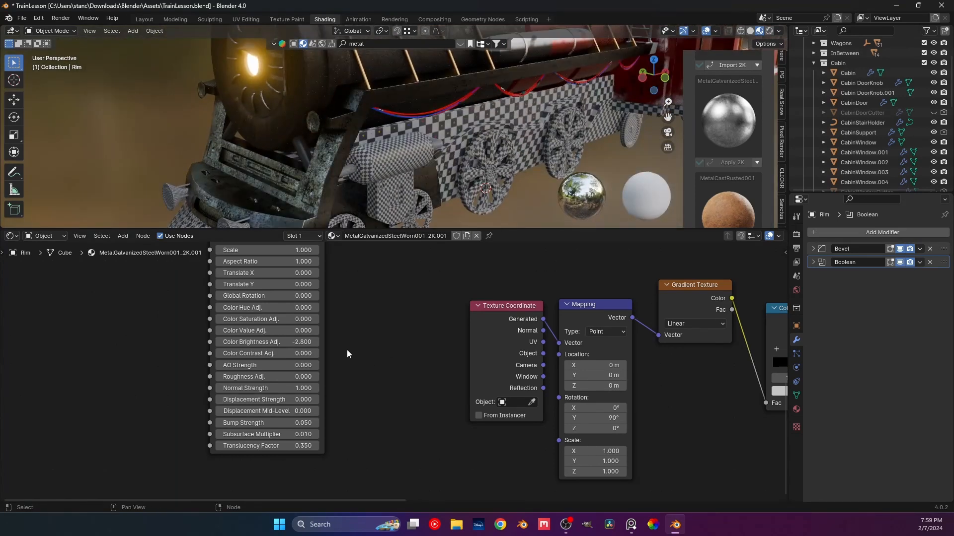
Set the galvanized steel group's Color Brightness Adj. to 0 and check the rim's look.
{"action": "left_click", "coordinate": [268, 342]}
{"action": "type", "text": "0"}
{"action": "key", "text": "Return"}
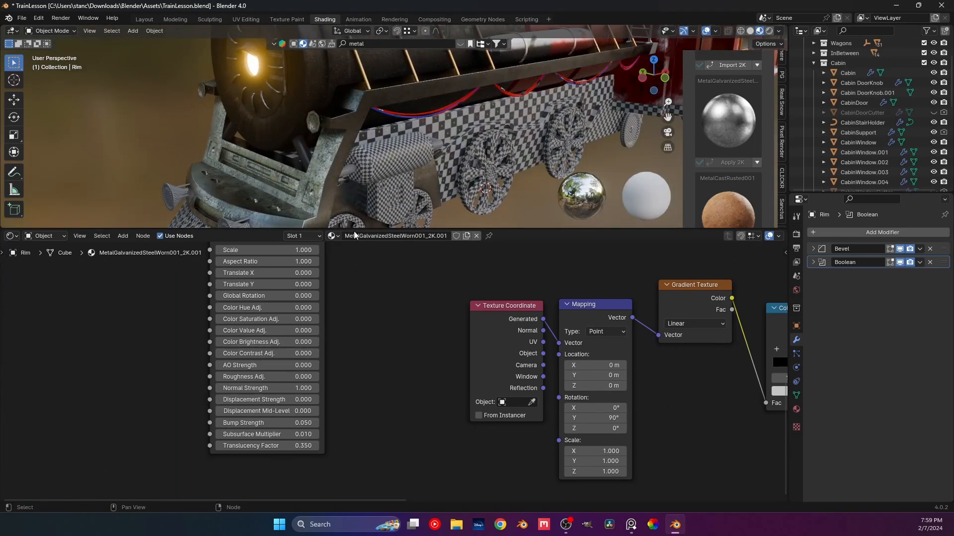
{"action": "middle_click_drag", "start_coordinate": [357, 218], "coordinate": [356, 198]}
{"action": "scroll", "coordinate": [374, 321], "scroll_direction": "down", "scroll_amount": 3}
Add a Mix Color node to the rim's material and feed the galvanized steel group's Base Color into its B input.
{"action": "middle_click_drag", "start_coordinate": [373, 322], "coordinate": [289, 447]}
{"action": "left_click_drag", "start_coordinate": [368, 286], "coordinate": [457, 322]}
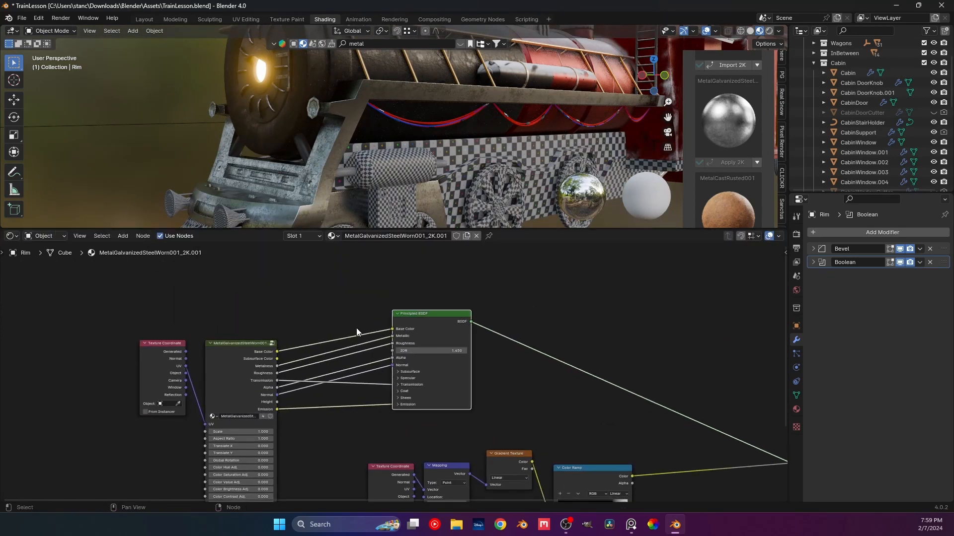
{"action": "key", "text": "shift+a"}
{"action": "left_click", "coordinate": [319, 211]}
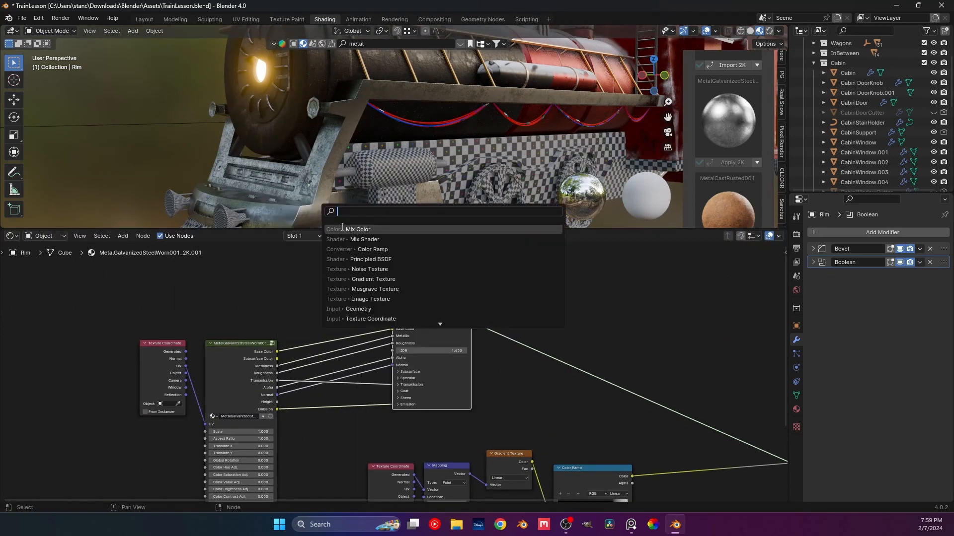
{"action": "left_click", "coordinate": [343, 229]}
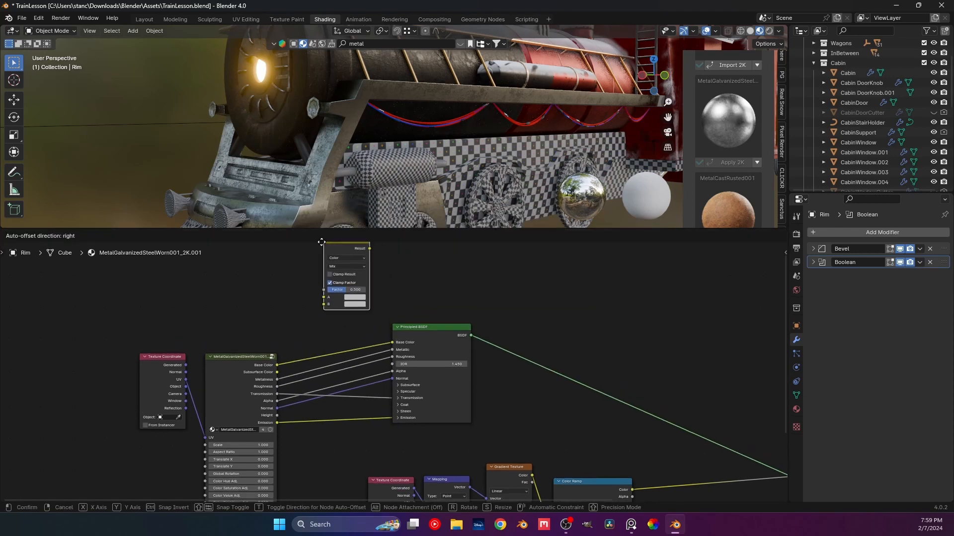
{"action": "left_click", "coordinate": [323, 288]}
{"action": "middle_click_drag", "start_coordinate": [290, 393], "coordinate": [290, 359]}
{"action": "left_click_drag", "start_coordinate": [277, 384], "coordinate": [327, 315]}
{"action": "left_click_drag", "start_coordinate": [337, 261], "coordinate": [342, 288]}
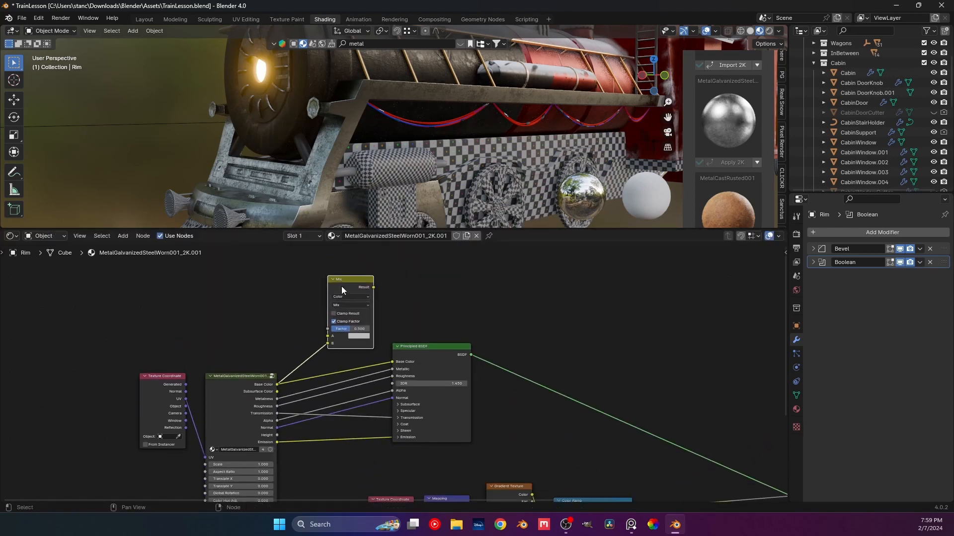
Connect the Mix node's Result to the Principled BSDF's Base Color and set its blending mode to Multiply.
{"action": "scroll", "coordinate": [718, 130], "scroll_direction": "down", "scroll_amount": 5}
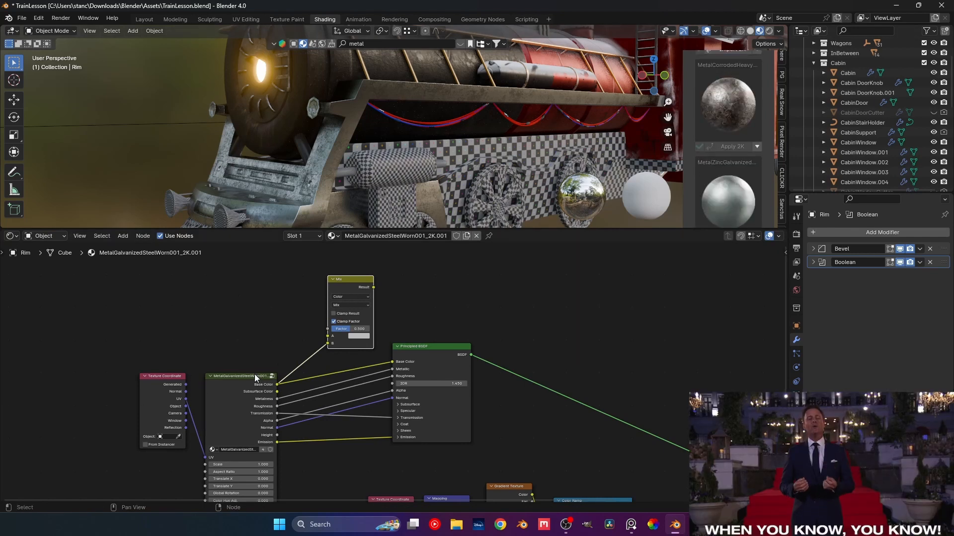
{"action": "left_click_drag", "start_coordinate": [454, 351], "coordinate": [571, 359]}
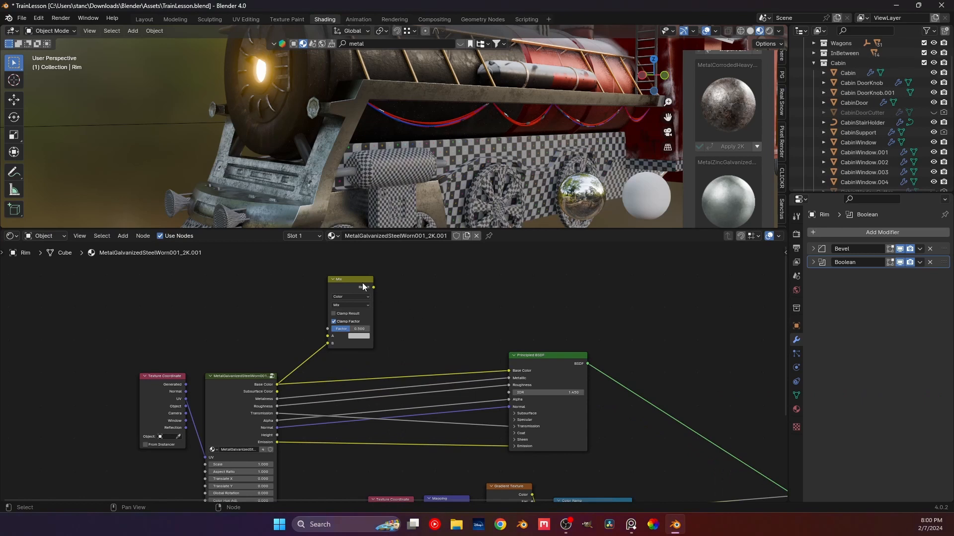
{"action": "left_click_drag", "start_coordinate": [363, 287], "coordinate": [509, 371]}
{"action": "left_click", "coordinate": [364, 305]}
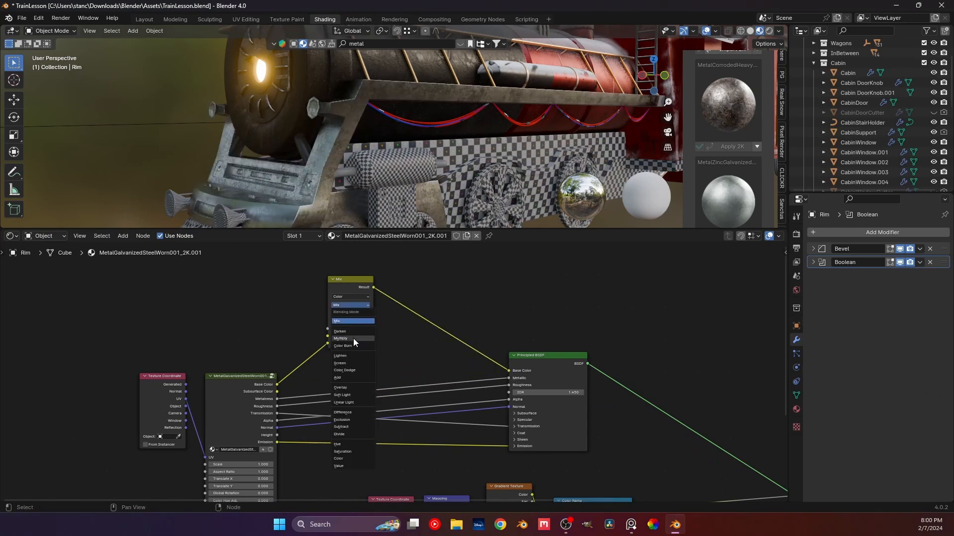
{"action": "left_click", "coordinate": [353, 338]}
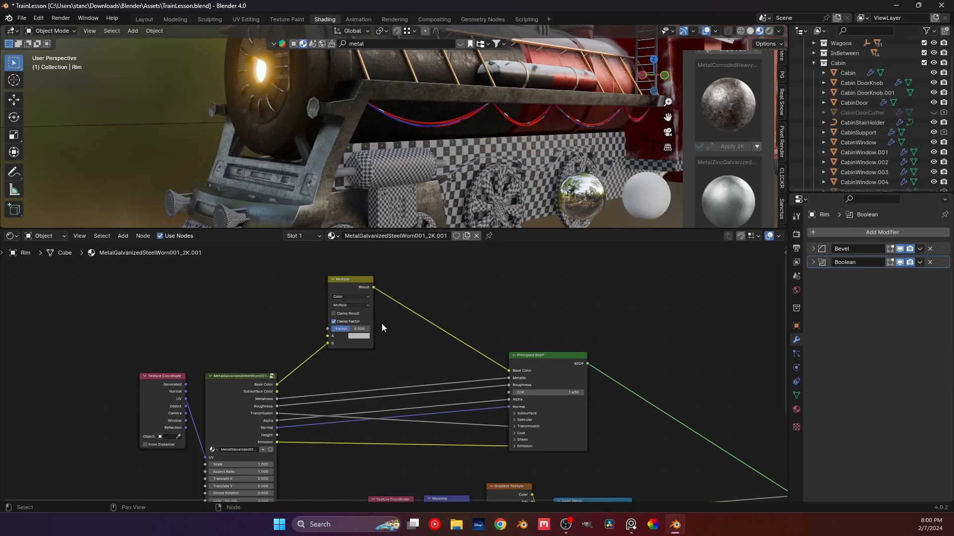
Connect a new RGB node to input A of the Multiply node and place it beside that node.
{"action": "left_click_drag", "start_coordinate": [327, 336], "coordinate": [255, 289]}
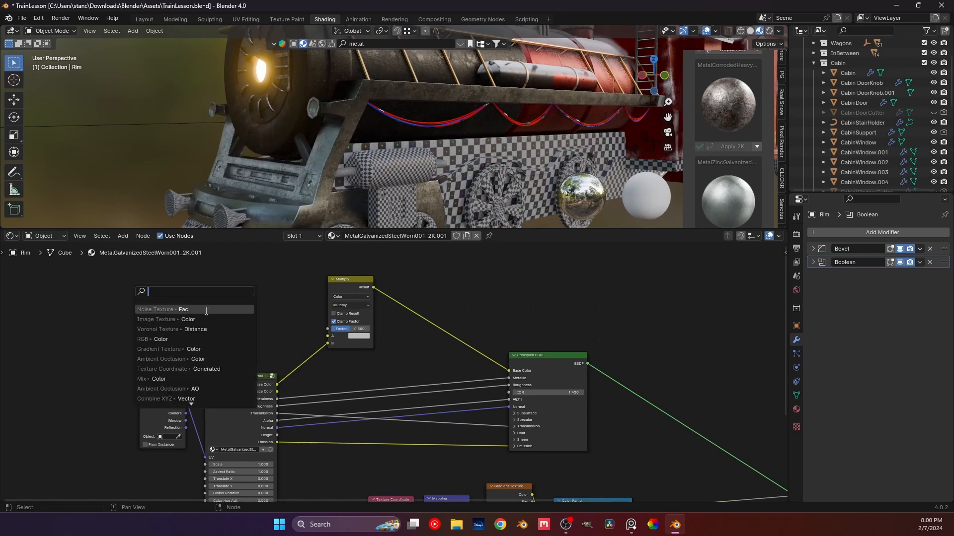
{"action": "left_click", "coordinate": [199, 339]}
{"action": "left_click", "coordinate": [199, 326]}
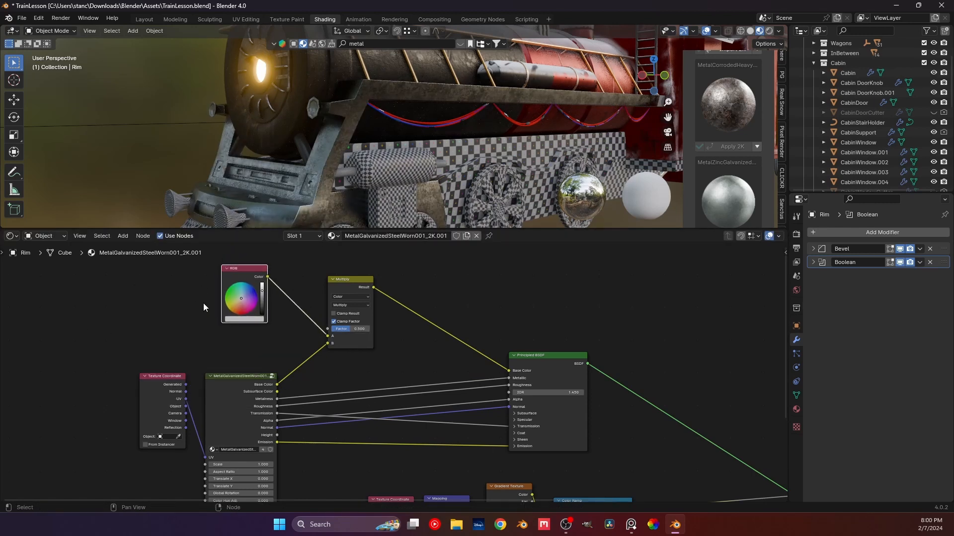
Darken the RGB node's color to a dark grey and check the rim from several angles.
{"action": "left_click_drag", "start_coordinate": [263, 293], "coordinate": [262, 305]}
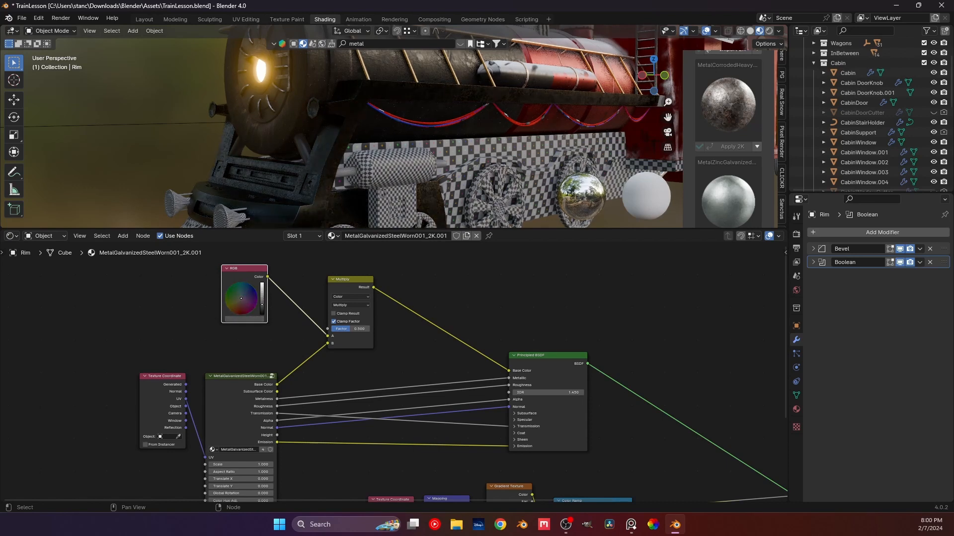
{"action": "scroll", "coordinate": [366, 155], "scroll_direction": "down", "scroll_amount": 6}
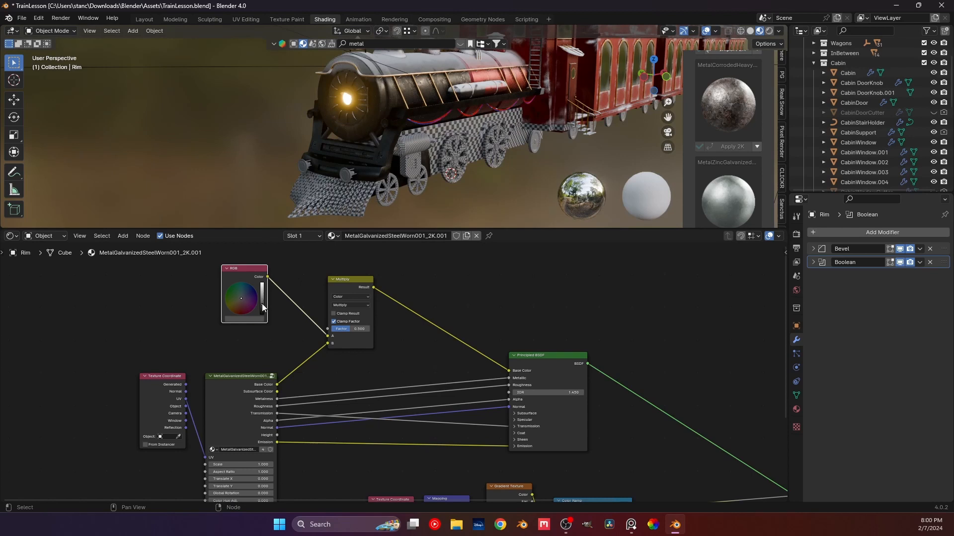
{"action": "left_click_drag", "start_coordinate": [261, 303], "coordinate": [262, 299]}
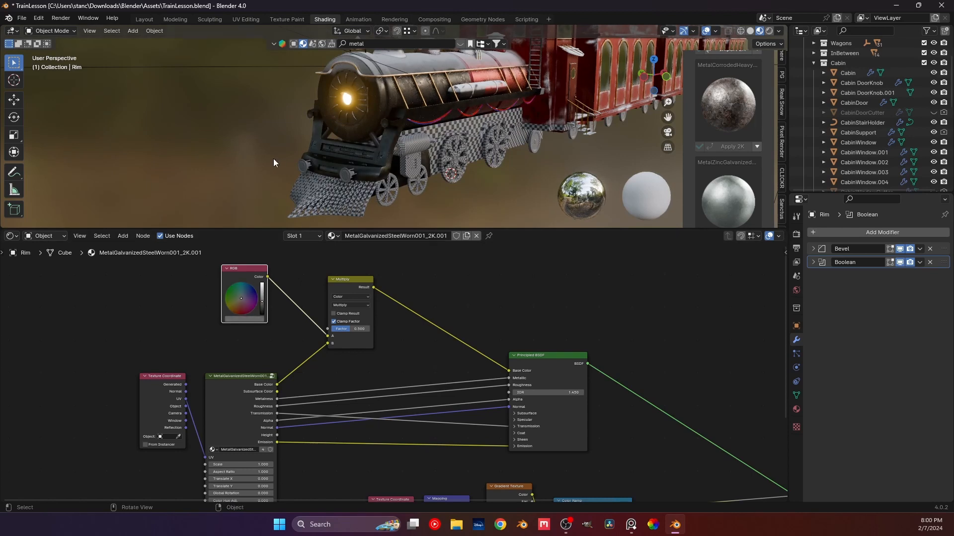
{"action": "middle_click_drag", "start_coordinate": [337, 151], "coordinate": [519, 88]}
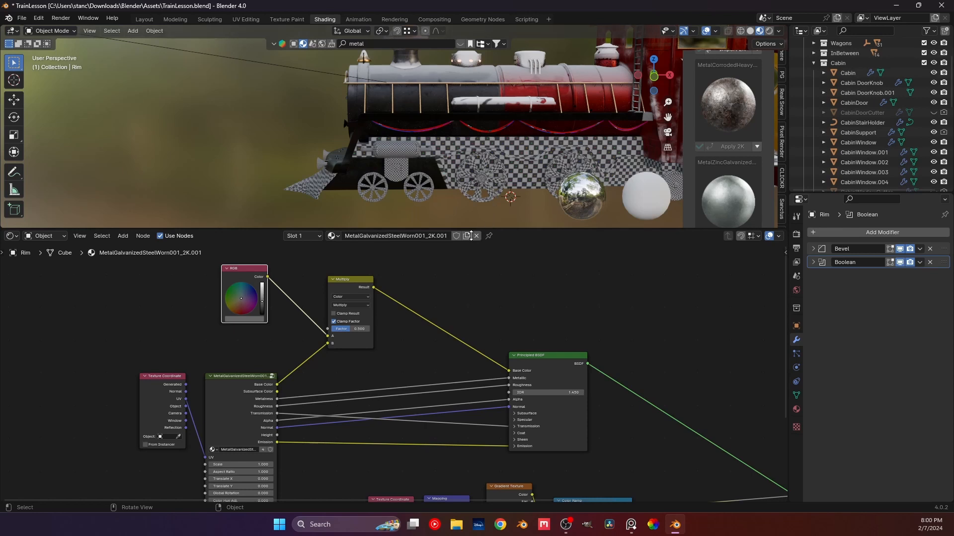
{"action": "middle_click_drag", "start_coordinate": [472, 226], "coordinate": [393, 140]}
{"action": "scroll", "coordinate": [398, 260], "scroll_direction": "down", "scroll_amount": 3}
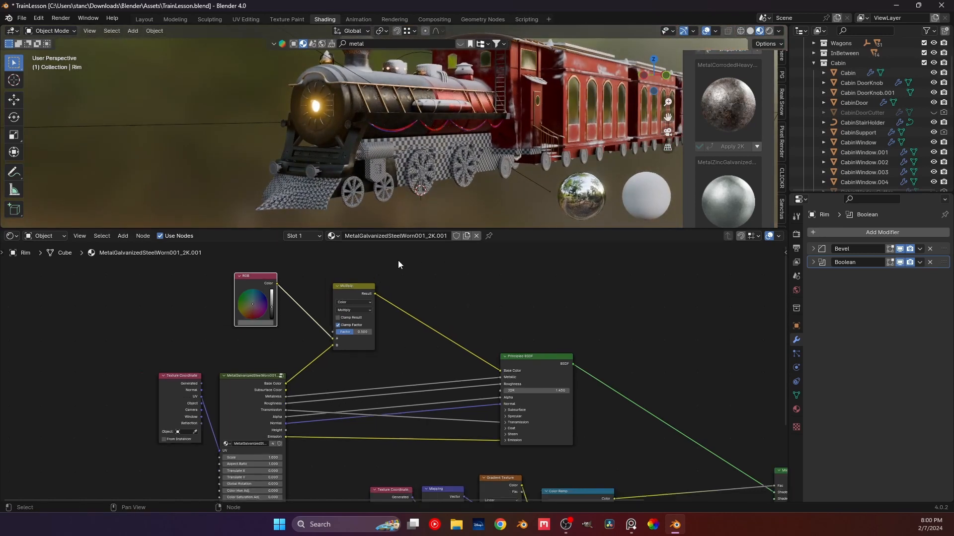
{"action": "middle_click_drag", "start_coordinate": [431, 207], "coordinate": [325, 148]}
{"action": "scroll", "coordinate": [310, 153], "scroll_direction": "up", "scroll_amount": 3}
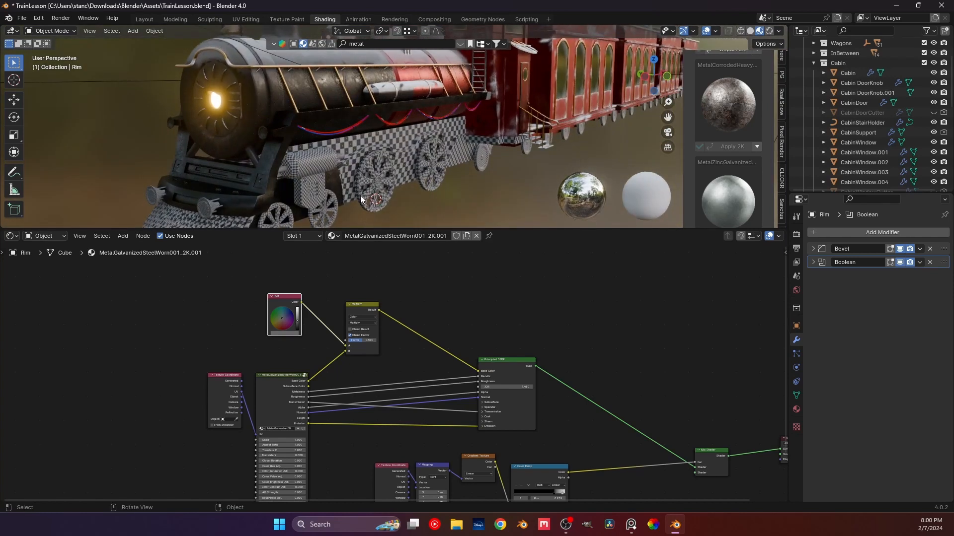
Switch to the reference image board and examine the metal colors of the locomotive fronts and frames.
{"action": "left_click", "coordinate": [631, 525]}
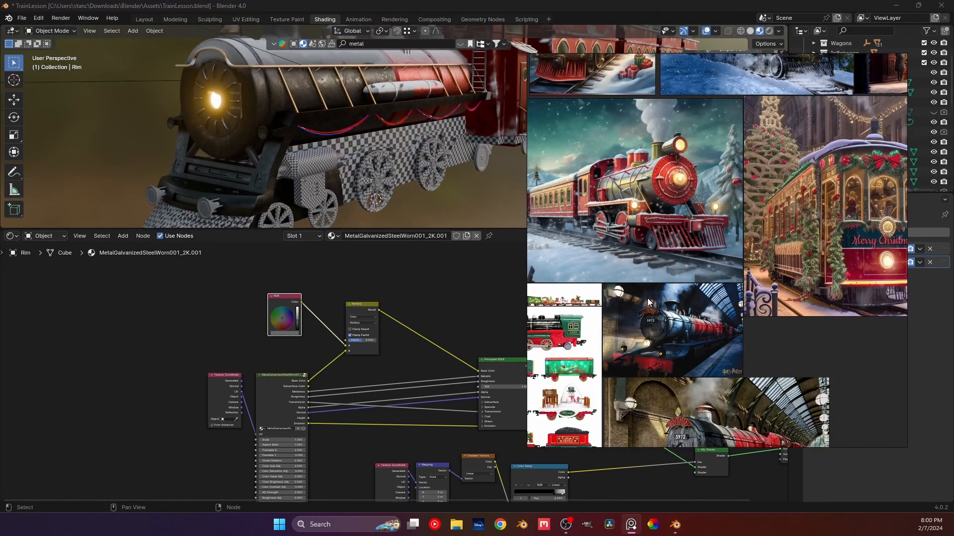
{"action": "scroll", "coordinate": [648, 302], "scroll_direction": "up", "scroll_amount": 5}
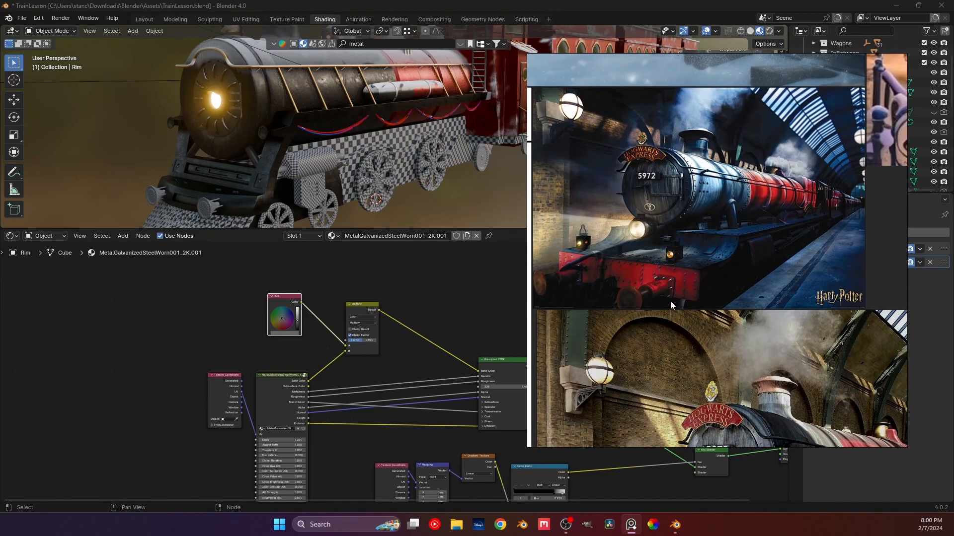
{"action": "scroll", "coordinate": [671, 303], "scroll_direction": "down", "scroll_amount": 3}
{"action": "middle_click_drag", "start_coordinate": [679, 309], "coordinate": [688, 208]}
{"action": "scroll", "coordinate": [749, 331], "scroll_direction": "up", "scroll_amount": 4}
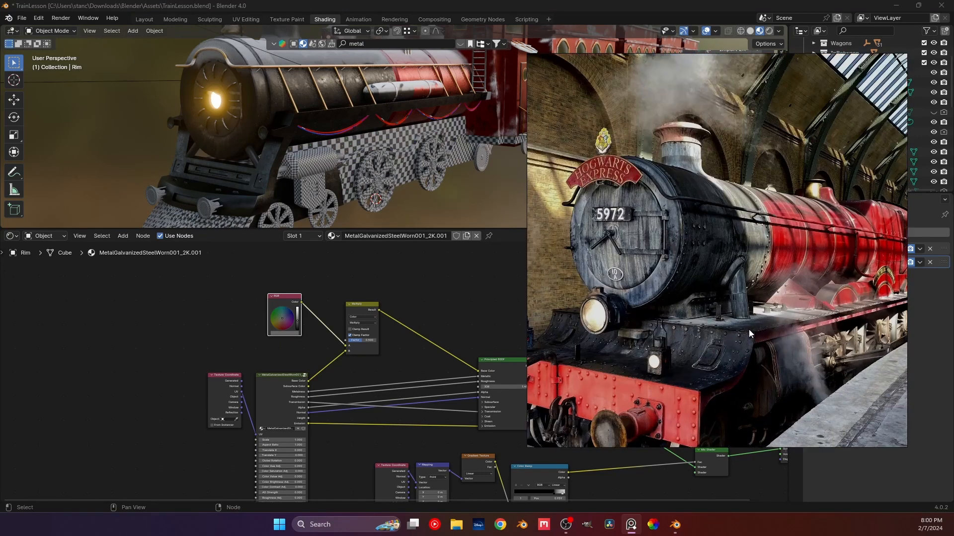
{"action": "middle_click_drag", "start_coordinate": [749, 329], "coordinate": [767, 273]}
{"action": "scroll", "coordinate": [767, 273], "scroll_direction": "down", "scroll_amount": 2}
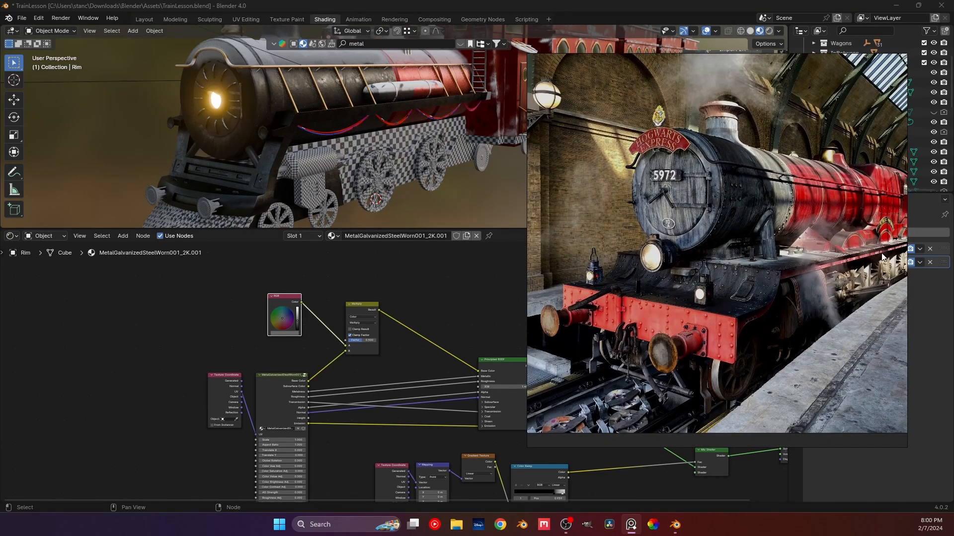
{"action": "scroll", "coordinate": [705, 238], "scroll_direction": "down", "scroll_amount": 5}
{"action": "middle_click_drag", "start_coordinate": [656, 240], "coordinate": [753, 285]}
{"action": "scroll", "coordinate": [705, 273], "scroll_direction": "down", "scroll_amount": 2}
{"action": "middle_click_drag", "start_coordinate": [649, 303], "coordinate": [689, 284]}
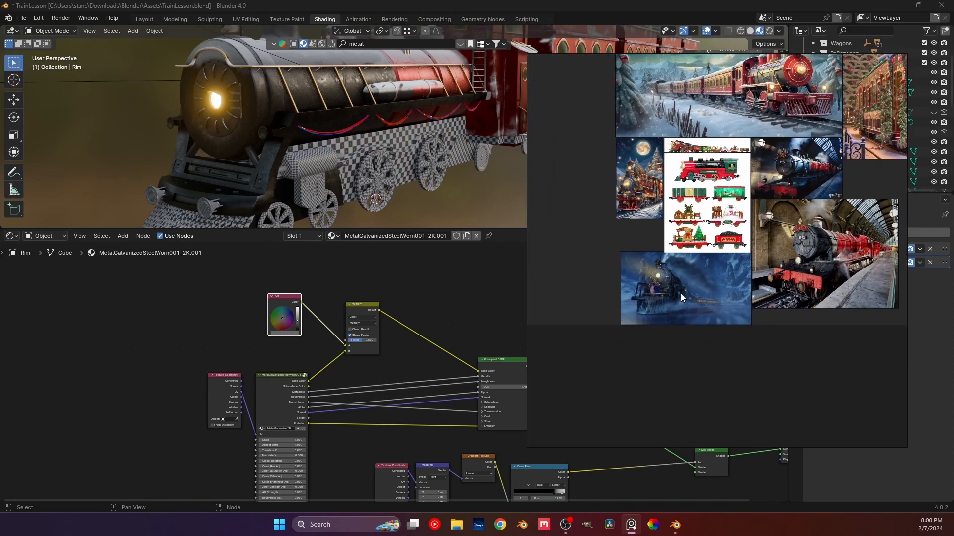
{"action": "scroll", "coordinate": [665, 292], "scroll_direction": "up", "scroll_amount": 3}
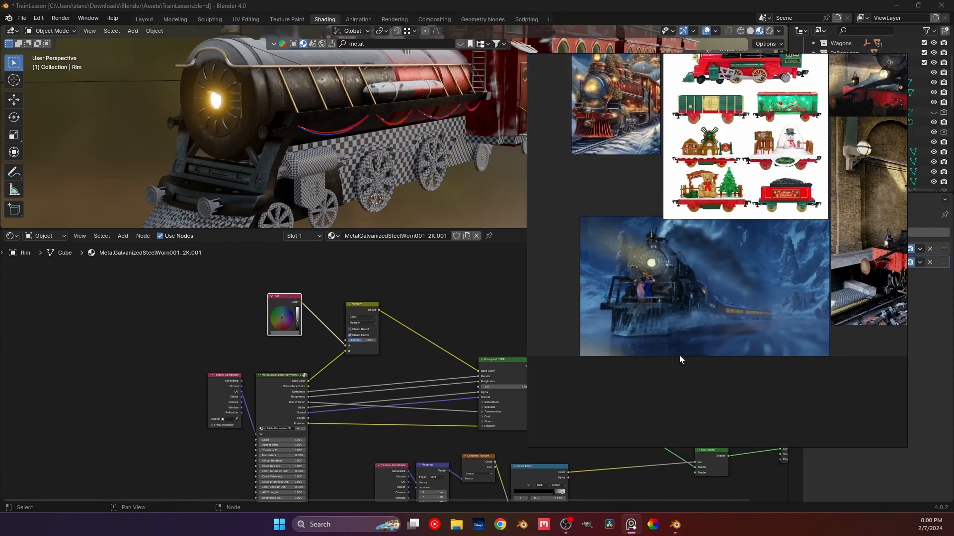
{"action": "scroll", "coordinate": [676, 312], "scroll_direction": "down", "scroll_amount": 4}
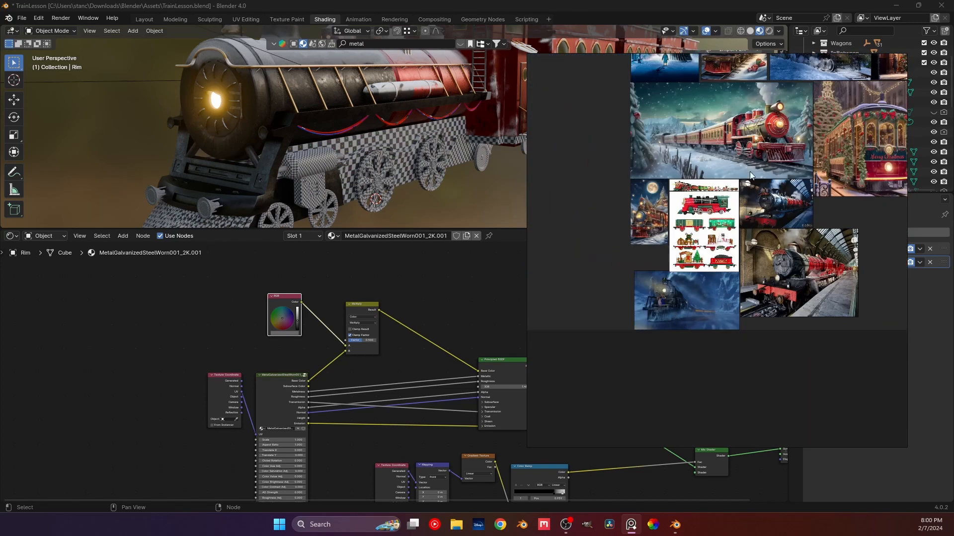
{"action": "middle_click_drag", "start_coordinate": [782, 172], "coordinate": [660, 298]}
{"action": "scroll", "coordinate": [745, 297], "scroll_direction": "up", "scroll_amount": 4}
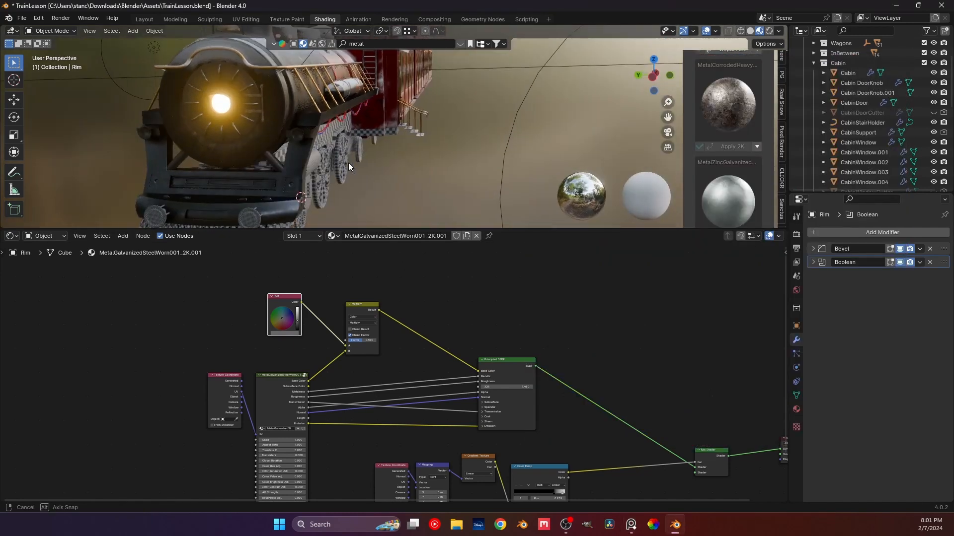
Select the rim and fine-tune the RGB node's brightness to a darker grey, comparing the front and side of the train.
{"action": "middle_click_drag", "start_coordinate": [347, 162], "coordinate": [287, 163]}
{"action": "left_click", "coordinate": [260, 156]}
{"action": "scroll", "coordinate": [306, 318], "scroll_direction": "up", "scroll_amount": 2}
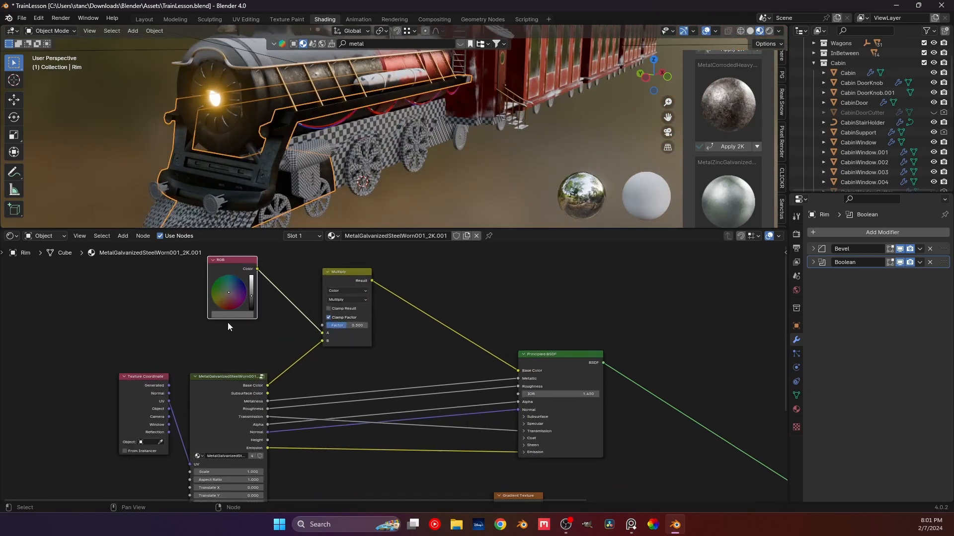
{"action": "middle_click_drag", "start_coordinate": [227, 323], "coordinate": [269, 367]}
{"action": "left_click_drag", "start_coordinate": [305, 346], "coordinate": [306, 343]}
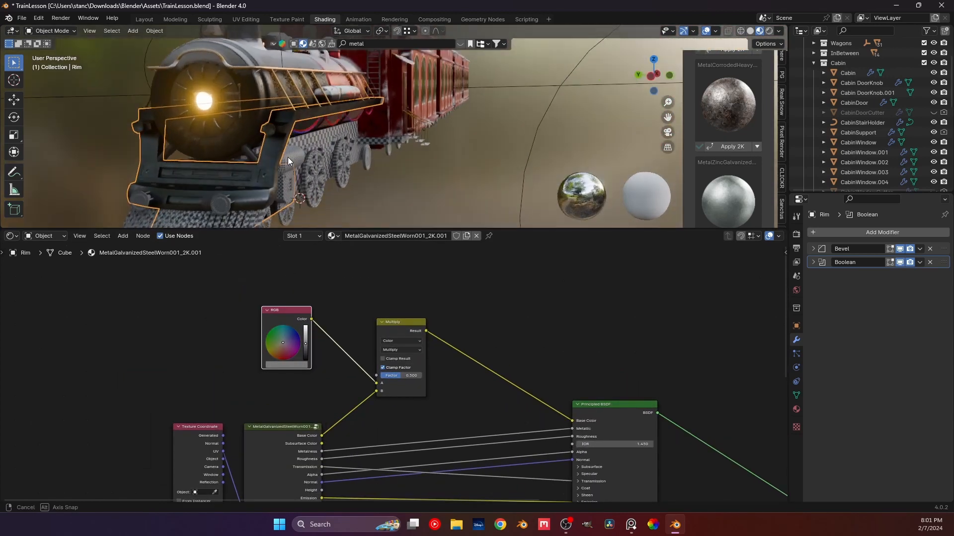
{"action": "middle_click_drag", "start_coordinate": [287, 157], "coordinate": [217, 154]}
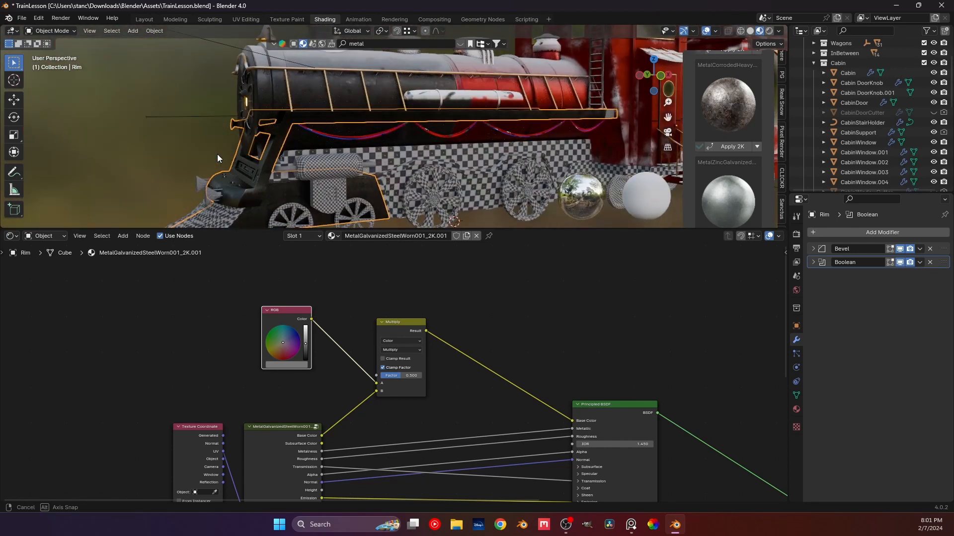
{"action": "left_click_drag", "start_coordinate": [306, 343], "coordinate": [306, 348]}
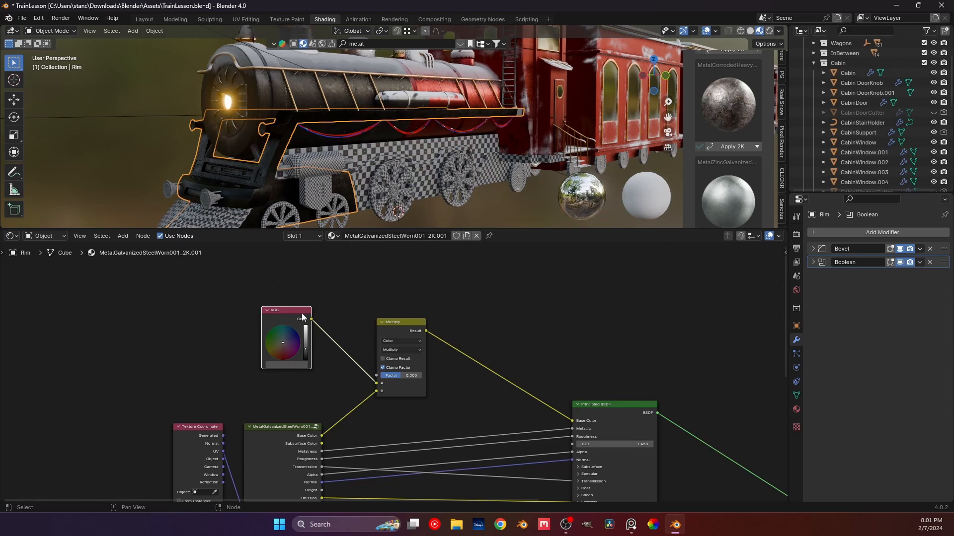
{"action": "middle_click_drag", "start_coordinate": [287, 132], "coordinate": [376, 177]}
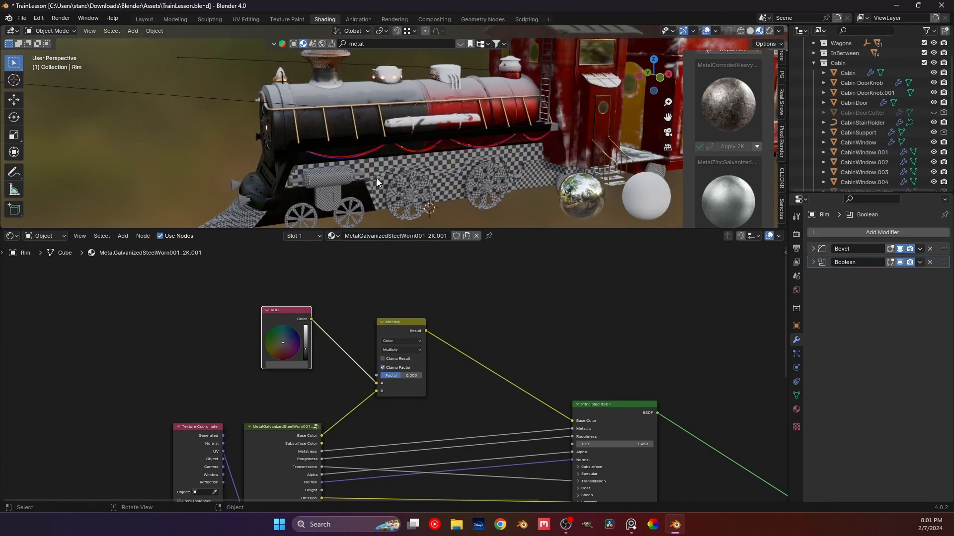
Move the Mix Shader node up between the Principled BSDF and the Material Output to tidy the node layout.
{"action": "scroll", "coordinate": [478, 264], "scroll_direction": "down", "scroll_amount": 5}
{"action": "middle_click_drag", "start_coordinate": [500, 353], "coordinate": [472, 340]}
{"action": "scroll", "coordinate": [522, 400], "scroll_direction": "up", "scroll_amount": 4}
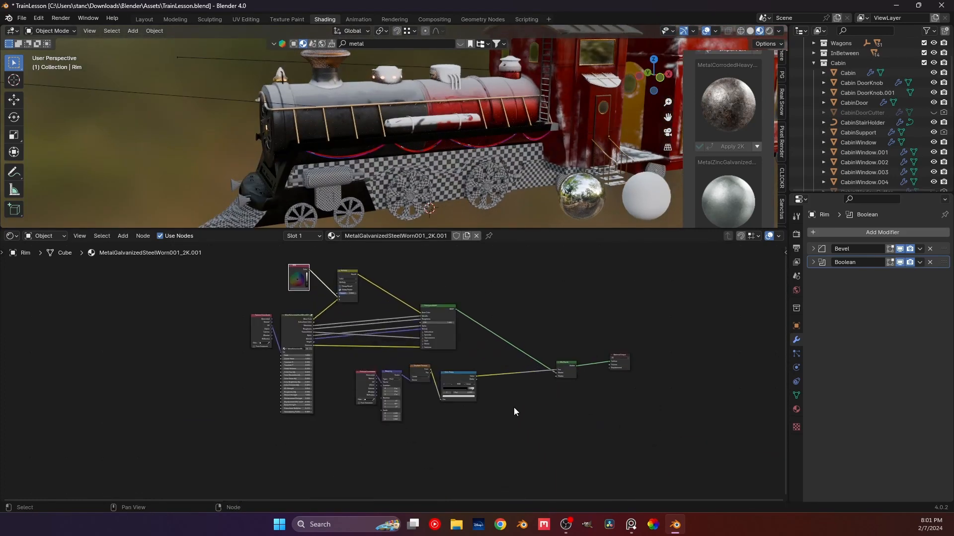
{"action": "left_click_drag", "start_coordinate": [525, 462], "coordinate": [418, 384]}
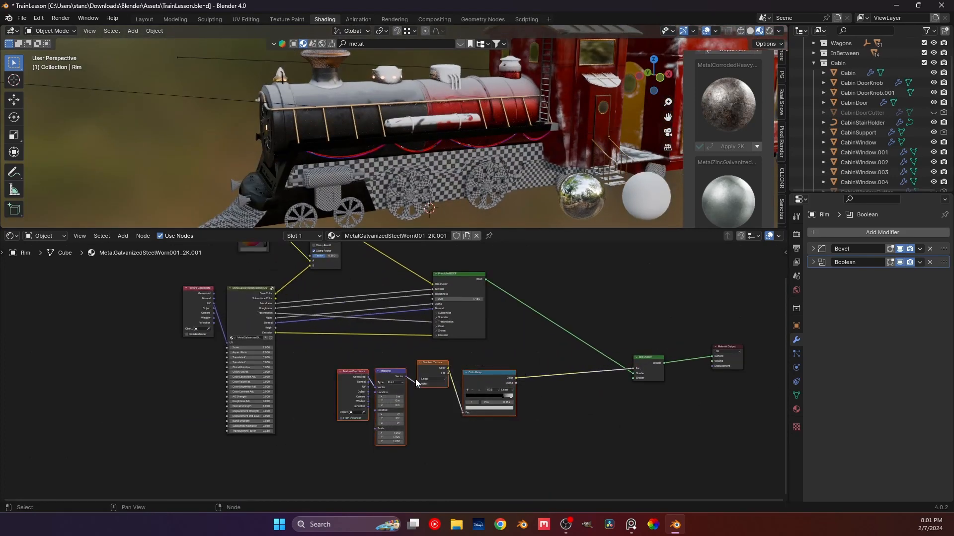
{"action": "middle_click_drag", "start_coordinate": [646, 398], "coordinate": [527, 385]}
{"action": "left_click_drag", "start_coordinate": [538, 344], "coordinate": [521, 267]}
{"action": "scroll", "coordinate": [416, 376], "scroll_direction": "down", "scroll_amount": 2}
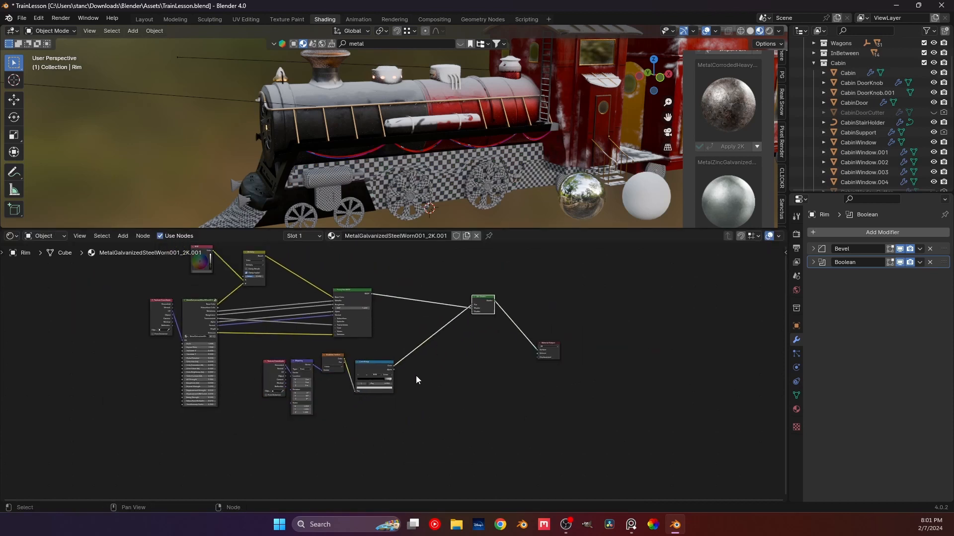
Preview the Color Ramp output directly on the rim and bring its gradient and mapping nodes into close view.
{"action": "left_click", "coordinate": [377, 367], "text": "ctrl+shift"}
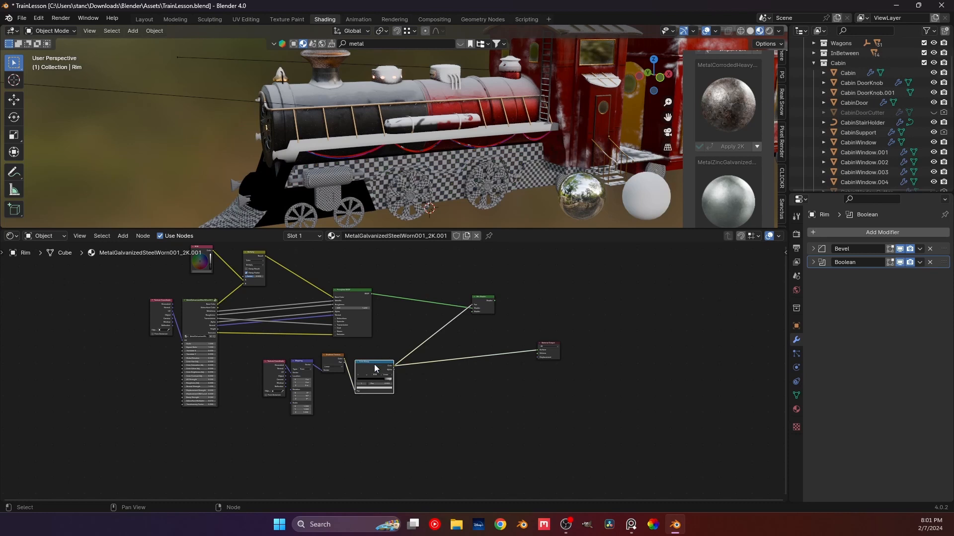
{"action": "scroll", "coordinate": [367, 373], "scroll_direction": "up", "scroll_amount": 2}
{"action": "middle_click_drag", "start_coordinate": [282, 386], "coordinate": [305, 362]}
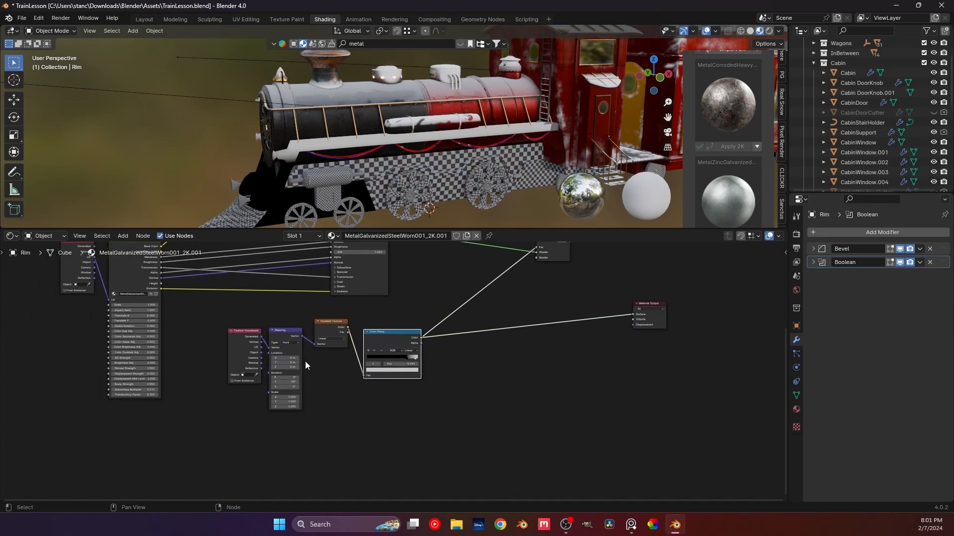
{"action": "scroll", "coordinate": [333, 355], "scroll_direction": "up", "scroll_amount": 2}
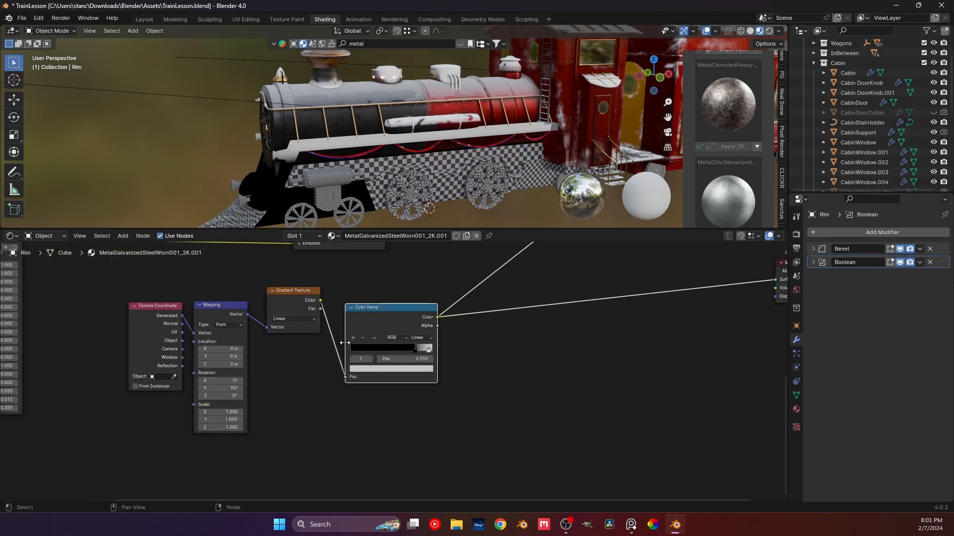
Set the Mapping node's Y rotation to 0° and widen the Color Ramp with the black stop at 0.455 and white stop at 1.000.
{"action": "mouse_move", "coordinate": [412, 351]}
{"action": "left_mouse_down"}
{"action": "mouse_move", "coordinate": [345, 355]}
{"action": "mouse_move", "coordinate": [388, 356]}
{"action": "left_mouse_up"}
{"action": "left_click", "coordinate": [224, 390]}
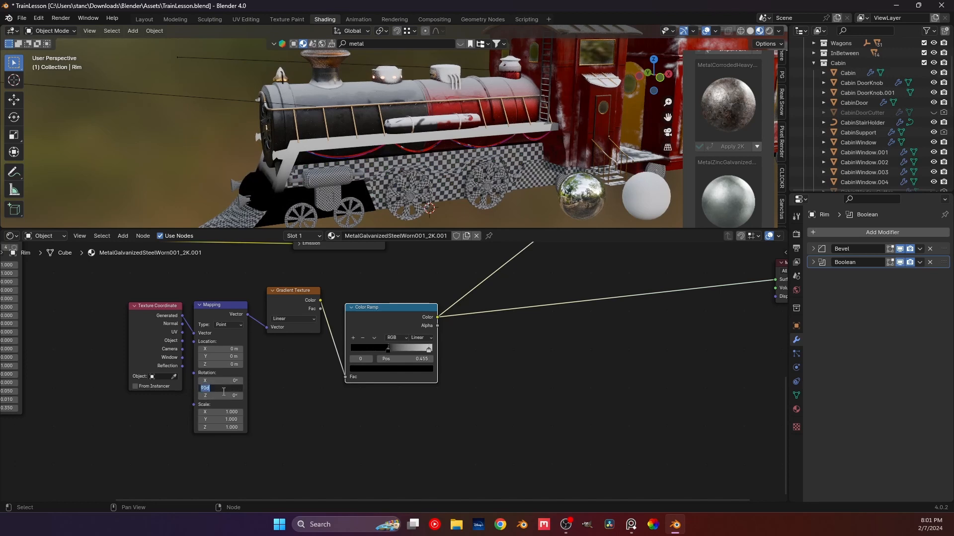
{"action": "key", "text": "Return"}
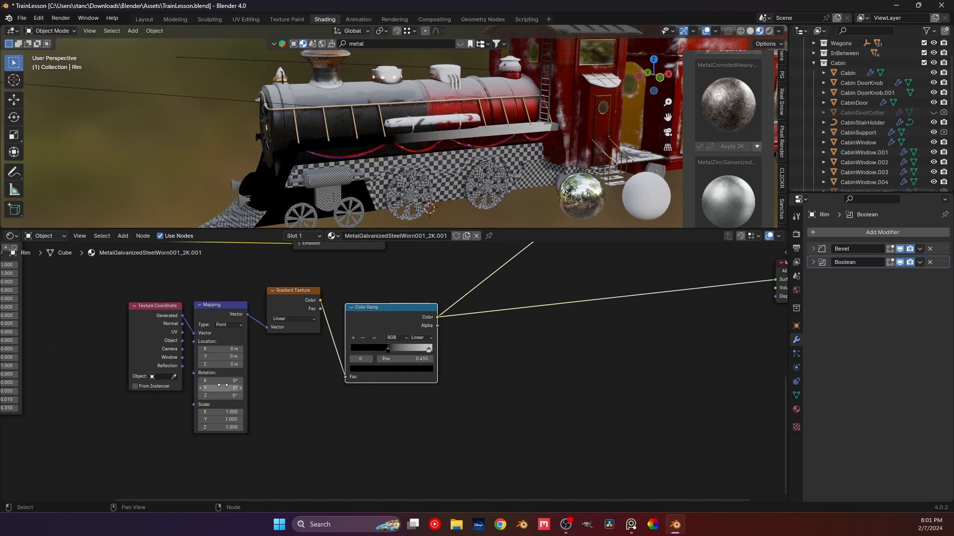
{"action": "mouse_move", "coordinate": [429, 351]}
{"action": "left_mouse_down"}
{"action": "mouse_move", "coordinate": [423, 359]}
{"action": "mouse_move", "coordinate": [438, 362]}
{"action": "left_mouse_up"}
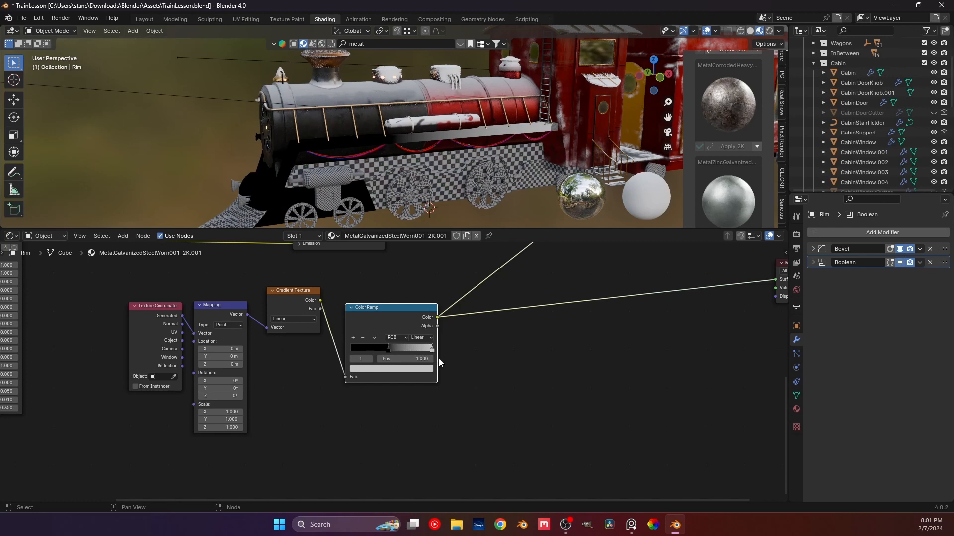
{"action": "left_click", "coordinate": [422, 337]}
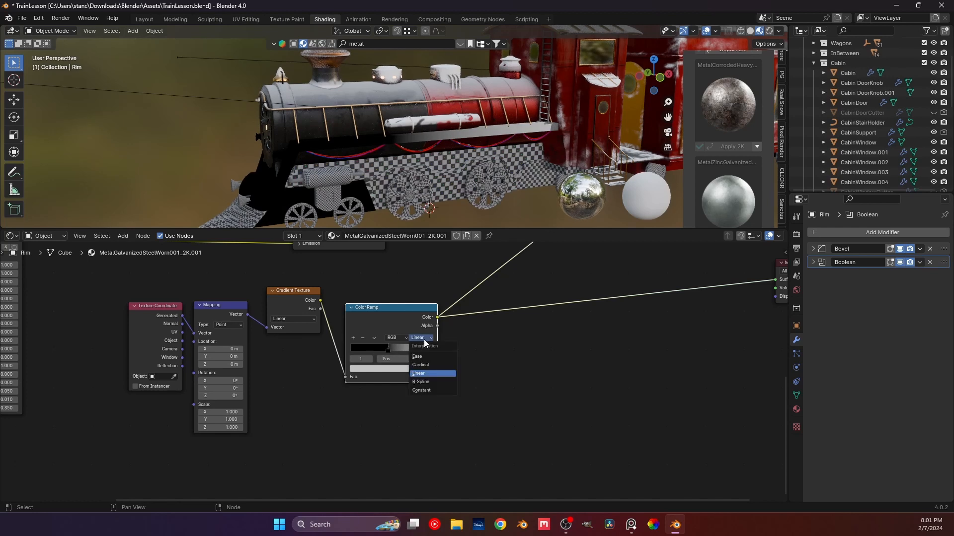
In front view, tighten the Color Ramp stops to 0.586 for black and 0.595 for white, matching the split to the boiler's color change.
{"action": "left_click_drag", "start_coordinate": [388, 348], "coordinate": [398, 351]}
{"action": "scroll", "coordinate": [437, 191], "scroll_direction": "up", "scroll_amount": 5}
{"action": "middle_click_drag", "start_coordinate": [437, 191], "coordinate": [410, 194]}
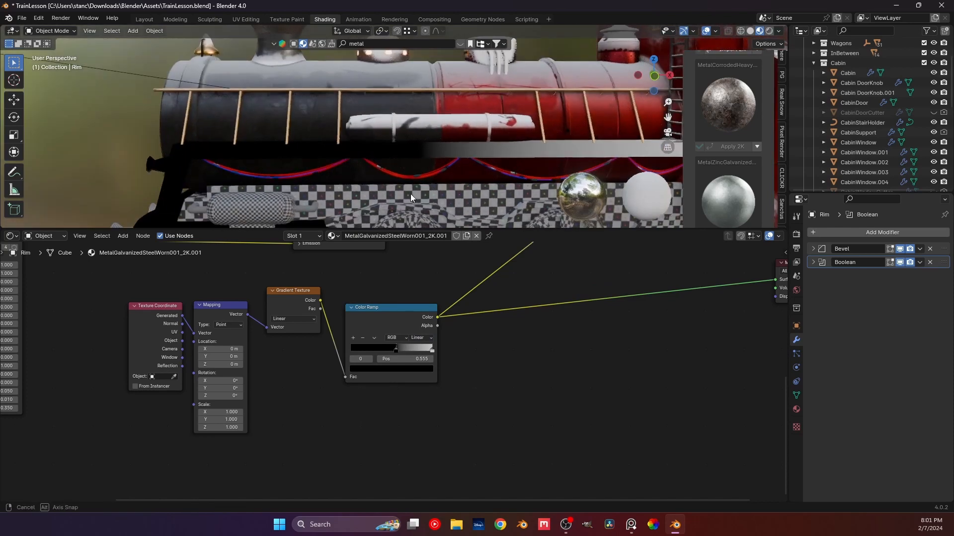
{"action": "left_click_drag", "start_coordinate": [425, 348], "coordinate": [402, 349]}
{"action": "key", "text": "KP_1"}
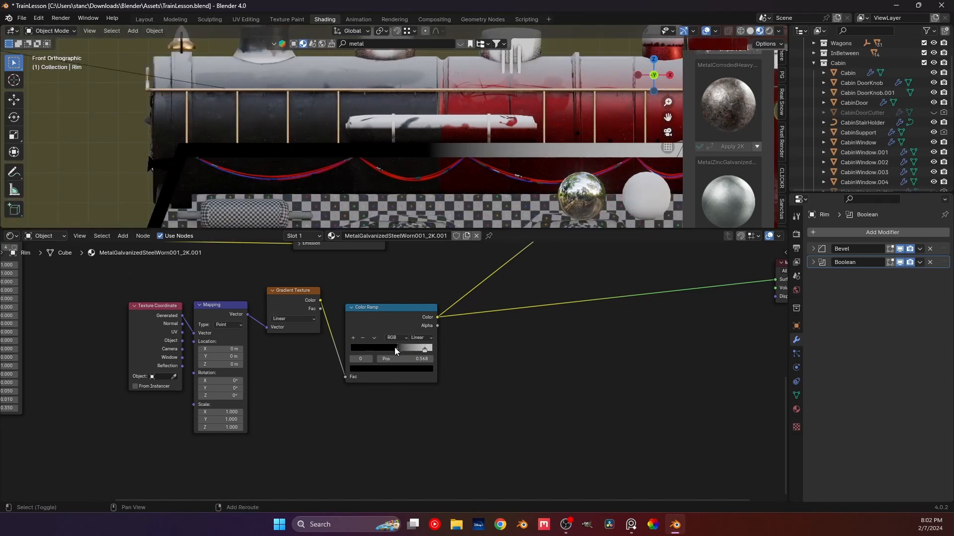
{"action": "mouse_move", "coordinate": [395, 348]}
{"action": "left_mouse_down"}
{"action": "mouse_move", "coordinate": [419, 352]}
{"action": "mouse_move", "coordinate": [400, 357]}
{"action": "left_mouse_up"}
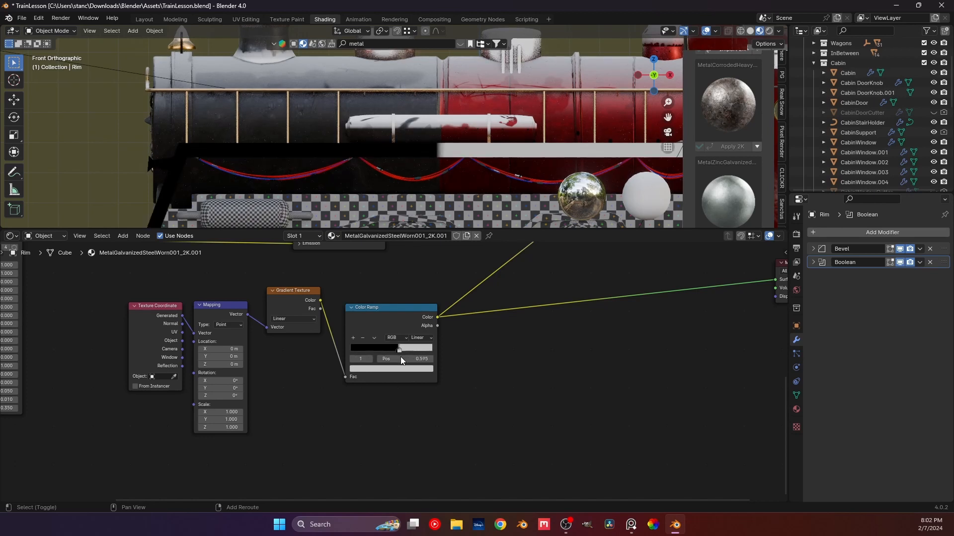
{"action": "scroll", "coordinate": [400, 356], "scroll_direction": "up", "scroll_amount": 1}
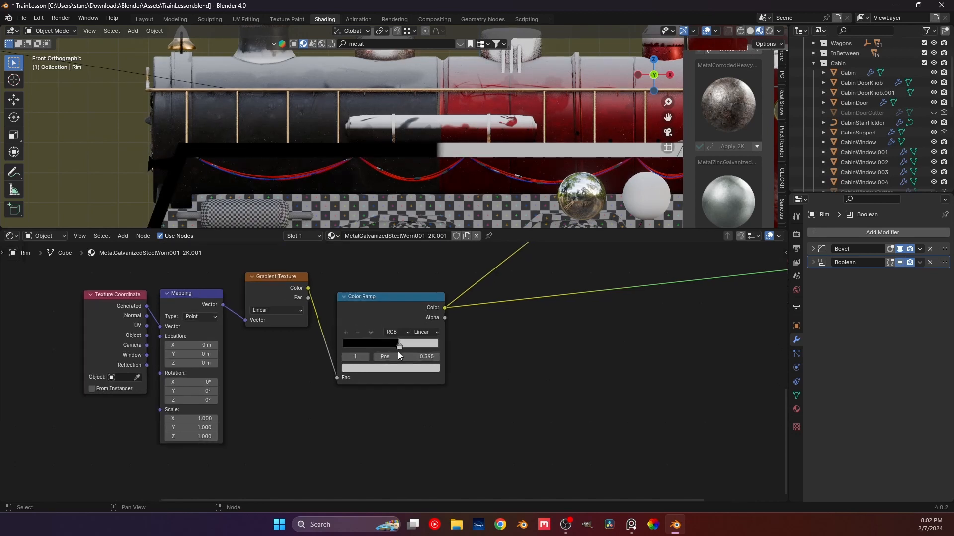
{"action": "scroll", "coordinate": [398, 356], "scroll_direction": "up", "scroll_amount": 4}
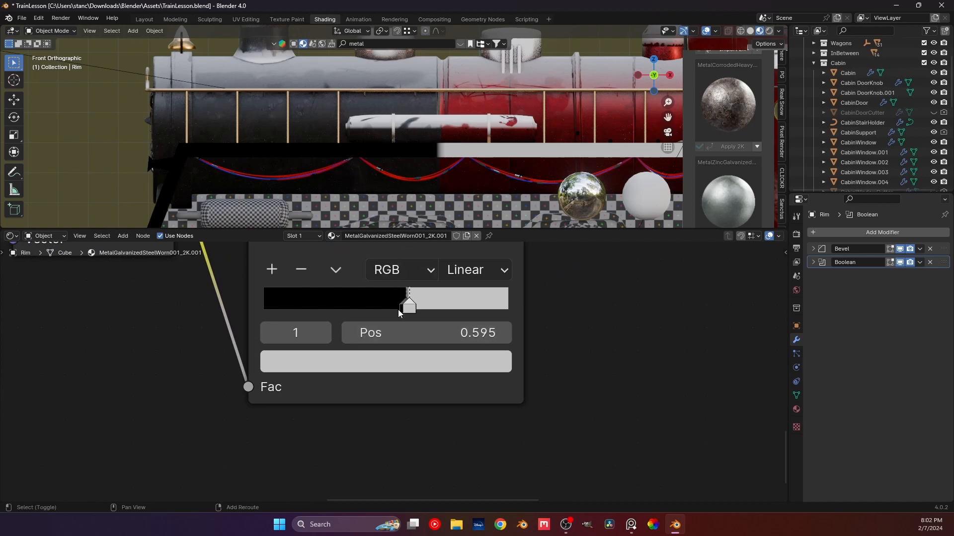
{"action": "left_click_drag", "start_coordinate": [400, 311], "coordinate": [407, 309]}
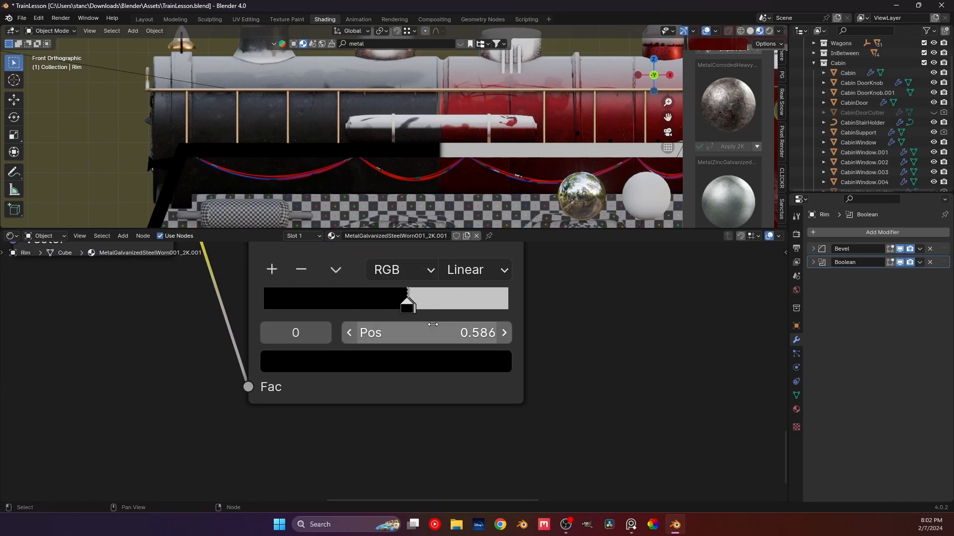
Raise the Color Ramp's light stop from grey to pure white.
{"action": "left_click", "coordinate": [409, 308]}
{"action": "left_click", "coordinate": [426, 364]}
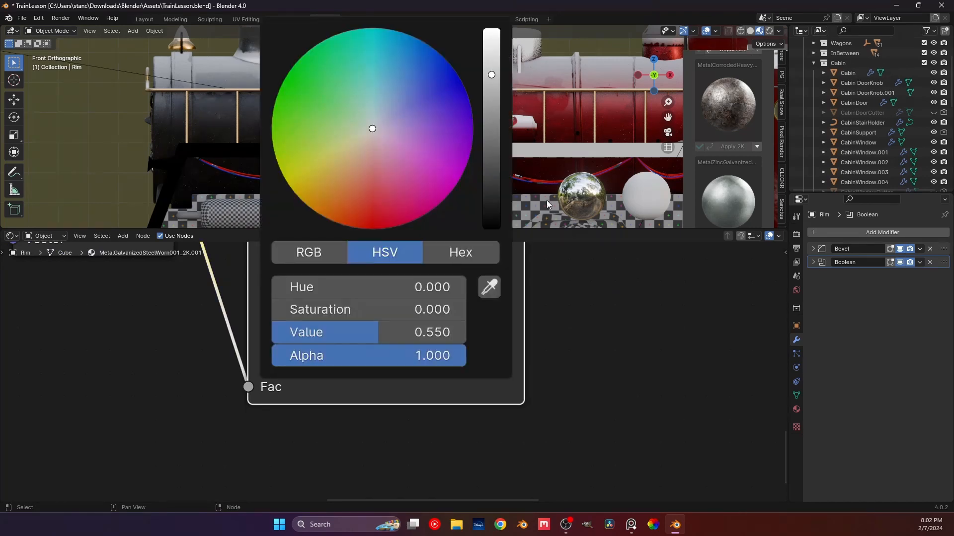
{"action": "left_click", "coordinate": [420, 312]}
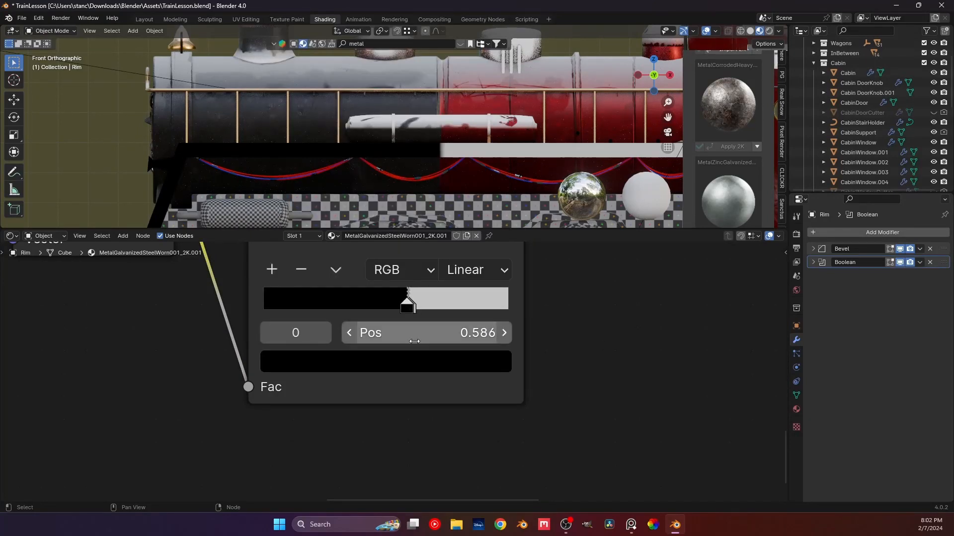
{"action": "left_click", "coordinate": [420, 304]}
{"action": "left_click", "coordinate": [420, 356]}
{"action": "left_click_drag", "start_coordinate": [492, 75], "coordinate": [492, 28]}
{"action": "scroll", "coordinate": [506, 298], "scroll_direction": "down", "scroll_amount": 3}
{"action": "scroll", "coordinate": [505, 171], "scroll_direction": "down", "scroll_amount": 5}
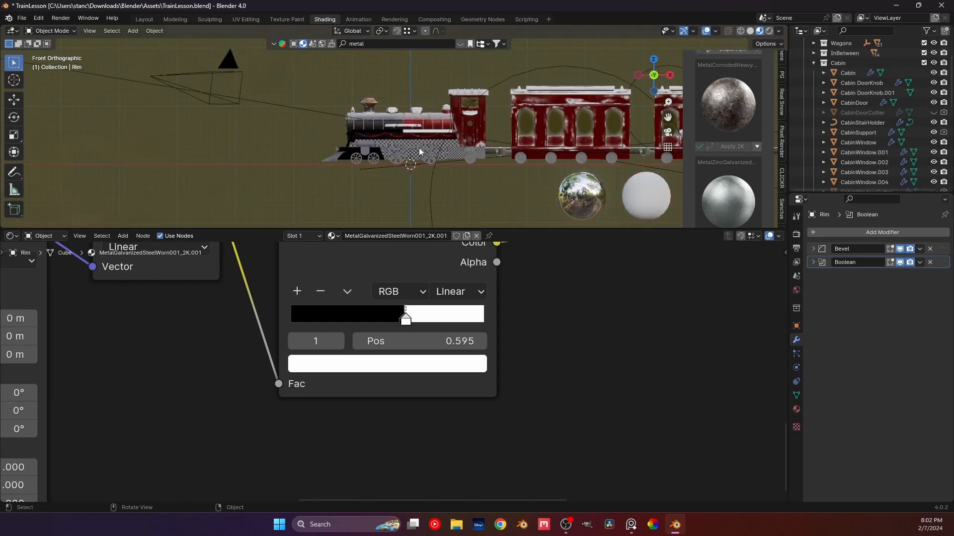
Move the gradient mask nodes above the main shader nodes and reconnect the Mix Shader to the Material Output.
{"action": "middle_click_drag", "start_coordinate": [419, 147], "coordinate": [408, 167]}
{"action": "scroll", "coordinate": [516, 332], "scroll_direction": "down", "scroll_amount": 8}
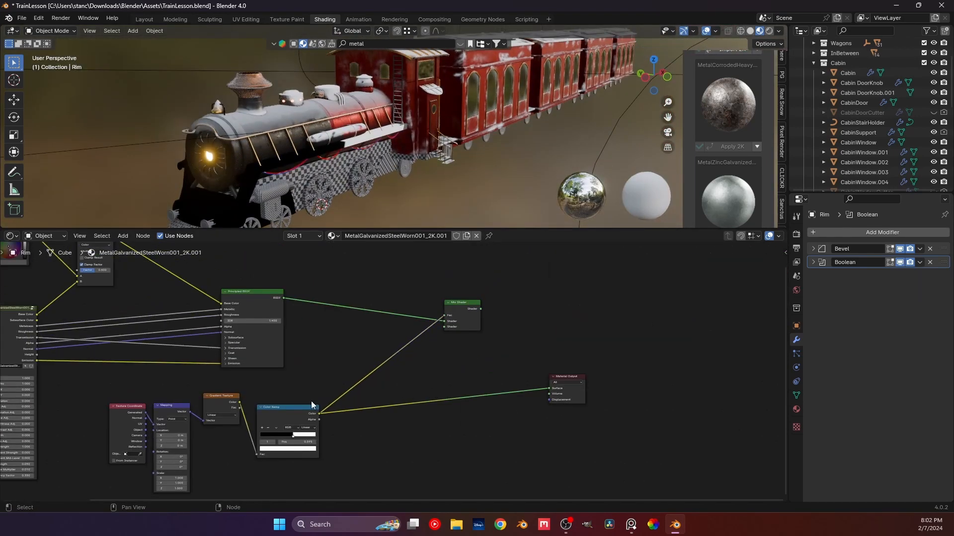
{"action": "left_click_drag", "start_coordinate": [94, 462], "coordinate": [332, 268]}
{"action": "middle_click_drag", "start_coordinate": [340, 348], "coordinate": [333, 242]}
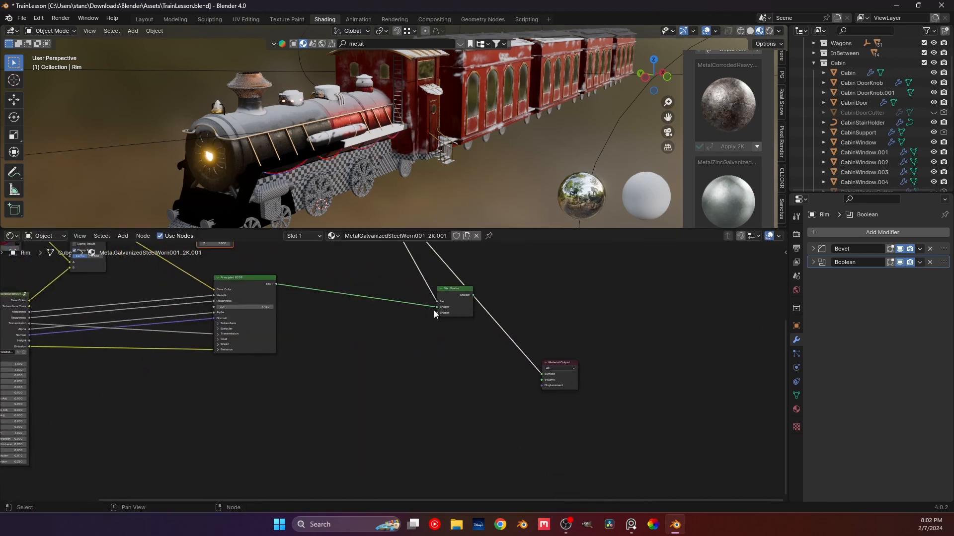
Duplicate the Principled BSDF and place the copy below the original.
{"action": "left_click", "coordinate": [252, 286]}
{"action": "key", "text": "shift+d"}
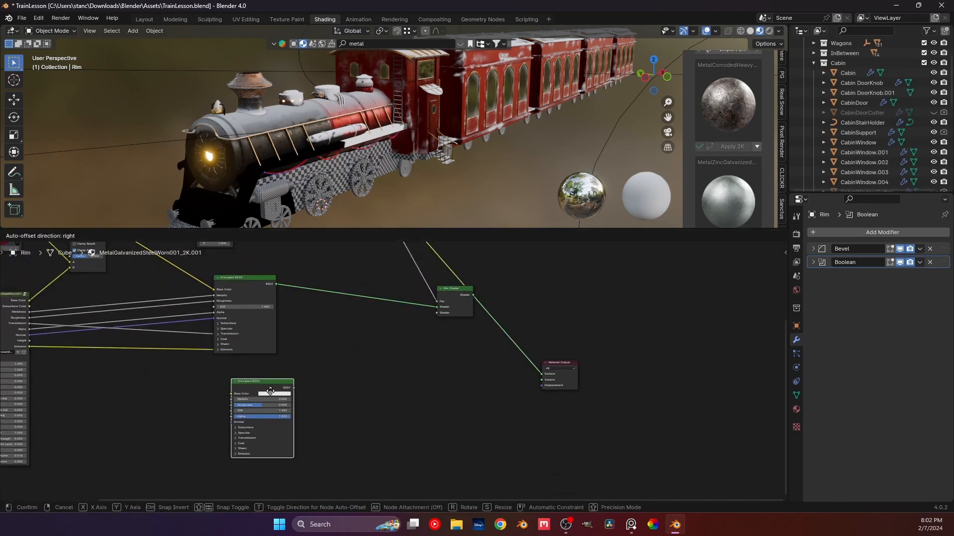
{"action": "left_click", "coordinate": [257, 406]}
{"action": "middle_click_drag", "start_coordinate": [287, 375], "coordinate": [456, 339]}
{"action": "left_click_drag", "start_coordinate": [166, 277], "coordinate": [163, 241]}
{"action": "left_click", "coordinate": [206, 352]}
{"action": "middle_click_drag", "start_coordinate": [196, 391], "coordinate": [208, 413]}
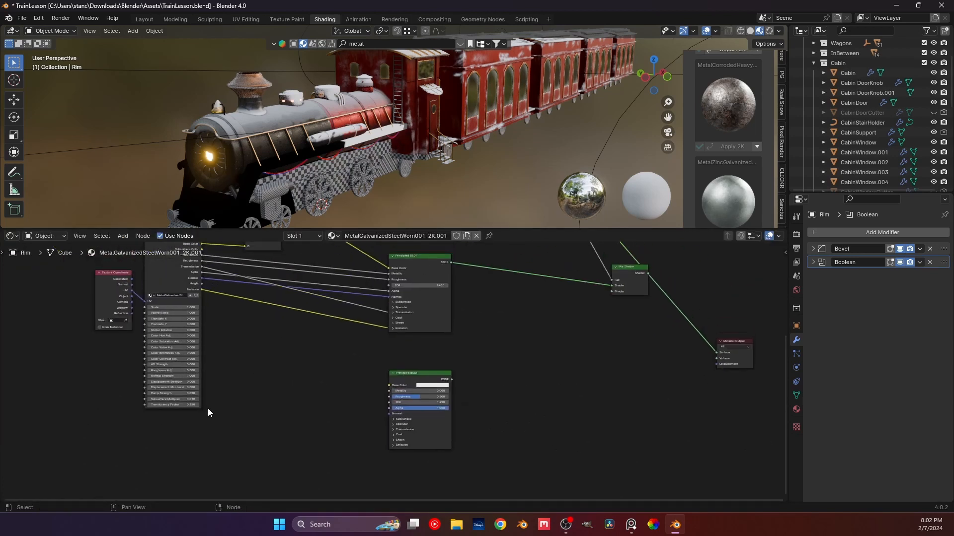
Duplicate the MetalGalvanizedSteelWorn001 texture group and place the copy straight below the original.
{"action": "left_click", "coordinate": [171, 264]}
{"action": "scroll", "coordinate": [192, 283], "scroll_direction": "down", "scroll_amount": 3}
{"action": "key", "text": "shift+d"}
{"action": "key", "text": "y"}
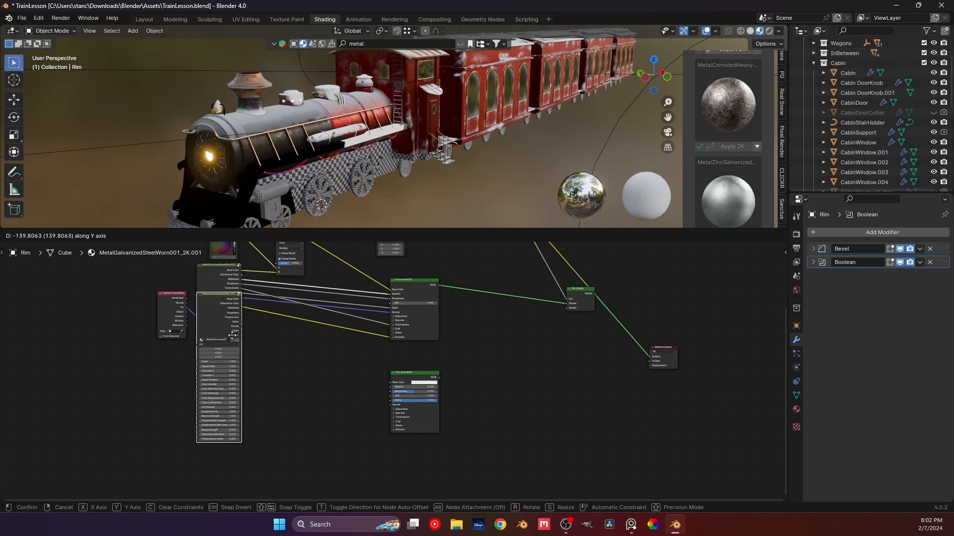
{"action": "left_click", "coordinate": [239, 452]}
{"action": "scroll", "coordinate": [263, 391], "scroll_direction": "up", "scroll_amount": 6}
{"action": "middle_click_drag", "start_coordinate": [263, 419], "coordinate": [264, 321]}
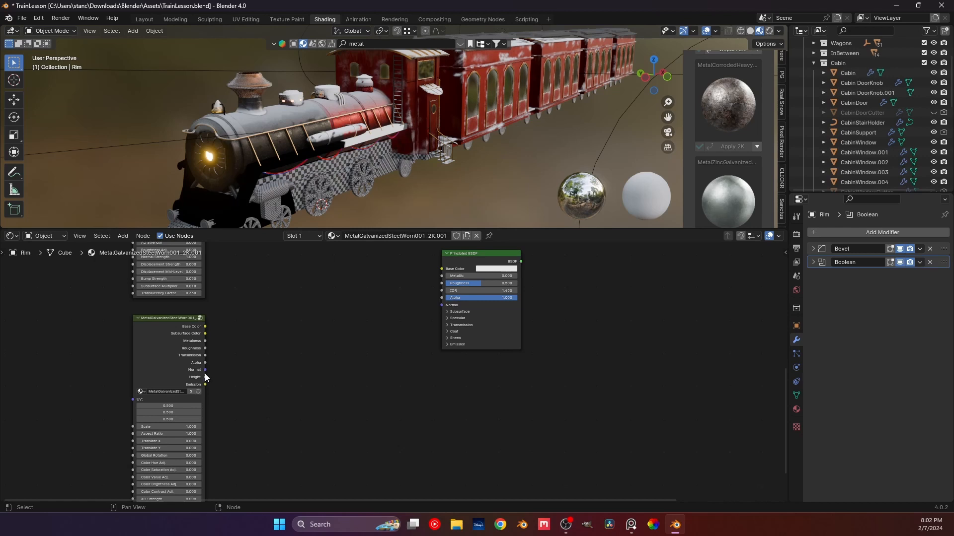
Connect the duplicated texture group's Normal, Roughness and Metalness outputs to the matching inputs of the lower Principled BSDF.
{"action": "left_click_drag", "start_coordinate": [205, 370], "coordinate": [442, 305]}
{"action": "left_click", "coordinate": [219, 357]}
{"action": "left_click_drag", "start_coordinate": [205, 349], "coordinate": [442, 284]}
{"action": "left_click_drag", "start_coordinate": [204, 340], "coordinate": [442, 275]}
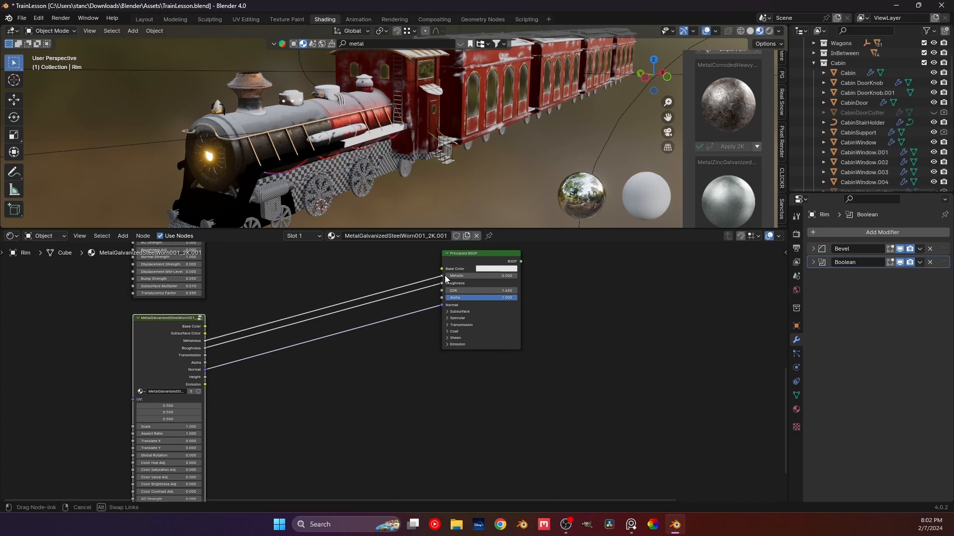
{"action": "left_click", "coordinate": [217, 339]}
Add a Mix Color node from the duplicated texture group's Base Color and place it before the lower Principled BSDF.
{"action": "left_click_drag", "start_coordinate": [205, 327], "coordinate": [321, 277]}
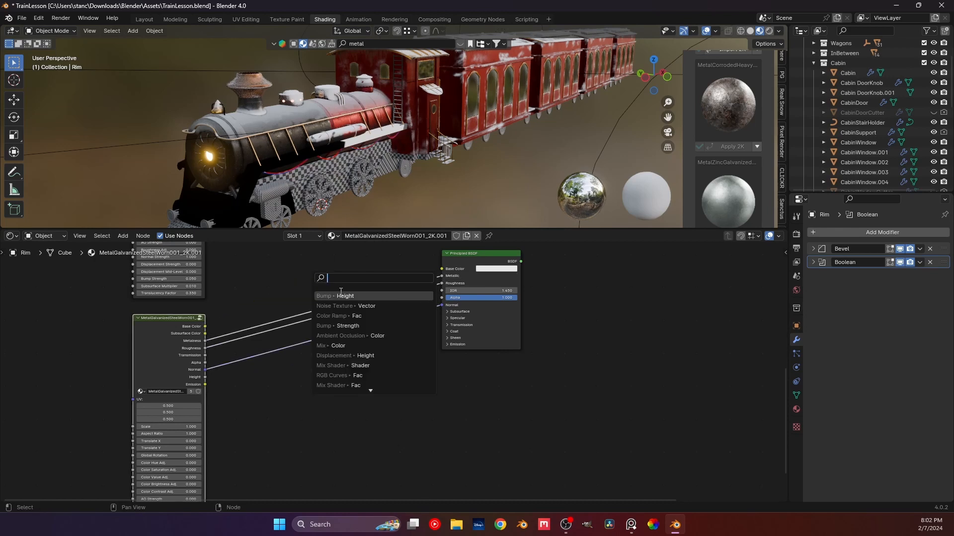
{"action": "left_click", "coordinate": [340, 347]}
{"action": "left_click", "coordinate": [360, 292]}
{"action": "middle_click_drag", "start_coordinate": [287, 297], "coordinate": [269, 389]}
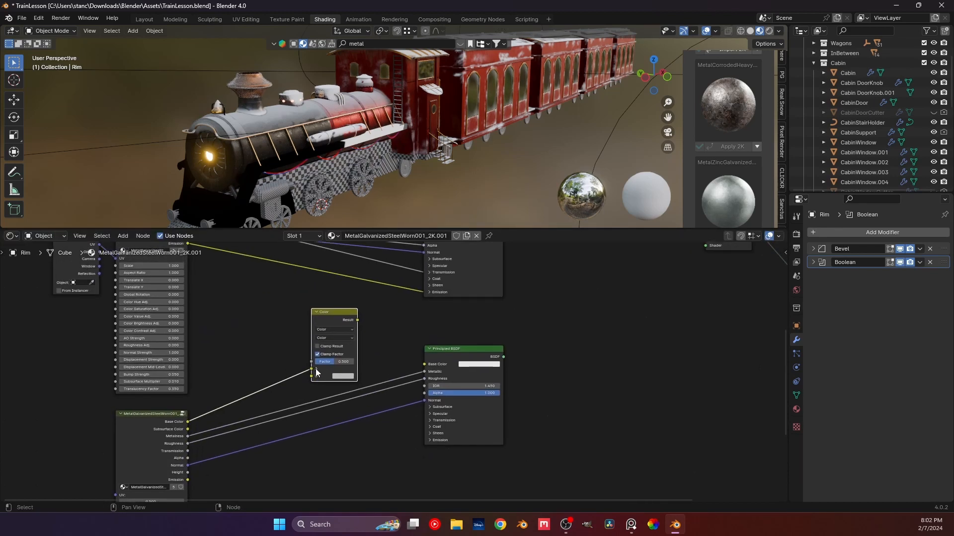
Feed the mix node with a new RGB node in A and the texture in B, and link its result to the lower Base Color.
{"action": "left_click_drag", "start_coordinate": [311, 370], "coordinate": [267, 342]}
{"action": "left_click", "coordinate": [232, 366]}
{"action": "left_click", "coordinate": [229, 349]}
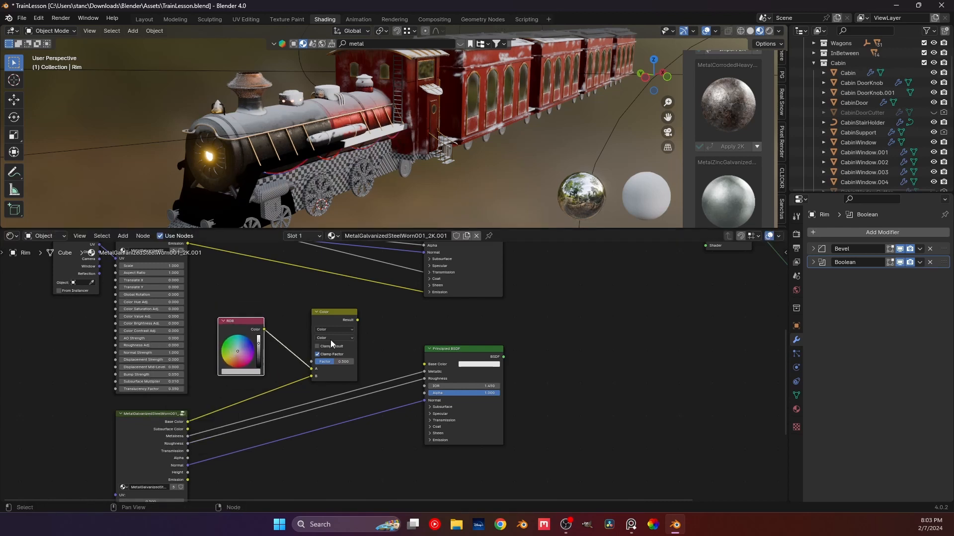
{"action": "left_click_drag", "start_coordinate": [354, 321], "coordinate": [424, 364]}
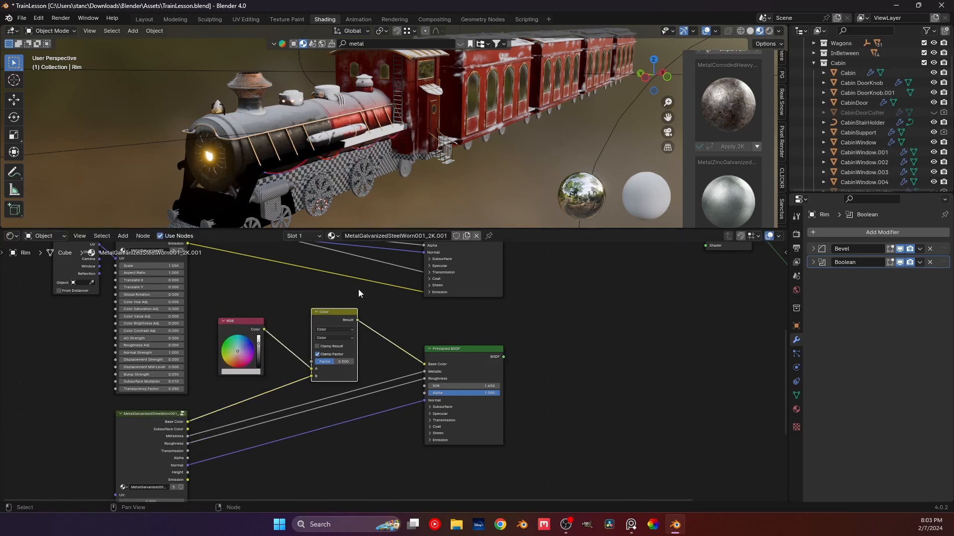
Preview the lower Principled BSDF directly on the rim.
{"action": "left_click", "coordinate": [491, 348], "text": "ctrl+shift"}
{"action": "scroll", "coordinate": [308, 172], "scroll_direction": "up", "scroll_amount": 6}
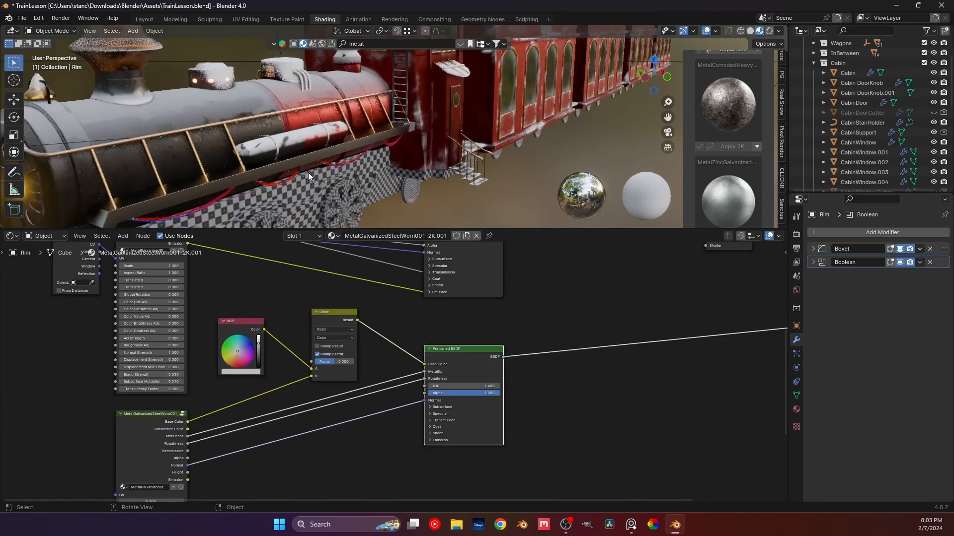
{"action": "scroll", "coordinate": [422, 328], "scroll_direction": "down", "scroll_amount": 2}
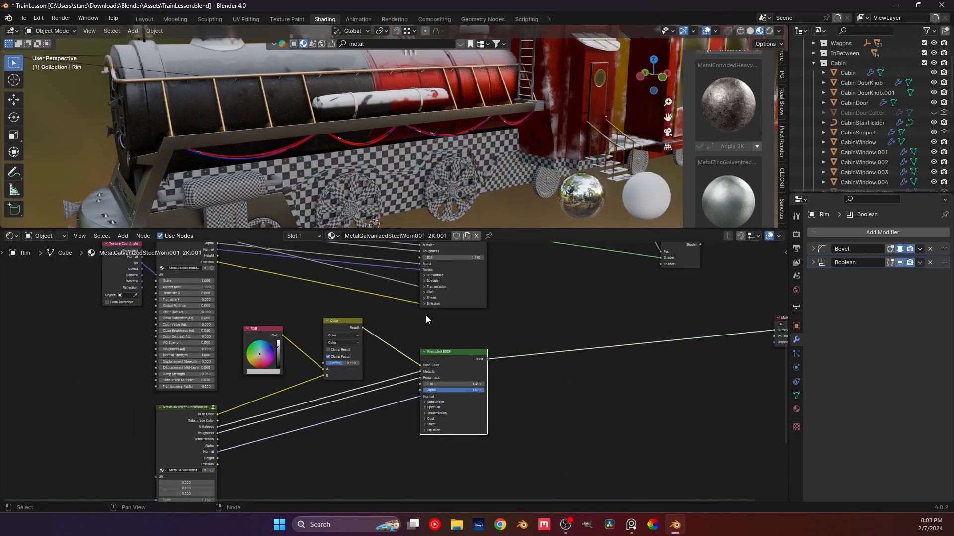
Connect the lower Principled BSDF to the Mix Shader's second shader input and send the Mix Shader to the Material Output.
{"action": "left_click_drag", "start_coordinate": [467, 361], "coordinate": [605, 286]}
{"action": "left_click", "coordinate": [620, 267], "text": "ctrl+shift"}
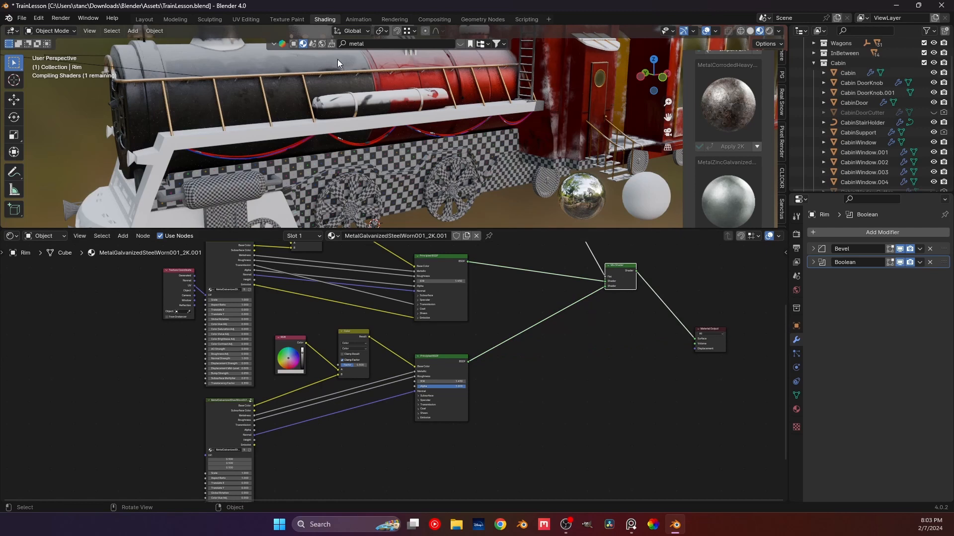
{"action": "middle_click_drag", "start_coordinate": [469, 105], "coordinate": [376, 120]}
{"action": "middle_click_drag", "start_coordinate": [376, 120], "coordinate": [387, 121]}
Set the lower color mix node's blend mode to Multiply.
{"action": "scroll", "coordinate": [313, 375], "scroll_direction": "up", "scroll_amount": 6}
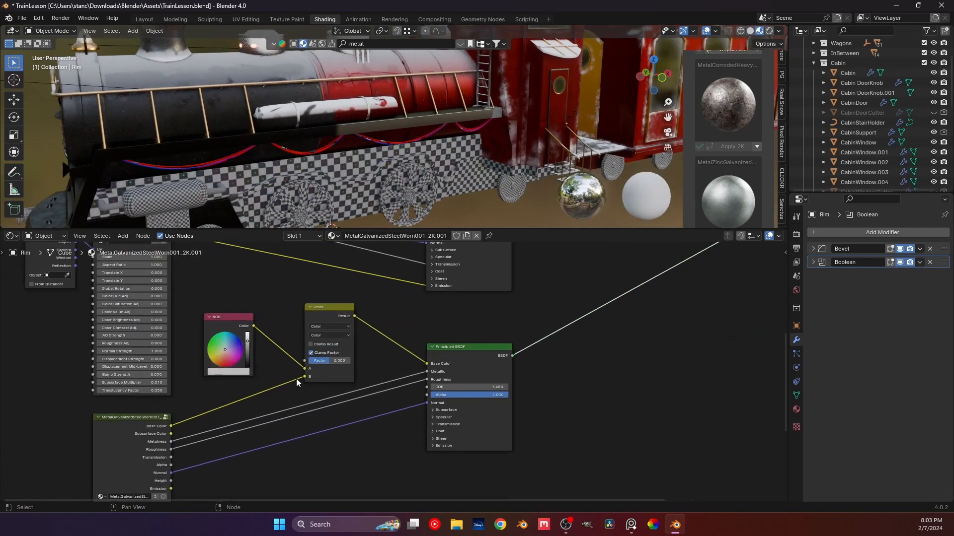
{"action": "left_click", "coordinate": [426, 309]}
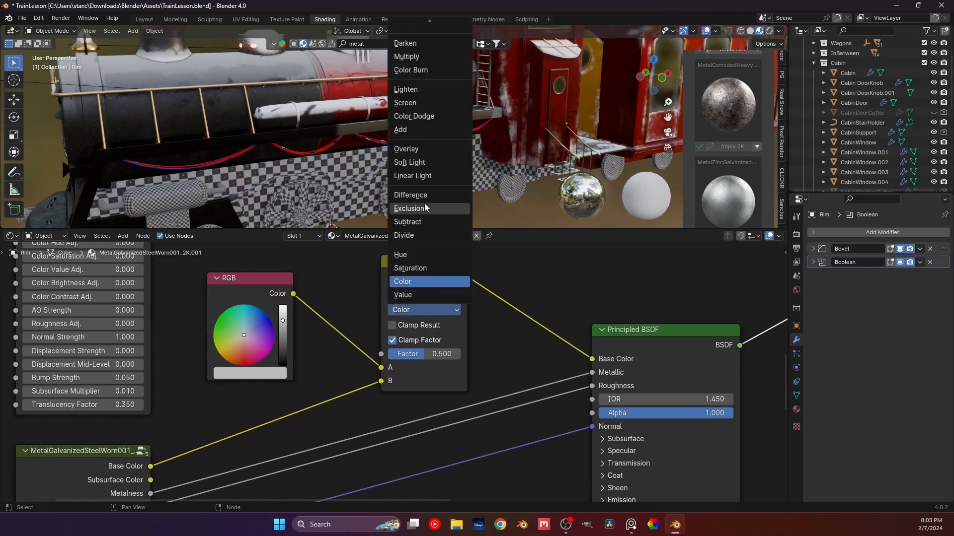
{"action": "left_click", "coordinate": [419, 57]}
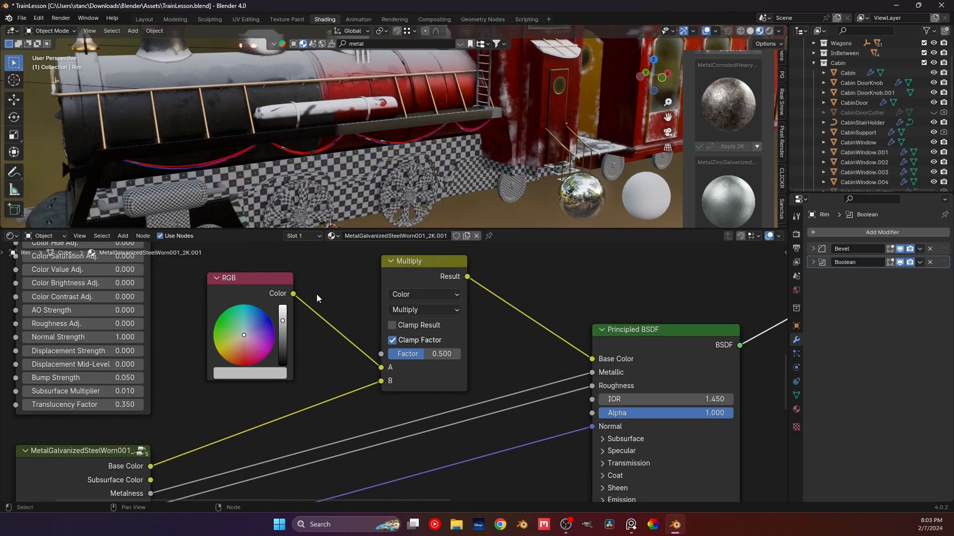
Change the lower RGB node to a saturated red at full brightness and inspect the rim's red section up close.
{"action": "left_click_drag", "start_coordinate": [239, 350], "coordinate": [243, 363]}
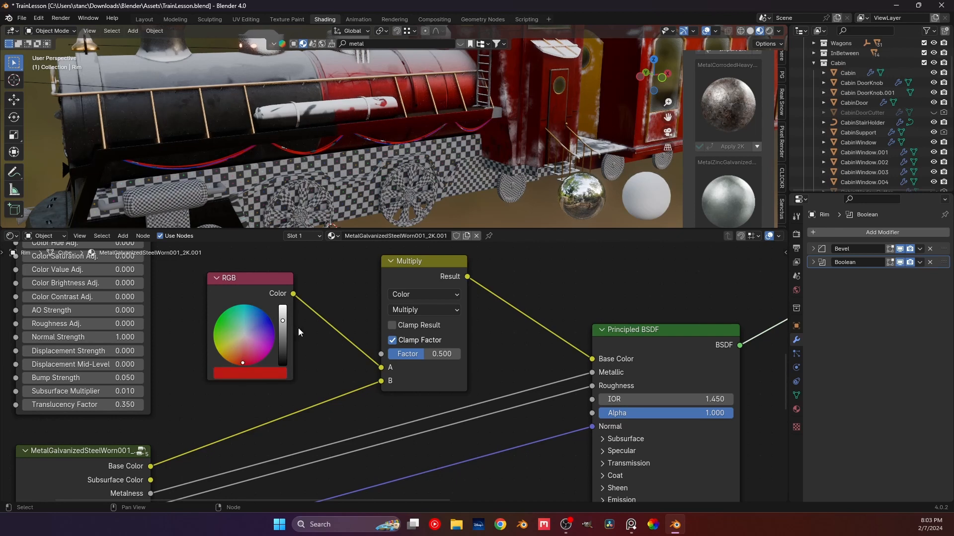
{"action": "mouse_move", "coordinate": [282, 324]}
{"action": "left_mouse_down"}
{"action": "mouse_move", "coordinate": [282, 343]}
{"action": "mouse_move", "coordinate": [283, 309]}
{"action": "left_mouse_up"}
{"action": "scroll", "coordinate": [428, 91], "scroll_direction": "up", "scroll_amount": 6}
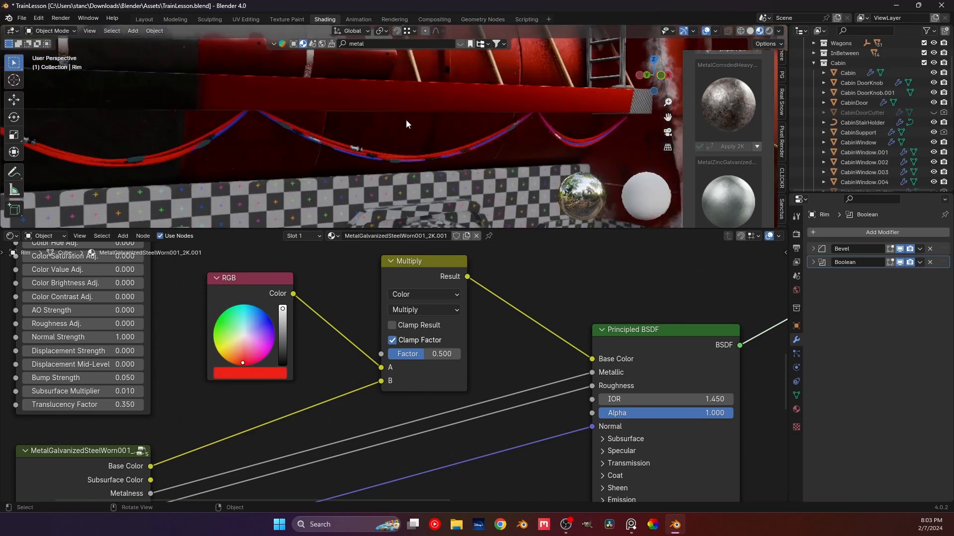
{"action": "middle_click_drag", "start_coordinate": [424, 124], "coordinate": [411, 95]}
{"action": "scroll", "coordinate": [345, 356], "scroll_direction": "up", "scroll_amount": 1}
{"action": "scroll", "coordinate": [344, 356], "scroll_direction": "down", "scroll_amount": 10}
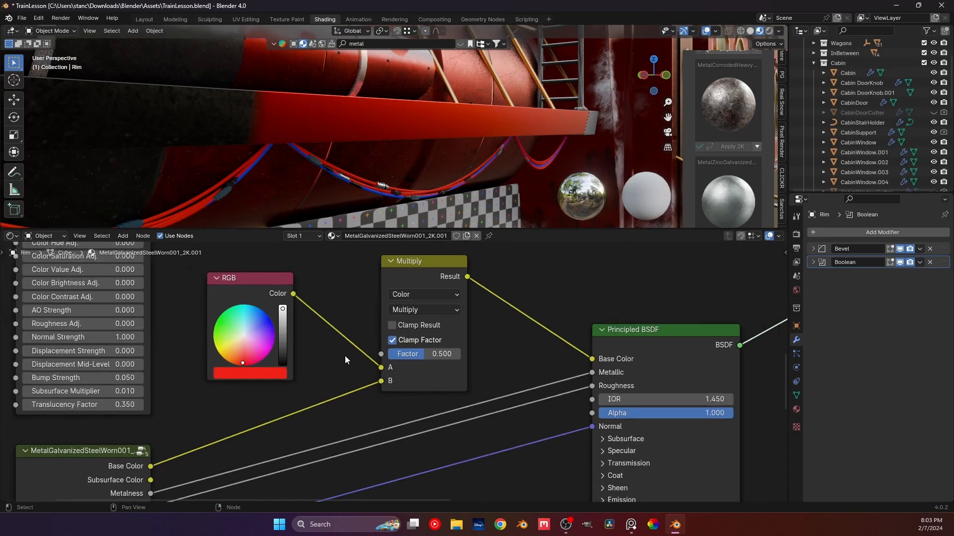
Move the upper Principled BSDF slightly up and toward the Mix Shader to make room in the node layout.
{"action": "middle_click_drag", "start_coordinate": [357, 430], "coordinate": [340, 369]}
{"action": "scroll", "coordinate": [359, 331], "scroll_direction": "up", "scroll_amount": 3}
{"action": "scroll", "coordinate": [359, 331], "scroll_direction": "down", "scroll_amount": 2}
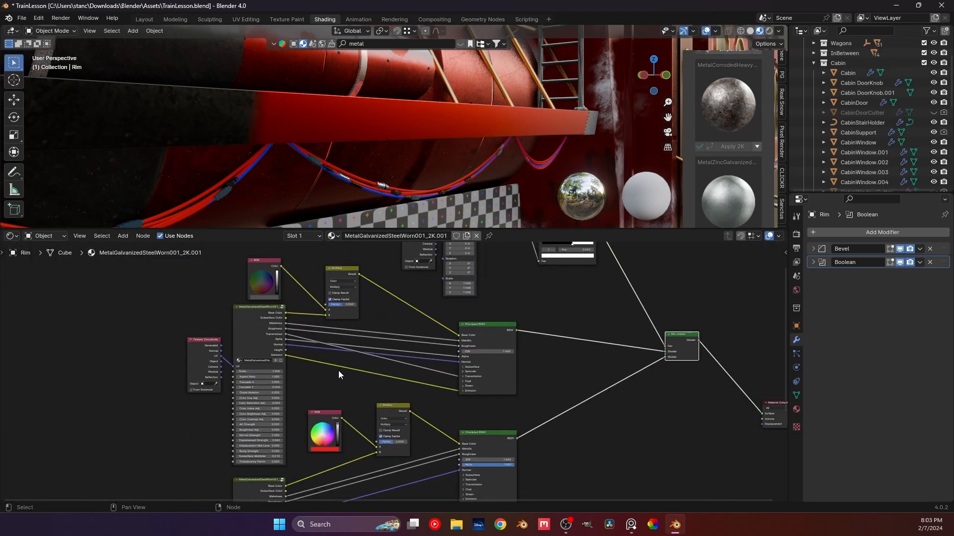
{"action": "left_click_drag", "start_coordinate": [487, 355], "coordinate": [509, 338]}
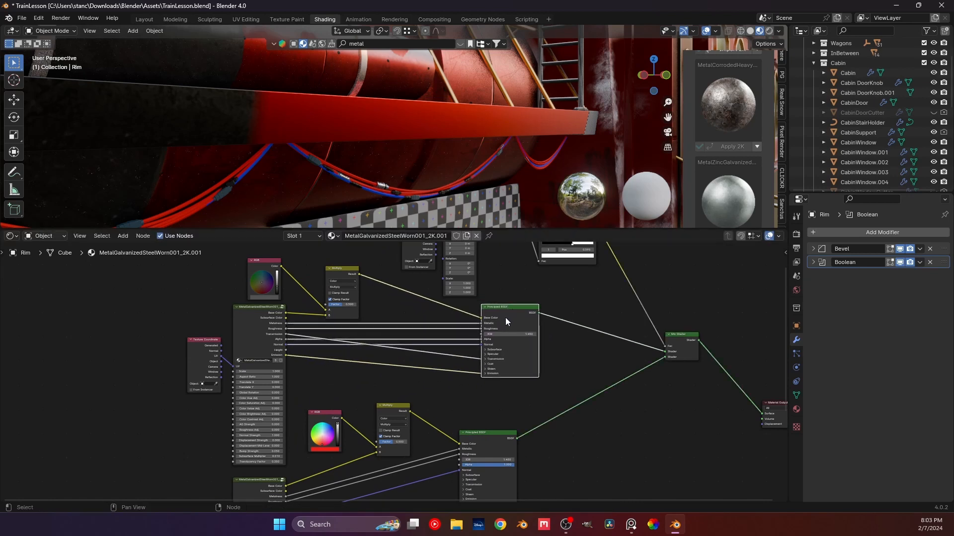
Move the Texture Coordinate node away from the metal groups and connect its UV output to the lower metal group's UV input.
{"action": "scroll", "coordinate": [284, 361], "scroll_direction": "up", "scroll_amount": 2}
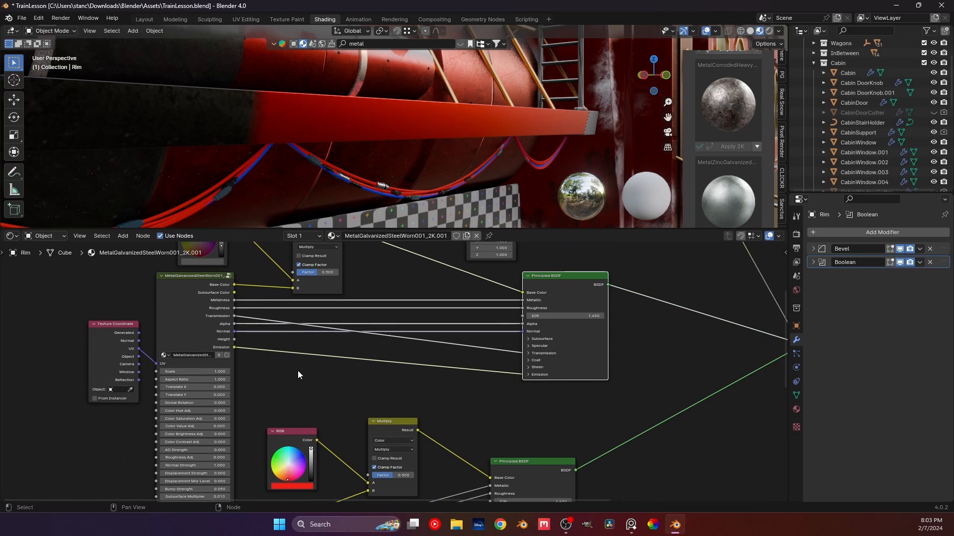
{"action": "scroll", "coordinate": [298, 372], "scroll_direction": "down", "scroll_amount": 4}
{"action": "middle_click_drag", "start_coordinate": [297, 372], "coordinate": [321, 290]}
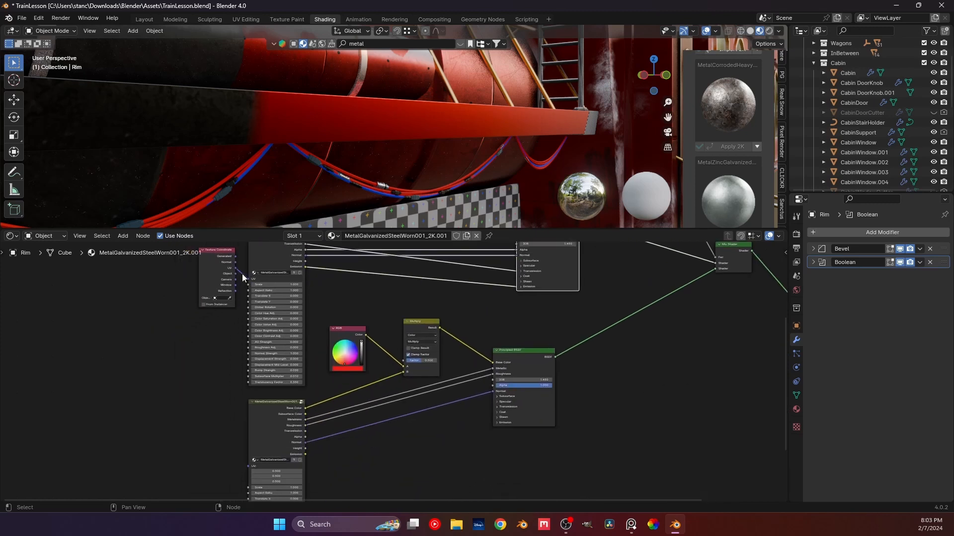
{"action": "left_click_drag", "start_coordinate": [207, 265], "coordinate": [248, 467]}
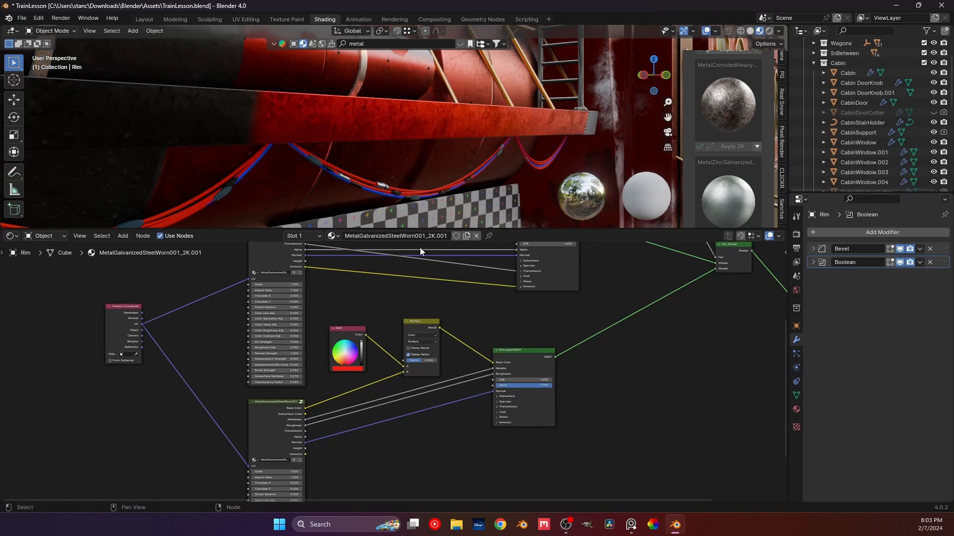
{"action": "middle_click_drag", "start_coordinate": [412, 219], "coordinate": [403, 138]}
{"action": "scroll", "coordinate": [349, 134], "scroll_direction": "down", "scroll_amount": 4}
{"action": "scroll", "coordinate": [412, 149], "scroll_direction": "up", "scroll_amount": 4}
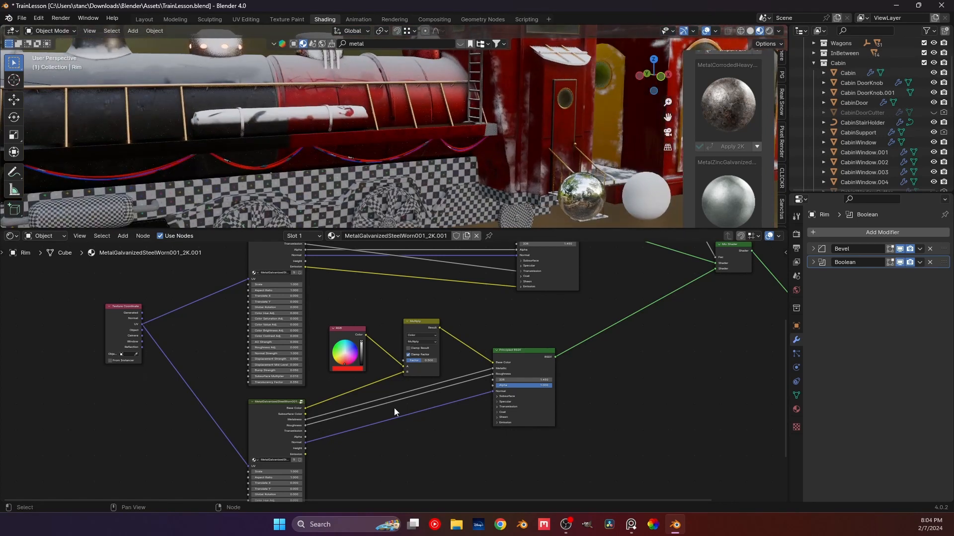
Sample the boiler's red with the eyedropper for the lower RGB node and brighten the sampled colour slightly.
{"action": "scroll", "coordinate": [394, 372], "scroll_direction": "up", "scroll_amount": 7}
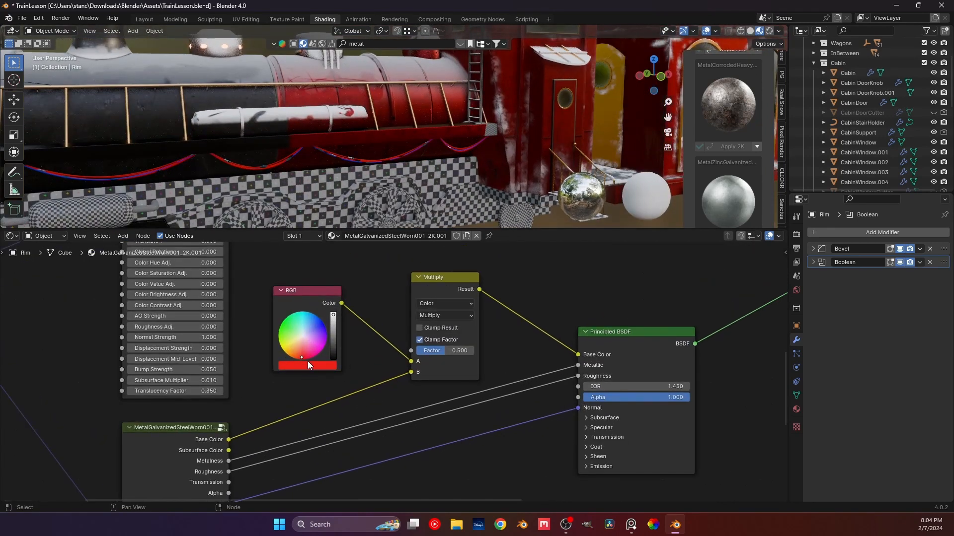
{"action": "scroll", "coordinate": [308, 362], "scroll_direction": "up", "scroll_amount": 2}
{"action": "middle_click_drag", "start_coordinate": [337, 147], "coordinate": [360, 124]}
{"action": "left_click", "coordinate": [296, 366]}
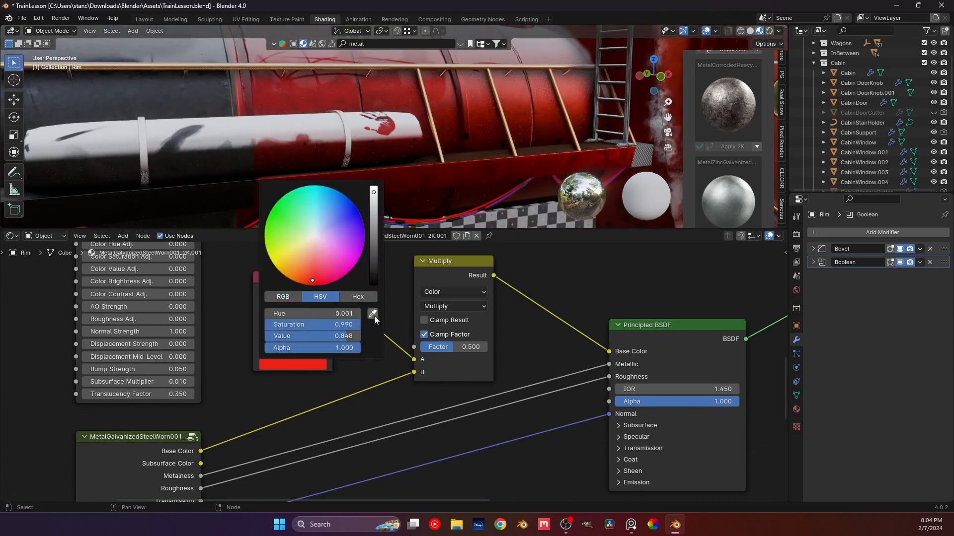
{"action": "left_click", "coordinate": [372, 314]}
{"action": "left_click", "coordinate": [329, 92]}
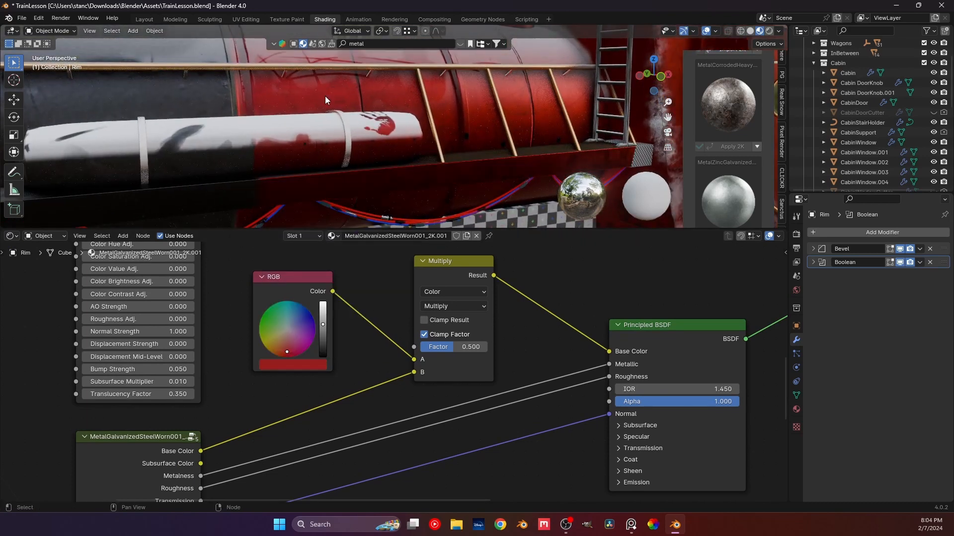
{"action": "left_click_drag", "start_coordinate": [322, 324], "coordinate": [323, 314]}
Check the rim's new red on the train and save the file.
{"action": "middle_click_drag", "start_coordinate": [447, 113], "coordinate": [409, 147]}
{"action": "key", "text": "ctrl+s"}
{"action": "scroll", "coordinate": [370, 144], "scroll_direction": "down", "scroll_amount": 4}
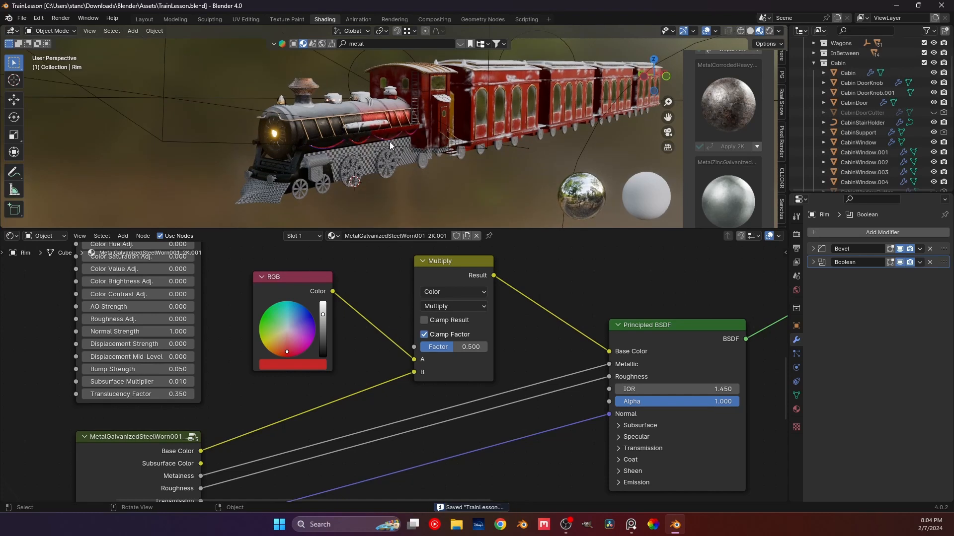
Examine the locomotive's front, bumper and untextured lower parts from several angles.
{"action": "scroll", "coordinate": [366, 115], "scroll_direction": "up", "scroll_amount": 5}
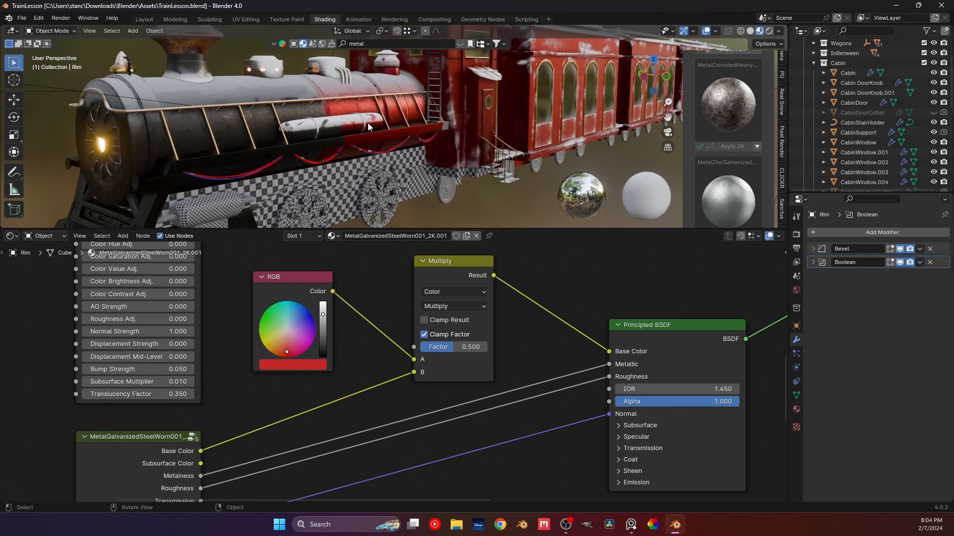
{"action": "middle_click_drag", "start_coordinate": [368, 123], "coordinate": [335, 138]}
{"action": "scroll", "coordinate": [335, 136], "scroll_direction": "down", "scroll_amount": 5}
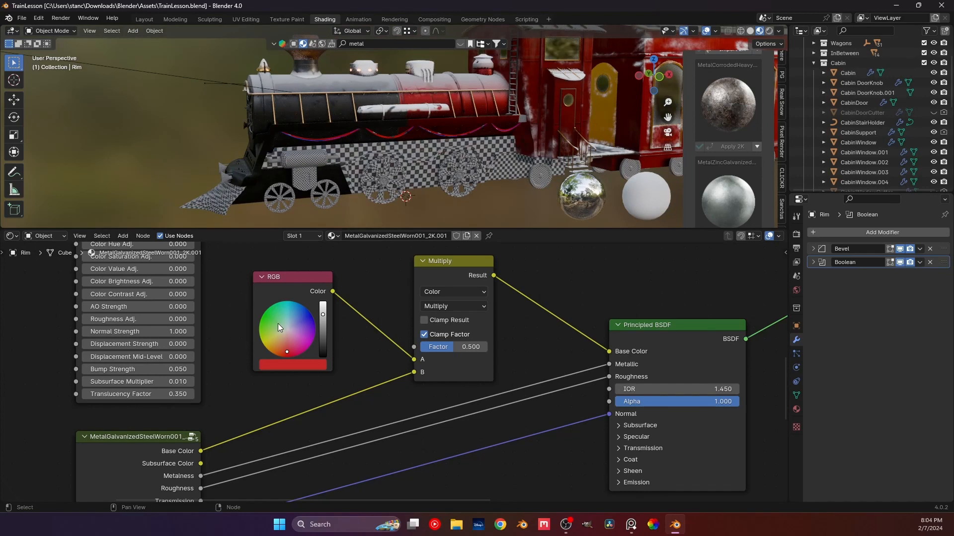
{"action": "scroll", "coordinate": [281, 168], "scroll_direction": "up", "scroll_amount": 6}
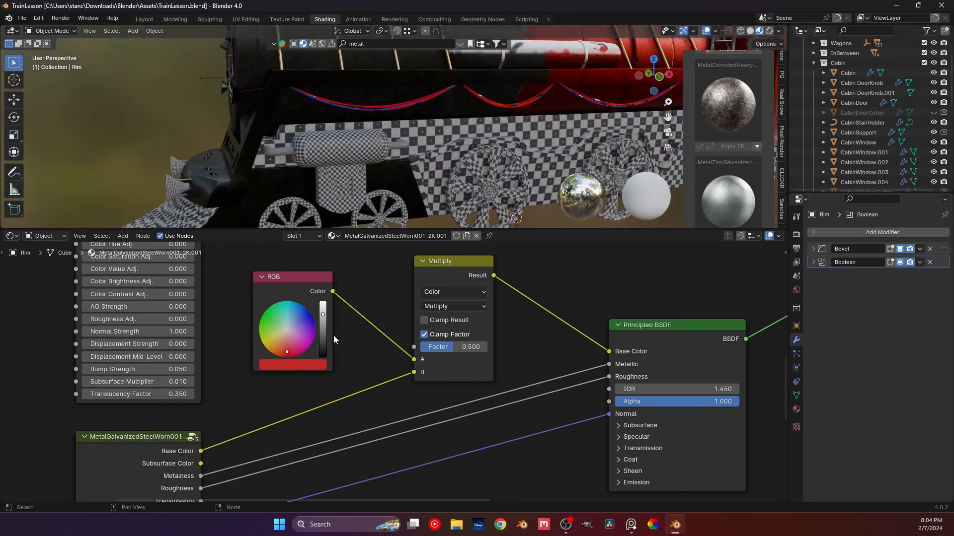
{"action": "mouse_move", "coordinate": [306, 152]}
{"action": "middle_mouse_down"}
{"action": "mouse_move", "coordinate": [337, 147]}
{"action": "mouse_move", "coordinate": [263, 154]}
{"action": "mouse_move", "coordinate": [307, 145]}
{"action": "middle_mouse_up"}
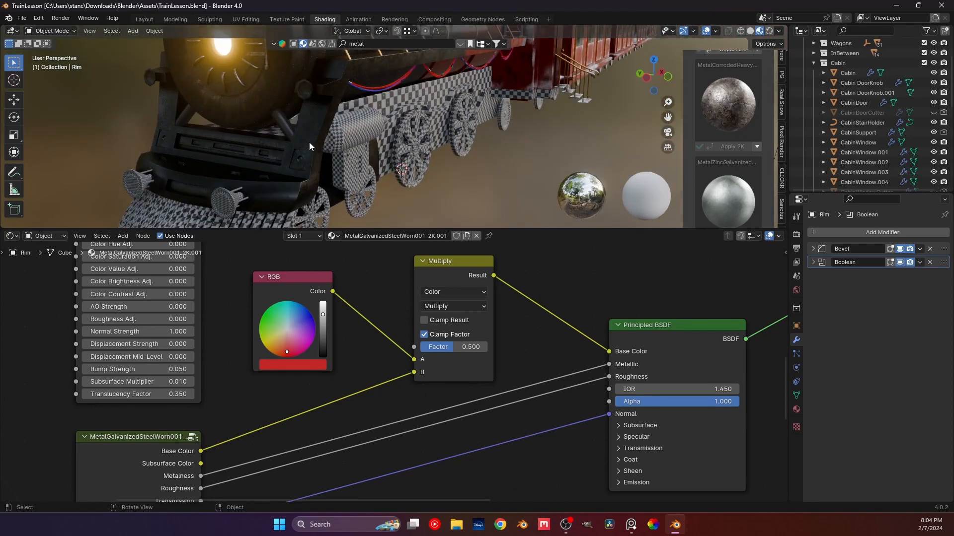
{"action": "middle_click_drag", "start_coordinate": [304, 143], "coordinate": [346, 169]}
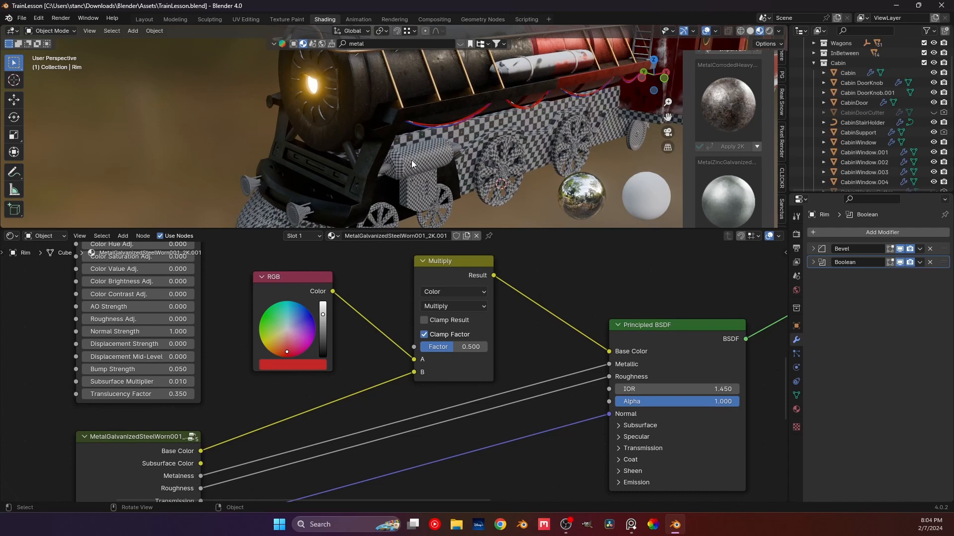
{"action": "middle_click_drag", "start_coordinate": [410, 167], "coordinate": [431, 172]}
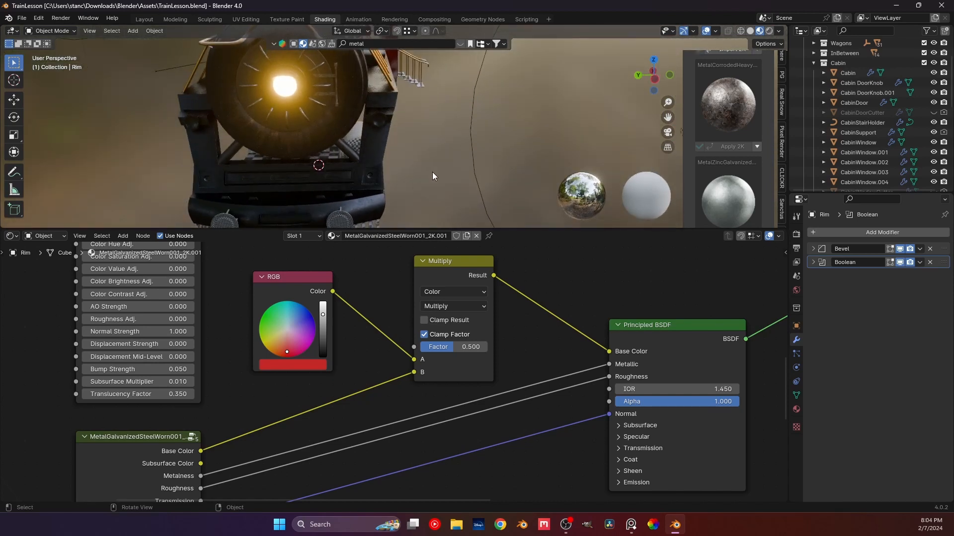
{"action": "middle_click_drag", "start_coordinate": [430, 172], "coordinate": [369, 173]}
Put the rim in Edit Mode with face selection at the front bumper and show its material slots.
{"action": "scroll", "coordinate": [343, 194], "scroll_direction": "up", "scroll_amount": 1}
{"action": "scroll", "coordinate": [340, 196], "scroll_direction": "down", "scroll_amount": 1}
{"action": "scroll", "coordinate": [391, 159], "scroll_direction": "up", "scroll_amount": 4}
{"action": "left_click", "coordinate": [306, 189]}
{"action": "key", "text": "Tab"}
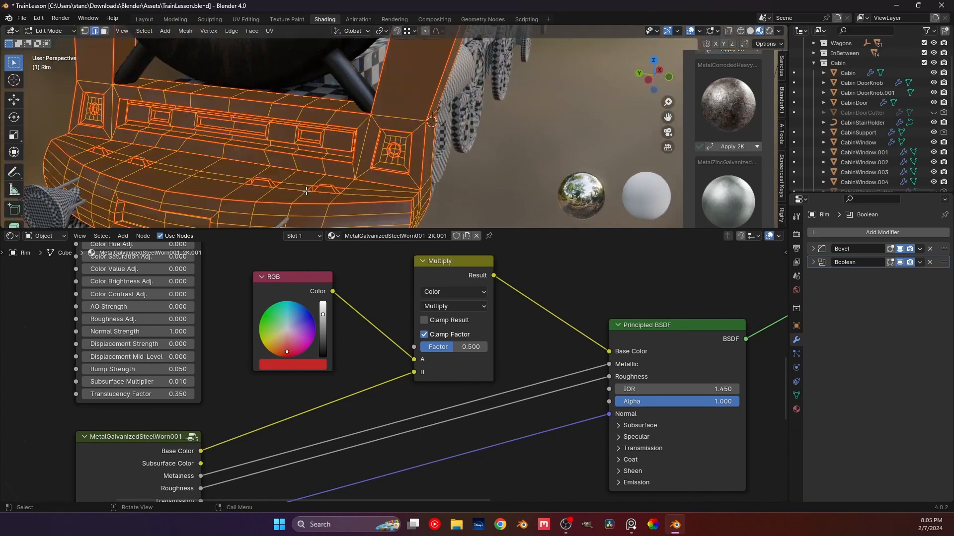
{"action": "middle_click_drag", "start_coordinate": [307, 191], "coordinate": [408, 194]}
{"action": "key", "text": "3"}
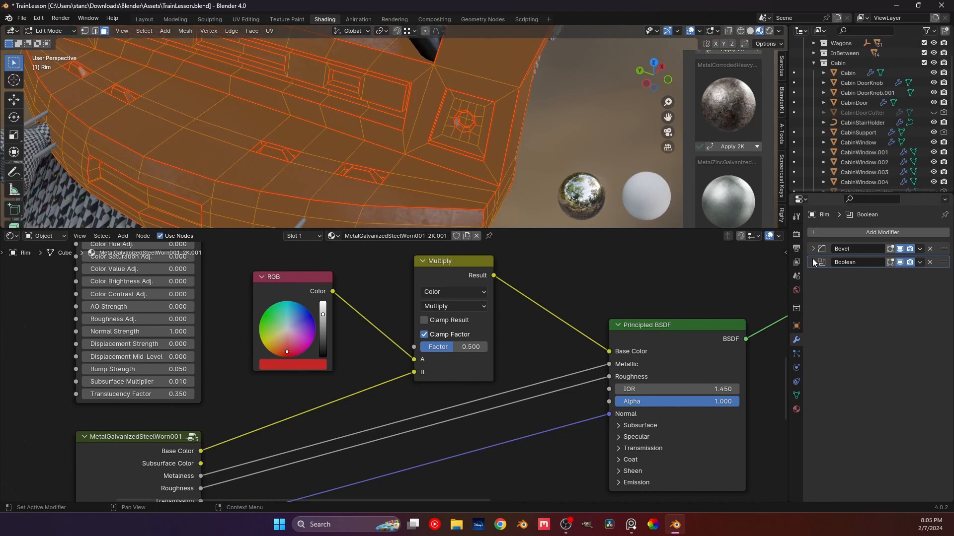
{"action": "left_click", "coordinate": [796, 409]}
Select the linked faces of the wedge inside the first front bumper notch, delimiting the selection by seam.
{"action": "left_click", "coordinate": [356, 182]}
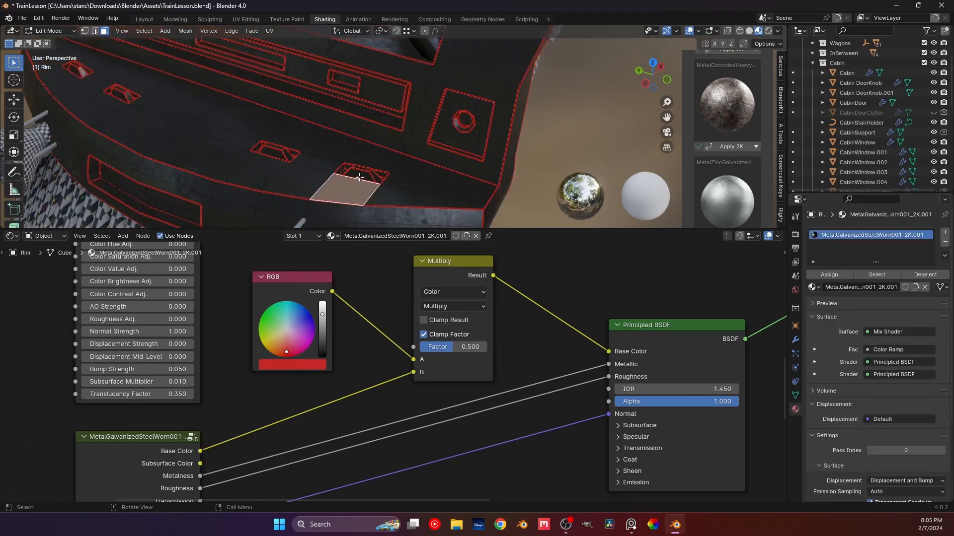
{"action": "scroll", "coordinate": [378, 188], "scroll_direction": "up", "scroll_amount": 6}
{"action": "middle_click_drag", "start_coordinate": [334, 219], "coordinate": [347, 187]}
{"action": "key", "text": "l"}
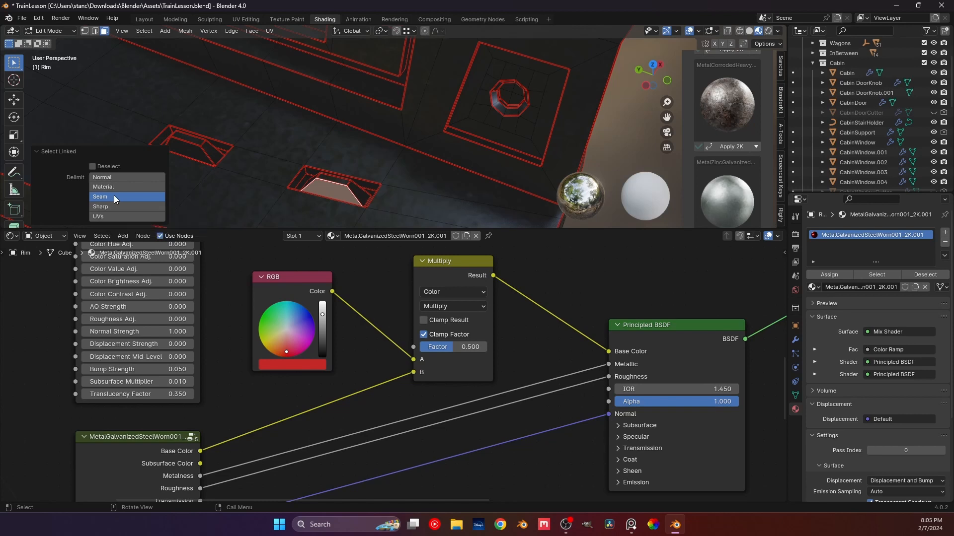
{"action": "middle_click_drag", "start_coordinate": [290, 190], "coordinate": [305, 152]}
{"action": "key", "text": "l"}
{"action": "key", "text": "l"}
{"action": "key", "text": "l"}
Add the linked wedge faces of further bumper notches to the selection, undoing a wrong pick along the way.
{"action": "scroll", "coordinate": [394, 121], "scroll_direction": "down", "scroll_amount": 4}
{"action": "scroll", "coordinate": [391, 168], "scroll_direction": "up", "scroll_amount": 3}
{"action": "key", "text": "l"}
{"action": "scroll", "coordinate": [348, 164], "scroll_direction": "up", "scroll_amount": 3}
{"action": "key", "text": "l"}
{"action": "key", "text": "l"}
{"action": "key", "text": "l"}
{"action": "key", "text": "l"}
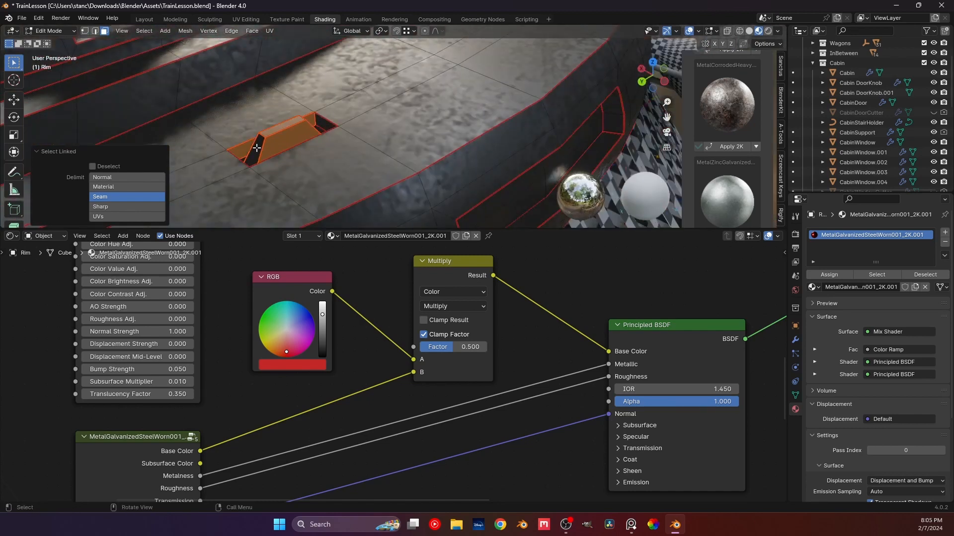
{"action": "key", "text": "ctrl+z"}
{"action": "key", "text": "l"}
Add the remaining notch wedge faces so that all four wedges on the front bumper are selected.
{"action": "scroll", "coordinate": [256, 147], "scroll_direction": "down", "scroll_amount": 3}
{"action": "middle_click_drag", "start_coordinate": [184, 190], "coordinate": [363, 163], "text": "shift"}
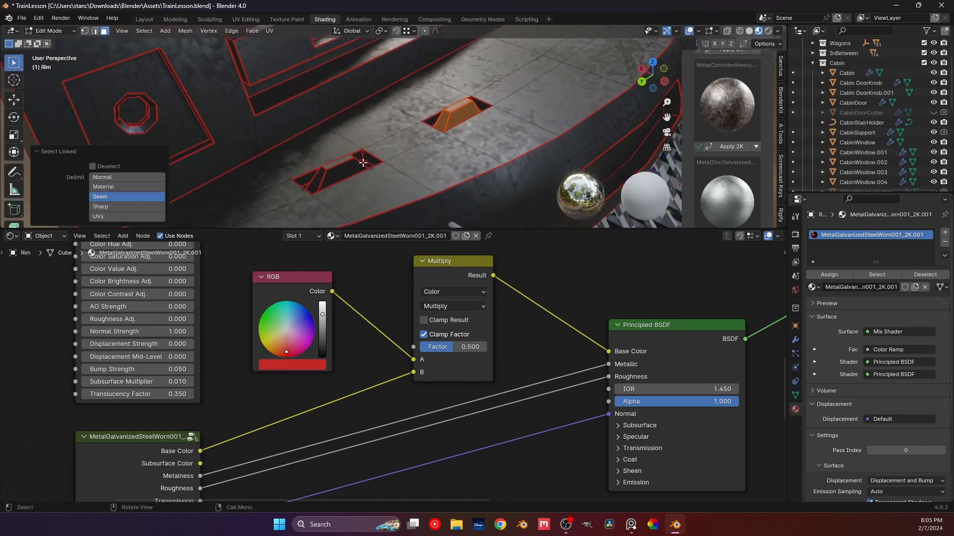
{"action": "key", "text": "l"}
{"action": "key", "text": "l"}
{"action": "key", "text": "l"}
{"action": "middle_click_drag", "start_coordinate": [344, 161], "coordinate": [405, 143]}
{"action": "key", "text": "l"}
{"action": "key", "text": "l"}
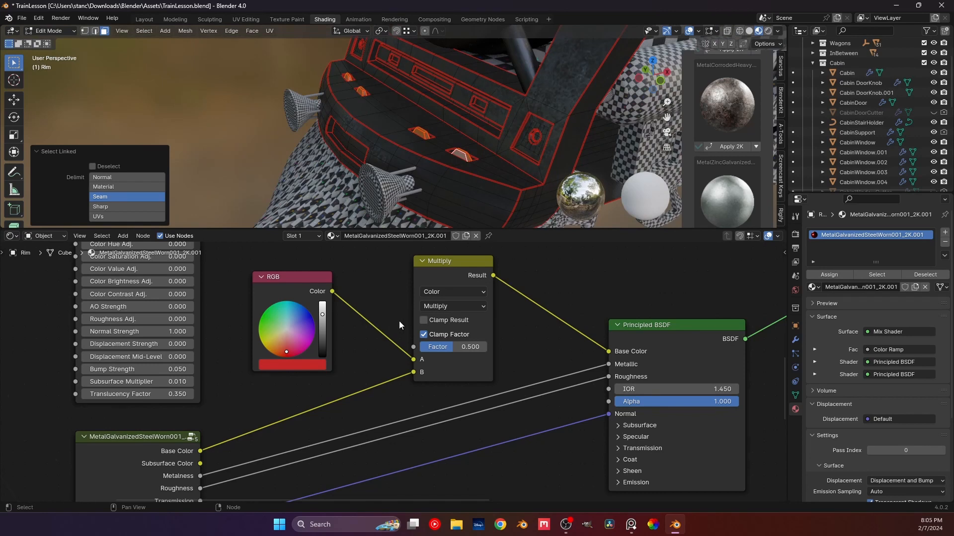
Add a second material slot to the rim, assign it to the selected wedge faces with GoldMaterial, and return to Object Mode.
{"action": "scroll", "coordinate": [389, 350], "scroll_direction": "down", "scroll_amount": 6}
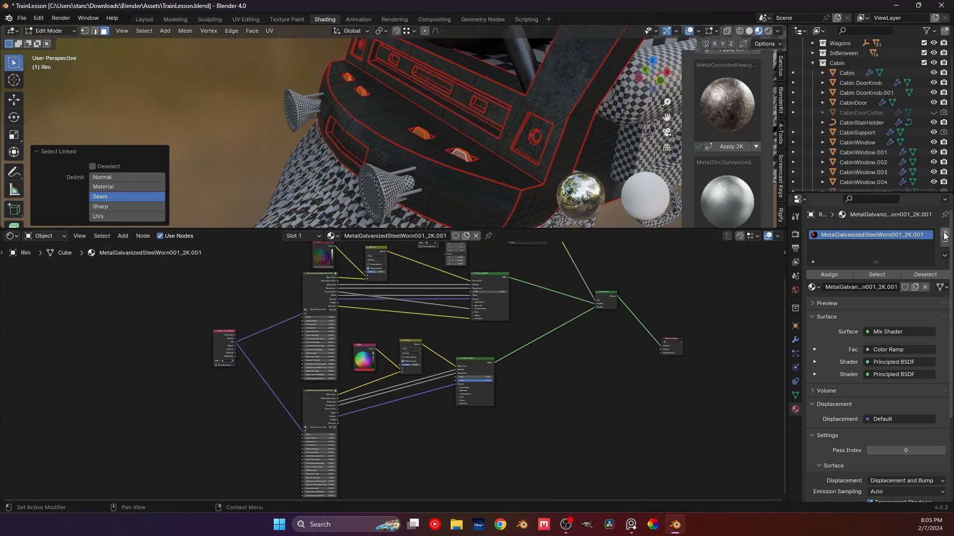
{"action": "left_click", "coordinate": [945, 234]}
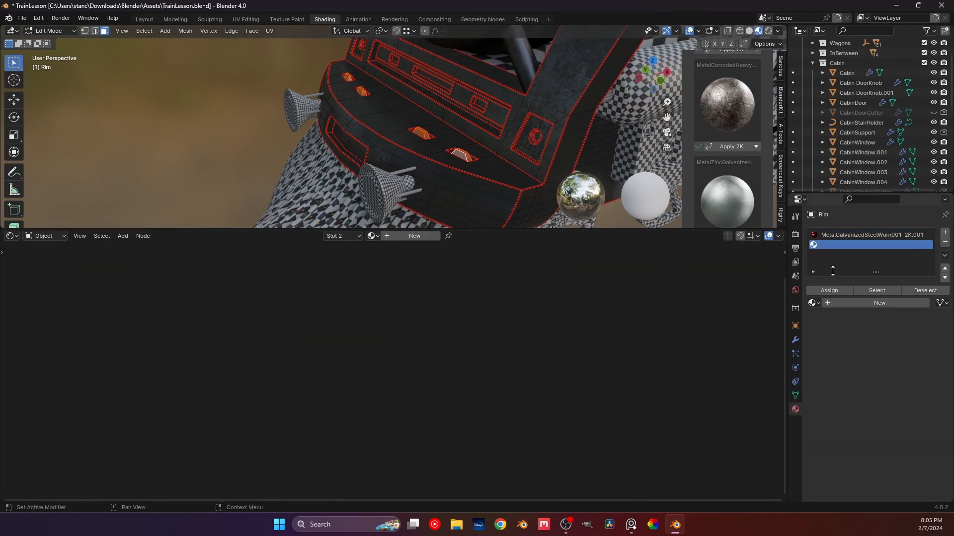
{"action": "left_click", "coordinate": [831, 304]}
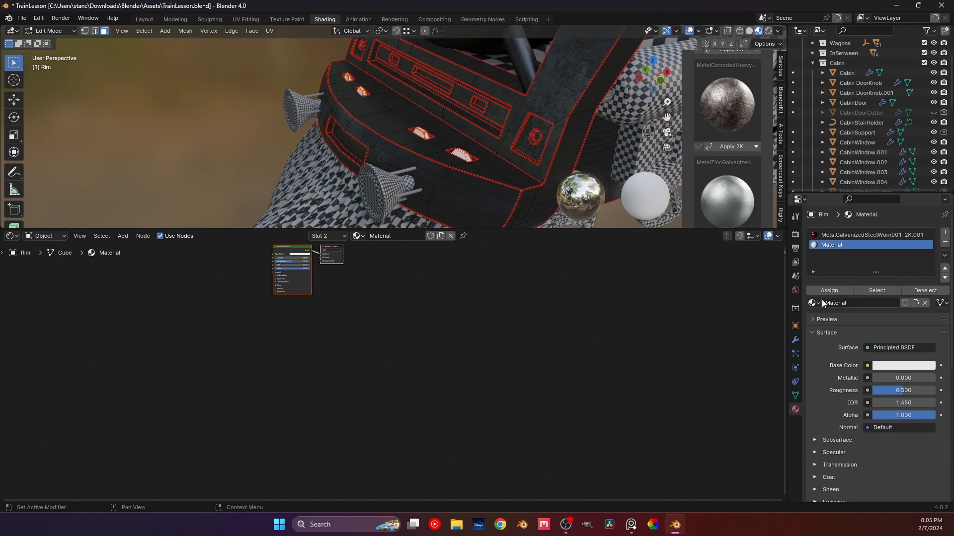
{"action": "left_click", "coordinate": [815, 303]}
{"action": "type", "text": "gol"}
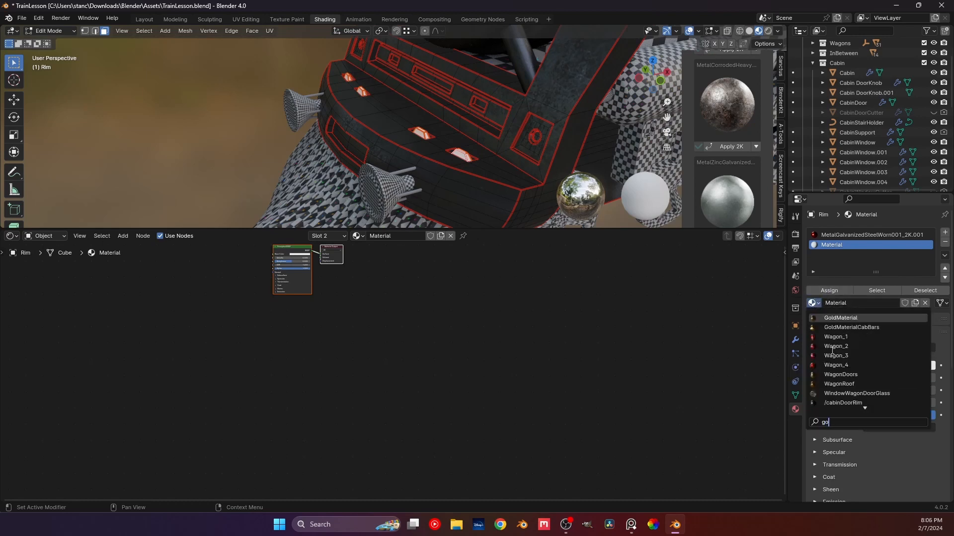
{"action": "left_click", "coordinate": [849, 318]}
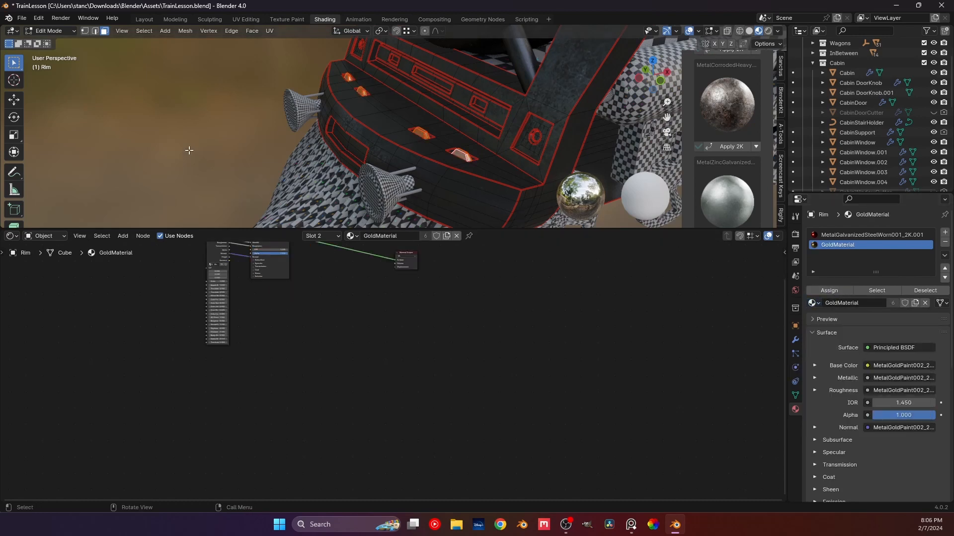
{"action": "scroll", "coordinate": [455, 137], "scroll_direction": "up", "scroll_amount": 2}
{"action": "key", "text": "Tab"}
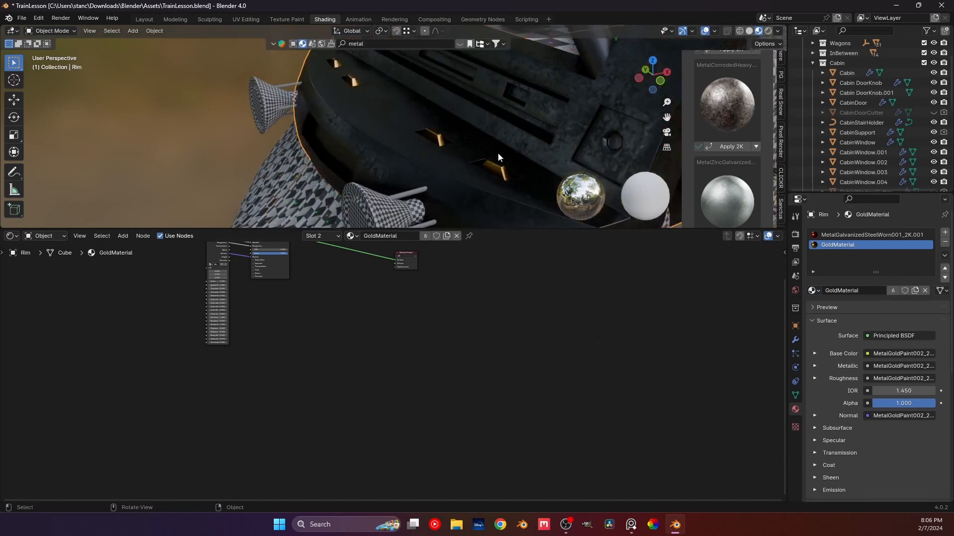
{"action": "middle_click_drag", "start_coordinate": [496, 250], "coordinate": [467, 215]}
{"action": "middle_click_drag", "start_coordinate": [410, 290], "coordinate": [351, 354]}
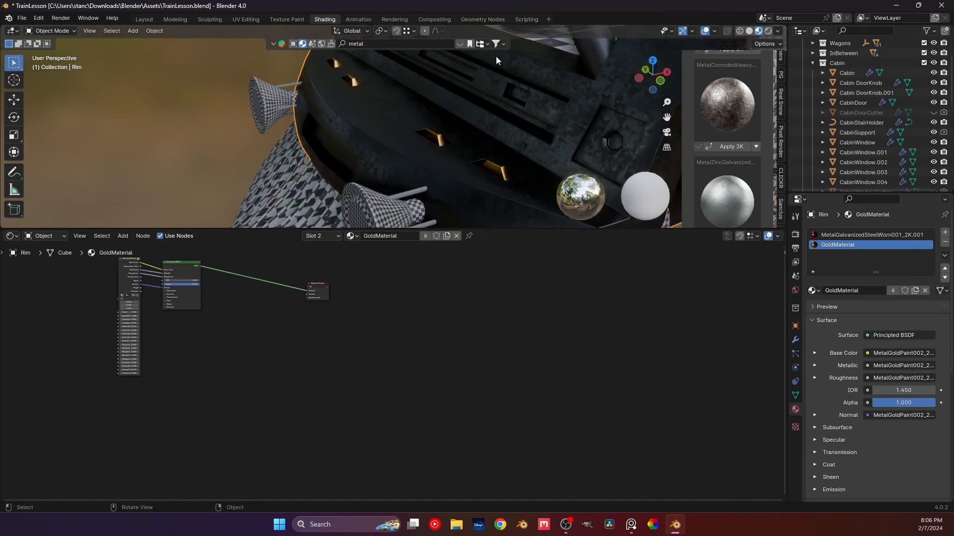
Select the buffer bars on the front bumper and unlink their UV TEST material.
{"action": "middle_click_drag", "start_coordinate": [496, 55], "coordinate": [382, 136]}
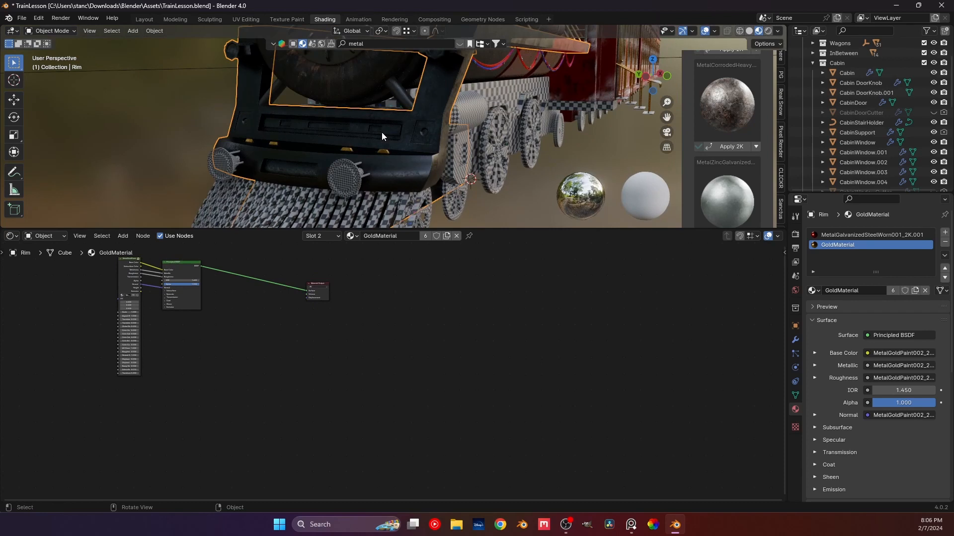
{"action": "scroll", "coordinate": [381, 133], "scroll_direction": "down", "scroll_amount": 3}
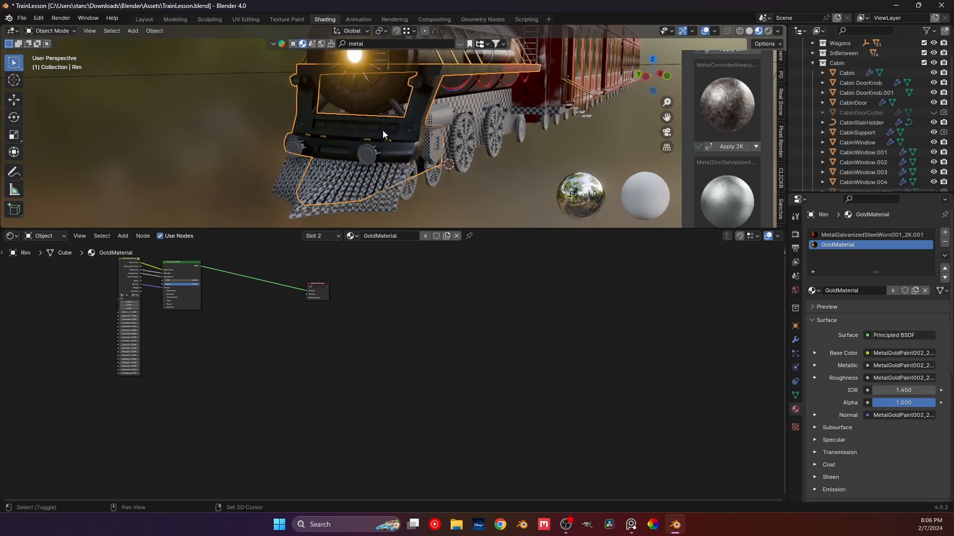
{"action": "middle_click_drag", "start_coordinate": [382, 130], "coordinate": [326, 153]}
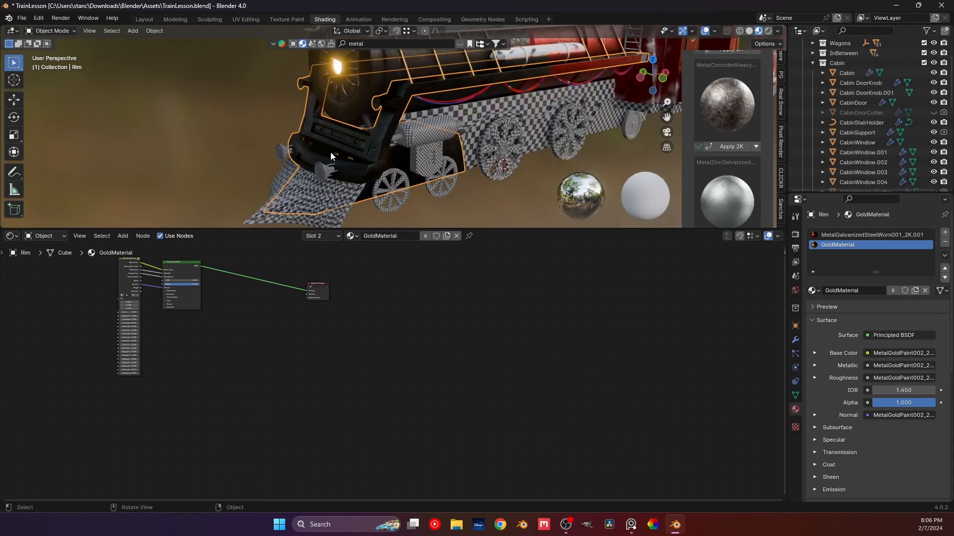
{"action": "scroll", "coordinate": [318, 155], "scroll_direction": "up", "scroll_amount": 5}
{"action": "middle_click_drag", "start_coordinate": [297, 168], "coordinate": [413, 169], "text": "shift"}
{"action": "left_click", "coordinate": [300, 170]}
{"action": "scroll", "coordinate": [414, 169], "scroll_direction": "up", "scroll_amount": 1}
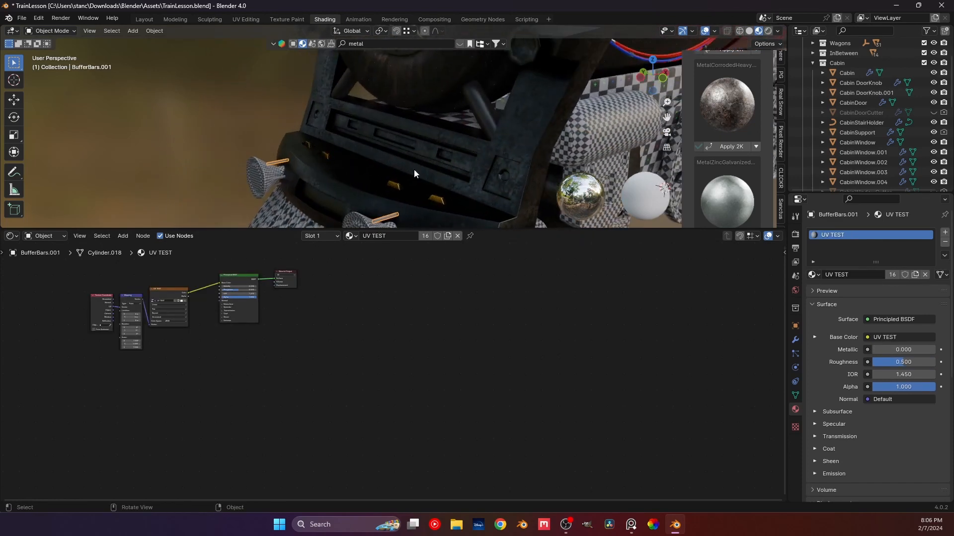
{"action": "left_click", "coordinate": [351, 236]}
{"action": "left_click", "coordinate": [454, 235]}
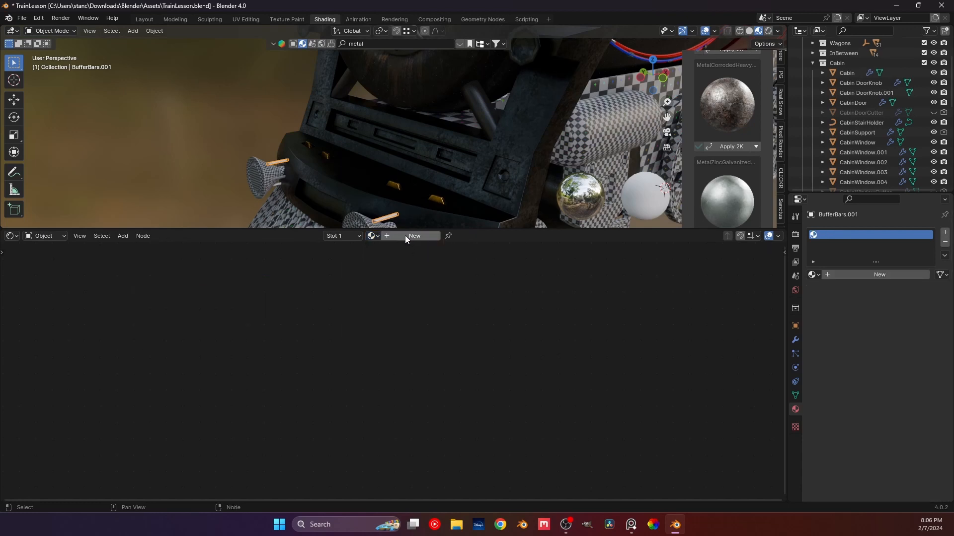
Create a new material for the buffer bars and name it gol.
{"action": "left_click", "coordinate": [405, 236]}
{"action": "double_click", "coordinate": [404, 236]}
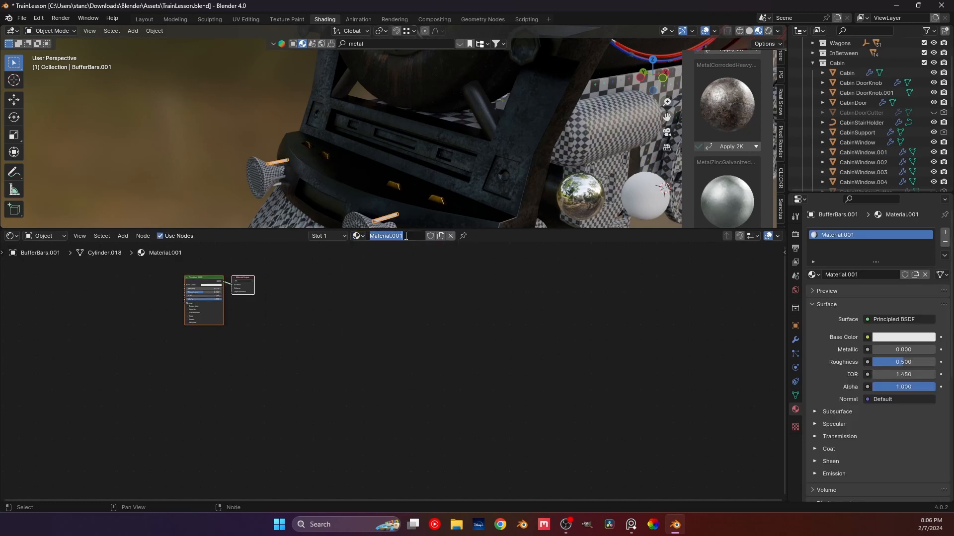
{"action": "type", "text": "gol"}
{"action": "key", "text": "Return"}
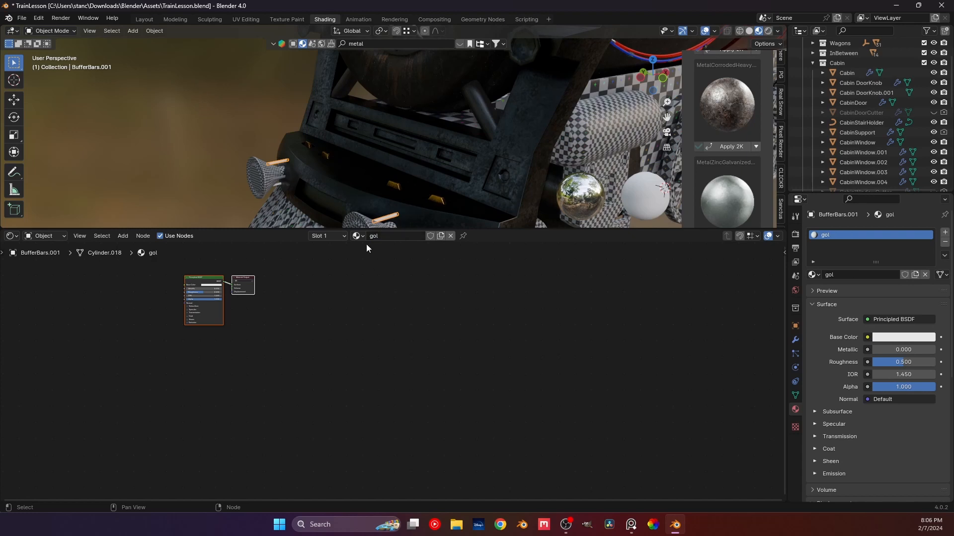
Replace the buffer bars' gol material with the existing GoldMaterial.
{"action": "left_click", "coordinate": [357, 236]}
{"action": "left_click", "coordinate": [382, 307]}
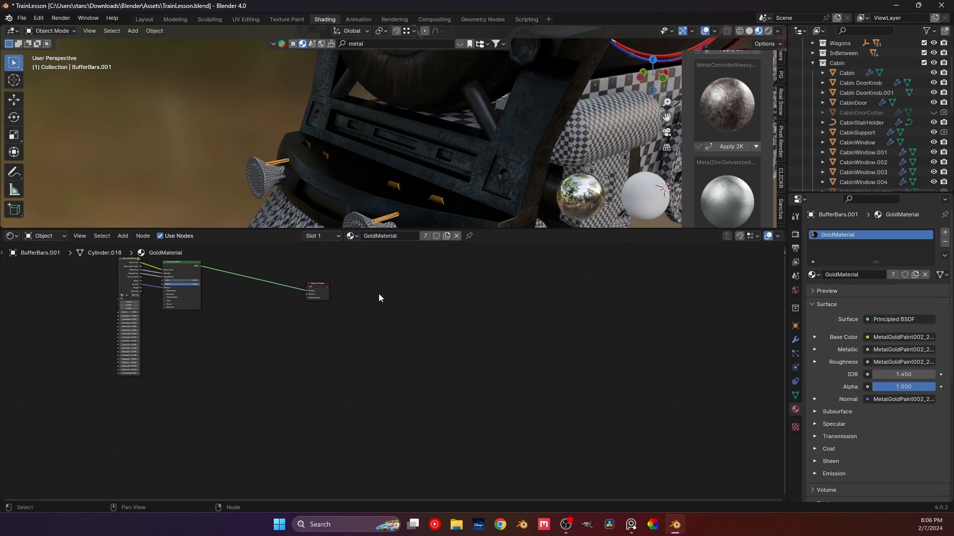
Unlink the UV TEST material from the front buffers and give them a new material named Buffers.
{"action": "middle_click_drag", "start_coordinate": [190, 150], "coordinate": [430, 191]}
{"action": "left_click", "coordinate": [369, 147]}
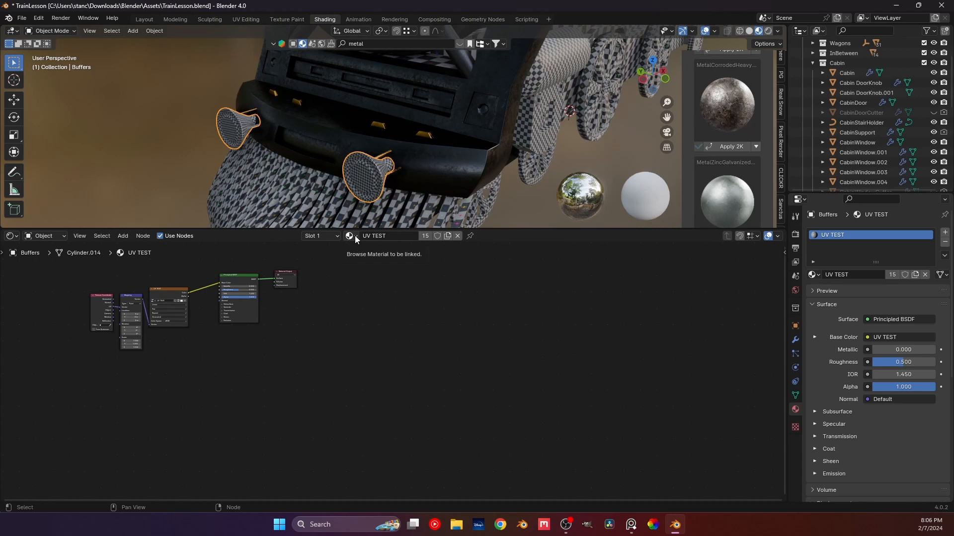
{"action": "left_click", "coordinate": [458, 235]}
{"action": "left_click", "coordinate": [395, 235]}
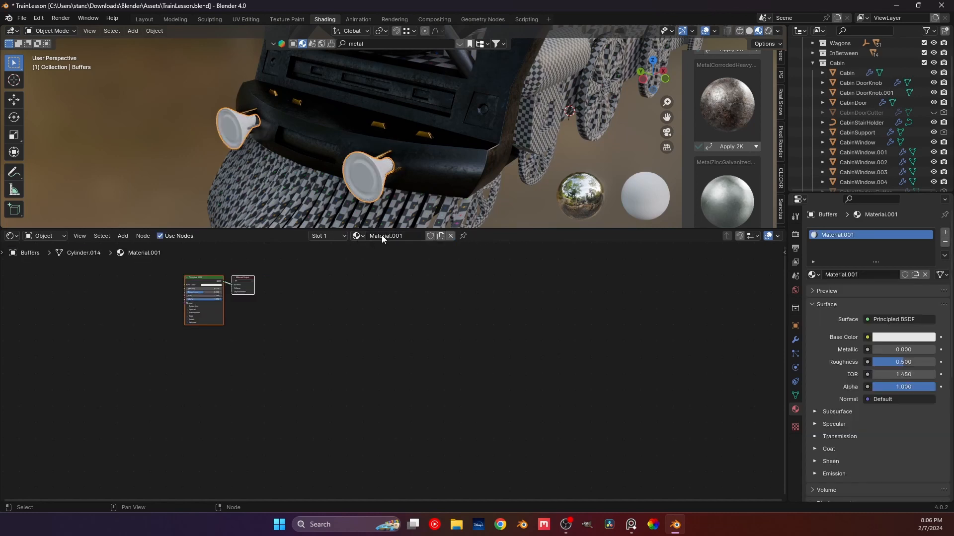
{"action": "type", "text": "Buffers"}
{"action": "key", "text": "Return"}
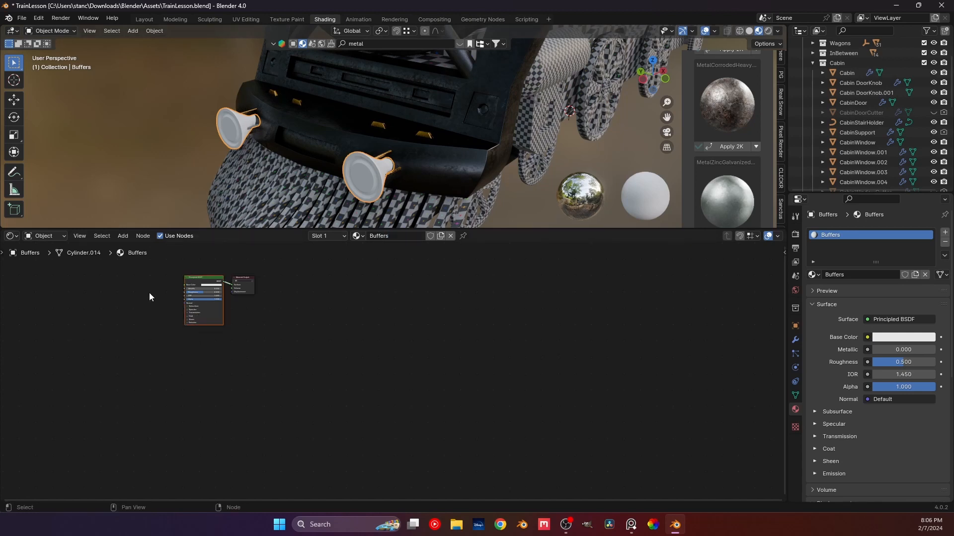
Delete the default Principled BSDF from the Buffers material and move the Material Output node aside.
{"action": "key", "text": "x"}
{"action": "left_click_drag", "start_coordinate": [248, 284], "coordinate": [320, 311]}
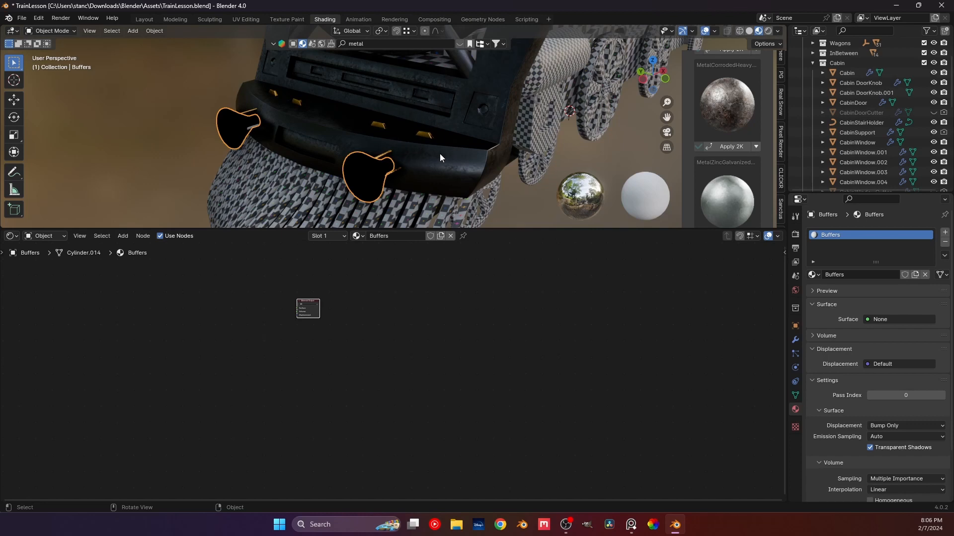
{"action": "left_click", "coordinate": [251, 320]}
{"action": "key", "text": "shift+a"}
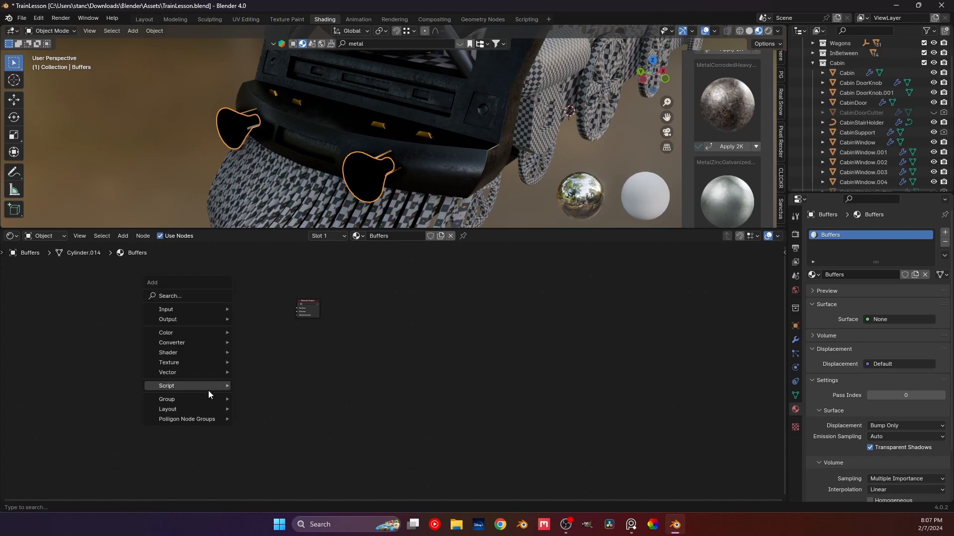
{"action": "mouse_move", "coordinate": [209, 399]}
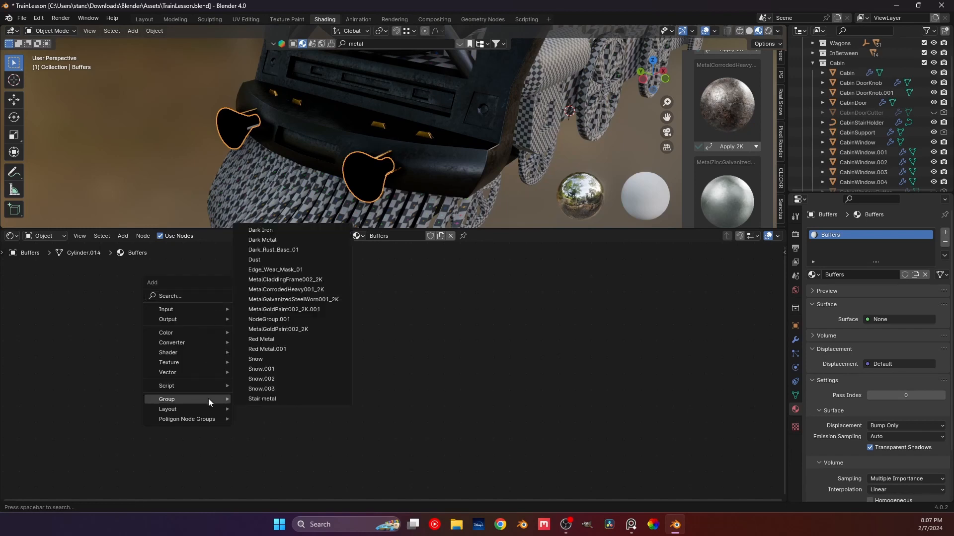
{"action": "left_click", "coordinate": [344, 289]}
{"action": "left_click", "coordinate": [198, 301]}
{"action": "scroll", "coordinate": [205, 314], "scroll_direction": "up", "scroll_amount": 1}
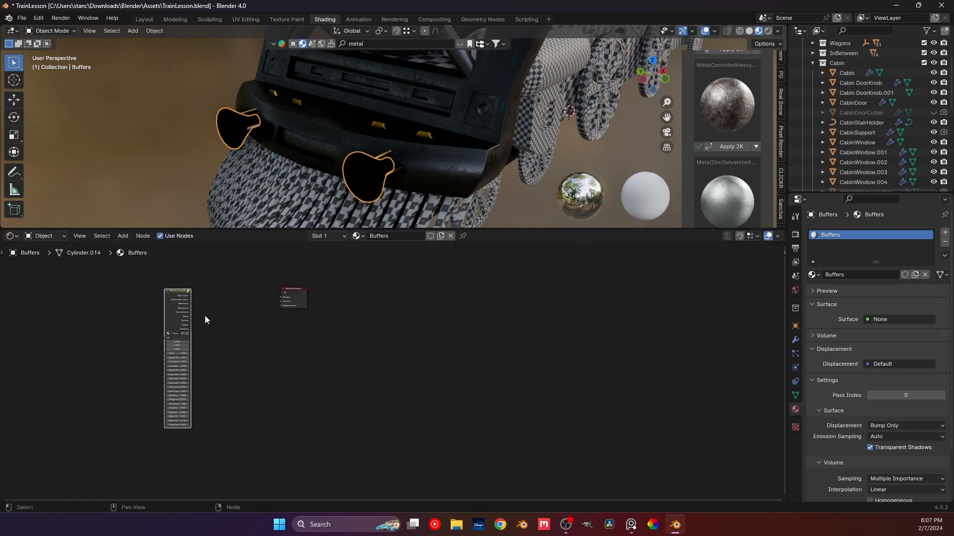
{"action": "scroll", "coordinate": [703, 160], "scroll_direction": "down", "scroll_amount": 4}
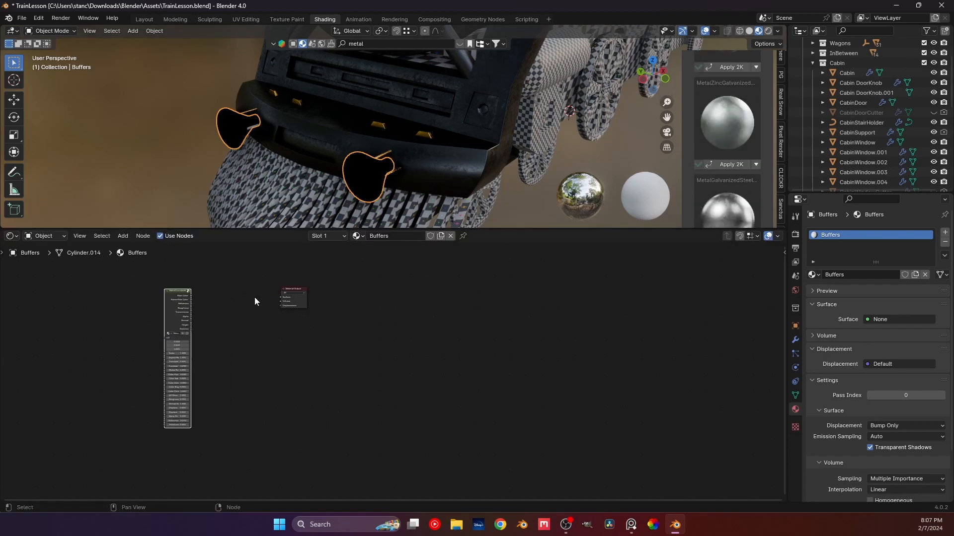
{"action": "key", "text": "Delete"}
Add the MetalGalvanizedSteelWorn001_2K node group to the Buffers material, ahead of the Material Output.
{"action": "key", "text": "shift+a"}
{"action": "mouse_move", "coordinate": [178, 293]}
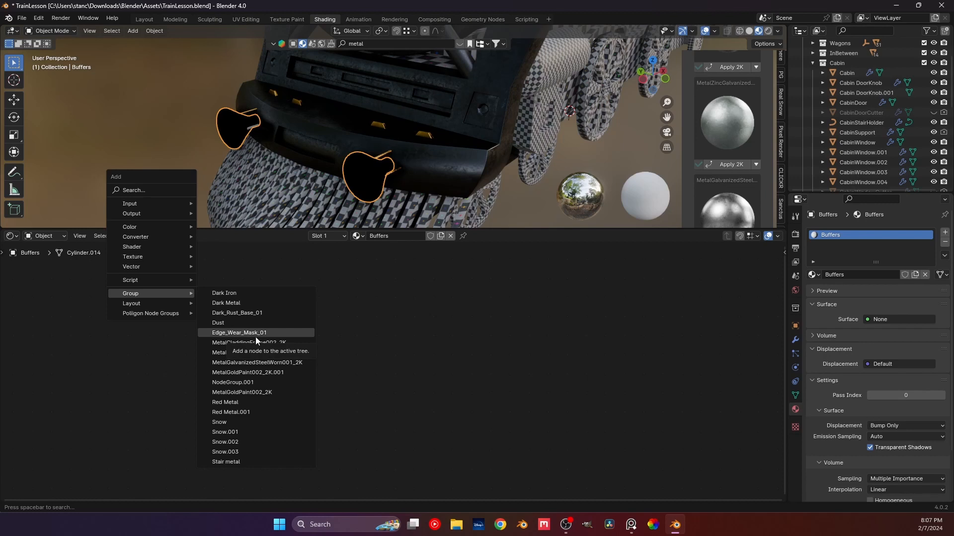
{"action": "left_click", "coordinate": [256, 362]}
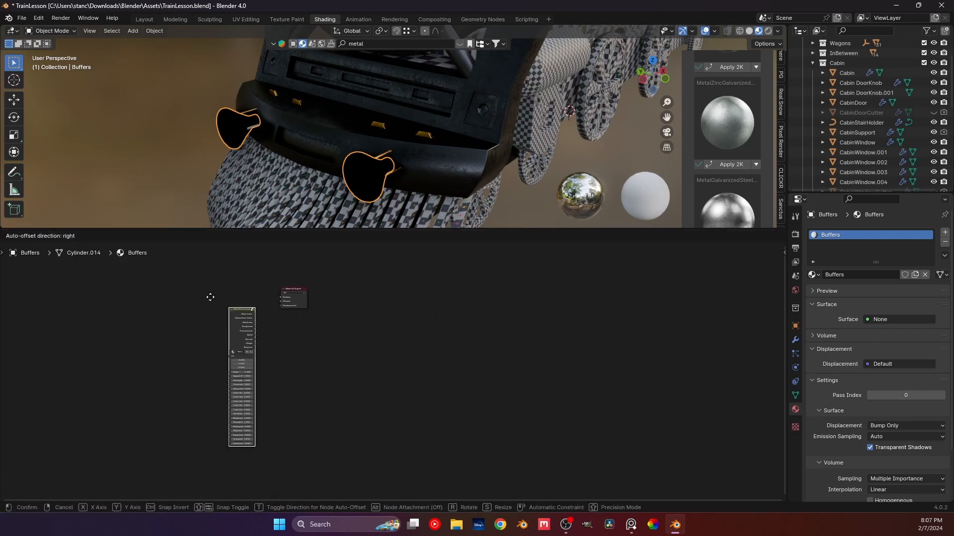
{"action": "left_click", "coordinate": [208, 294]}
{"action": "scroll", "coordinate": [208, 294], "scroll_direction": "up", "scroll_amount": 5}
{"action": "middle_click_drag", "start_coordinate": [208, 294], "coordinate": [296, 384]}
{"action": "scroll", "coordinate": [295, 383], "scroll_direction": "up", "scroll_amount": 4}
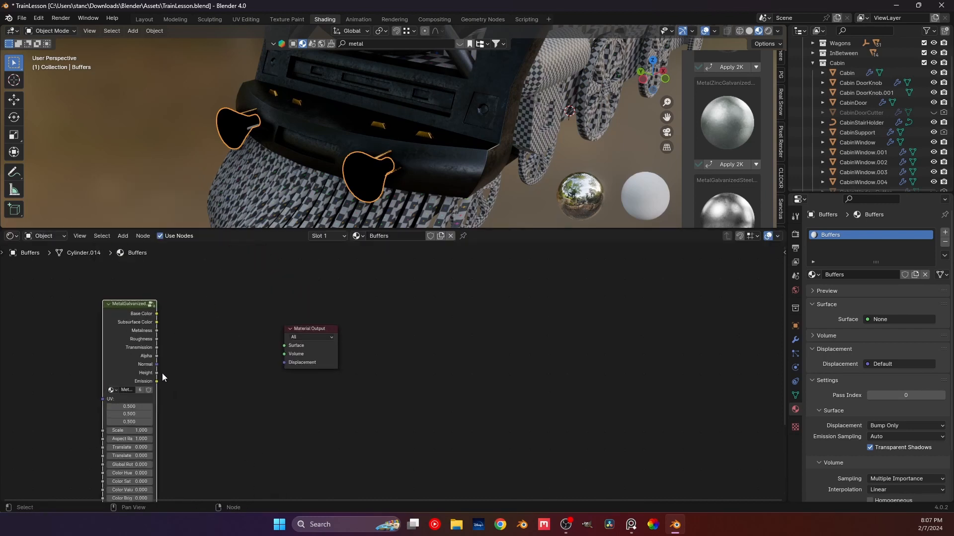
Make room beside the Material Output and add a Principled BSDF between it and the galvanized steel group.
{"action": "left_click_drag", "start_coordinate": [157, 364], "coordinate": [240, 357]}
{"action": "left_click_drag", "start_coordinate": [313, 329], "coordinate": [483, 331]}
{"action": "key", "text": "shift+a"}
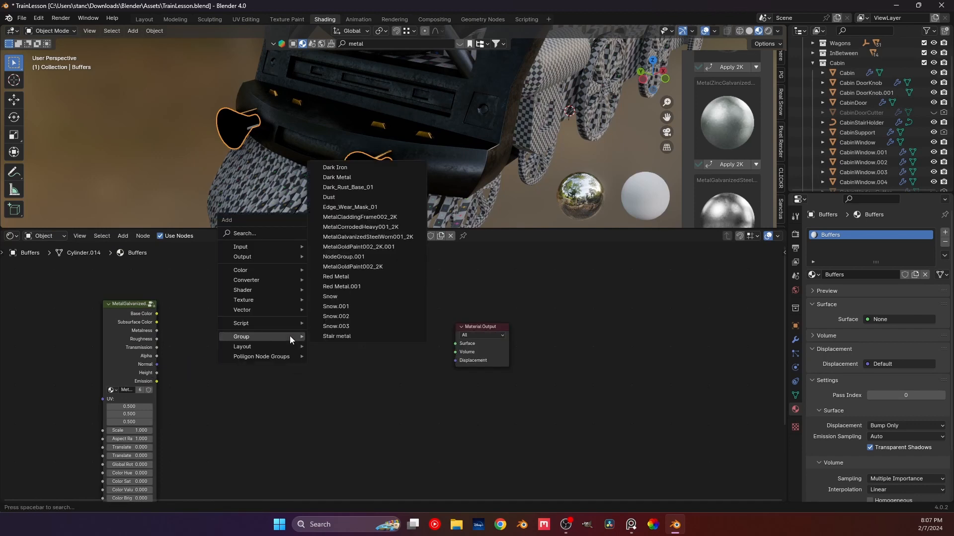
{"action": "left_click", "coordinate": [268, 235]}
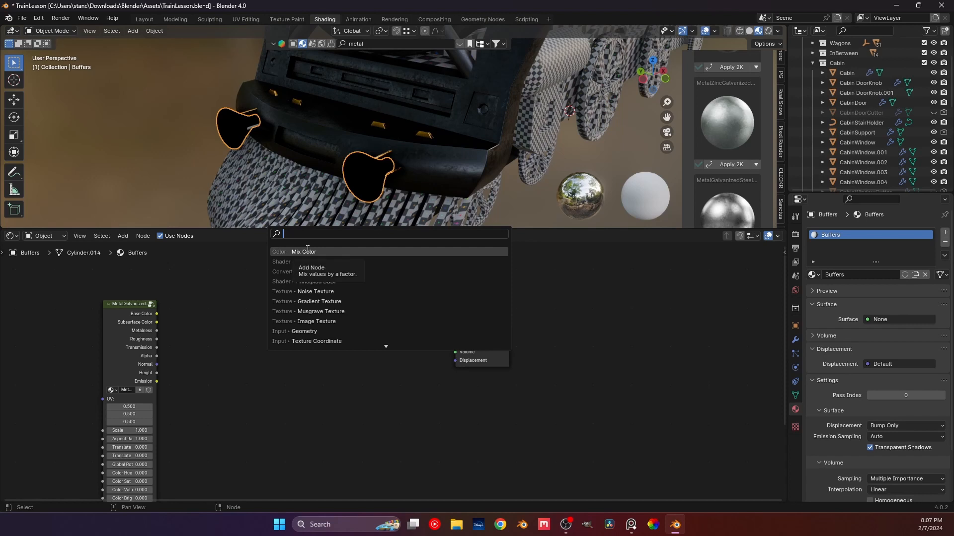
{"action": "left_click", "coordinate": [317, 282]}
{"action": "left_click", "coordinate": [317, 308]}
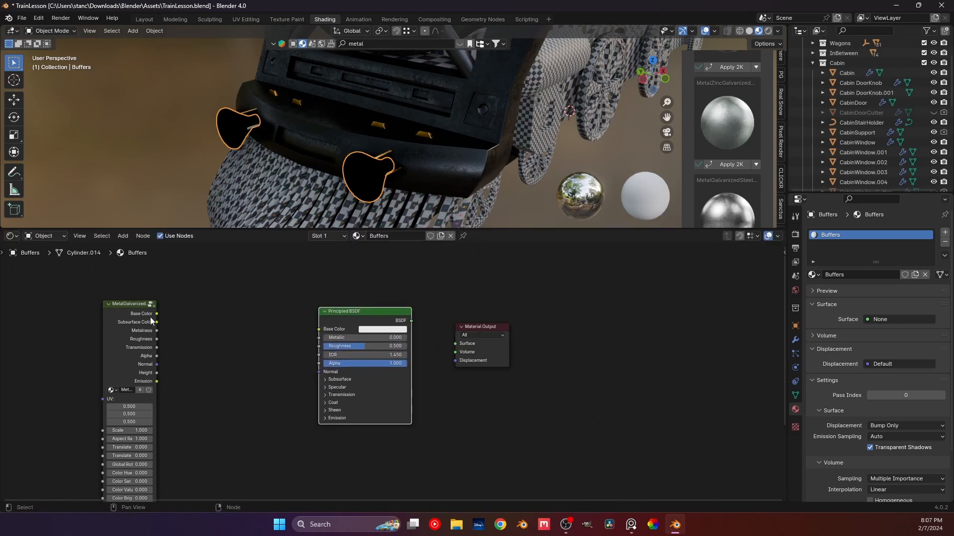
Connect the steel group's Metalness, Roughness and Normal outputs to the matching Principled BSDF inputs.
{"action": "left_click_drag", "start_coordinate": [157, 314], "coordinate": [319, 346]}
{"action": "left_click_drag", "start_coordinate": [156, 330], "coordinate": [319, 338]}
{"action": "left_click_drag", "start_coordinate": [156, 365], "coordinate": [320, 372]}
Add a Texture Coordinate node and connect its UV output to the steel group's UV input.
{"action": "middle_click_drag", "start_coordinate": [81, 354], "coordinate": [182, 324]}
{"action": "left_click", "coordinate": [123, 345]}
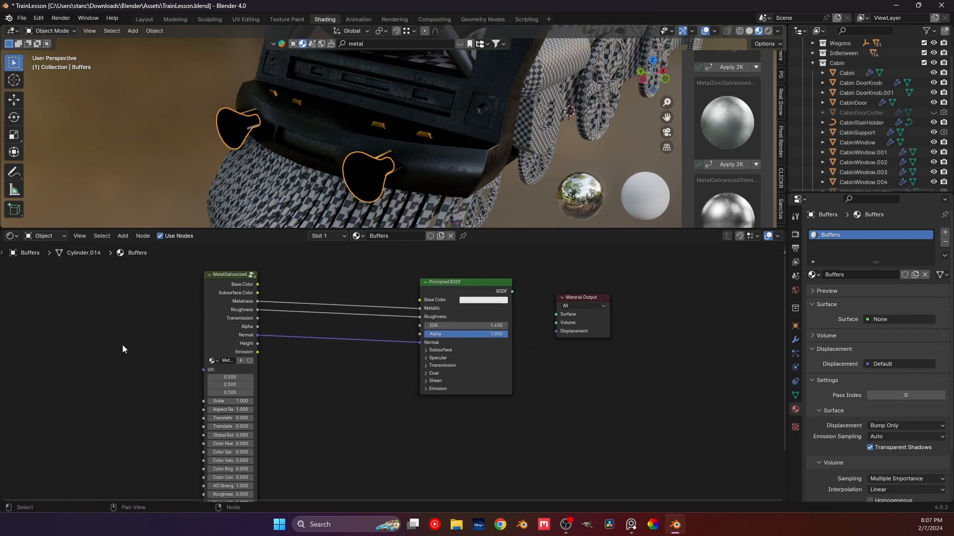
{"action": "key", "text": "shift+a"}
{"action": "type", "text": "tex"}
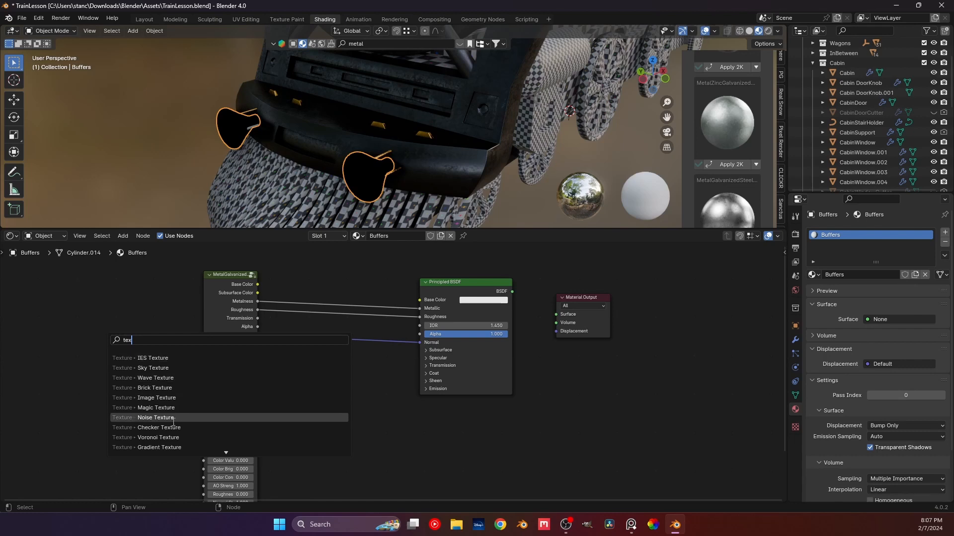
{"action": "type", "text": "tes"}
{"action": "key", "text": "BackSpace"}
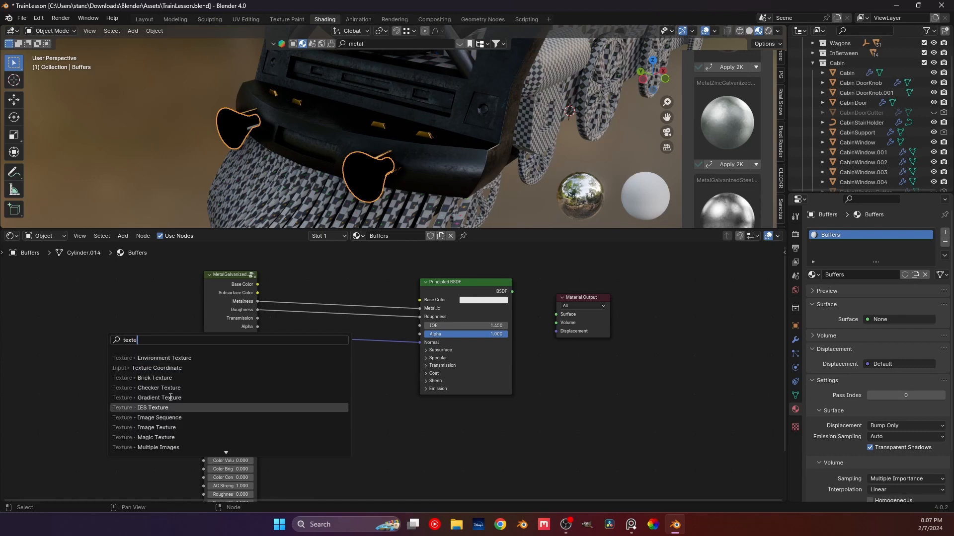
{"action": "left_click", "coordinate": [166, 367]}
{"action": "left_click", "coordinate": [83, 331]}
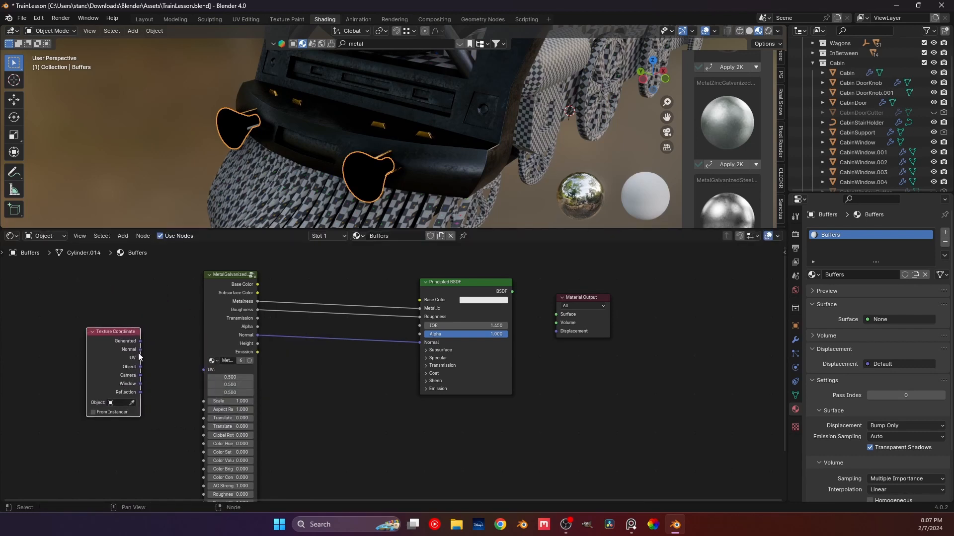
{"action": "left_click_drag", "start_coordinate": [141, 358], "coordinate": [203, 370]}
Feed the steel group's Base Color into input B of a new Mix Color node set to Multiply.
{"action": "left_click", "coordinate": [334, 374]}
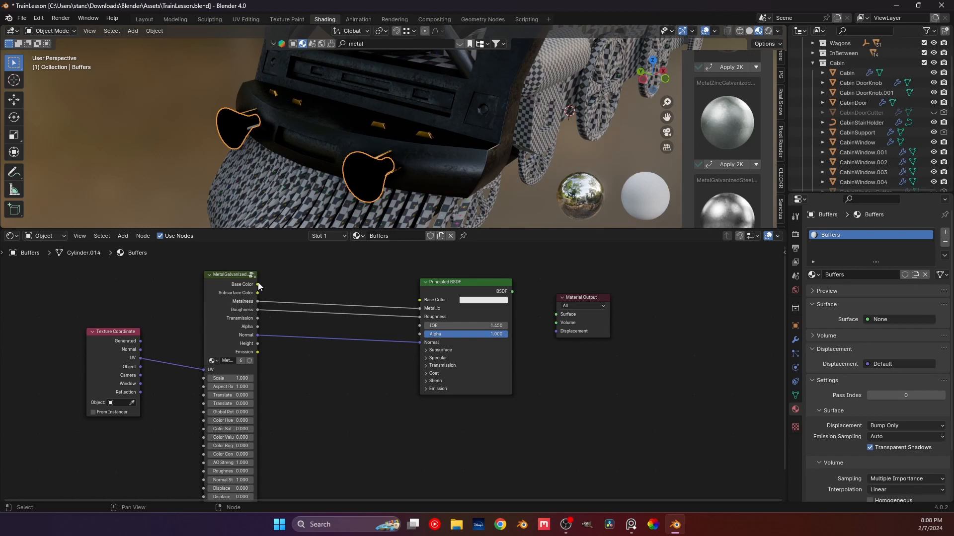
{"action": "left_click_drag", "start_coordinate": [260, 284], "coordinate": [357, 288]}
{"action": "left_click", "coordinate": [378, 305]}
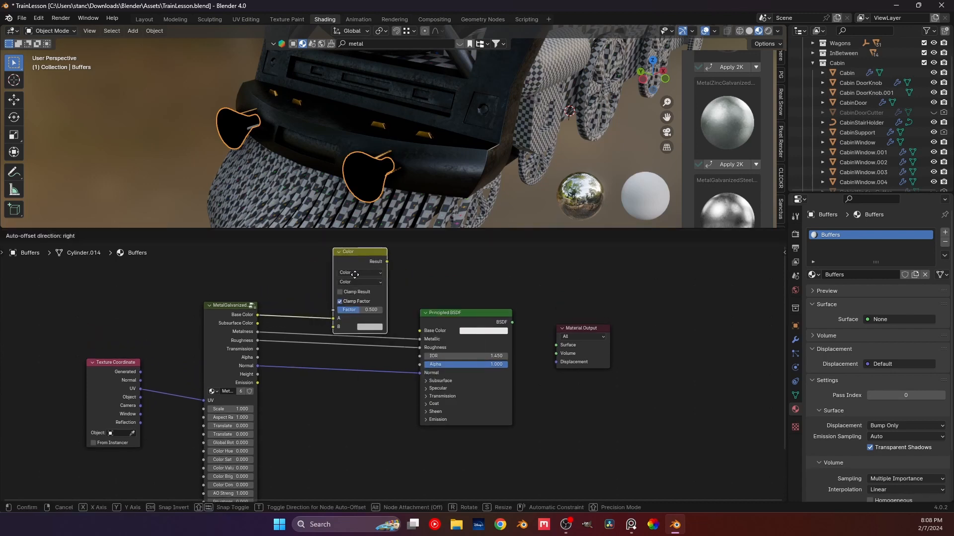
{"action": "left_click", "coordinate": [354, 271]}
{"action": "middle_click_drag", "start_coordinate": [355, 272], "coordinate": [366, 293]}
{"action": "left_click_drag", "start_coordinate": [344, 335], "coordinate": [244, 313]}
{"action": "left_click", "coordinate": [382, 299]}
{"action": "left_click", "coordinate": [370, 338]}
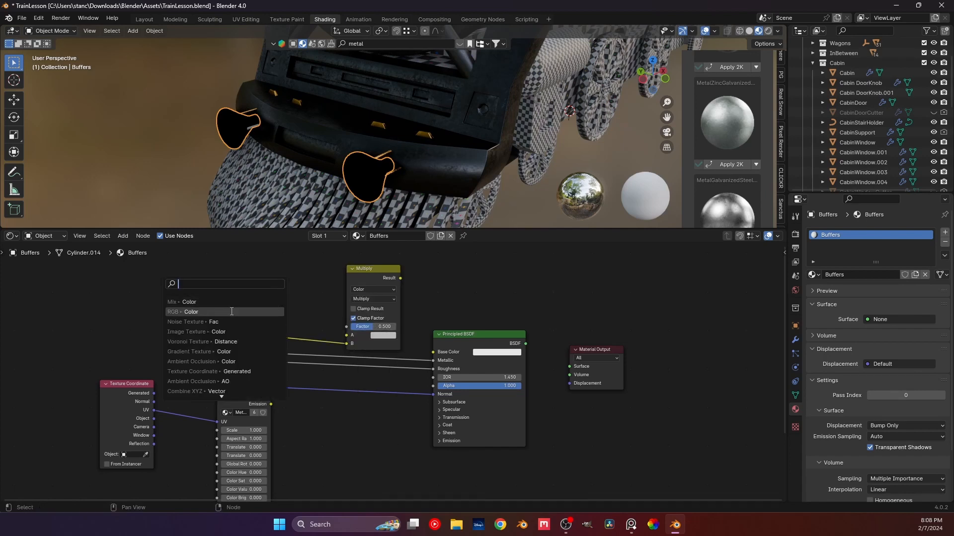
Add an RGB node feeding input A of the Multiply node and darken its colour to grey.
{"action": "left_click", "coordinate": [244, 313]}
{"action": "left_click", "coordinate": [277, 289]}
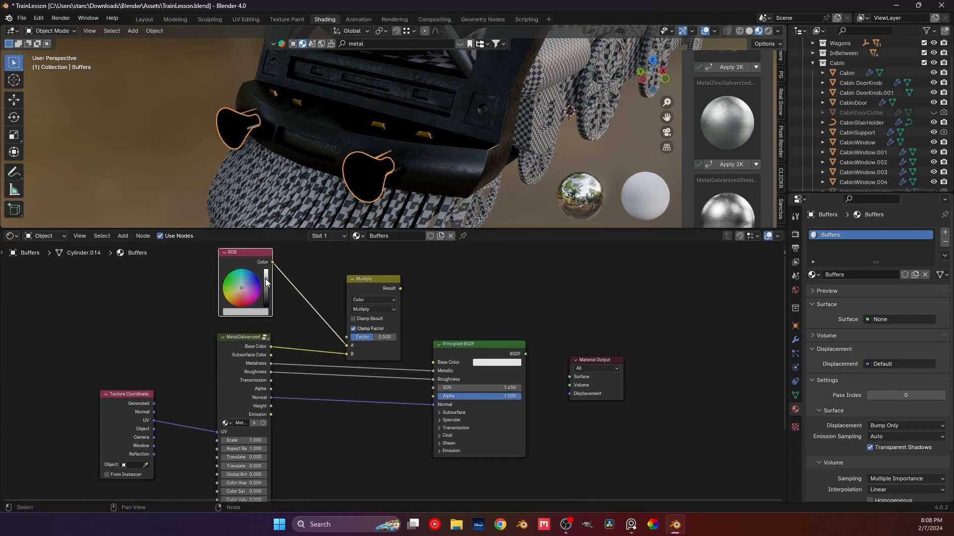
{"action": "left_click_drag", "start_coordinate": [266, 282], "coordinate": [265, 293]}
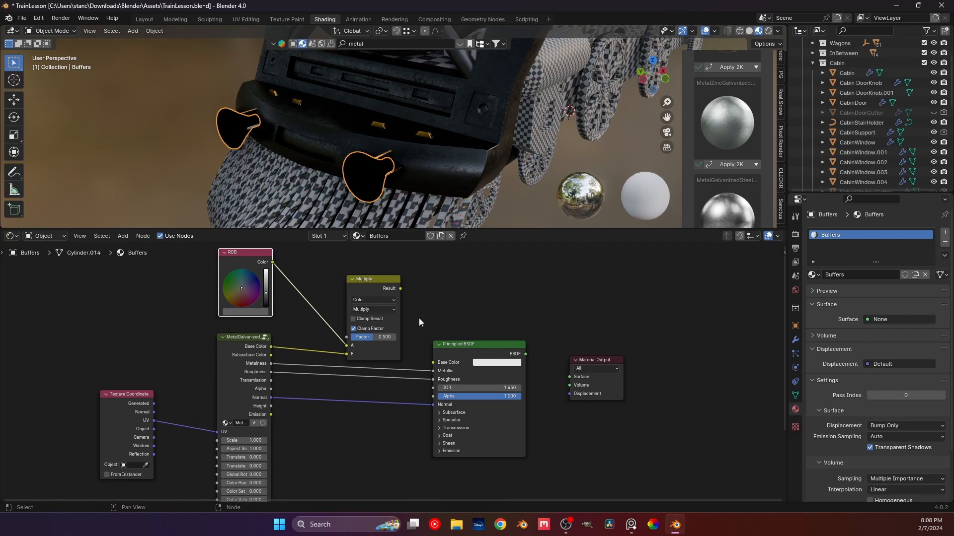
Connect the Multiply result to the Principled BSDF's Base Color and the BSDF to the Material Output's Surface.
{"action": "left_click_drag", "start_coordinate": [400, 288], "coordinate": [433, 362]}
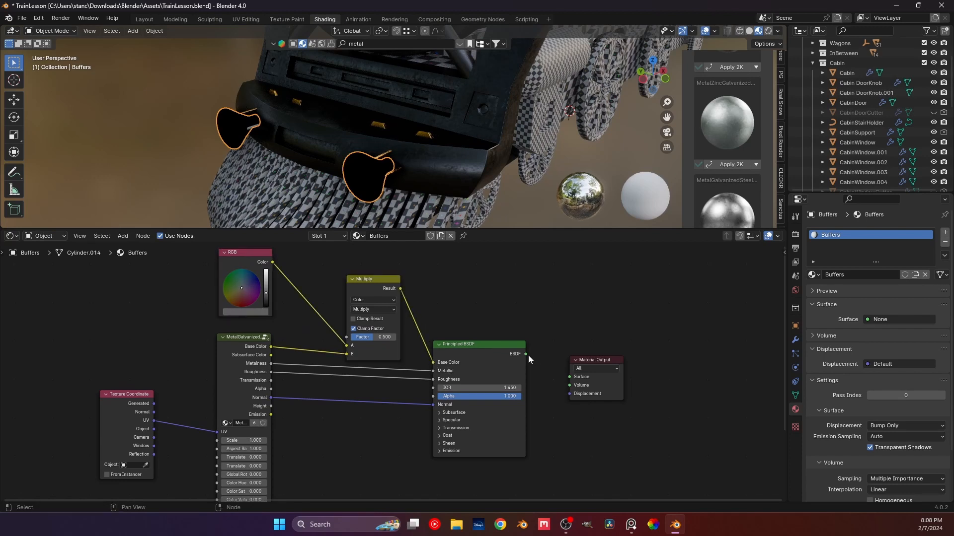
{"action": "left_click_drag", "start_coordinate": [526, 354], "coordinate": [570, 377]}
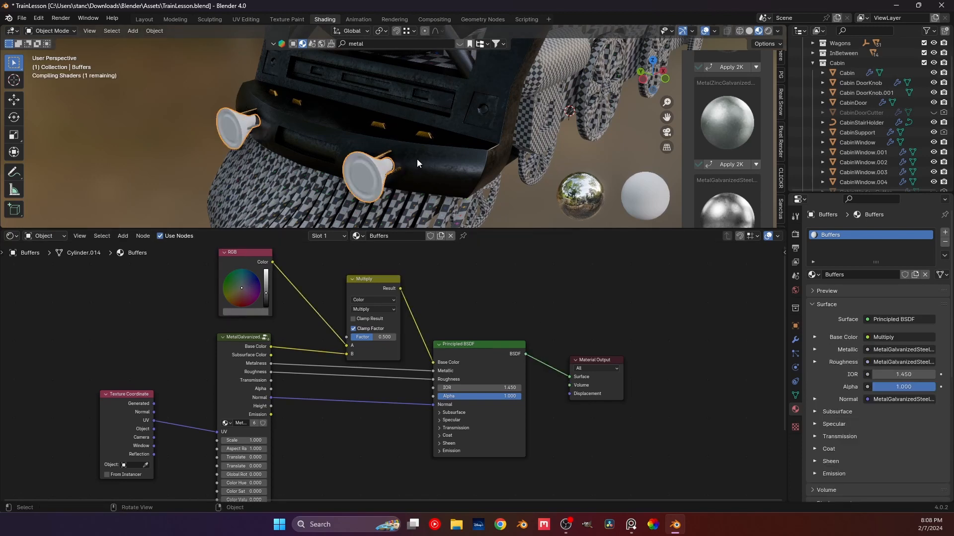
Darken the RGB node's grey further, to a value of about 0.064.
{"action": "mouse_move", "coordinate": [327, 217]}
{"action": "middle_mouse_down"}
{"action": "mouse_move", "coordinate": [326, 175]}
{"action": "mouse_move", "coordinate": [343, 183]}
{"action": "mouse_move", "coordinate": [365, 104]}
{"action": "mouse_move", "coordinate": [482, 97]}
{"action": "mouse_move", "coordinate": [408, 97]}
{"action": "middle_mouse_up"}
{"action": "scroll", "coordinate": [344, 182], "scroll_direction": "up", "scroll_amount": 4}
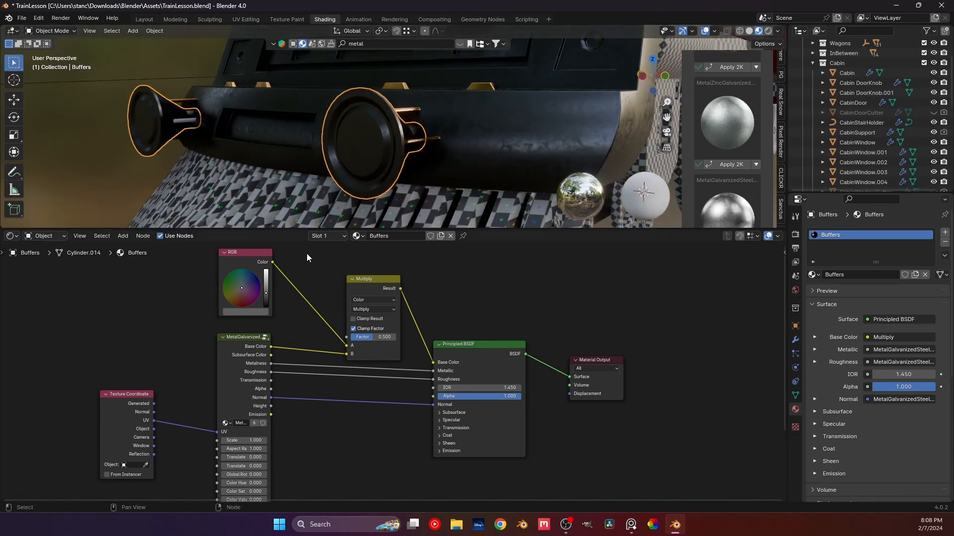
{"action": "left_click_drag", "start_coordinate": [267, 294], "coordinate": [266, 297]}
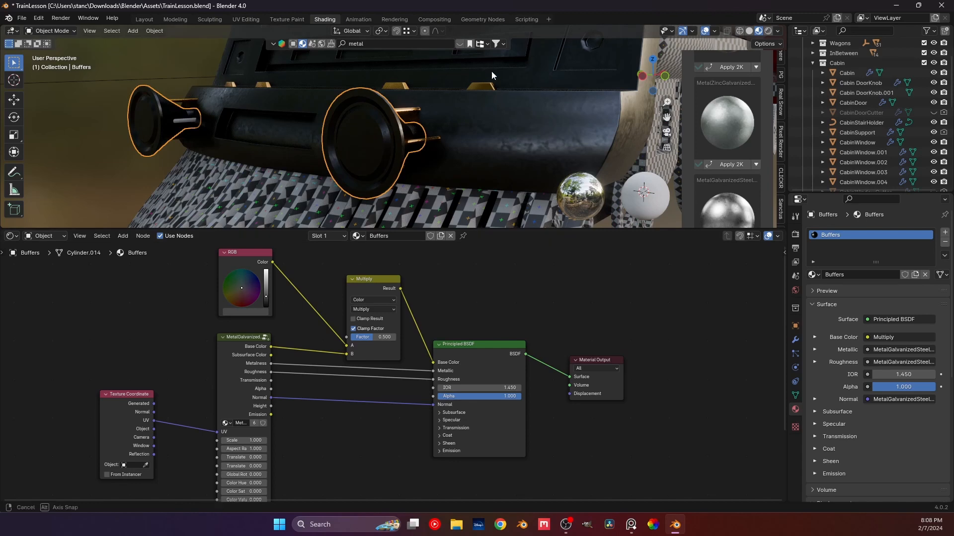
Try sampling the front bumper's dark colour into the RGB node and check the deselected buffers.
{"action": "middle_click_drag", "start_coordinate": [490, 70], "coordinate": [492, 147]}
{"action": "left_click", "coordinate": [253, 311]}
{"action": "left_click", "coordinate": [253, 312]}
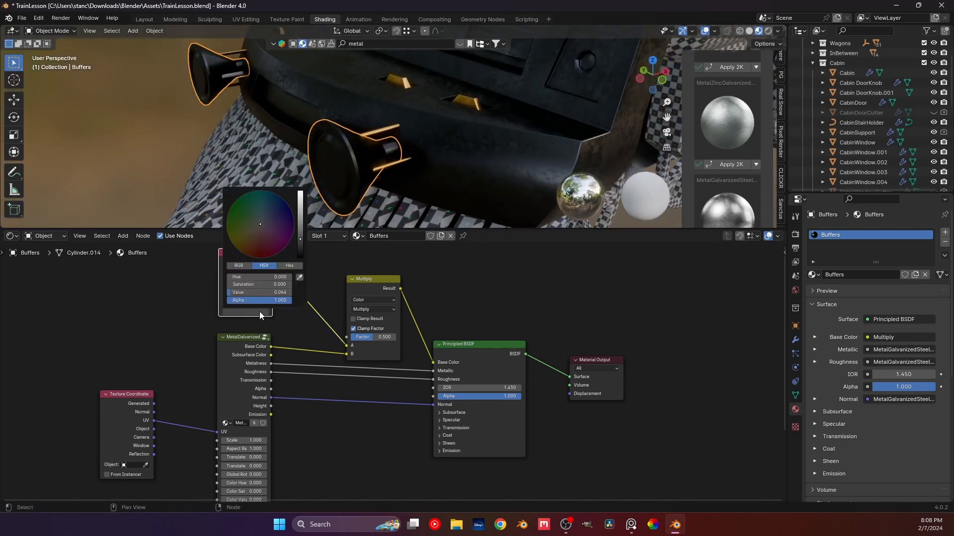
{"action": "left_click", "coordinate": [304, 263]}
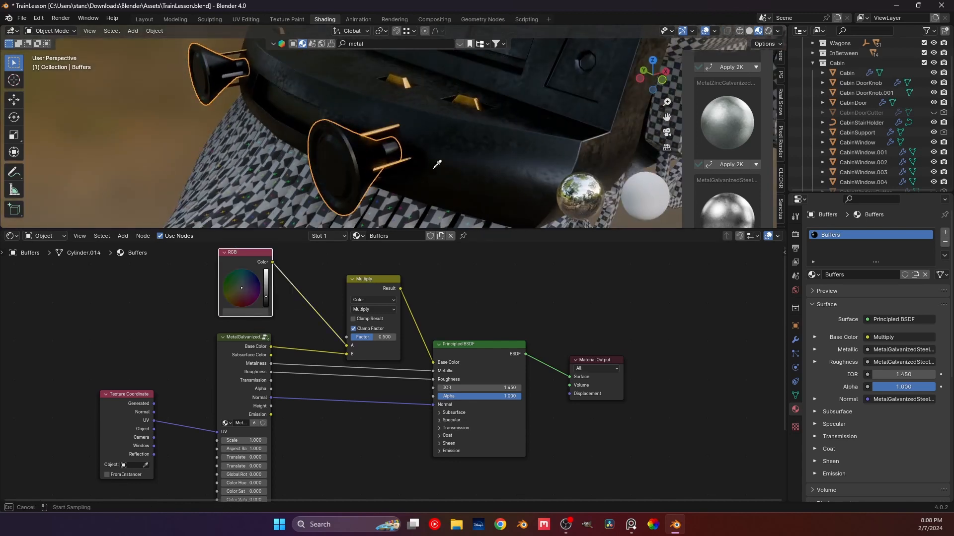
{"action": "left_click", "coordinate": [528, 168]}
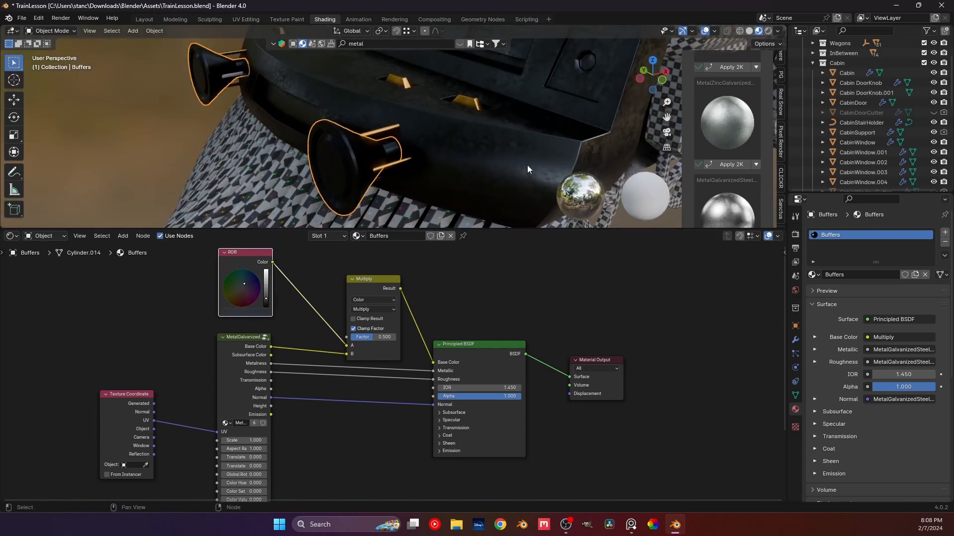
{"action": "left_click", "coordinate": [133, 103]}
{"action": "scroll", "coordinate": [365, 152], "scroll_direction": "down", "scroll_amount": 2}
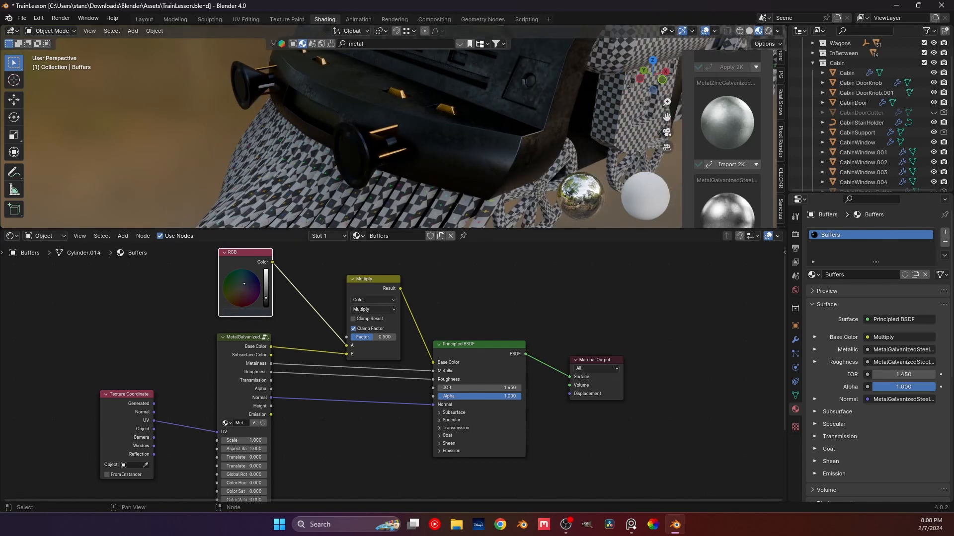
Return the RGB node to a neutral dark grey and check the buffers against the train's front.
{"action": "left_click_drag", "start_coordinate": [266, 298], "coordinate": [264, 296]}
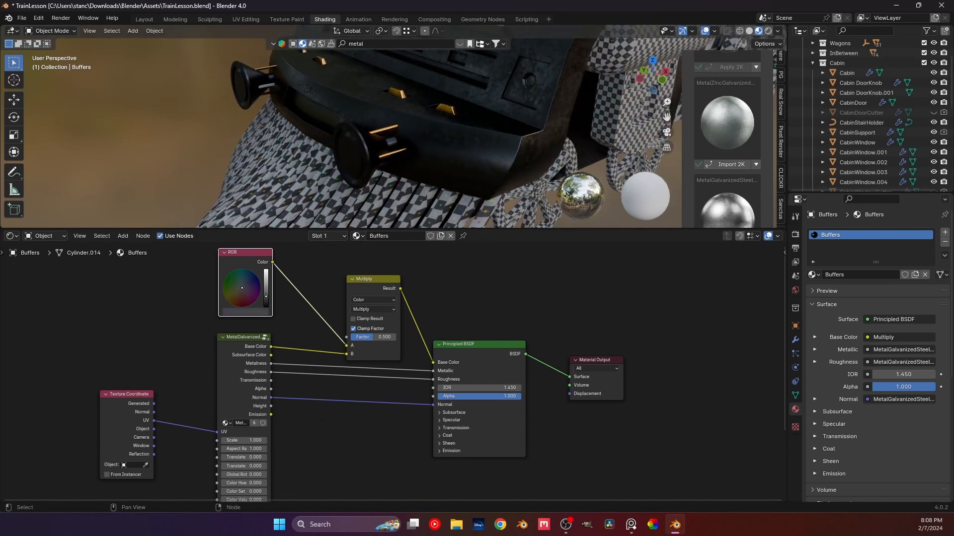
{"action": "mouse_move", "coordinate": [387, 149]}
{"action": "middle_mouse_down"}
{"action": "mouse_move", "coordinate": [442, 131]}
{"action": "mouse_move", "coordinate": [483, 153]}
{"action": "mouse_move", "coordinate": [415, 166]}
{"action": "mouse_move", "coordinate": [315, 163]}
{"action": "mouse_move", "coordinate": [379, 148]}
{"action": "middle_mouse_up"}
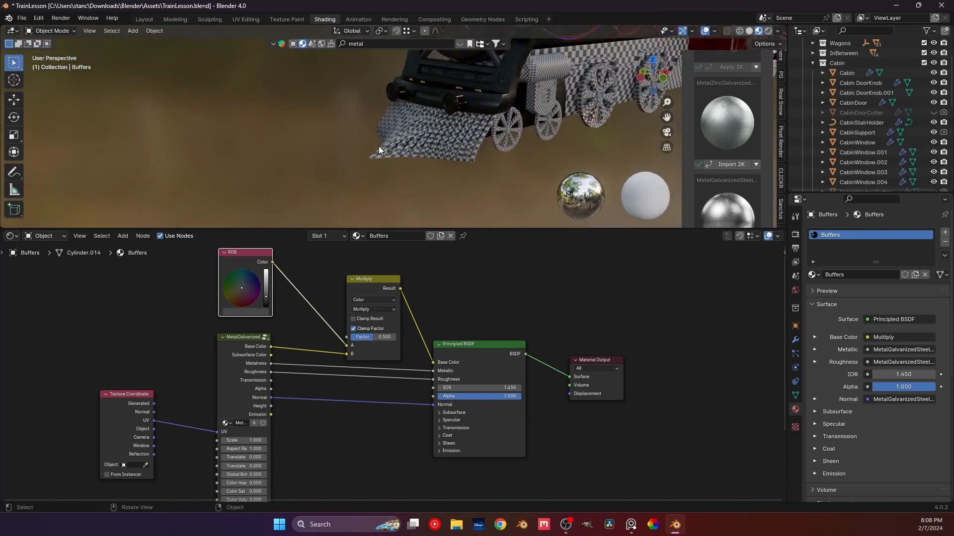
{"action": "scroll", "coordinate": [406, 94], "scroll_direction": "up", "scroll_amount": 2}
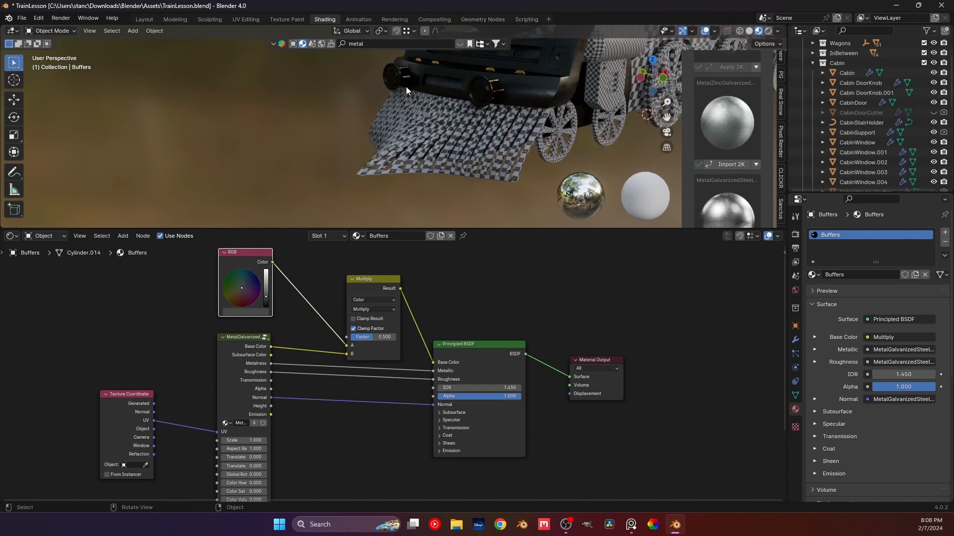
Assign GoldMaterial to the small bars beside the front buffers and save the file.
{"action": "left_click_drag", "start_coordinate": [406, 87], "coordinate": [371, 139], "text": "shift"}
{"action": "scroll", "coordinate": [371, 139], "scroll_direction": "up", "scroll_amount": 2}
{"action": "mouse_move", "coordinate": [370, 140]}
{"action": "middle_mouse_down", "text": "shift"}
{"action": "mouse_move", "coordinate": [324, 130]}
{"action": "mouse_move", "coordinate": [338, 126]}
{"action": "mouse_move", "coordinate": [358, 135]}
{"action": "mouse_move", "coordinate": [278, 147]}
{"action": "mouse_move", "coordinate": [365, 145]}
{"action": "middle_mouse_up", "text": "shift"}
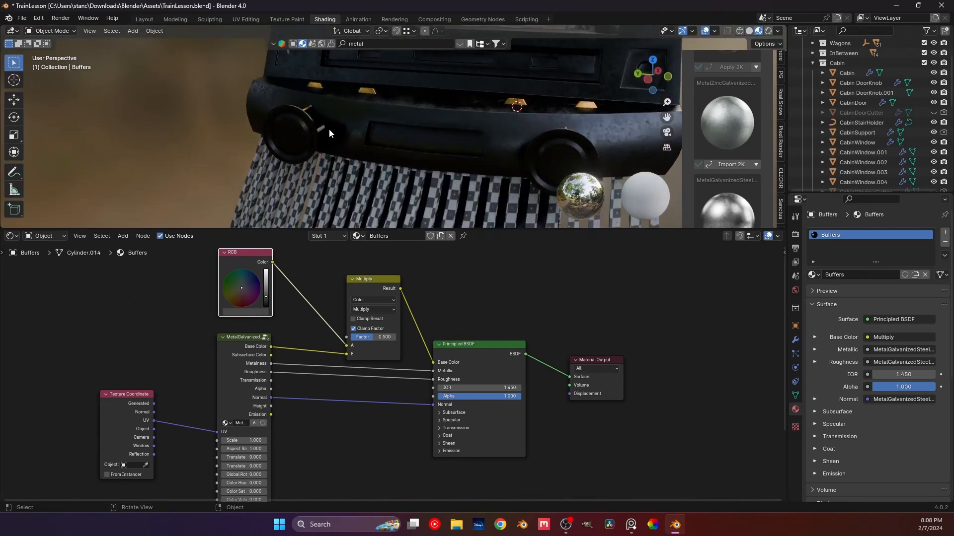
{"action": "left_click", "coordinate": [325, 127]}
{"action": "left_click", "coordinate": [351, 236]}
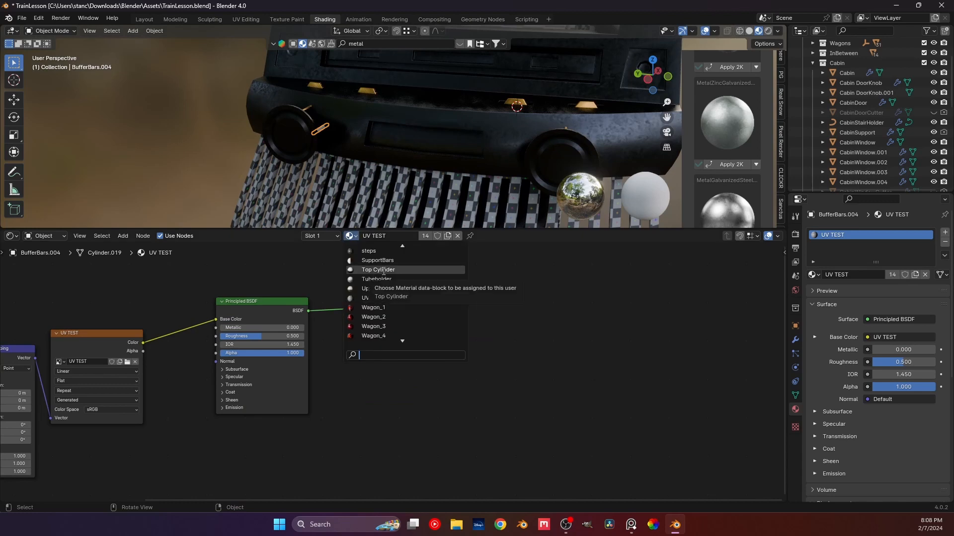
{"action": "type", "text": "gol"}
{"action": "left_click", "coordinate": [373, 260]}
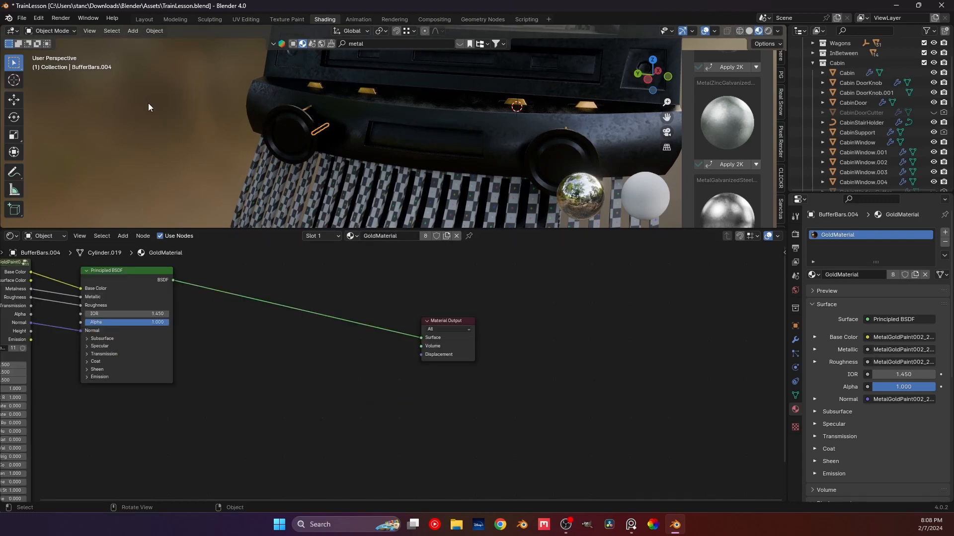
{"action": "middle_click_drag", "start_coordinate": [148, 103], "coordinate": [355, 147]}
{"action": "key", "text": "ctrl+s"}
Select the front protection grille and examine the train images on the reference board for its colour.
{"action": "left_click", "coordinate": [354, 147]}
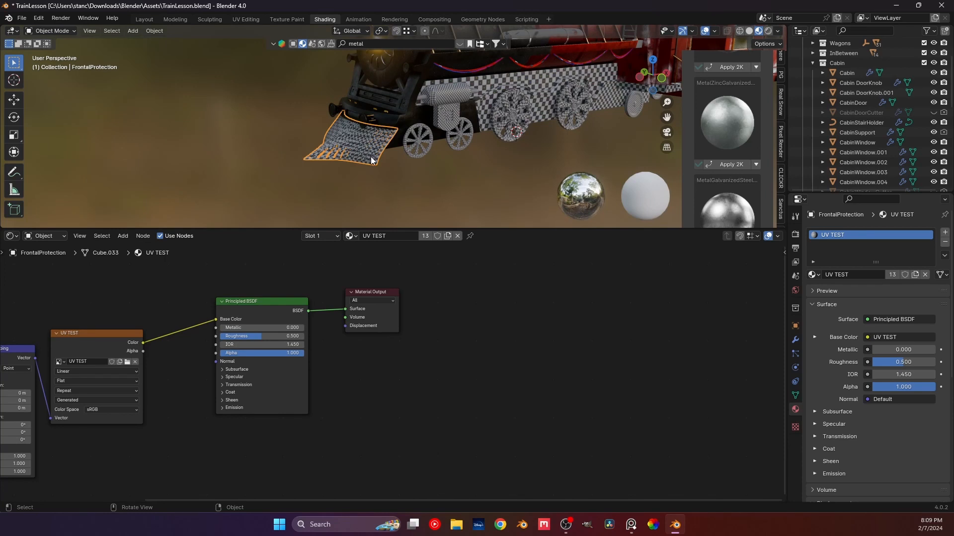
{"action": "middle_click_drag", "start_coordinate": [371, 160], "coordinate": [384, 243]}
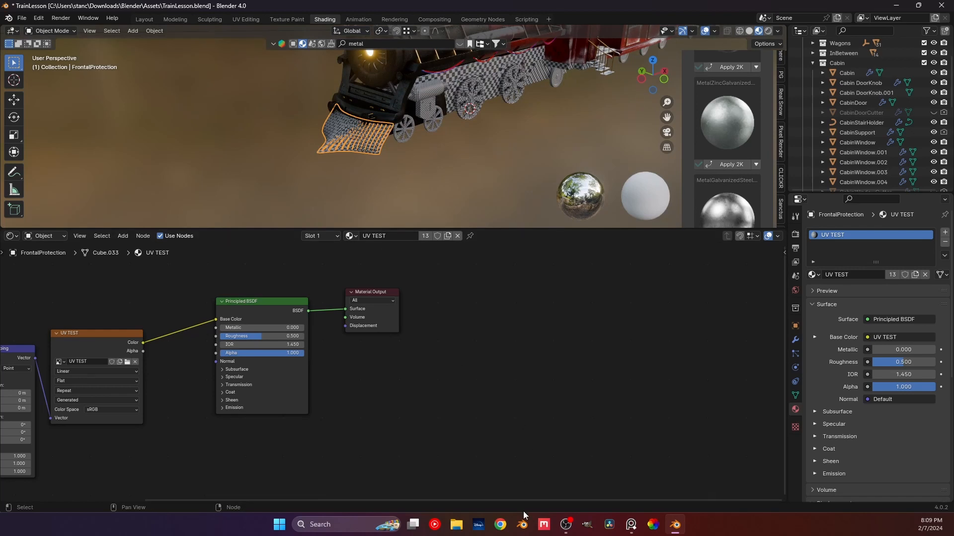
{"action": "left_click", "coordinate": [632, 524]}
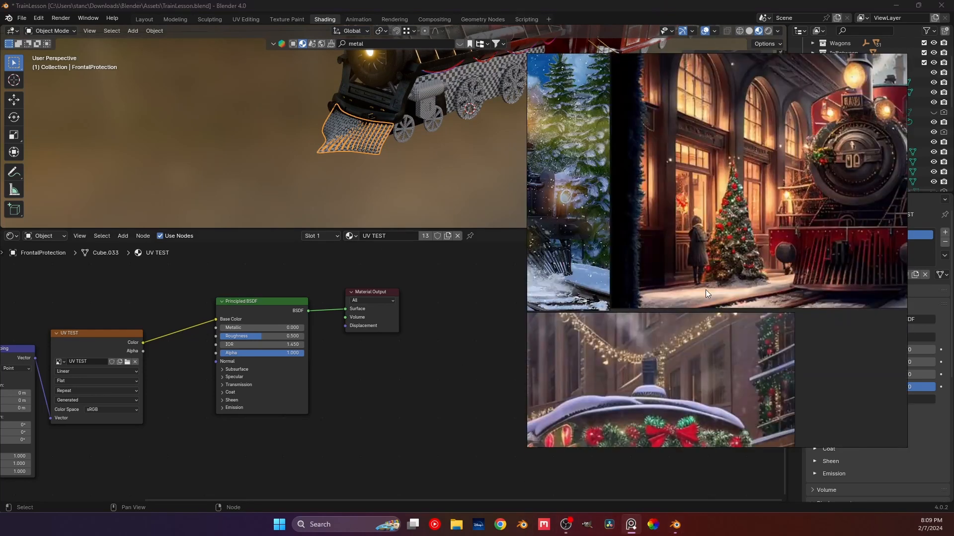
{"action": "middle_click_drag", "start_coordinate": [753, 272], "coordinate": [696, 356]}
{"action": "middle_click_drag", "start_coordinate": [658, 320], "coordinate": [711, 185]}
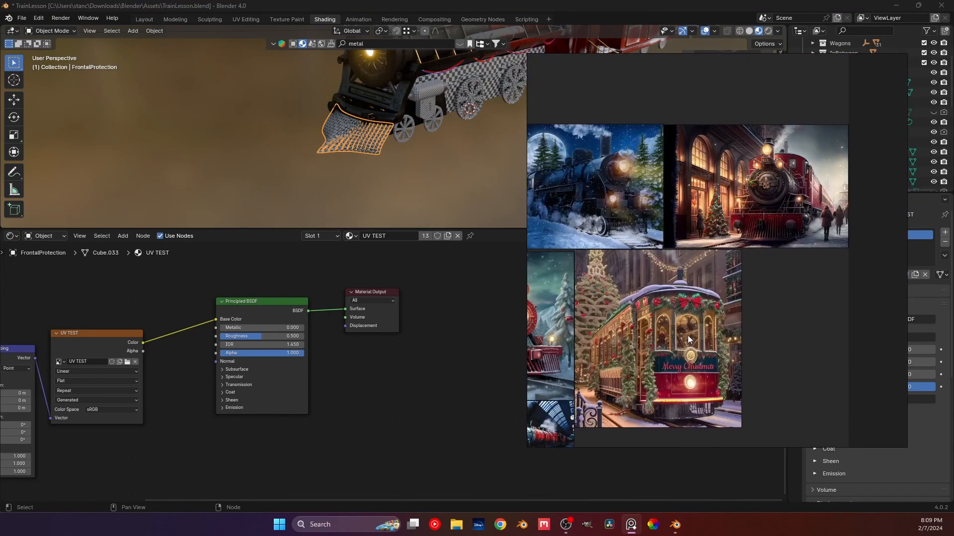
{"action": "middle_click_drag", "start_coordinate": [686, 336], "coordinate": [746, 260]}
{"action": "middle_click_drag", "start_coordinate": [598, 329], "coordinate": [673, 387]}
{"action": "scroll", "coordinate": [644, 254], "scroll_direction": "up", "scroll_amount": 2}
{"action": "scroll", "coordinate": [661, 344], "scroll_direction": "up", "scroll_amount": 2}
{"action": "middle_click_drag", "start_coordinate": [703, 128], "coordinate": [701, 233]}
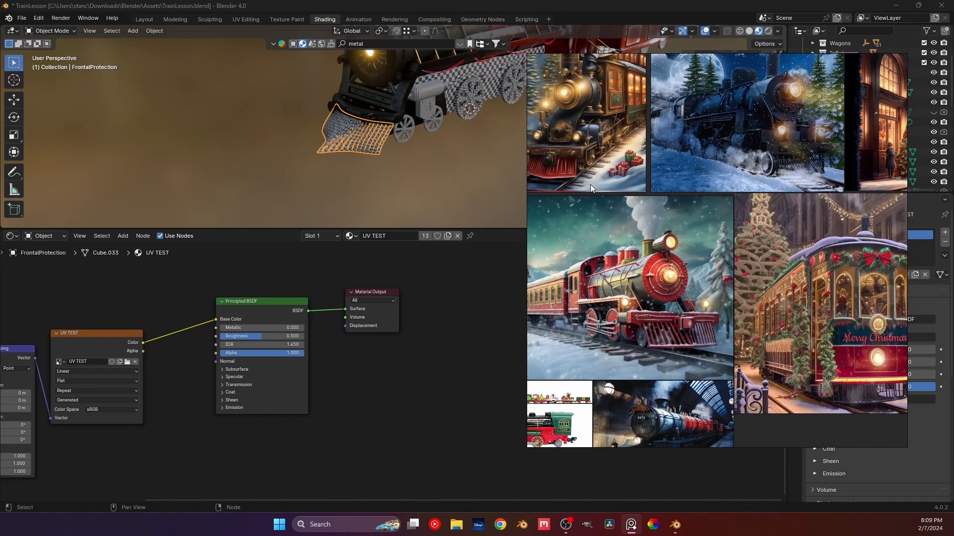
{"action": "middle_click_drag", "start_coordinate": [567, 173], "coordinate": [759, 243]}
{"action": "scroll", "coordinate": [651, 193], "scroll_direction": "up", "scroll_amount": 6}
{"action": "scroll", "coordinate": [759, 243], "scroll_direction": "down", "scroll_amount": 3}
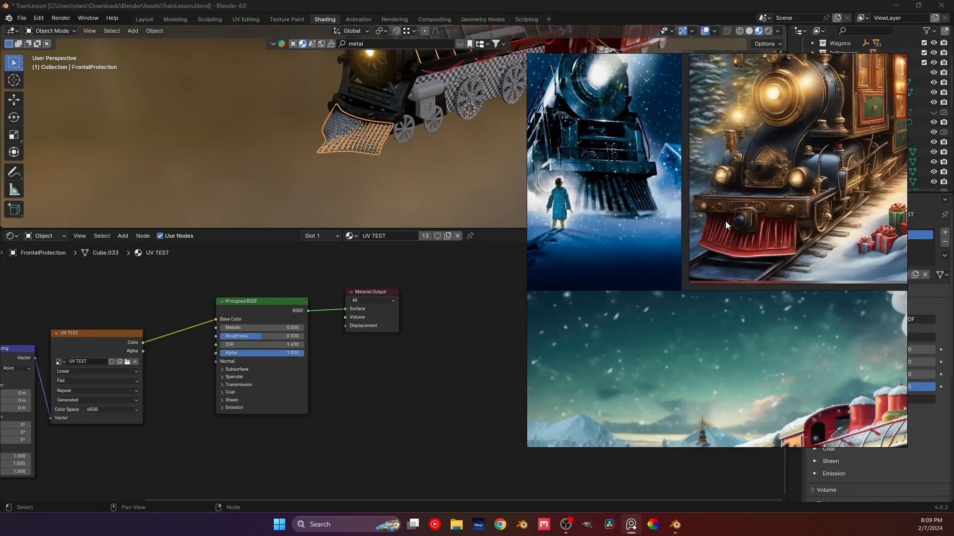
{"action": "scroll", "coordinate": [646, 230], "scroll_direction": "down", "scroll_amount": 4}
{"action": "scroll", "coordinate": [636, 234], "scroll_direction": "up", "scroll_amount": 6}
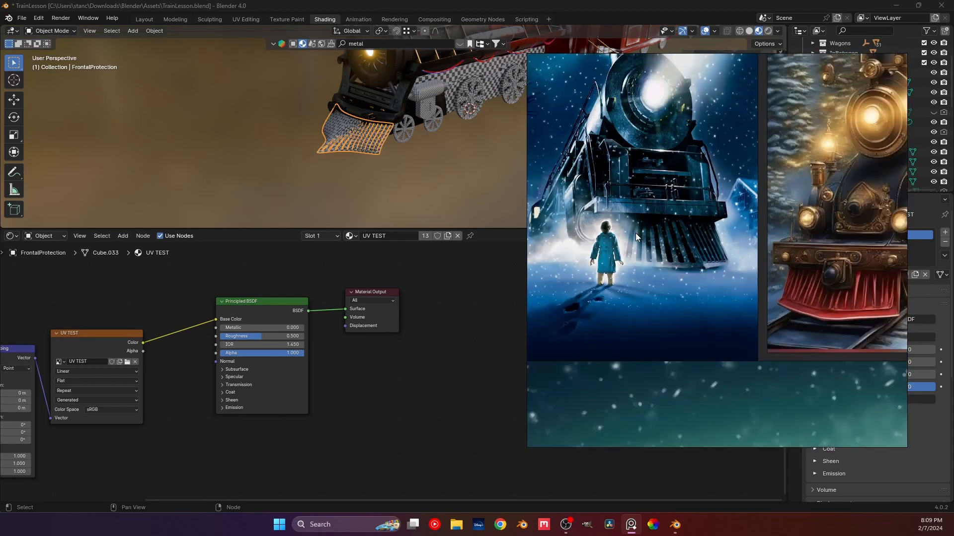
{"action": "scroll", "coordinate": [636, 233], "scroll_direction": "down", "scroll_amount": 6}
{"action": "middle_click_drag", "start_coordinate": [650, 303], "coordinate": [630, 176]}
{"action": "scroll", "coordinate": [735, 255], "scroll_direction": "up", "scroll_amount": 2}
{"action": "scroll", "coordinate": [605, 372], "scroll_direction": "up", "scroll_amount": 3}
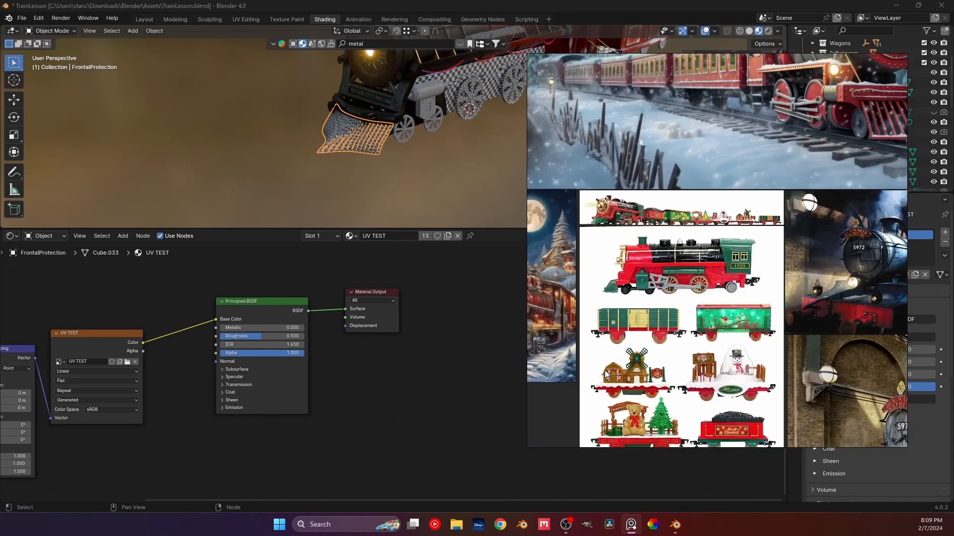
{"action": "middle_click_drag", "start_coordinate": [605, 373], "coordinate": [773, 364]}
{"action": "scroll", "coordinate": [773, 363], "scroll_direction": "up", "scroll_amount": 2}
{"action": "left_click", "coordinate": [240, 119]}
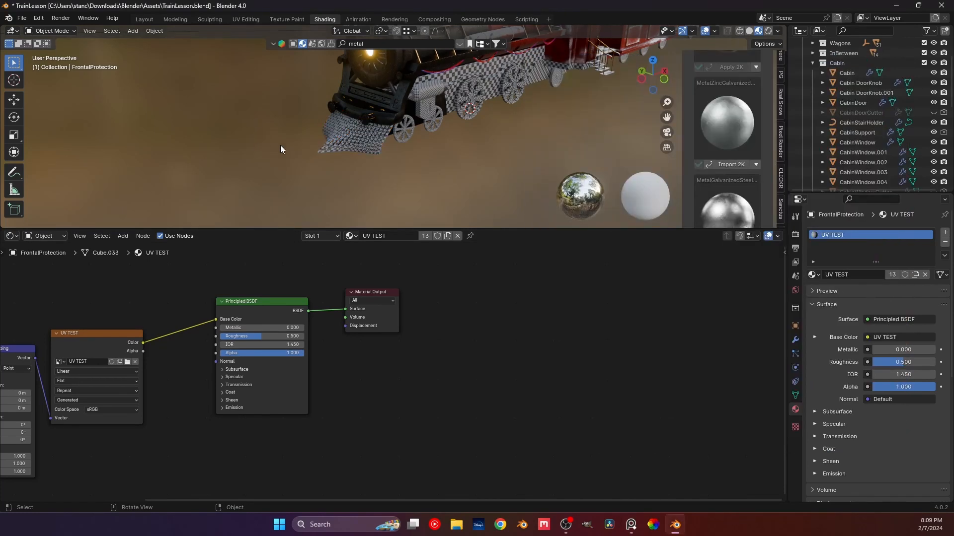
Try the red MetalCladdingFrame002_2K.001 material on the front protection grille.
{"action": "middle_click_drag", "start_coordinate": [281, 145], "coordinate": [296, 183]}
{"action": "left_click", "coordinate": [341, 131]}
{"action": "left_click", "coordinate": [351, 235]}
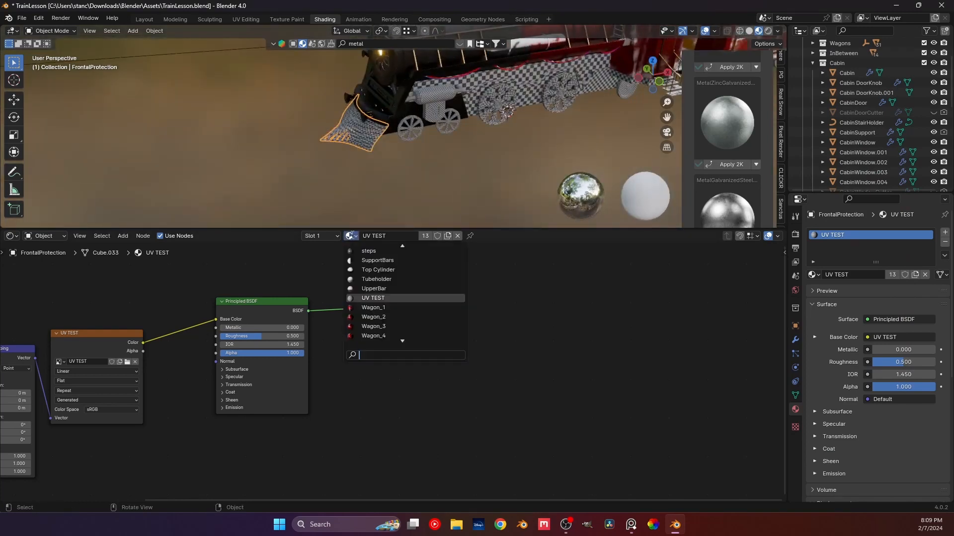
{"action": "type", "text": "meta"}
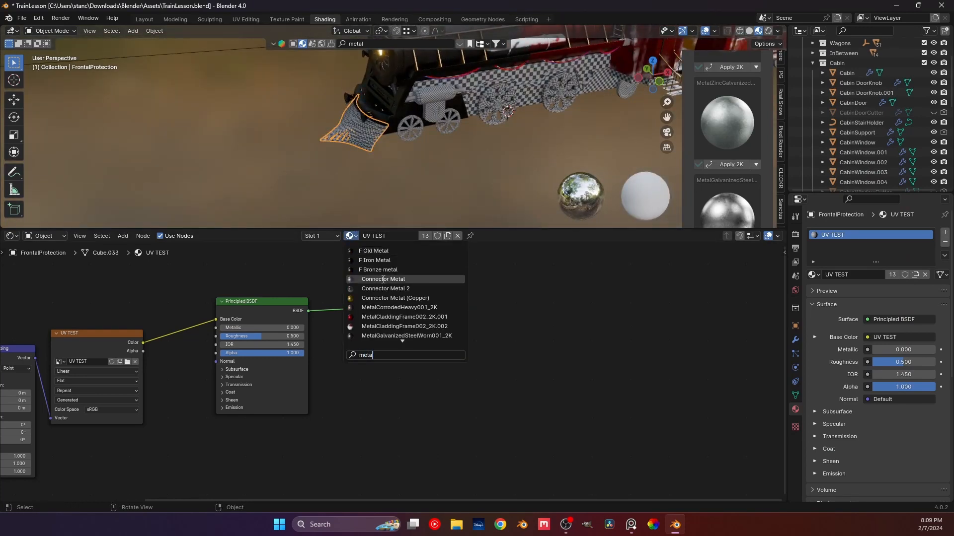
{"action": "left_click", "coordinate": [413, 317]}
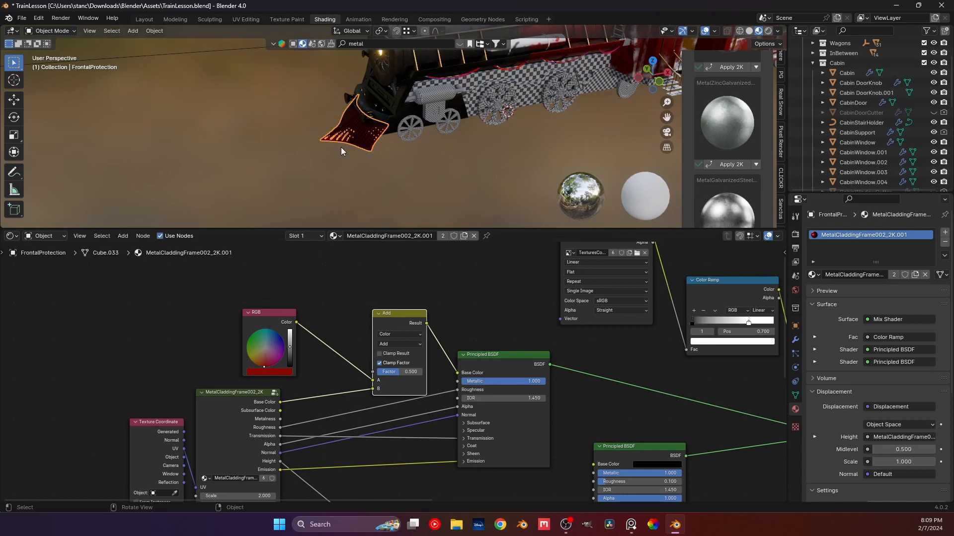
{"action": "mouse_move", "coordinate": [341, 147]}
{"action": "middle_mouse_down"}
{"action": "mouse_move", "coordinate": [285, 127]}
{"action": "mouse_move", "coordinate": [394, 143]}
{"action": "mouse_move", "coordinate": [277, 123]}
{"action": "mouse_move", "coordinate": [299, 150]}
{"action": "mouse_move", "coordinate": [491, 142]}
{"action": "mouse_move", "coordinate": [338, 145]}
{"action": "mouse_move", "coordinate": [338, 134]}
{"action": "middle_mouse_up"}
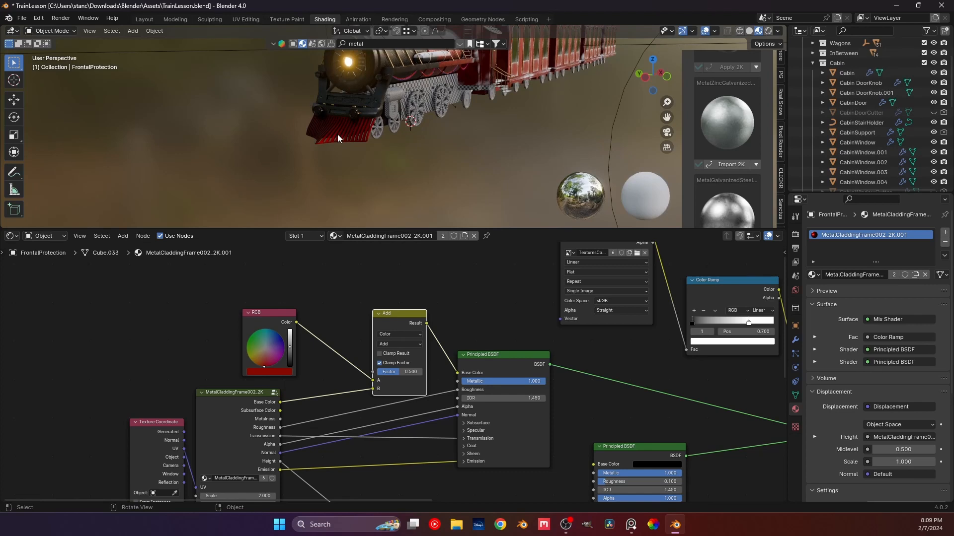
Try GoldMaterial on the front protection grille and check it against the train's front.
{"action": "left_click", "coordinate": [341, 237]}
{"action": "type", "text": "gol"}
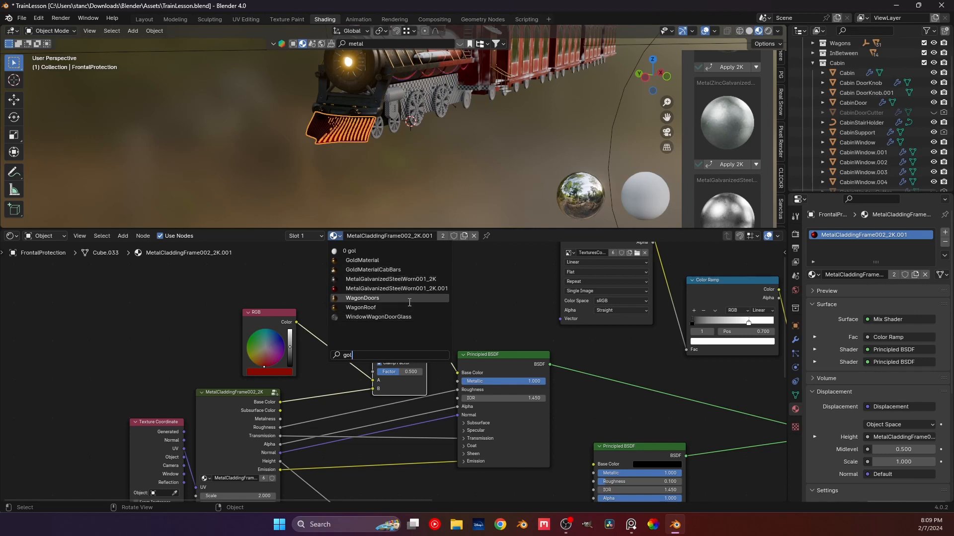
{"action": "left_click", "coordinate": [396, 261]}
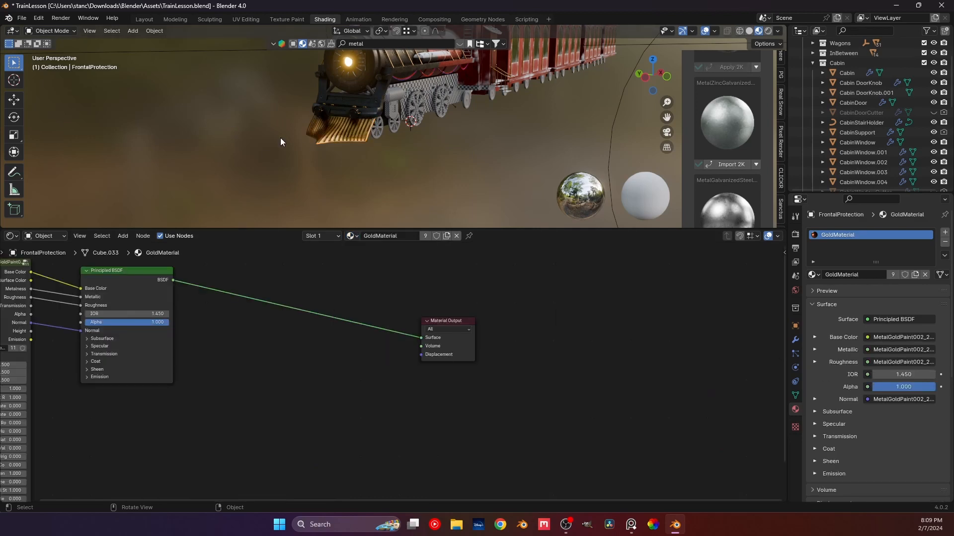
{"action": "middle_click_drag", "start_coordinate": [280, 138], "coordinate": [351, 134]}
Assign the existing Buffers material to the front protection grille.
{"action": "left_click", "coordinate": [351, 134]}
{"action": "left_click", "coordinate": [356, 235]}
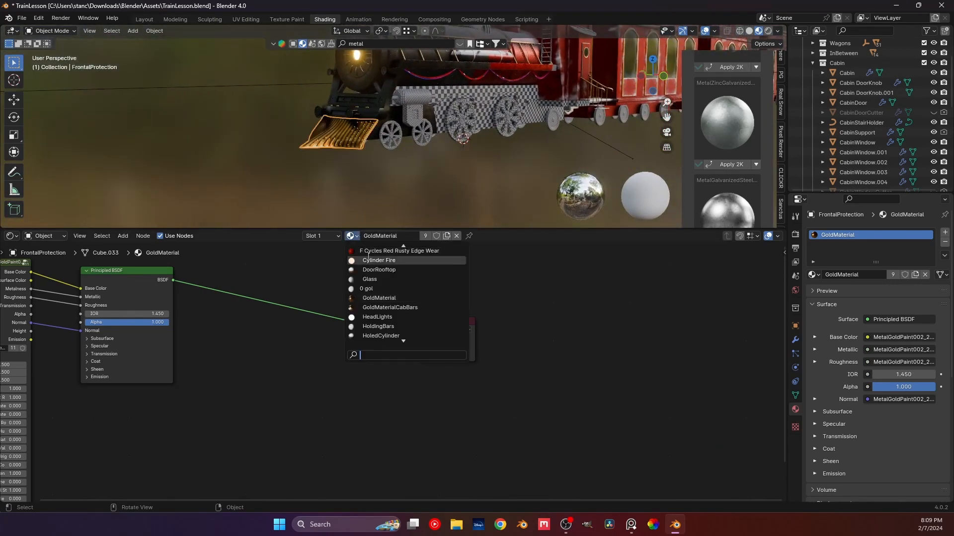
{"action": "scroll", "coordinate": [402, 328], "scroll_direction": "up", "scroll_amount": 5}
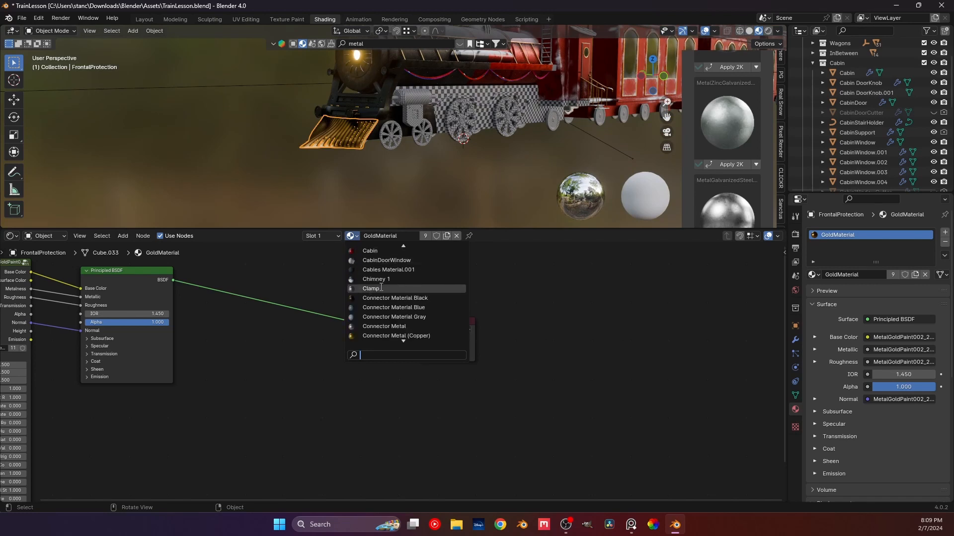
{"action": "scroll", "coordinate": [382, 287], "scroll_direction": "up", "scroll_amount": 1}
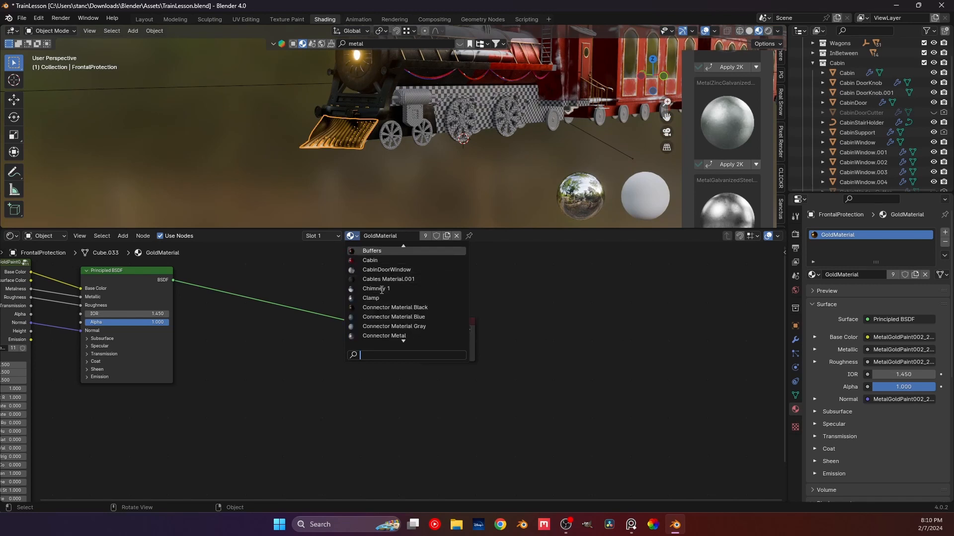
{"action": "scroll", "coordinate": [385, 298], "scroll_direction": "up", "scroll_amount": 6}
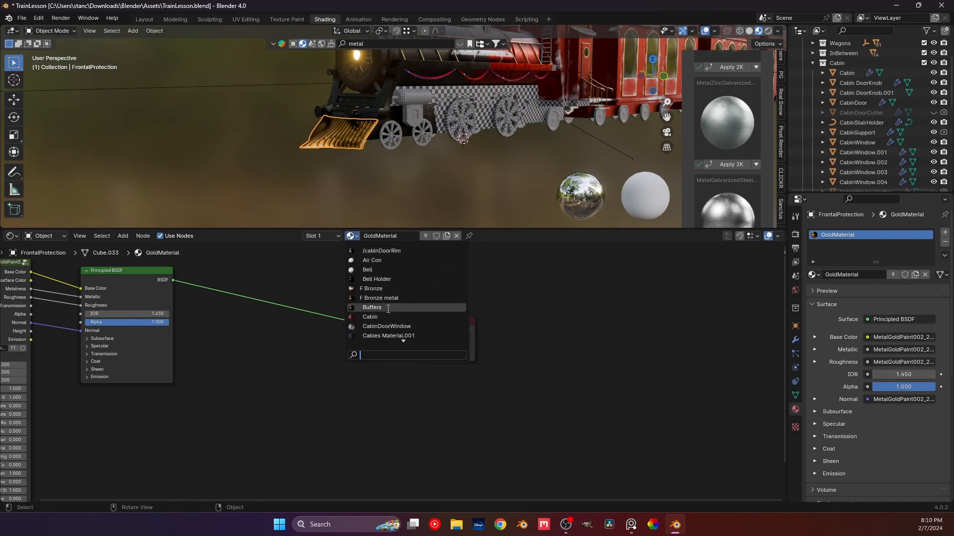
{"action": "left_click", "coordinate": [389, 308]}
{"action": "middle_click_drag", "start_coordinate": [269, 155], "coordinate": [309, 128]}
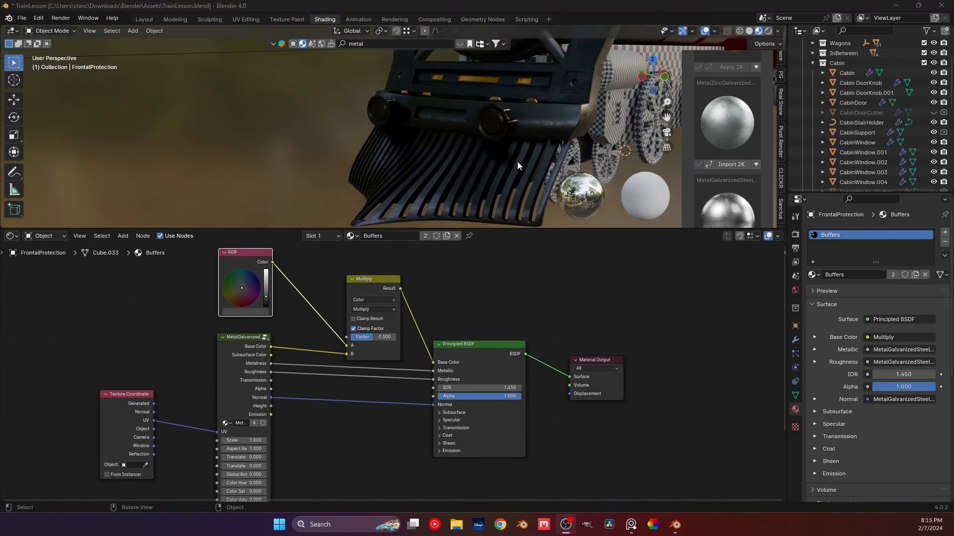
Examine the darkened front grille and the wheels and side parts that still carry the UV test texture.
{"action": "middle_click_drag", "start_coordinate": [517, 162], "coordinate": [361, 159]}
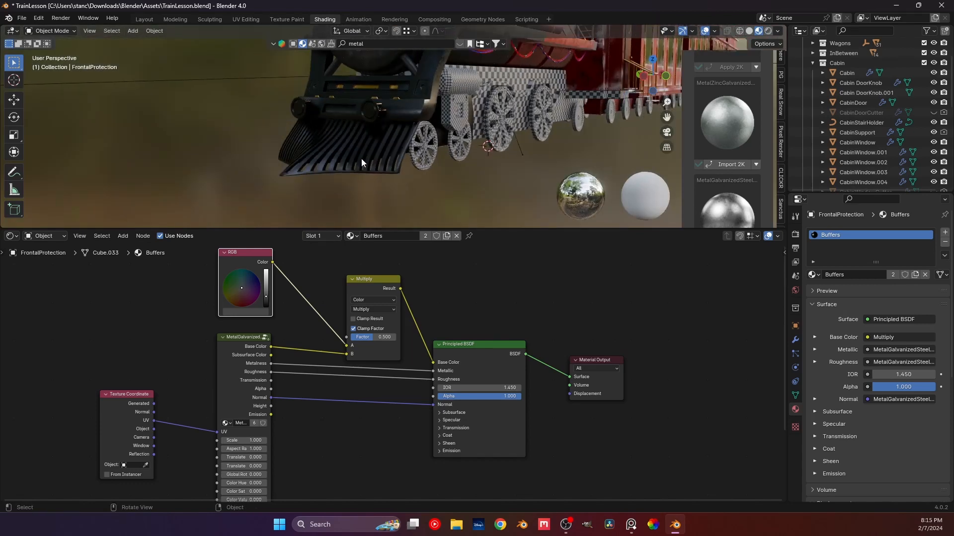
{"action": "scroll", "coordinate": [362, 159], "scroll_direction": "up", "scroll_amount": 3}
{"action": "middle_click_drag", "start_coordinate": [421, 151], "coordinate": [378, 169], "text": "shift"}
{"action": "scroll", "coordinate": [454, 126], "scroll_direction": "up", "scroll_amount": 3}
{"action": "scroll", "coordinate": [371, 136], "scroll_direction": "down", "scroll_amount": 1}
{"action": "scroll", "coordinate": [377, 168], "scroll_direction": "down", "scroll_amount": 5}
{"action": "middle_click_drag", "start_coordinate": [393, 127], "coordinate": [332, 125]}
{"action": "scroll", "coordinate": [358, 151], "scroll_direction": "up", "scroll_amount": 3}
{"action": "middle_click_drag", "start_coordinate": [399, 159], "coordinate": [406, 121], "text": "shift"}
{"action": "scroll", "coordinate": [365, 133], "scroll_direction": "up", "scroll_amount": 2}
{"action": "scroll", "coordinate": [403, 143], "scroll_direction": "up", "scroll_amount": 1}
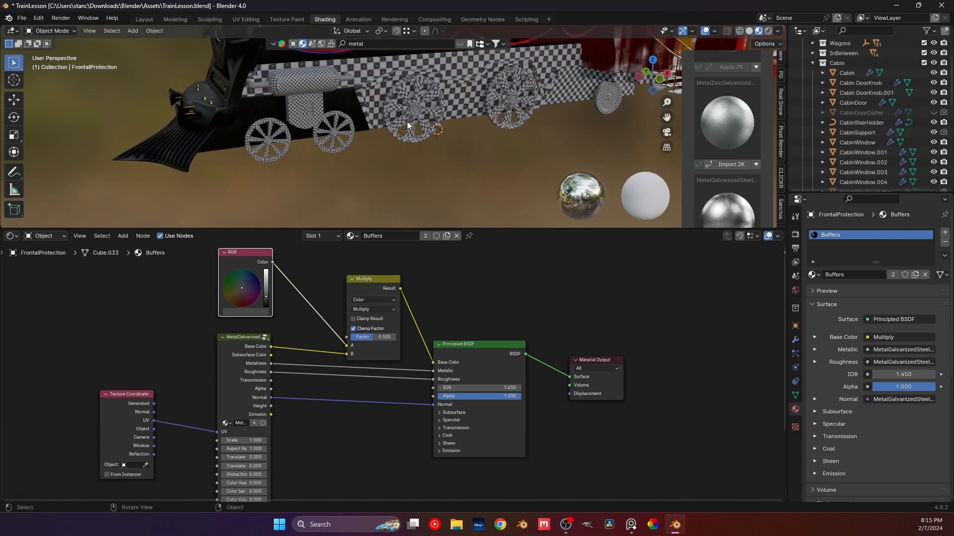
{"action": "scroll", "coordinate": [407, 121], "scroll_direction": "down", "scroll_amount": 3}
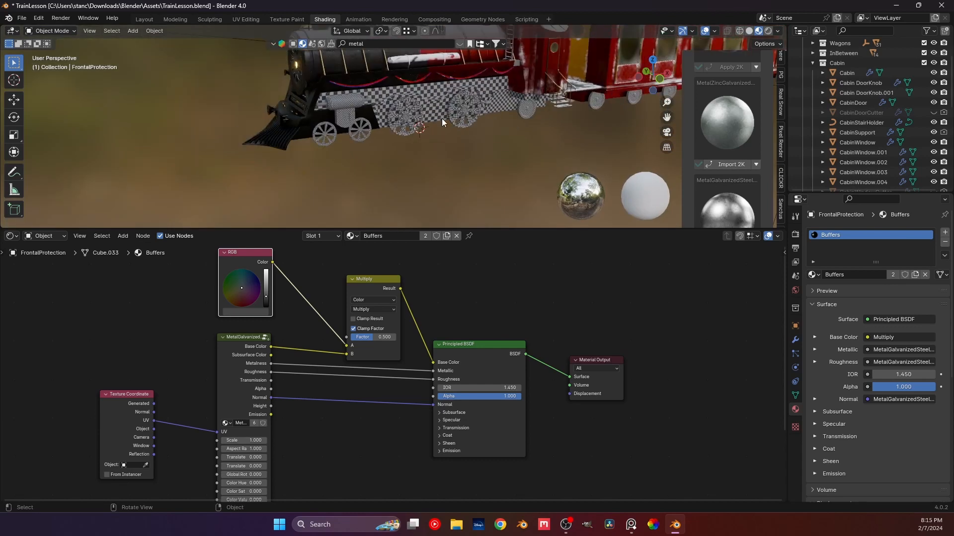
{"action": "middle_click_drag", "start_coordinate": [452, 118], "coordinate": [291, 144]}
{"action": "scroll", "coordinate": [407, 112], "scroll_direction": "up", "scroll_amount": 3}
Select the cabin's rear wheels and examine the wheel colours in the train images on the reference board.
{"action": "left_click", "coordinate": [407, 113]}
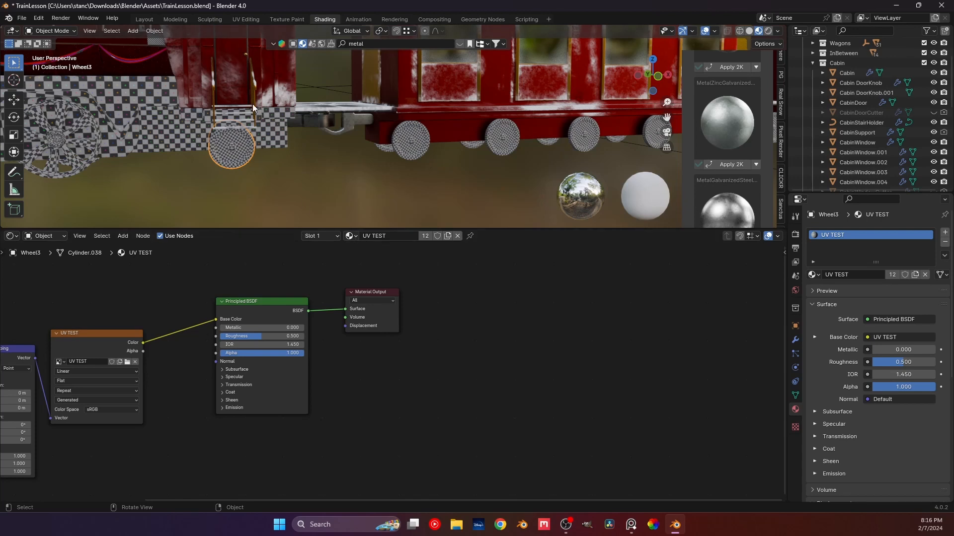
{"action": "middle_click_drag", "start_coordinate": [253, 104], "coordinate": [323, 220]}
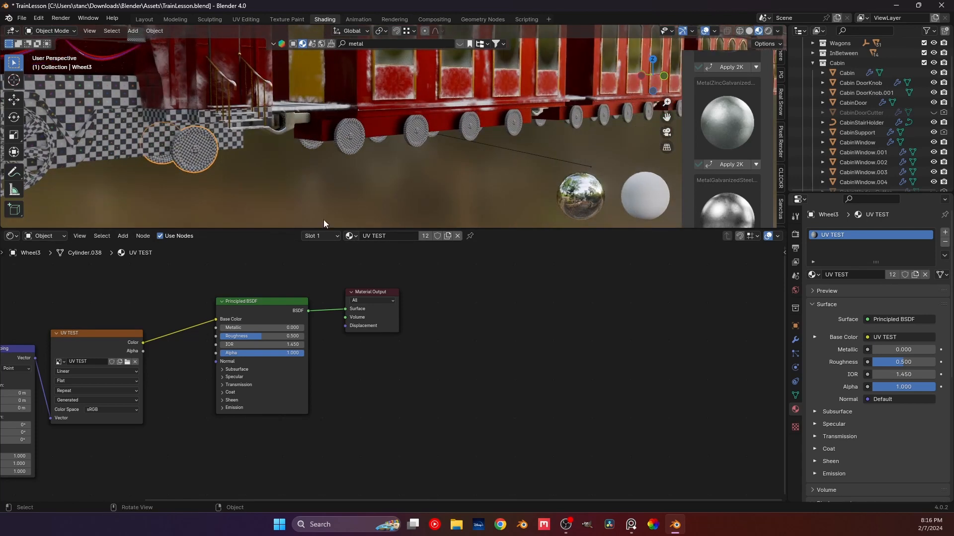
{"action": "left_click", "coordinate": [630, 525]}
{"action": "scroll", "coordinate": [621, 312], "scroll_direction": "up", "scroll_amount": 5}
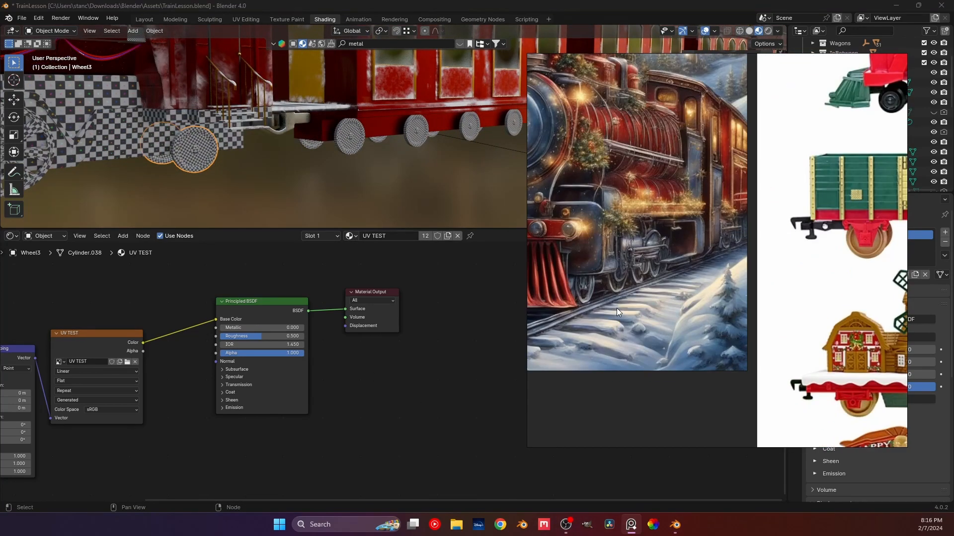
{"action": "middle_click_drag", "start_coordinate": [876, 262], "coordinate": [596, 275]}
{"action": "middle_click_drag", "start_coordinate": [645, 118], "coordinate": [662, 443]}
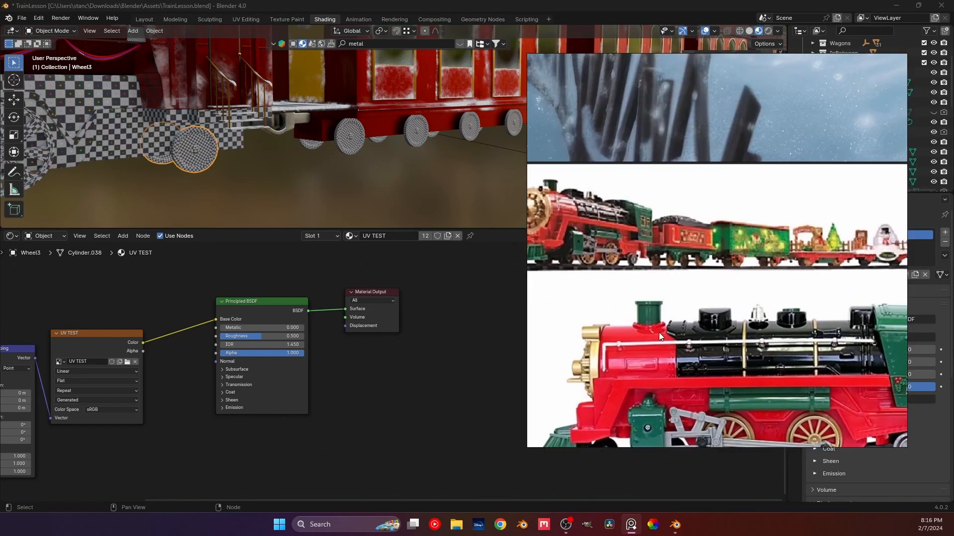
{"action": "scroll", "coordinate": [617, 303], "scroll_direction": "up", "scroll_amount": 4}
{"action": "middle_click_drag", "start_coordinate": [601, 223], "coordinate": [637, 243]}
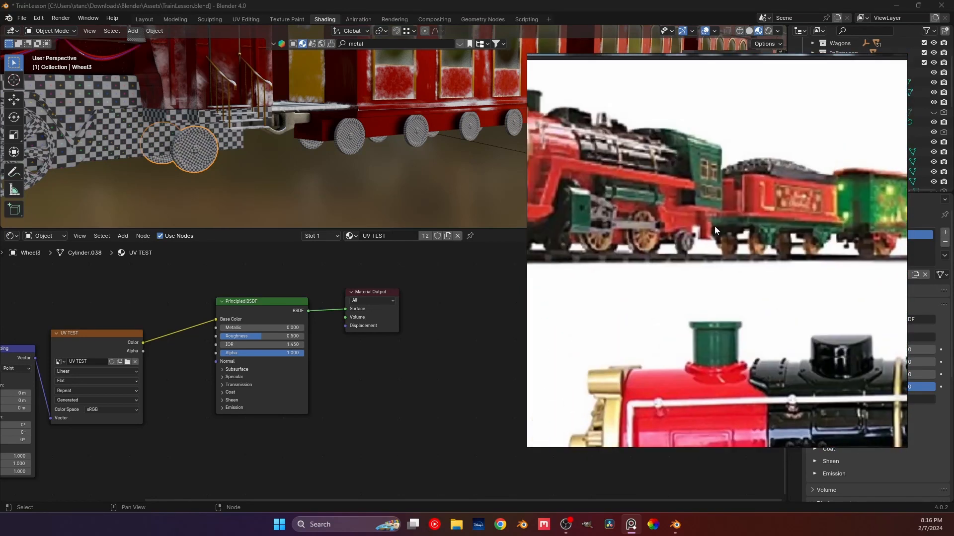
{"action": "left_click", "coordinate": [348, 164]}
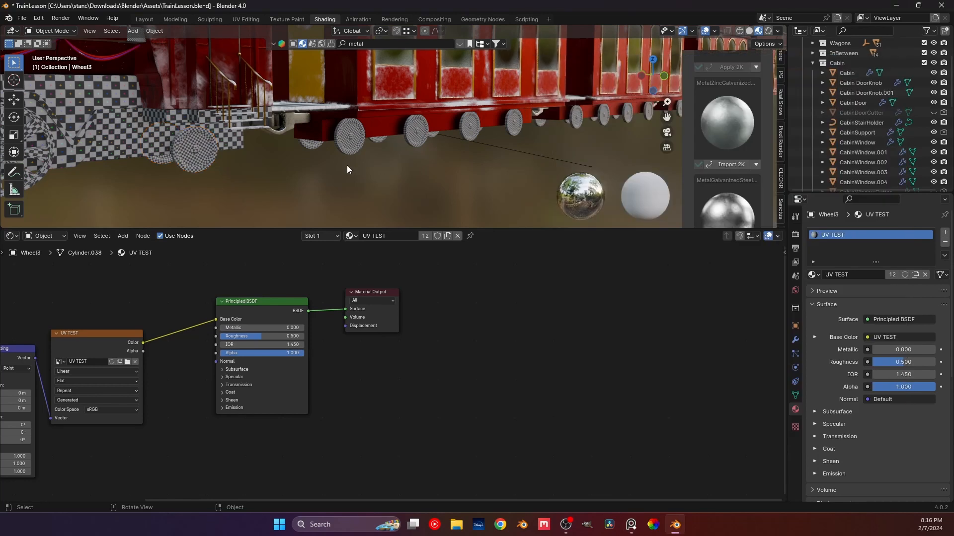
Assign the existing Buffers material to the cabin's rear wheels and check them against the wagon wheels.
{"action": "middle_click_drag", "start_coordinate": [347, 165], "coordinate": [363, 131]}
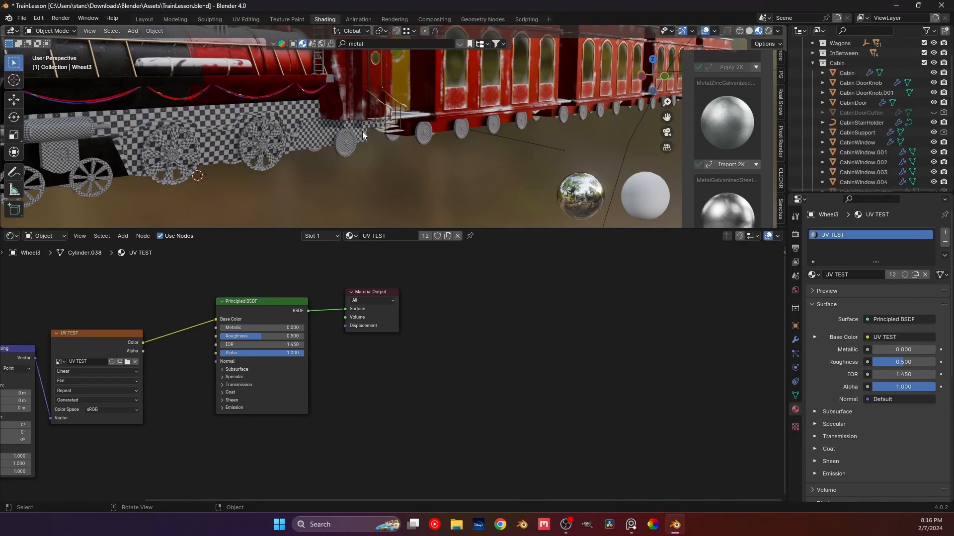
{"action": "left_click", "coordinate": [334, 149]}
{"action": "left_click", "coordinate": [350, 236]}
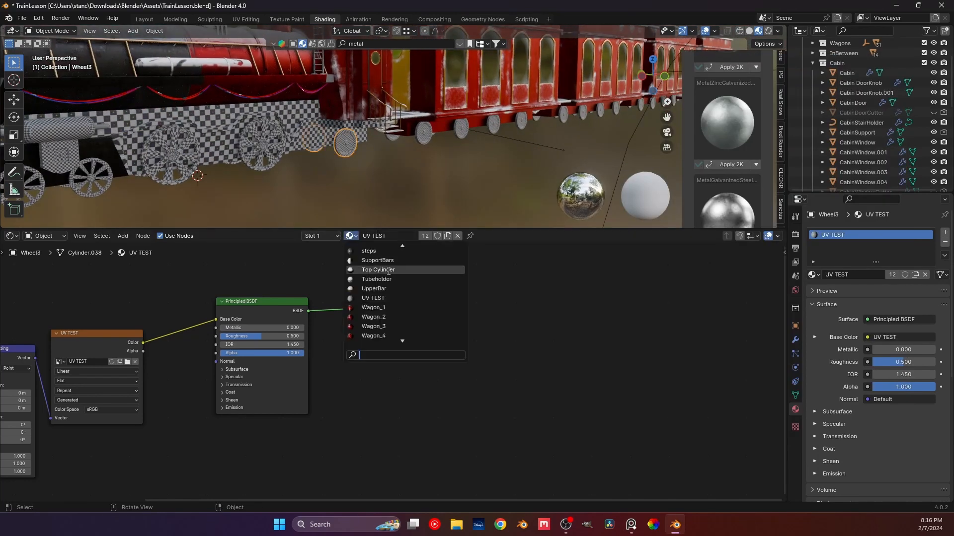
{"action": "type", "text": "buu"}
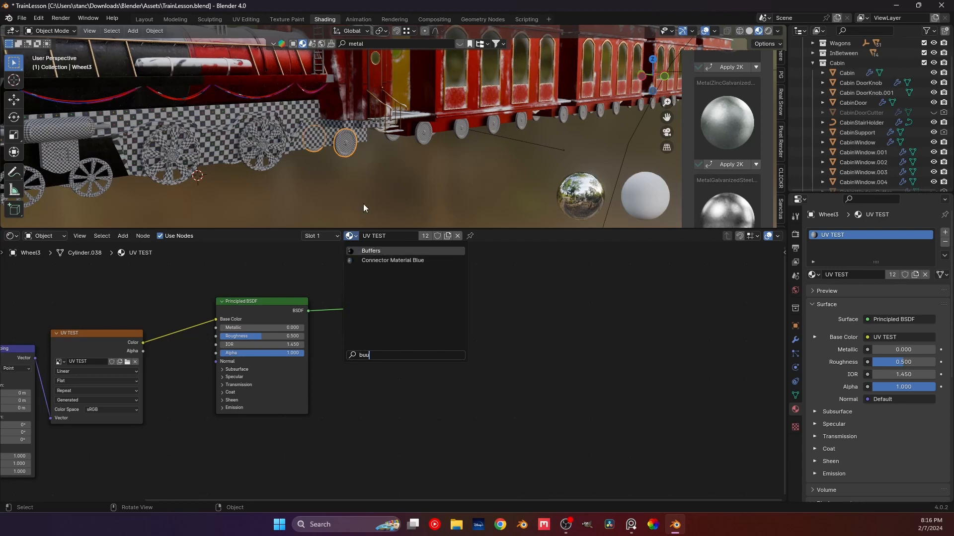
{"action": "key", "text": "Return"}
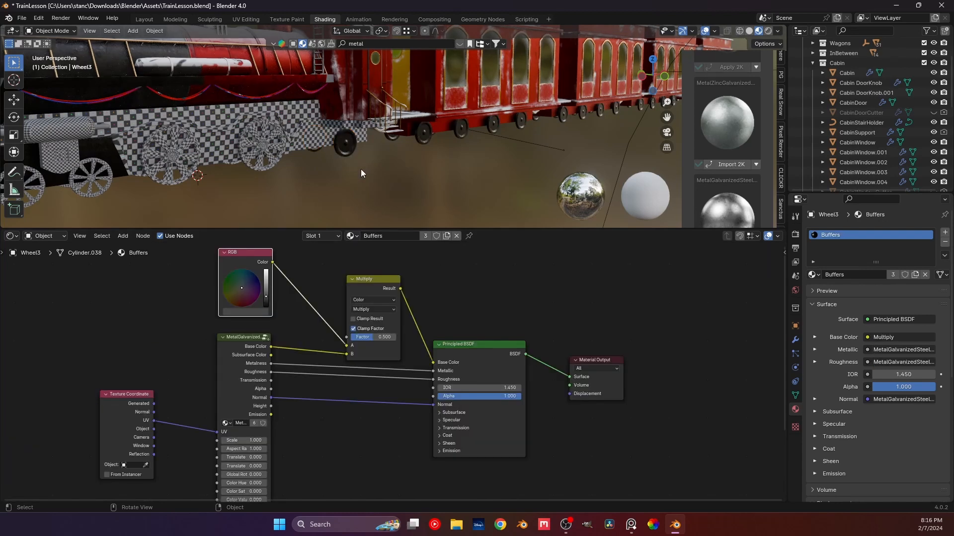
{"action": "scroll", "coordinate": [360, 172], "scroll_direction": "up", "scroll_amount": 5}
{"action": "middle_click_drag", "start_coordinate": [360, 173], "coordinate": [383, 142]}
{"action": "scroll", "coordinate": [345, 168], "scroll_direction": "down", "scroll_amount": 8}
{"action": "scroll", "coordinate": [378, 139], "scroll_direction": "up", "scroll_amount": 6}
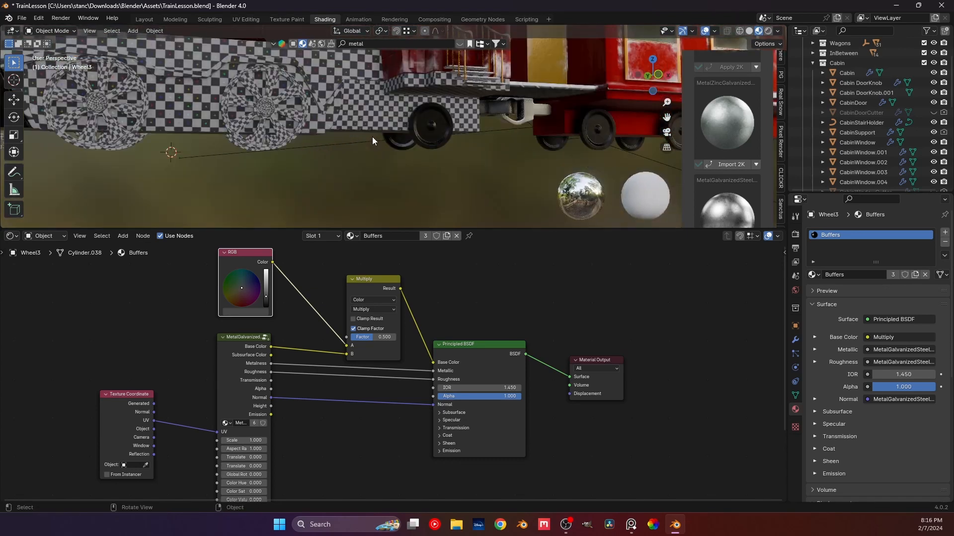
Try to assign an existing gold material to the large spoked wheels under the engine.
{"action": "left_click", "coordinate": [307, 101]}
{"action": "left_click", "coordinate": [350, 235]}
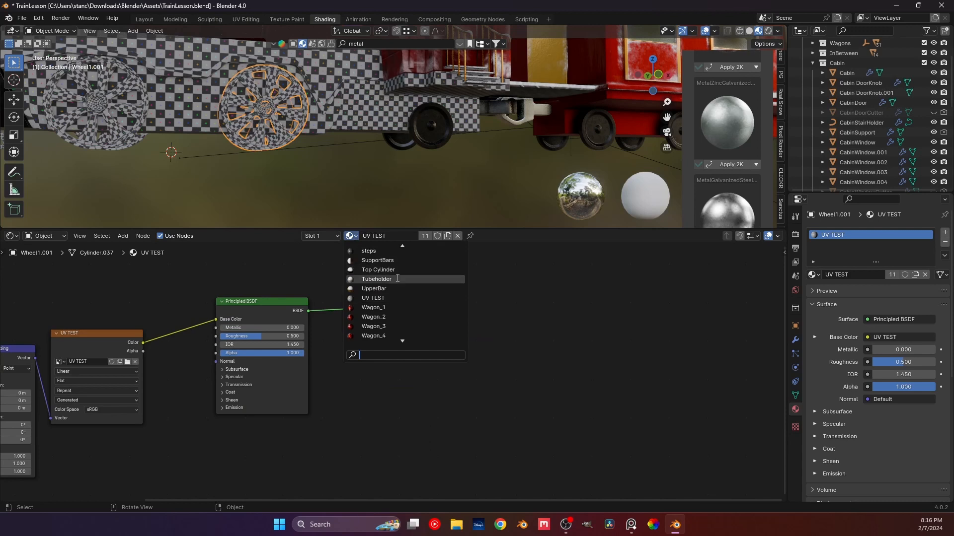
{"action": "type", "text": "gol"}
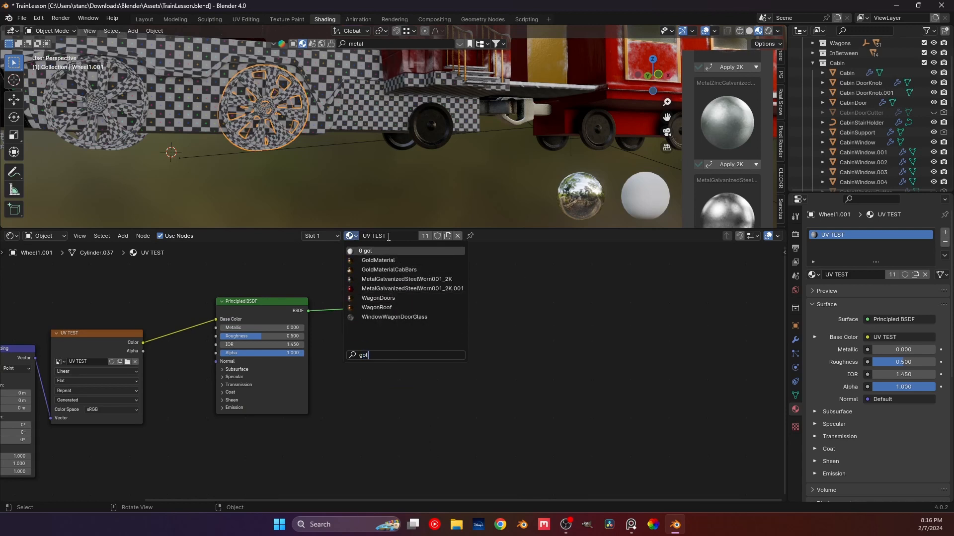
{"action": "key", "text": "Return"}
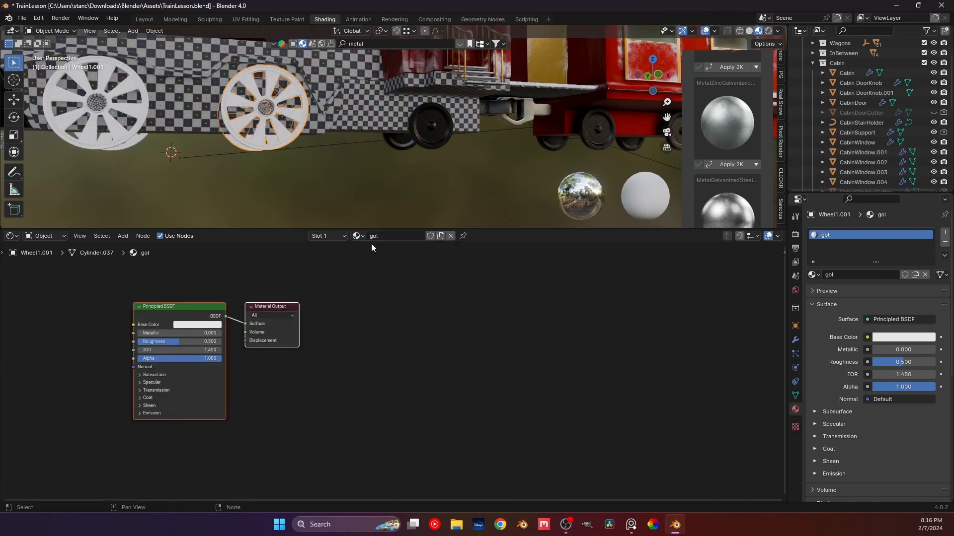
Try the Bronze metal material on the large spoked wheels and check it close up and from afar.
{"action": "left_click", "coordinate": [358, 236]}
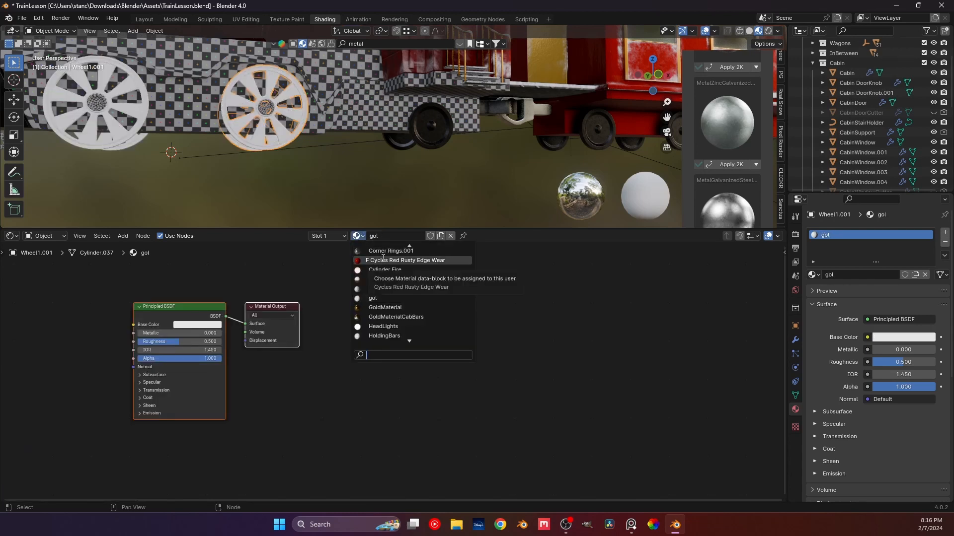
{"action": "type", "text": "br"}
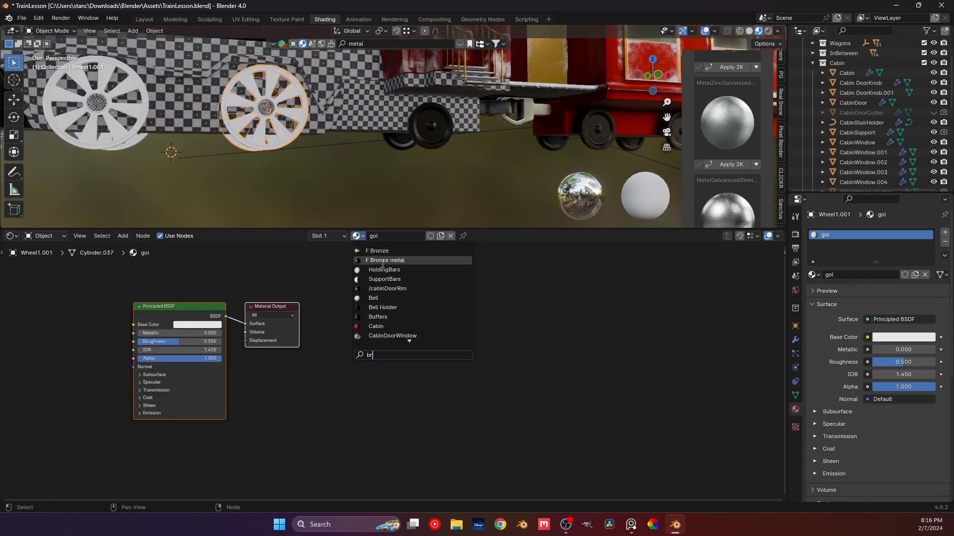
{"action": "left_click", "coordinate": [382, 261]}
{"action": "middle_click_drag", "start_coordinate": [338, 163], "coordinate": [355, 133]}
{"action": "scroll", "coordinate": [355, 133], "scroll_direction": "down", "scroll_amount": 5}
{"action": "scroll", "coordinate": [344, 130], "scroll_direction": "up", "scroll_amount": 8}
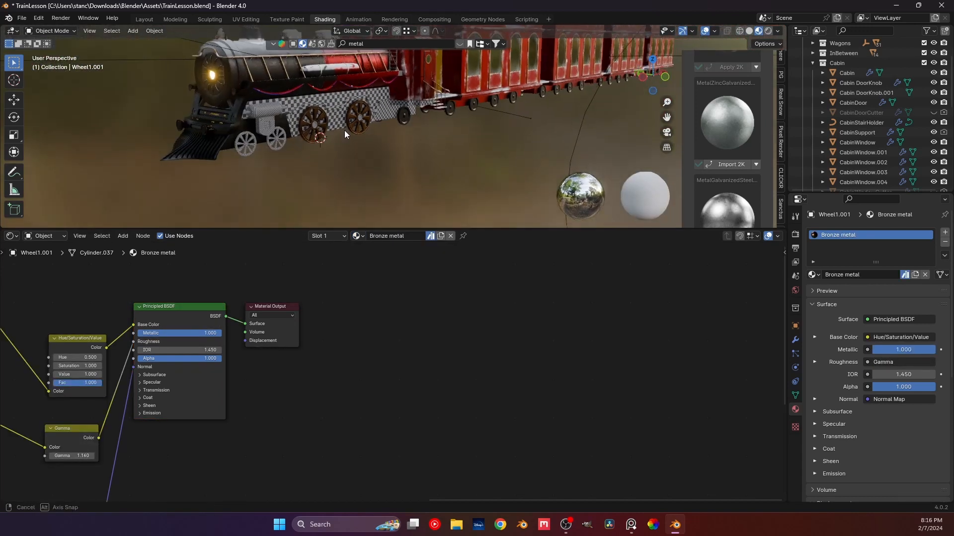
{"action": "scroll", "coordinate": [328, 129], "scroll_direction": "down", "scroll_amount": 8}
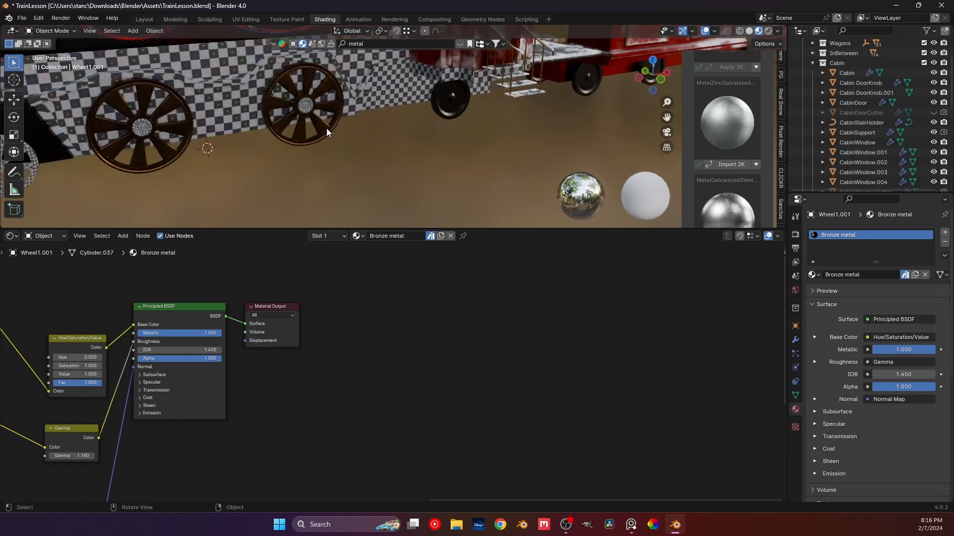
{"action": "scroll", "coordinate": [368, 124], "scroll_direction": "up", "scroll_amount": 5}
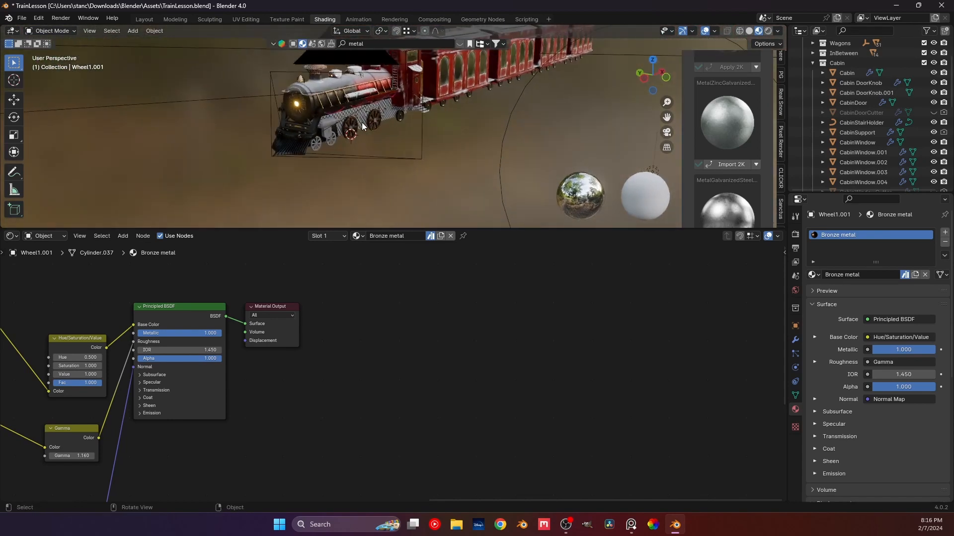
Assign the existing GoldMaterial to the large spoked wheels under the engine.
{"action": "left_click", "coordinate": [365, 130]}
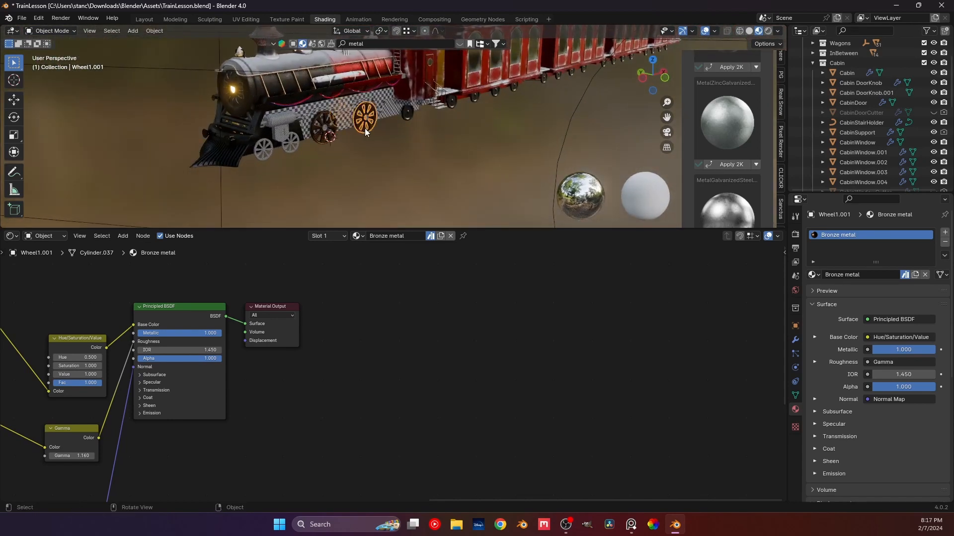
{"action": "left_click", "coordinate": [361, 236]}
{"action": "type", "text": "gol"}
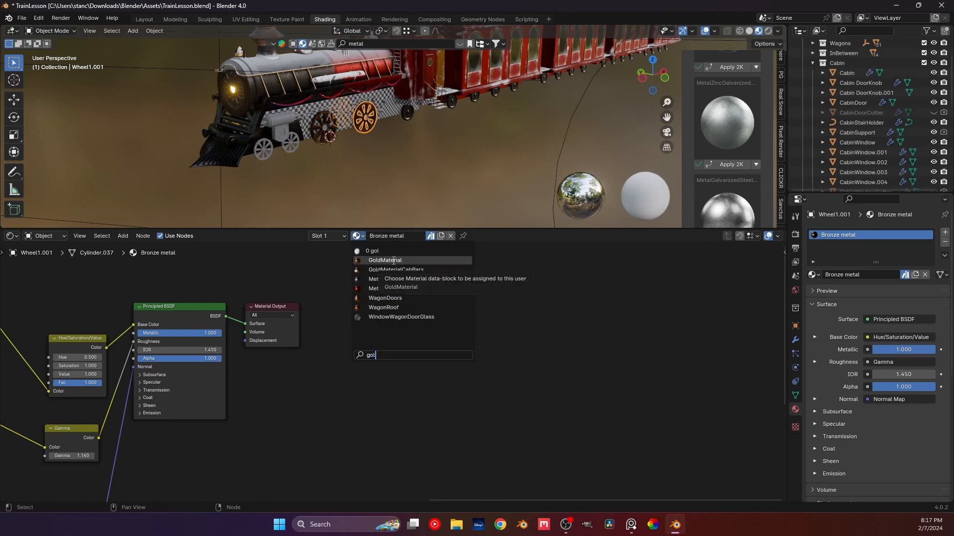
{"action": "left_click", "coordinate": [394, 260]}
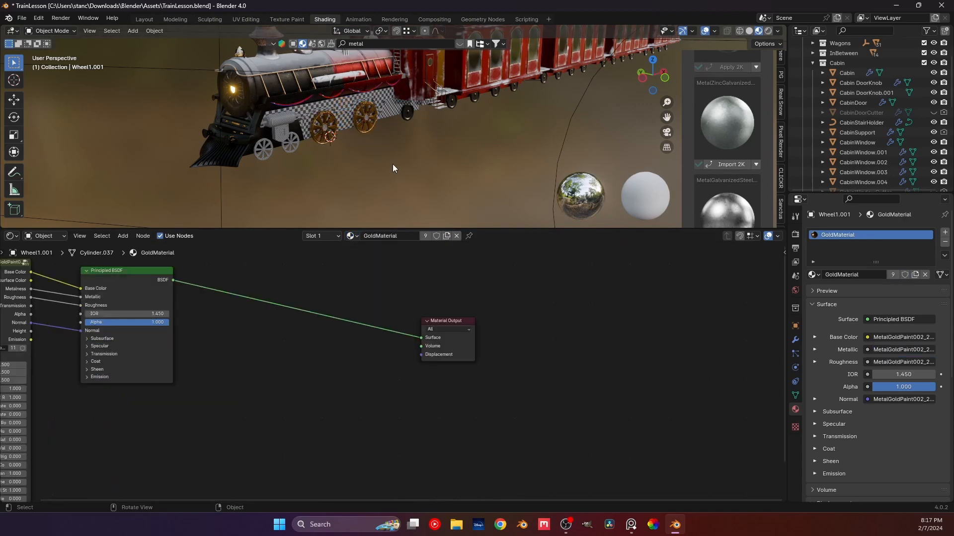
{"action": "mouse_move", "coordinate": [393, 164]}
{"action": "middle_mouse_down"}
{"action": "mouse_move", "coordinate": [378, 163]}
{"action": "mouse_move", "coordinate": [397, 158]}
{"action": "middle_mouse_up"}
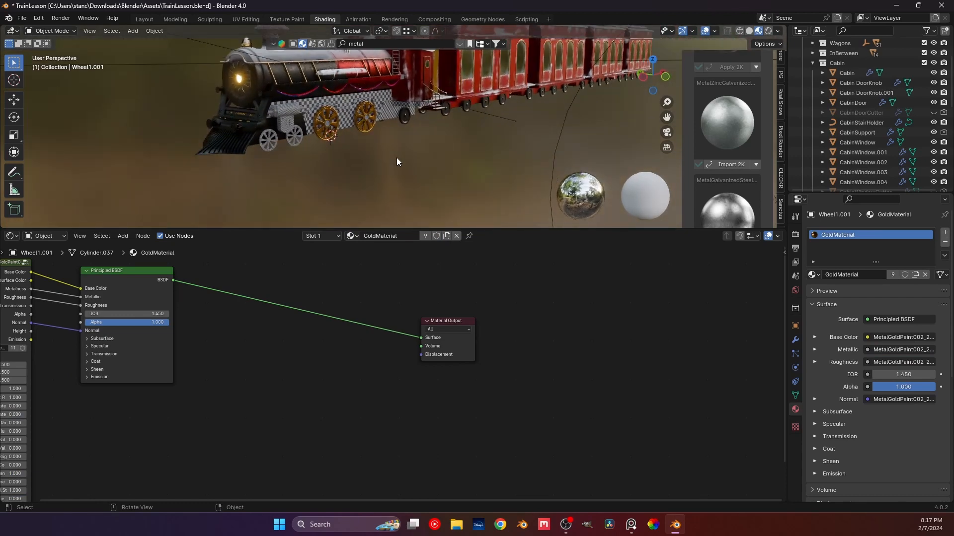
Make a separate copy of GoldMaterial for the large spoked wheels and set its Color Saturation to -2.200.
{"action": "left_click", "coordinate": [422, 237]}
{"action": "middle_click_drag", "start_coordinate": [118, 362], "coordinate": [416, 339]}
{"action": "scroll", "coordinate": [289, 438], "scroll_direction": "up", "scroll_amount": 1}
{"action": "middle_click_drag", "start_coordinate": [289, 441], "coordinate": [291, 371]}
{"action": "scroll", "coordinate": [291, 371], "scroll_direction": "up", "scroll_amount": 2}
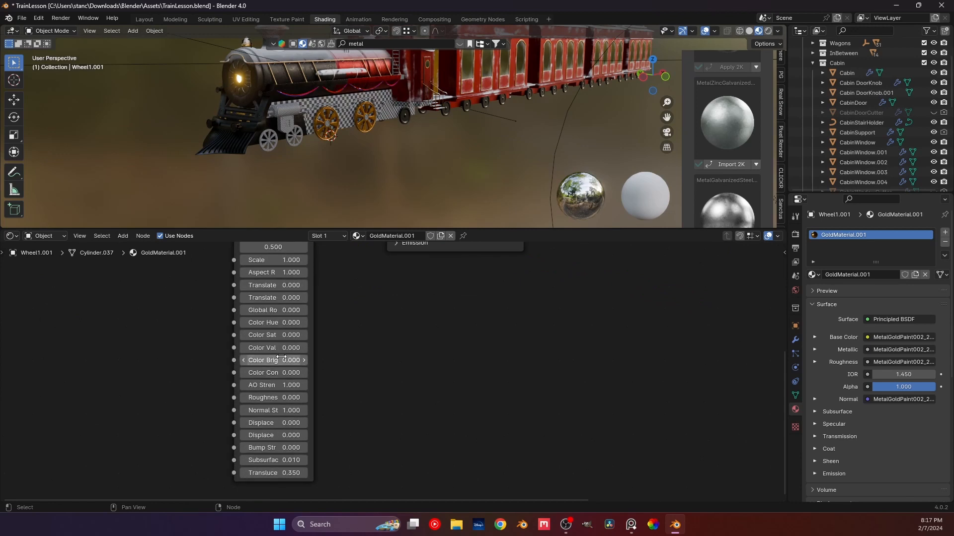
{"action": "mouse_move", "coordinate": [254, 372]}
{"action": "left_mouse_down"}
{"action": "mouse_move", "coordinate": [238, 371]}
{"action": "mouse_move", "coordinate": [262, 370]}
{"action": "left_mouse_up"}
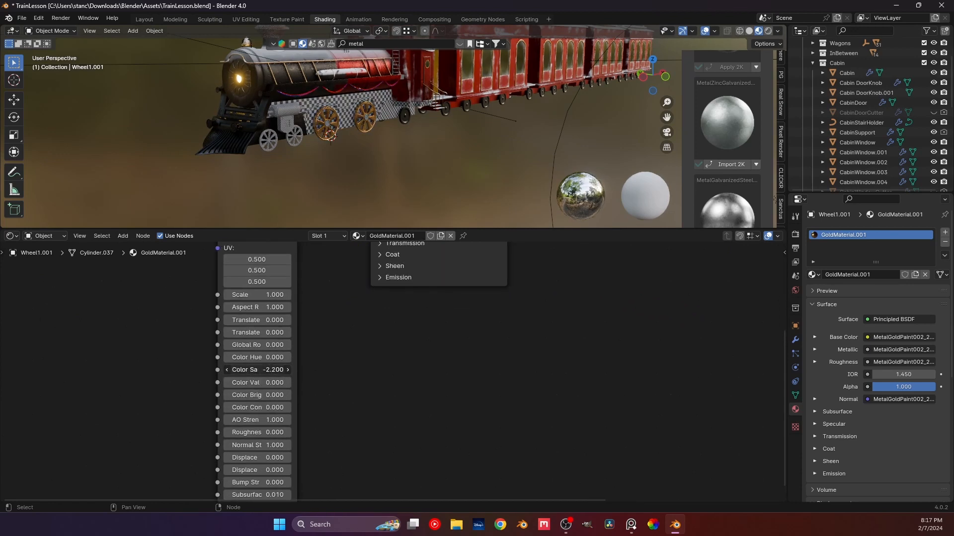
{"action": "scroll", "coordinate": [318, 156], "scroll_direction": "up", "scroll_amount": 4}
{"action": "middle_click_drag", "start_coordinate": [319, 156], "coordinate": [390, 168], "text": "shift"}
{"action": "scroll", "coordinate": [379, 204], "scroll_direction": "up", "scroll_amount": 3}
{"action": "scroll", "coordinate": [338, 202], "scroll_direction": "down", "scroll_amount": 2}
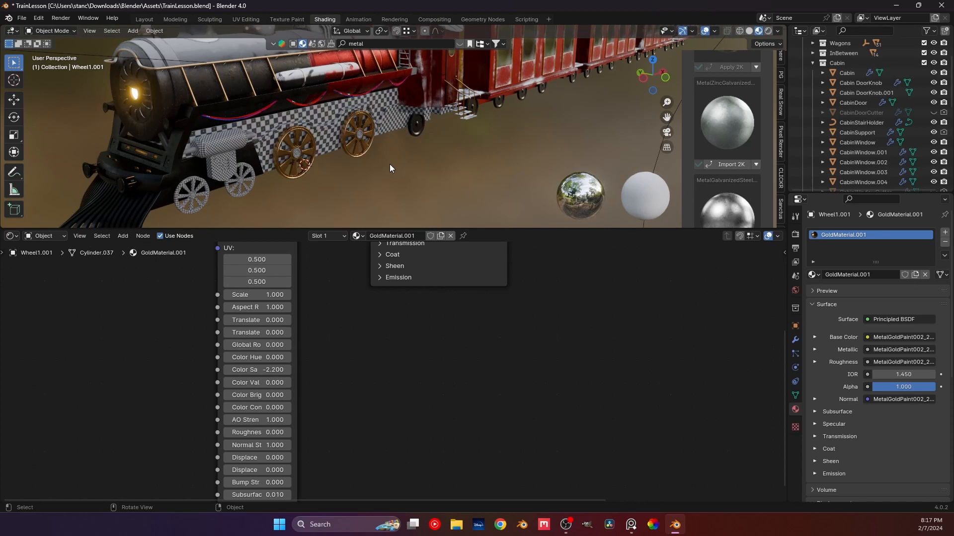
{"action": "scroll", "coordinate": [389, 163], "scroll_direction": "up", "scroll_amount": 3}
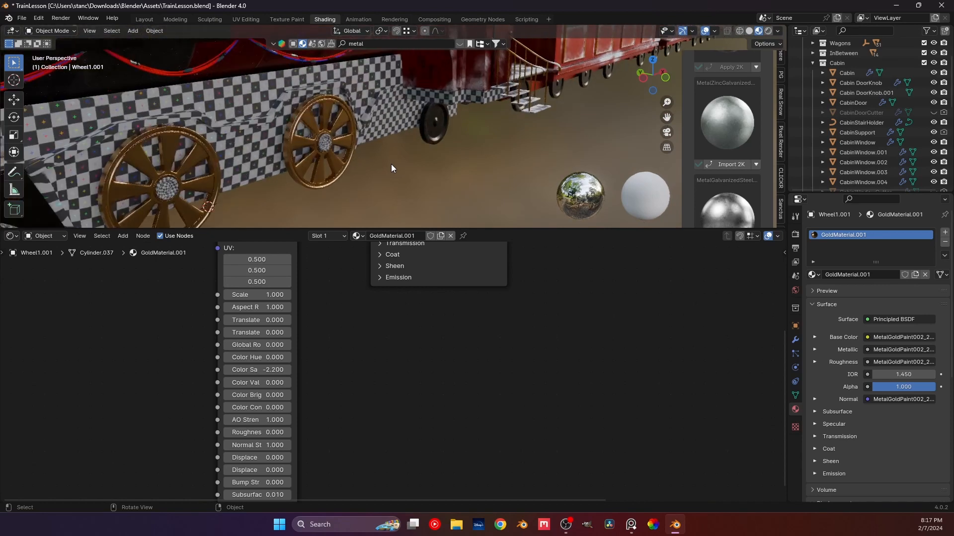
Select the cabin's rear wheels and move the Buffers material's Material Output node far away from the Principled BSDF to make room.
{"action": "left_click", "coordinate": [439, 118]}
{"action": "scroll", "coordinate": [413, 123], "scroll_direction": "up", "scroll_amount": 3}
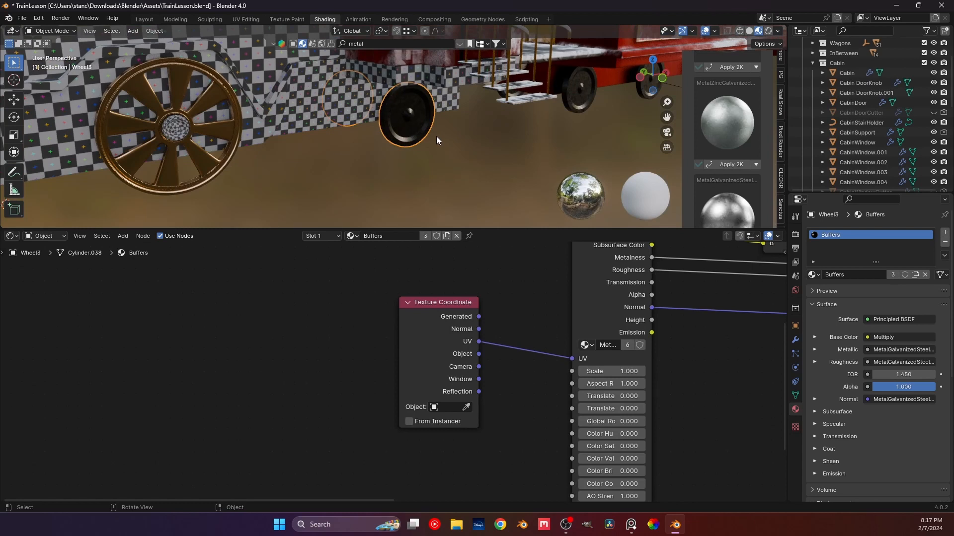
{"action": "scroll", "coordinate": [436, 136], "scroll_direction": "down", "scroll_amount": 1}
{"action": "middle_click_drag", "start_coordinate": [436, 136], "coordinate": [364, 132], "text": "shift"}
{"action": "scroll", "coordinate": [359, 153], "scroll_direction": "up", "scroll_amount": 4}
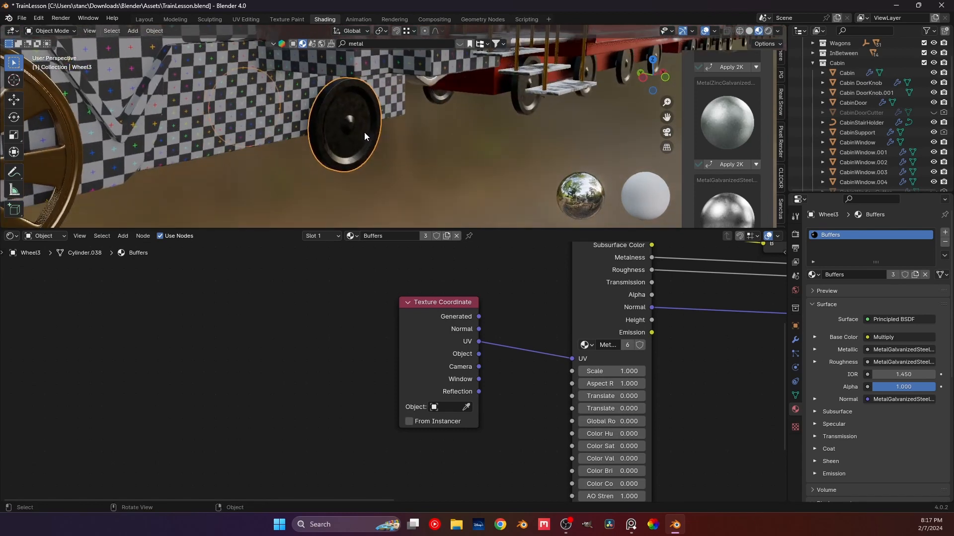
{"action": "scroll", "coordinate": [511, 319], "scroll_direction": "down", "scroll_amount": 5}
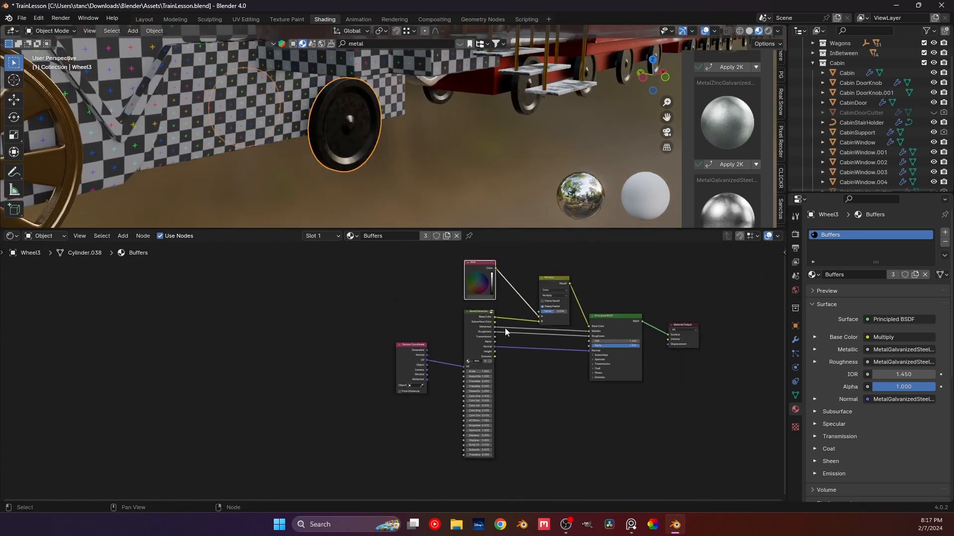
{"action": "left_click_drag", "start_coordinate": [504, 311], "coordinate": [703, 310]}
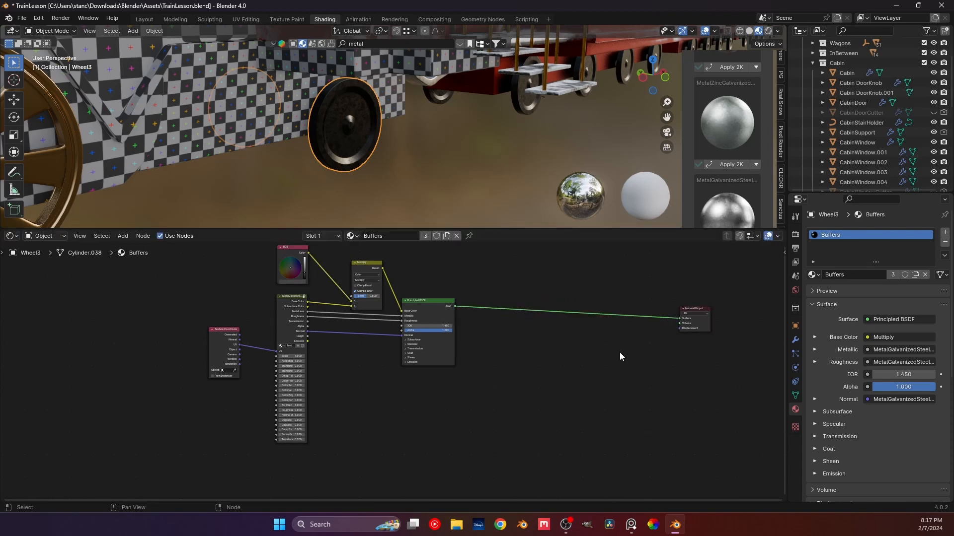
{"action": "left_click_drag", "start_coordinate": [704, 308], "coordinate": [763, 308]}
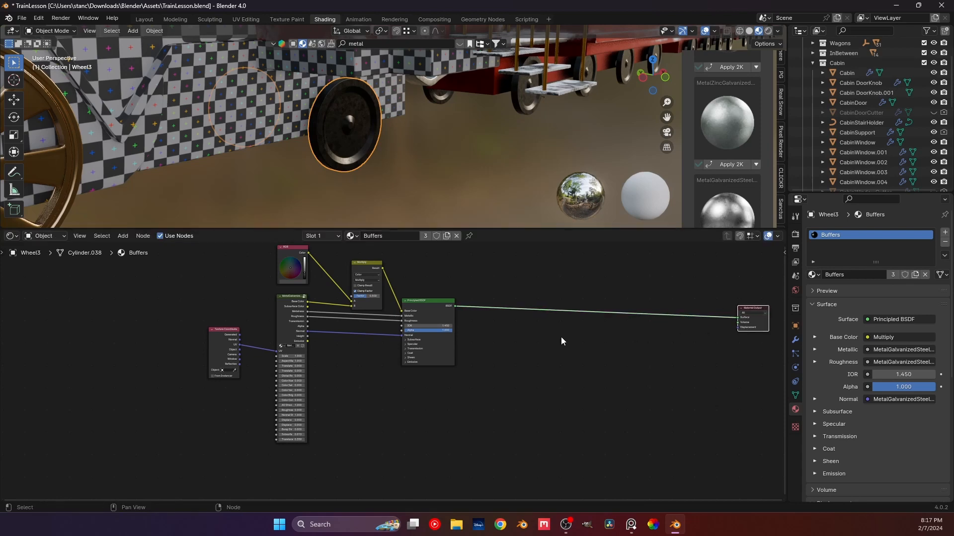
{"action": "left_click", "coordinate": [562, 337]}
{"action": "middle_click_drag", "start_coordinate": [613, 356], "coordinate": [490, 324]}
Insert a Mix Shader node between the Principled BSDF and the Material Output of the Buffers material.
{"action": "key", "text": "shift+a"}
{"action": "left_click", "coordinate": [490, 325]}
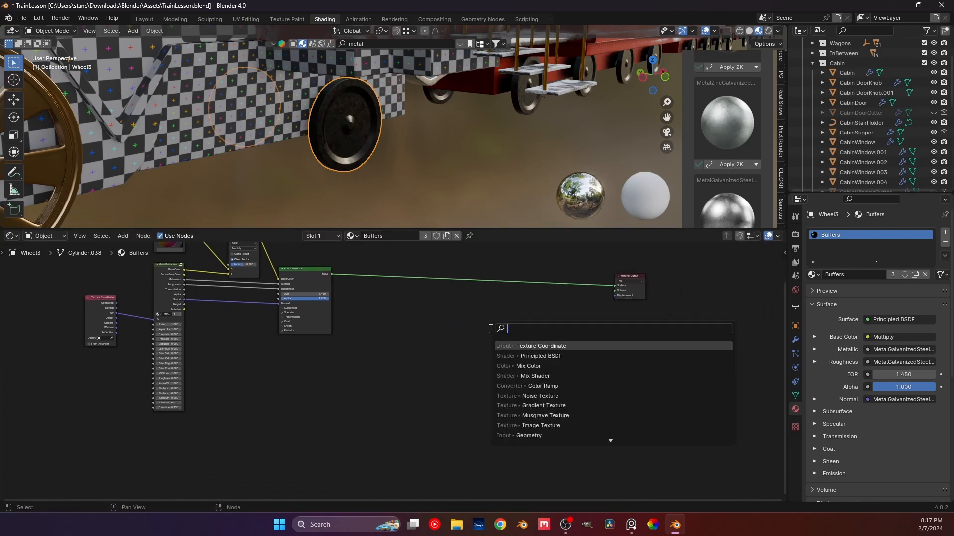
{"action": "type", "text": "i"}
{"action": "key", "text": "BackSpace"}
{"action": "type", "text": "i"}
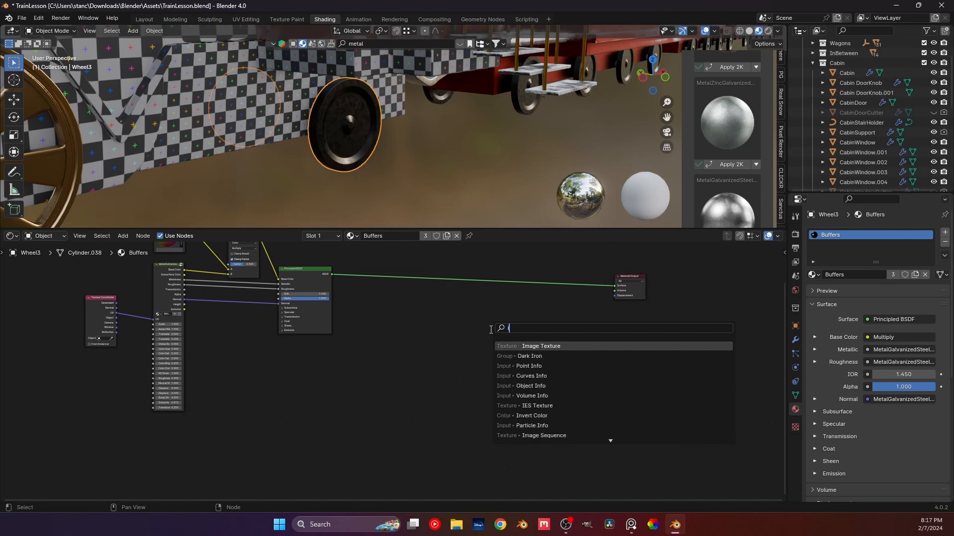
{"action": "key", "text": "BackSpace"}
{"action": "type", "text": "mix"}
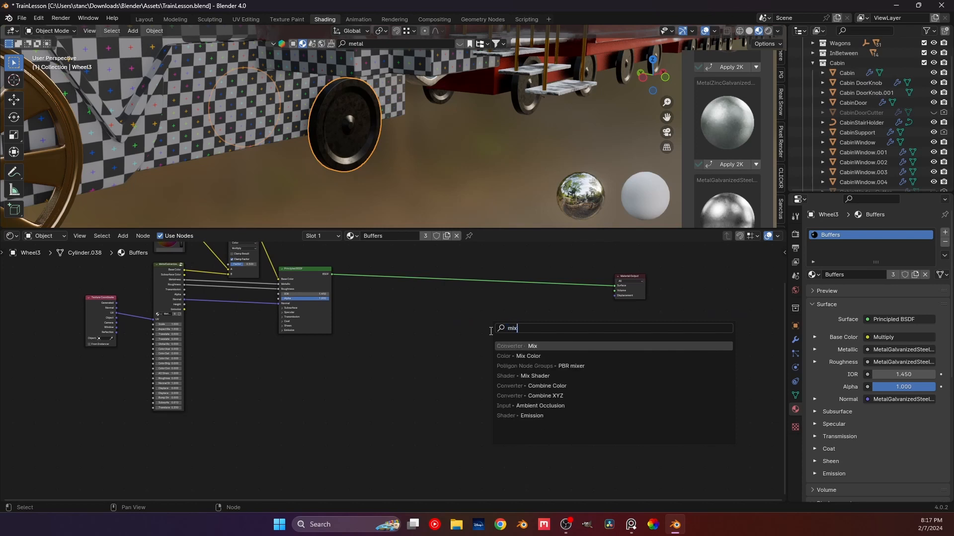
{"action": "left_click", "coordinate": [540, 376]}
{"action": "left_click", "coordinate": [562, 277]}
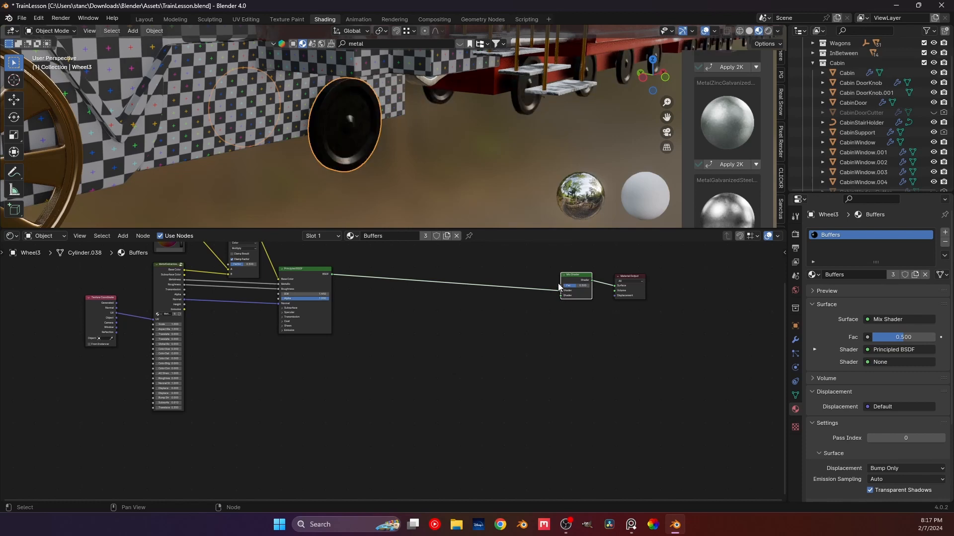
Add a Geometry node above the shader link and connect its Pointiness output to a new Color Ramp's Fac input.
{"action": "middle_click_drag", "start_coordinate": [558, 285], "coordinate": [565, 372]}
{"action": "left_click", "coordinate": [465, 279]}
{"action": "key", "text": "shift+a"}
{"action": "left_click", "coordinate": [419, 298]}
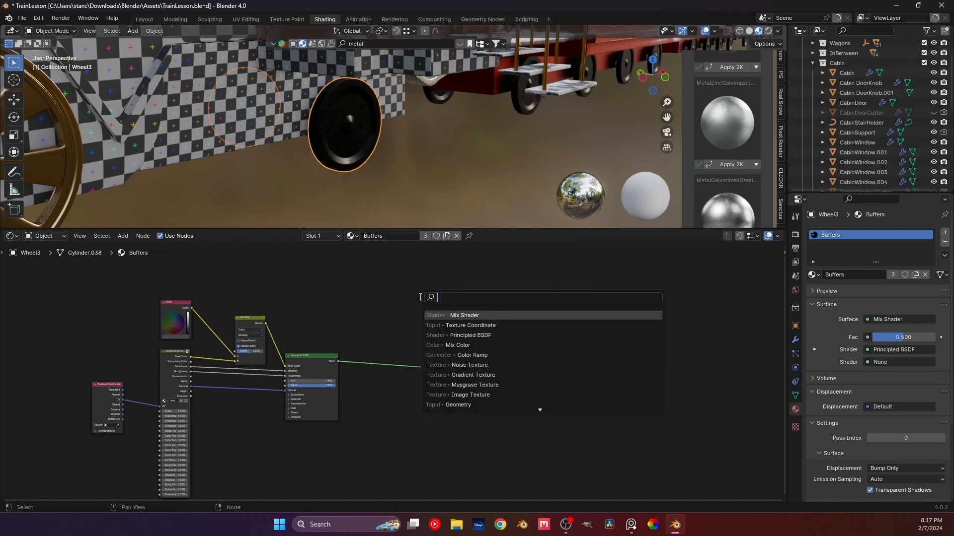
{"action": "type", "text": "ge"}
{"action": "left_click", "coordinate": [439, 316]}
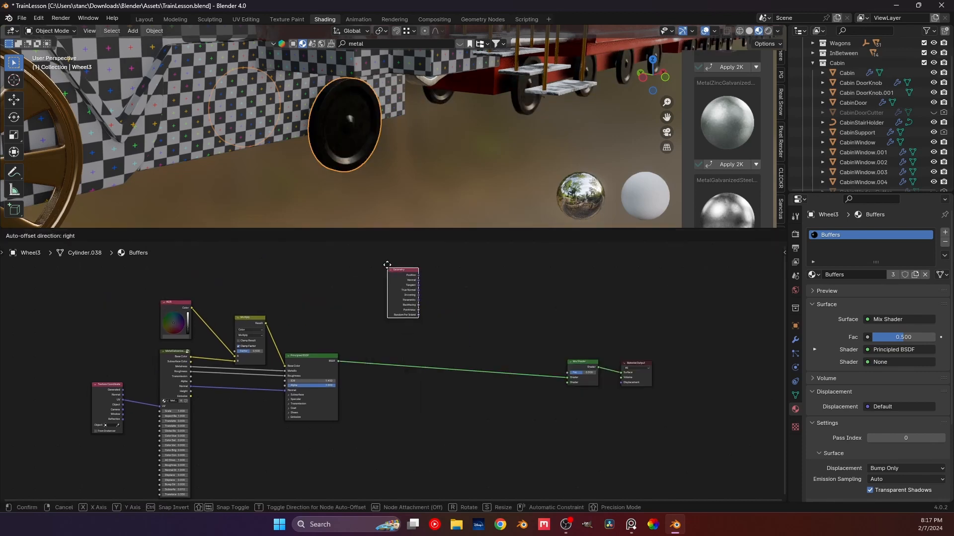
{"action": "left_click", "coordinate": [407, 276]}
{"action": "left_click_drag", "start_coordinate": [419, 311], "coordinate": [453, 311]}
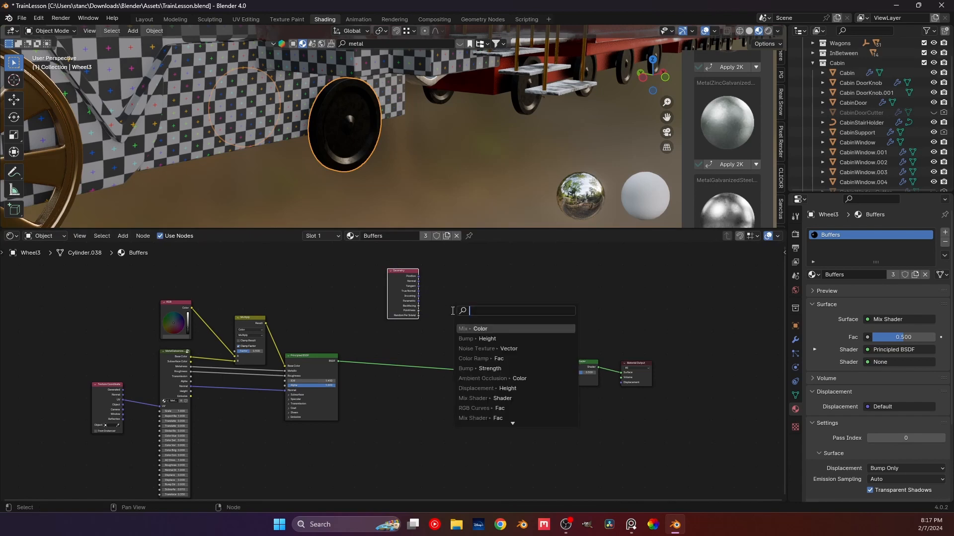
{"action": "left_click", "coordinate": [481, 358]}
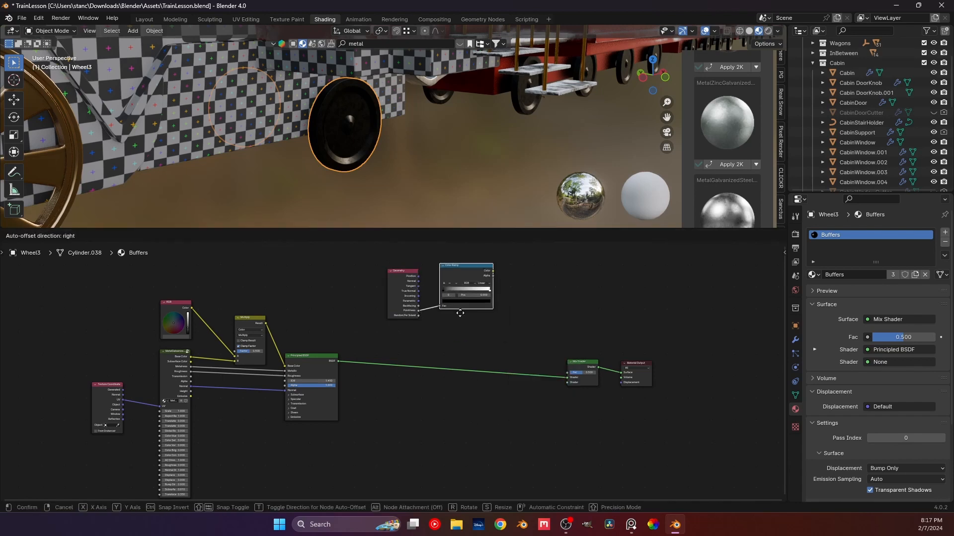
{"action": "left_click", "coordinate": [461, 343]}
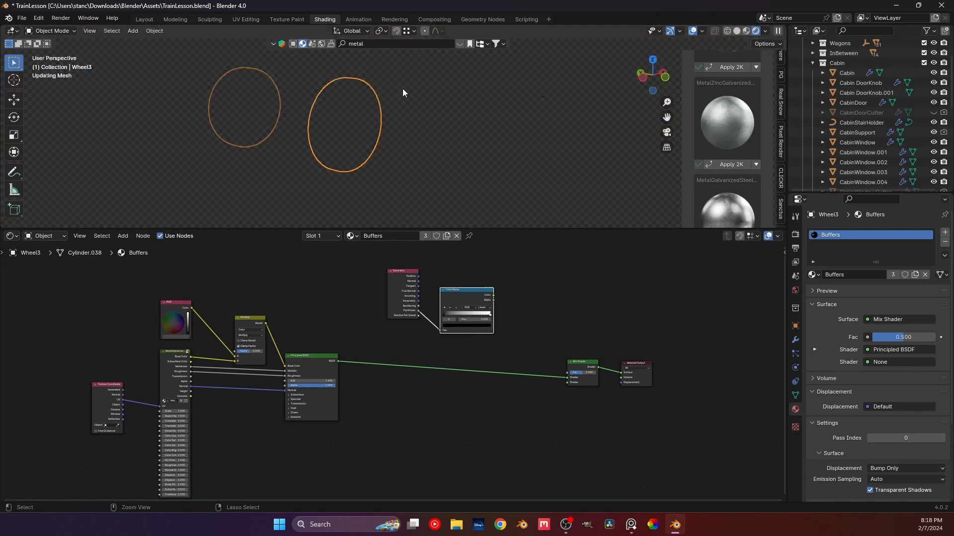
Save the file and preview the Color Ramp's output directly on the cabin's rear wheels.
{"action": "key", "text": "ctrl+s"}
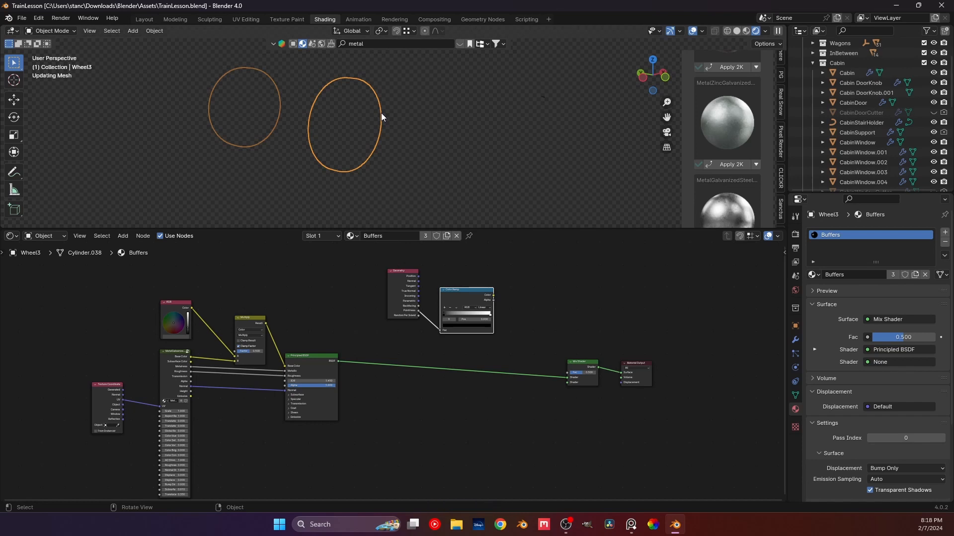
{"action": "middle_click_drag", "start_coordinate": [381, 112], "coordinate": [404, 138]}
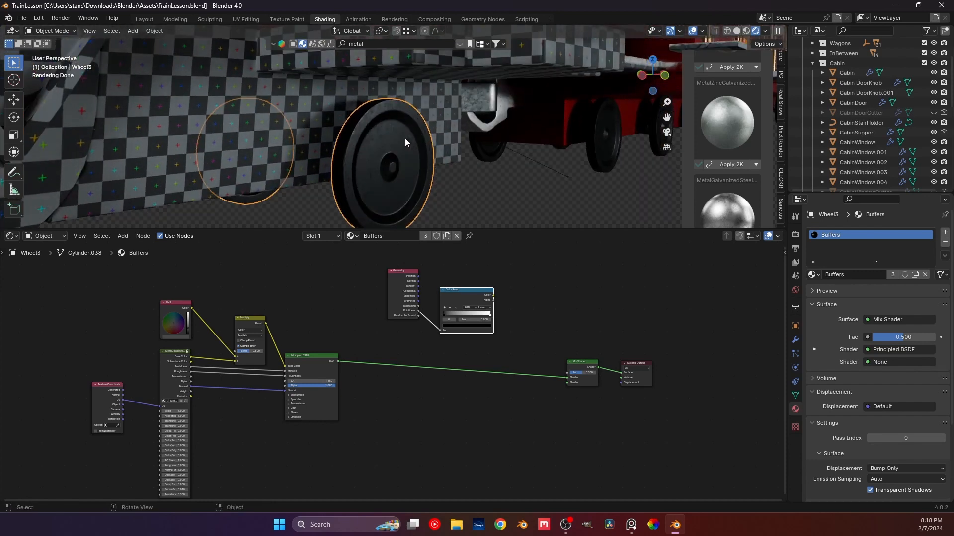
{"action": "left_click", "coordinate": [463, 294], "text": "ctrl+shift"}
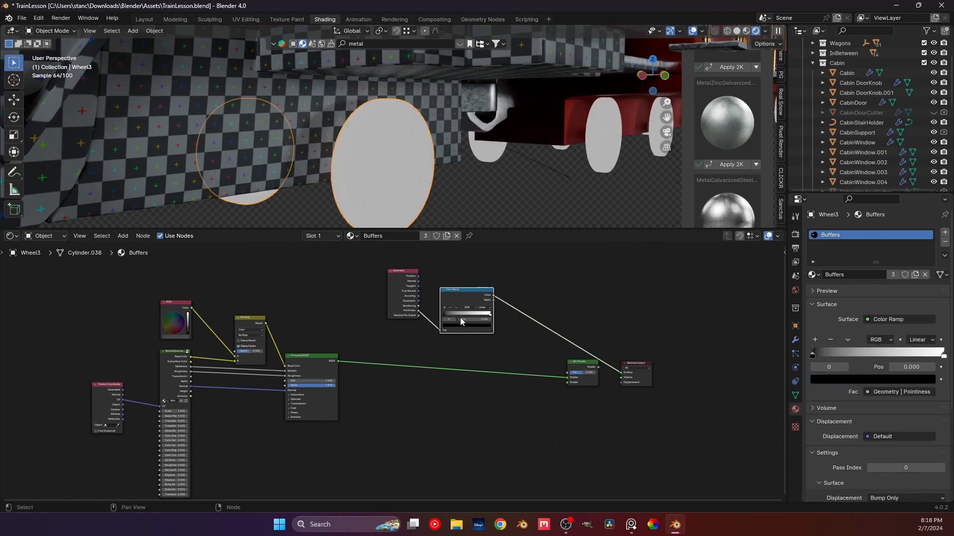
Tighten the Color Ramp's contrast by moving the black stop to 0.514 and the white stop to 0.591.
{"action": "left_click_drag", "start_coordinate": [447, 312], "coordinate": [482, 322]}
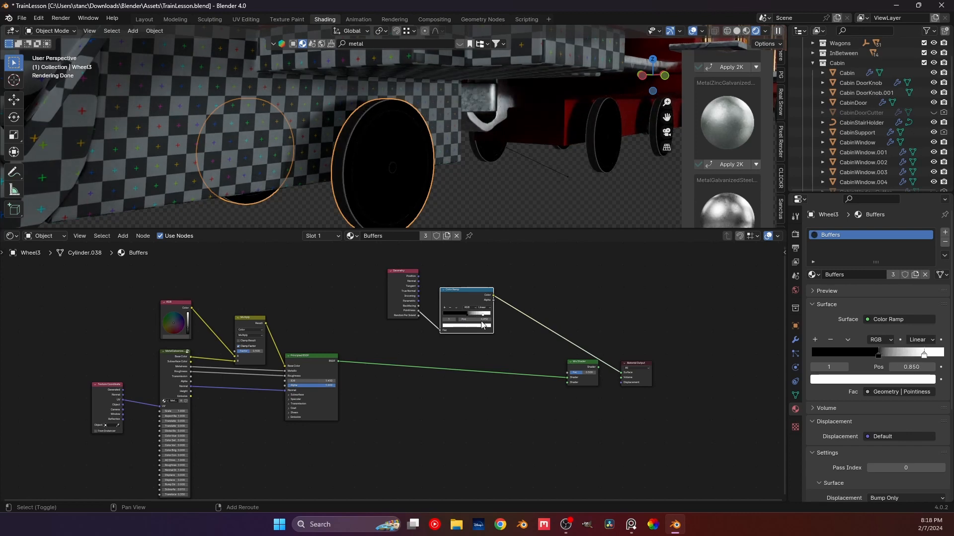
{"action": "left_click", "coordinate": [468, 315]}
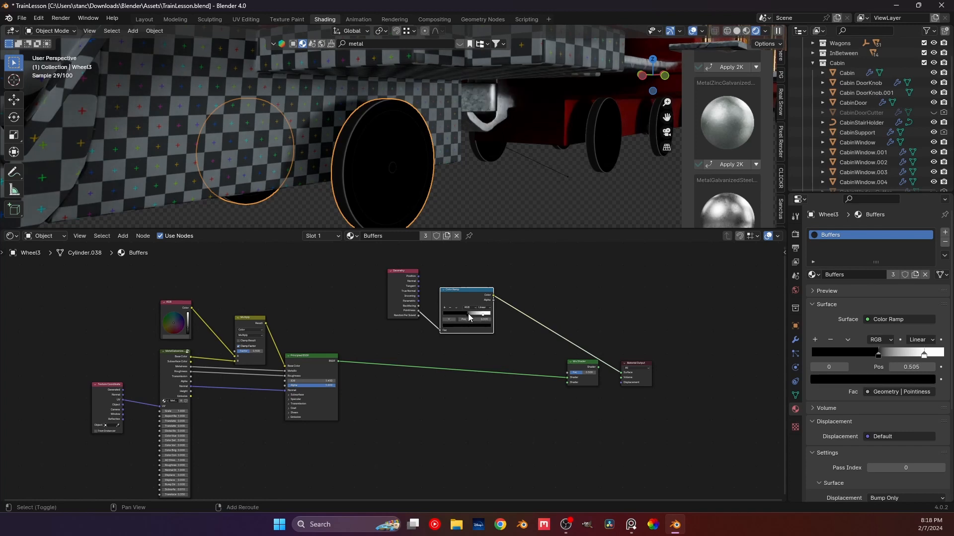
{"action": "mouse_move", "coordinate": [468, 314]}
{"action": "left_mouse_down"}
{"action": "mouse_move", "coordinate": [478, 315]}
{"action": "mouse_move", "coordinate": [468, 320]}
{"action": "left_mouse_up"}
{"action": "left_click", "coordinate": [467, 315], "text": "shift"}
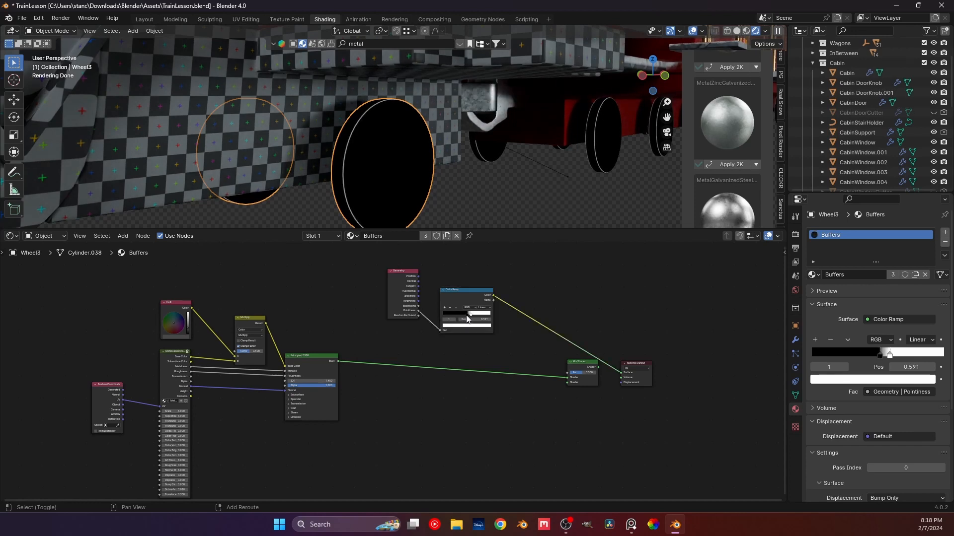
{"action": "left_click", "coordinate": [467, 318], "text": "shift"}
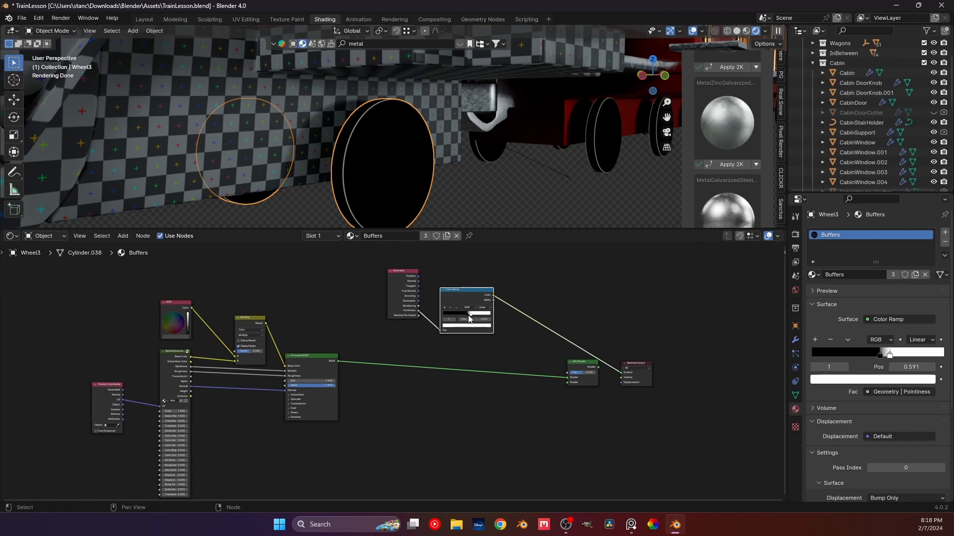
Fine-tune the Color Ramp's black stop to position 0.509 and save the file.
{"action": "scroll", "coordinate": [467, 320], "scroll_direction": "up", "scroll_amount": 5}
{"action": "left_click", "coordinate": [400, 326]}
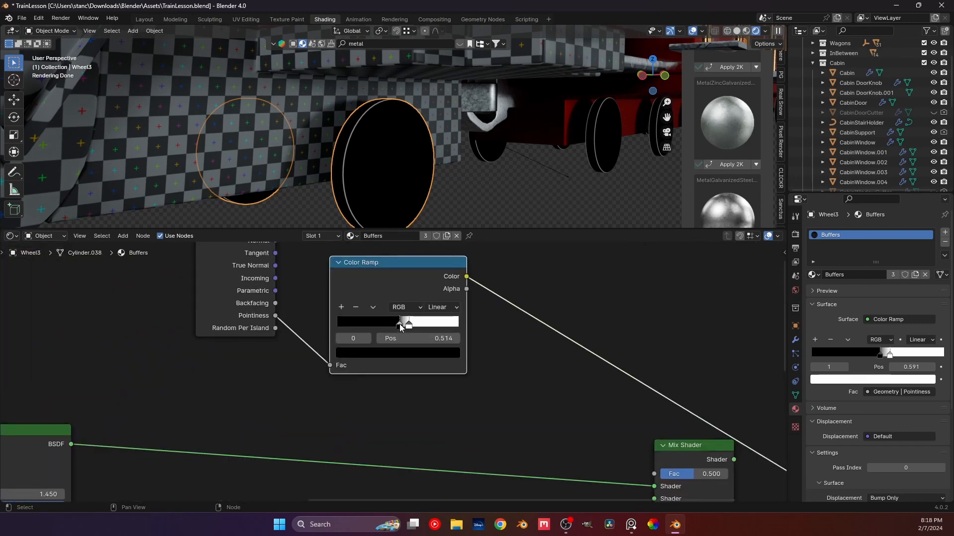
{"action": "left_click_drag", "start_coordinate": [400, 327], "coordinate": [399, 329], "text": "shift"}
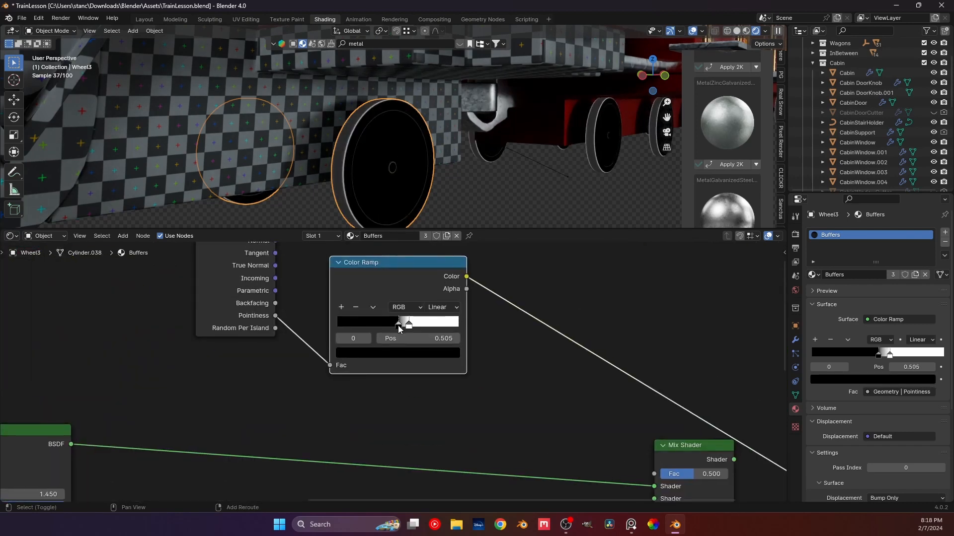
{"action": "left_click_drag", "start_coordinate": [399, 327], "coordinate": [401, 329], "text": "shift"}
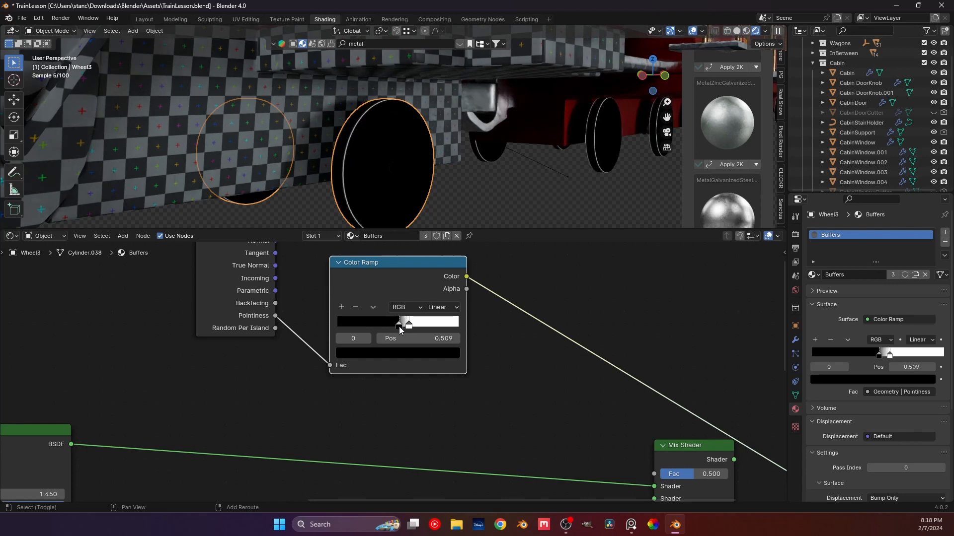
{"action": "key", "text": "ctrl+s"}
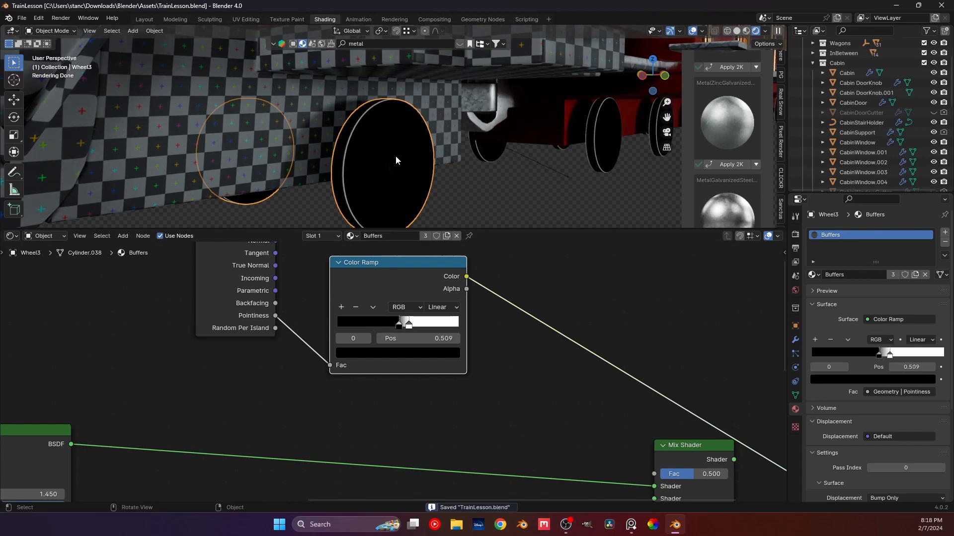
Connect the Color Ramp's Color output to the Mix Shader's Fac input.
{"action": "scroll", "coordinate": [448, 377], "scroll_direction": "down", "scroll_amount": 3}
{"action": "scroll", "coordinate": [448, 380], "scroll_direction": "down", "scroll_amount": 2}
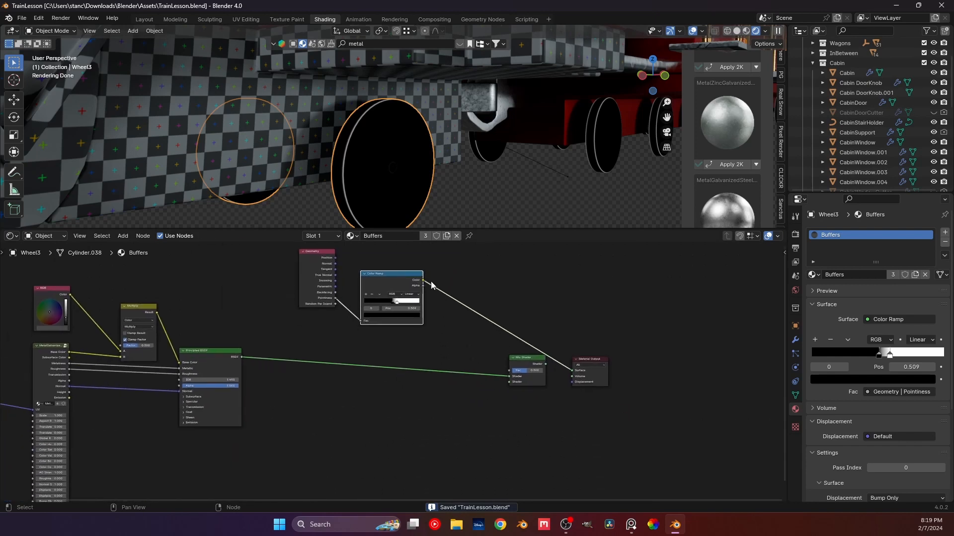
{"action": "left_click_drag", "start_coordinate": [423, 281], "coordinate": [516, 370]}
Duplicate the Principled BSDF without its links and place the copy below the Mix Shader.
{"action": "middle_click_drag", "start_coordinate": [511, 413], "coordinate": [508, 353]}
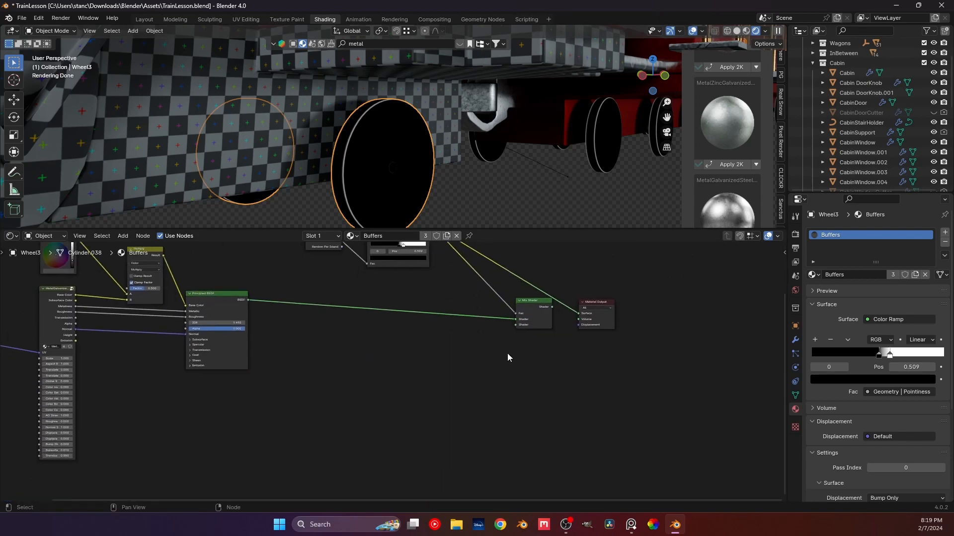
{"action": "left_click", "coordinate": [233, 296]}
{"action": "key", "text": "shift+d"}
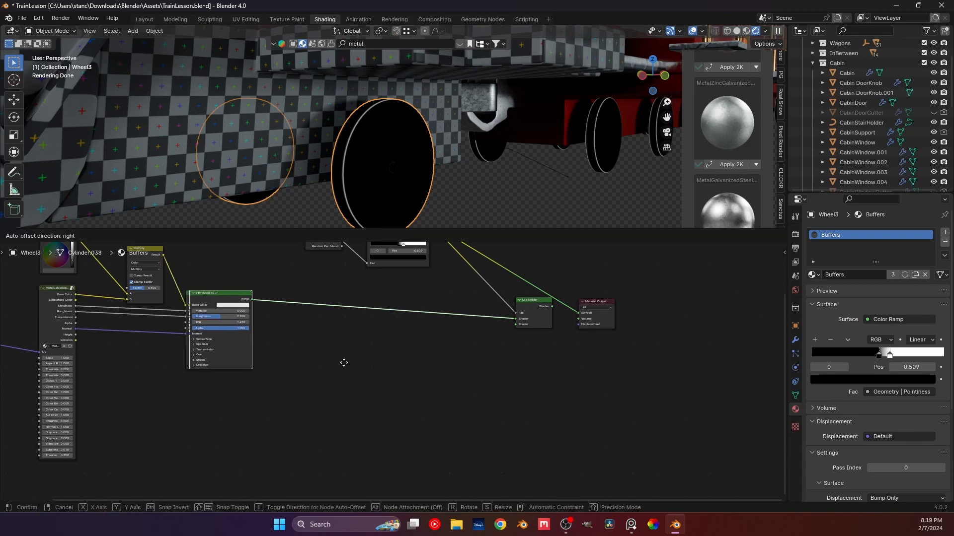
{"action": "left_click", "coordinate": [579, 428]}
{"action": "middle_click_drag", "start_coordinate": [480, 377], "coordinate": [490, 349]}
{"action": "scroll", "coordinate": [472, 309], "scroll_direction": "up", "scroll_amount": 1}
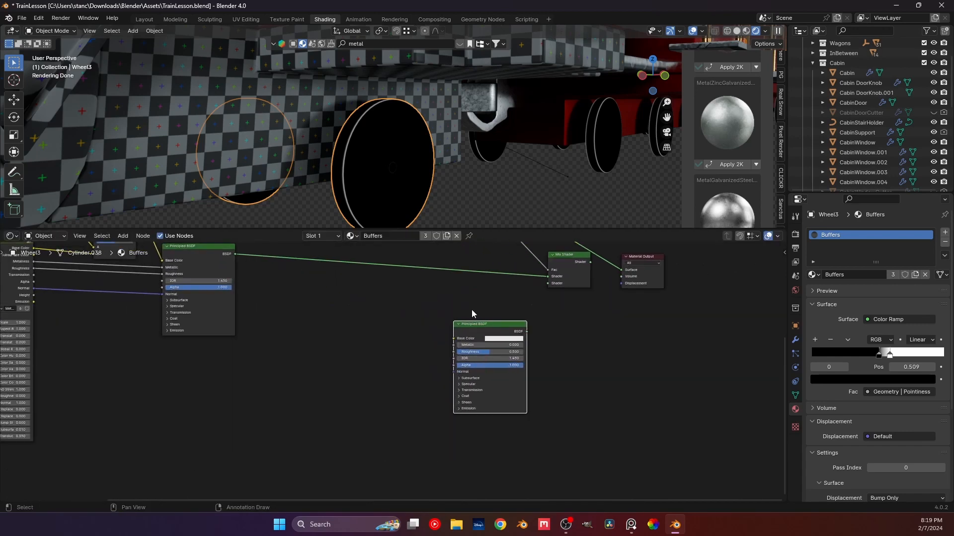
Add the MetalCorrodedHeavy001_2K node group beside the duplicated Principled BSDF.
{"action": "left_click", "coordinate": [213, 394]}
{"action": "key", "text": "shift+a"}
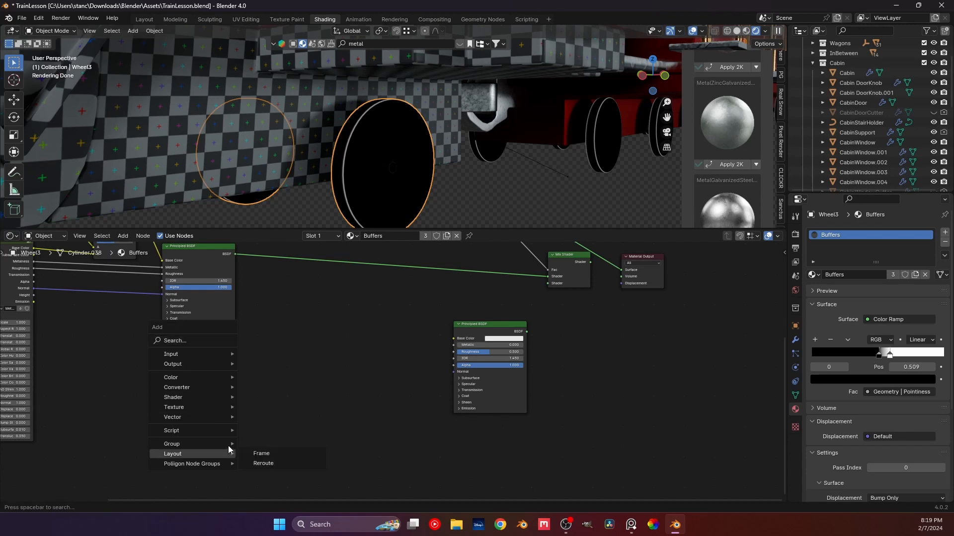
{"action": "mouse_move", "coordinate": [213, 443]}
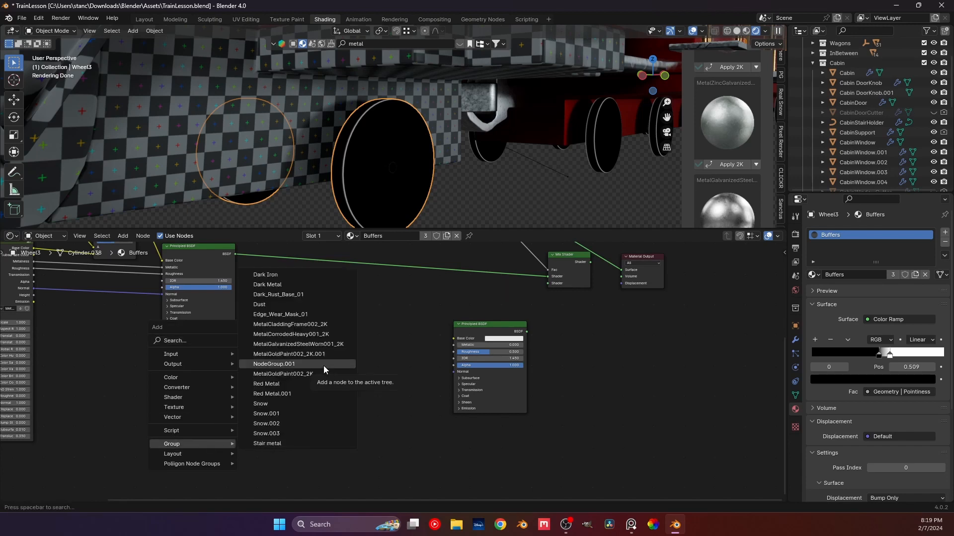
{"action": "left_click", "coordinate": [323, 335]}
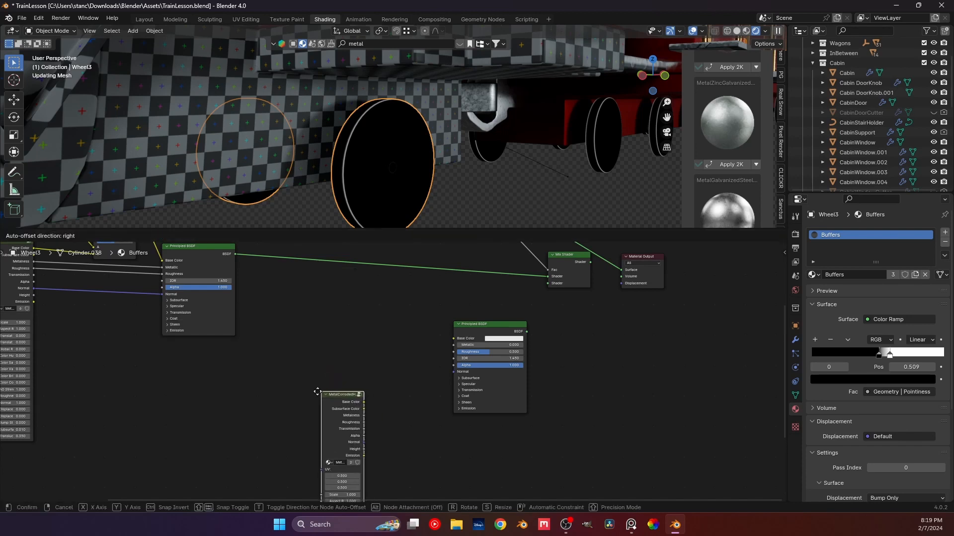
{"action": "left_click", "coordinate": [318, 375]}
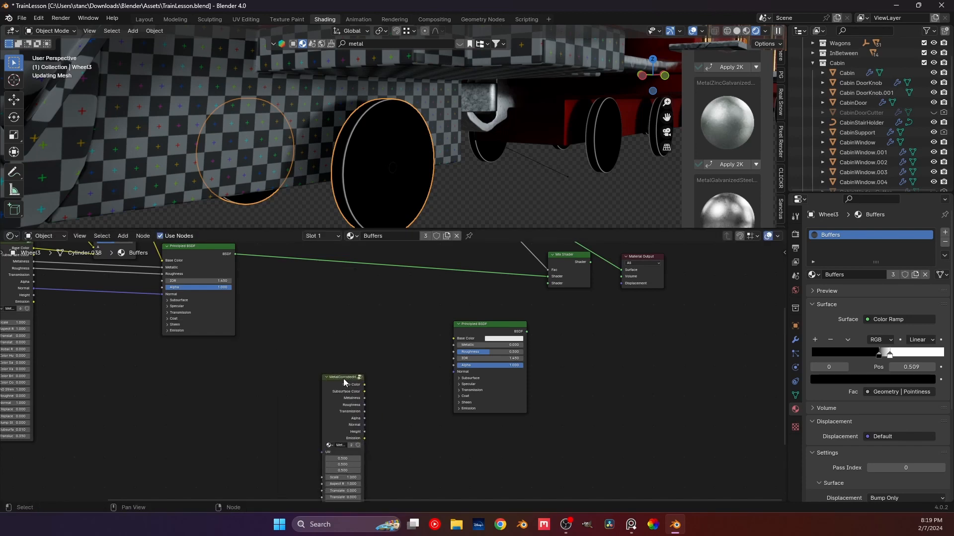
Connect the corroded metal group's Base Color, Metalness, Roughness and Normal outputs to the matching inputs of the duplicated Principled BSDF.
{"action": "left_click_drag", "start_coordinate": [344, 379], "coordinate": [453, 339]}
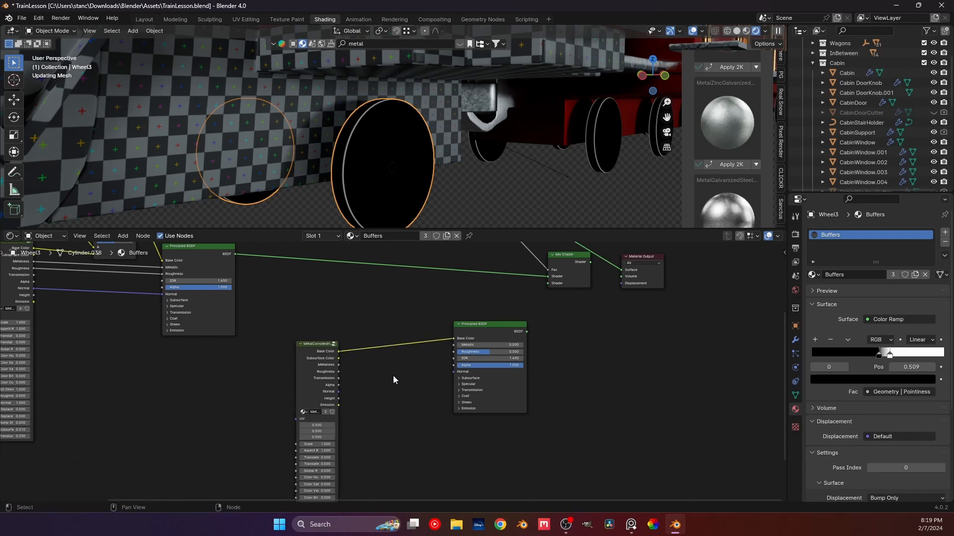
{"action": "left_click_drag", "start_coordinate": [337, 364], "coordinate": [453, 346]}
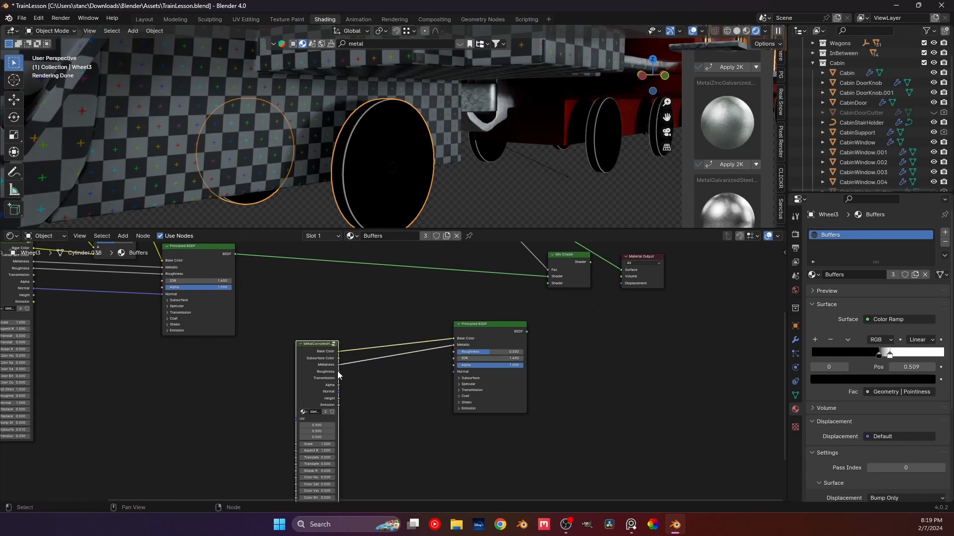
{"action": "left_click_drag", "start_coordinate": [338, 372], "coordinate": [454, 354]}
{"action": "left_click_drag", "start_coordinate": [338, 392], "coordinate": [455, 372]}
Duplicate the Texture Coordinate node and connect the copy's UV output to the corroded metal group's UV input.
{"action": "scroll", "coordinate": [214, 356], "scroll_direction": "down", "scroll_amount": 4}
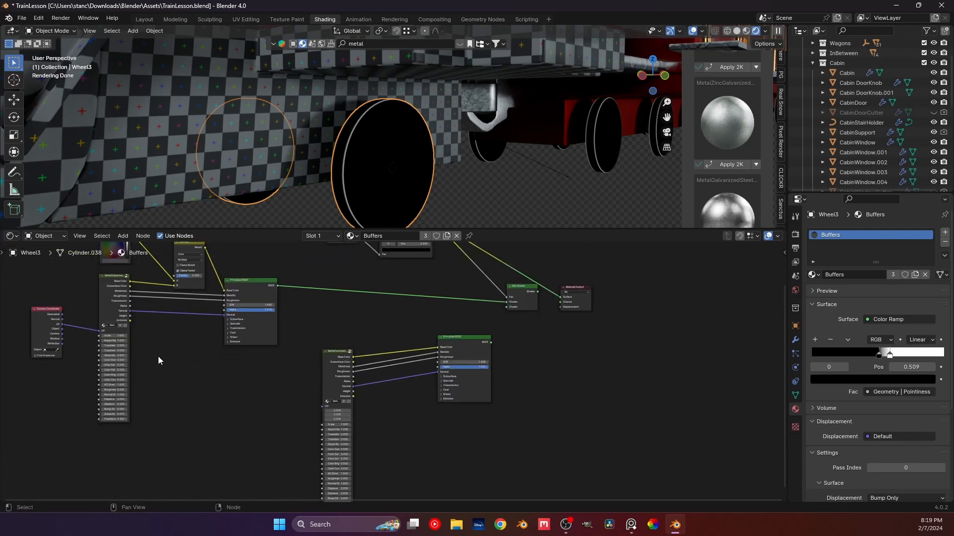
{"action": "middle_click_drag", "start_coordinate": [158, 356], "coordinate": [220, 361]}
{"action": "left_click", "coordinate": [116, 319]}
{"action": "key", "text": "ctrl+c"}
{"action": "key", "text": "ctrl+v"}
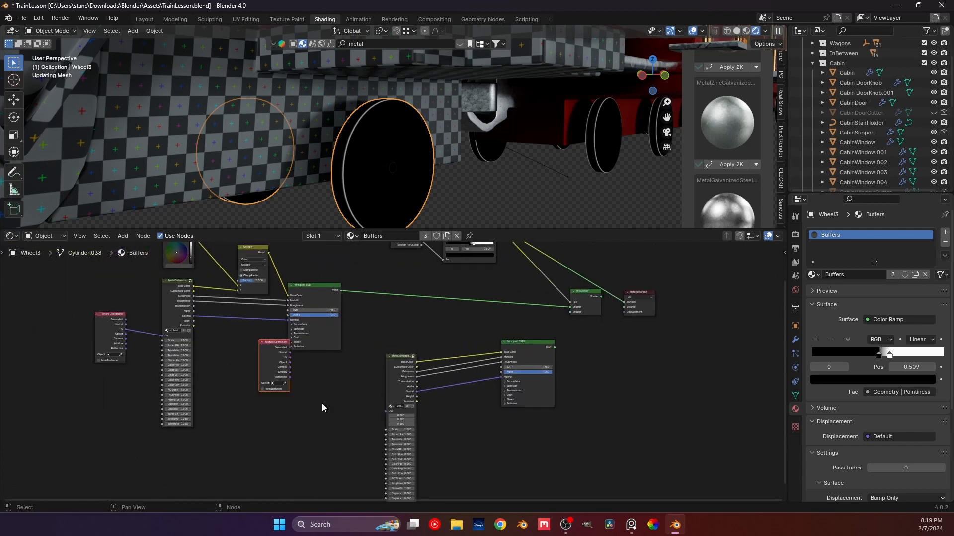
{"action": "left_click_drag", "start_coordinate": [273, 340], "coordinate": [386, 412]}
Connect the second Principled BSDF to the Mix Shader's free Shader input and the Mix Shader to the Material Output's Surface.
{"action": "middle_click_drag", "start_coordinate": [505, 409], "coordinate": [359, 420]}
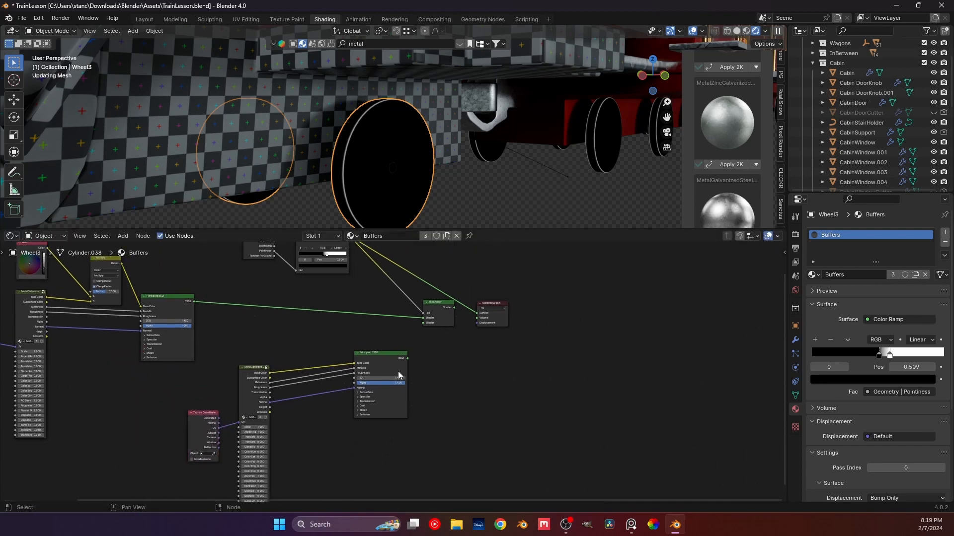
{"action": "left_click", "coordinate": [395, 358], "text": "ctrl+shift"}
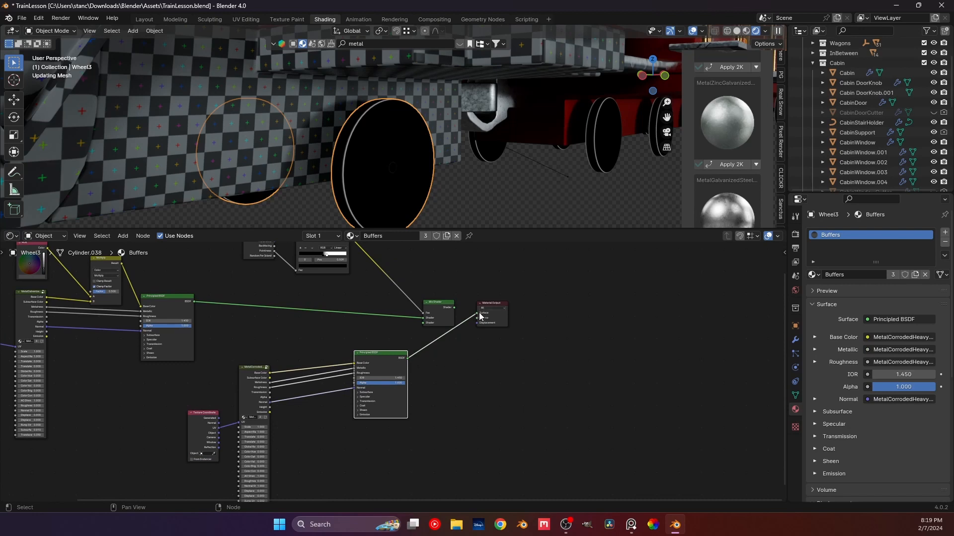
{"action": "left_click_drag", "start_coordinate": [478, 313], "coordinate": [423, 323]}
{"action": "left_click", "coordinate": [446, 320], "text": "ctrl+shift"}
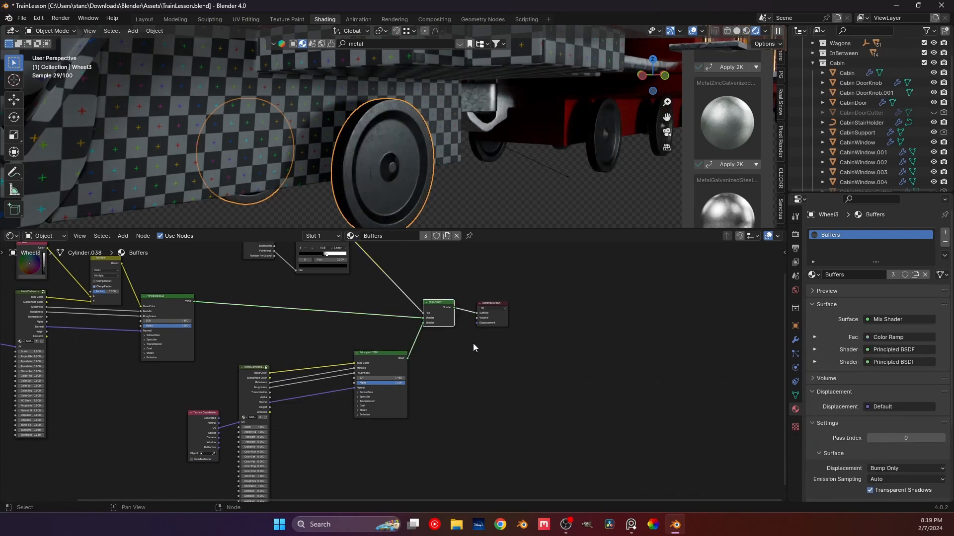
Inspect the mixed metal on the wheel up close, briefly isolating the selected wheels from the rest of the train.
{"action": "scroll", "coordinate": [388, 162], "scroll_direction": "up", "scroll_amount": 5}
{"action": "middle_click_drag", "start_coordinate": [379, 153], "coordinate": [424, 158], "text": "shift"}
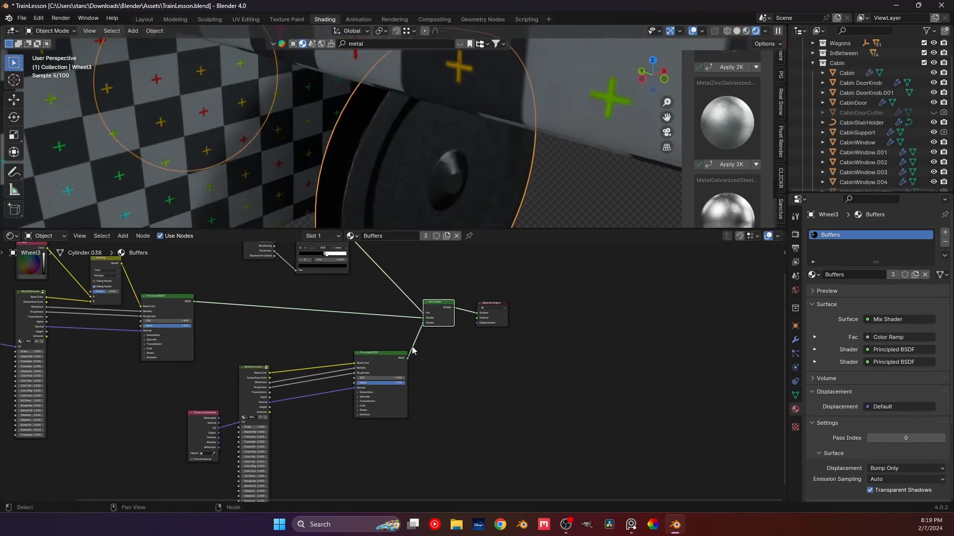
{"action": "key", "text": "KP_Divide"}
{"action": "scroll", "coordinate": [441, 171], "scroll_direction": "up", "scroll_amount": 3}
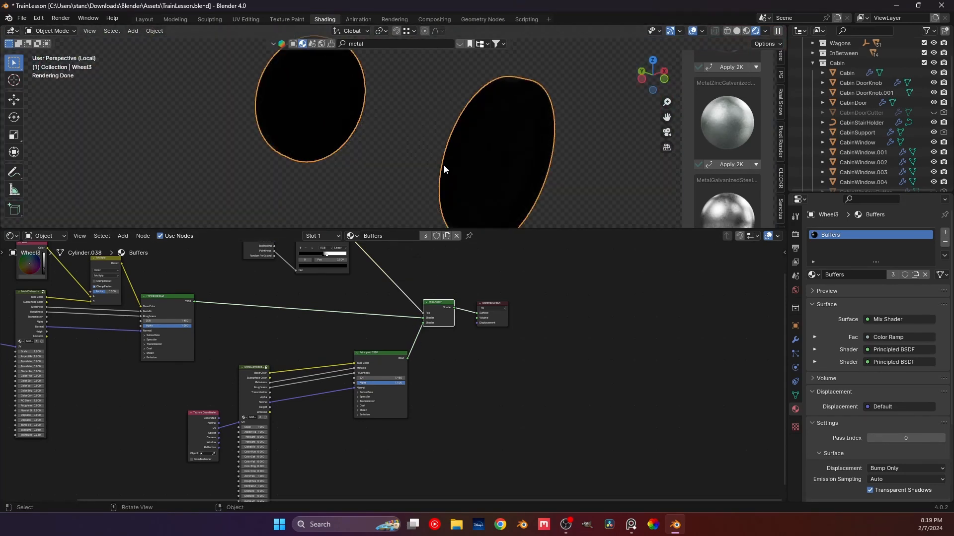
{"action": "scroll", "coordinate": [443, 165], "scroll_direction": "down", "scroll_amount": 2}
{"action": "key", "text": "KP_Divide"}
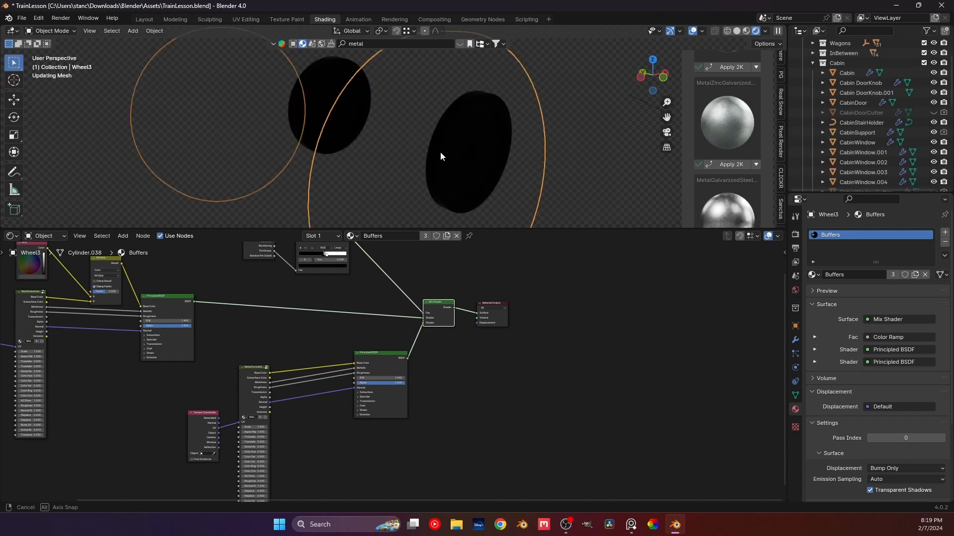
Save the file and move the Color Ramp's white stop to 0.523 to sharpen the wheel's edge wear.
{"action": "key", "text": "ctrl+s"}
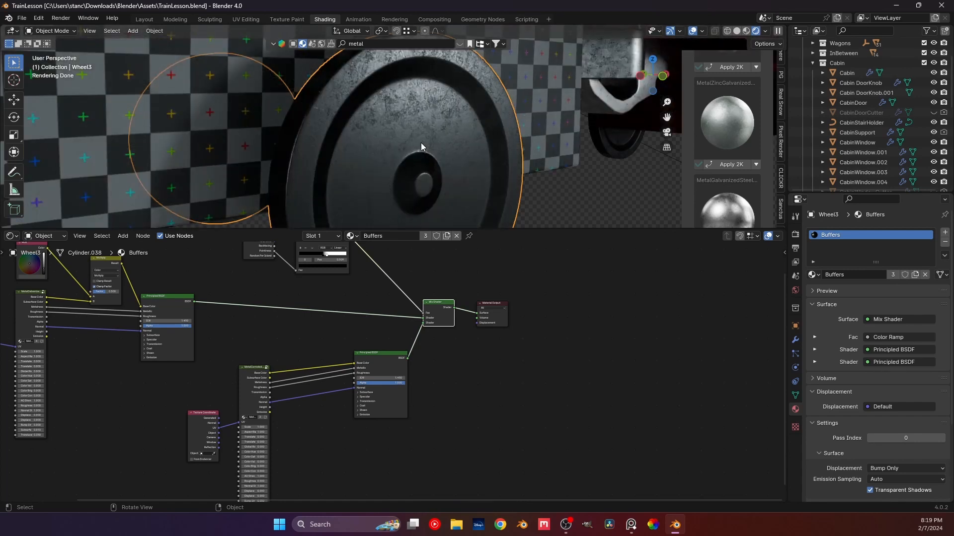
{"action": "middle_click_drag", "start_coordinate": [420, 138], "coordinate": [360, 139]}
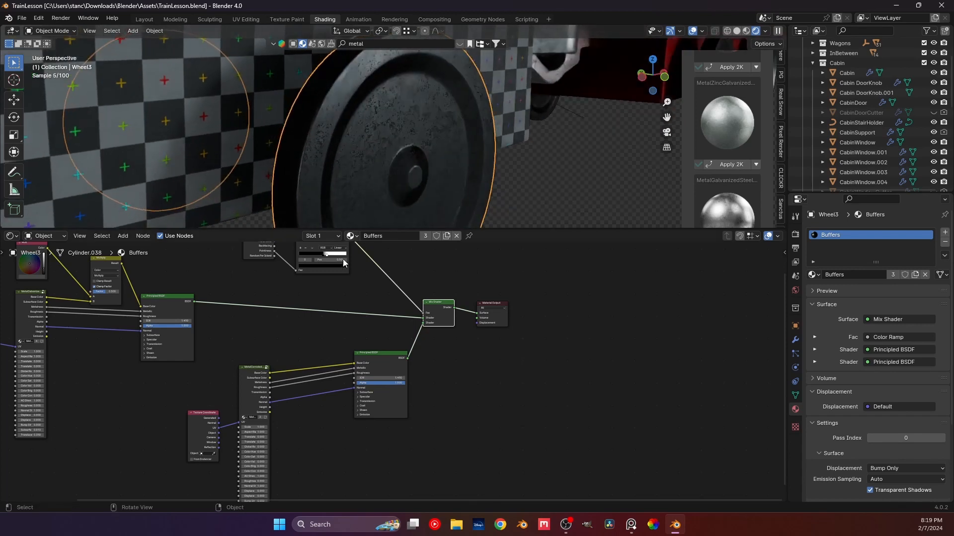
{"action": "scroll", "coordinate": [343, 258], "scroll_direction": "up", "scroll_amount": 5}
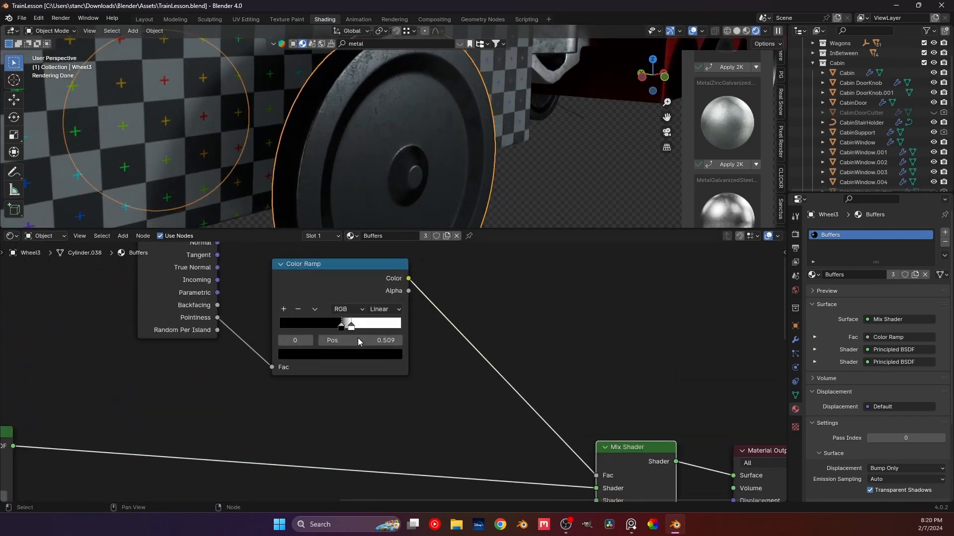
{"action": "scroll", "coordinate": [359, 342], "scroll_direction": "up", "scroll_amount": 2}
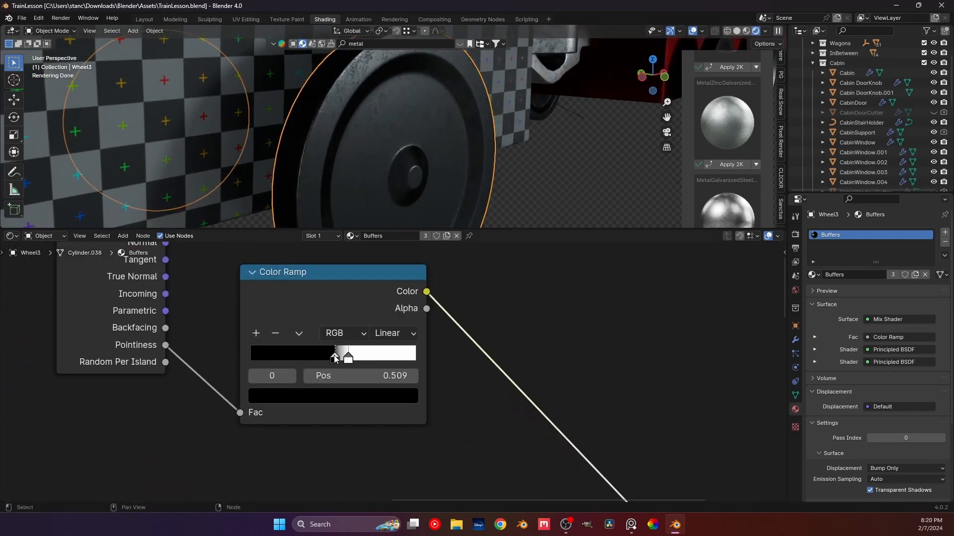
{"action": "left_click_drag", "start_coordinate": [349, 360], "coordinate": [336, 364]}
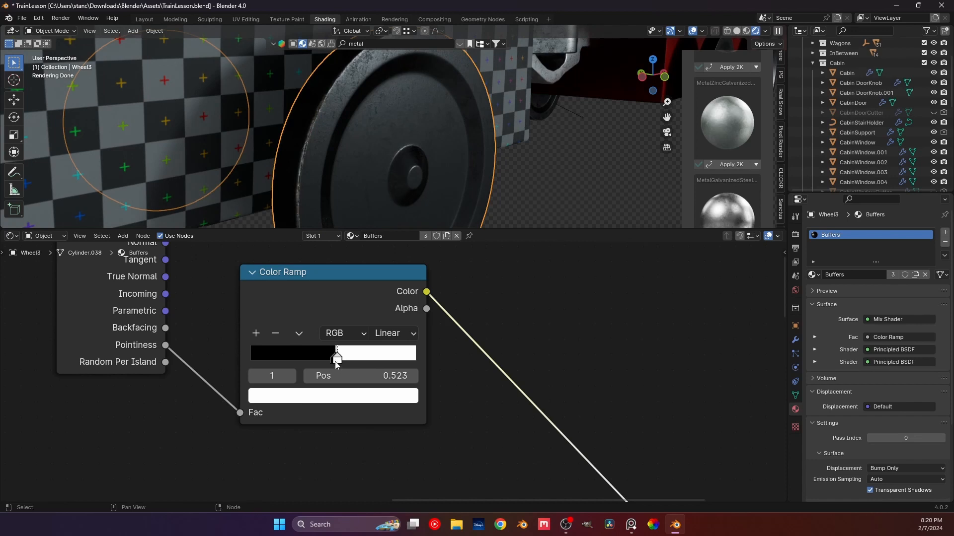
{"action": "middle_click_drag", "start_coordinate": [334, 135], "coordinate": [284, 159]}
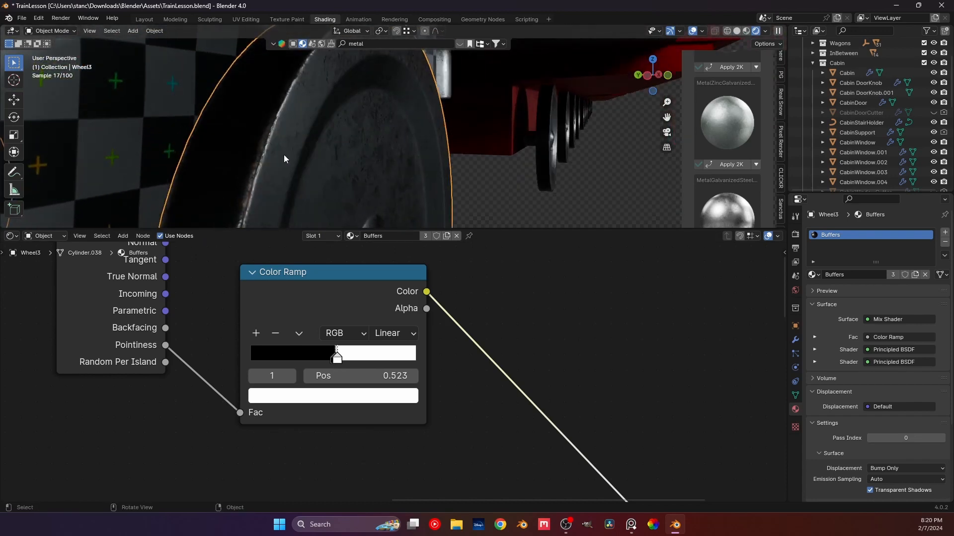
Move the Color Ramp's black stop to 0.505, check the wheel's edge wear from further out, and save the file.
{"action": "left_click", "coordinate": [333, 359], "text": "shift"}
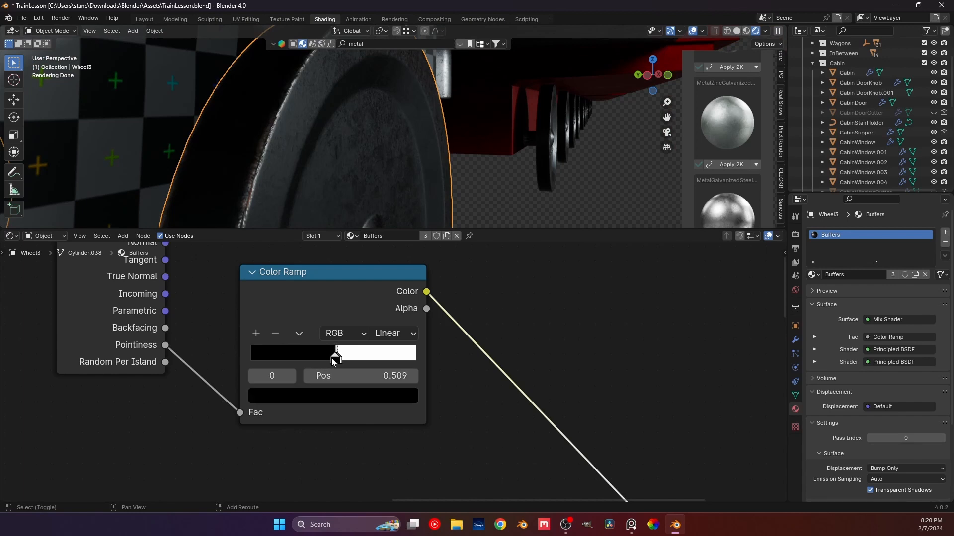
{"action": "left_click_drag", "start_coordinate": [331, 359], "coordinate": [330, 359], "text": "shift"}
{"action": "middle_click_drag", "start_coordinate": [335, 161], "coordinate": [298, 145]}
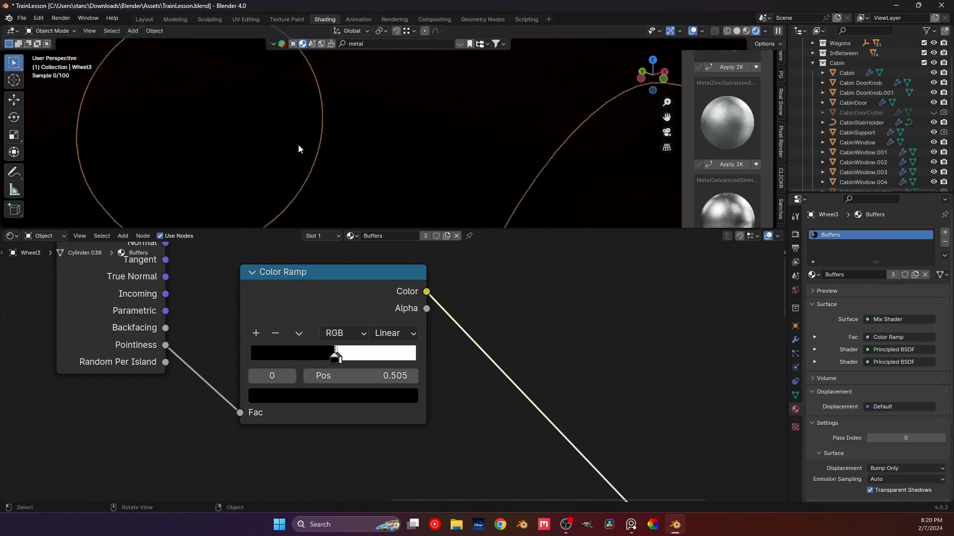
{"action": "scroll", "coordinate": [362, 153], "scroll_direction": "down", "scroll_amount": 6}
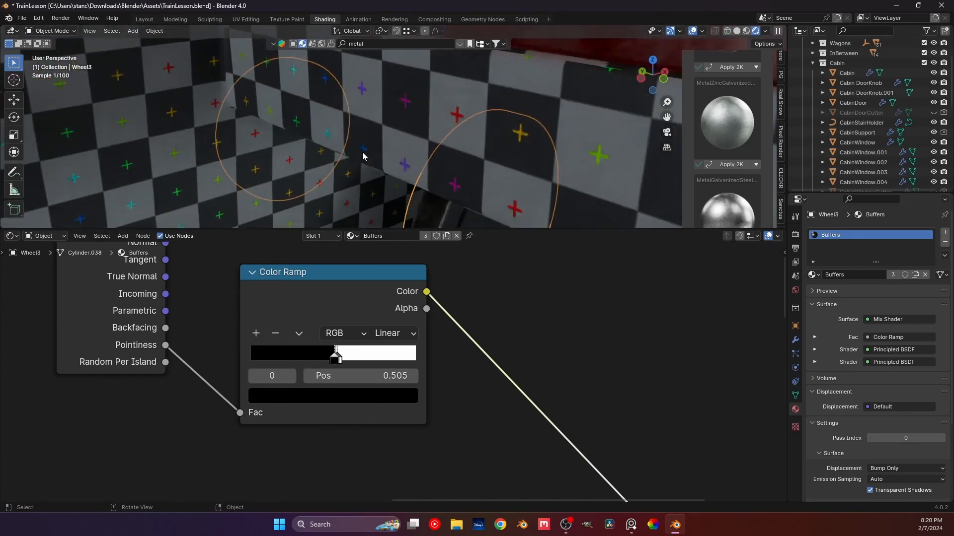
{"action": "middle_click_drag", "start_coordinate": [363, 157], "coordinate": [308, 138]}
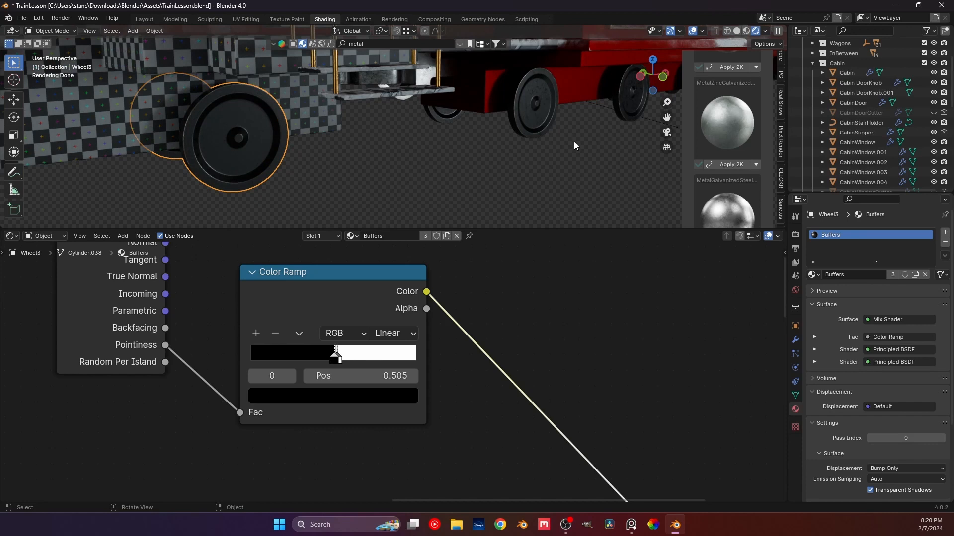
{"action": "key", "text": "ctrl+s"}
{"action": "middle_click_drag", "start_coordinate": [413, 153], "coordinate": [315, 142]}
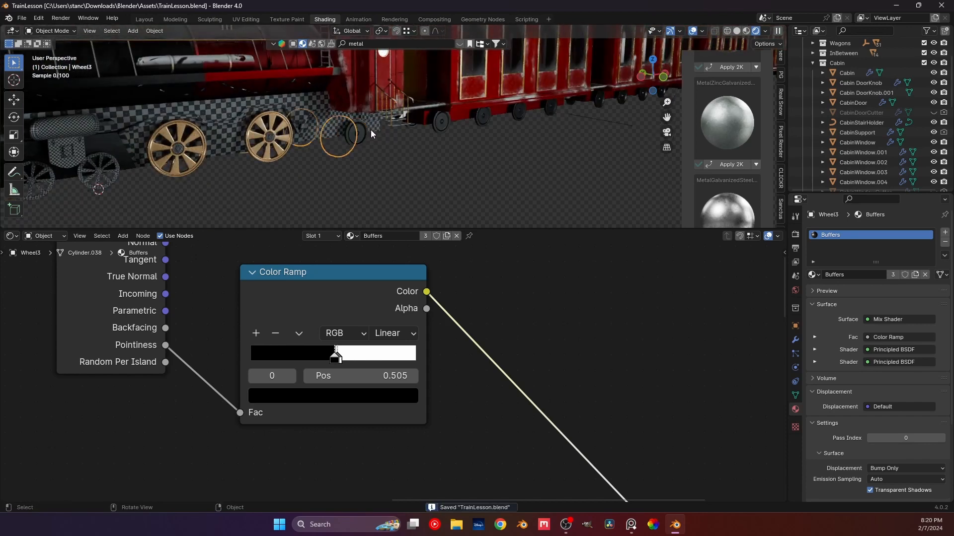
{"action": "scroll", "coordinate": [370, 129], "scroll_direction": "up", "scroll_amount": 3}
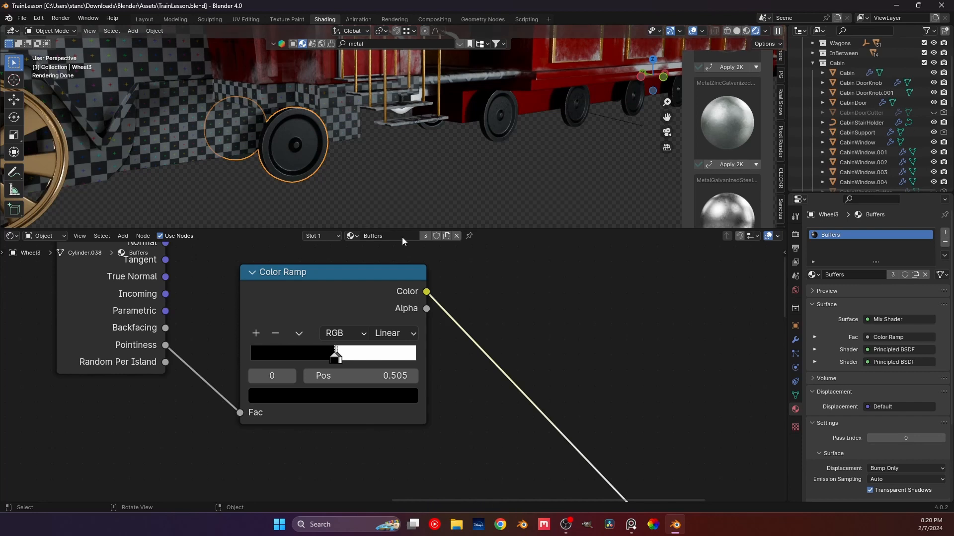
Move the Material Output node well away from the Mix Shader to make room for more nodes.
{"action": "scroll", "coordinate": [440, 318], "scroll_direction": "down", "scroll_amount": 8}
{"action": "middle_click_drag", "start_coordinate": [567, 441], "coordinate": [451, 293]}
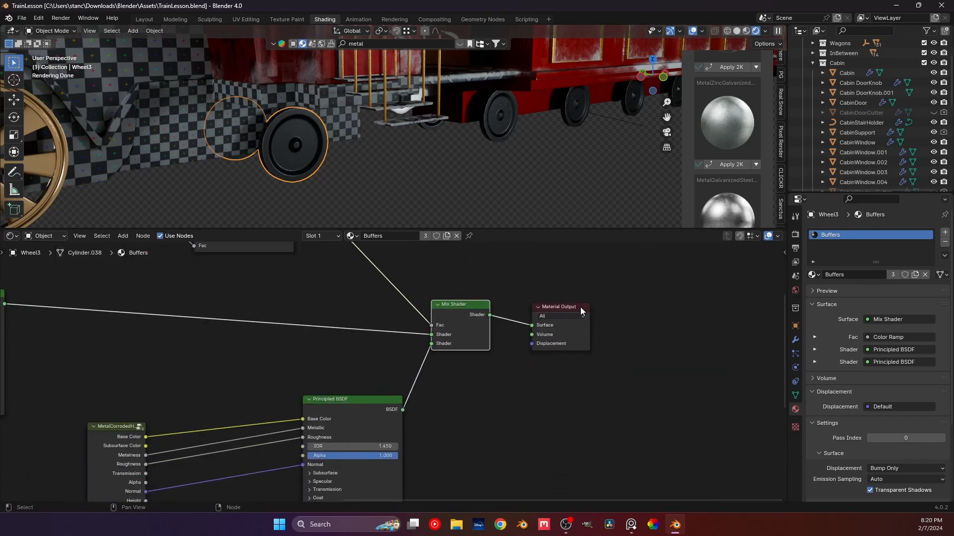
{"action": "left_click_drag", "start_coordinate": [580, 308], "coordinate": [775, 308]}
{"action": "scroll", "coordinate": [639, 328], "scroll_direction": "down", "scroll_amount": 2}
{"action": "middle_click_drag", "start_coordinate": [714, 328], "coordinate": [585, 323]}
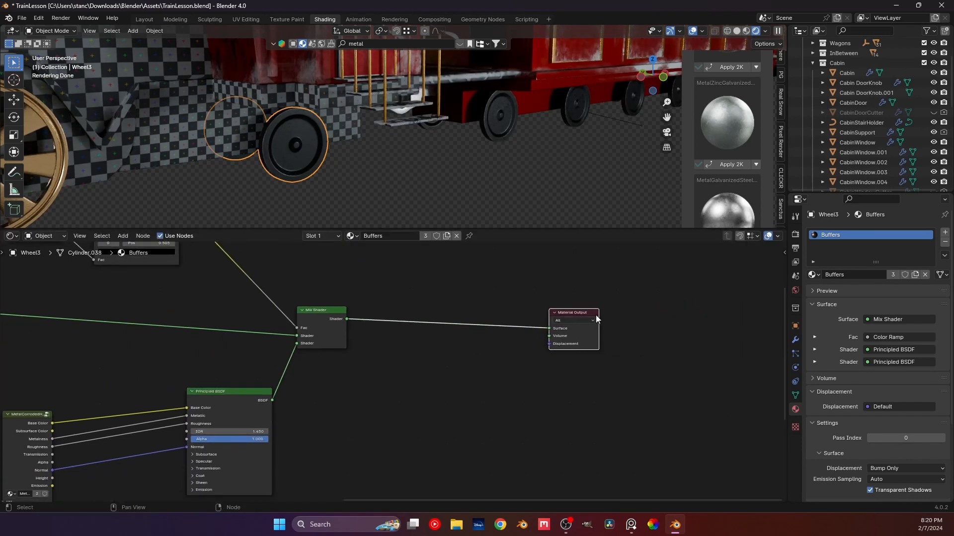
{"action": "left_click_drag", "start_coordinate": [596, 315], "coordinate": [681, 315]}
Duplicate the Mix Shader and insert the copy on the link between the original and the Material Output.
{"action": "left_click", "coordinate": [336, 329]}
{"action": "key", "text": "shift+d"}
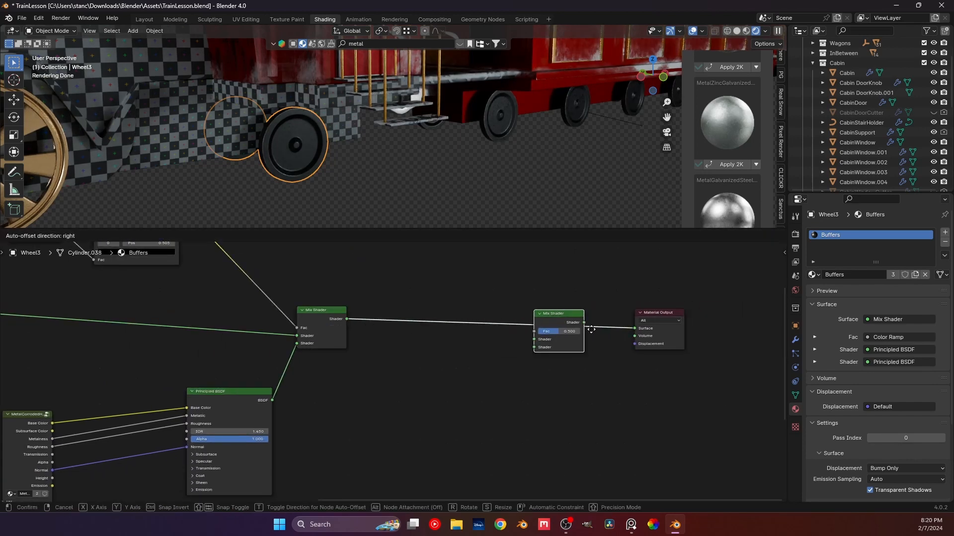
{"action": "left_click", "coordinate": [591, 326]}
{"action": "left_click_drag", "start_coordinate": [580, 310], "coordinate": [590, 309]}
{"action": "left_click", "coordinate": [490, 297]}
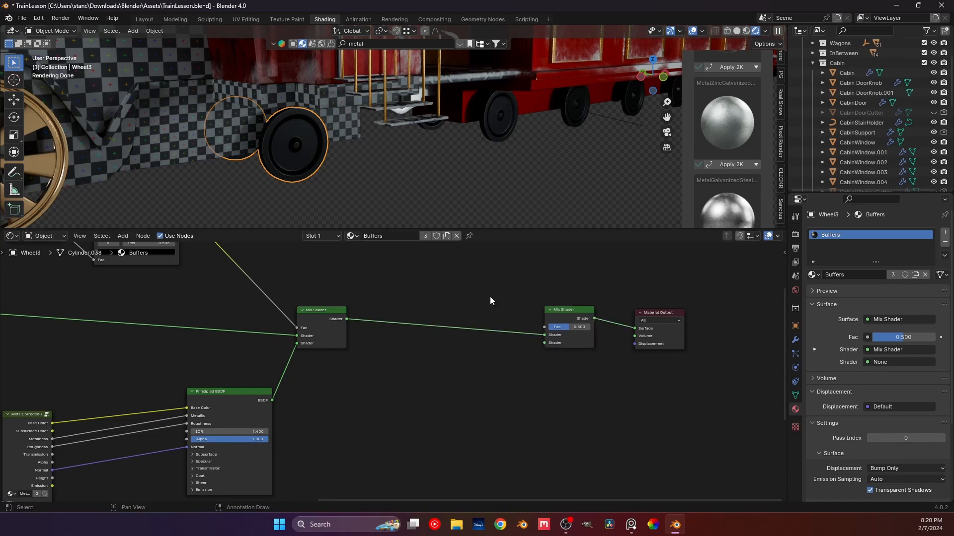
Add an Image Texture node feeding the second Mix Shader's Fac input and assign grunge_02.jpg to it.
{"action": "middle_click_drag", "start_coordinate": [545, 244], "coordinate": [498, 279]}
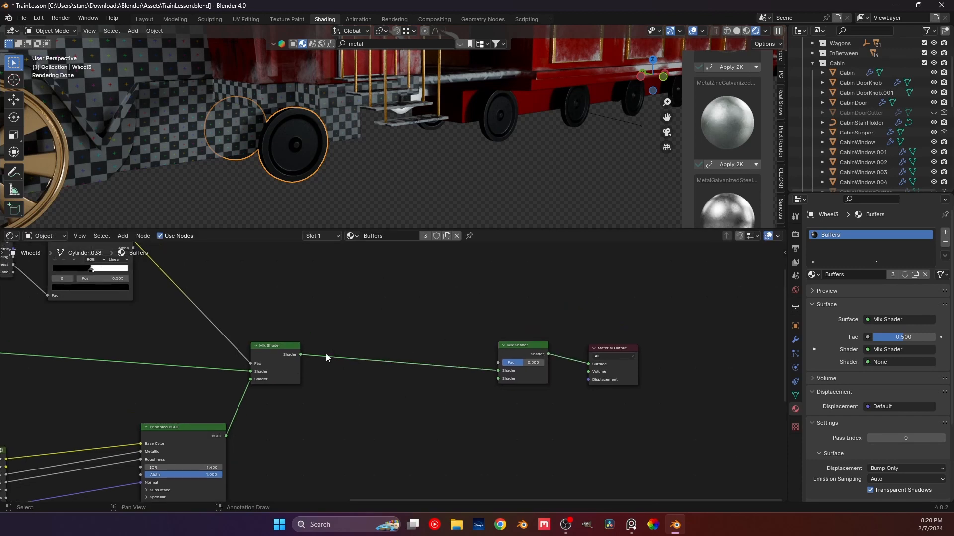
{"action": "middle_click_drag", "start_coordinate": [461, 342], "coordinate": [483, 407]}
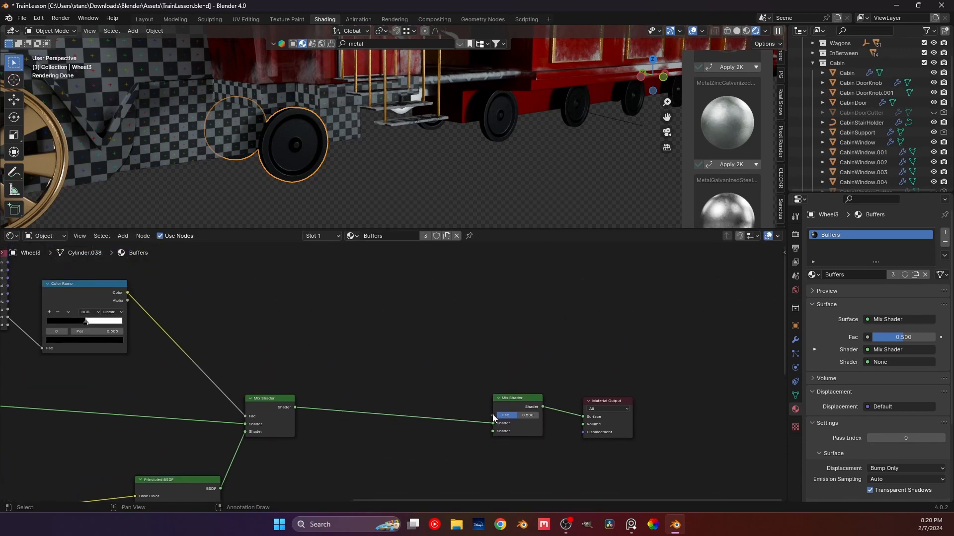
{"action": "left_click_drag", "start_coordinate": [493, 414], "coordinate": [313, 241]}
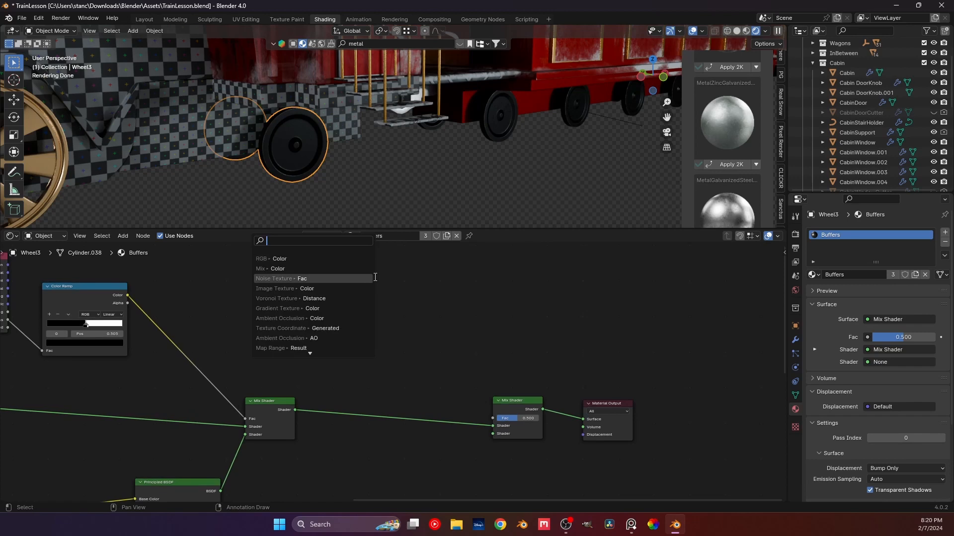
{"action": "left_click", "coordinate": [328, 290]}
{"action": "left_click", "coordinate": [290, 264]}
{"action": "left_click", "coordinate": [287, 266]}
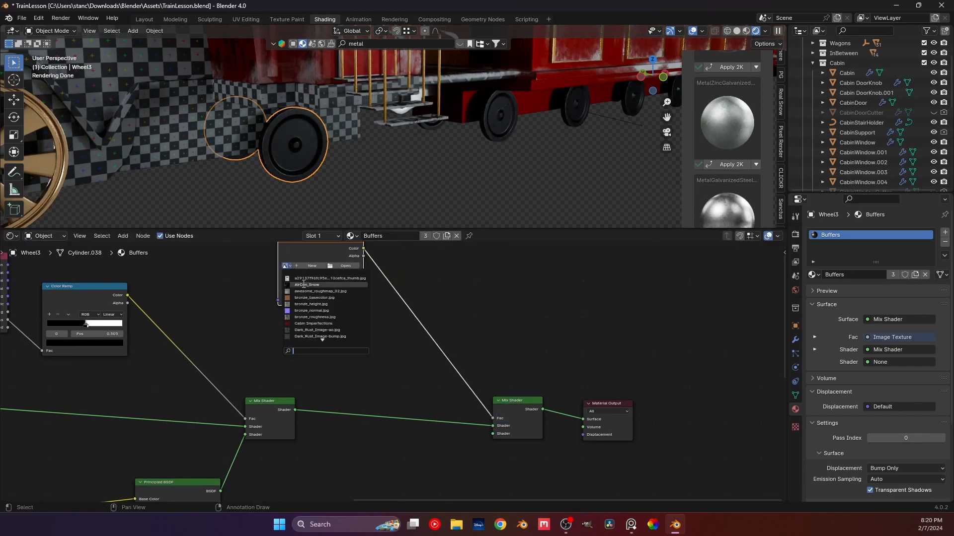
{"action": "type", "text": "gru"}
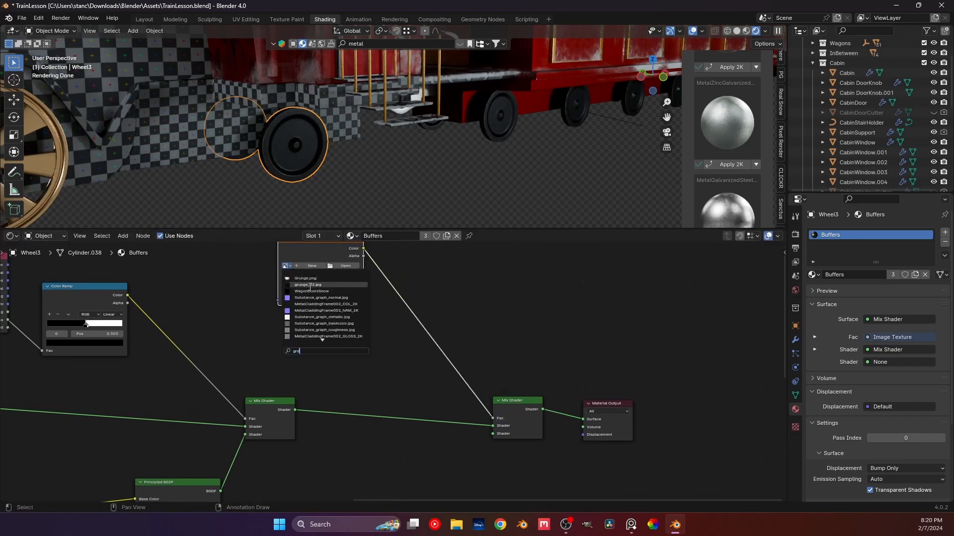
{"action": "left_click", "coordinate": [312, 286]}
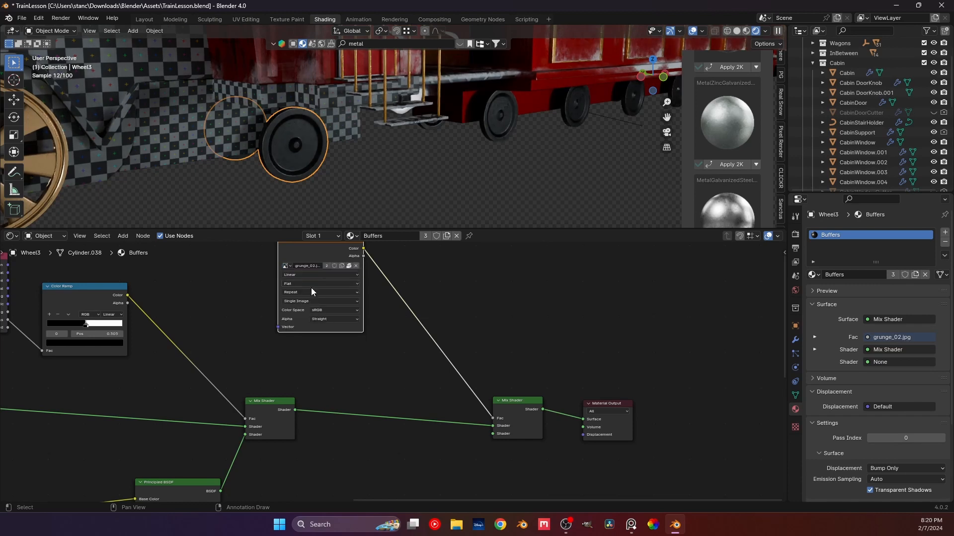
{"action": "middle_click_drag", "start_coordinate": [390, 355], "coordinate": [424, 387]}
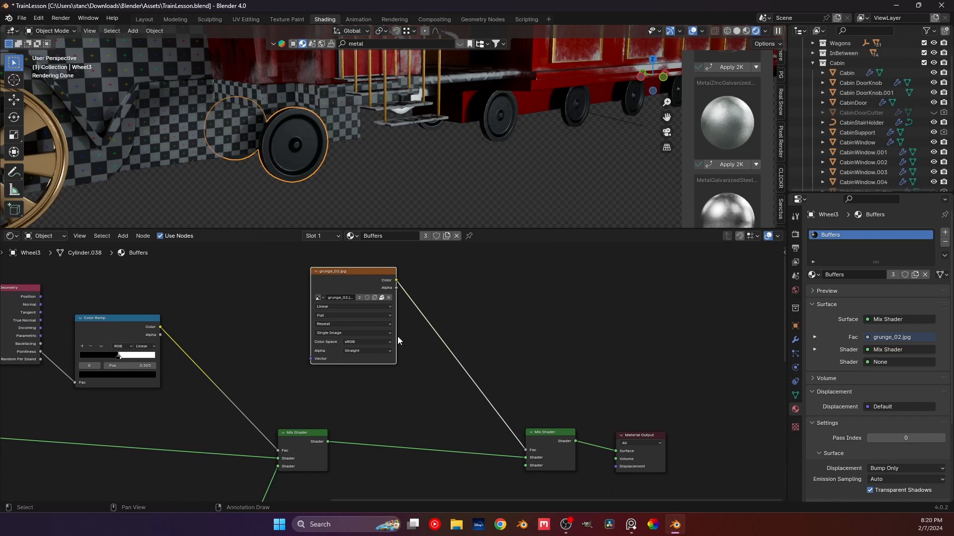
Duplicate the Principled BSDF and connect the copy's BSDF output to the second Mix Shader's free Shader input.
{"action": "middle_click_drag", "start_coordinate": [419, 362], "coordinate": [391, 335]}
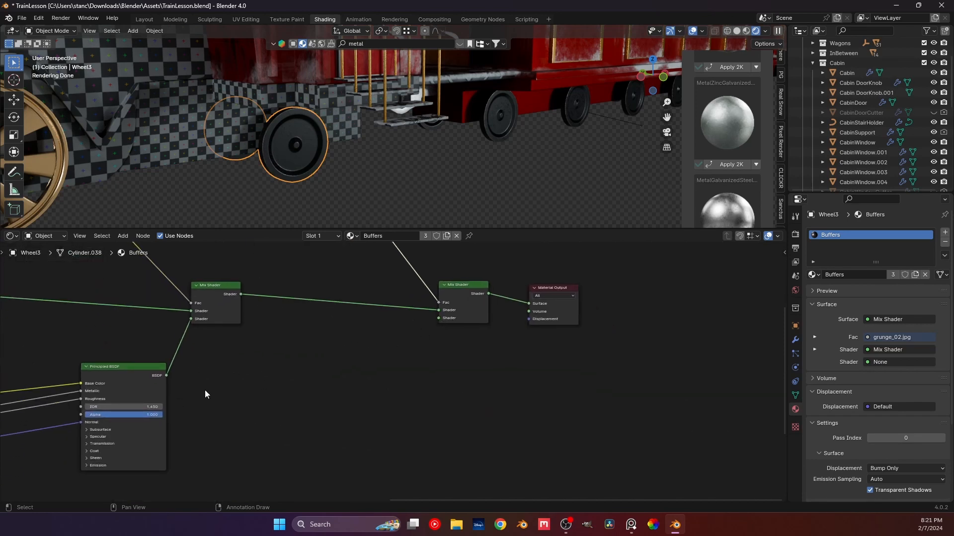
{"action": "left_click", "coordinate": [146, 370]}
{"action": "key", "text": "shift+d"}
{"action": "left_click", "coordinate": [388, 342]}
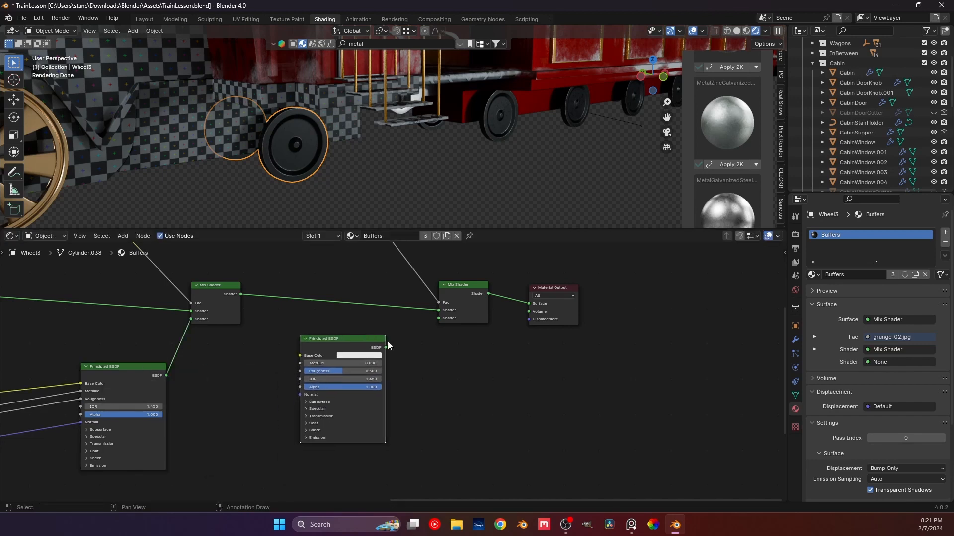
{"action": "left_click_drag", "start_coordinate": [387, 343], "coordinate": [438, 318]}
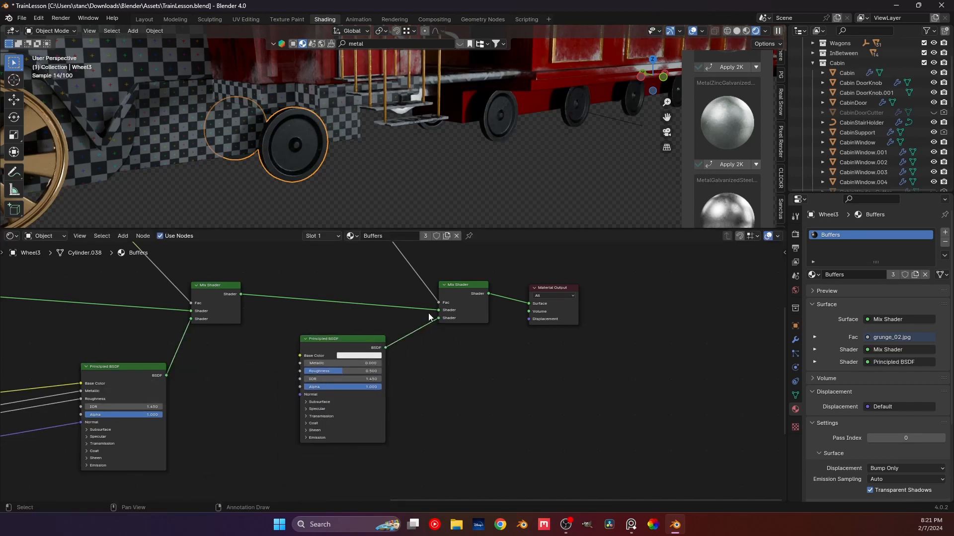
Duplicate the Color Ramp onto the link between the grunge texture and the second Mix Shader, and preview it on the wheel.
{"action": "middle_click_drag", "start_coordinate": [411, 327], "coordinate": [398, 416]}
{"action": "left_click", "coordinate": [20, 268]}
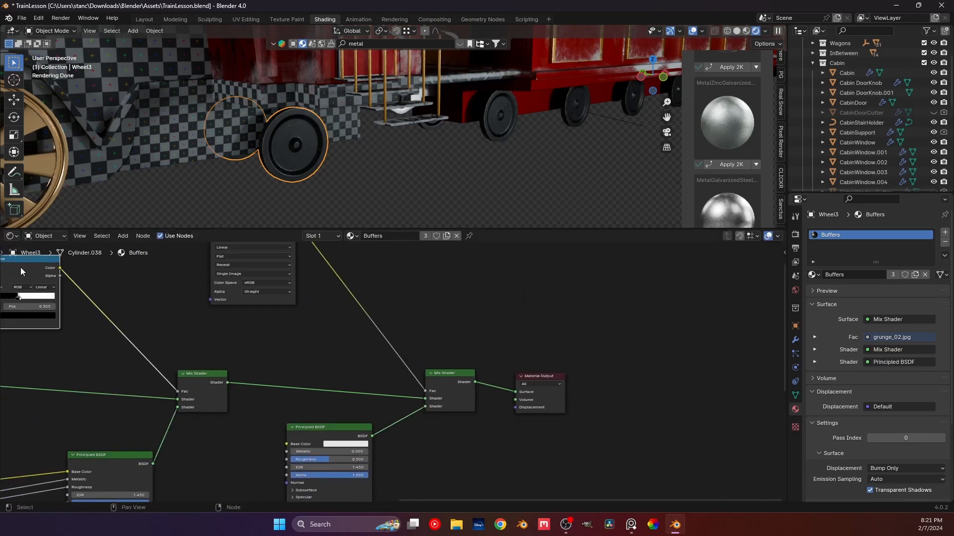
{"action": "key", "text": "shift+d"}
{"action": "left_click", "coordinate": [369, 271]}
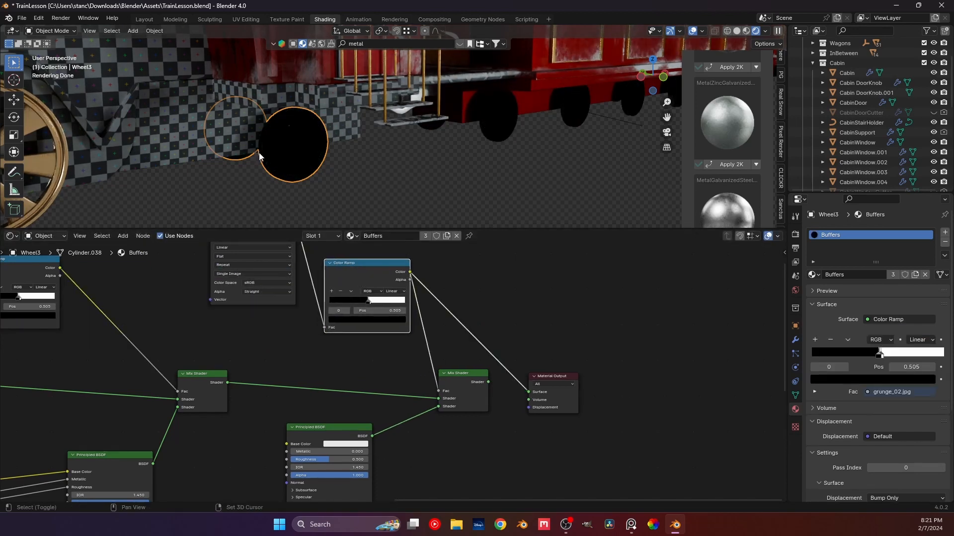
Flip the duplicated Color Ramp and move its white stop to 0.459 while viewing the wheel up close.
{"action": "middle_click_drag", "start_coordinate": [258, 153], "coordinate": [365, 121], "text": "shift"}
{"action": "scroll", "coordinate": [350, 183], "scroll_direction": "up", "scroll_amount": 4}
{"action": "middle_click_drag", "start_coordinate": [273, 275], "coordinate": [273, 311]}
{"action": "mouse_move", "coordinate": [374, 338]}
{"action": "left_mouse_down"}
{"action": "mouse_move", "coordinate": [354, 339]}
{"action": "mouse_move", "coordinate": [394, 341]}
{"action": "mouse_move", "coordinate": [352, 338]}
{"action": "mouse_move", "coordinate": [364, 337]}
{"action": "left_mouse_up"}
Replace the grunge image with the TexturesCom_DustOverlay_overlay image from the Surface imperfections folder.
{"action": "left_click", "coordinate": [265, 255]}
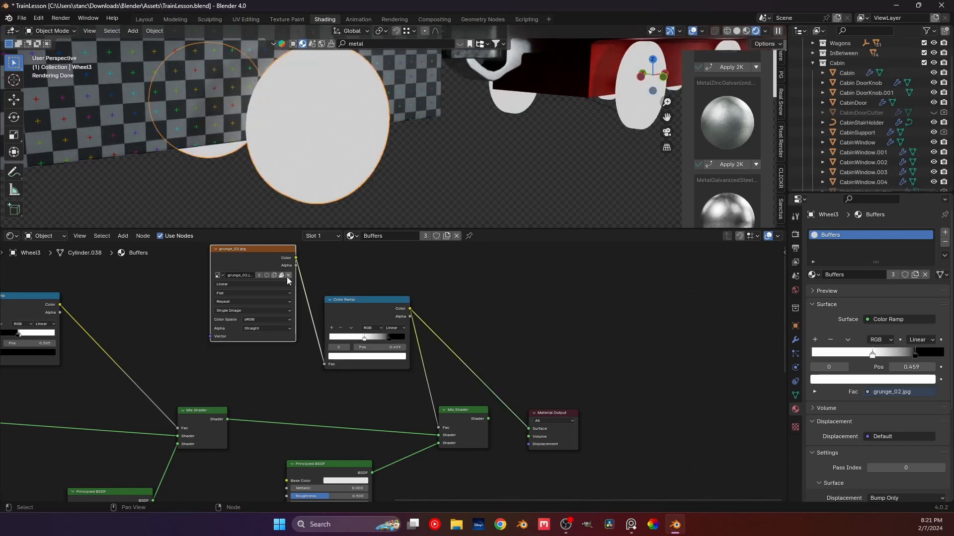
{"action": "left_click", "coordinate": [289, 276]}
{"action": "left_click", "coordinate": [276, 277]}
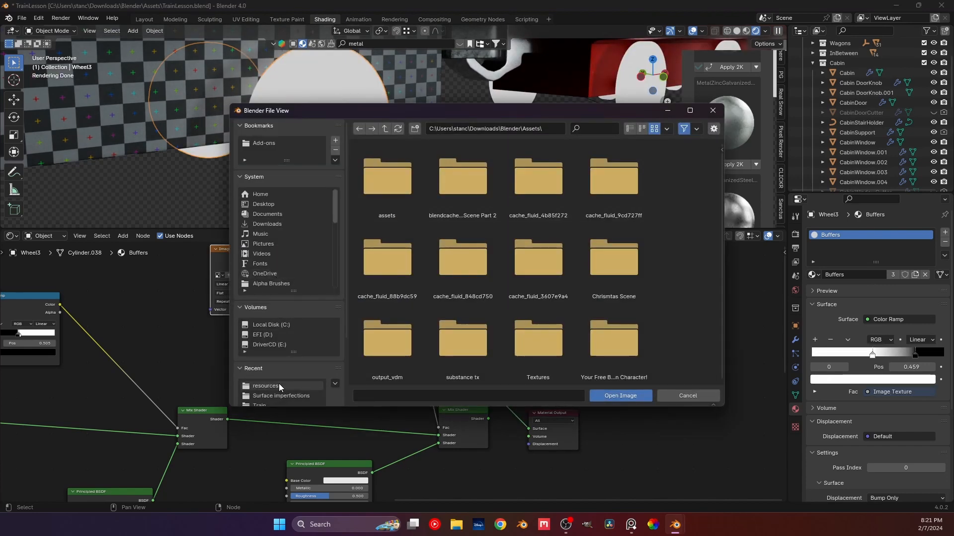
{"action": "left_click", "coordinate": [285, 396]}
{"action": "double_click", "coordinate": [471, 255]}
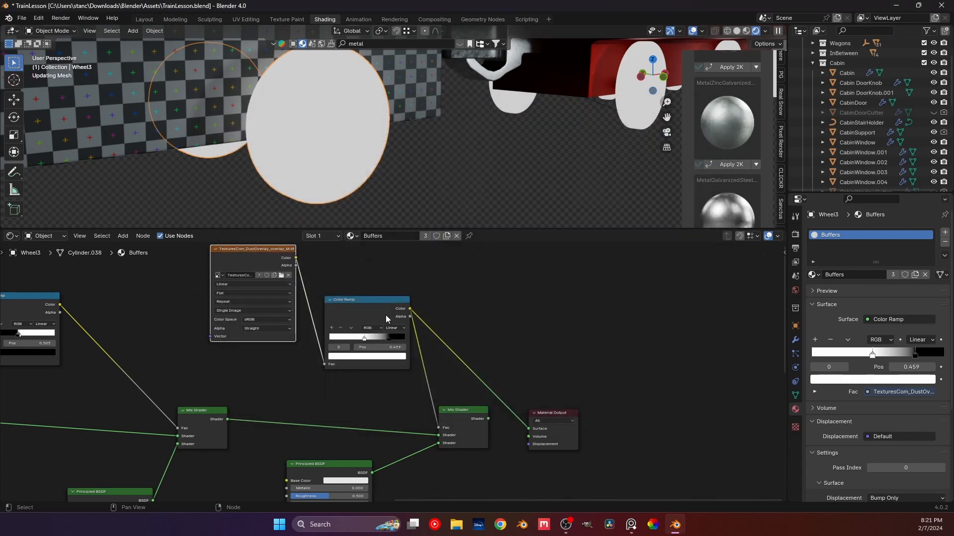
Move the dust Color Ramp's white stop to the start of the ramp and its black stop to 0.173.
{"action": "left_click_drag", "start_coordinate": [365, 337], "coordinate": [302, 343]}
{"action": "left_click_drag", "start_coordinate": [389, 339], "coordinate": [342, 349]}
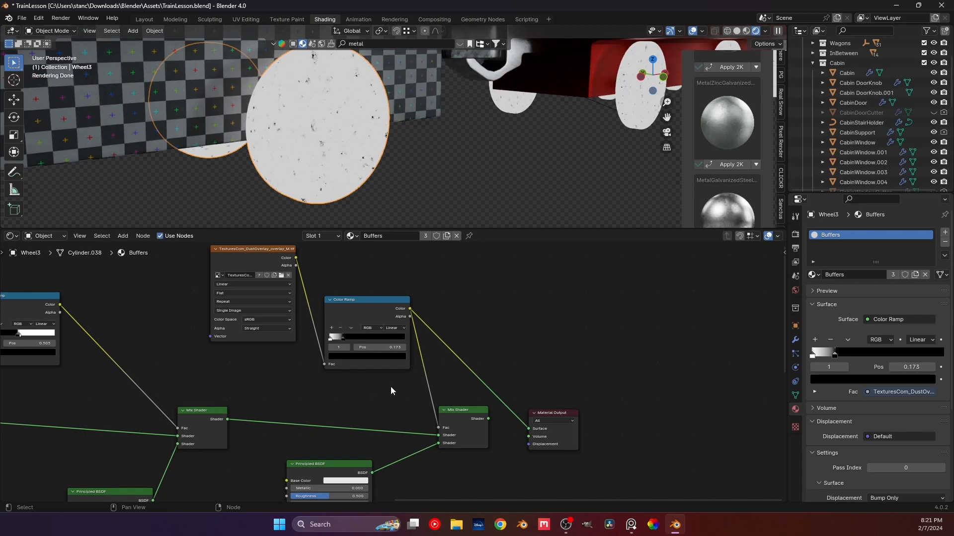
Reconnect the second Mix Shader to the Material Output's Surface, save the file, and check the dust on the wheel.
{"action": "middle_click_drag", "start_coordinate": [392, 389], "coordinate": [395, 377]}
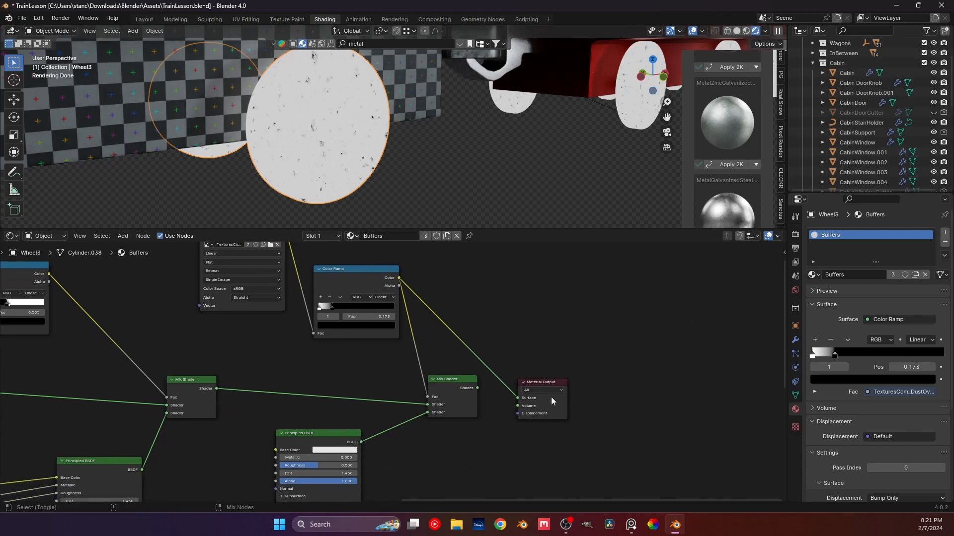
{"action": "left_click", "coordinate": [466, 401], "text": "ctrl+shift"}
{"action": "left_click", "coordinate": [459, 454]}
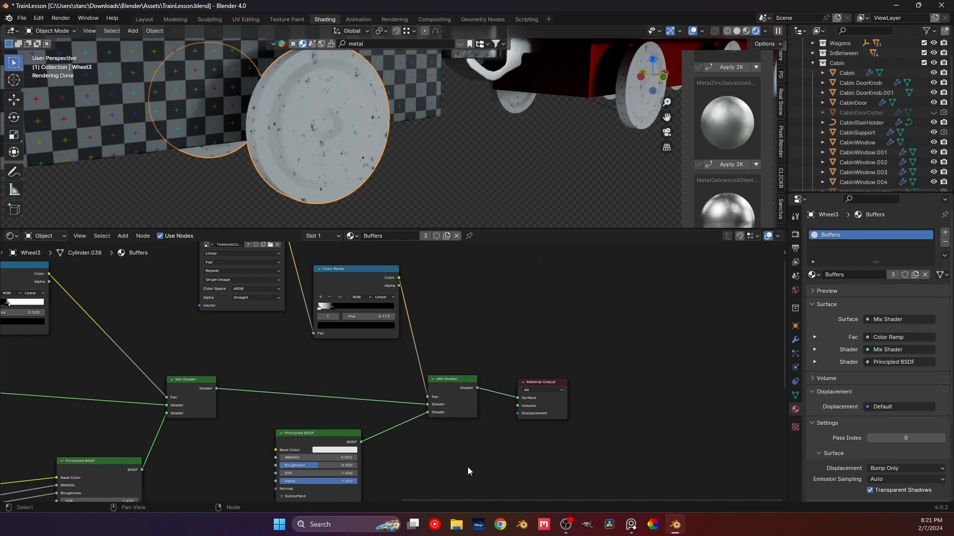
{"action": "key", "text": "ctrl+s"}
{"action": "middle_click_drag", "start_coordinate": [311, 196], "coordinate": [358, 171]}
{"action": "left_click", "coordinate": [352, 390]}
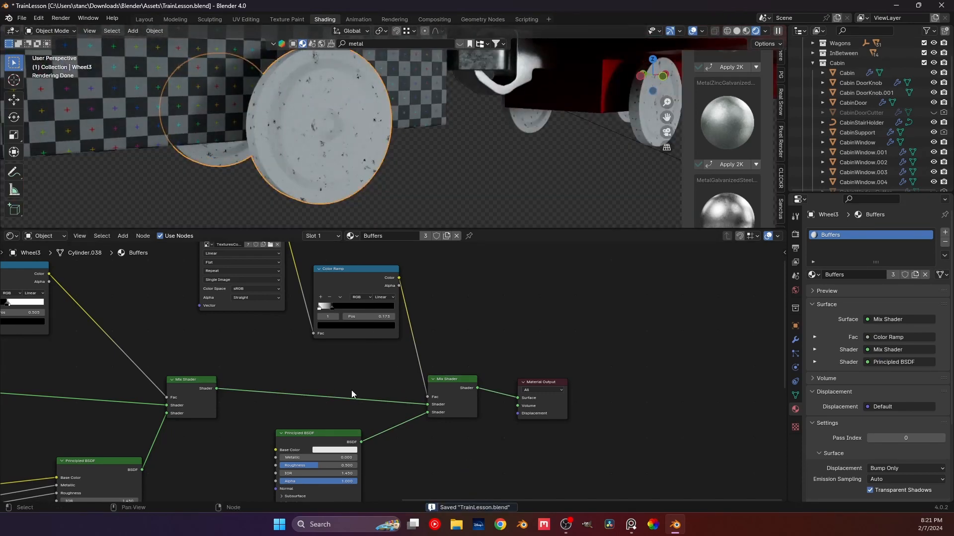
Swap the second Mix Shader's inputs so the plain Principled BSDF feeds the first Shader input and the mixed metal the second.
{"action": "middle_click_drag", "start_coordinate": [355, 377], "coordinate": [354, 296]}
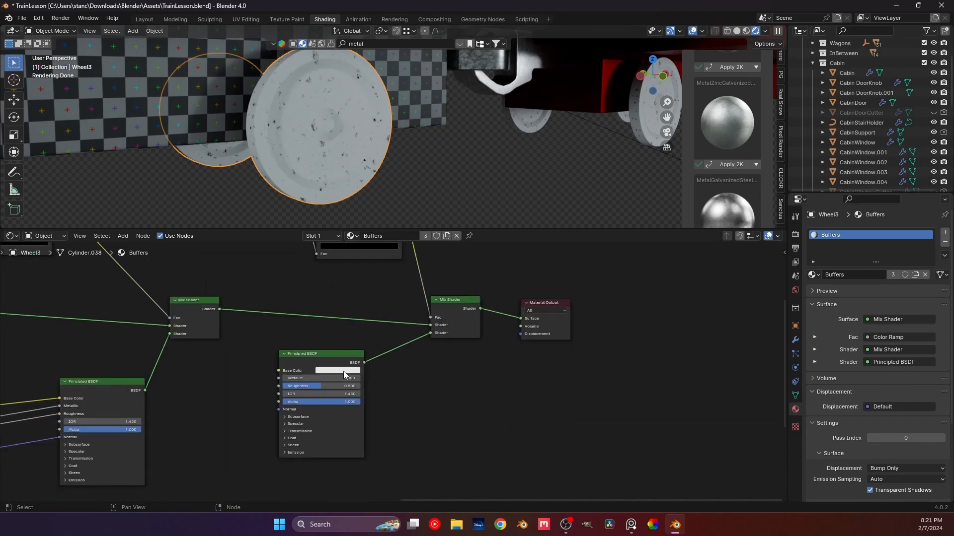
{"action": "left_click", "coordinate": [344, 371]}
{"action": "left_click_drag", "start_coordinate": [430, 333], "coordinate": [430, 325]}
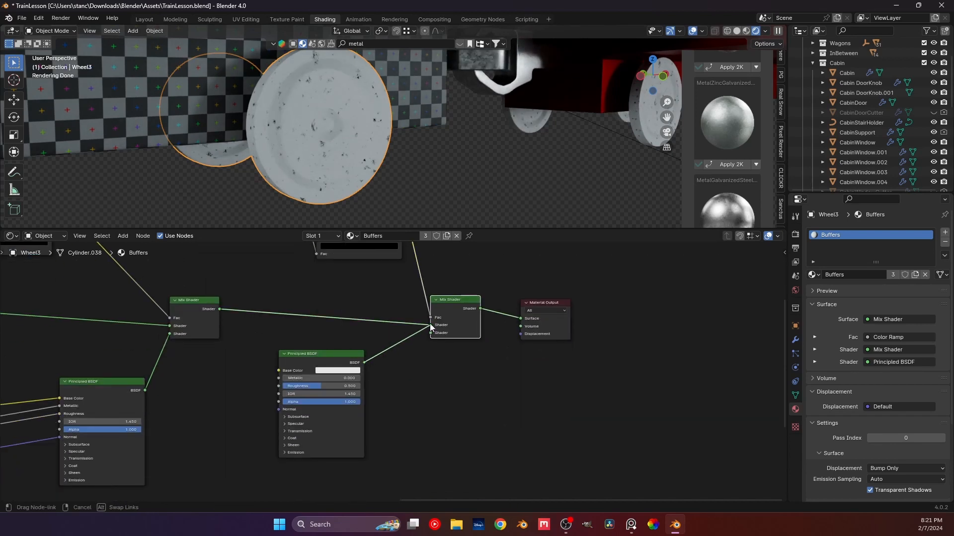
{"action": "left_click_drag", "start_coordinate": [220, 309], "coordinate": [430, 332]}
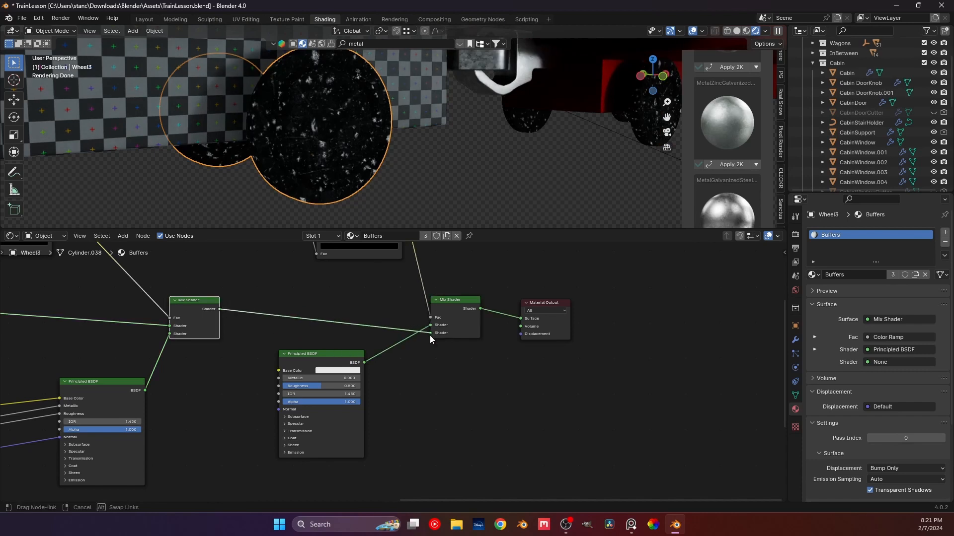
Darken the plain Principled BSDF's Base Color to dark grey and set its Metallic to 1.000.
{"action": "left_click", "coordinate": [343, 370]}
{"action": "left_click_drag", "start_coordinate": [391, 264], "coordinate": [391, 305]}
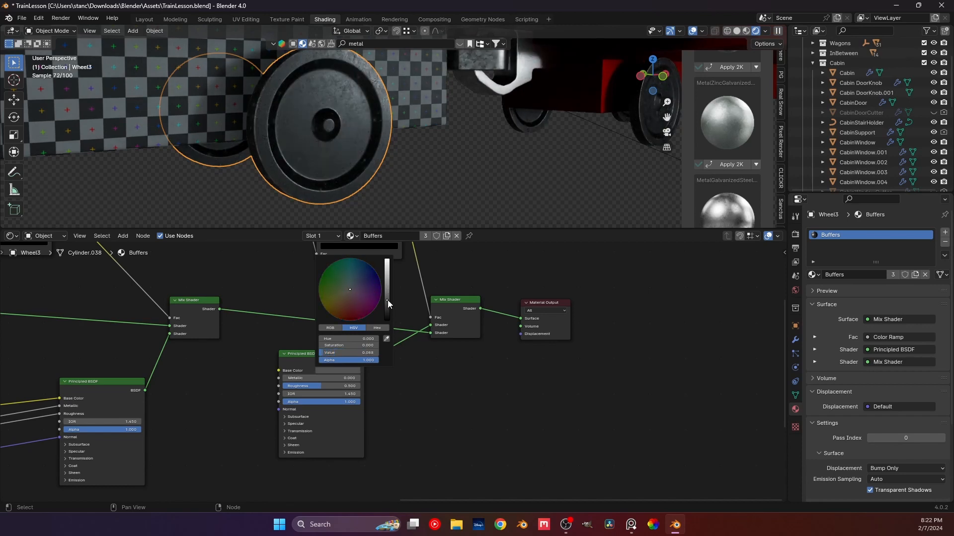
{"action": "left_click_drag", "start_coordinate": [319, 385], "coordinate": [359, 379]}
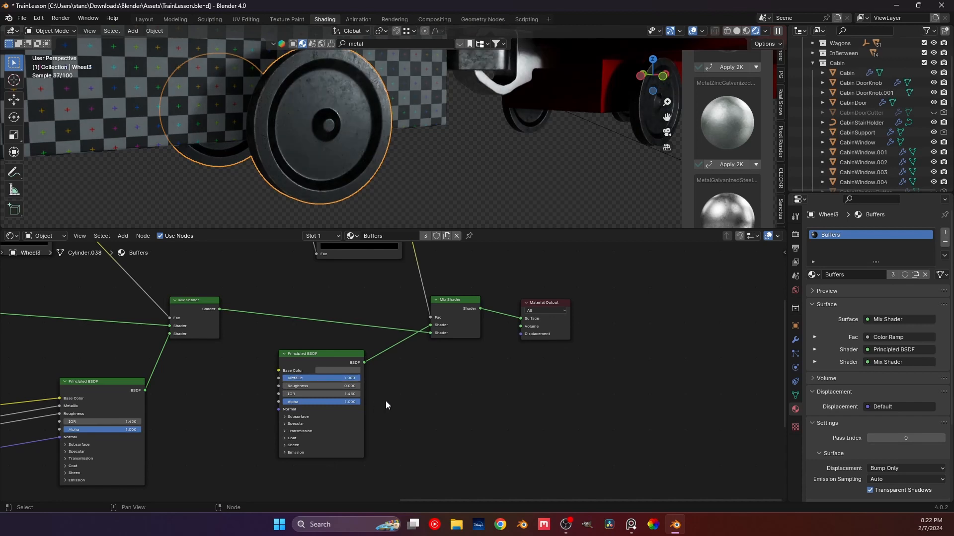
Tint the plain Principled BSDF's Base Color dark brown with a Value of 0.121, and check the deselected wheel from farther away.
{"action": "left_click", "coordinate": [338, 370]}
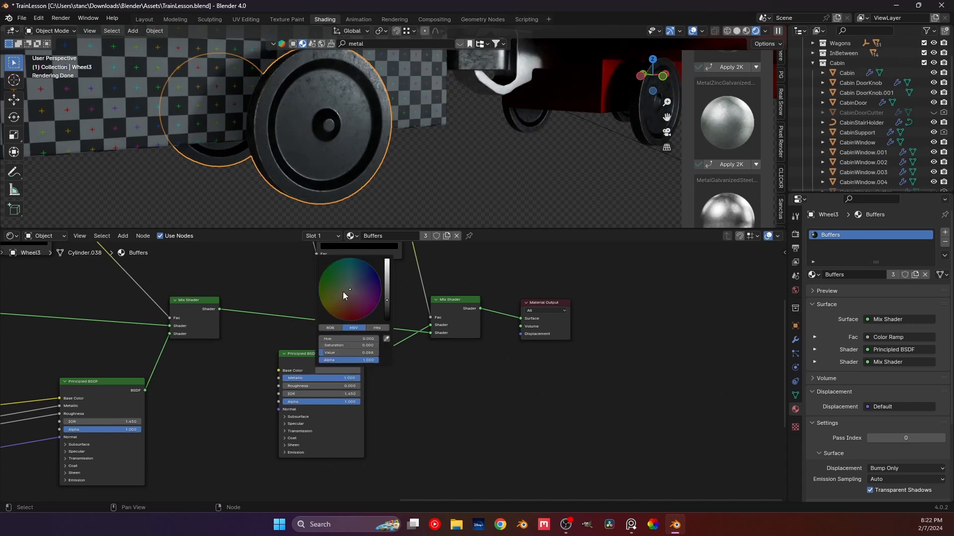
{"action": "left_click_drag", "start_coordinate": [343, 291], "coordinate": [388, 280]}
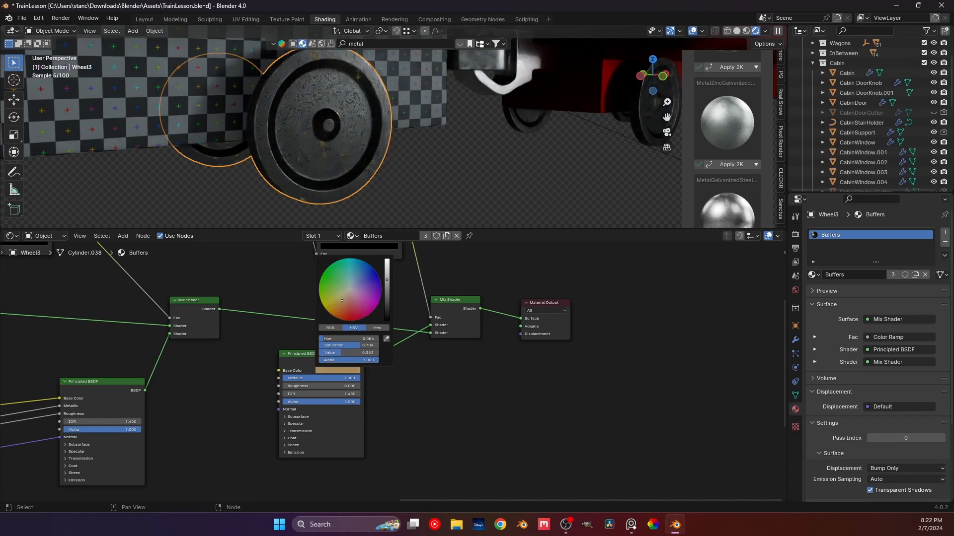
{"action": "left_click", "coordinate": [342, 307]}
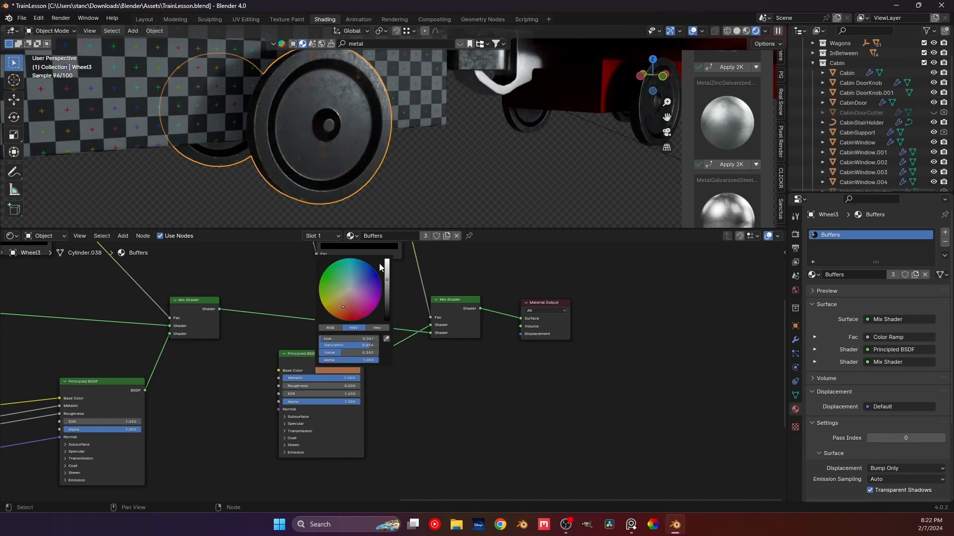
{"action": "left_click_drag", "start_coordinate": [342, 300], "coordinate": [387, 297]}
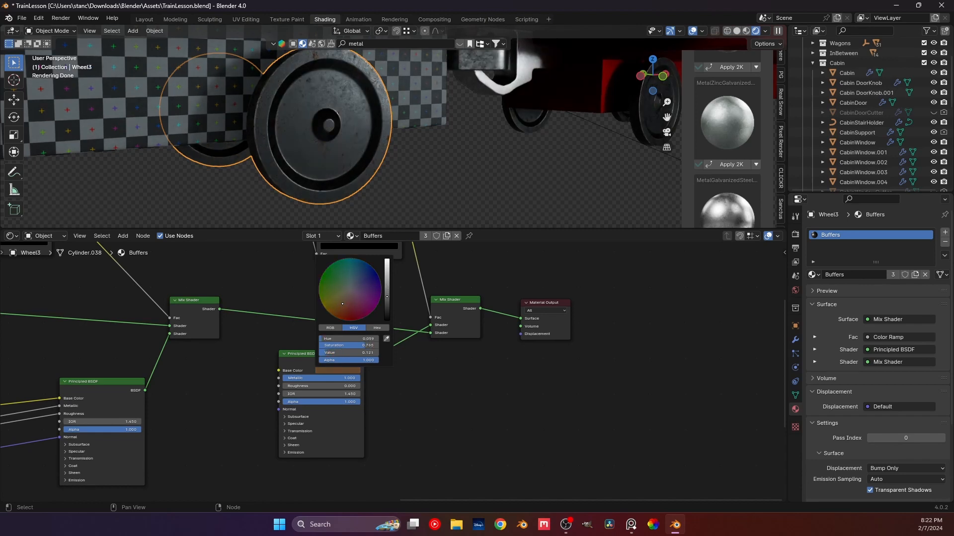
{"action": "scroll", "coordinate": [415, 114], "scroll_direction": "down", "scroll_amount": 5}
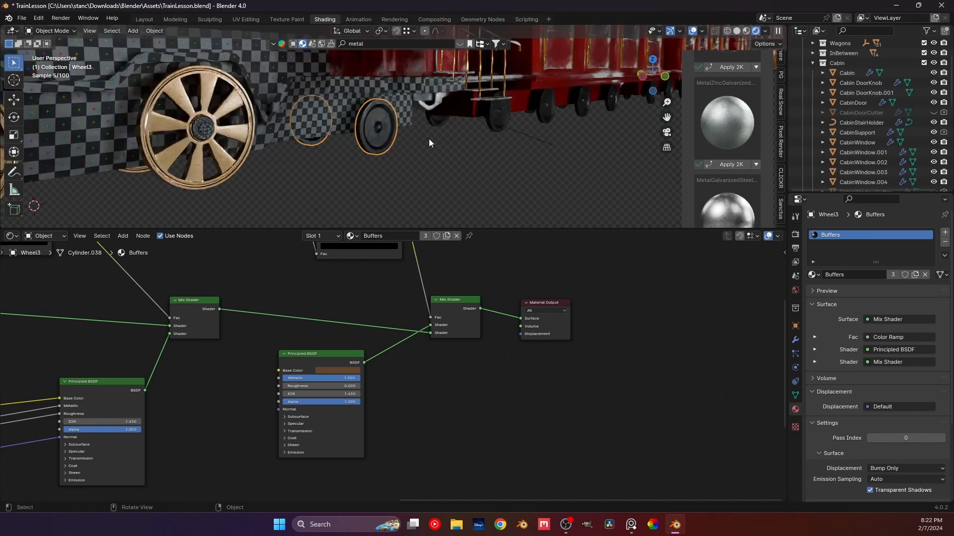
{"action": "left_click", "coordinate": [429, 144]}
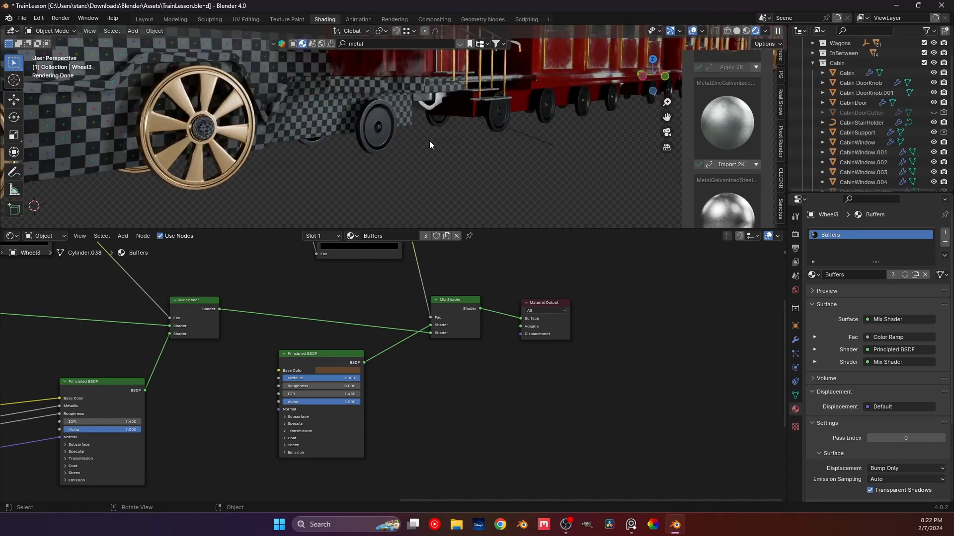
Adjust the dust Color Ramp's black stop to position 0.186 while comparing the dust on the wheel.
{"action": "middle_click_drag", "start_coordinate": [406, 338], "coordinate": [437, 451]}
{"action": "scroll", "coordinate": [320, 322], "scroll_direction": "up", "scroll_amount": 6}
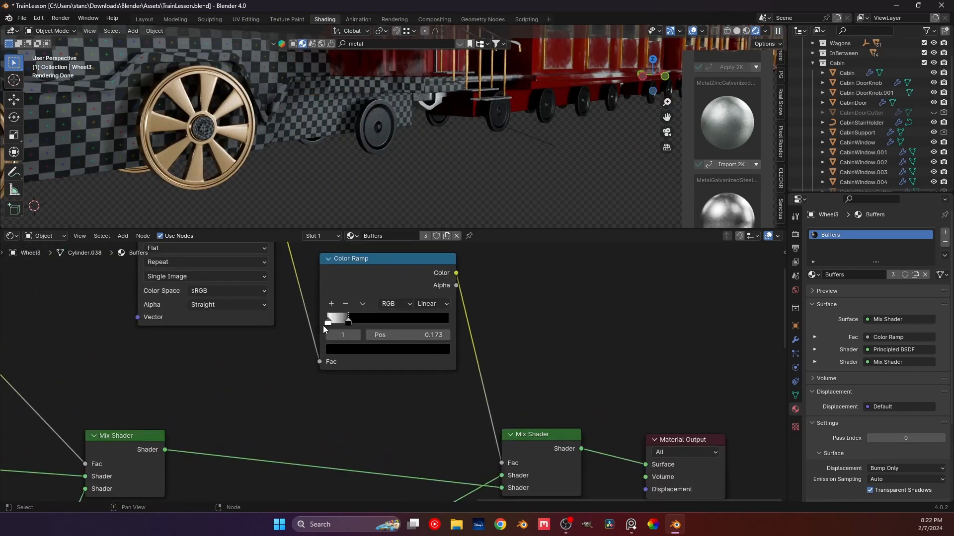
{"action": "left_click", "coordinate": [326, 323]}
{"action": "left_click_drag", "start_coordinate": [349, 323], "coordinate": [340, 323]}
{"action": "scroll", "coordinate": [382, 164], "scroll_direction": "up", "scroll_amount": 5}
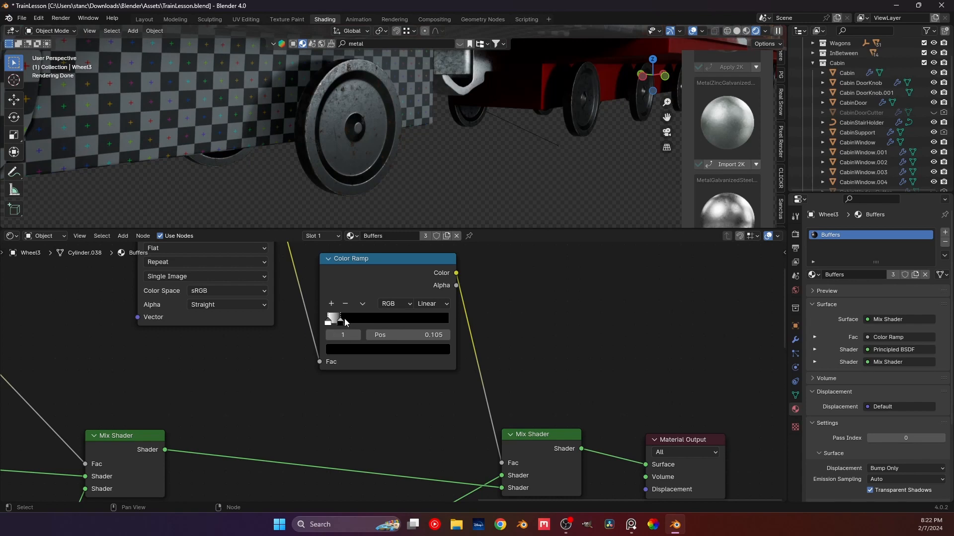
{"action": "left_click_drag", "start_coordinate": [340, 323], "coordinate": [355, 323]}
Check the dusted wheels through the scene camera and save the file.
{"action": "key", "text": "KP_0"}
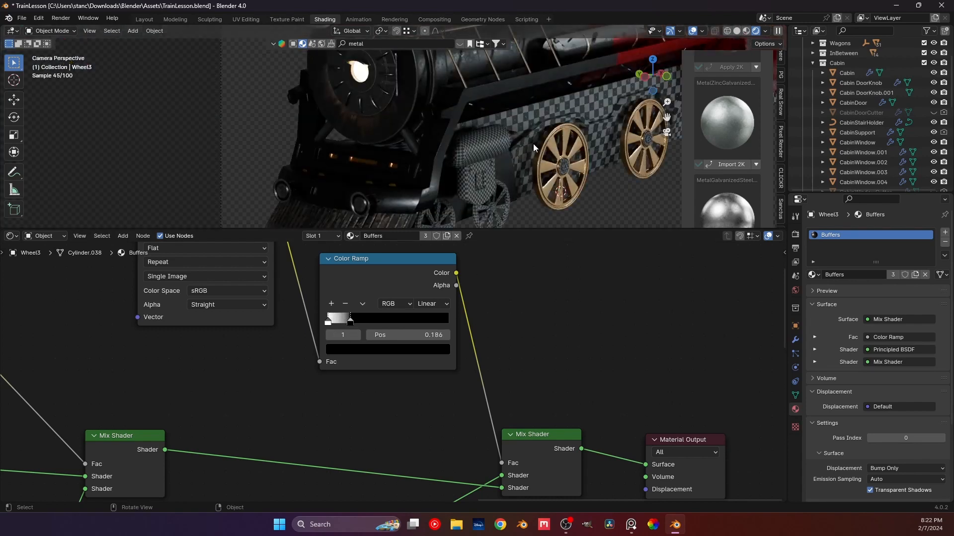
{"action": "scroll", "coordinate": [532, 142], "scroll_direction": "down", "scroll_amount": 2}
{"action": "middle_click_drag", "start_coordinate": [527, 136], "coordinate": [354, 130], "text": "shift"}
{"action": "key", "text": "ctrl+s"}
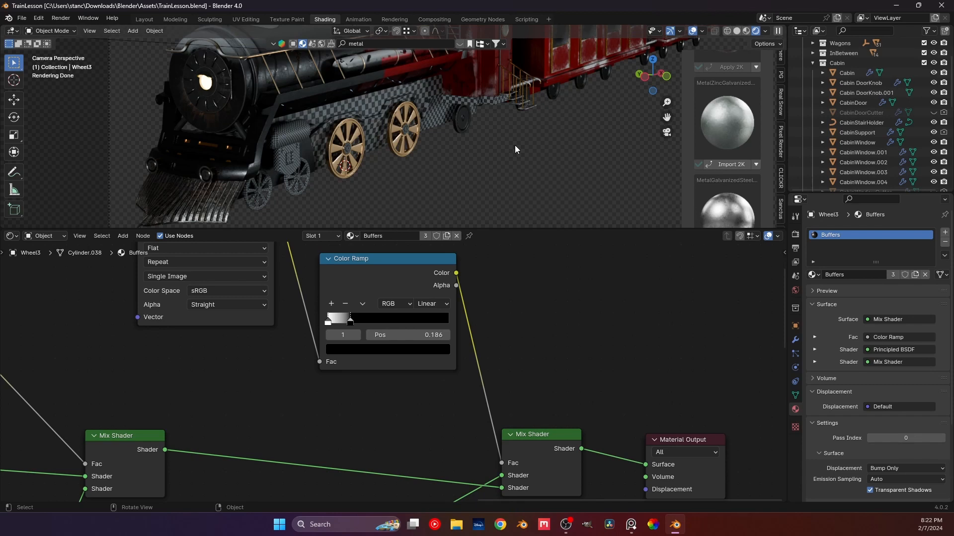
Save the file again and select the small front wheel set that still uses the UV TEST material.
{"action": "middle_click_drag", "start_coordinate": [506, 146], "coordinate": [477, 148]}
{"action": "scroll", "coordinate": [478, 148], "scroll_direction": "down", "scroll_amount": 4}
{"action": "left_click", "coordinate": [353, 161]}
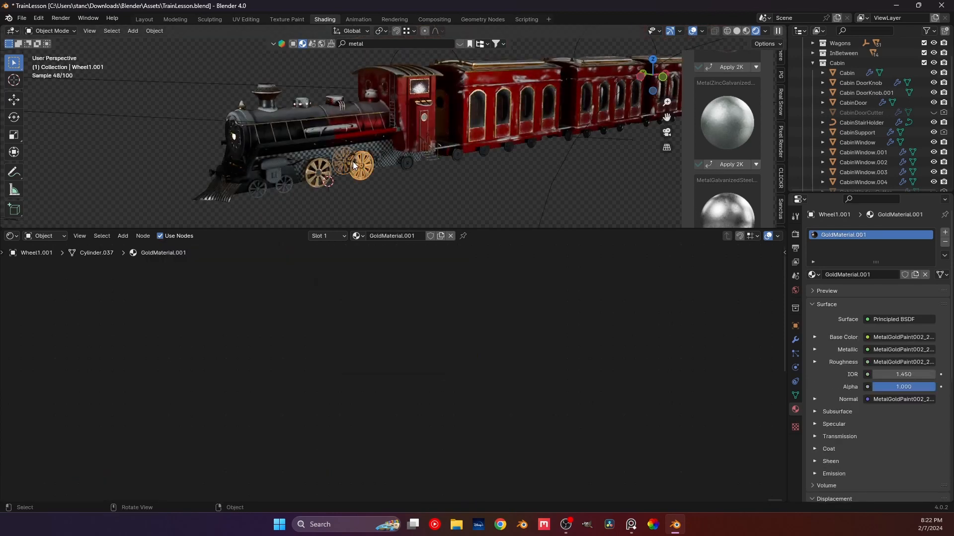
{"action": "middle_click_drag", "start_coordinate": [353, 162], "coordinate": [399, 130]}
{"action": "key", "text": "ctrl+s"}
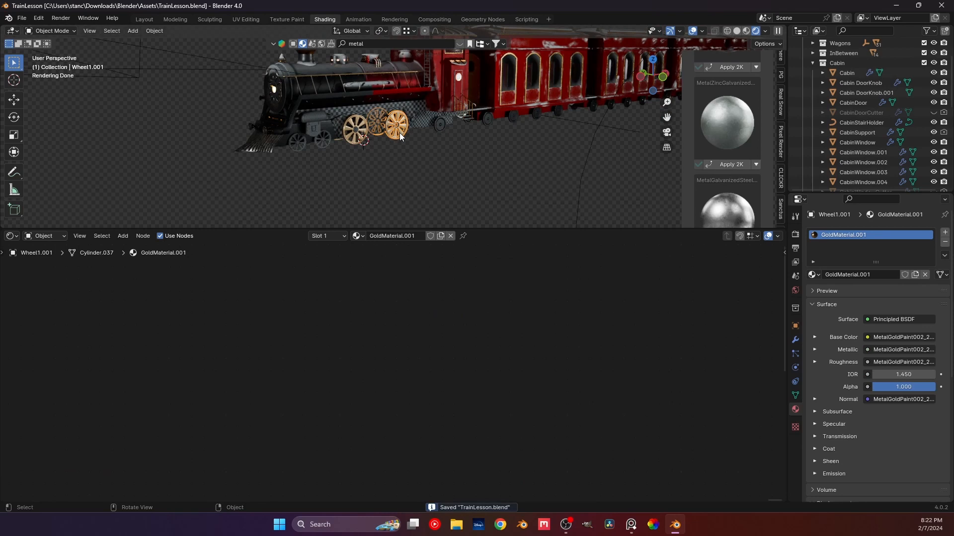
{"action": "left_click", "coordinate": [328, 137]}
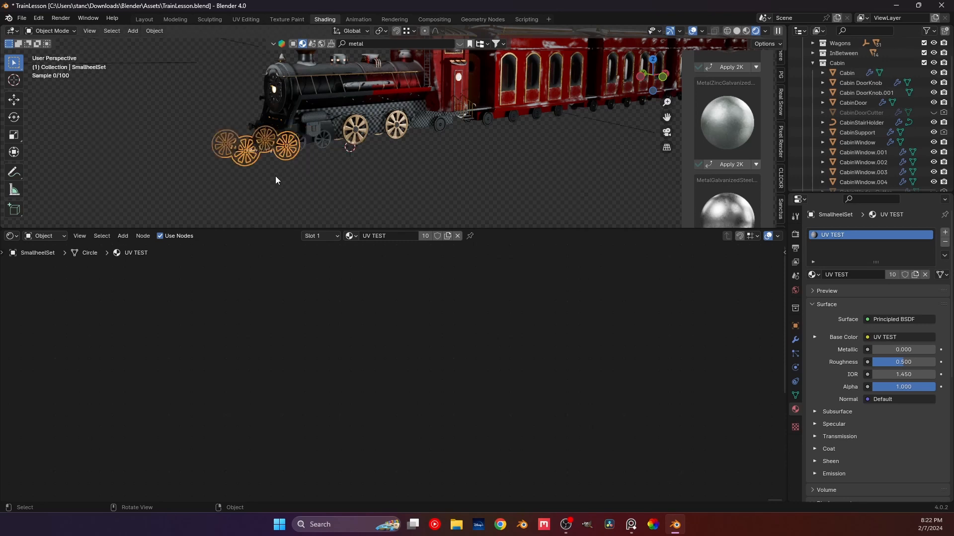
{"action": "scroll", "coordinate": [275, 176], "scroll_direction": "up", "scroll_amount": 3}
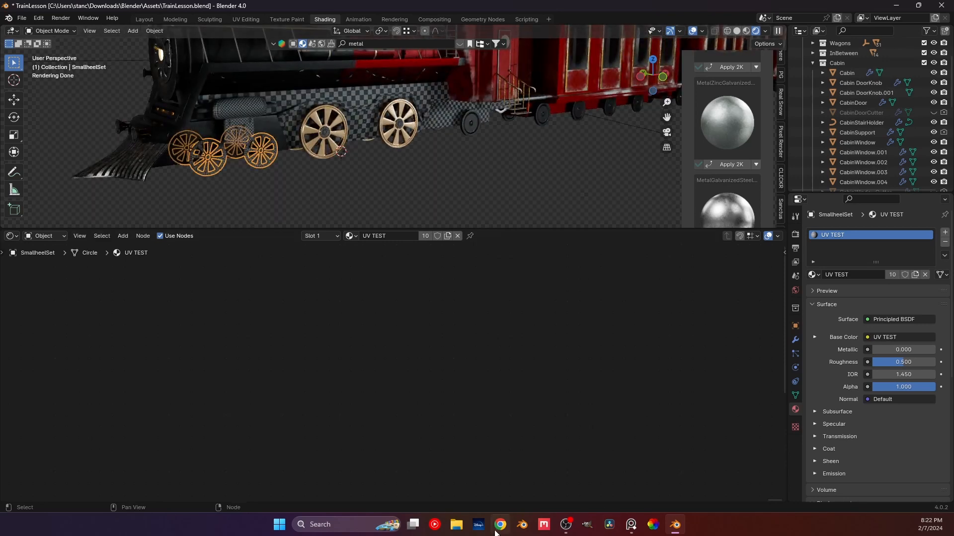
Switch to the PureRef board and examine the train reference images for the wheel and front colors.
{"action": "left_click", "coordinate": [631, 524]}
{"action": "scroll", "coordinate": [674, 248], "scroll_direction": "down", "scroll_amount": 4}
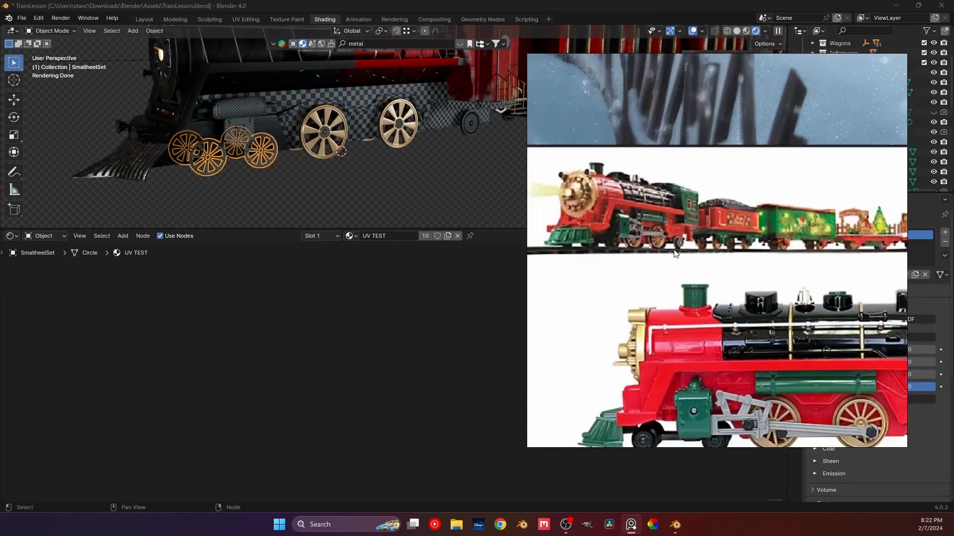
{"action": "scroll", "coordinate": [677, 297], "scroll_direction": "up", "scroll_amount": 7}
{"action": "scroll", "coordinate": [676, 297], "scroll_direction": "down", "scroll_amount": 4}
{"action": "scroll", "coordinate": [678, 189], "scroll_direction": "up", "scroll_amount": 3}
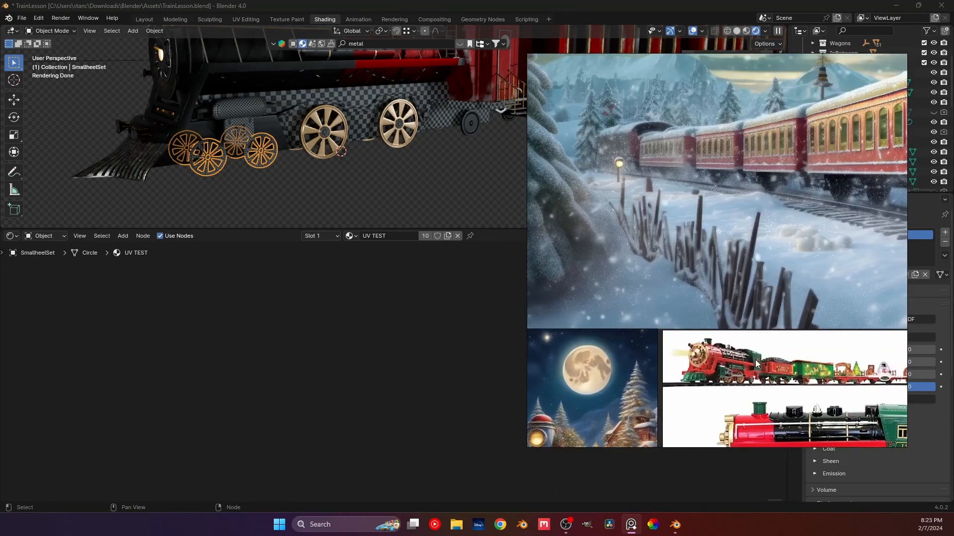
{"action": "scroll", "coordinate": [737, 350], "scroll_direction": "down", "scroll_amount": 2}
{"action": "scroll", "coordinate": [686, 225], "scroll_direction": "up", "scroll_amount": 3}
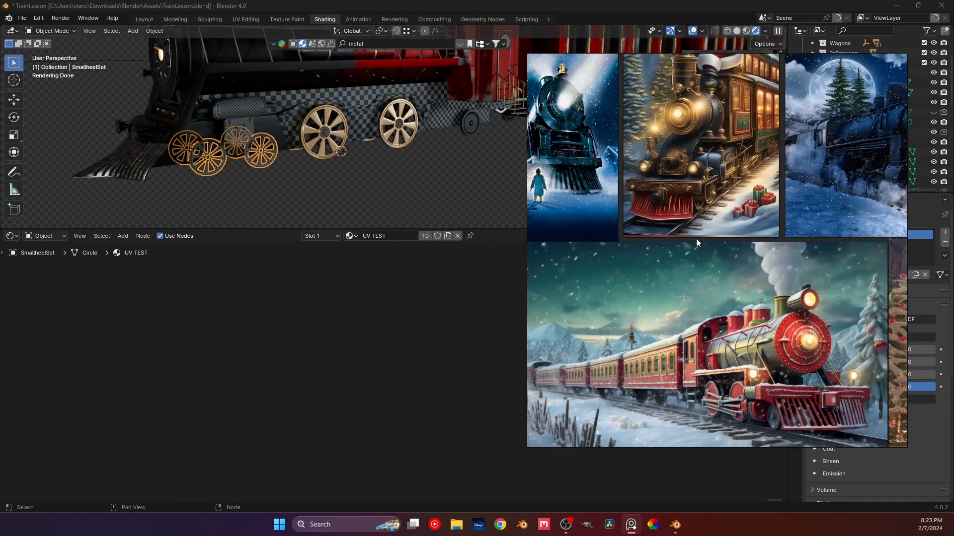
{"action": "scroll", "coordinate": [627, 127], "scroll_direction": "up", "scroll_amount": 2}
{"action": "scroll", "coordinate": [630, 228], "scroll_direction": "down", "scroll_amount": 4}
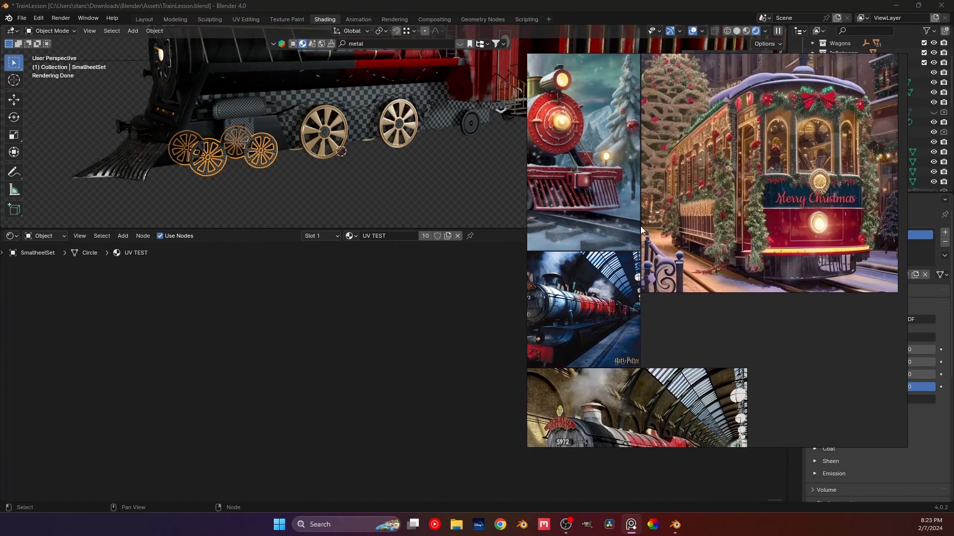
{"action": "scroll", "coordinate": [658, 237], "scroll_direction": "up", "scroll_amount": 4}
{"action": "scroll", "coordinate": [657, 236], "scroll_direction": "up", "scroll_amount": 2}
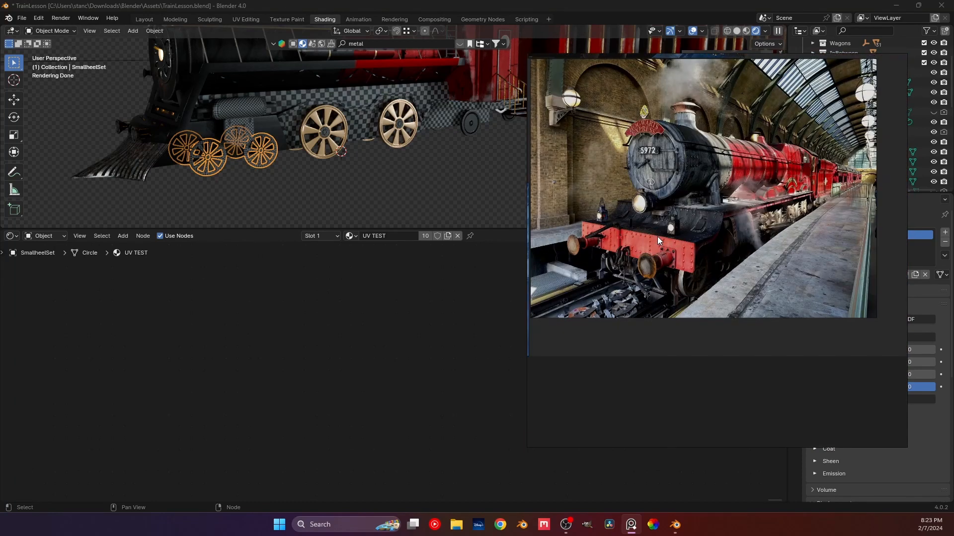
{"action": "scroll", "coordinate": [725, 234], "scroll_direction": "down", "scroll_amount": 5}
{"action": "scroll", "coordinate": [697, 226], "scroll_direction": "up", "scroll_amount": 5}
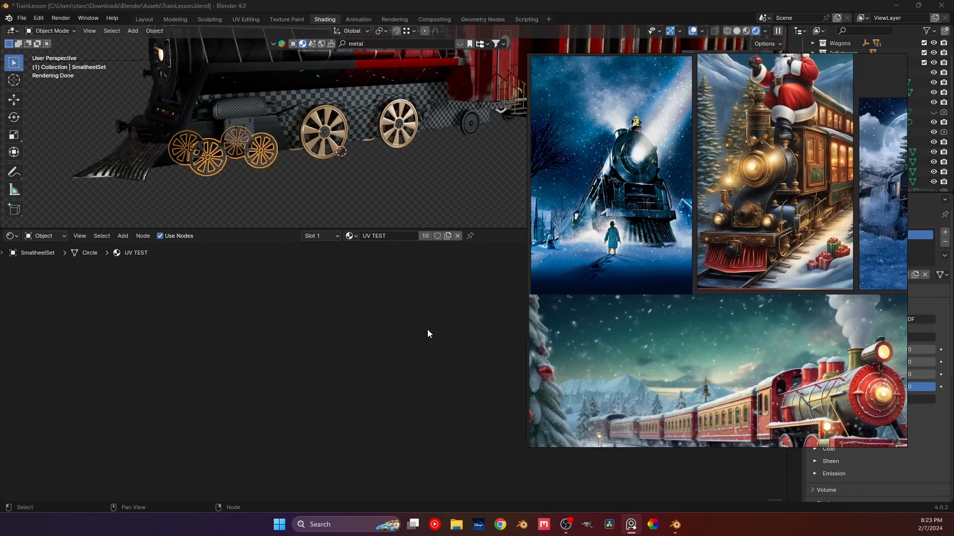
Back in Blender, select the FrontalProtection grille and make its Buffers material a single-user copy.
{"action": "left_click", "coordinate": [350, 171]}
{"action": "middle_click_drag", "start_coordinate": [143, 172], "coordinate": [408, 81]}
{"action": "left_click", "coordinate": [148, 160]}
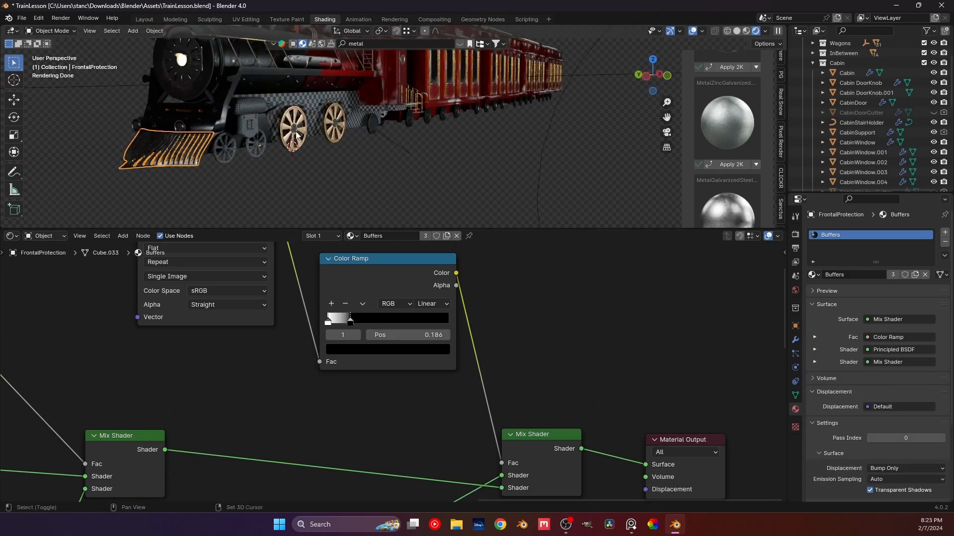
{"action": "middle_click_drag", "start_coordinate": [162, 152], "coordinate": [314, 148], "text": "shift"}
{"action": "scroll", "coordinate": [326, 167], "scroll_direction": "up", "scroll_amount": 3}
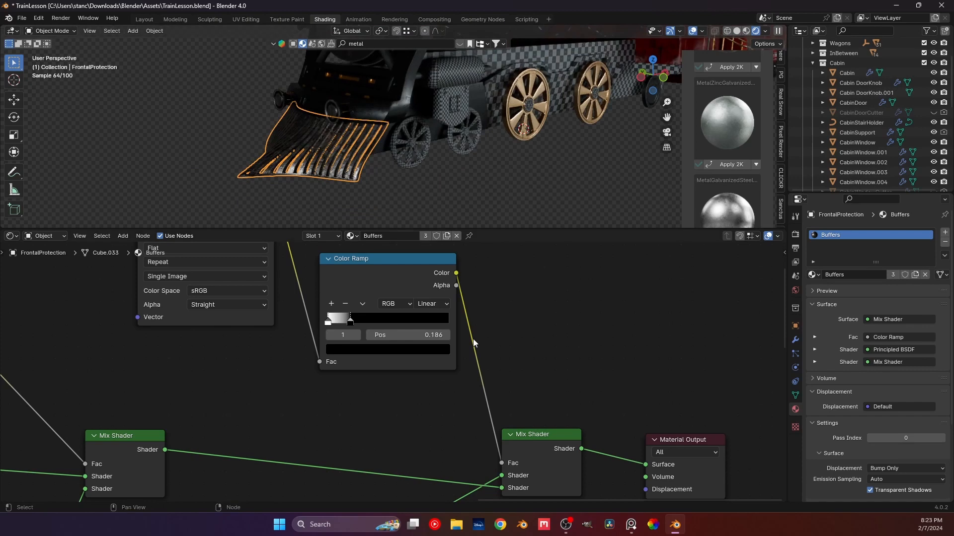
{"action": "left_click", "coordinate": [425, 235]}
{"action": "scroll", "coordinate": [540, 332], "scroll_direction": "down", "scroll_amount": 5}
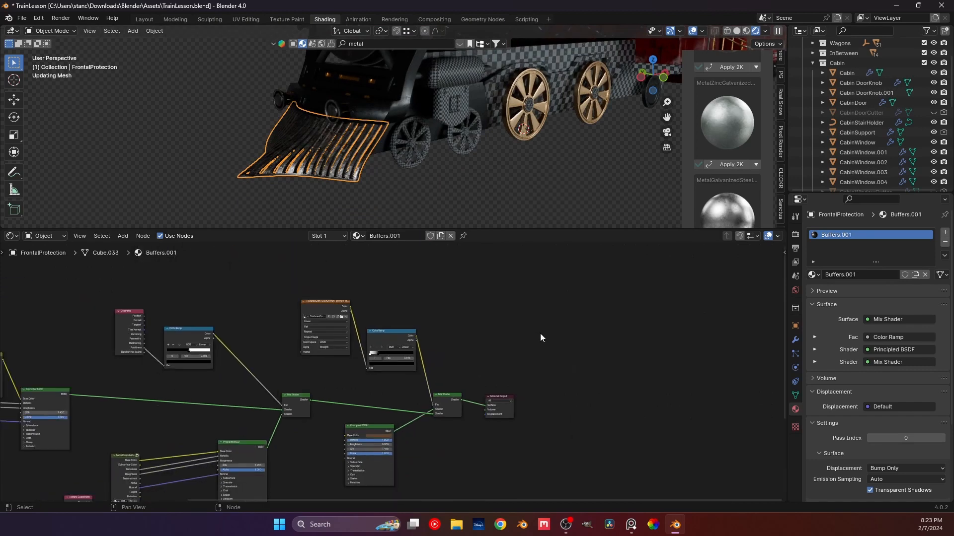
Delete the last Principled BSDF, image texture, its Color Ramp and the final Mix Shader, then connect the remaining Mix Shader to the Material Output surface.
{"action": "left_click_drag", "start_coordinate": [387, 479], "coordinate": [433, 463]}
{"action": "left_click_drag", "start_coordinate": [428, 425], "coordinate": [375, 369]}
{"action": "key", "text": "x"}
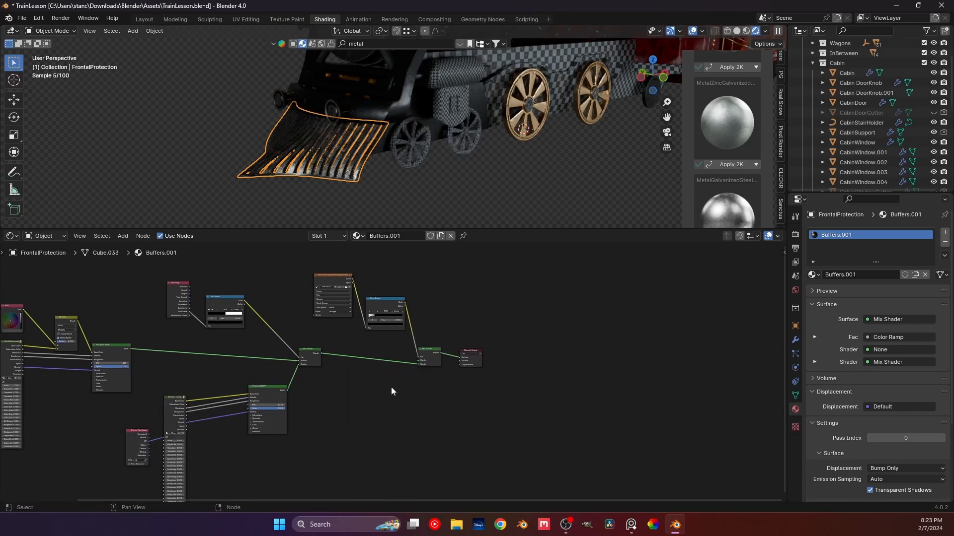
{"action": "left_click_drag", "start_coordinate": [427, 332], "coordinate": [332, 286]}
{"action": "key", "text": "x"}
{"action": "left_click", "coordinate": [429, 347]}
{"action": "key", "text": "x"}
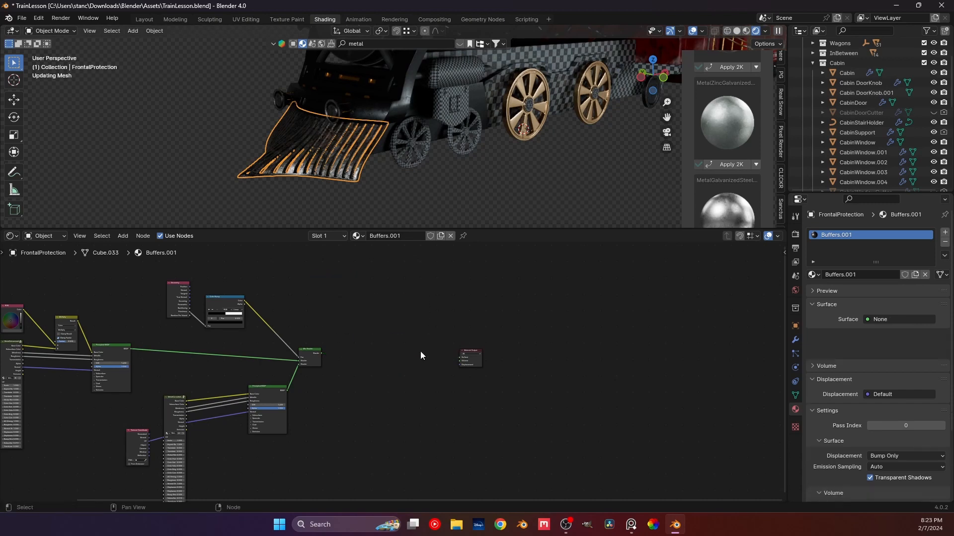
{"action": "left_click_drag", "start_coordinate": [321, 354], "coordinate": [462, 361]}
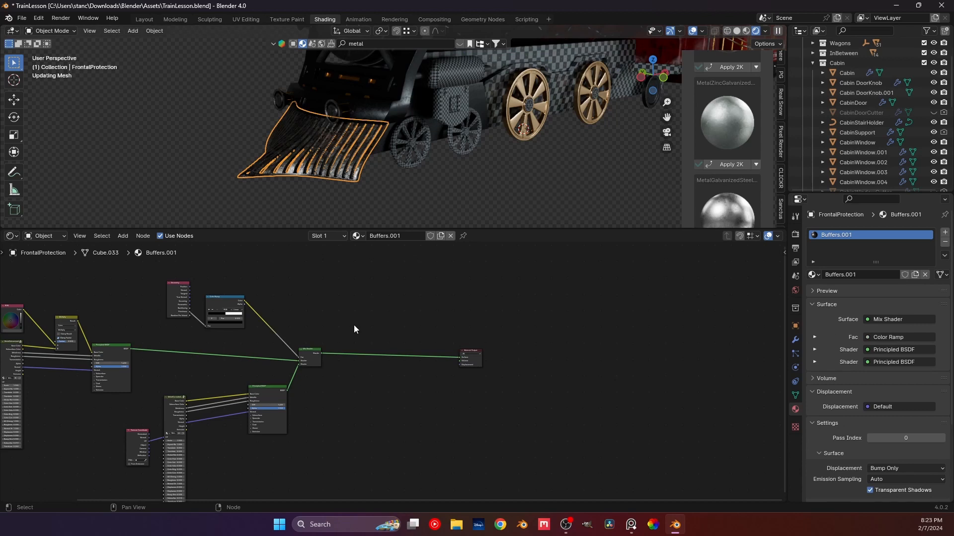
Preview the Color Ramp node's output on the train's front guard.
{"action": "middle_click_drag", "start_coordinate": [354, 325], "coordinate": [494, 294]}
{"action": "scroll", "coordinate": [332, 303], "scroll_direction": "up", "scroll_amount": 2}
{"action": "middle_click_drag", "start_coordinate": [332, 303], "coordinate": [400, 389]}
{"action": "scroll", "coordinate": [413, 358], "scroll_direction": "up", "scroll_amount": 2}
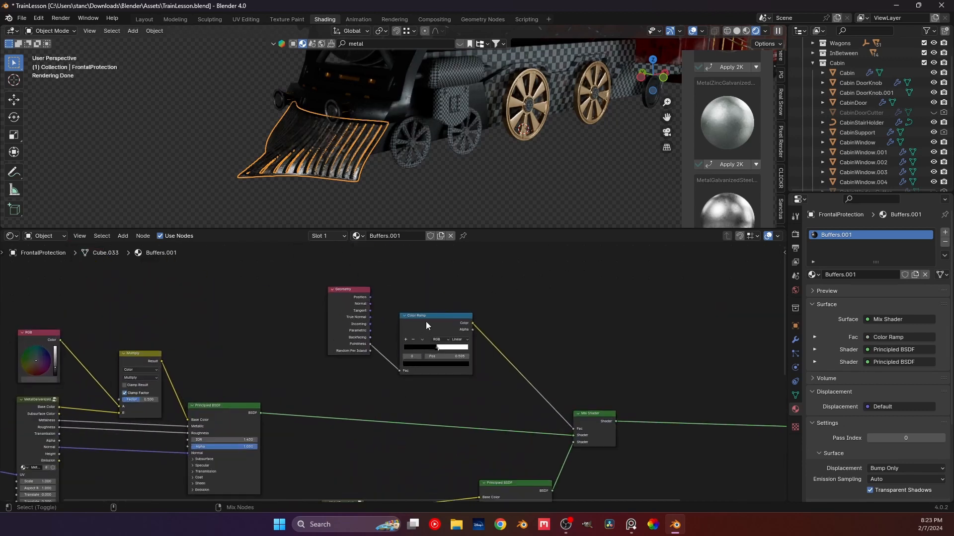
{"action": "left_click", "coordinate": [433, 326], "text": "ctrl+shift"}
{"action": "middle_click_drag", "start_coordinate": [265, 153], "coordinate": [323, 156]}
{"action": "scroll", "coordinate": [284, 171], "scroll_direction": "up", "scroll_amount": 3}
Replace the Geometry node with an Ambient Occlusion node and connect its Color to the Color Ramp's Fac.
{"action": "left_click", "coordinate": [357, 301]}
{"action": "key", "text": "x"}
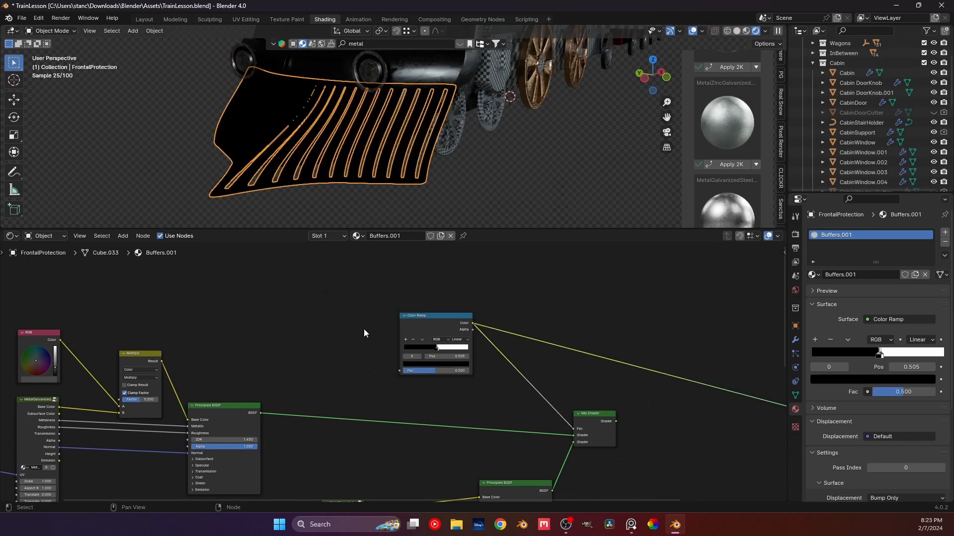
{"action": "key", "text": "shift+a"}
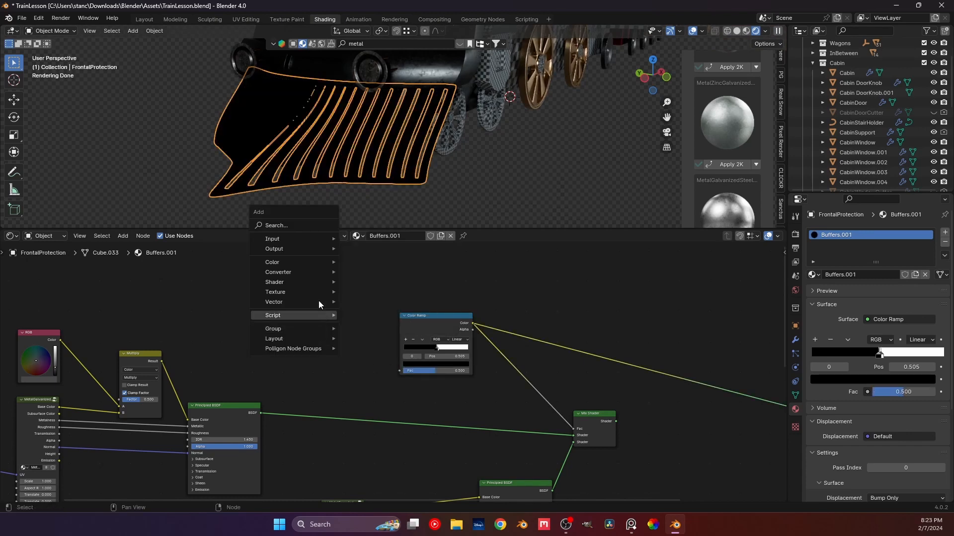
{"action": "type", "text": "ambient"}
{"action": "key", "text": "Return"}
{"action": "left_click", "coordinate": [306, 304]}
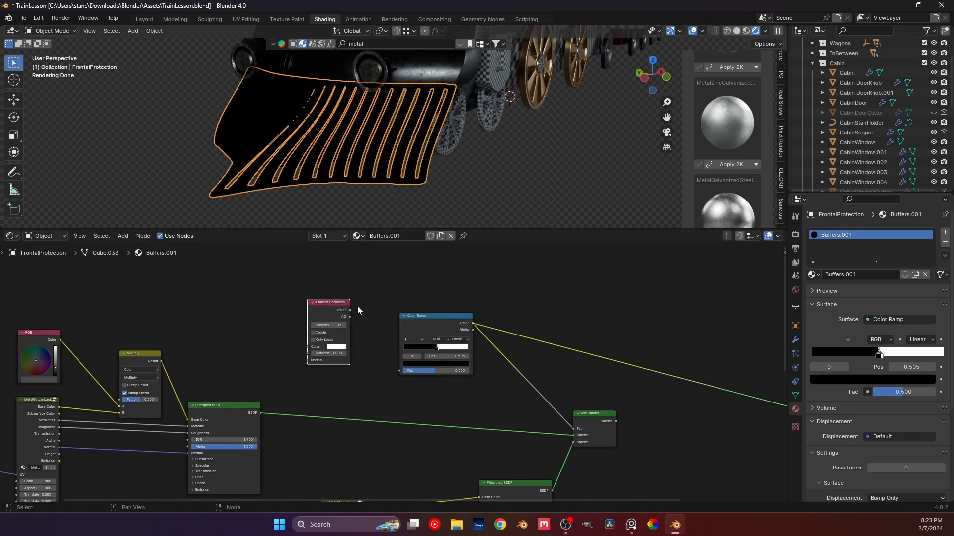
{"action": "left_click_drag", "start_coordinate": [351, 310], "coordinate": [399, 371]}
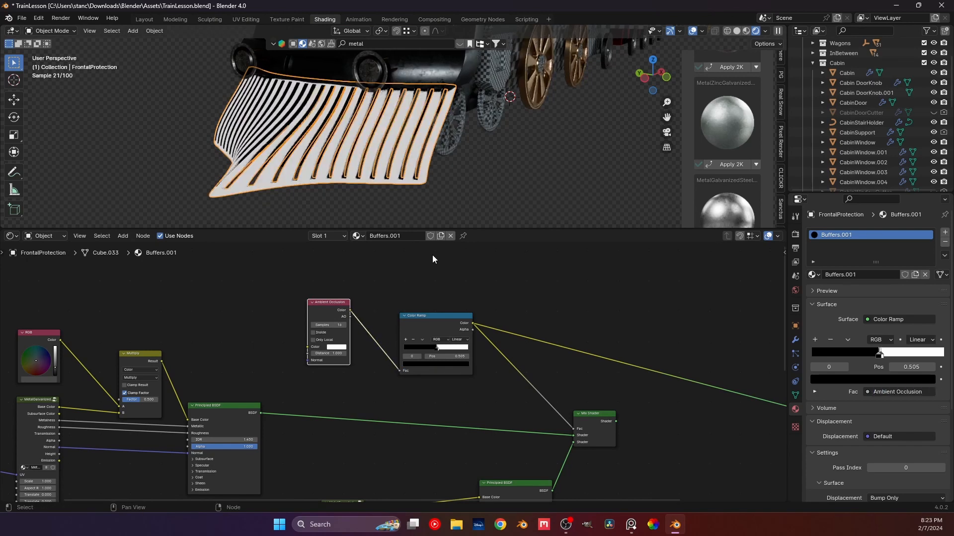
Move the Color Ramp's white stop to the end of the gradient and set the black stop to 0.414.
{"action": "scroll", "coordinate": [385, 326], "scroll_direction": "up", "scroll_amount": 2}
{"action": "scroll", "coordinate": [361, 205], "scroll_direction": "up", "scroll_amount": 4}
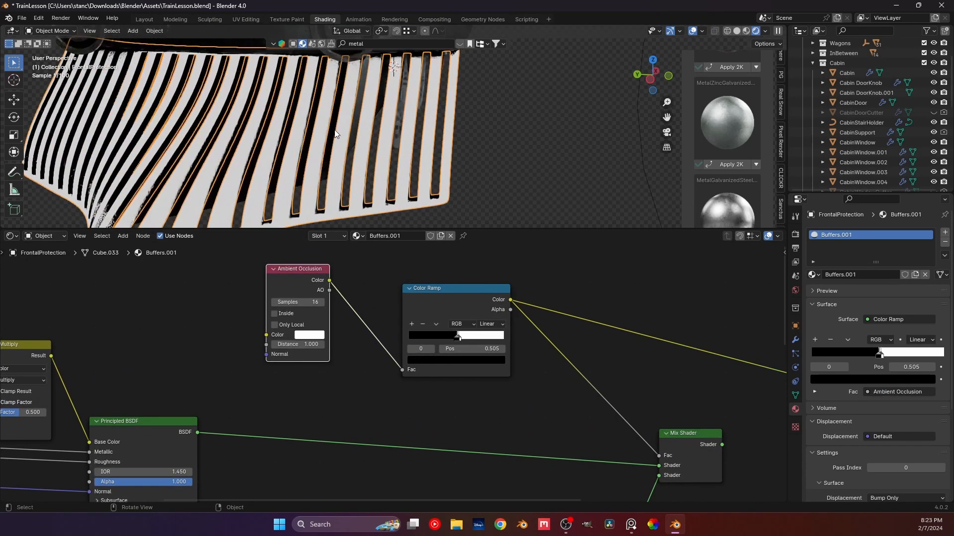
{"action": "left_click_drag", "start_coordinate": [464, 338], "coordinate": [515, 341]}
{"action": "mouse_move", "coordinate": [456, 338]}
{"action": "left_mouse_down"}
{"action": "mouse_move", "coordinate": [426, 336]}
{"action": "mouse_move", "coordinate": [440, 339]}
{"action": "left_mouse_up"}
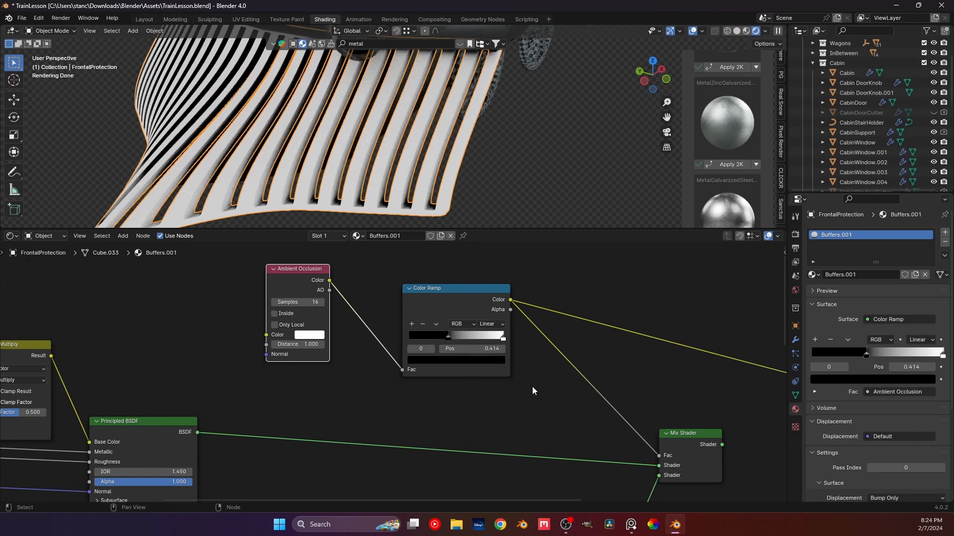
{"action": "scroll", "coordinate": [391, 167], "scroll_direction": "down", "scroll_amount": 2}
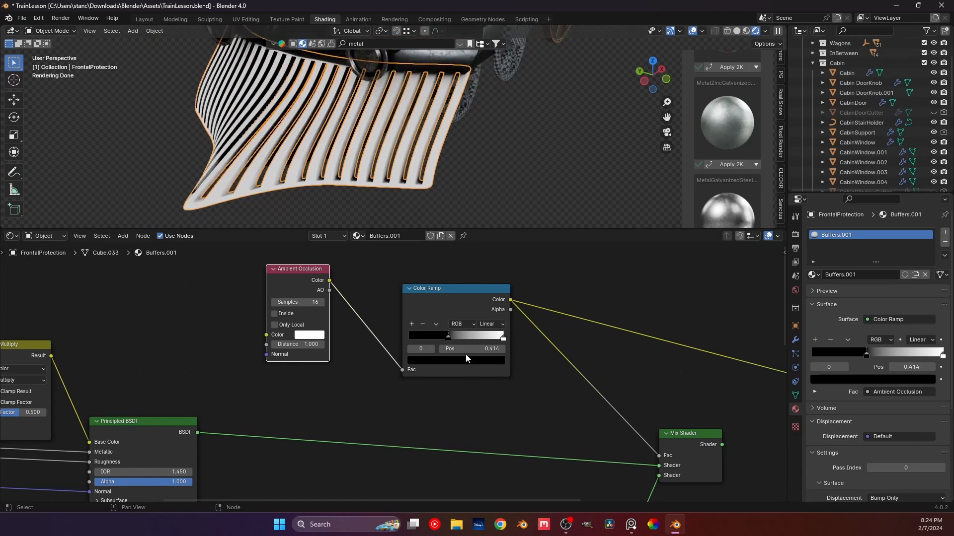
Delete the MetalCorrodedHeavy texture group and the Principled BSDF it feeds.
{"action": "middle_click_drag", "start_coordinate": [493, 404], "coordinate": [434, 278]}
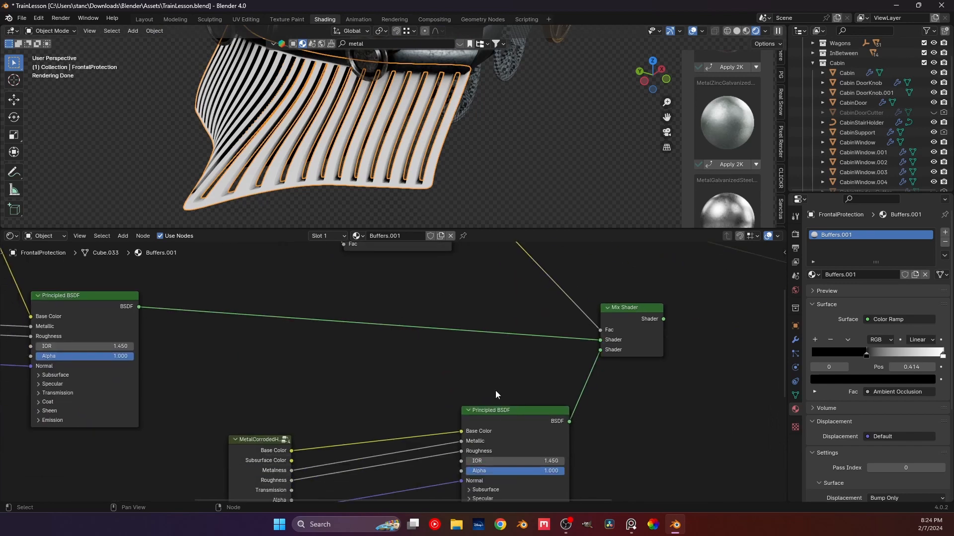
{"action": "left_click_drag", "start_coordinate": [526, 384], "coordinate": [223, 467]}
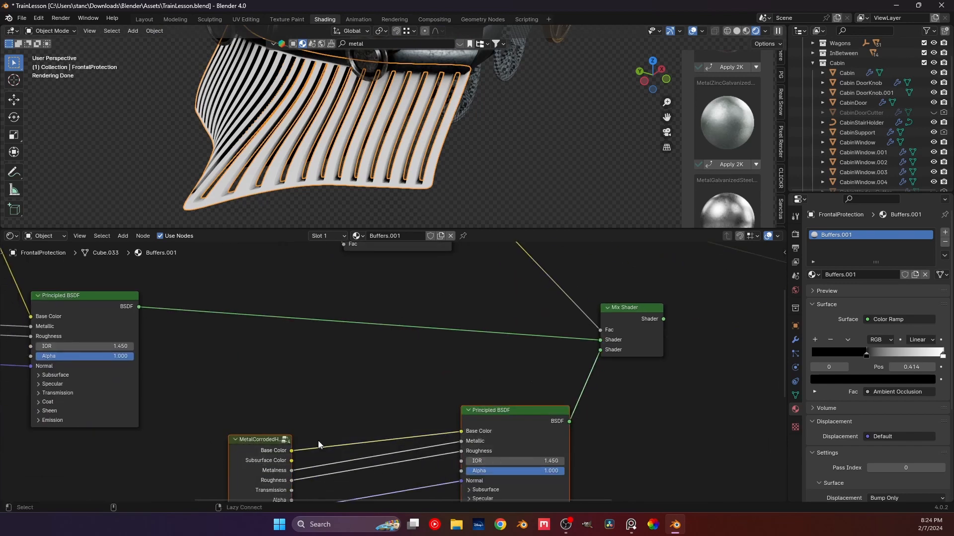
{"action": "key", "text": "Delete"}
Add the Snow.003 node group, connect it to the Mix Shader's second shader input, and route the Mix Shader to the material output.
{"action": "key", "text": "shift+a"}
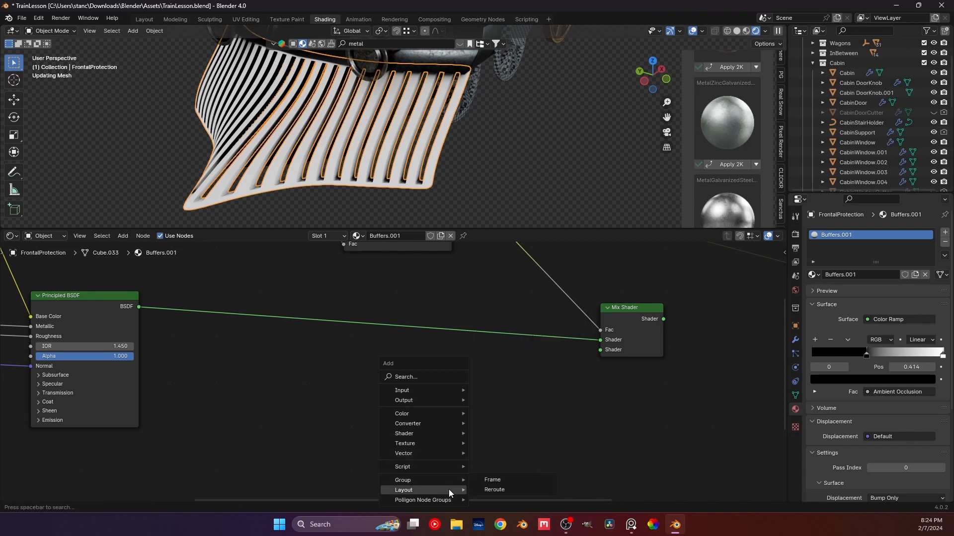
{"action": "mouse_move", "coordinate": [451, 480]}
{"action": "left_click", "coordinate": [493, 470]}
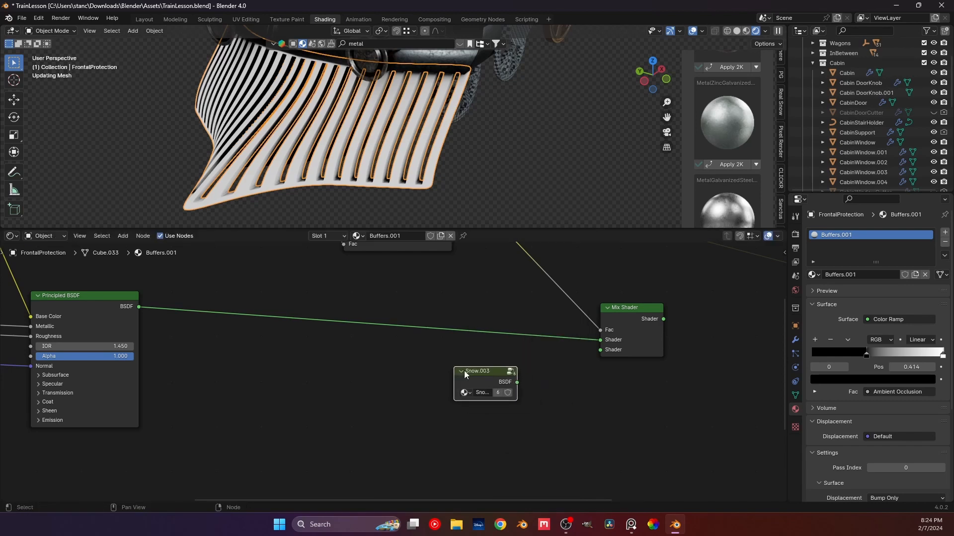
{"action": "left_click", "coordinate": [518, 386]}
{"action": "left_click_drag", "start_coordinate": [517, 382], "coordinate": [599, 350]}
{"action": "left_click", "coordinate": [624, 321], "text": "ctrl+shift"}
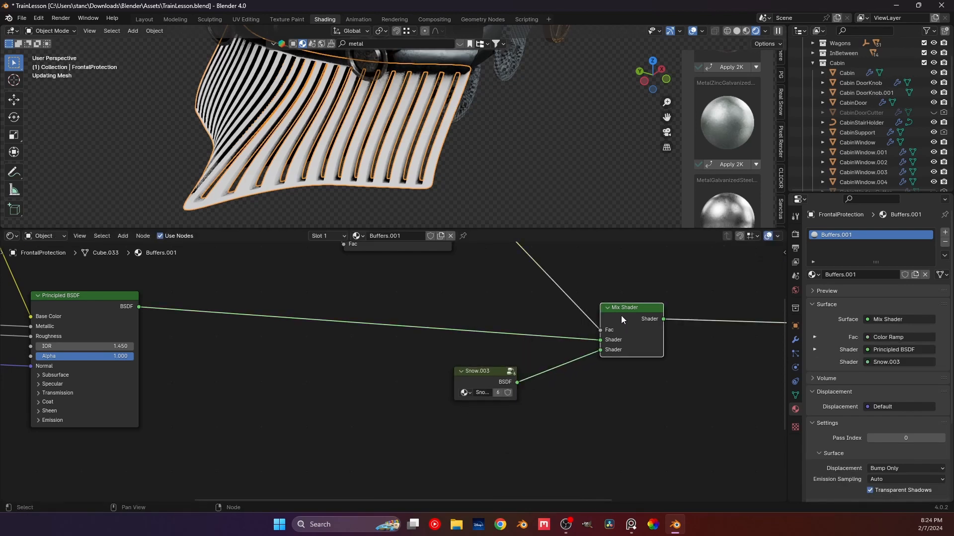
{"action": "left_click", "coordinate": [531, 147]}
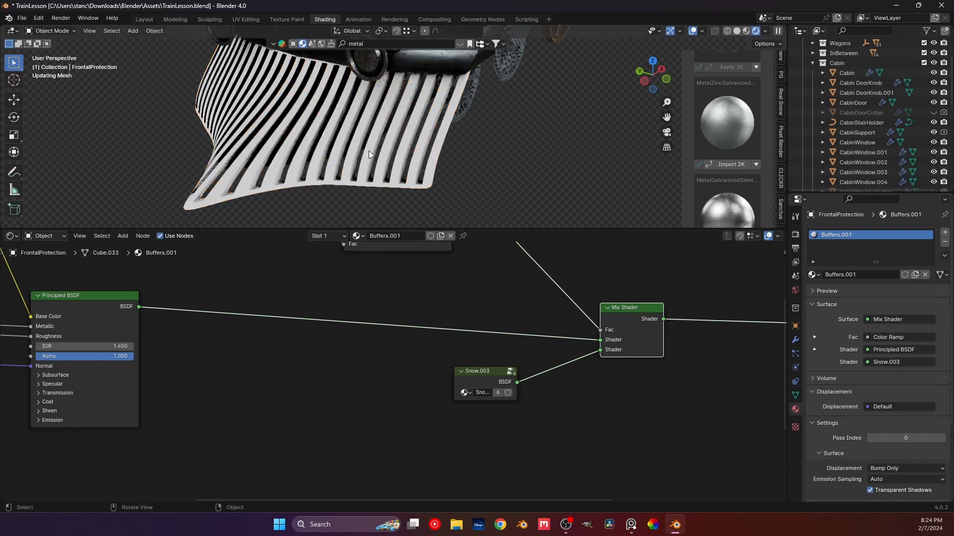
{"action": "scroll", "coordinate": [369, 151], "scroll_direction": "up", "scroll_amount": 3}
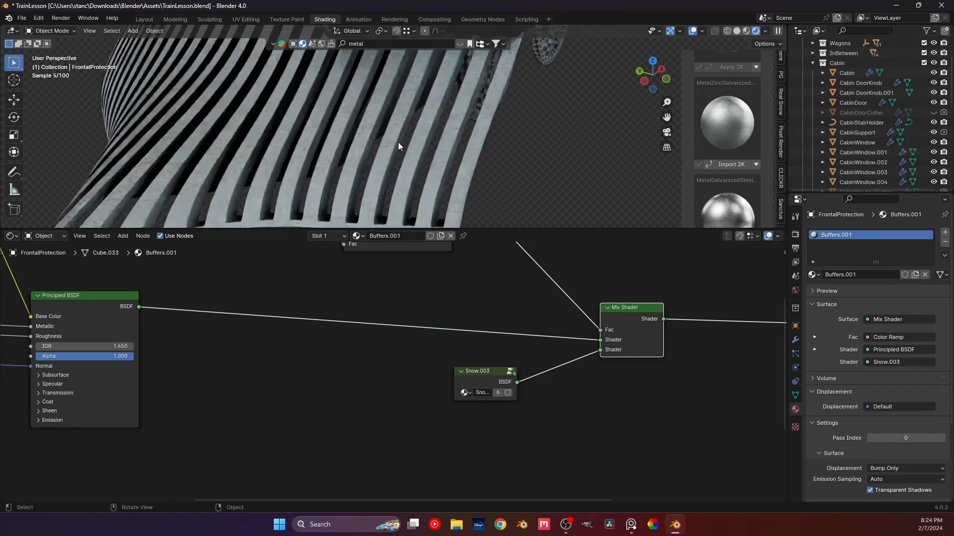
Swap the Mix Shader inputs so Snow.003 feeds the first shader and the Principled BSDF feeds the second.
{"action": "left_click_drag", "start_coordinate": [598, 350], "coordinate": [599, 339]}
{"action": "left_click_drag", "start_coordinate": [486, 372], "coordinate": [460, 286]}
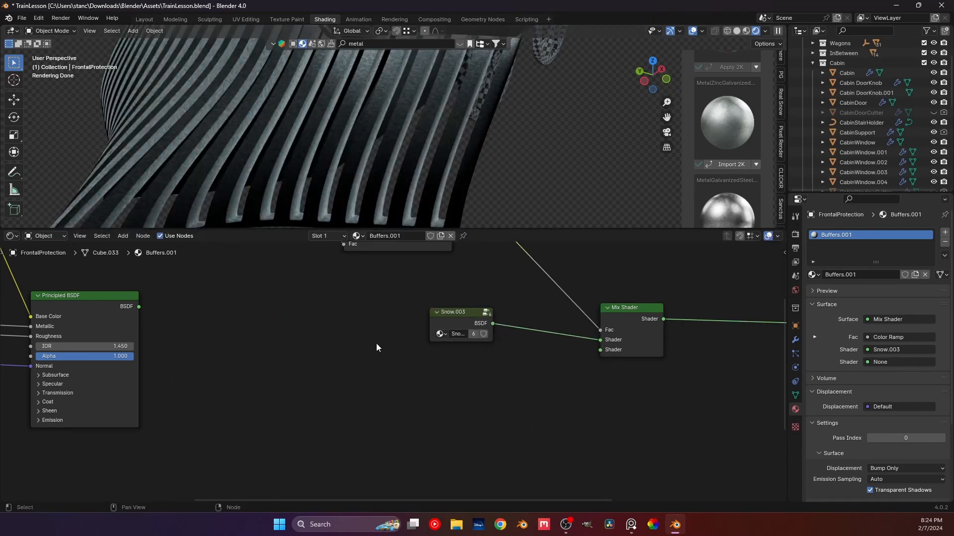
{"action": "left_click_drag", "start_coordinate": [139, 307], "coordinate": [600, 350]}
{"action": "left_click_drag", "start_coordinate": [472, 314], "coordinate": [476, 298]}
{"action": "left_click", "coordinate": [509, 278]}
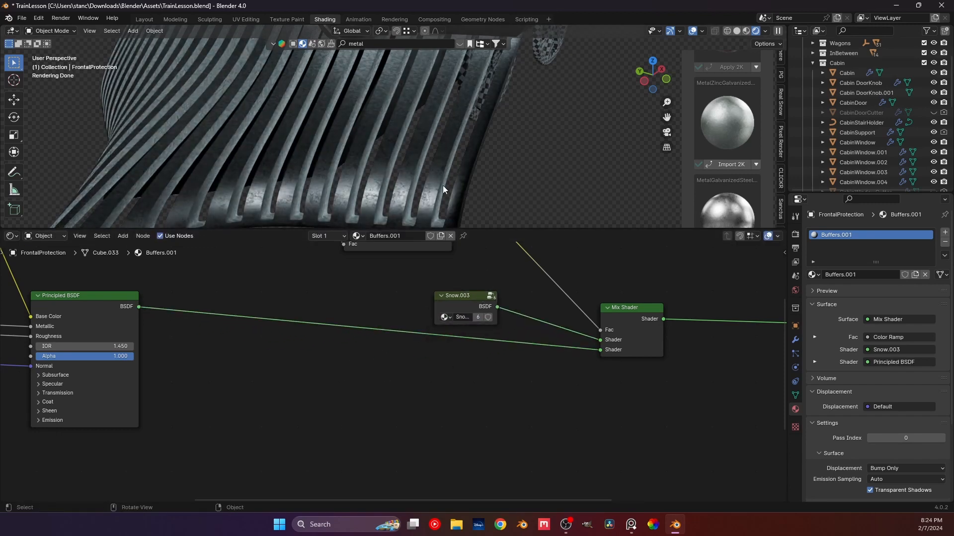
{"action": "scroll", "coordinate": [443, 185], "scroll_direction": "down", "scroll_amount": 2}
{"action": "middle_click_drag", "start_coordinate": [407, 165], "coordinate": [368, 209]}
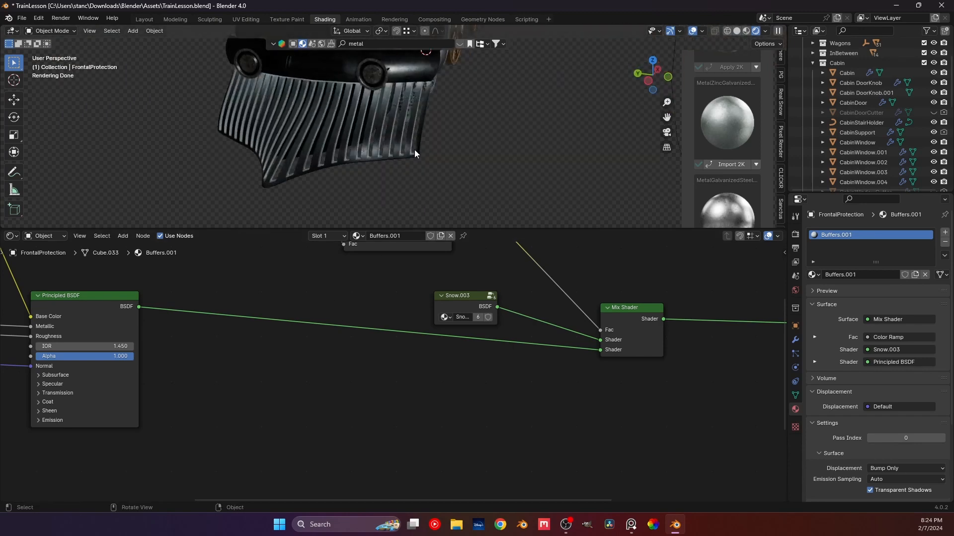
Darken the grey of the RGB node that feeds the Multiply node of the base metal.
{"action": "middle_click_drag", "start_coordinate": [325, 306], "coordinate": [671, 380]}
{"action": "middle_click_drag", "start_coordinate": [206, 322], "coordinate": [392, 350]}
{"action": "scroll", "coordinate": [497, 343], "scroll_direction": "up", "scroll_amount": 4}
{"action": "scroll", "coordinate": [355, 336], "scroll_direction": "up", "scroll_amount": 2}
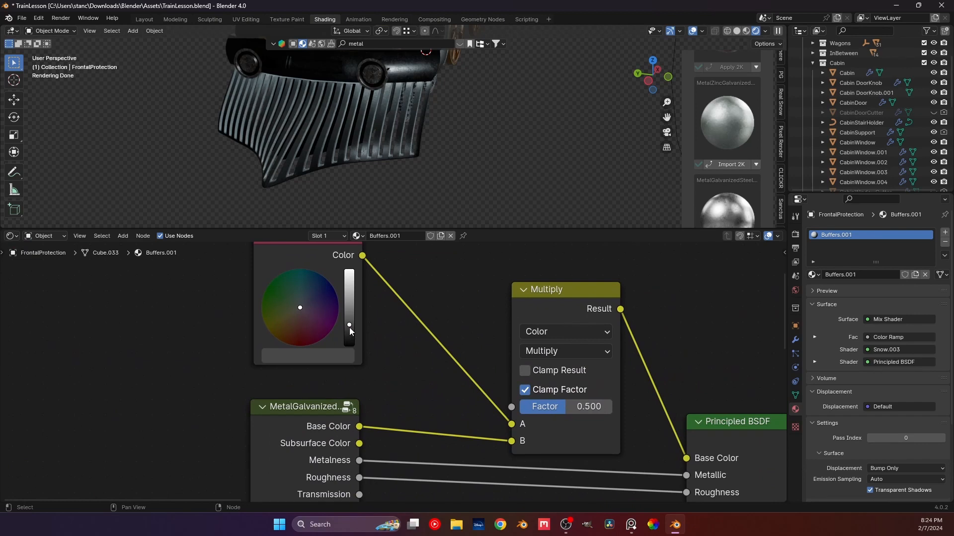
{"action": "left_click_drag", "start_coordinate": [347, 328], "coordinate": [349, 333]}
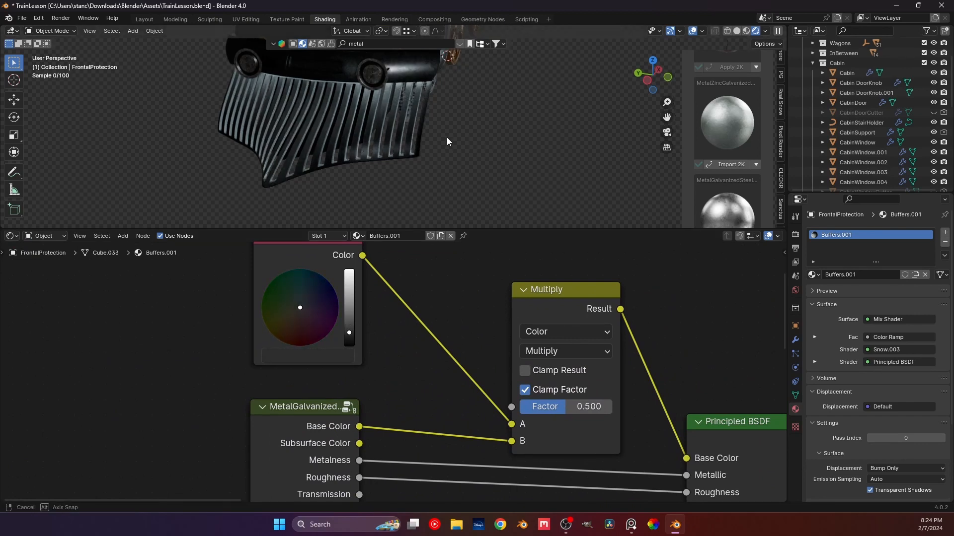
{"action": "middle_click_drag", "start_coordinate": [446, 137], "coordinate": [463, 136]}
Tighten the ambient occlusion Color Ramp by lowering the black stop slightly and setting the white stop to 0.591.
{"action": "middle_click_drag", "start_coordinate": [560, 317], "coordinate": [327, 330]}
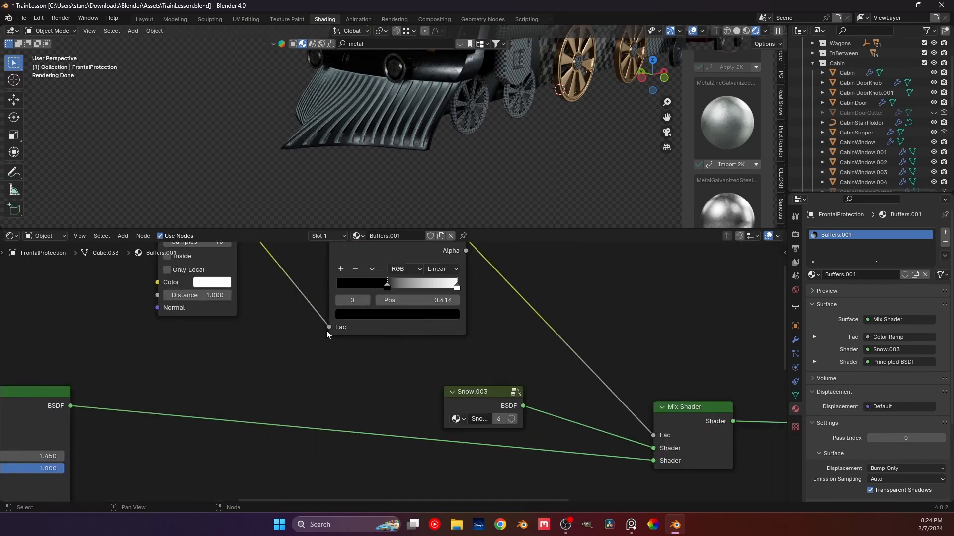
{"action": "scroll", "coordinate": [478, 386], "scroll_direction": "up", "scroll_amount": 4}
{"action": "middle_click_drag", "start_coordinate": [421, 272], "coordinate": [479, 370]}
{"action": "scroll", "coordinate": [477, 365], "scroll_direction": "up", "scroll_amount": 3}
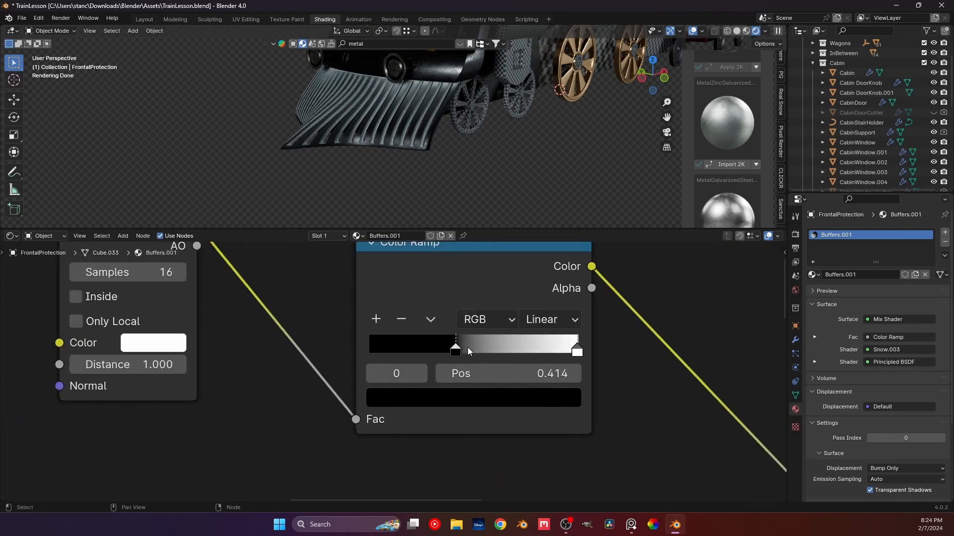
{"action": "mouse_move", "coordinate": [464, 348]}
{"action": "left_mouse_down"}
{"action": "mouse_move", "coordinate": [524, 348]}
{"action": "mouse_move", "coordinate": [445, 347]}
{"action": "left_mouse_up"}
{"action": "left_click_drag", "start_coordinate": [577, 350], "coordinate": [490, 353]}
{"action": "scroll", "coordinate": [357, 183], "scroll_direction": "up", "scroll_amount": 8}
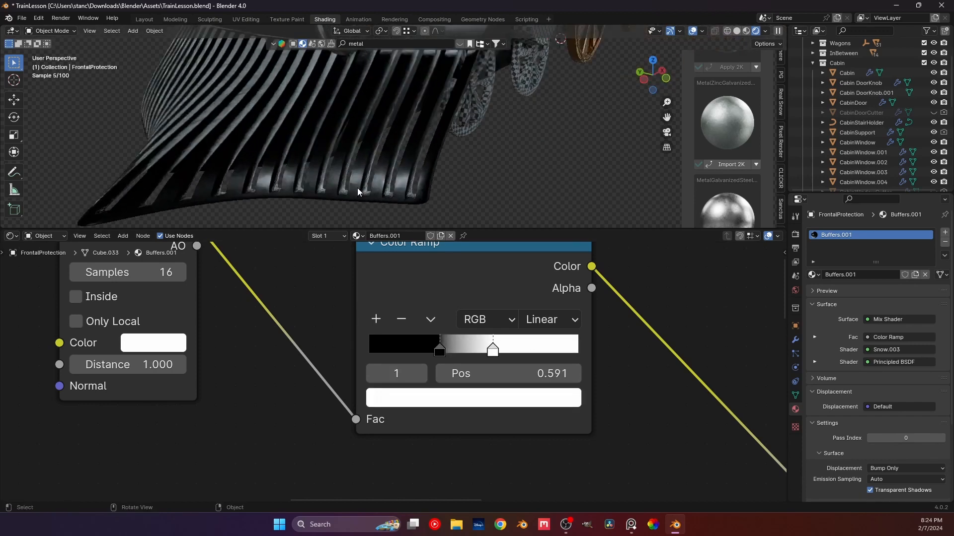
{"action": "mouse_move", "coordinate": [439, 354]}
{"action": "left_mouse_down"}
{"action": "mouse_move", "coordinate": [490, 349]}
{"action": "mouse_move", "coordinate": [436, 349]}
{"action": "left_mouse_up"}
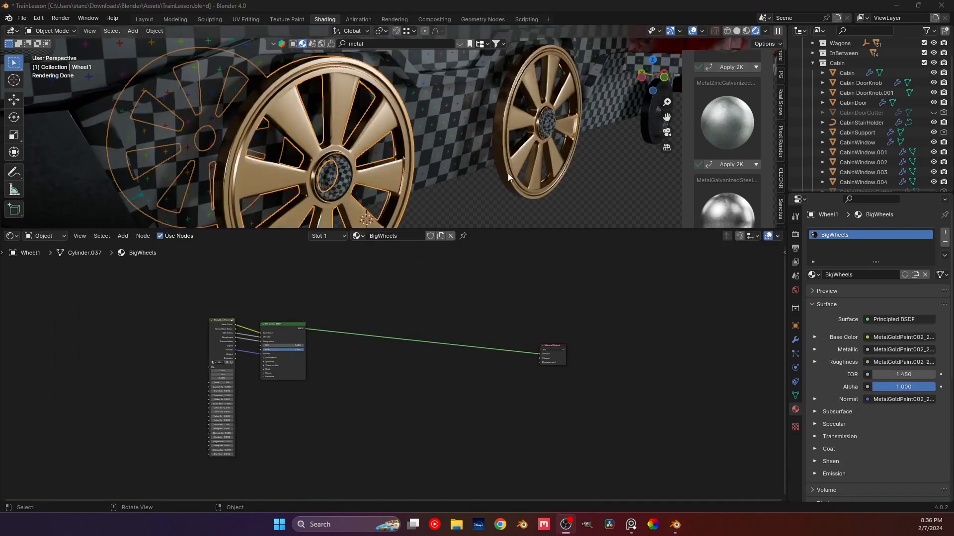
Move the BigWheels Material Output farther from the shader and add a Geometry node above the link.
{"action": "scroll", "coordinate": [385, 187], "scroll_direction": "up", "scroll_amount": 2}
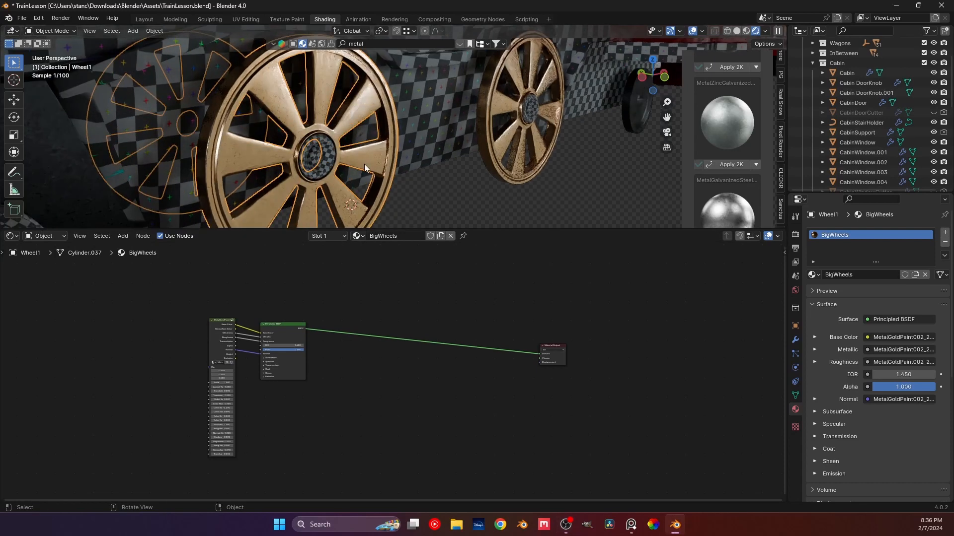
{"action": "left_click_drag", "start_coordinate": [563, 345], "coordinate": [602, 337]}
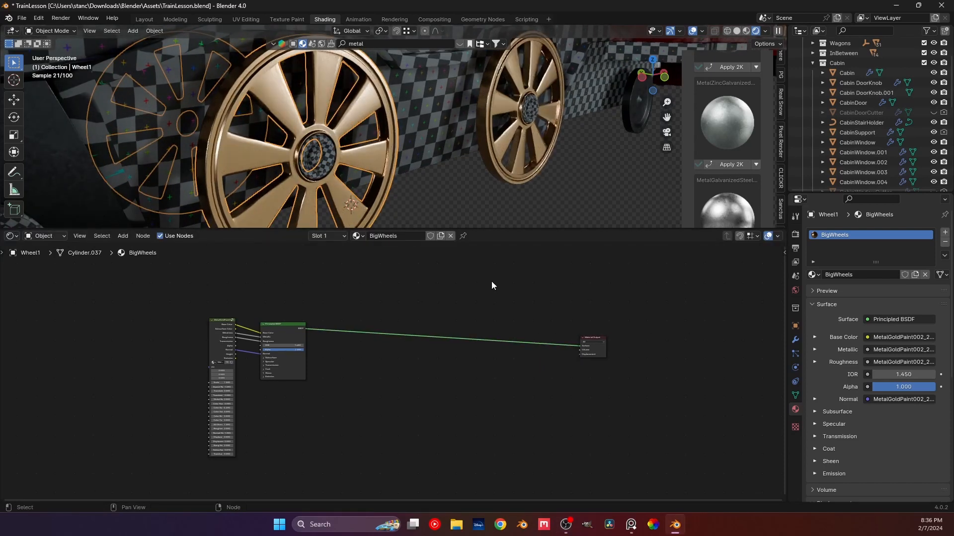
{"action": "key", "text": "shift+a"}
{"action": "mouse_move", "coordinate": [396, 278]}
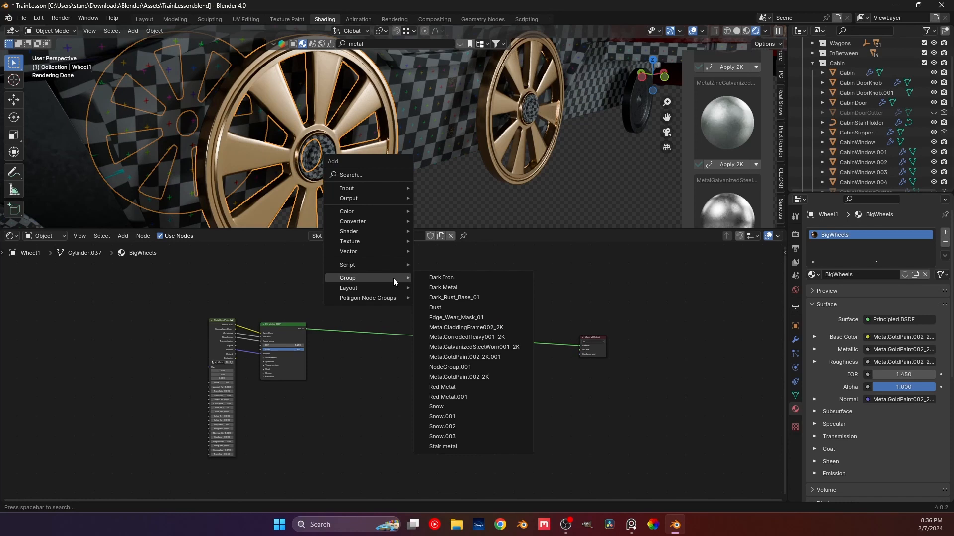
{"action": "left_click", "coordinate": [366, 173]}
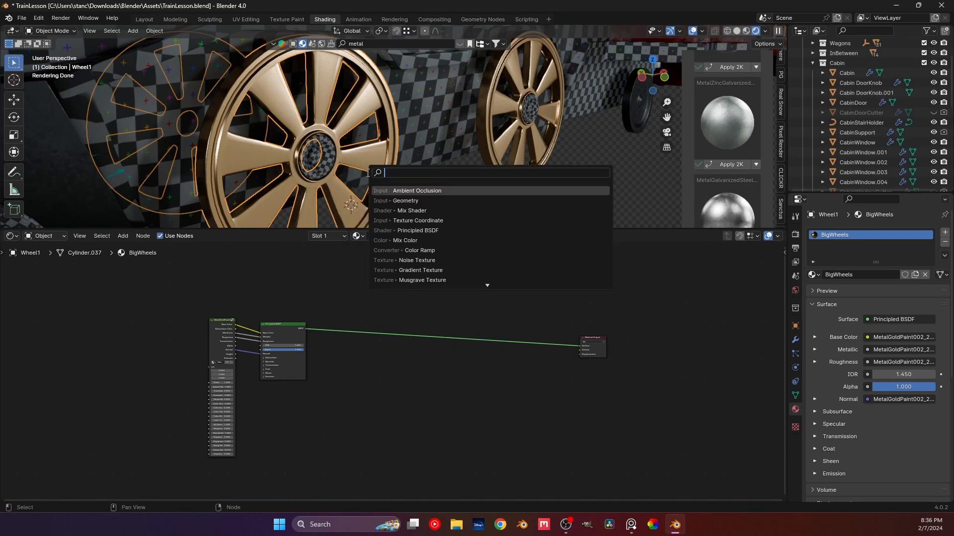
{"action": "type", "text": "ge"}
{"action": "key", "text": "Return"}
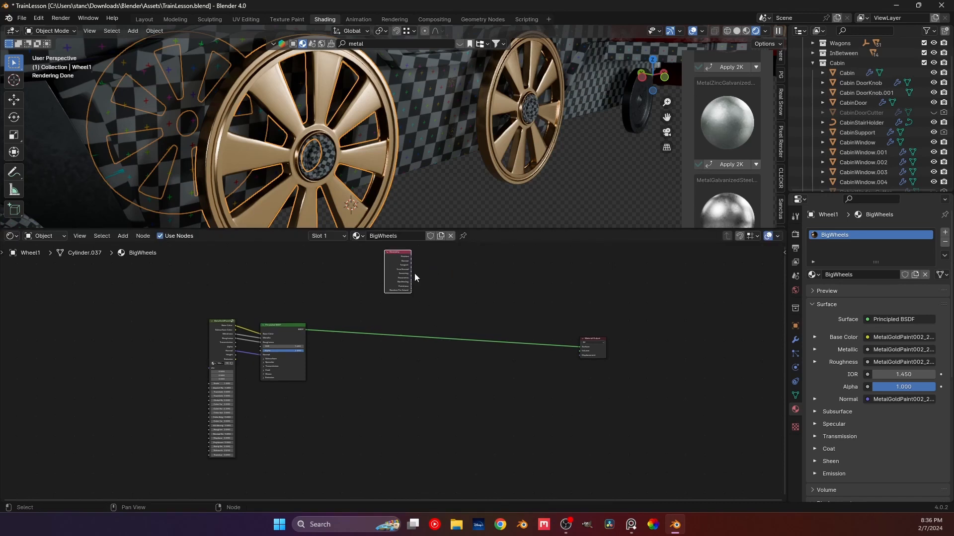
{"action": "left_click", "coordinate": [414, 274]}
Add a Color Ramp beside the Geometry node with its Fac driven by Pointiness.
{"action": "scroll", "coordinate": [411, 272], "scroll_direction": "up", "scroll_amount": 2}
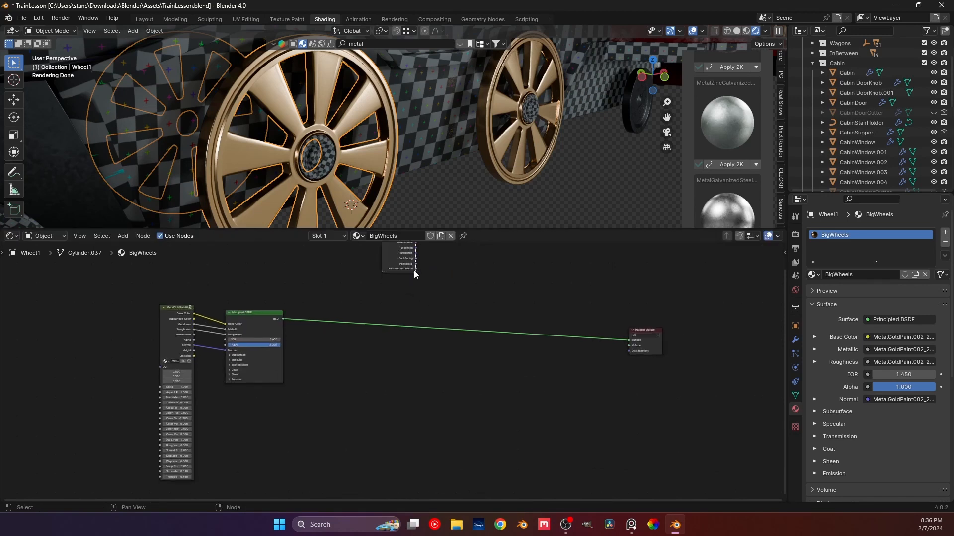
{"action": "left_click_drag", "start_coordinate": [334, 310], "coordinate": [383, 306]}
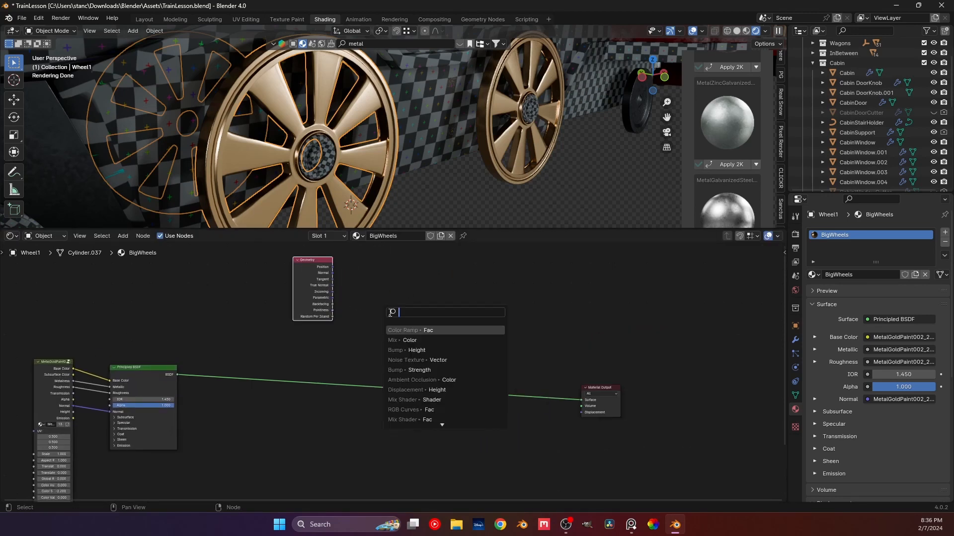
{"action": "left_click", "coordinate": [413, 330]}
{"action": "left_click", "coordinate": [392, 309]}
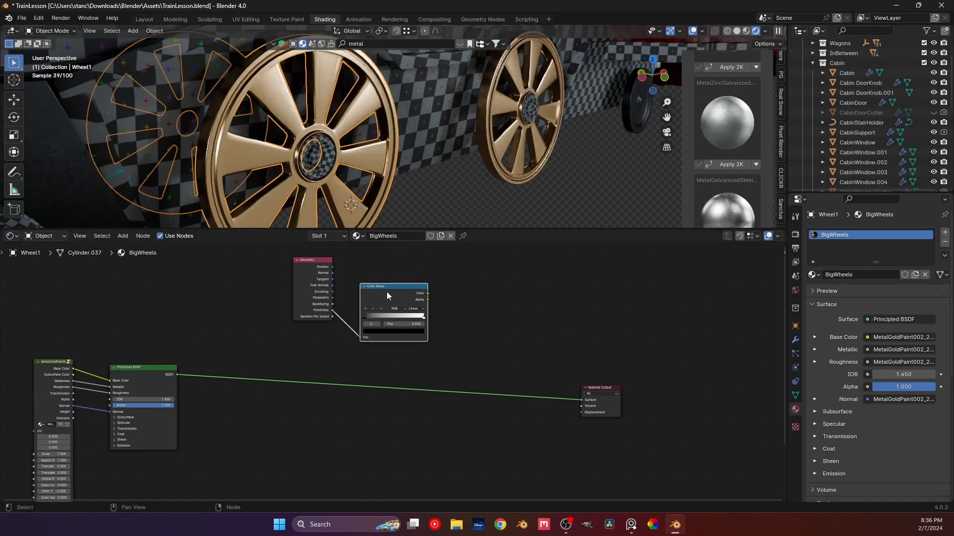
Preview the pointiness Color Ramp on the wheels and set its black stop to 0.509 and its white stop to 0.659.
{"action": "left_click", "coordinate": [387, 291], "text": "ctrl+shift"}
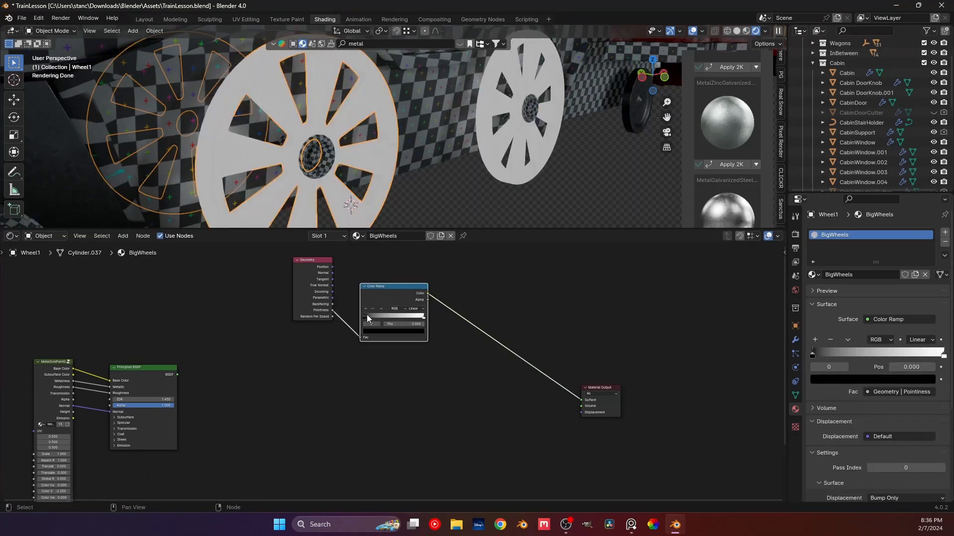
{"action": "left_click_drag", "start_coordinate": [366, 314], "coordinate": [396, 316]}
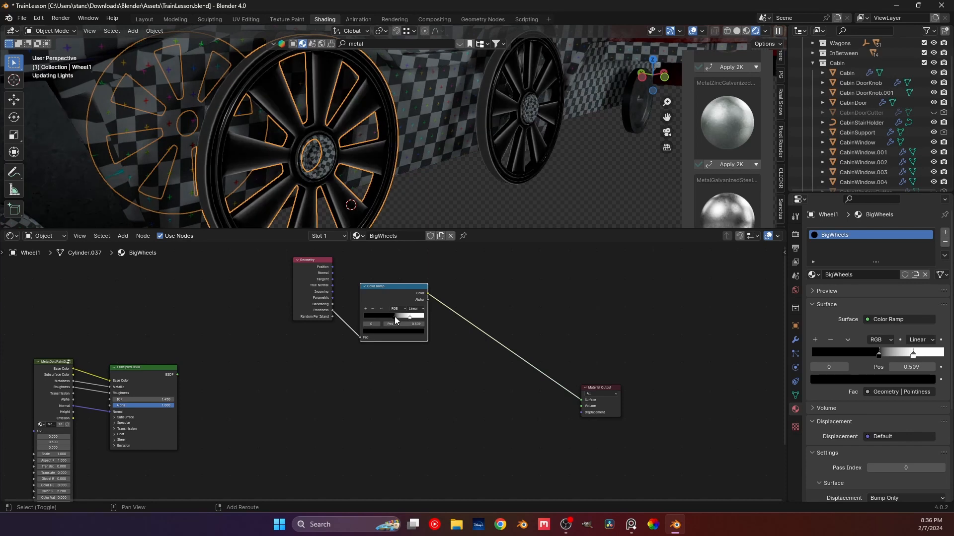
{"action": "left_click_drag", "start_coordinate": [411, 317], "coordinate": [403, 318]}
Move the gold paint's Principled BSDF closer to the output and insert a Mix Shader before the Material Output.
{"action": "scroll", "coordinate": [508, 342], "scroll_direction": "down", "scroll_amount": 2}
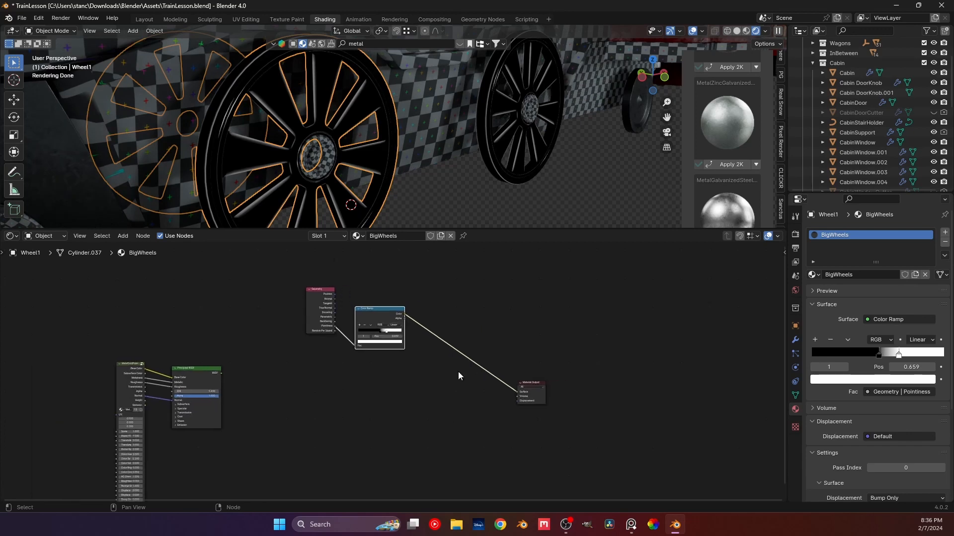
{"action": "left_click", "coordinate": [321, 412]}
{"action": "left_click_drag", "start_coordinate": [209, 377], "coordinate": [261, 388]}
{"action": "left_click", "coordinate": [297, 392]}
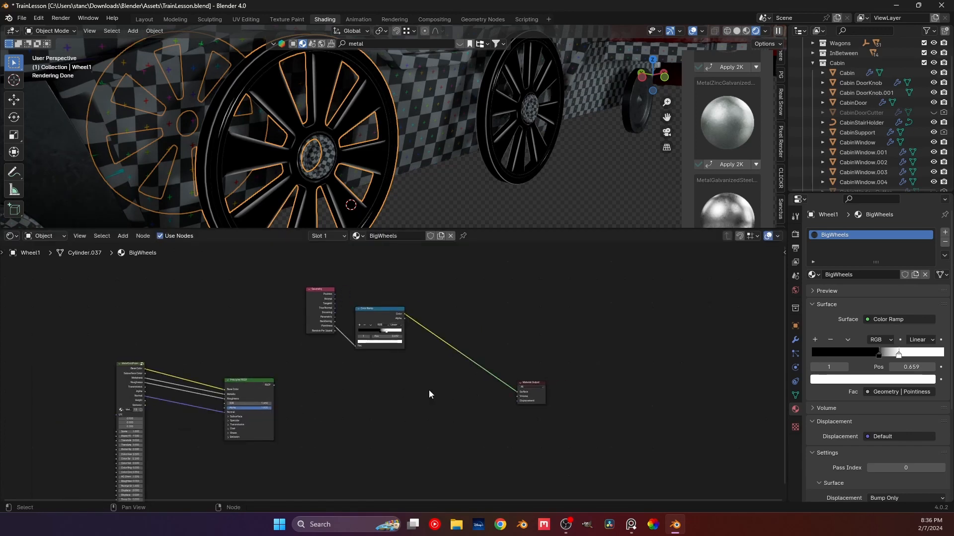
{"action": "key", "text": "shift+a"}
{"action": "left_click", "coordinate": [417, 378]}
{"action": "type", "text": "m"}
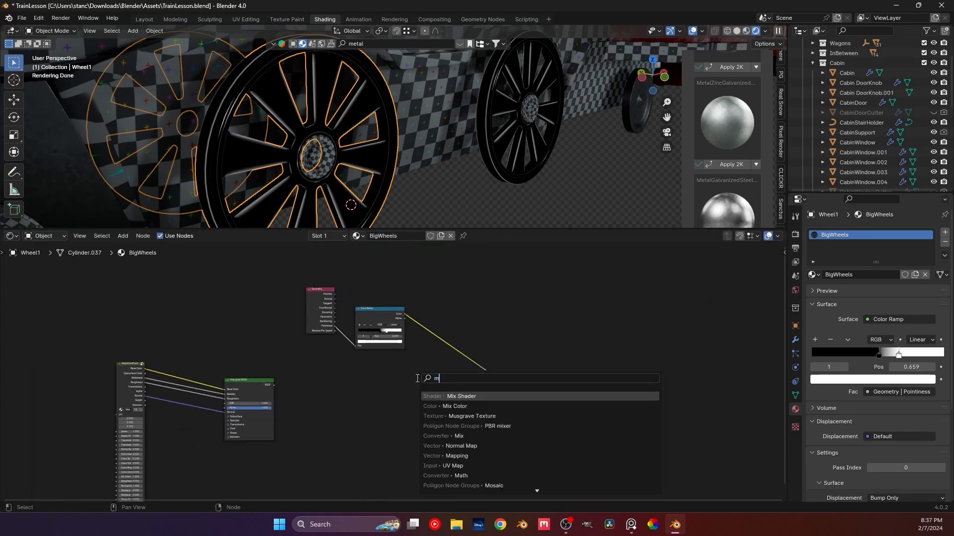
{"action": "type", "text": "ix"}
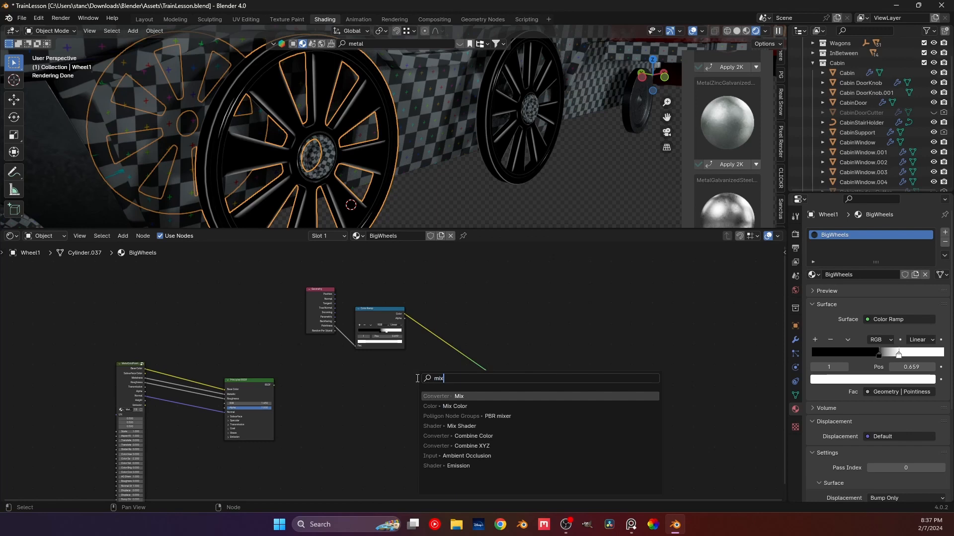
{"action": "left_click", "coordinate": [450, 425]}
{"action": "left_click", "coordinate": [480, 376]}
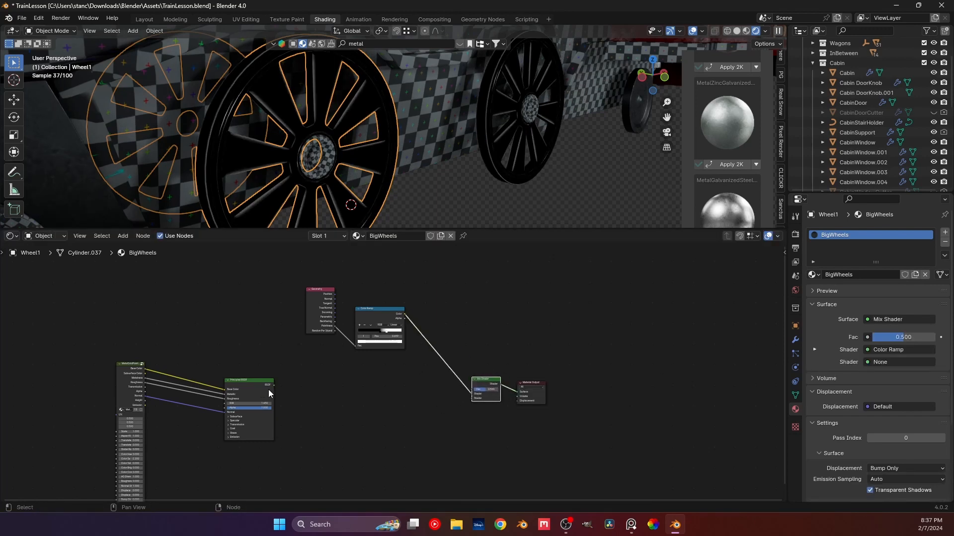
Connect the Color Ramp to the Mix Shader's Fac and the gold Principled BSDF to its first Shader input, moving the mask nodes higher.
{"action": "left_click_drag", "start_coordinate": [274, 387], "coordinate": [471, 389]}
{"action": "left_click", "coordinate": [471, 395]}
{"action": "left_click", "coordinate": [447, 395]}
{"action": "left_click", "coordinate": [383, 313]}
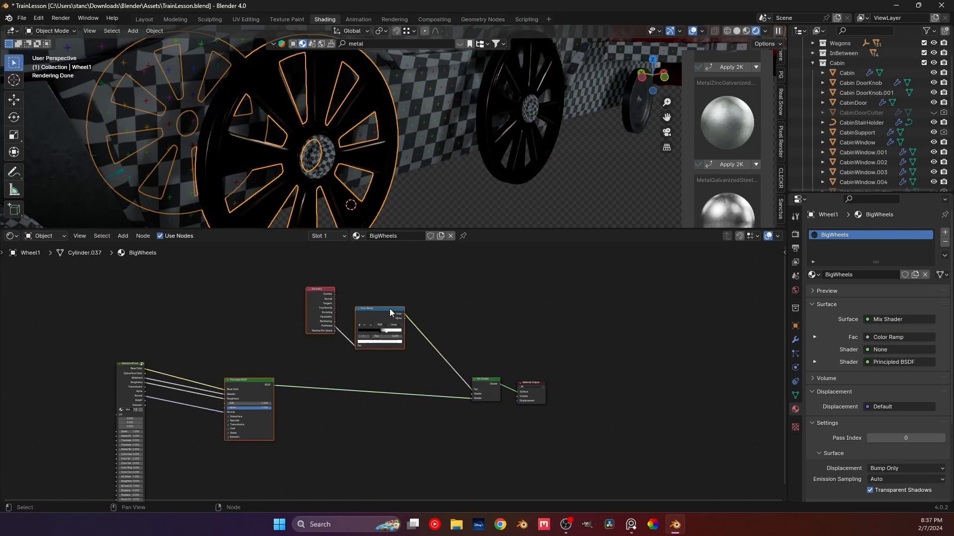
{"action": "left_click_drag", "start_coordinate": [396, 362], "coordinate": [290, 315]}
{"action": "left_click_drag", "start_coordinate": [378, 313], "coordinate": [386, 273]}
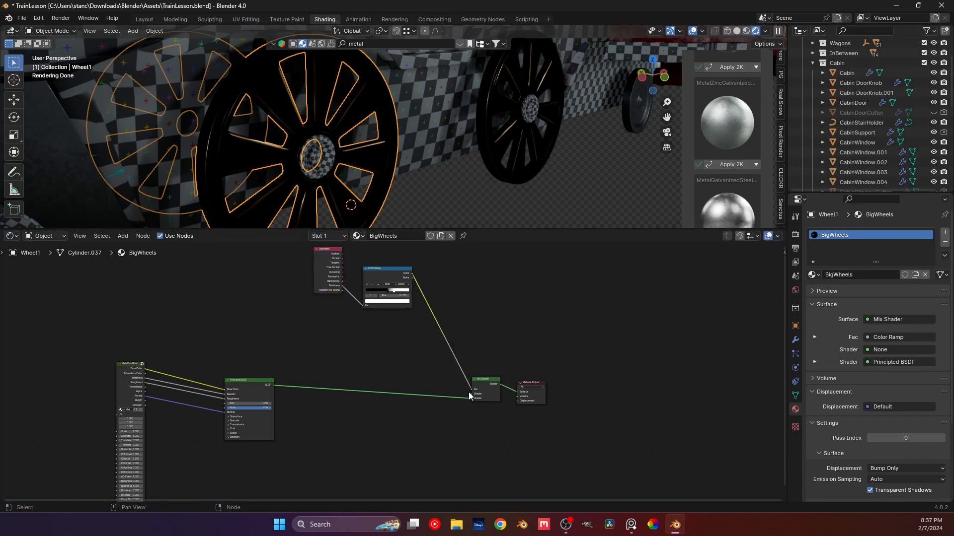
{"action": "left_click_drag", "start_coordinate": [472, 398], "coordinate": [470, 394]}
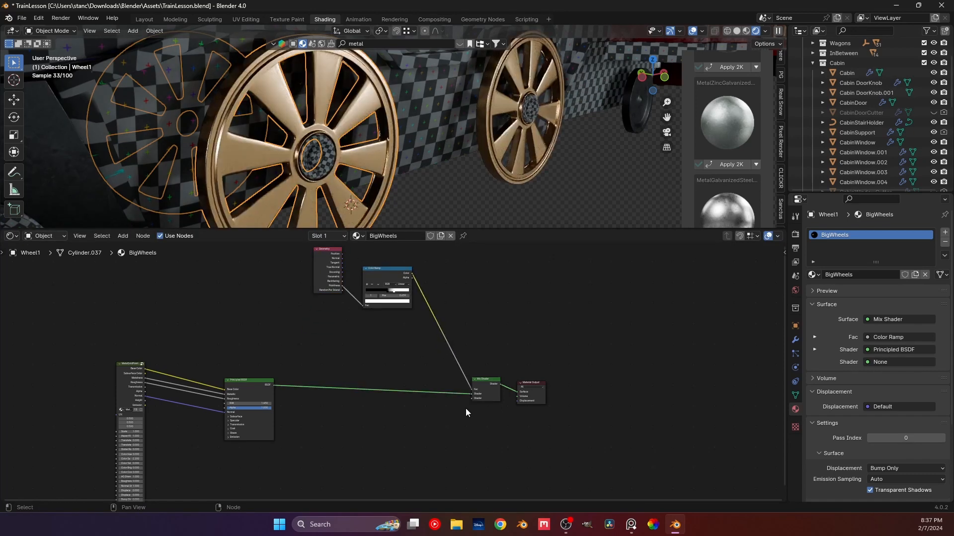
Add a second Principled BSDF feeding the Mix Shader's second Shader input, placed below the first one.
{"action": "left_click_drag", "start_coordinate": [472, 398], "coordinate": [287, 390]}
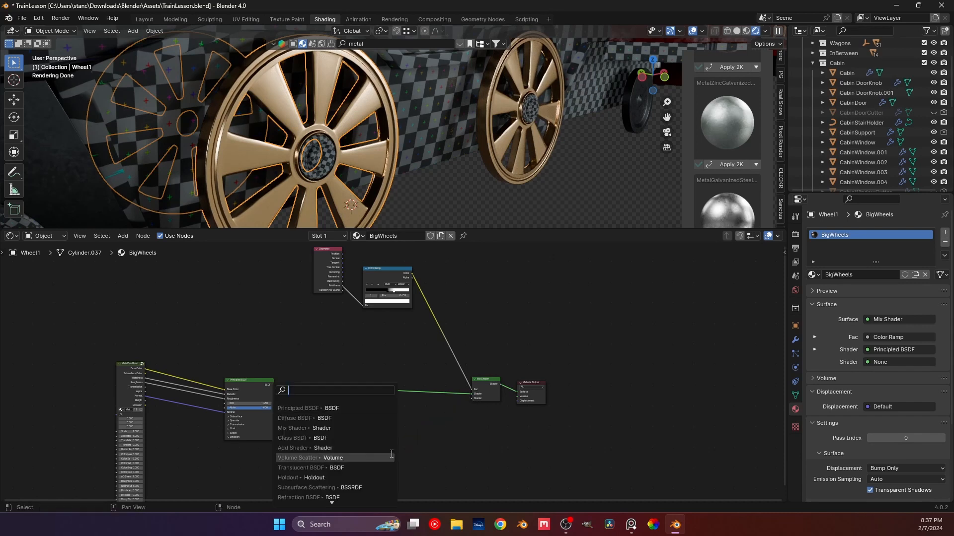
{"action": "left_click", "coordinate": [302, 407]}
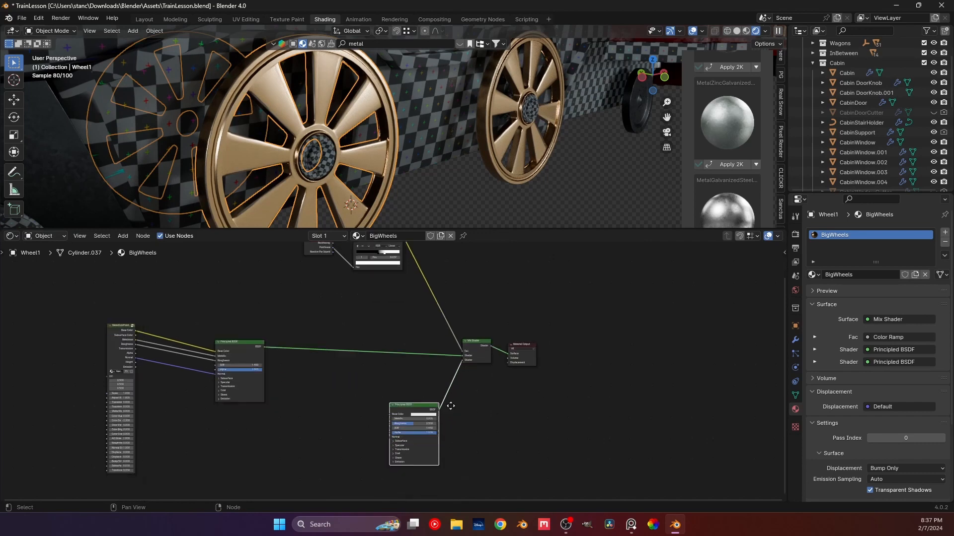
{"action": "middle_click_drag", "start_coordinate": [418, 372], "coordinate": [433, 301]}
{"action": "scroll", "coordinate": [431, 302], "scroll_direction": "up", "scroll_amount": 3}
{"action": "left_click", "coordinate": [344, 321]}
Add the MetalGalvanizedSteelWorn001_2K node group beside the second Principled BSDF.
{"action": "key", "text": "shift+a"}
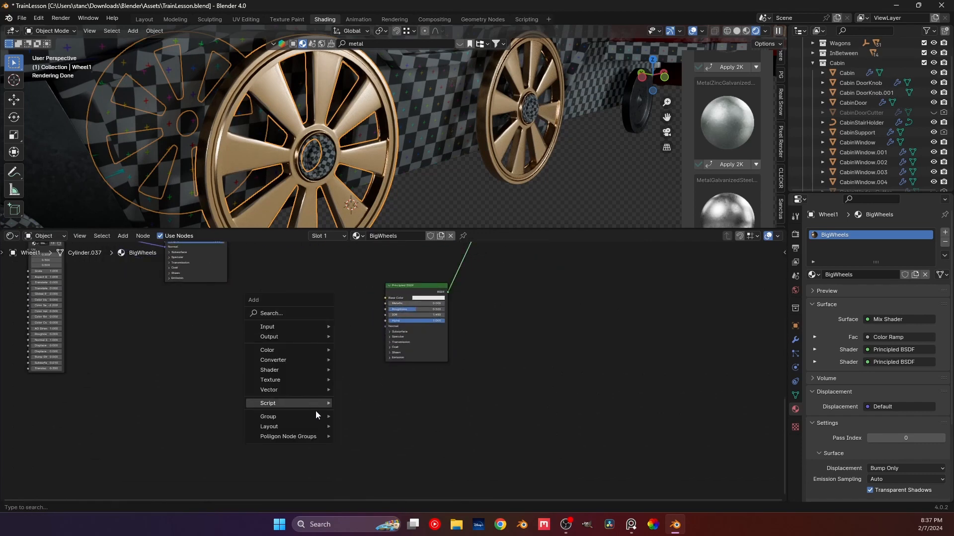
{"action": "mouse_move", "coordinate": [316, 417]}
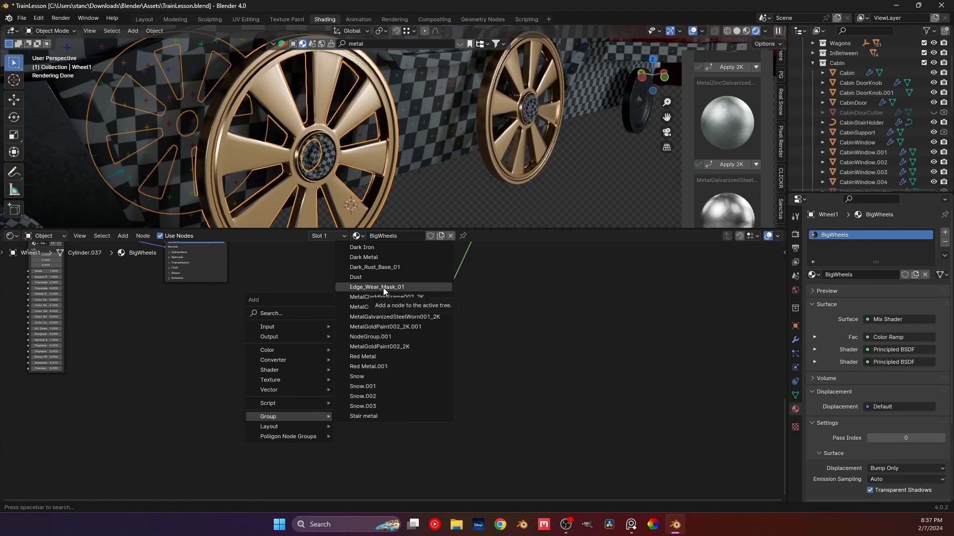
{"action": "left_click", "coordinate": [374, 320]}
{"action": "left_click", "coordinate": [281, 305]}
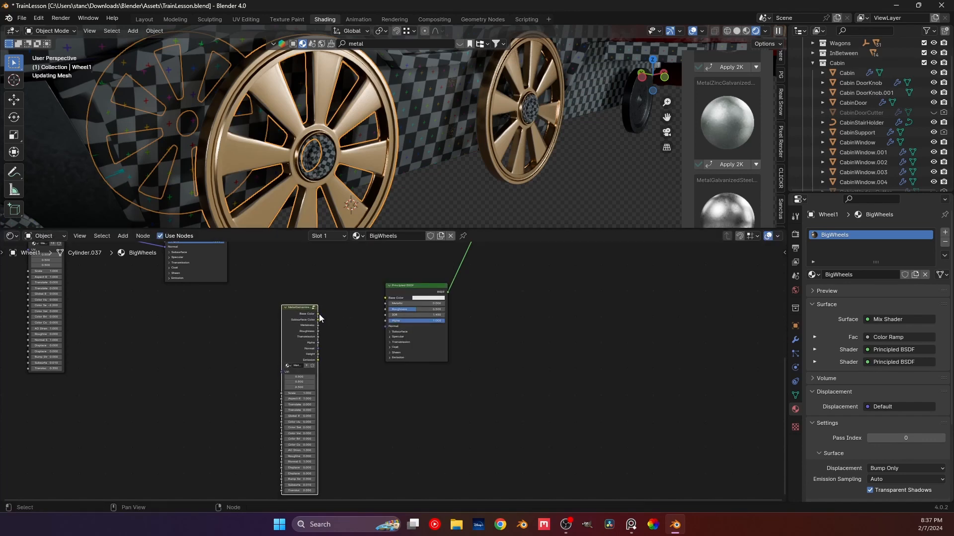
Link the steel group's Base Color, Metalness, Roughness and Normal outputs to the matching inputs of the second Principled BSDF.
{"action": "left_click_drag", "start_coordinate": [318, 313], "coordinate": [385, 298]}
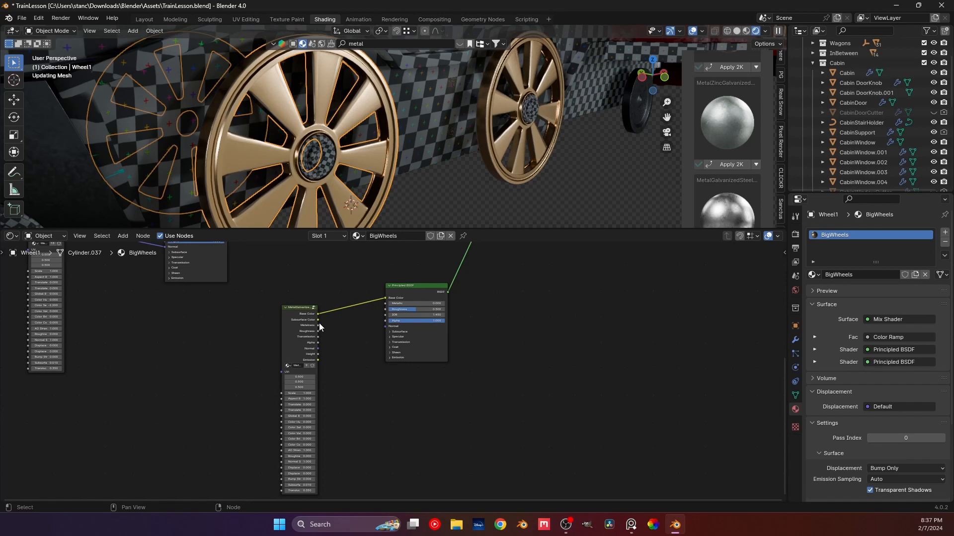
{"action": "left_click_drag", "start_coordinate": [318, 326], "coordinate": [386, 304]}
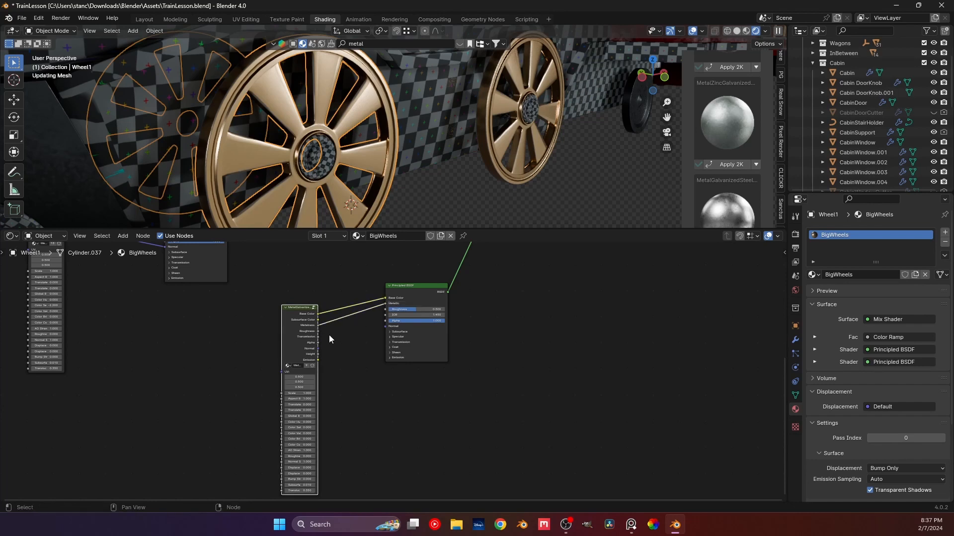
{"action": "left_click_drag", "start_coordinate": [317, 331], "coordinate": [385, 310]}
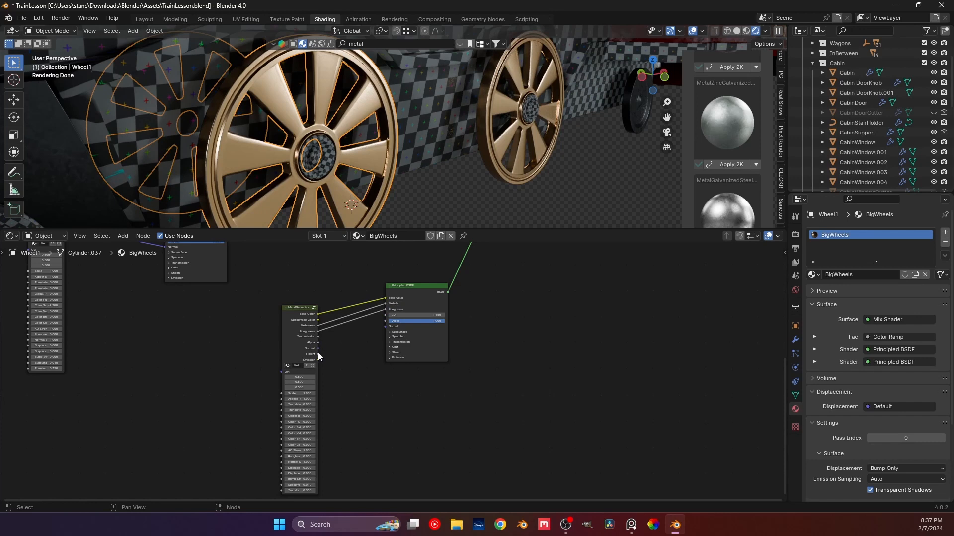
{"action": "left_click_drag", "start_coordinate": [318, 349], "coordinate": [386, 327]}
Add a Texture Coordinate node beside the gold paint group and link its UV output to the group's UV input.
{"action": "middle_click_drag", "start_coordinate": [208, 336], "coordinate": [400, 407]}
{"action": "key", "text": "shift+a"}
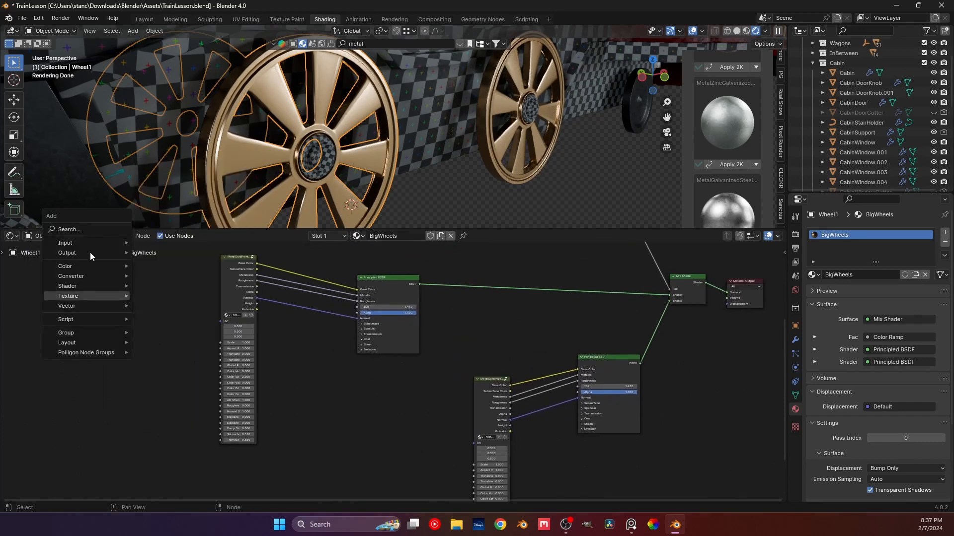
{"action": "type", "text": "tex"}
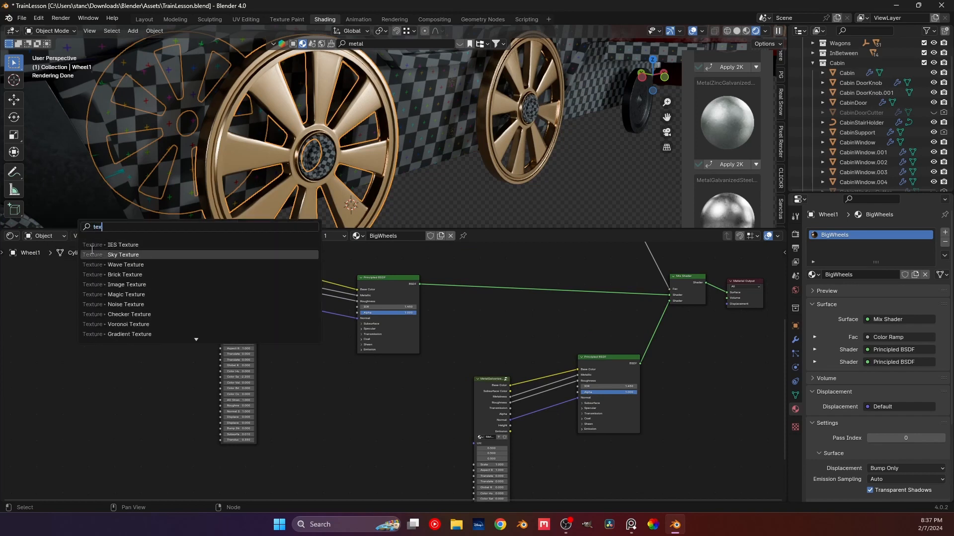
{"action": "type", "text": "ture c"}
{"action": "left_click", "coordinate": [120, 248]}
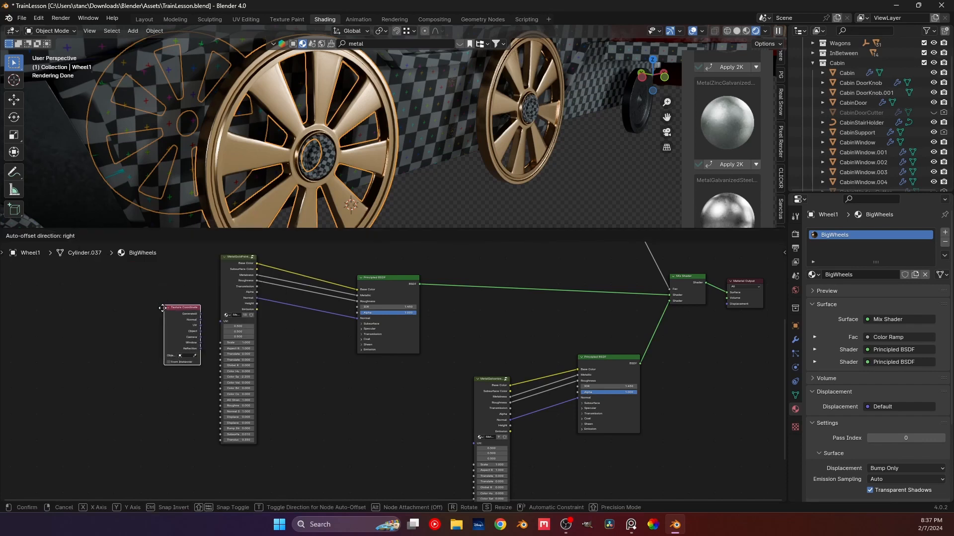
{"action": "left_click", "coordinate": [156, 293]}
{"action": "left_click_drag", "start_coordinate": [192, 312], "coordinate": [222, 322]}
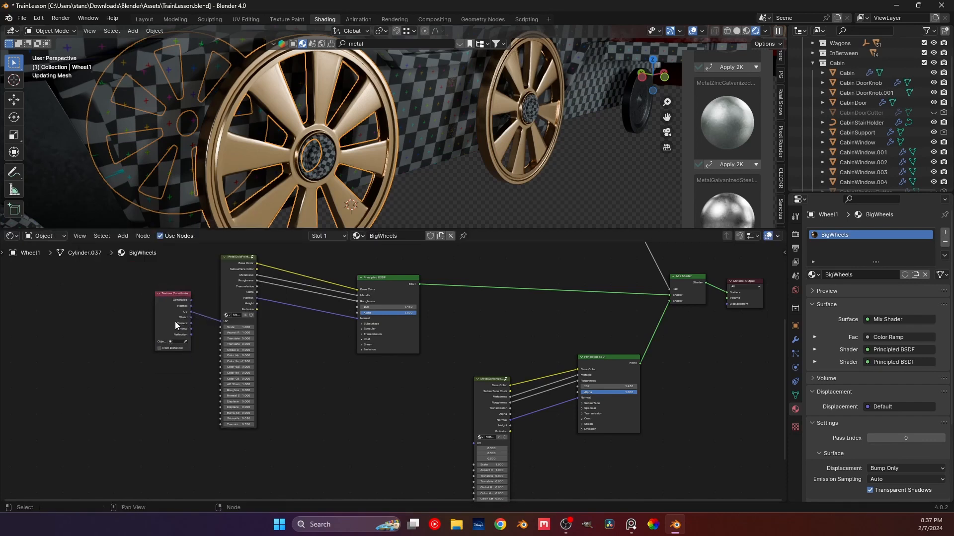
Copy the Texture Coordinate node beside the steel group, link its UV output to the group's UV input, and save the file.
{"action": "key", "text": "ctrl+c"}
{"action": "middle_click_drag", "start_coordinate": [358, 383], "coordinate": [315, 334]}
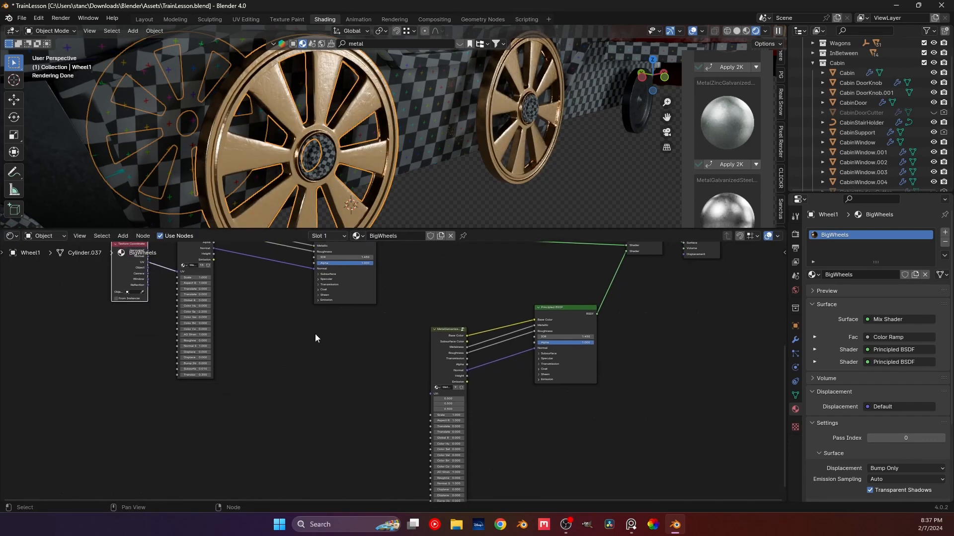
{"action": "key", "text": "ctrl+v"}
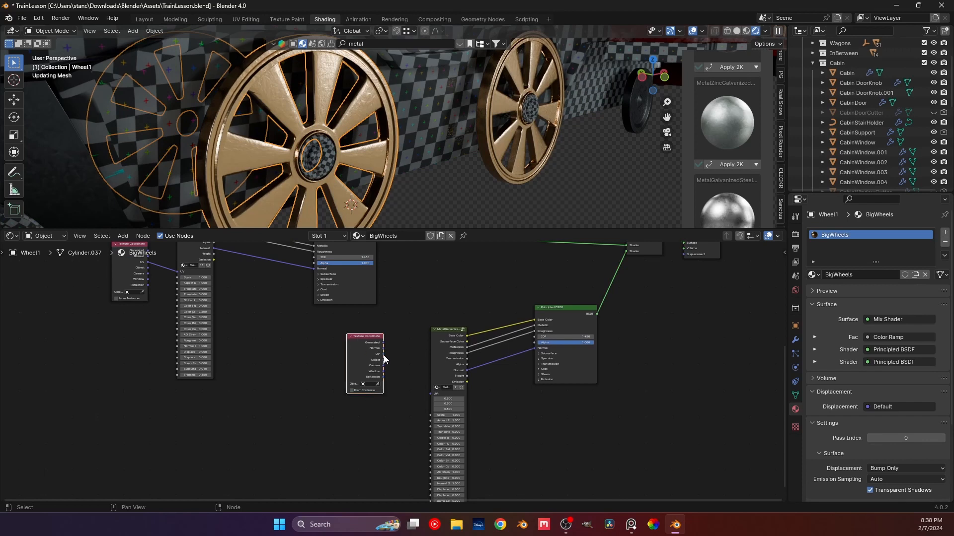
{"action": "left_click_drag", "start_coordinate": [384, 353], "coordinate": [371, 404]}
{"action": "left_click", "coordinate": [376, 242]}
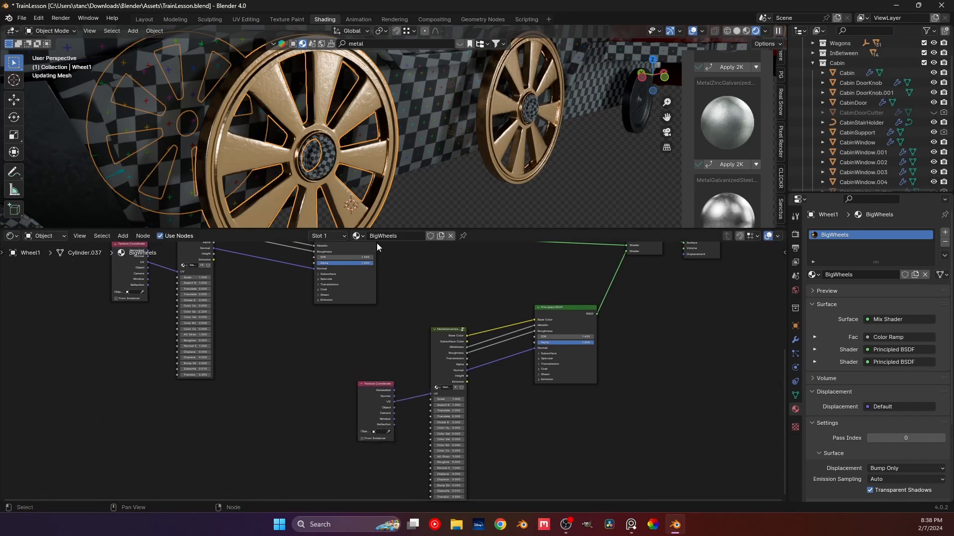
{"action": "key", "text": "ctrl+s"}
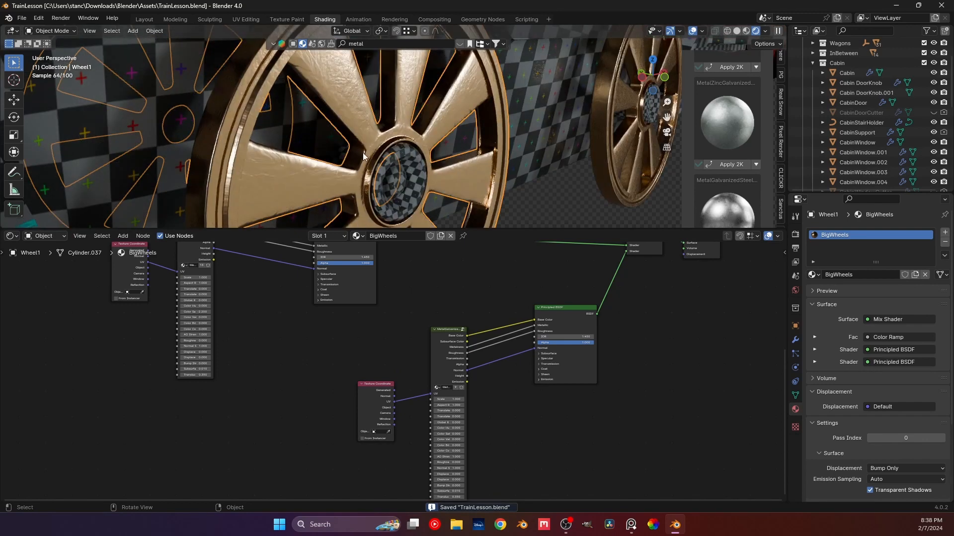
Move the white stop of the pointiness Color Ramp to 0.555 to widen the steel edge wear.
{"action": "middle_click_drag", "start_coordinate": [389, 500], "coordinate": [387, 448]}
{"action": "middle_click_drag", "start_coordinate": [385, 341], "coordinate": [389, 415]}
{"action": "middle_click_drag", "start_coordinate": [542, 291], "coordinate": [497, 353]}
{"action": "middle_click_drag", "start_coordinate": [404, 291], "coordinate": [368, 432]}
{"action": "scroll", "coordinate": [430, 345], "scroll_direction": "up", "scroll_amount": 4}
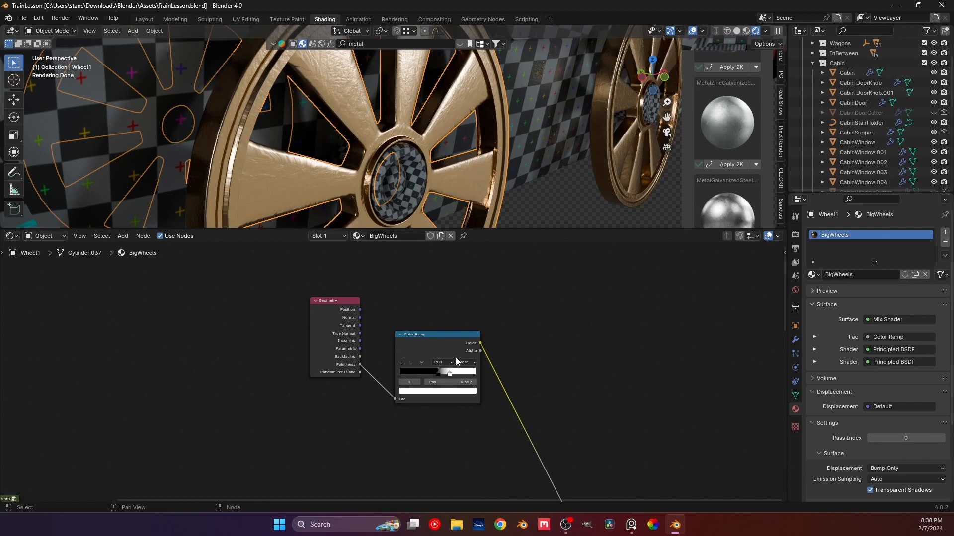
{"action": "left_click_drag", "start_coordinate": [452, 375], "coordinate": [443, 377]}
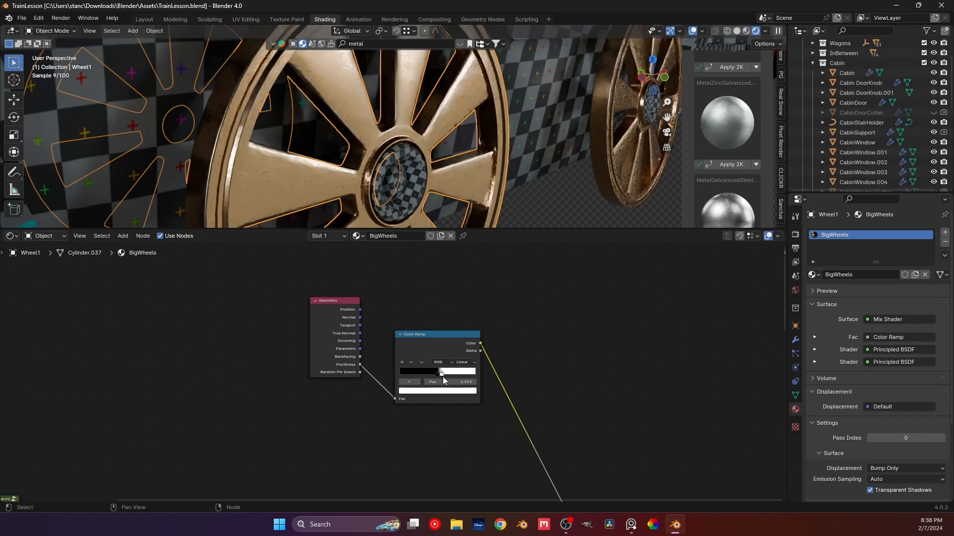
{"action": "middle_click_drag", "start_coordinate": [357, 148], "coordinate": [396, 200]}
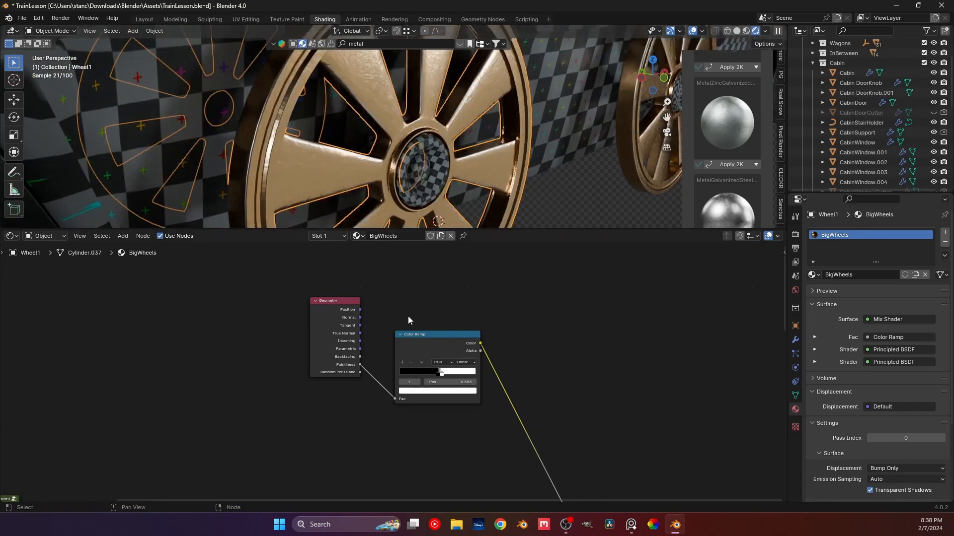
Assign the BigWheels material to the small wheel set at the front of the locomotive.
{"action": "scroll", "coordinate": [397, 195], "scroll_direction": "down", "scroll_amount": 10}
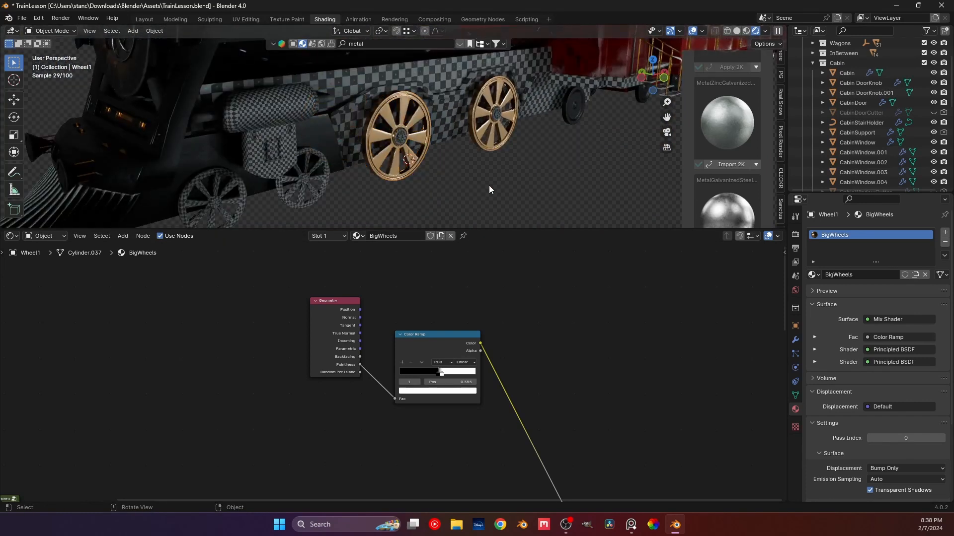
{"action": "middle_click_drag", "start_coordinate": [488, 184], "coordinate": [469, 156]}
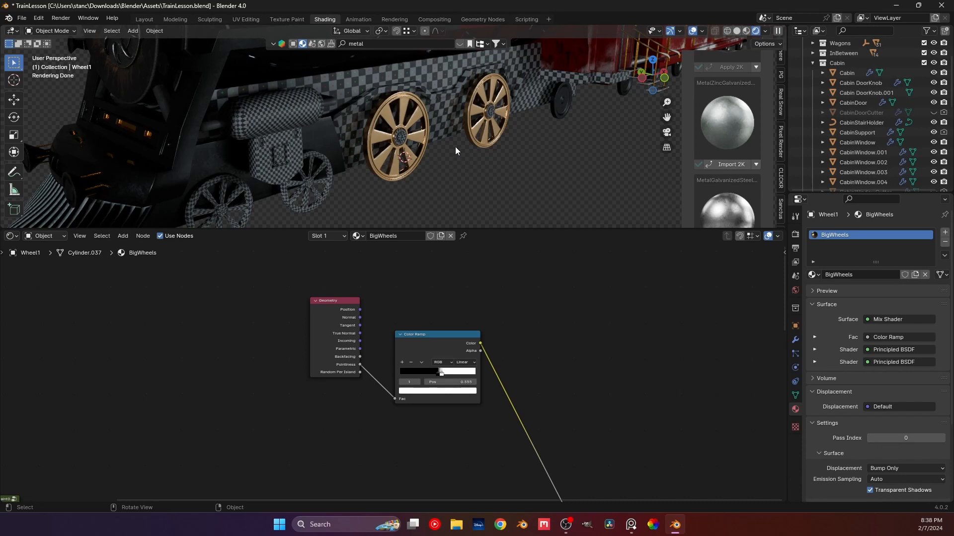
{"action": "left_click", "coordinate": [317, 180]}
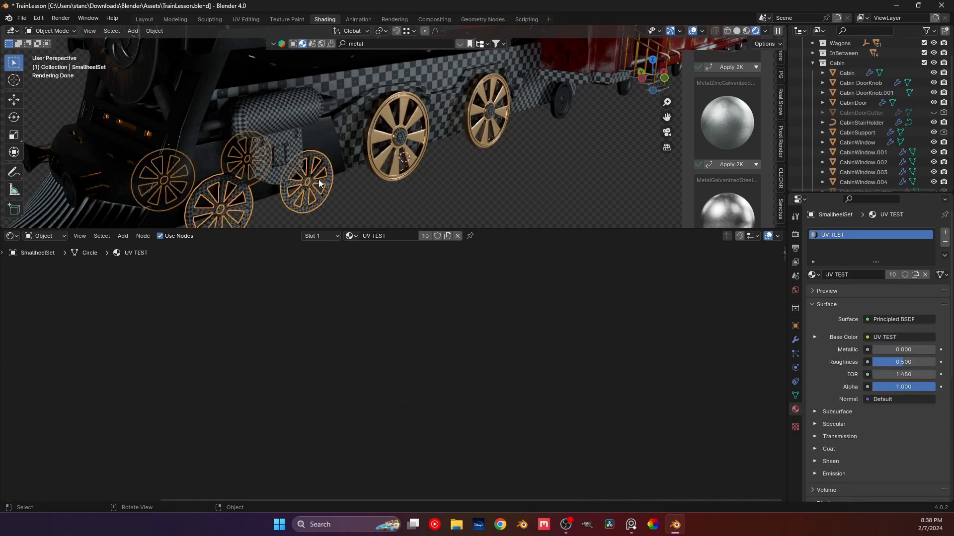
{"action": "left_click", "coordinate": [358, 236]}
{"action": "type", "text": "big"}
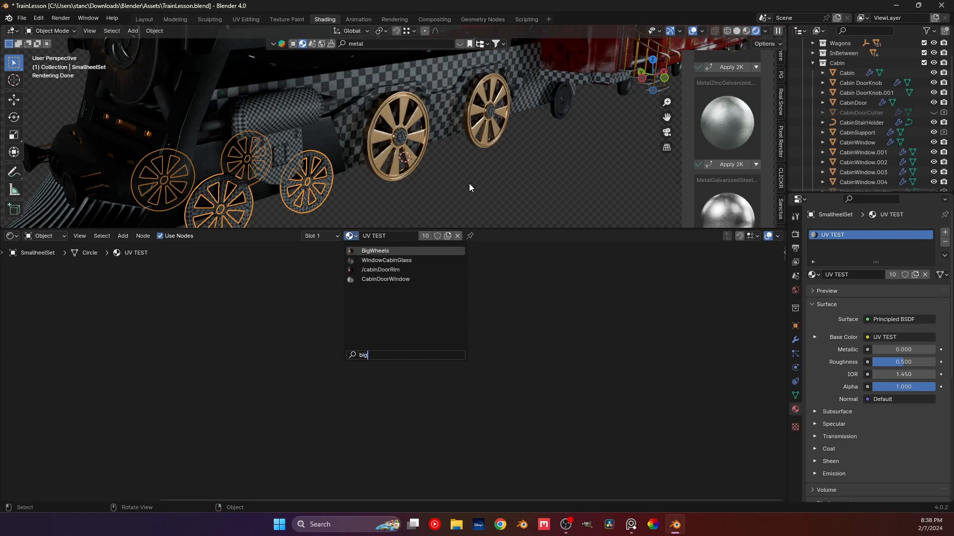
{"action": "key", "text": "Return"}
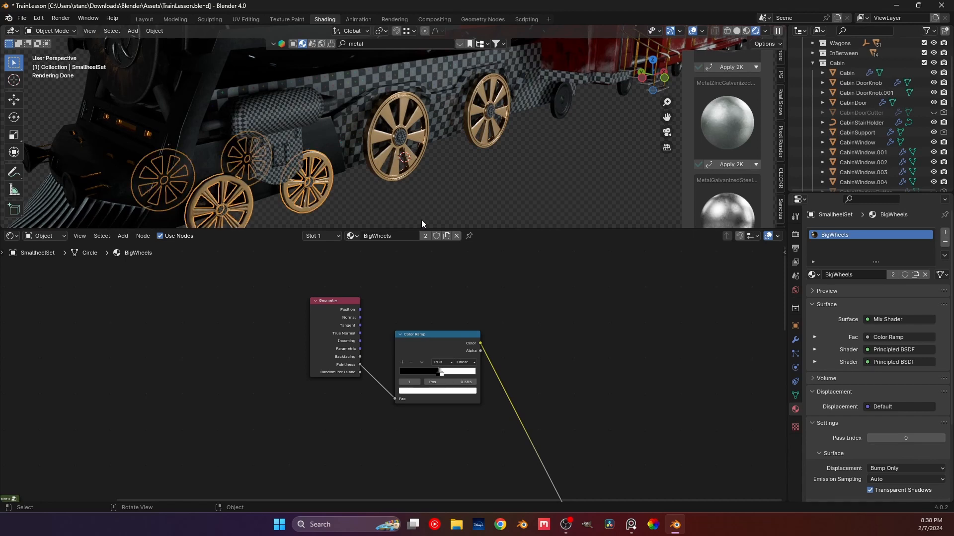
Make the small wheel set's BigWheels material a single-user copy and rename it SmallWheels.
{"action": "left_click", "coordinate": [425, 235]}
{"action": "left_click", "coordinate": [418, 235]}
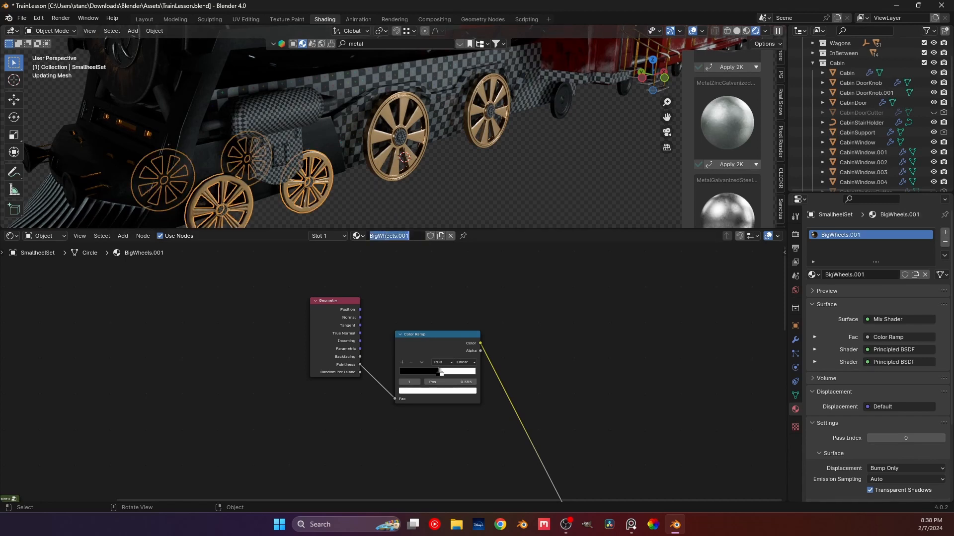
{"action": "left_click_drag", "start_coordinate": [380, 238], "coordinate": [367, 237]}
{"action": "type", "text": "Small"}
{"action": "key", "text": "End"}
{"action": "key", "text": "BackSpace"}
{"action": "key", "text": "BackSpace"}
{"action": "key", "text": "BackSpace"}
{"action": "key", "text": "BackSpace"}
{"action": "key", "text": "Return"}
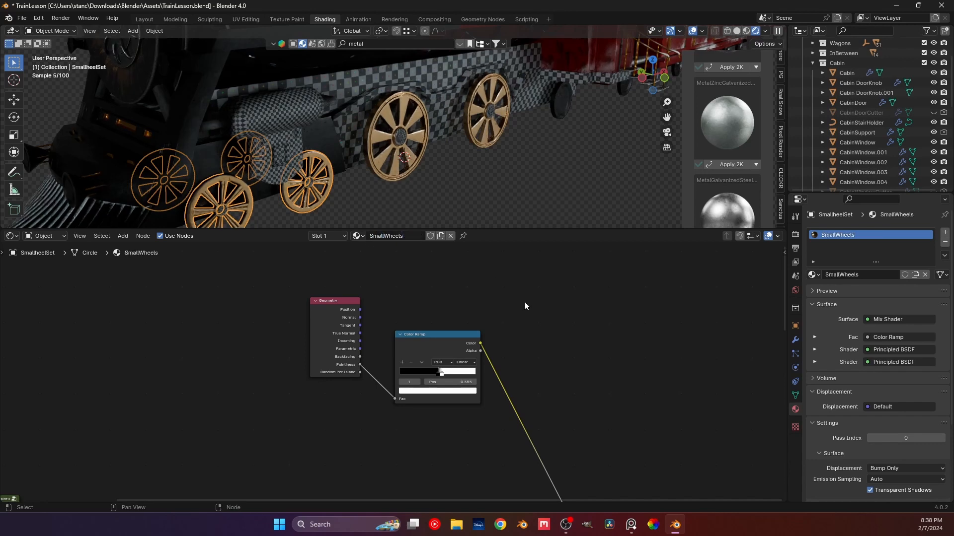
Select the plain wheel behind the large spoked wheels and rename its Buffers material to NormalWheels.
{"action": "scroll", "coordinate": [537, 328], "scroll_direction": "down", "scroll_amount": 4}
{"action": "middle_click_drag", "start_coordinate": [558, 406], "coordinate": [496, 322]}
{"action": "left_click", "coordinate": [558, 113]}
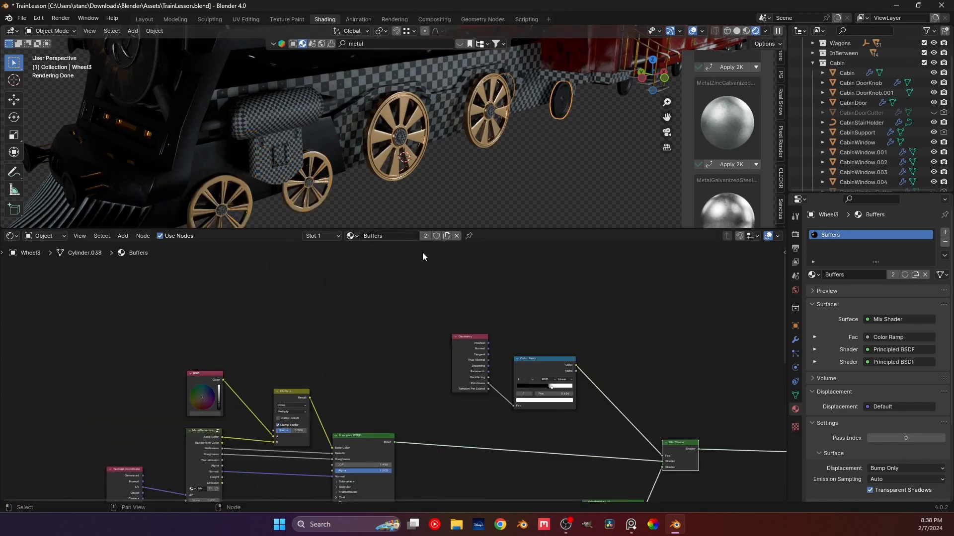
{"action": "double_click", "coordinate": [386, 237]}
{"action": "type", "text": "NormalWheels"}
{"action": "key", "text": "Return"}
Check the materials assigned to the locomotive's rim, frontal protection and lower main cylinder support.
{"action": "middle_click_drag", "start_coordinate": [417, 215], "coordinate": [304, 171]}
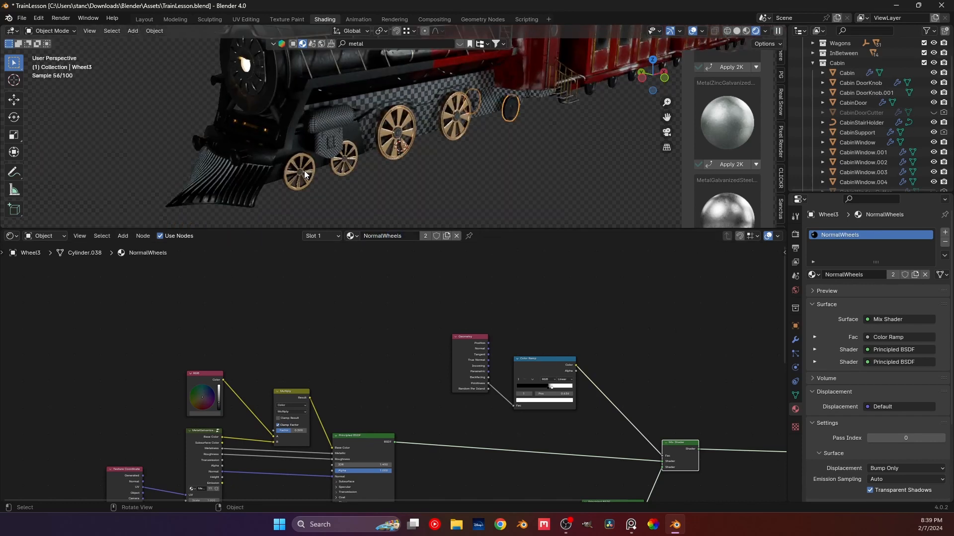
{"action": "left_click", "coordinate": [385, 185]}
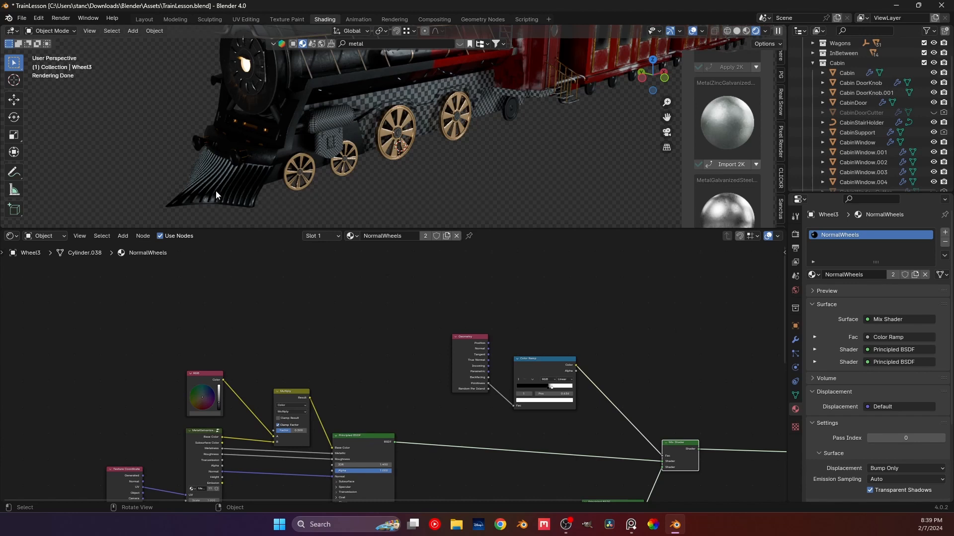
{"action": "middle_click_drag", "start_coordinate": [216, 191], "coordinate": [251, 150]}
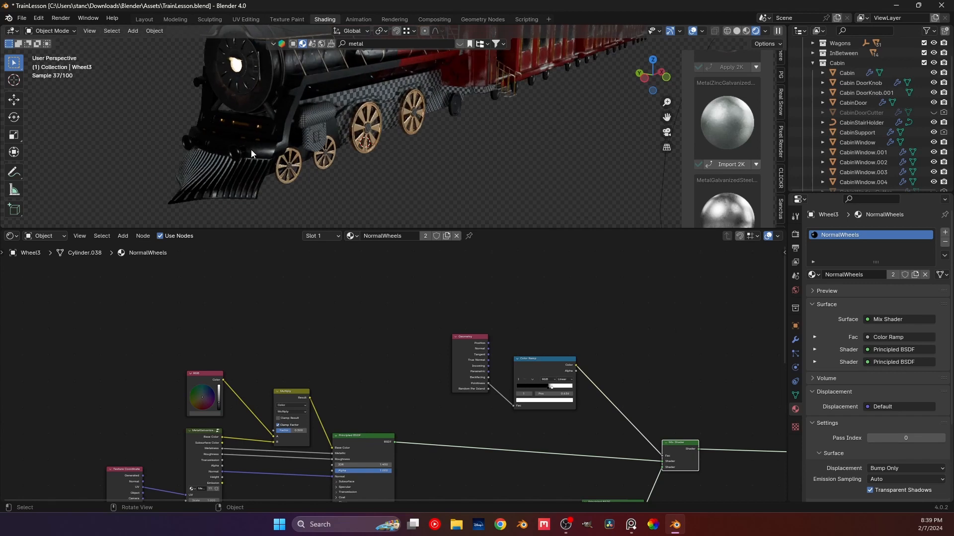
{"action": "left_click", "coordinate": [251, 150]}
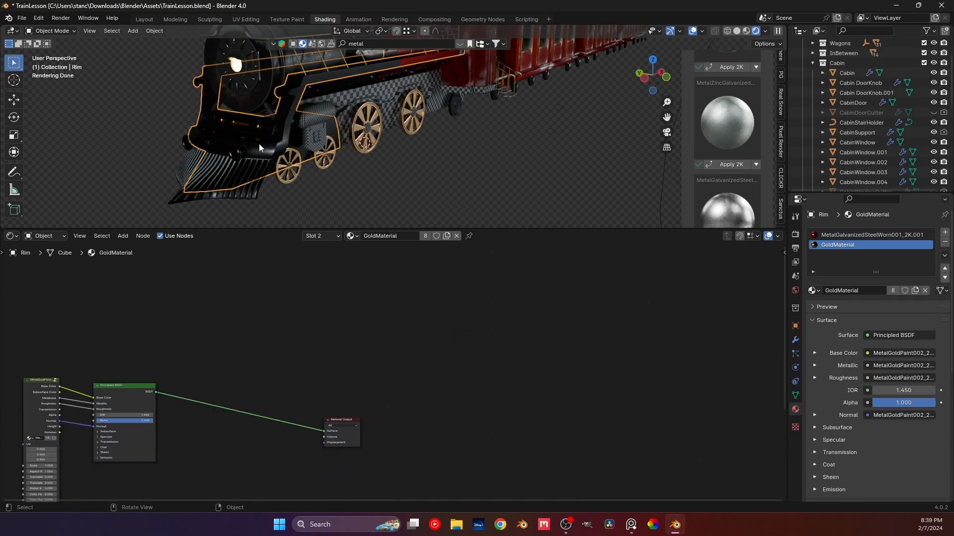
{"action": "left_click", "coordinate": [205, 175]}
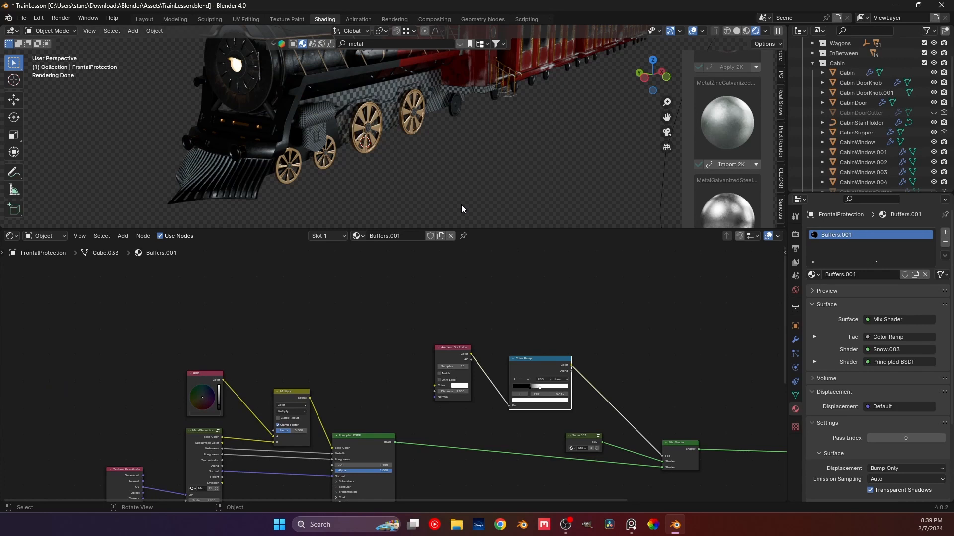
{"action": "left_click", "coordinate": [439, 90]}
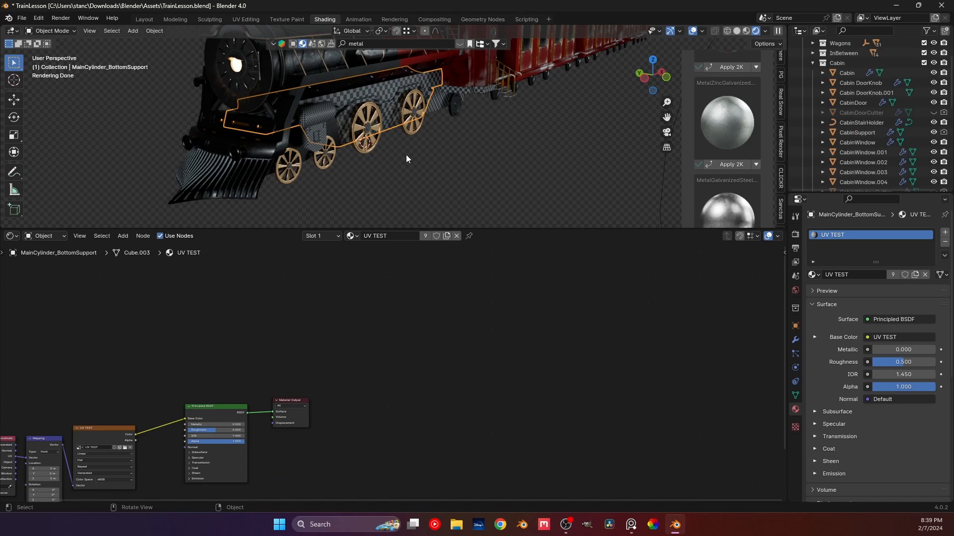
{"action": "left_click", "coordinate": [412, 134]}
{"action": "middle_click_drag", "start_coordinate": [412, 134], "coordinate": [460, 153]}
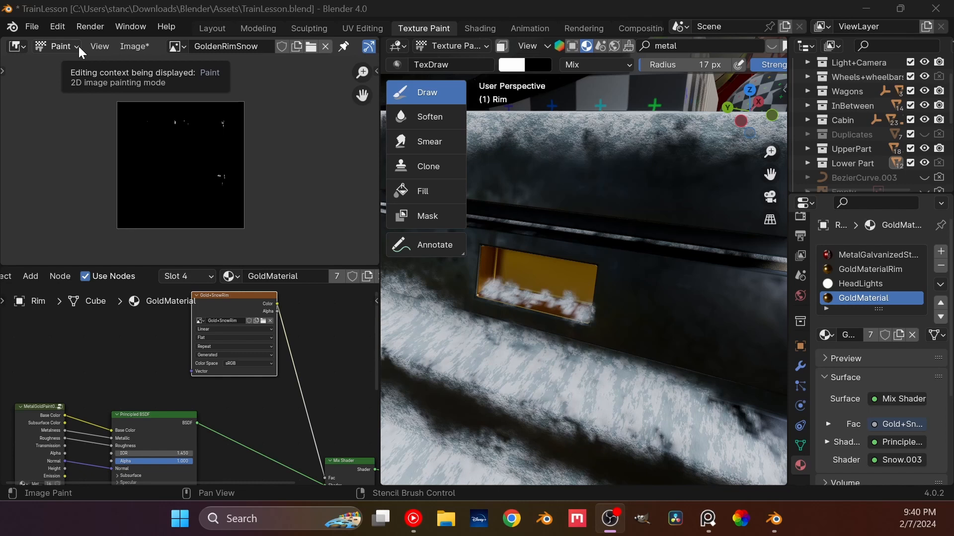
Examine the painted snow on the locomotive's front rim and its gold recesses.
{"action": "scroll", "coordinate": [189, 160], "scroll_direction": "down", "scroll_amount": 3}
{"action": "middle_click_drag", "start_coordinate": [500, 245], "coordinate": [587, 272]}
{"action": "scroll", "coordinate": [623, 274], "scroll_direction": "down", "scroll_amount": 8}
{"action": "scroll", "coordinate": [581, 278], "scroll_direction": "down", "scroll_amount": 4}
{"action": "middle_click_drag", "start_coordinate": [562, 348], "coordinate": [520, 333]}
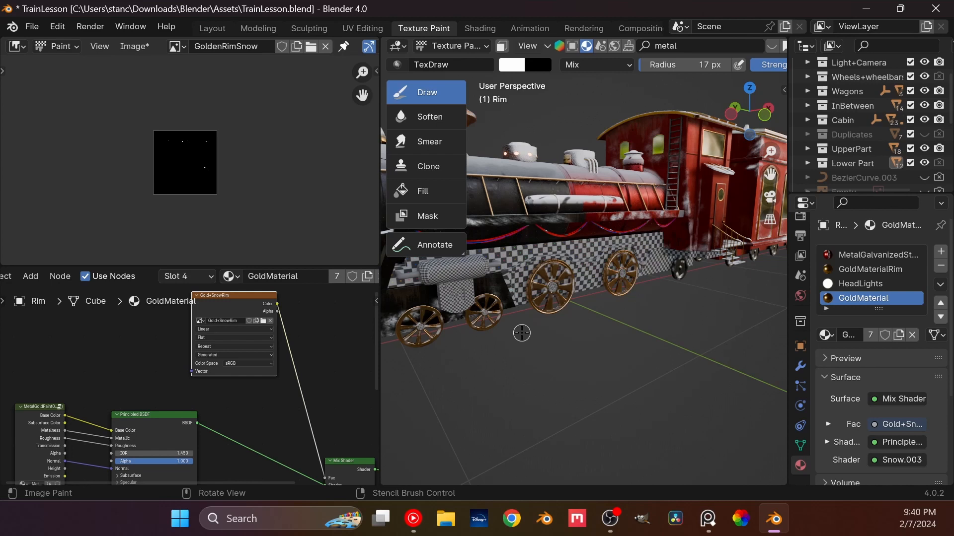
{"action": "middle_click_drag", "start_coordinate": [476, 310], "coordinate": [499, 330]}
{"action": "scroll", "coordinate": [498, 330], "scroll_direction": "up", "scroll_amount": 5}
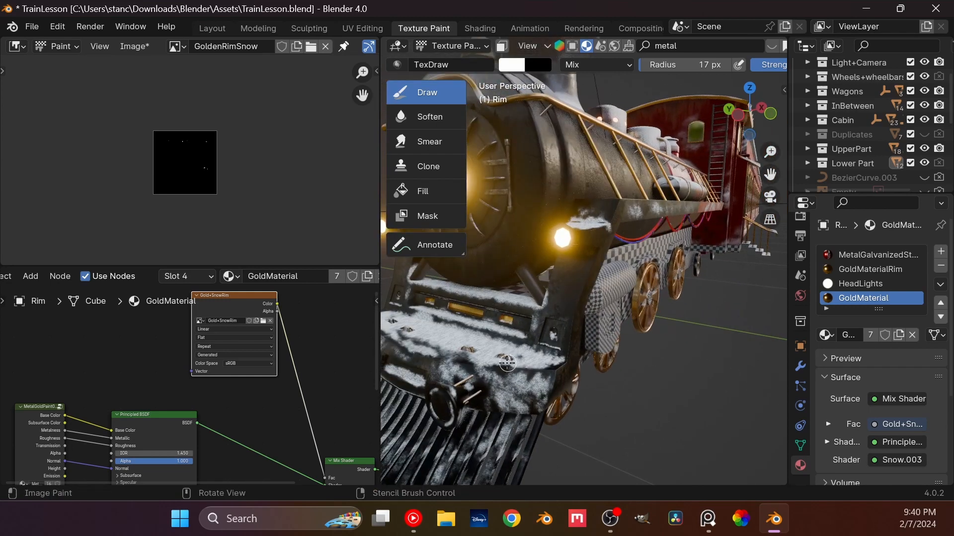
{"action": "middle_click_drag", "start_coordinate": [488, 365], "coordinate": [539, 325], "text": "shift"}
{"action": "scroll", "coordinate": [552, 308], "scroll_direction": "up", "scroll_amount": 3}
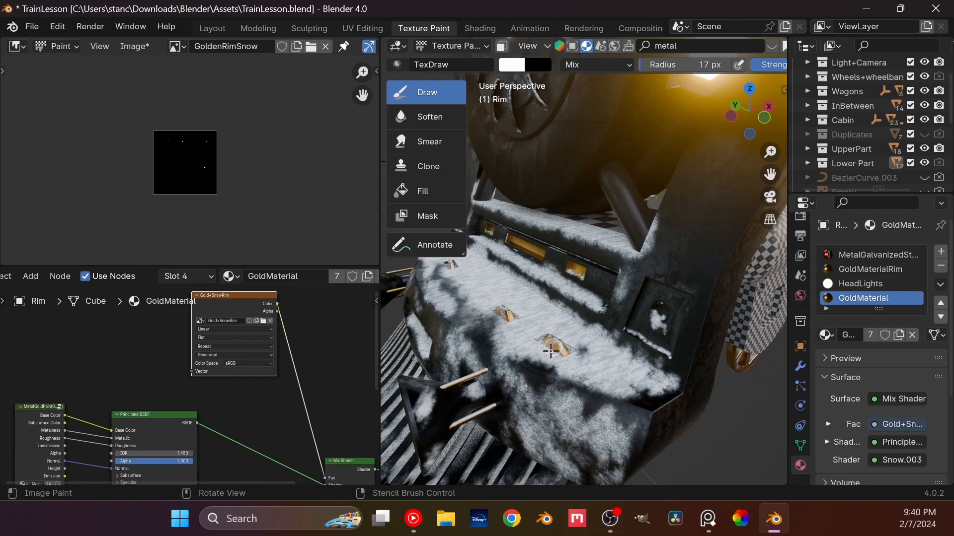
Paint snow along the lower inner edge of the small gold recess in the front rim.
{"action": "middle_click_drag", "start_coordinate": [624, 317], "coordinate": [625, 316]}
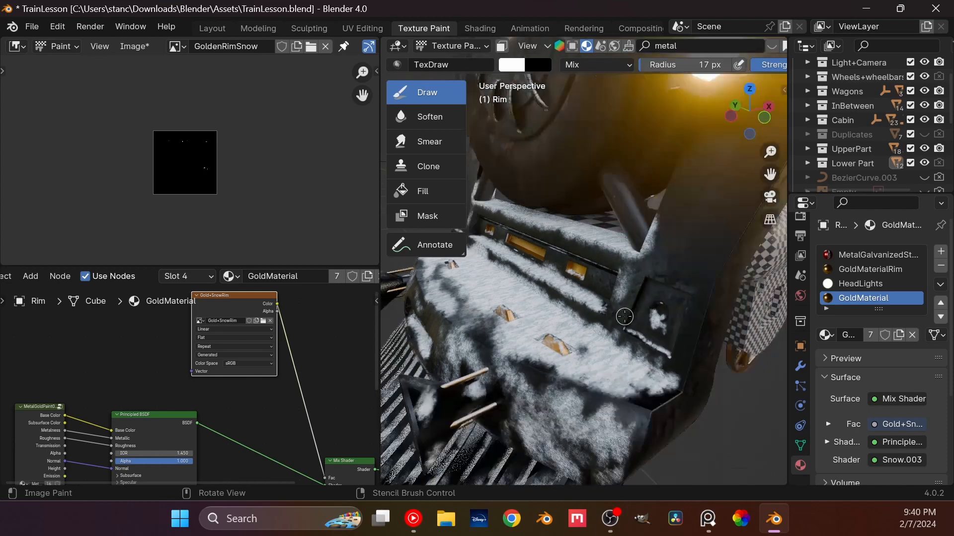
{"action": "scroll", "coordinate": [621, 317], "scroll_direction": "up", "scroll_amount": 3}
{"action": "middle_click_drag", "start_coordinate": [532, 321], "coordinate": [666, 343]}
{"action": "scroll", "coordinate": [580, 289], "scroll_direction": "up", "scroll_amount": 4}
{"action": "middle_click_drag", "start_coordinate": [592, 330], "coordinate": [600, 368]}
{"action": "scroll", "coordinate": [621, 320], "scroll_direction": "up", "scroll_amount": 5}
{"action": "scroll", "coordinate": [640, 349], "scroll_direction": "down", "scroll_amount": 4}
{"action": "mouse_move", "coordinate": [537, 310]}
{"action": "left_mouse_down"}
{"action": "mouse_move", "coordinate": [513, 315]}
{"action": "mouse_move", "coordinate": [574, 293]}
{"action": "mouse_move", "coordinate": [596, 313]}
{"action": "mouse_move", "coordinate": [588, 311]}
{"action": "mouse_move", "coordinate": [583, 342]}
{"action": "left_mouse_up"}
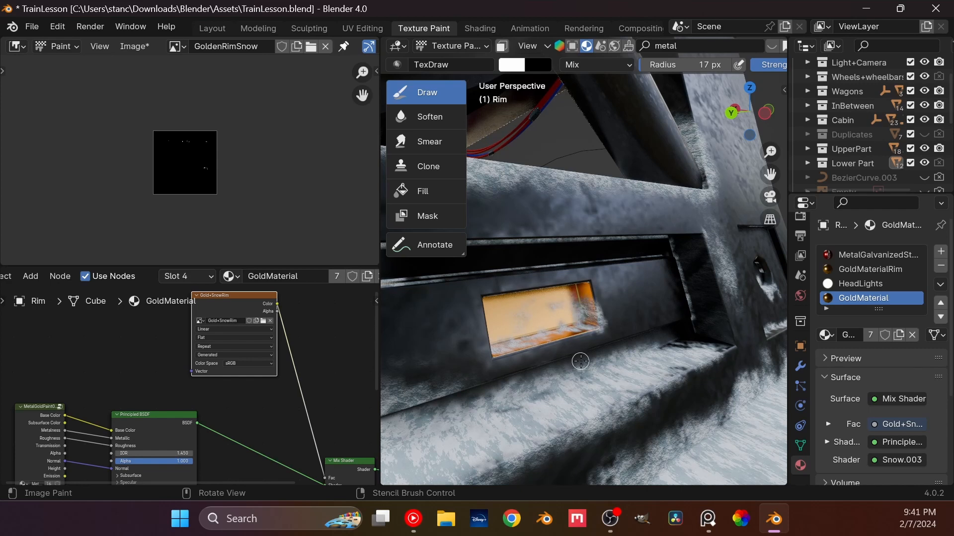
Paint snow around the small gold recess's border and along the wide gold recess beside it.
{"action": "middle_click_drag", "start_coordinate": [580, 361], "coordinate": [571, 330]}
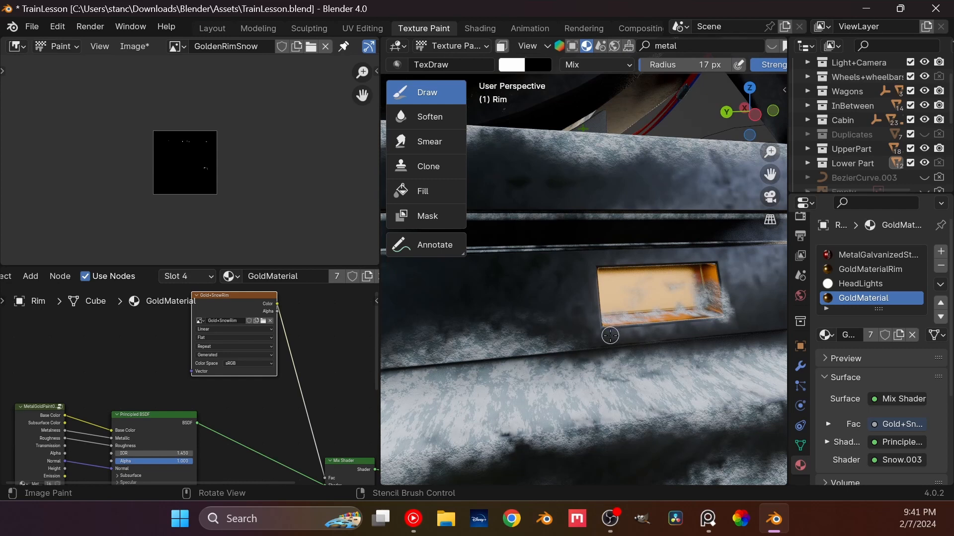
{"action": "left_click_drag", "start_coordinate": [607, 328], "coordinate": [730, 321]}
{"action": "mouse_move", "coordinate": [602, 267]}
{"action": "left_mouse_down"}
{"action": "mouse_move", "coordinate": [595, 328]}
{"action": "mouse_move", "coordinate": [598, 272]}
{"action": "left_mouse_up"}
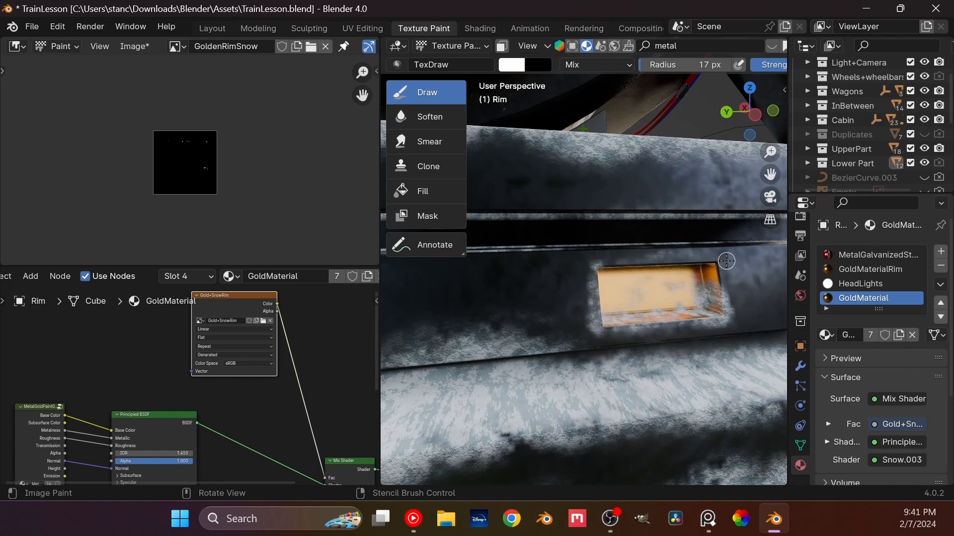
{"action": "mouse_move", "coordinate": [570, 249]}
{"action": "middle_mouse_down"}
{"action": "mouse_move", "coordinate": [601, 330]}
{"action": "mouse_move", "coordinate": [517, 363]}
{"action": "mouse_move", "coordinate": [544, 403]}
{"action": "middle_mouse_up"}
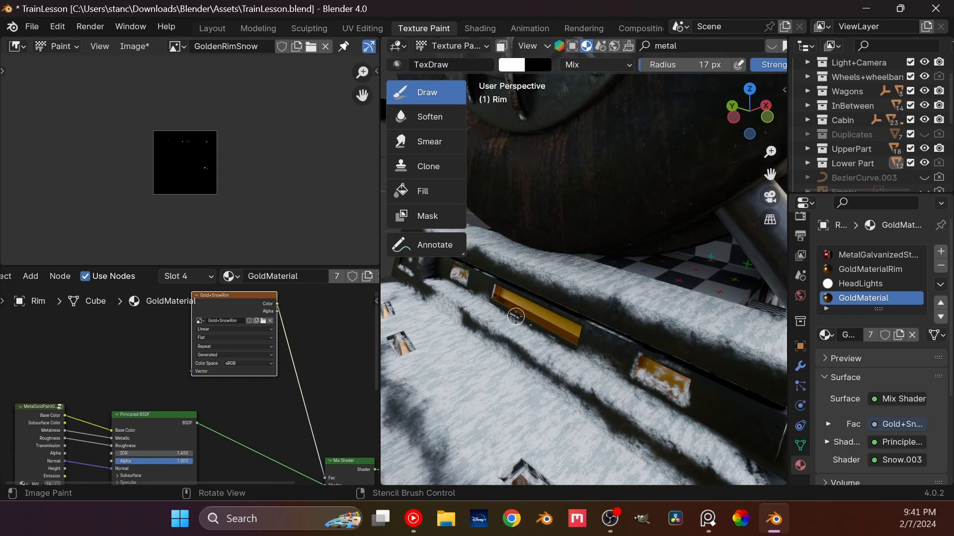
{"action": "left_click_drag", "start_coordinate": [498, 294], "coordinate": [572, 344]}
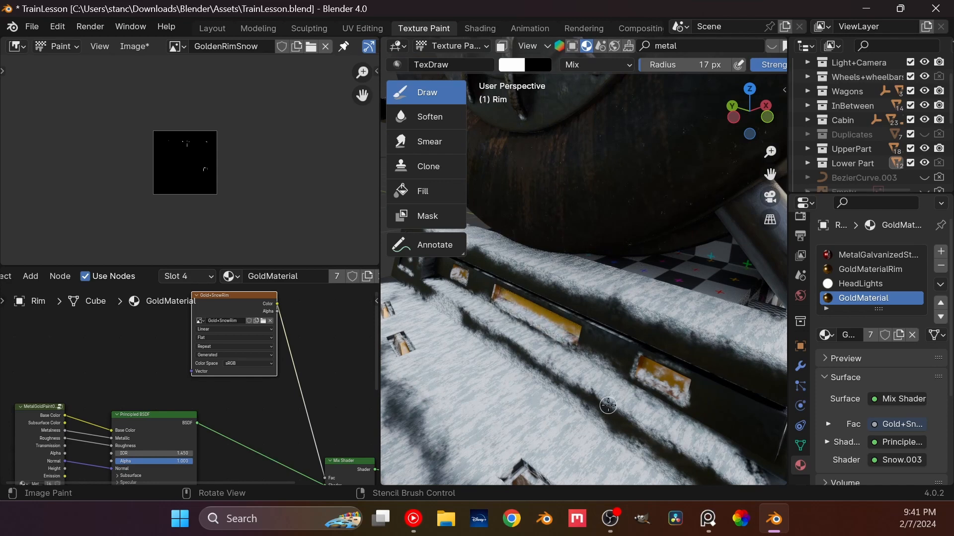
Save the painted GoldenRimSnow image to its existing file.
{"action": "left_click", "coordinate": [134, 46]}
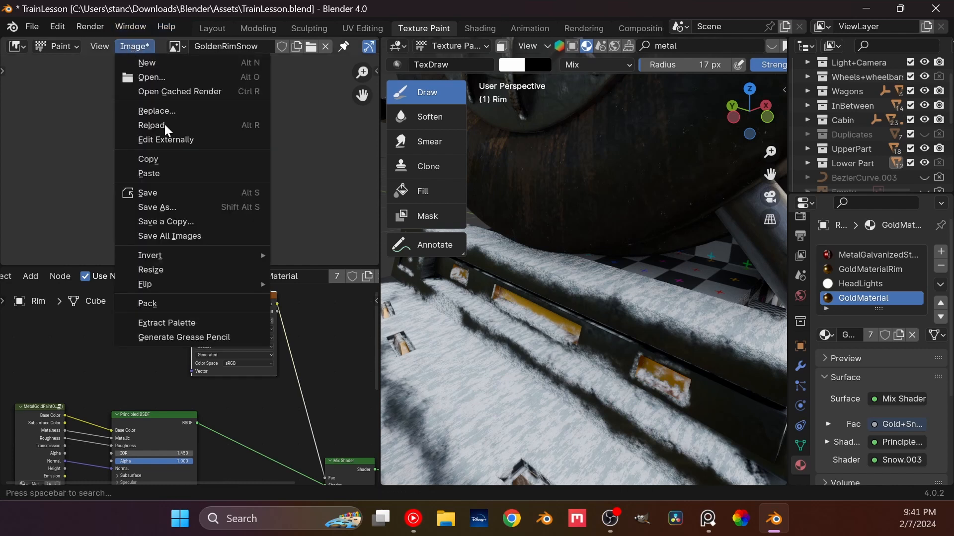
{"action": "left_click", "coordinate": [162, 210]}
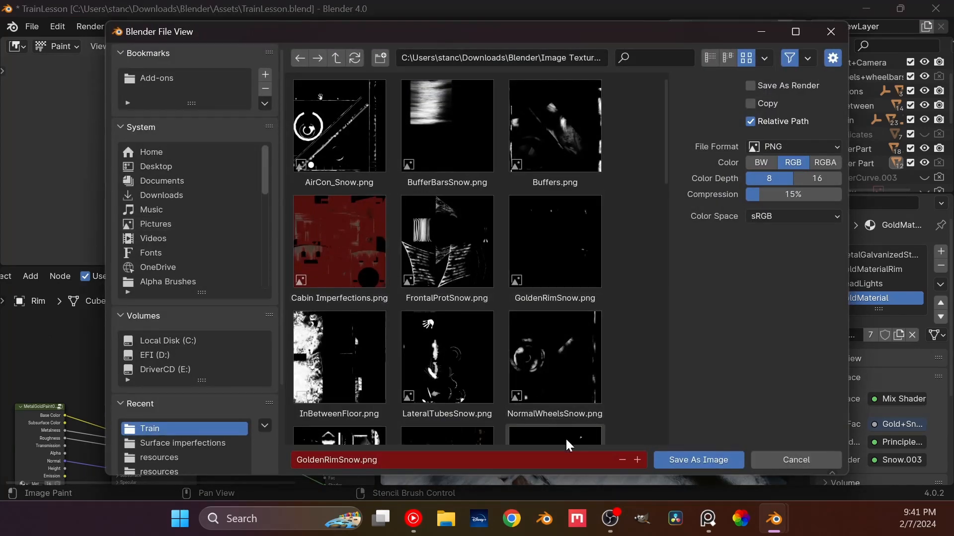
{"action": "left_click", "coordinate": [776, 464]}
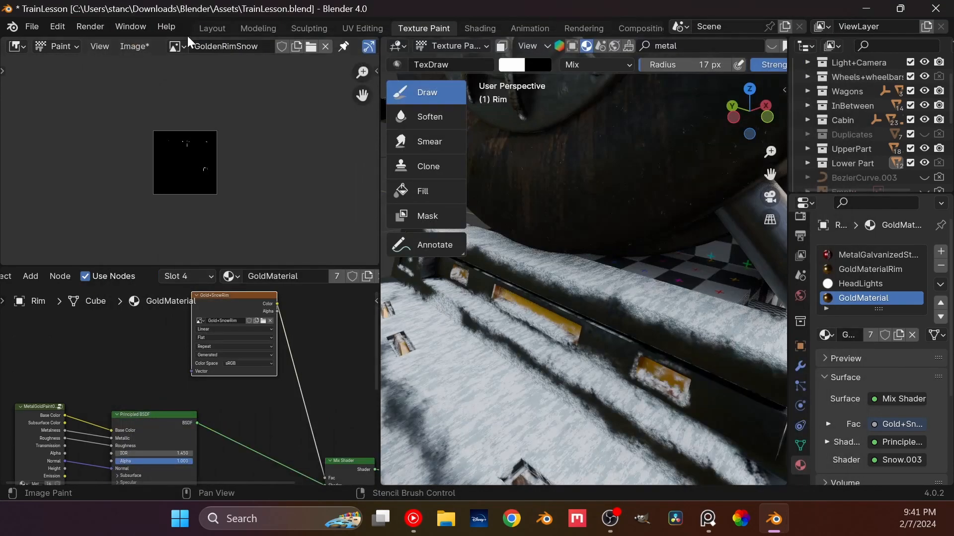
{"action": "left_click", "coordinate": [134, 46]}
{"action": "left_click", "coordinate": [154, 189]}
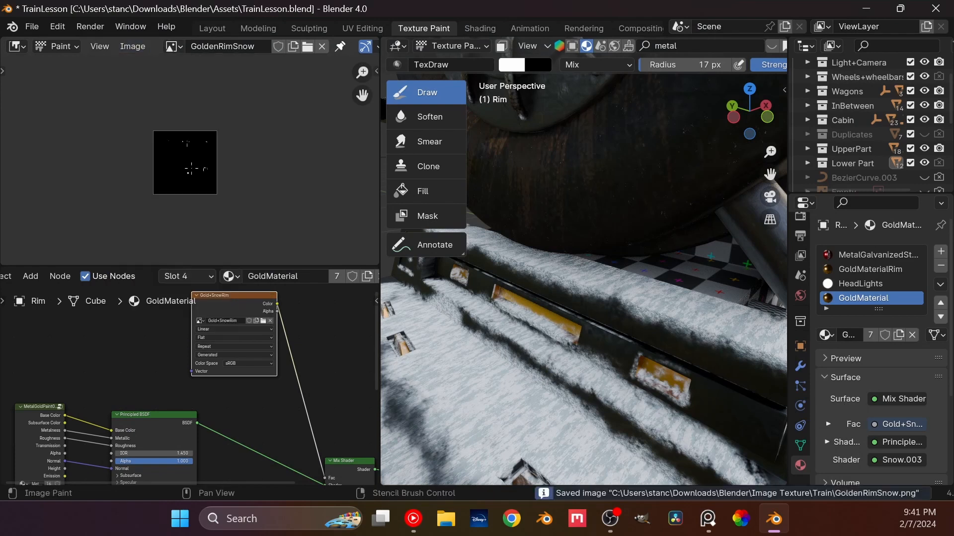
Show the Gold+SnowRim image in the Image Editor and compare it with the material's image texture node.
{"action": "left_click", "coordinate": [173, 46]}
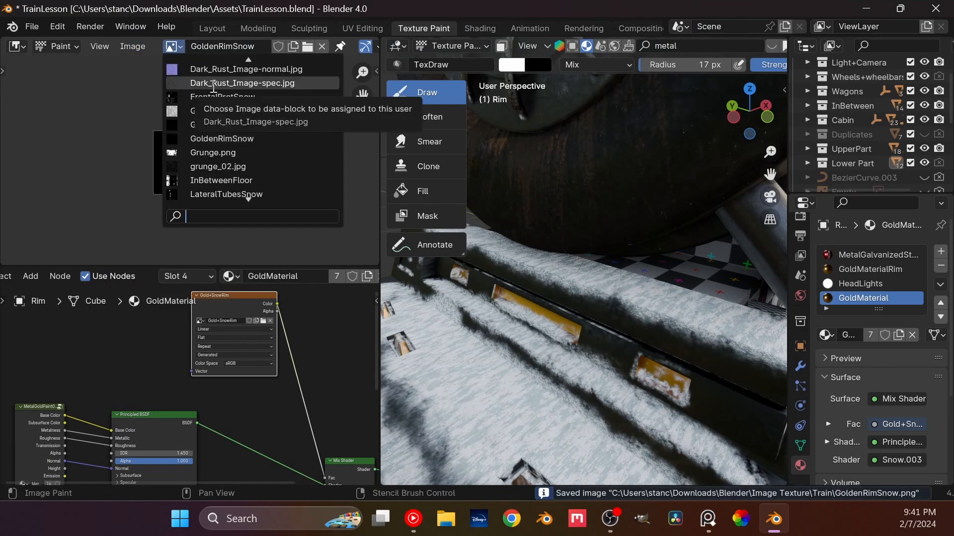
{"action": "type", "text": "gol"}
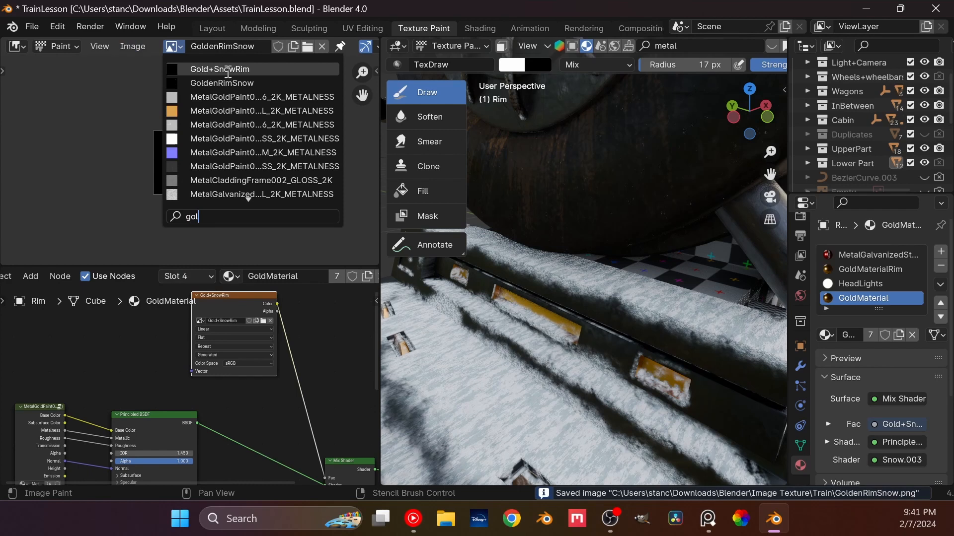
{"action": "left_click", "coordinate": [231, 68]}
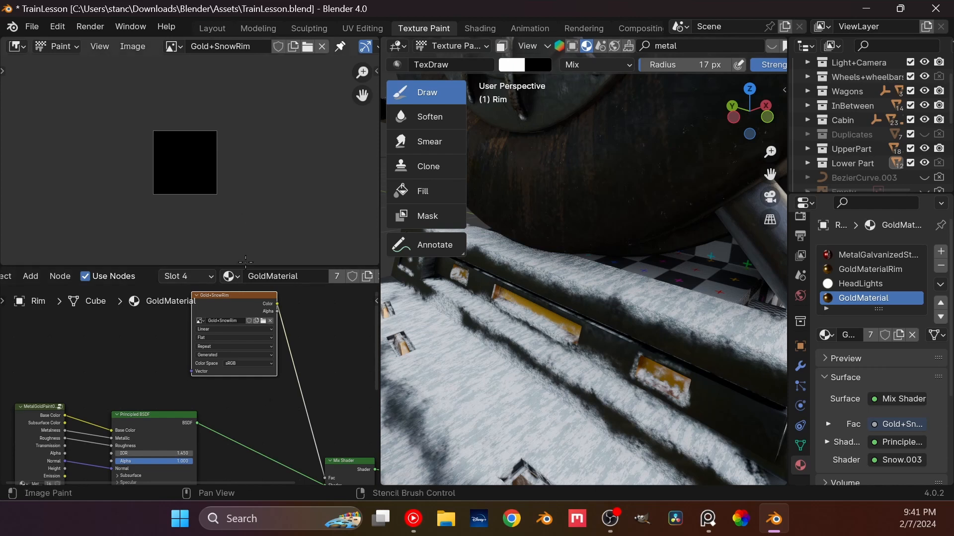
{"action": "middle_click_drag", "start_coordinate": [256, 363], "coordinate": [263, 415]}
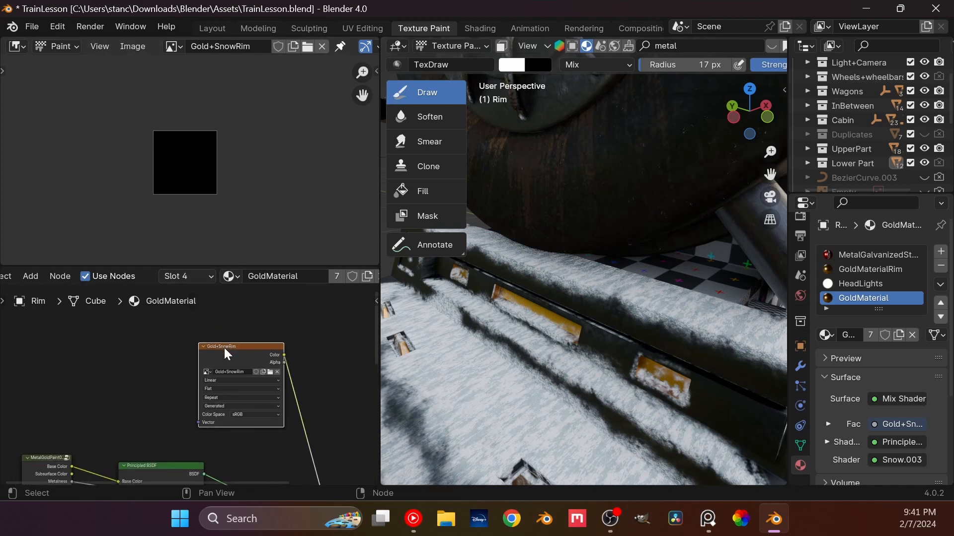
{"action": "scroll", "coordinate": [223, 149], "scroll_direction": "up", "scroll_amount": 4}
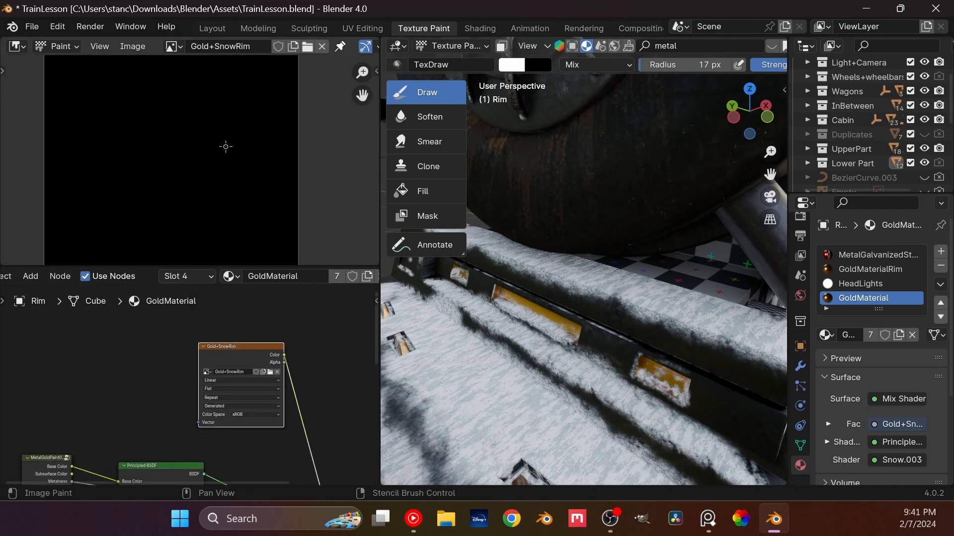
Remove the GoldMaterial slot from the rim's material list.
{"action": "middle_click_drag", "start_coordinate": [616, 410], "coordinate": [666, 386]}
{"action": "scroll", "coordinate": [641, 363], "scroll_direction": "up", "scroll_amount": 3}
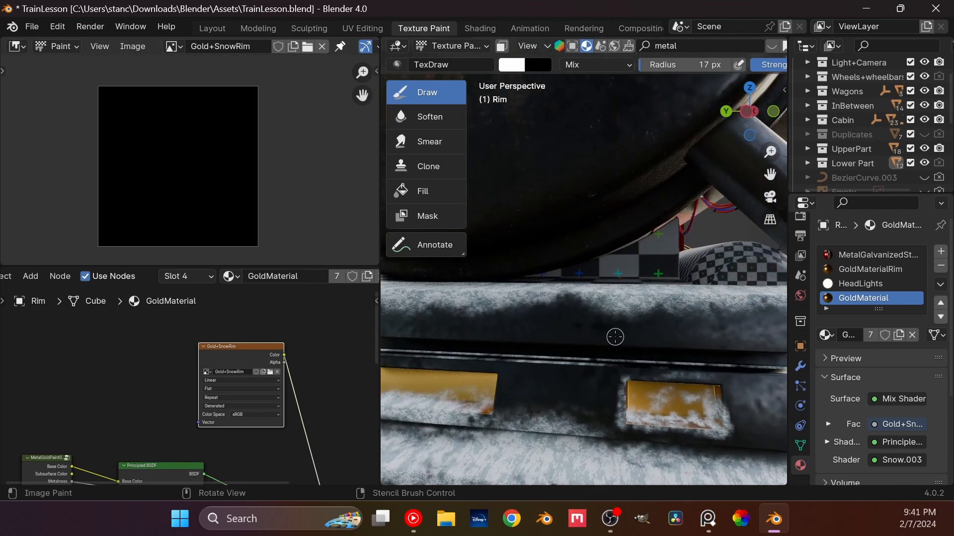
{"action": "left_click_drag", "start_coordinate": [641, 388], "coordinate": [695, 419]}
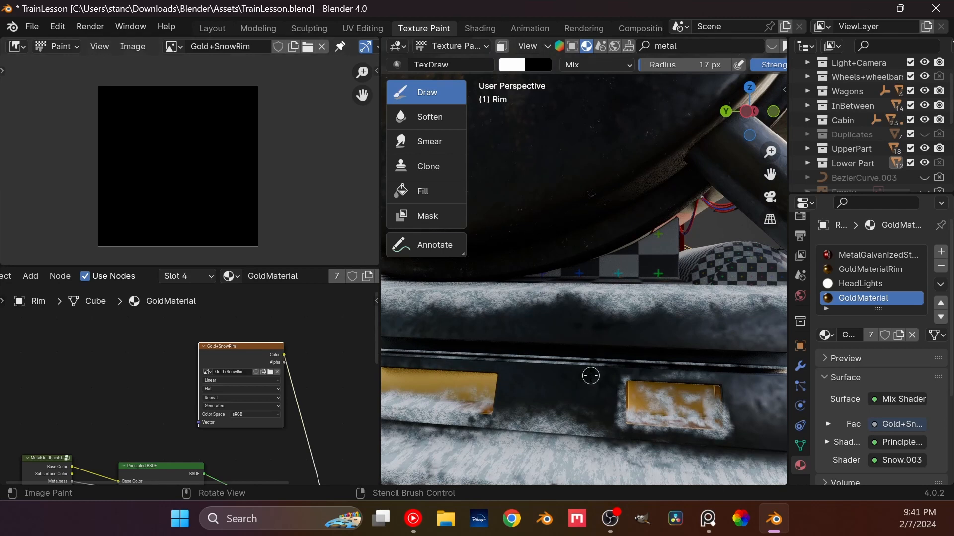
{"action": "middle_click_drag", "start_coordinate": [590, 376], "coordinate": [624, 432]}
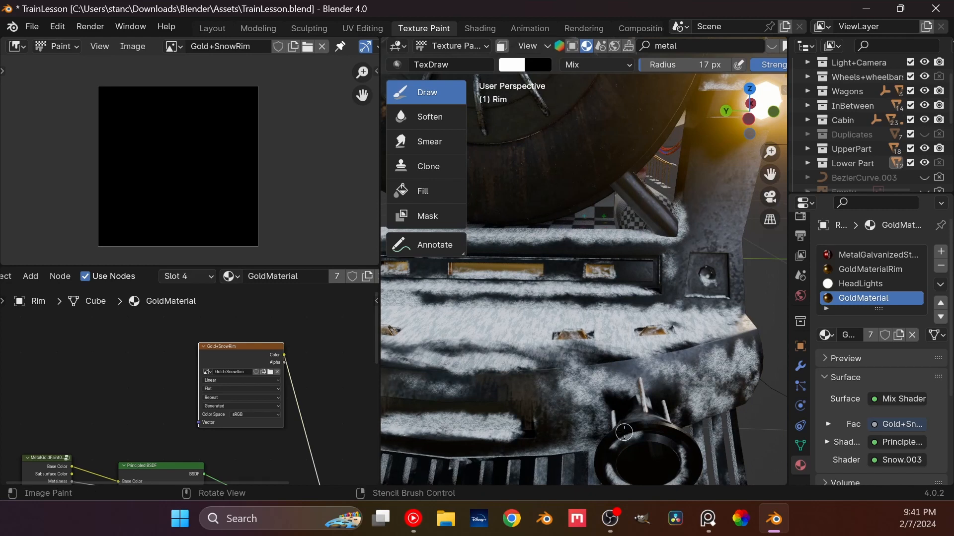
{"action": "left_click", "coordinate": [941, 266]}
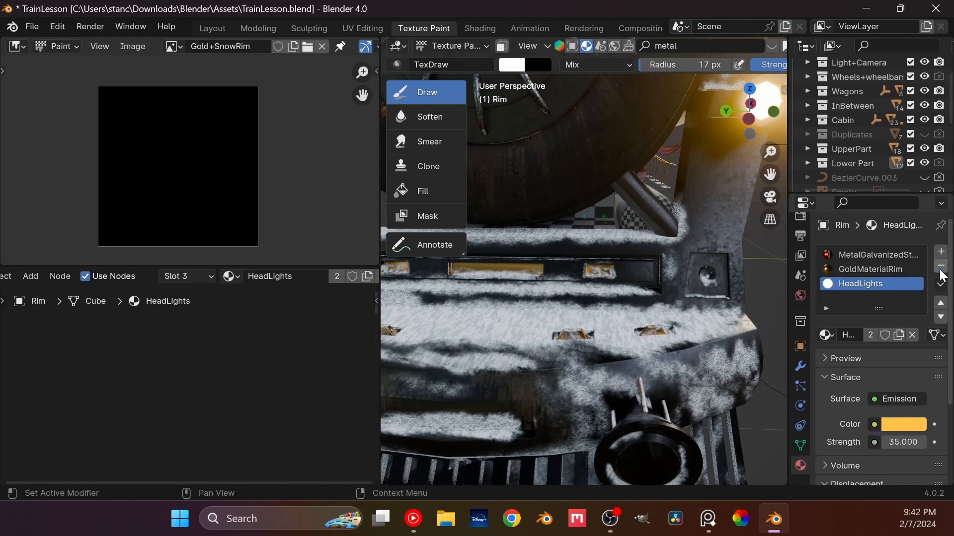
Switch to Object Mode and select the Frontal Cylinders tubes below the boiler front.
{"action": "middle_click_drag", "start_coordinate": [720, 279], "coordinate": [668, 281]}
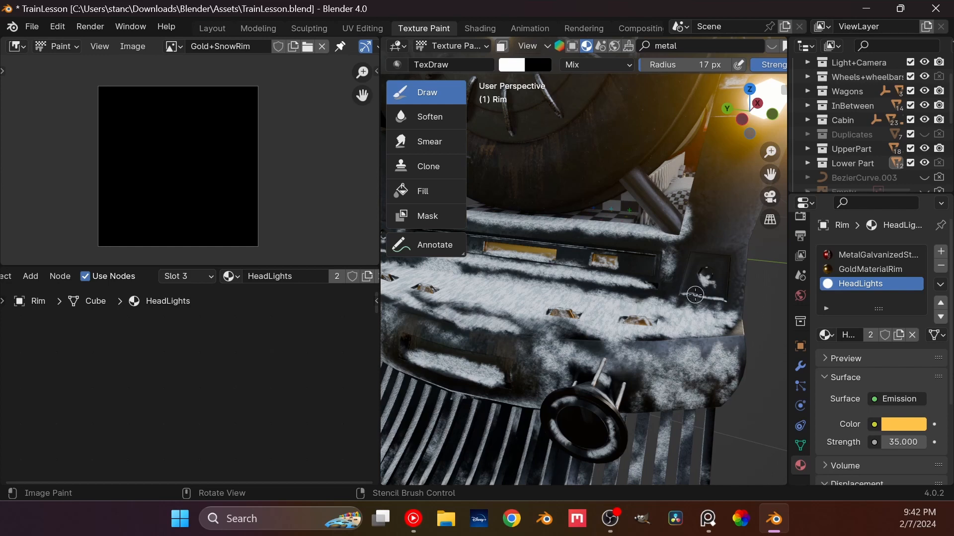
{"action": "middle_click_drag", "start_coordinate": [694, 297], "coordinate": [681, 367], "text": "shift"}
{"action": "scroll", "coordinate": [699, 362], "scroll_direction": "down", "scroll_amount": 3}
{"action": "scroll", "coordinate": [586, 371], "scroll_direction": "down", "scroll_amount": 2}
{"action": "mouse_move", "coordinate": [581, 383]}
{"action": "middle_mouse_down", "text": "shift"}
{"action": "mouse_move", "coordinate": [639, 383]}
{"action": "mouse_move", "coordinate": [578, 370]}
{"action": "middle_mouse_up", "text": "shift"}
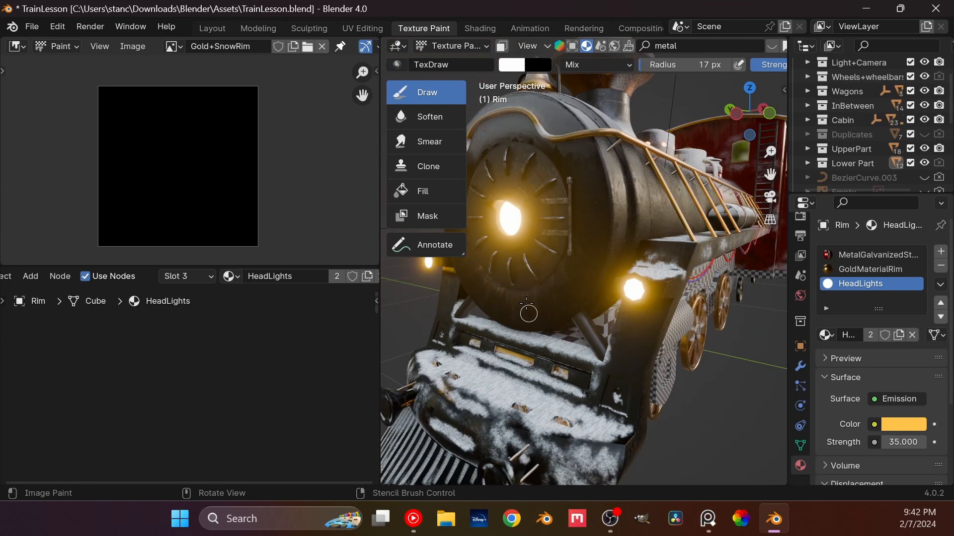
{"action": "left_click", "coordinate": [472, 46]}
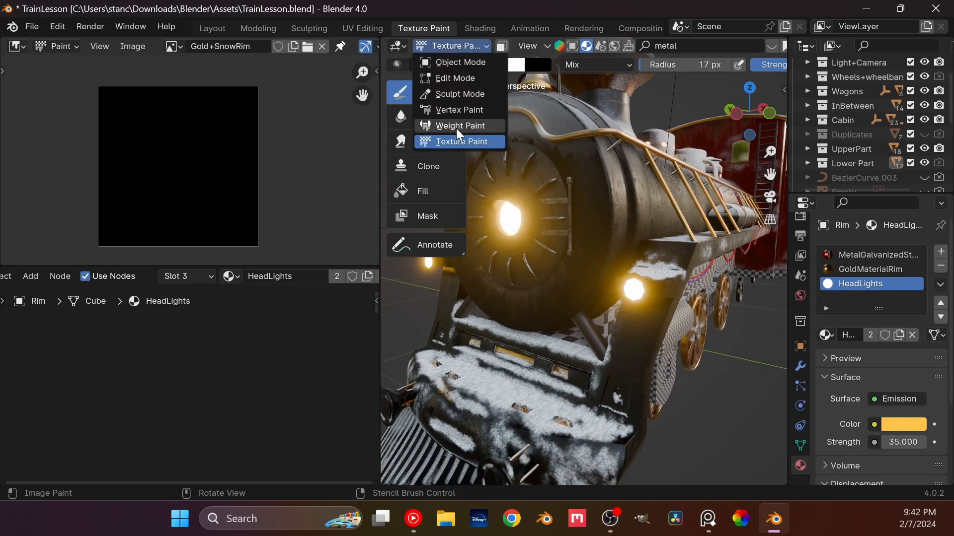
{"action": "left_click", "coordinate": [454, 61]}
{"action": "left_click", "coordinate": [592, 334]}
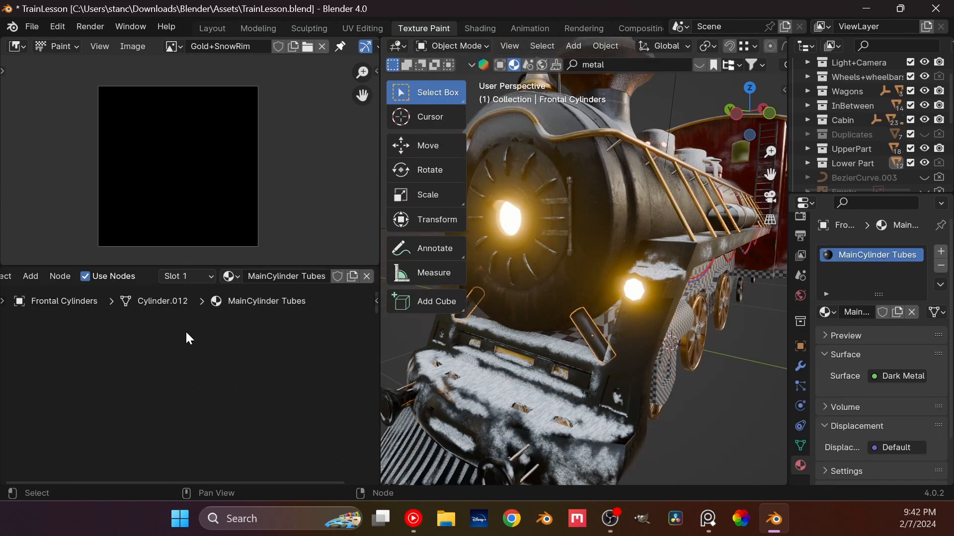
Add a Mix Shader between the Dark Metal group and the Material Output in the MainCylinder Tubes material.
{"action": "scroll", "coordinate": [239, 391], "scroll_direction": "down", "scroll_amount": 4}
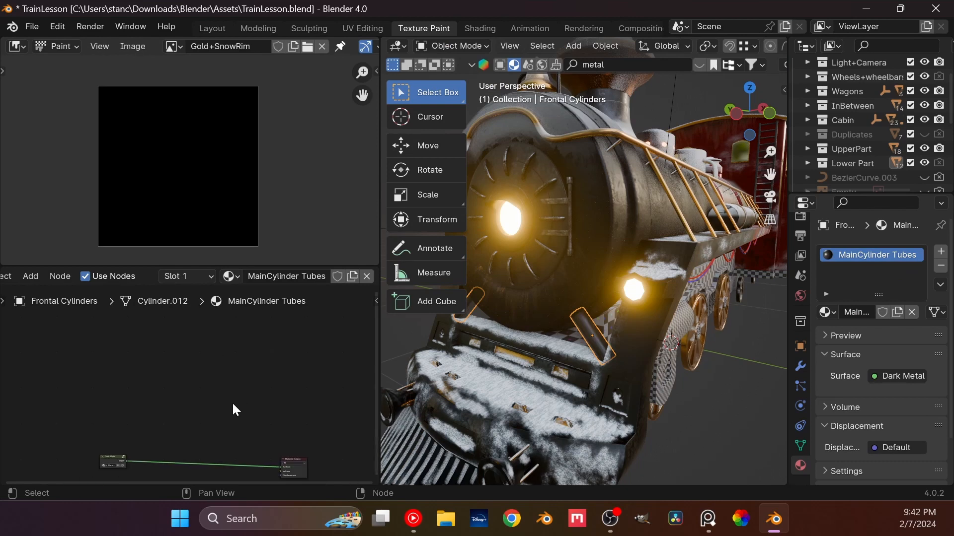
{"action": "scroll", "coordinate": [230, 409], "scroll_direction": "down", "scroll_amount": 2}
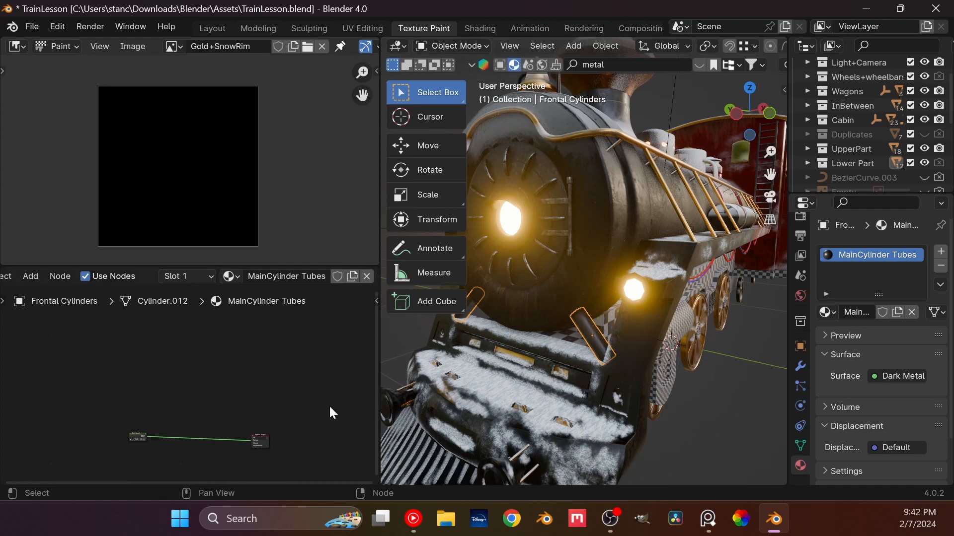
{"action": "scroll", "coordinate": [234, 395], "scroll_direction": "up", "scroll_amount": 5}
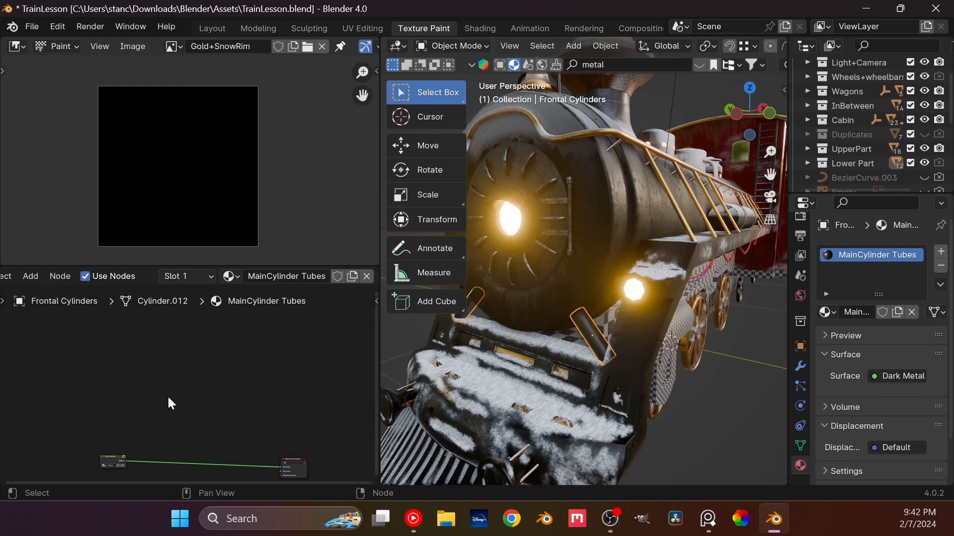
{"action": "middle_click_drag", "start_coordinate": [171, 397], "coordinate": [196, 326]}
{"action": "scroll", "coordinate": [225, 371], "scroll_direction": "up", "scroll_amount": 4}
{"action": "middle_click_drag", "start_coordinate": [225, 374], "coordinate": [204, 356]}
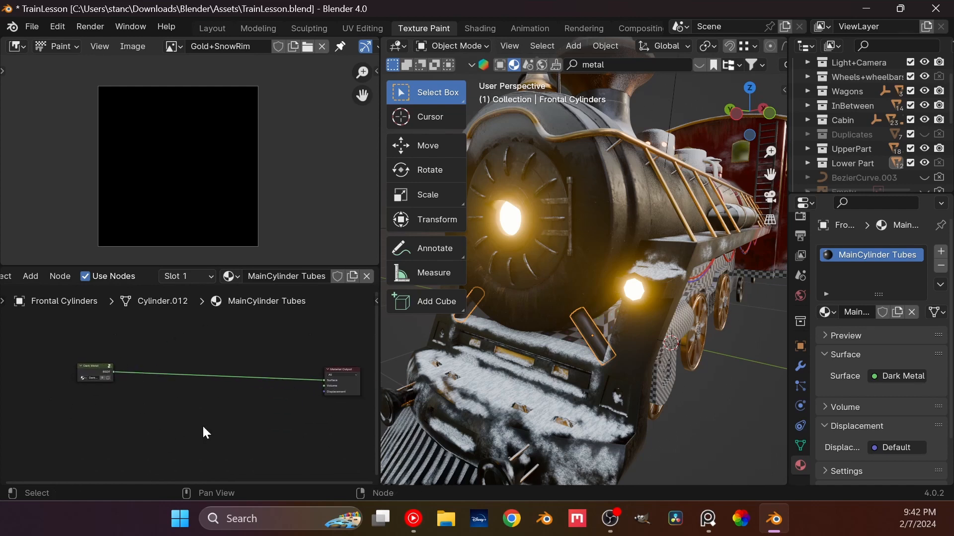
{"action": "key", "text": "shift+a"}
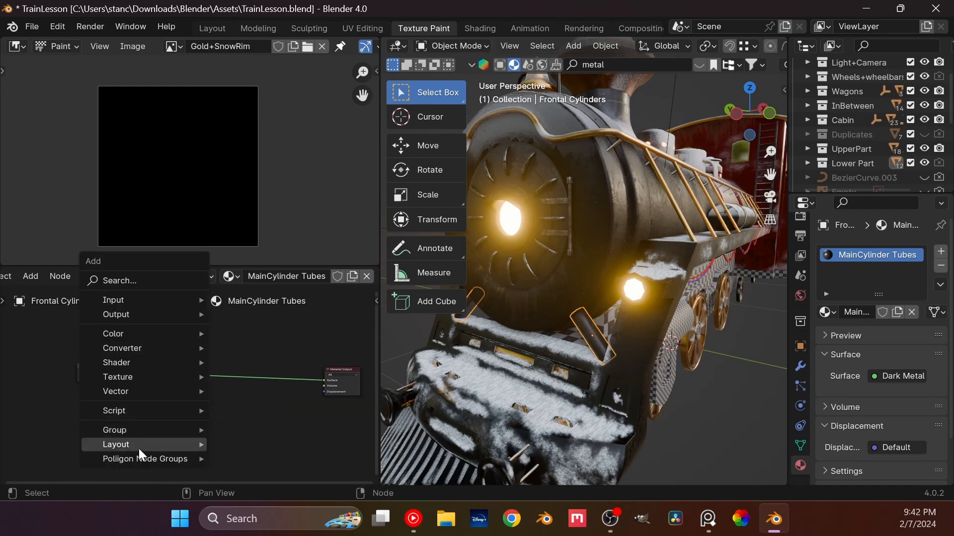
{"action": "left_click", "coordinate": [168, 279]}
{"action": "left_click", "coordinate": [255, 304]}
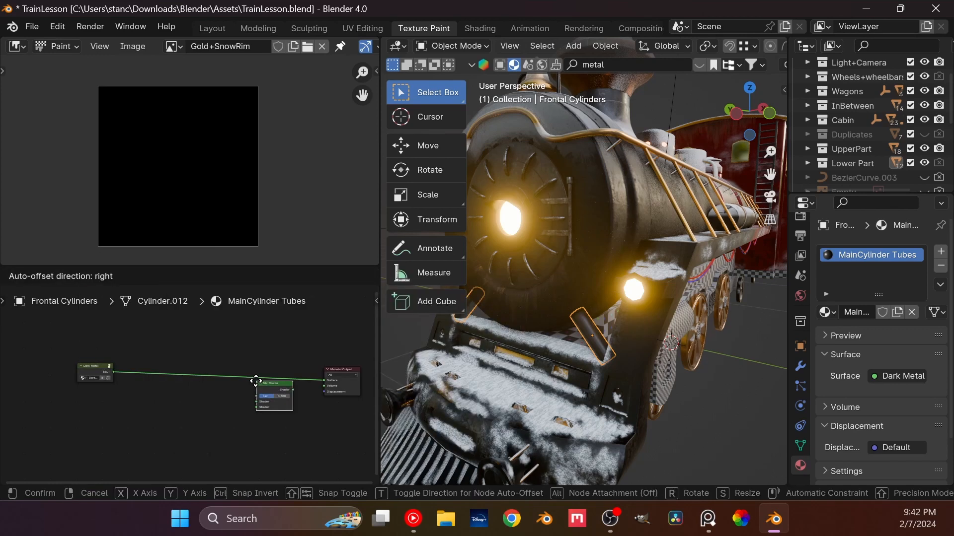
{"action": "left_click", "coordinate": [248, 386]}
Add the Snow.003 node group and connect it to the Mix Shader's second shader input.
{"action": "key", "text": "shift+a"}
{"action": "mouse_move", "coordinate": [201, 403]}
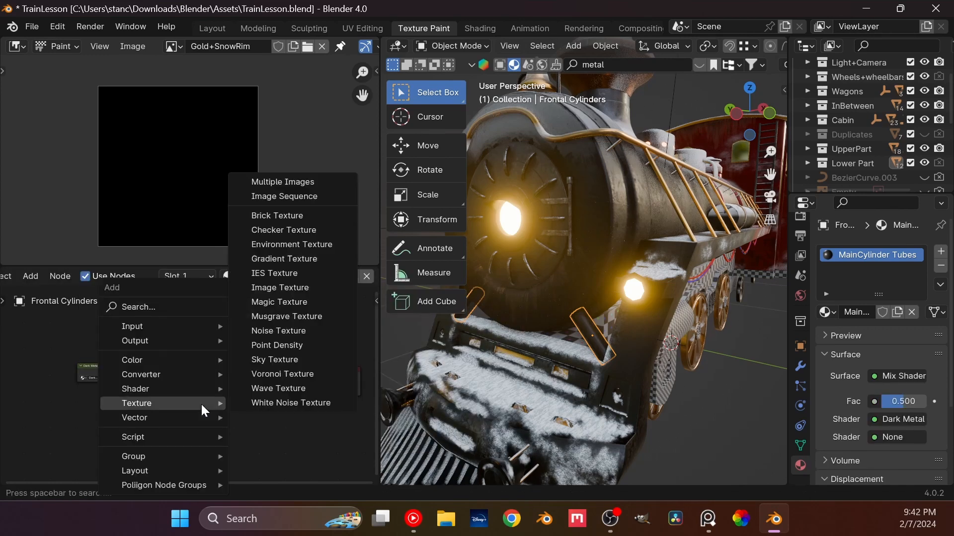
{"action": "mouse_move", "coordinate": [192, 455]}
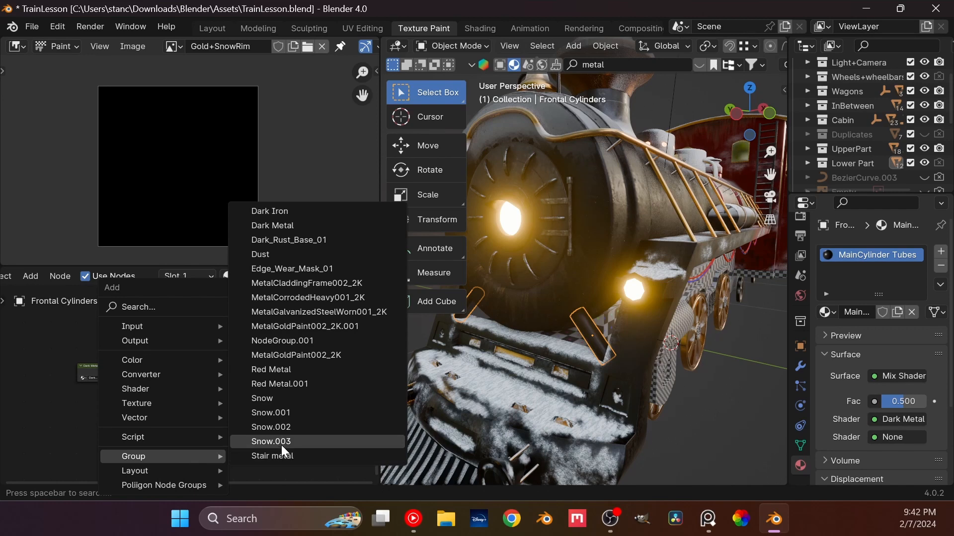
{"action": "left_click", "coordinate": [281, 442]}
{"action": "left_click", "coordinate": [180, 403]}
Feed the Mix Shader's factor from an Image Texture node holding a new black 2048 px image named SnowTubes.
{"action": "left_click_drag", "start_coordinate": [210, 412], "coordinate": [182, 331]}
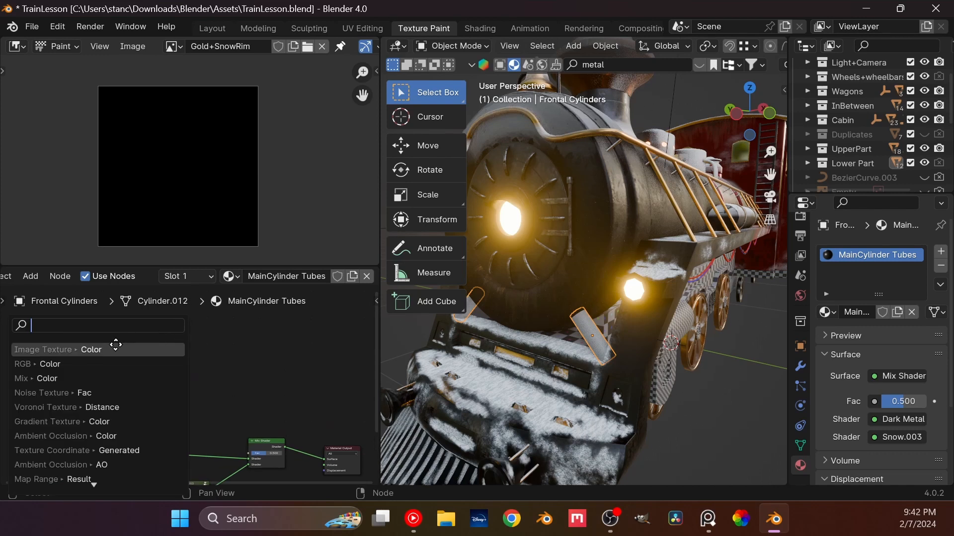
{"action": "left_click", "coordinate": [115, 342]}
{"action": "left_click", "coordinate": [165, 341]}
{"action": "left_click", "coordinate": [157, 346]}
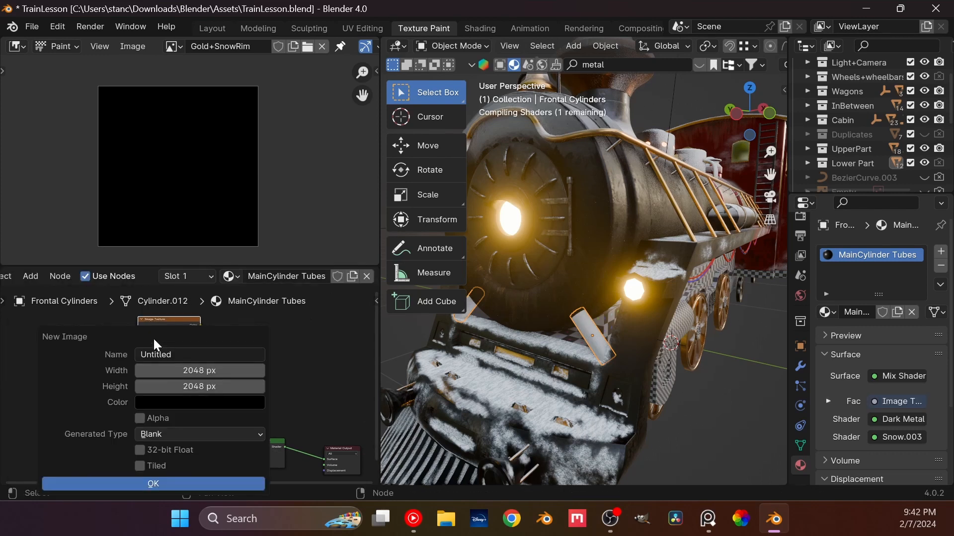
{"action": "left_click", "coordinate": [175, 353]}
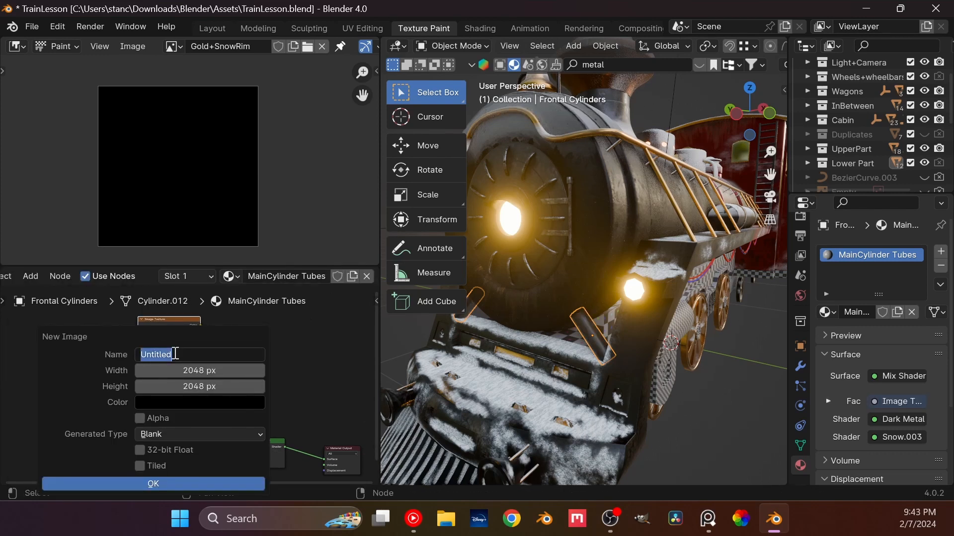
{"action": "type", "text": "SnowTubes"}
{"action": "key", "text": "Return"}
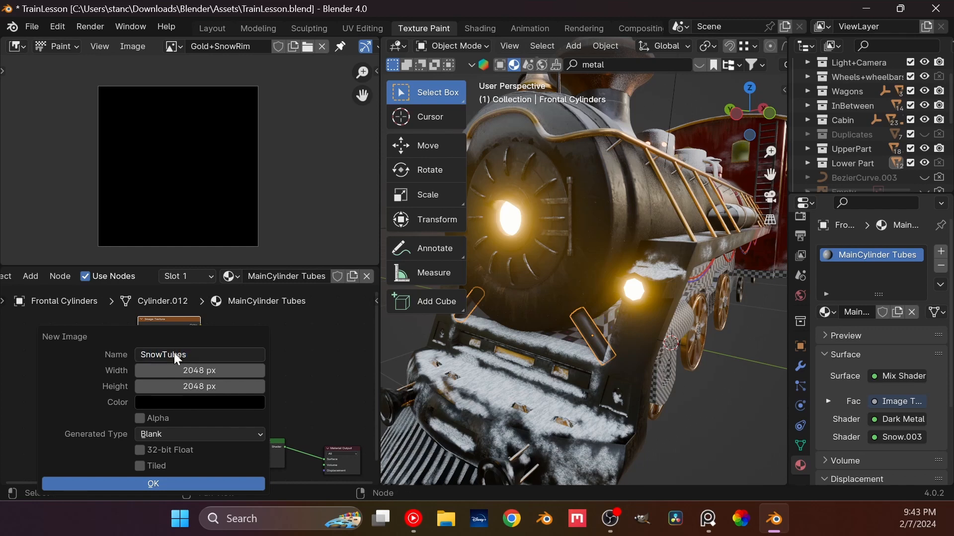
{"action": "left_click", "coordinate": [153, 483]}
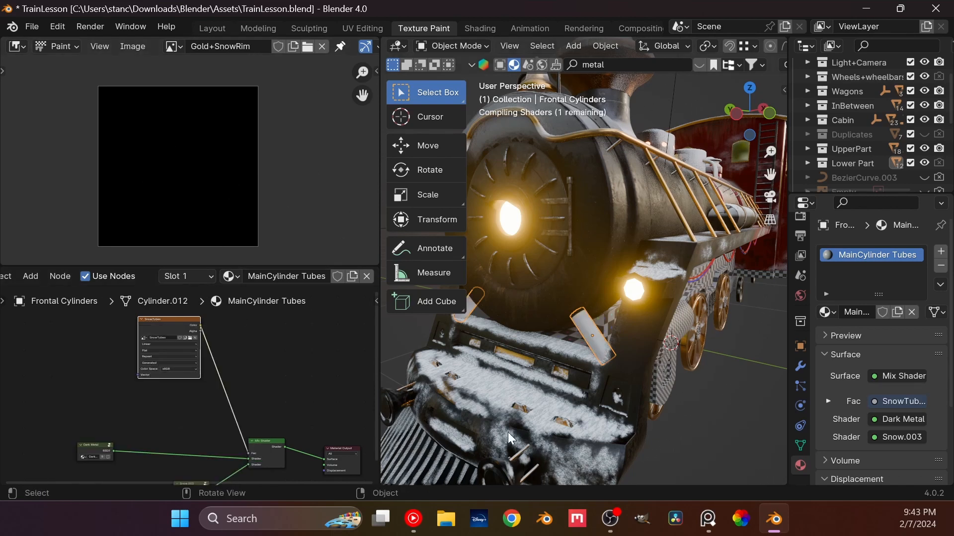
Switch to Texture Paint mode and paint snow on the front of the tube's lower end, where it meets the rim.
{"action": "left_click", "coordinate": [468, 45]}
{"action": "left_click", "coordinate": [447, 136]}
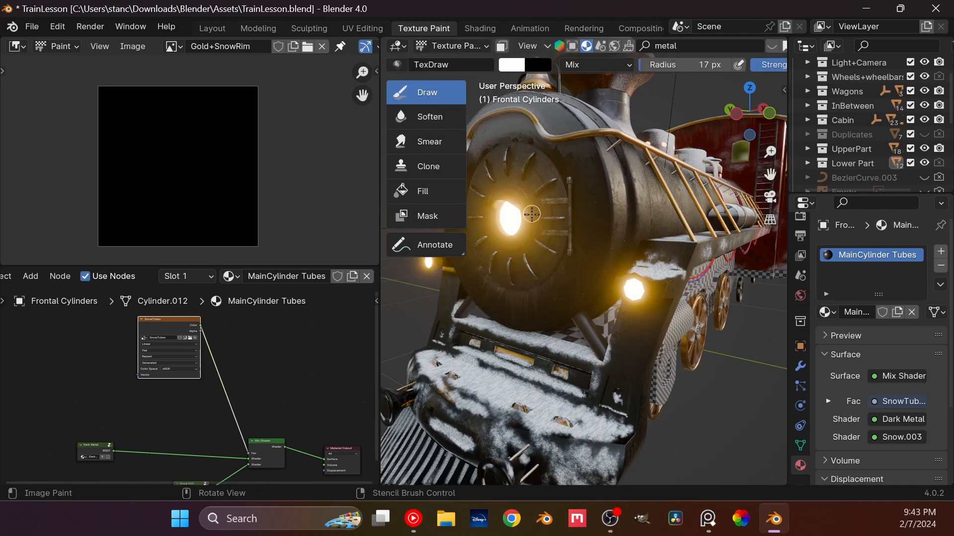
{"action": "mouse_move", "coordinate": [532, 214]}
{"action": "middle_mouse_down"}
{"action": "mouse_move", "coordinate": [549, 205]}
{"action": "mouse_move", "coordinate": [571, 214]}
{"action": "middle_mouse_up"}
{"action": "scroll", "coordinate": [571, 219], "scroll_direction": "up", "scroll_amount": 5}
{"action": "middle_click_drag", "start_coordinate": [588, 293], "coordinate": [579, 223], "text": "shift"}
{"action": "middle_click_drag", "start_coordinate": [578, 226], "coordinate": [636, 265]}
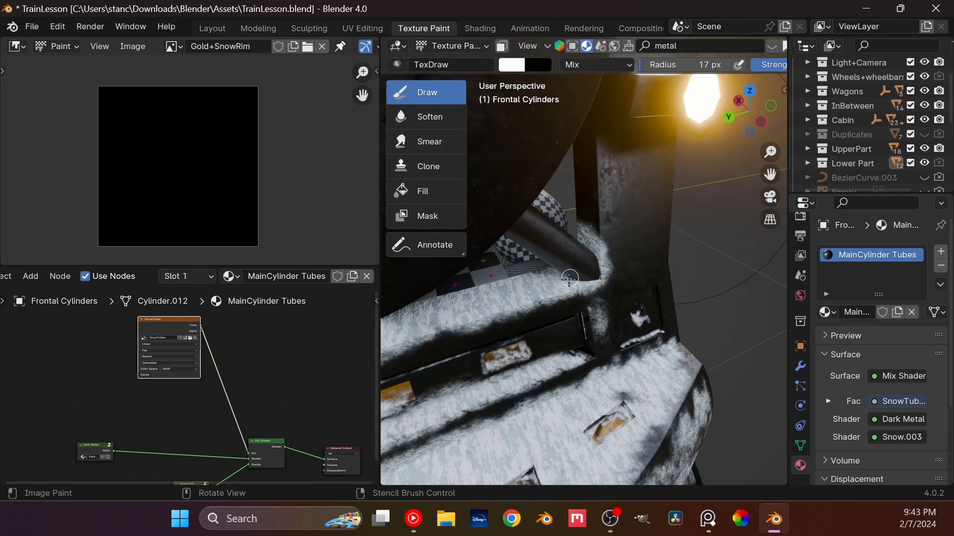
{"action": "mouse_move", "coordinate": [570, 278]}
{"action": "left_mouse_down"}
{"action": "mouse_move", "coordinate": [595, 269]}
{"action": "mouse_move", "coordinate": [597, 278]}
{"action": "mouse_move", "coordinate": [587, 271]}
{"action": "mouse_move", "coordinate": [577, 283]}
{"action": "mouse_move", "coordinate": [594, 257]}
{"action": "mouse_move", "coordinate": [581, 253]}
{"action": "mouse_move", "coordinate": [566, 270]}
{"action": "mouse_move", "coordinate": [582, 263]}
{"action": "left_mouse_up"}
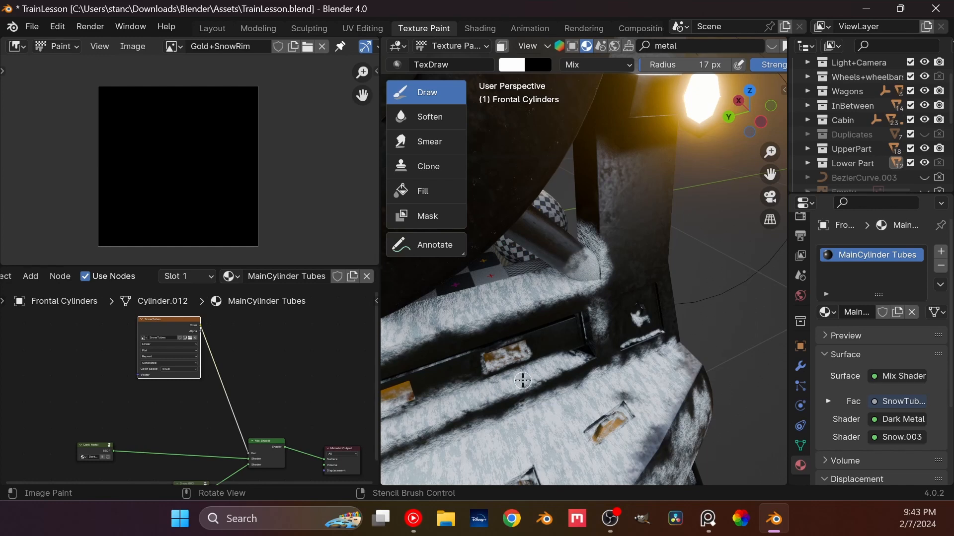
Examine the paint brush's color, texture, mapping, radius and strength settings.
{"action": "scroll", "coordinate": [870, 345], "scroll_direction": "down", "scroll_amount": 4}
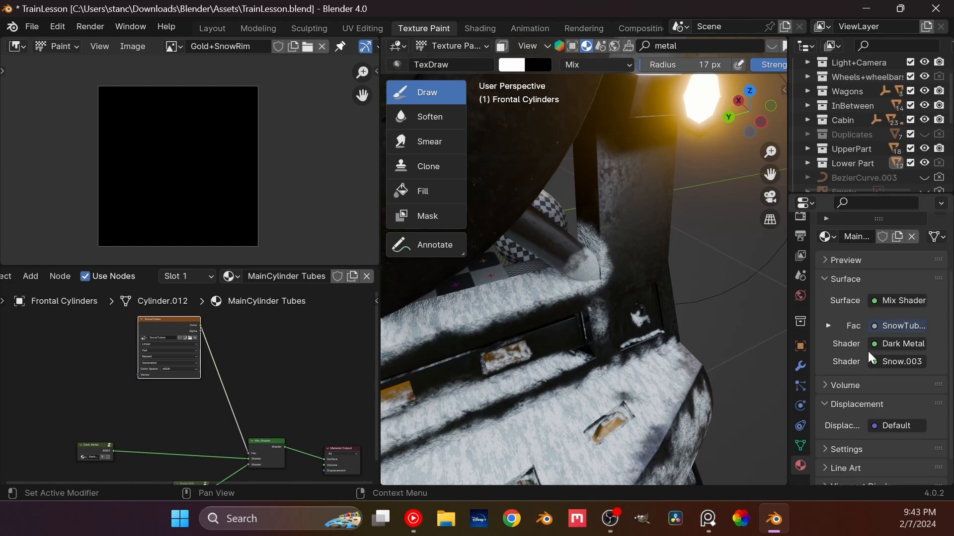
{"action": "scroll", "coordinate": [867, 351], "scroll_direction": "up", "scroll_amount": 4}
{"action": "scroll", "coordinate": [868, 351], "scroll_direction": "down", "scroll_amount": 5}
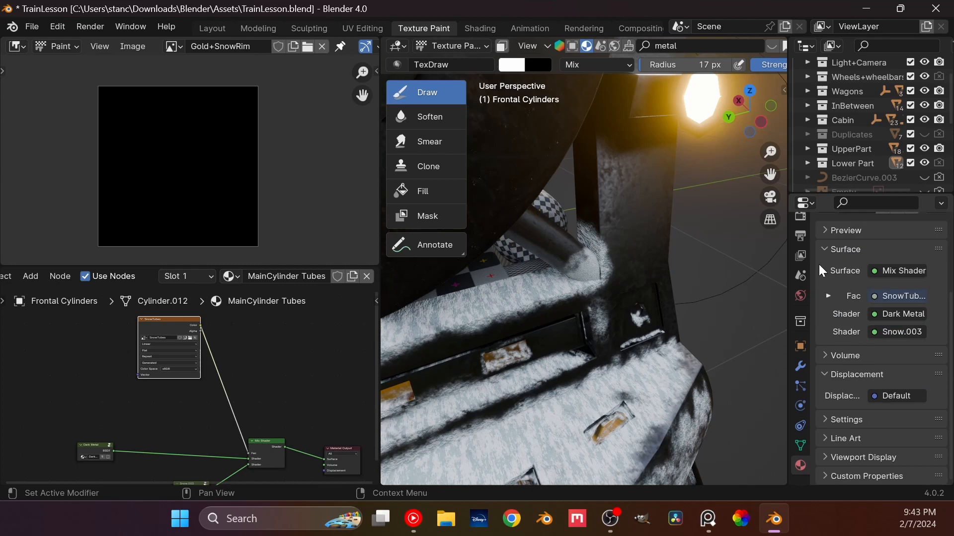
{"action": "scroll", "coordinate": [805, 250], "scroll_direction": "up", "scroll_amount": 2}
{"action": "left_click", "coordinate": [802, 231]}
{"action": "scroll", "coordinate": [869, 342], "scroll_direction": "down", "scroll_amount": 4}
{"action": "scroll", "coordinate": [862, 346], "scroll_direction": "up", "scroll_amount": 1}
{"action": "scroll", "coordinate": [862, 347], "scroll_direction": "down", "scroll_amount": 3}
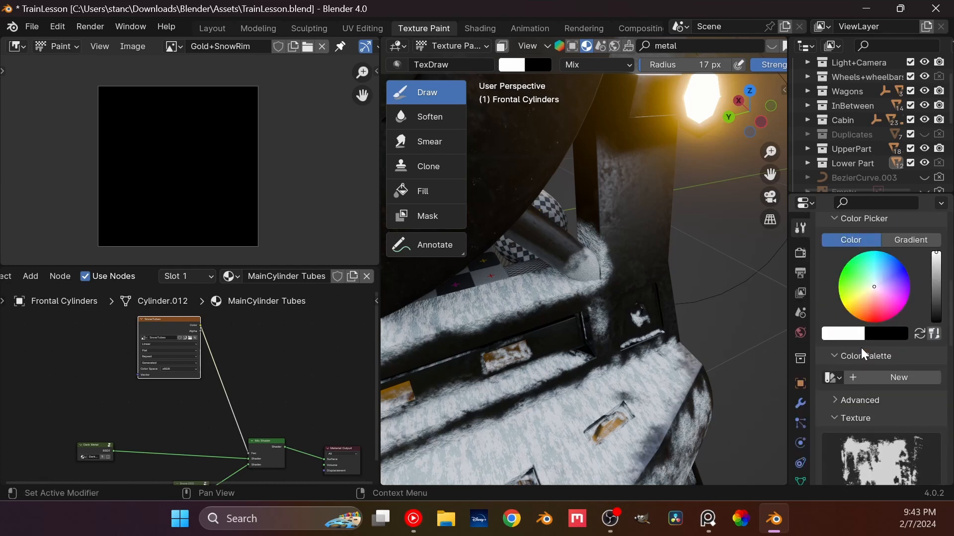
{"action": "scroll", "coordinate": [872, 306], "scroll_direction": "up", "scroll_amount": 3}
{"action": "scroll", "coordinate": [873, 318], "scroll_direction": "down", "scroll_amount": 10}
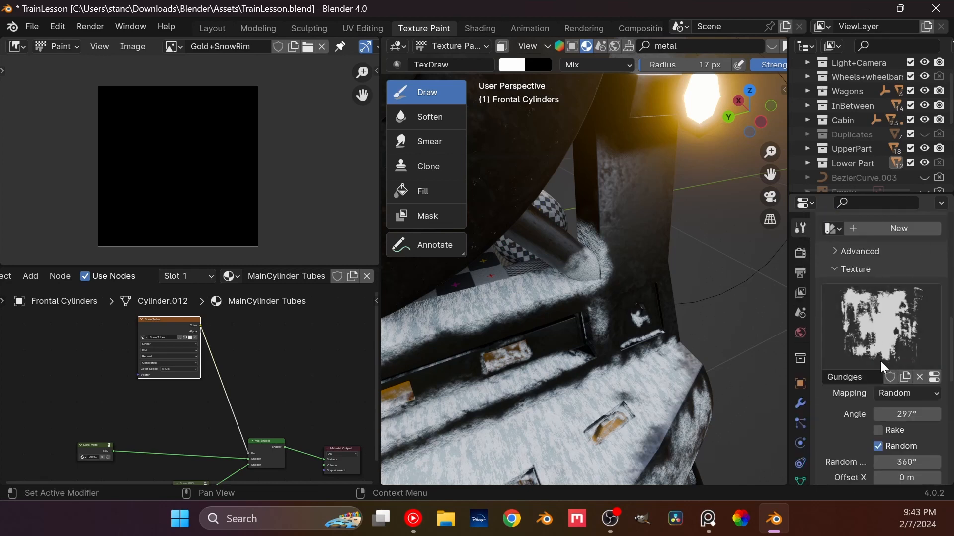
{"action": "scroll", "coordinate": [735, 358], "scroll_direction": "up", "scroll_amount": 1}
{"action": "scroll", "coordinate": [876, 368], "scroll_direction": "up", "scroll_amount": 14}
{"action": "scroll", "coordinate": [876, 369], "scroll_direction": "up", "scroll_amount": 2}
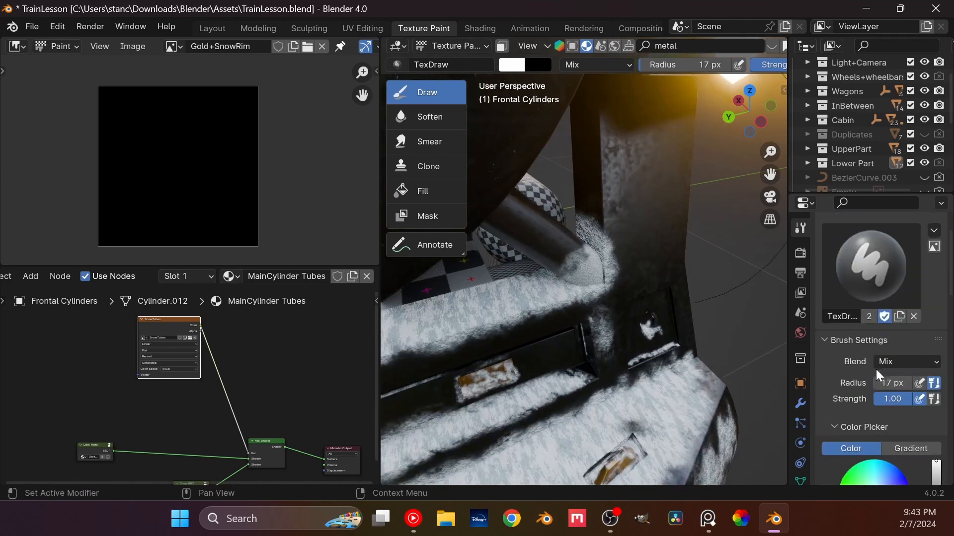
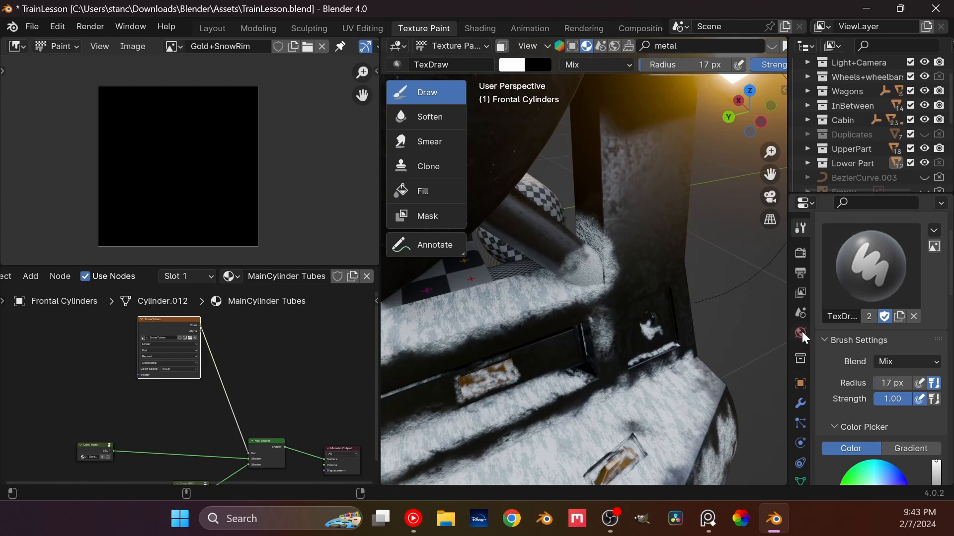
Paint snow on the back side of the tube's lower end and undo the last stroke.
{"action": "mouse_move", "coordinate": [666, 262]}
{"action": "middle_mouse_down"}
{"action": "mouse_move", "coordinate": [616, 245]}
{"action": "mouse_move", "coordinate": [543, 258]}
{"action": "mouse_move", "coordinate": [545, 294]}
{"action": "mouse_move", "coordinate": [523, 359]}
{"action": "mouse_move", "coordinate": [567, 377]}
{"action": "mouse_move", "coordinate": [536, 383]}
{"action": "mouse_move", "coordinate": [580, 383]}
{"action": "middle_mouse_up"}
{"action": "scroll", "coordinate": [528, 388], "scroll_direction": "up", "scroll_amount": 4}
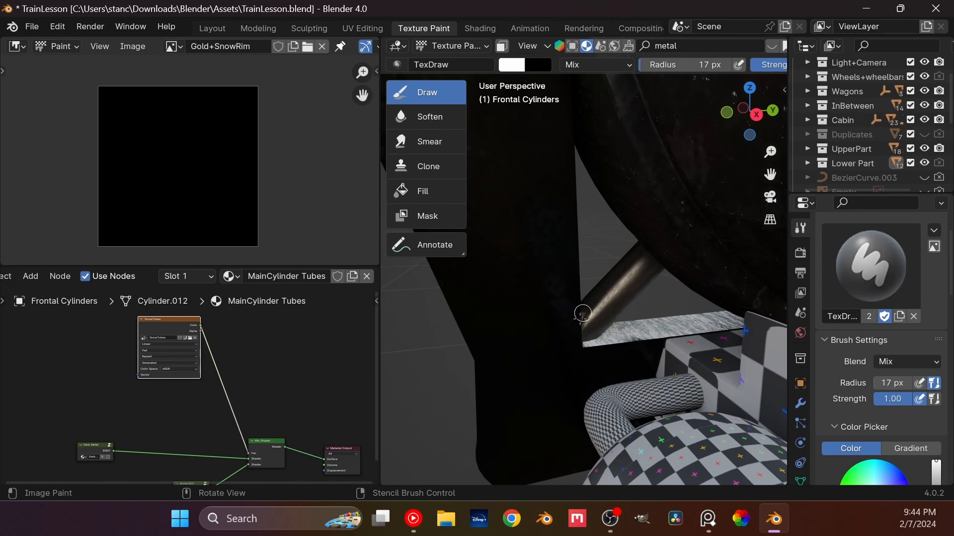
{"action": "mouse_move", "coordinate": [579, 313]}
{"action": "left_mouse_down"}
{"action": "mouse_move", "coordinate": [587, 330]}
{"action": "mouse_move", "coordinate": [577, 339]}
{"action": "mouse_move", "coordinate": [620, 299]}
{"action": "left_mouse_up"}
{"action": "key", "text": "ctrl+z"}
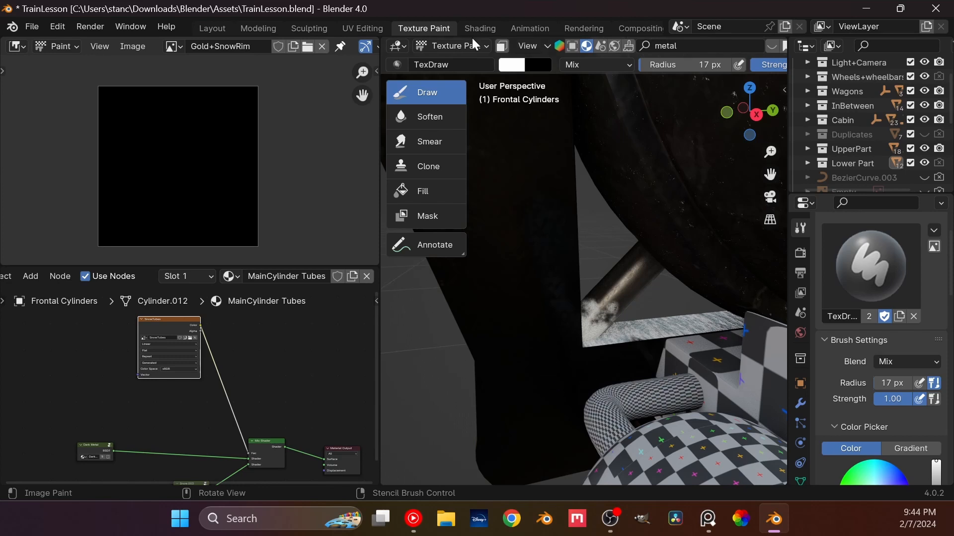
Return to Object Mode with the front tubes selected and show the SnowTubes image in the Image Editor.
{"action": "left_click", "coordinate": [452, 46]}
{"action": "left_click", "coordinate": [460, 62]}
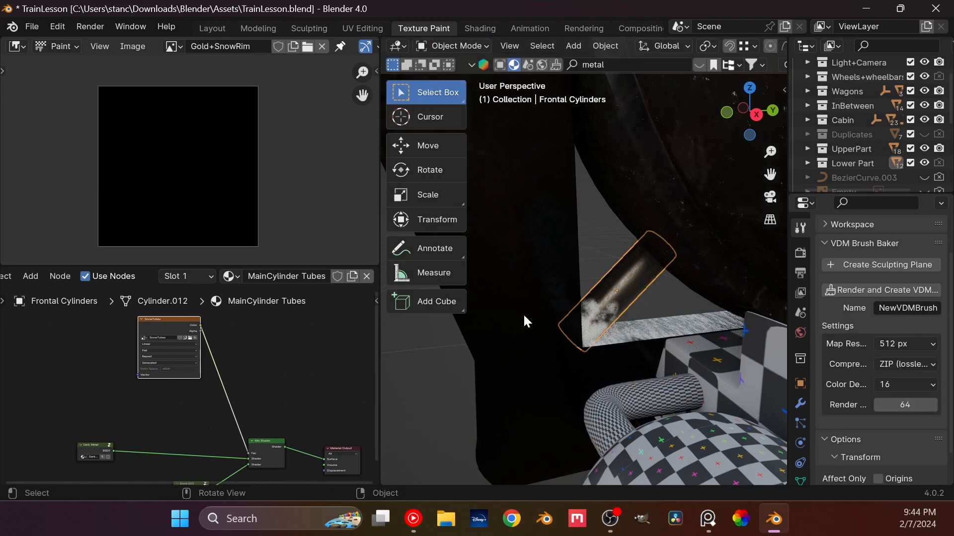
{"action": "left_click", "coordinate": [545, 251]}
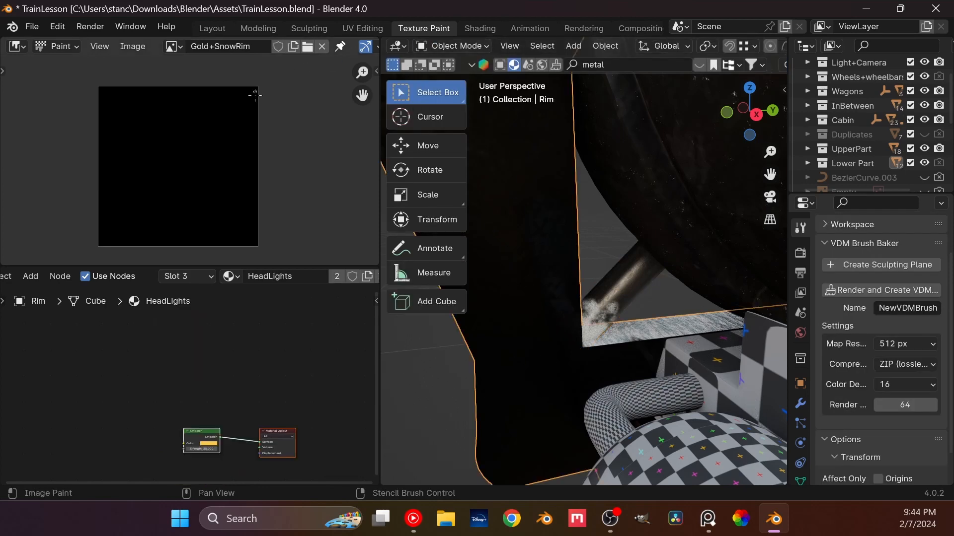
{"action": "left_click", "coordinate": [594, 342]}
{"action": "left_click", "coordinate": [173, 47]}
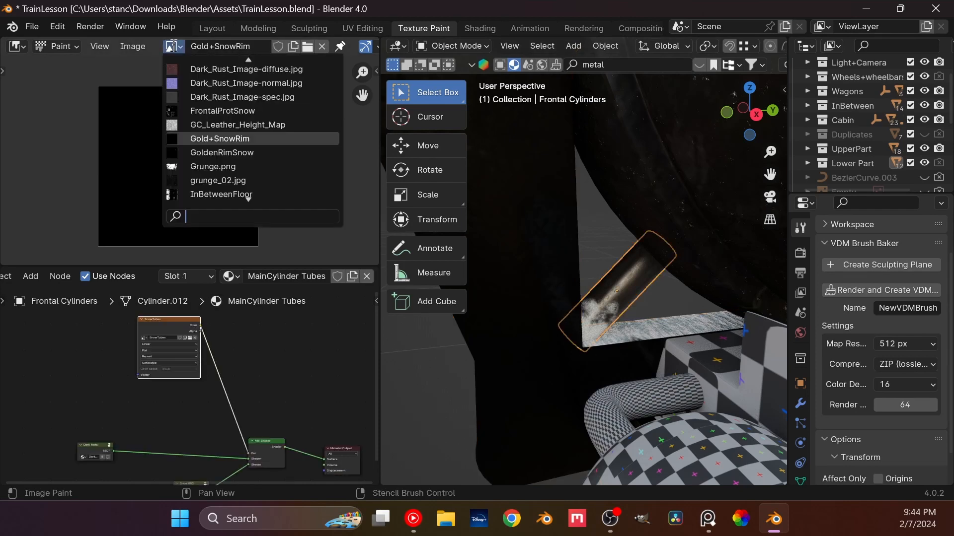
{"action": "type", "text": "snow"}
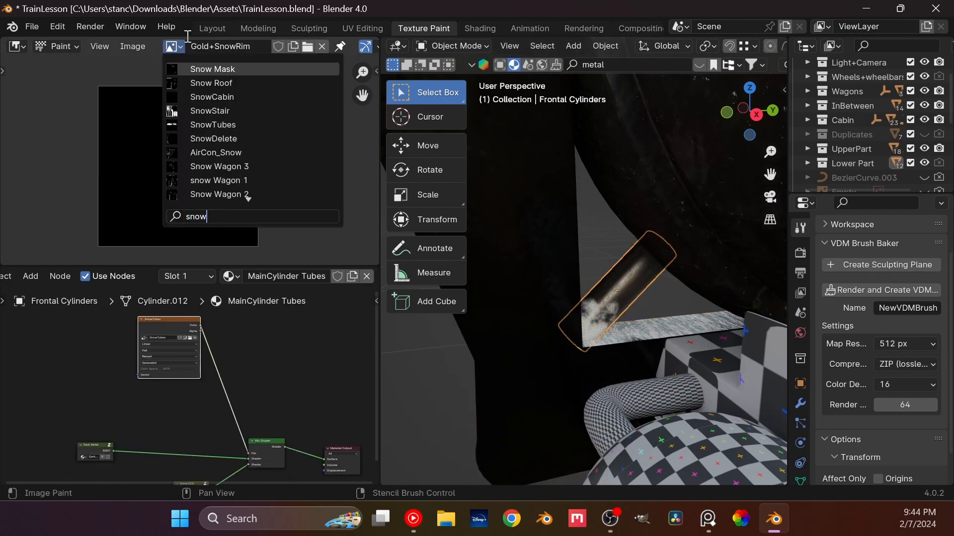
{"action": "left_click", "coordinate": [237, 126]}
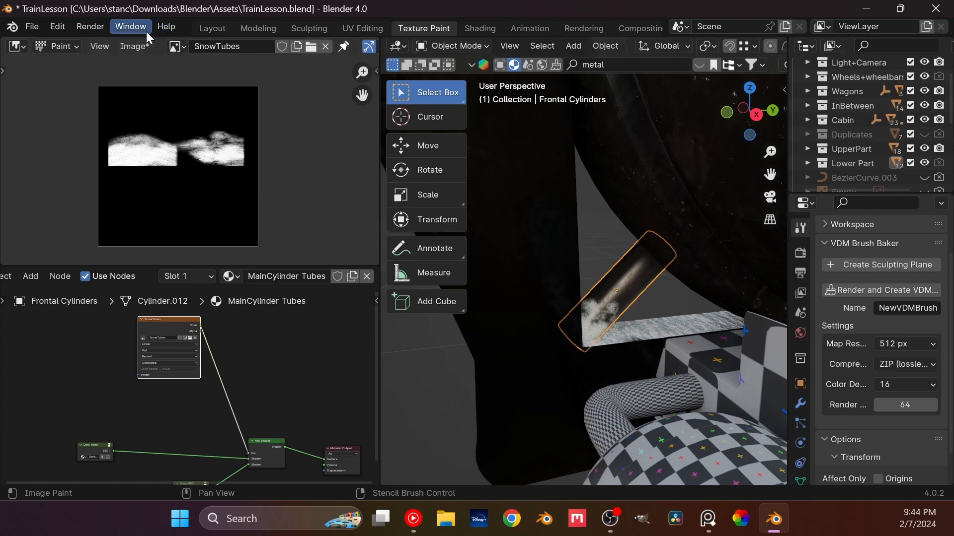
Save the painted mask image as SnowTubes.png in the Train folder.
{"action": "left_click", "coordinate": [143, 46]}
{"action": "left_click", "coordinate": [185, 209]}
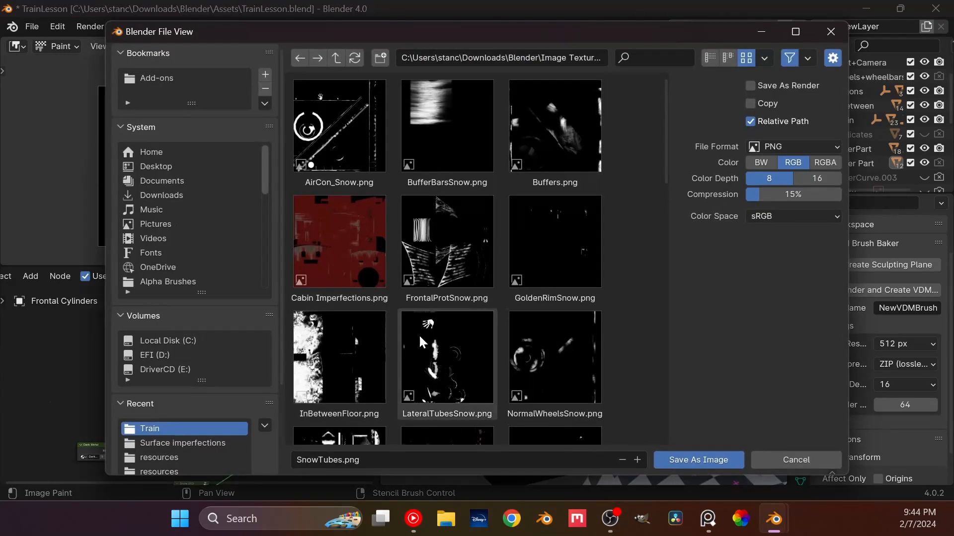
{"action": "left_click", "coordinate": [723, 466]}
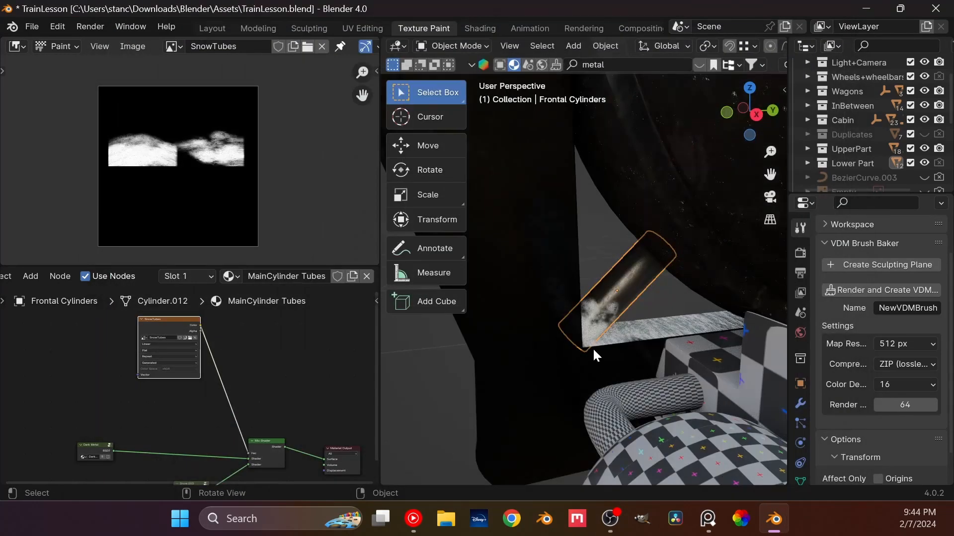
Select the rim, make its MetalGalvanizedSteelWorn001_2K.001 material active and bring its snow mask nodes into view.
{"action": "left_click", "coordinate": [526, 389]}
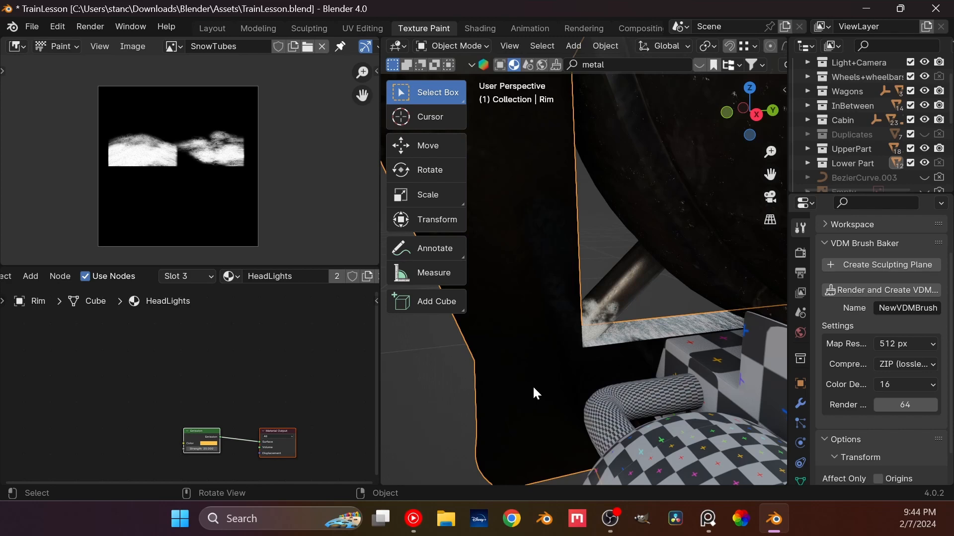
{"action": "scroll", "coordinate": [815, 376], "scroll_direction": "down", "scroll_amount": 2}
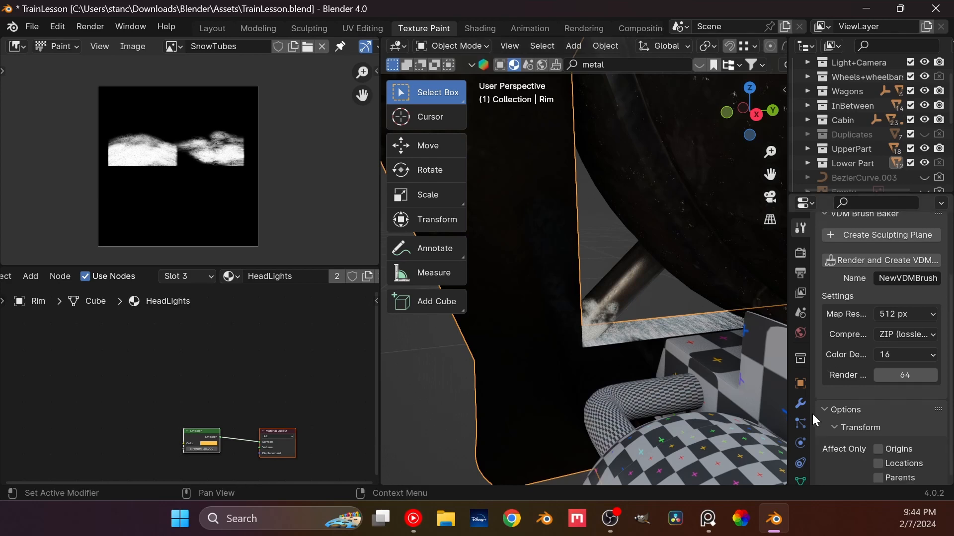
{"action": "scroll", "coordinate": [800, 427], "scroll_direction": "down", "scroll_amount": 3}
{"action": "left_click", "coordinate": [799, 441]}
{"action": "scroll", "coordinate": [845, 347], "scroll_direction": "up", "scroll_amount": 4}
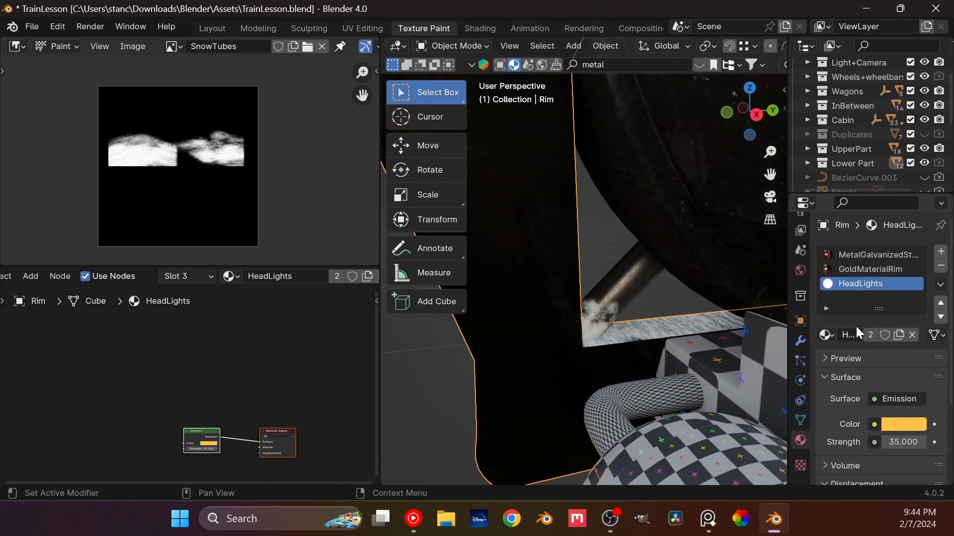
{"action": "left_click", "coordinate": [851, 255]}
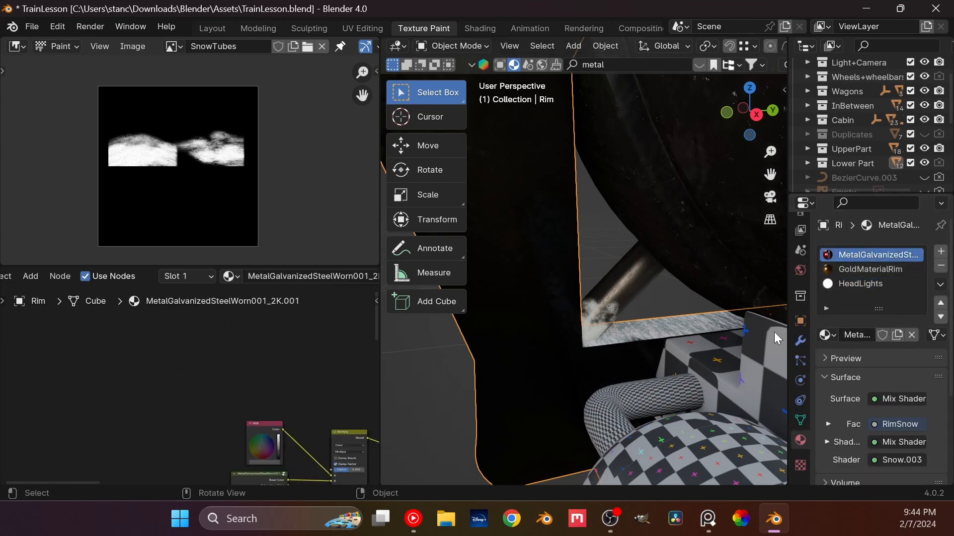
{"action": "scroll", "coordinate": [357, 425], "scroll_direction": "down", "scroll_amount": 6}
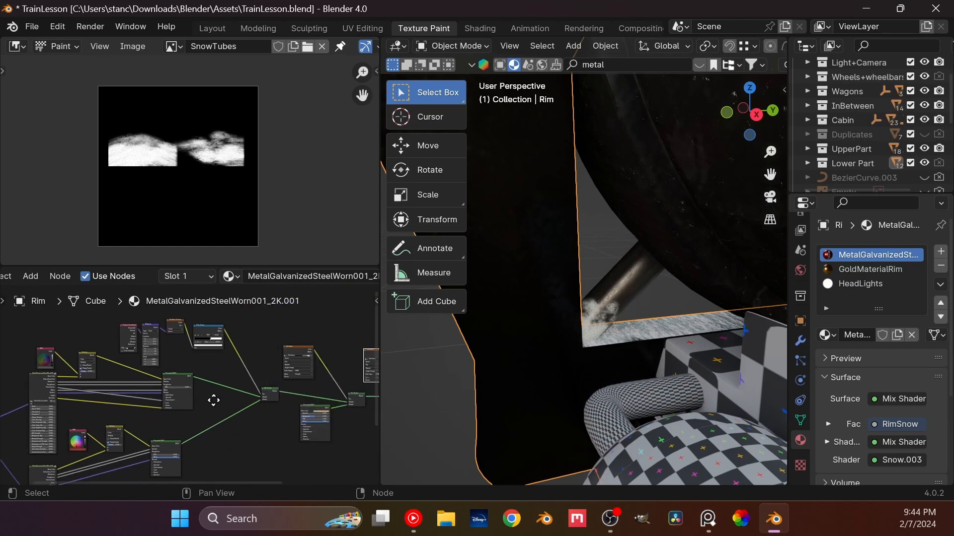
{"action": "scroll", "coordinate": [287, 400], "scroll_direction": "up", "scroll_amount": 4}
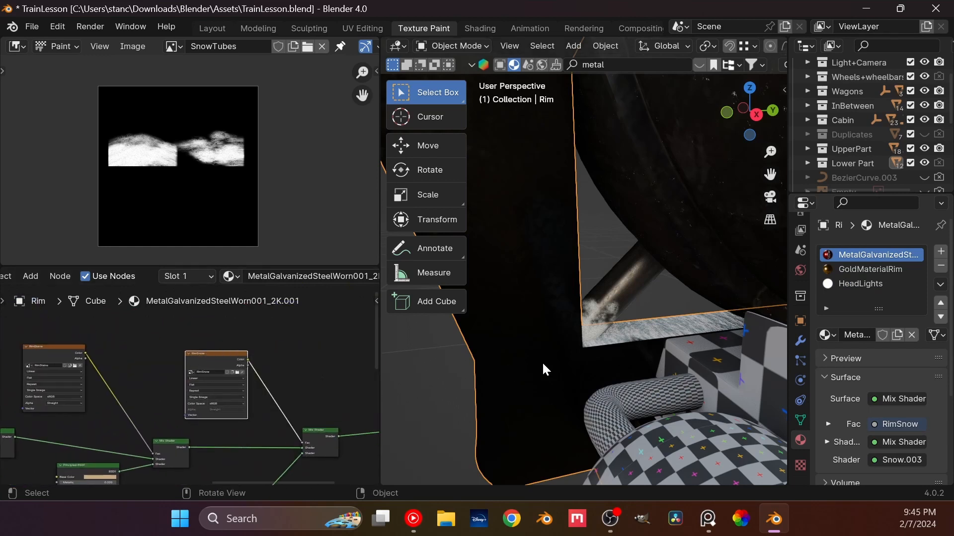
Enter Texture Paint mode and paint snow down the rim's dark lower front with a 55 px brush.
{"action": "left_click", "coordinate": [449, 44]}
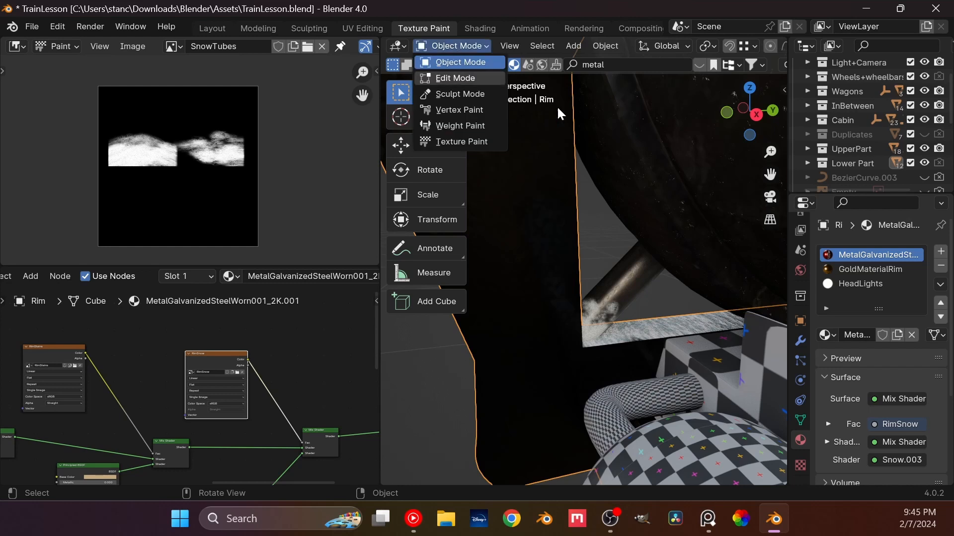
{"action": "left_click", "coordinate": [466, 142]}
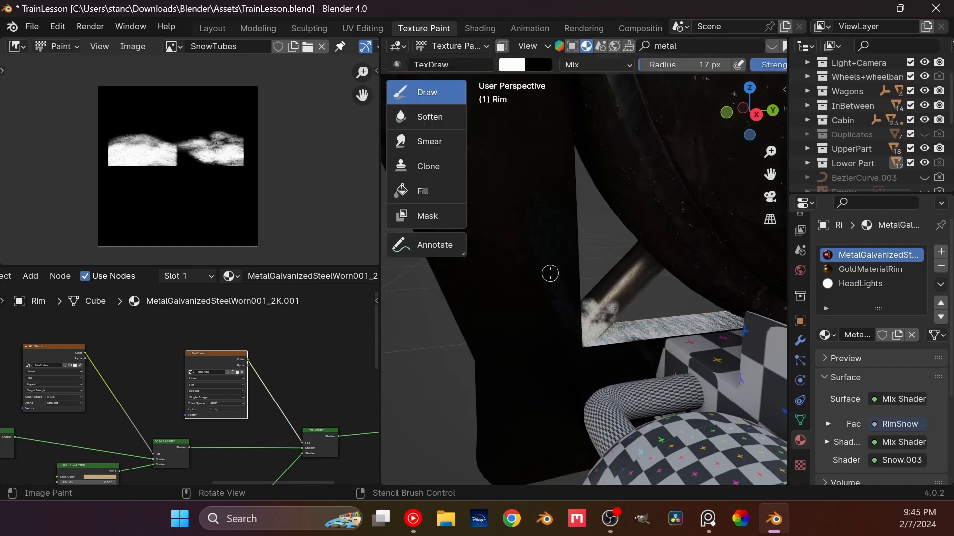
{"action": "mouse_move", "coordinate": [570, 353]}
{"action": "left_mouse_down"}
{"action": "mouse_move", "coordinate": [582, 362]}
{"action": "mouse_move", "coordinate": [638, 353]}
{"action": "mouse_move", "coordinate": [601, 348]}
{"action": "mouse_move", "coordinate": [651, 351]}
{"action": "mouse_move", "coordinate": [636, 368]}
{"action": "mouse_move", "coordinate": [549, 383]}
{"action": "mouse_move", "coordinate": [529, 416]}
{"action": "mouse_move", "coordinate": [548, 408]}
{"action": "mouse_move", "coordinate": [564, 427]}
{"action": "mouse_move", "coordinate": [634, 364]}
{"action": "left_mouse_up"}
{"action": "key", "text": "f"}
{"action": "left_click", "coordinate": [568, 421]}
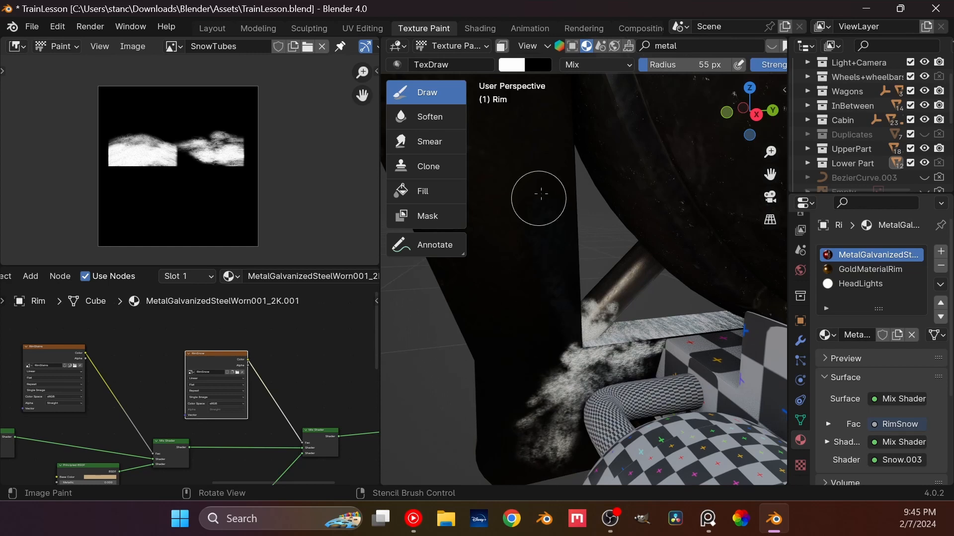
{"action": "mouse_move", "coordinate": [541, 193]}
{"action": "left_mouse_down"}
{"action": "mouse_move", "coordinate": [557, 331]}
{"action": "mouse_move", "coordinate": [567, 273]}
{"action": "mouse_move", "coordinate": [529, 360]}
{"action": "mouse_move", "coordinate": [524, 483]}
{"action": "left_mouse_up"}
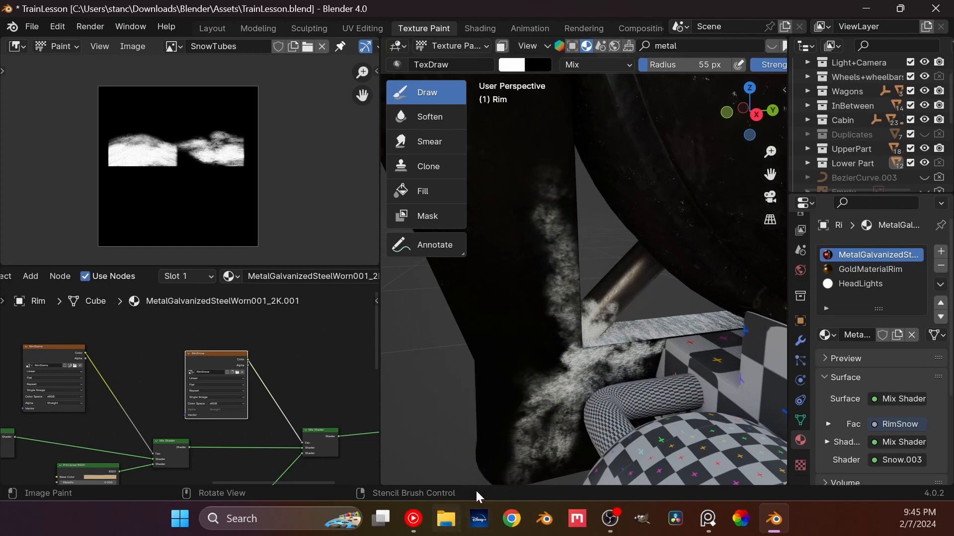
Examine the locomotive's painted snow from the front to the walkway and ladder beside the cabin, looking for parts still without materials.
{"action": "scroll", "coordinate": [529, 433], "scroll_direction": "down", "scroll_amount": 12}
{"action": "mouse_move", "coordinate": [489, 384]}
{"action": "middle_mouse_down"}
{"action": "mouse_move", "coordinate": [627, 371]}
{"action": "mouse_move", "coordinate": [641, 385]}
{"action": "mouse_move", "coordinate": [577, 316]}
{"action": "mouse_move", "coordinate": [585, 320]}
{"action": "middle_mouse_up"}
{"action": "scroll", "coordinate": [582, 315], "scroll_direction": "down", "scroll_amount": 4}
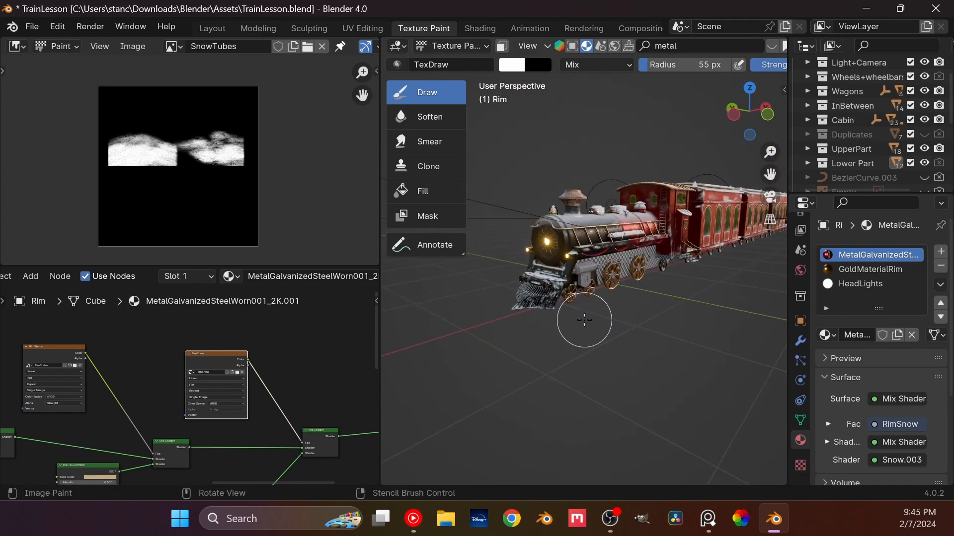
{"action": "scroll", "coordinate": [585, 320], "scroll_direction": "up", "scroll_amount": 3}
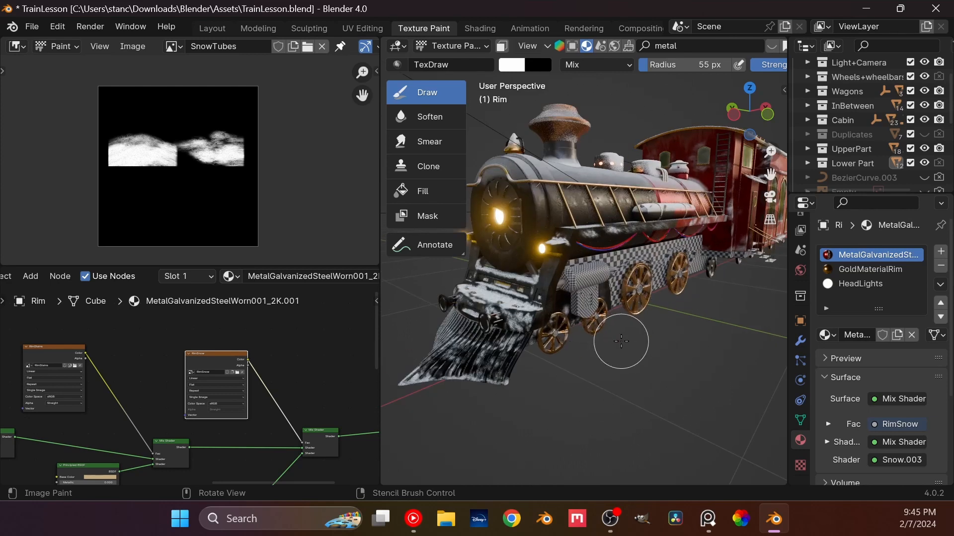
{"action": "mouse_move", "coordinate": [670, 348]}
{"action": "middle_mouse_down", "text": "shift"}
{"action": "mouse_move", "coordinate": [616, 279]}
{"action": "mouse_move", "coordinate": [528, 275]}
{"action": "mouse_move", "coordinate": [576, 340]}
{"action": "mouse_move", "coordinate": [547, 322]}
{"action": "middle_mouse_up", "text": "shift"}
{"action": "scroll", "coordinate": [528, 274], "scroll_direction": "up", "scroll_amount": 3}
{"action": "middle_click_drag", "start_coordinate": [638, 325], "coordinate": [572, 320], "text": "shift"}
{"action": "middle_click_drag", "start_coordinate": [628, 301], "coordinate": [584, 322], "text": "shift"}
{"action": "mouse_move", "coordinate": [675, 298]}
{"action": "middle_mouse_down", "text": "shift"}
{"action": "mouse_move", "coordinate": [582, 320]}
{"action": "mouse_move", "coordinate": [676, 385]}
{"action": "mouse_move", "coordinate": [639, 383]}
{"action": "middle_mouse_up", "text": "shift"}
{"action": "middle_click_drag", "start_coordinate": [640, 382], "coordinate": [605, 370], "text": "shift"}
{"action": "scroll", "coordinate": [586, 368], "scroll_direction": "up", "scroll_amount": 4}
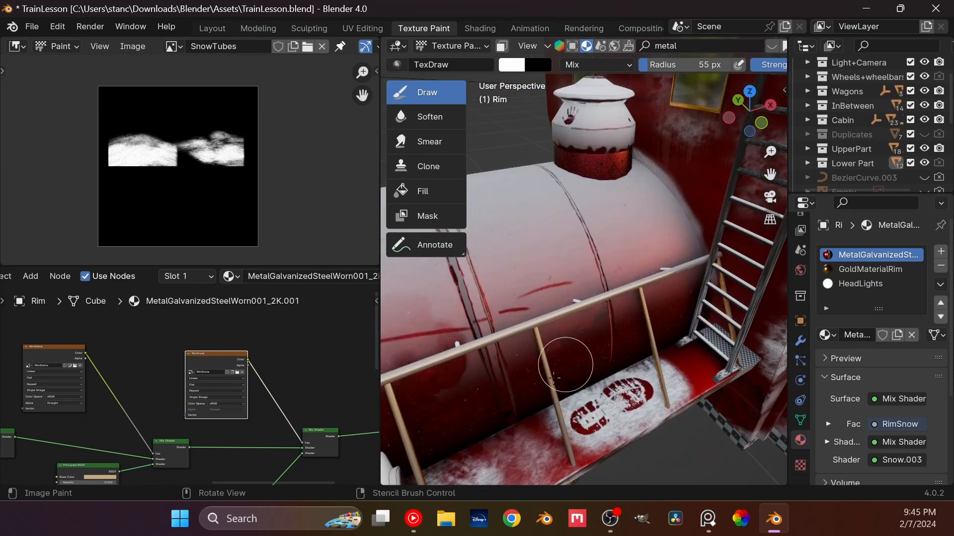
{"action": "middle_click_drag", "start_coordinate": [649, 450], "coordinate": [592, 372], "text": "shift"}
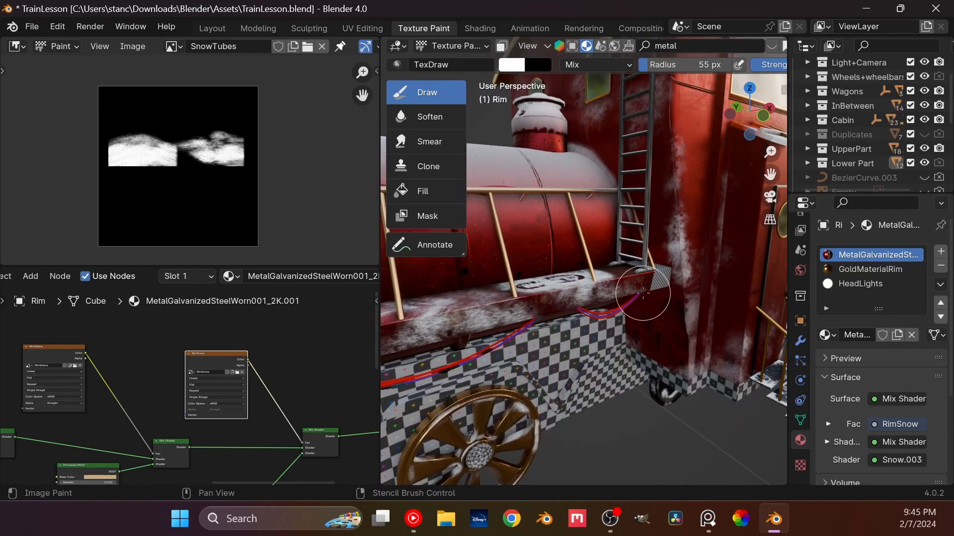
{"action": "scroll", "coordinate": [619, 309], "scroll_direction": "up", "scroll_amount": 3}
{"action": "middle_click_drag", "start_coordinate": [643, 293], "coordinate": [568, 337], "text": "shift"}
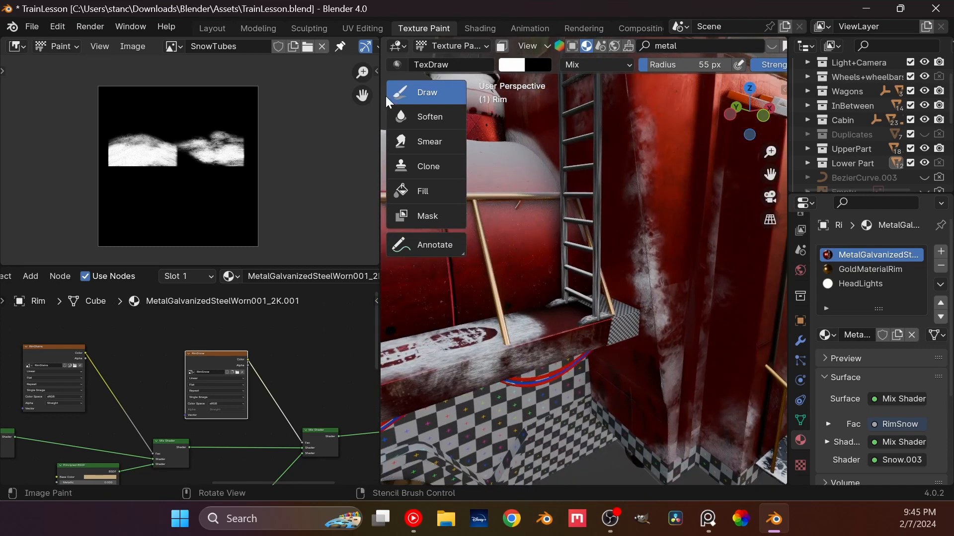
Return to Object Mode and select the checkered rim cutout at the foot of the cabin ladder.
{"action": "left_click", "coordinate": [440, 46]}
{"action": "left_click", "coordinate": [450, 62]}
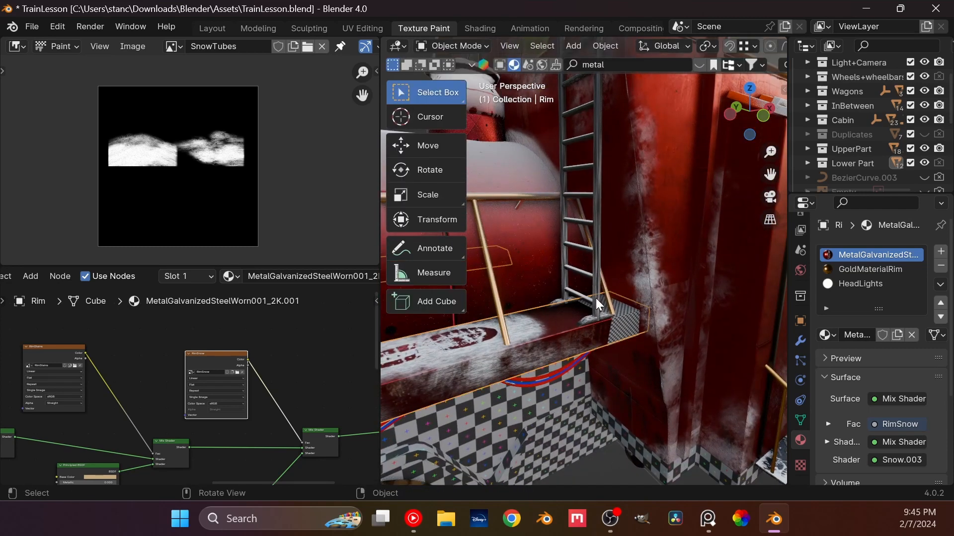
{"action": "left_click", "coordinate": [622, 323]}
{"action": "middle_click_drag", "start_coordinate": [618, 321], "coordinate": [550, 317]}
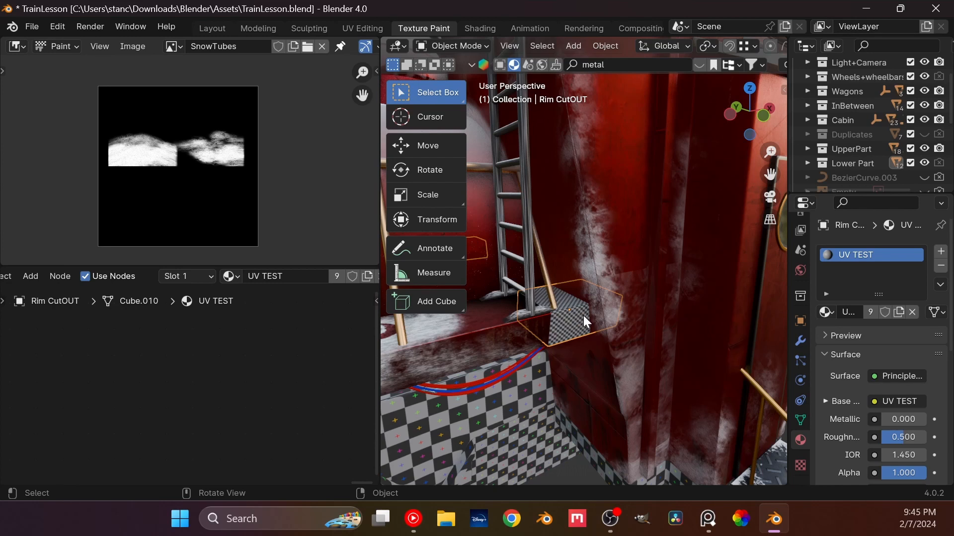
Replace the rim cutout's UV TEST material with GoldMaterialCabBars and check it from the side.
{"action": "left_click", "coordinate": [826, 313]}
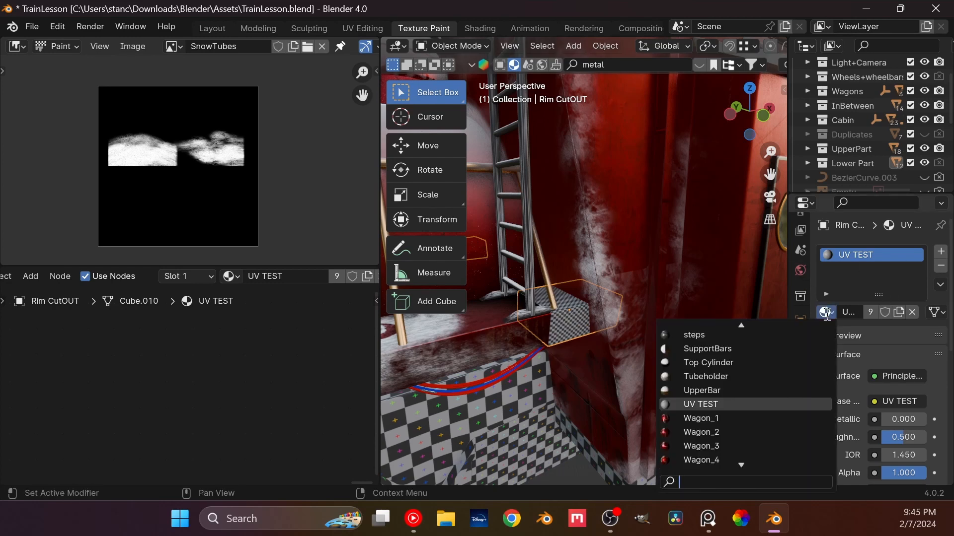
{"action": "scroll", "coordinate": [747, 394], "scroll_direction": "down", "scroll_amount": 7}
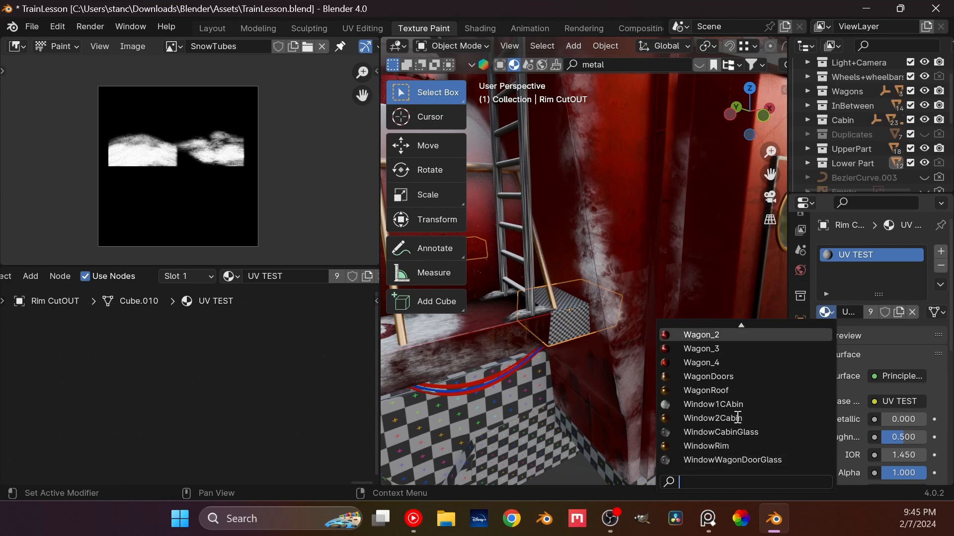
{"action": "scroll", "coordinate": [742, 411], "scroll_direction": "up", "scroll_amount": 13}
{"action": "scroll", "coordinate": [740, 415], "scroll_direction": "up", "scroll_amount": 12}
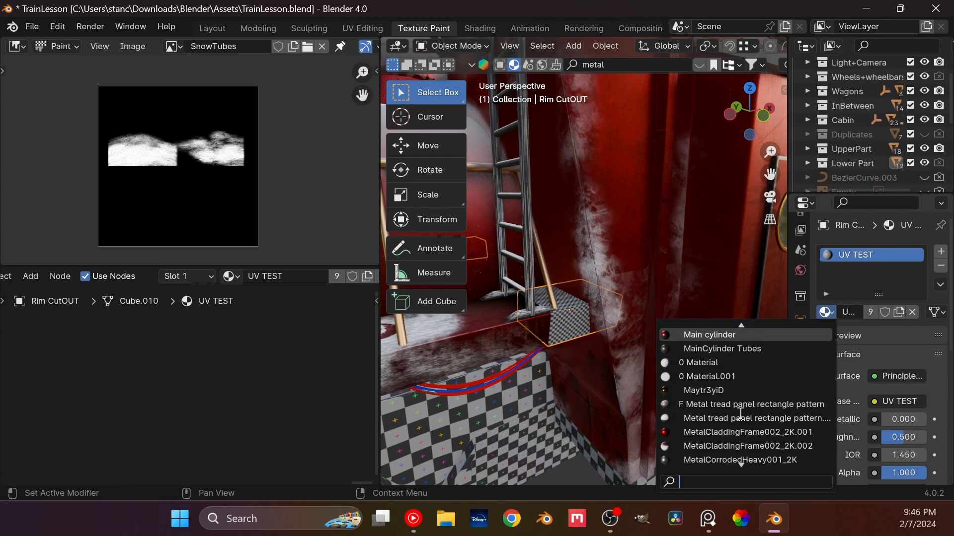
{"action": "scroll", "coordinate": [741, 414], "scroll_direction": "up", "scroll_amount": 11}
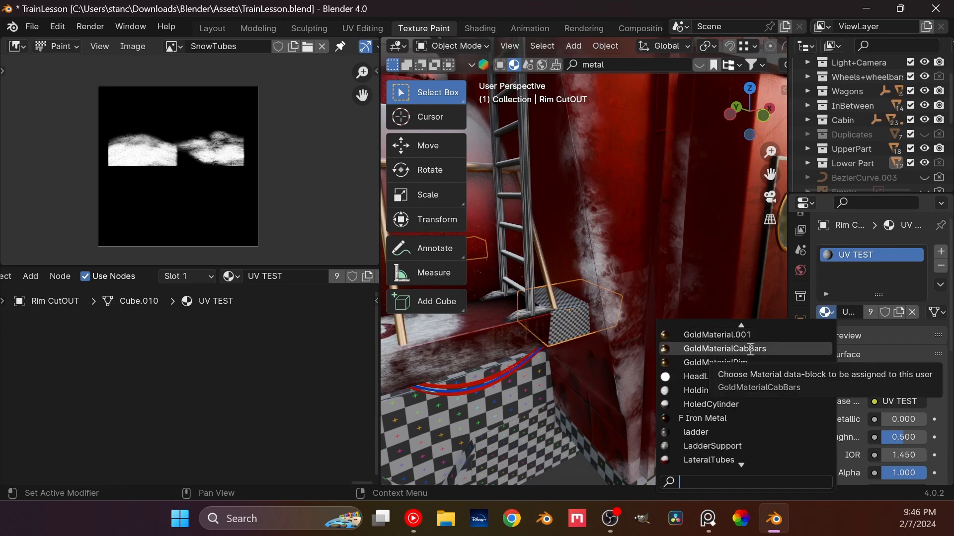
{"action": "left_click", "coordinate": [748, 349]}
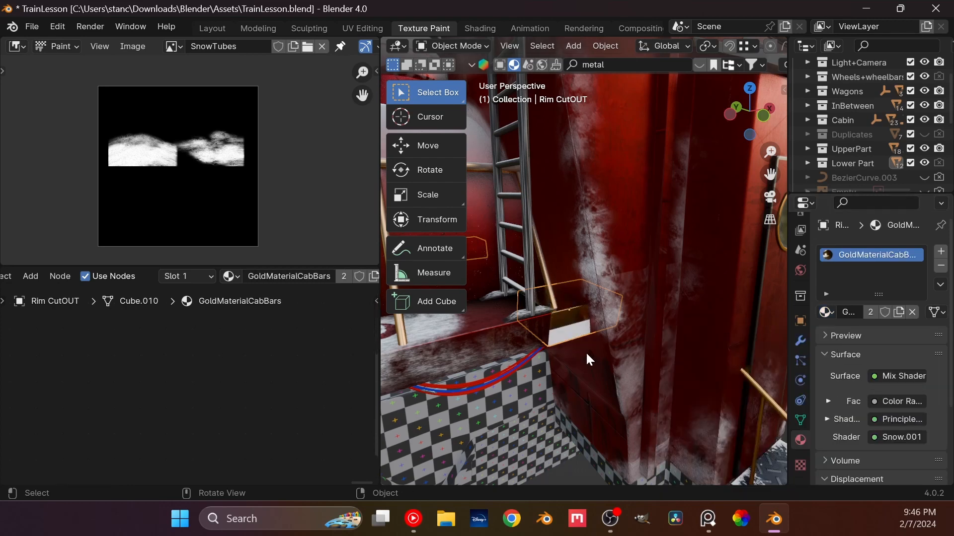
{"action": "middle_click_drag", "start_coordinate": [585, 350], "coordinate": [601, 327]}
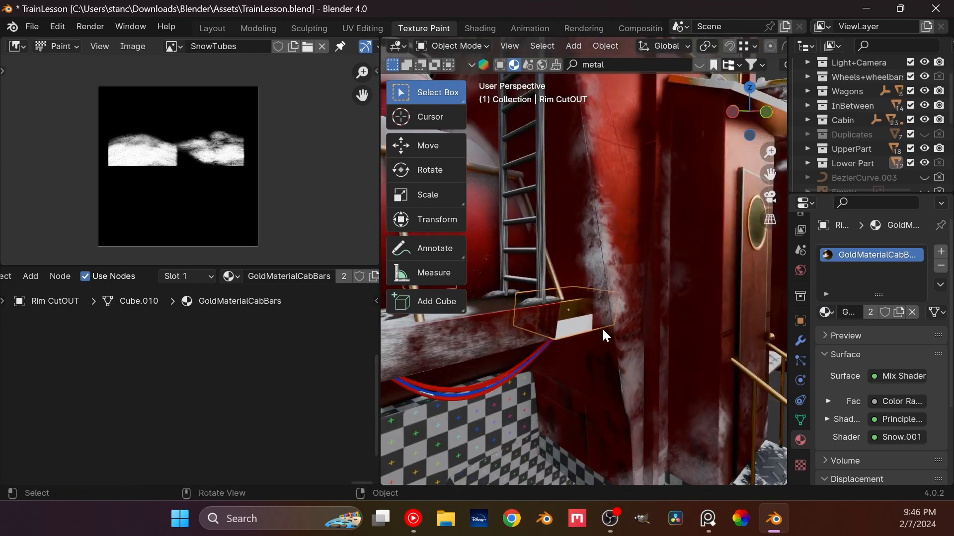
Assign GoldMaterial to the rim cutout and bring its shader nodes into view.
{"action": "left_click", "coordinate": [826, 312]}
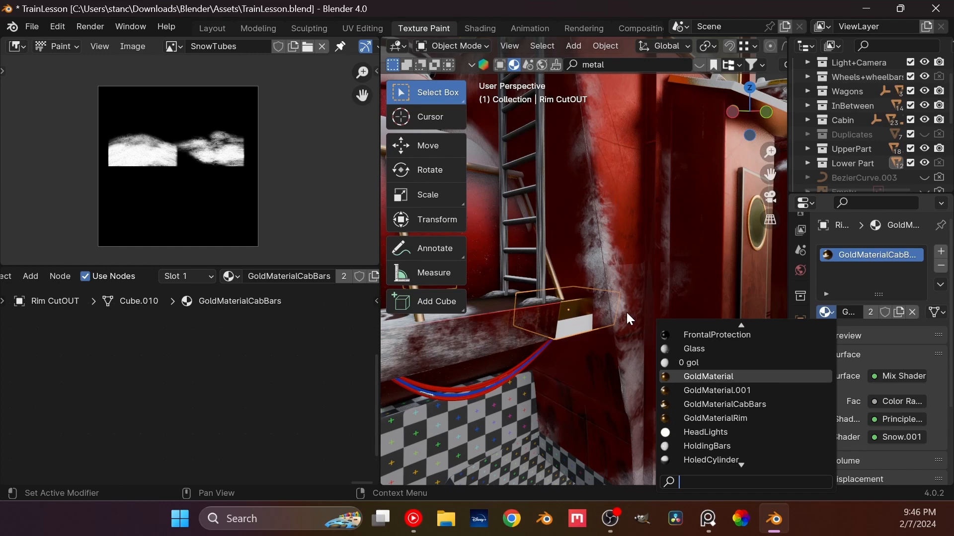
{"action": "key", "text": "Return"}
{"action": "middle_click_drag", "start_coordinate": [627, 313], "coordinate": [587, 322]}
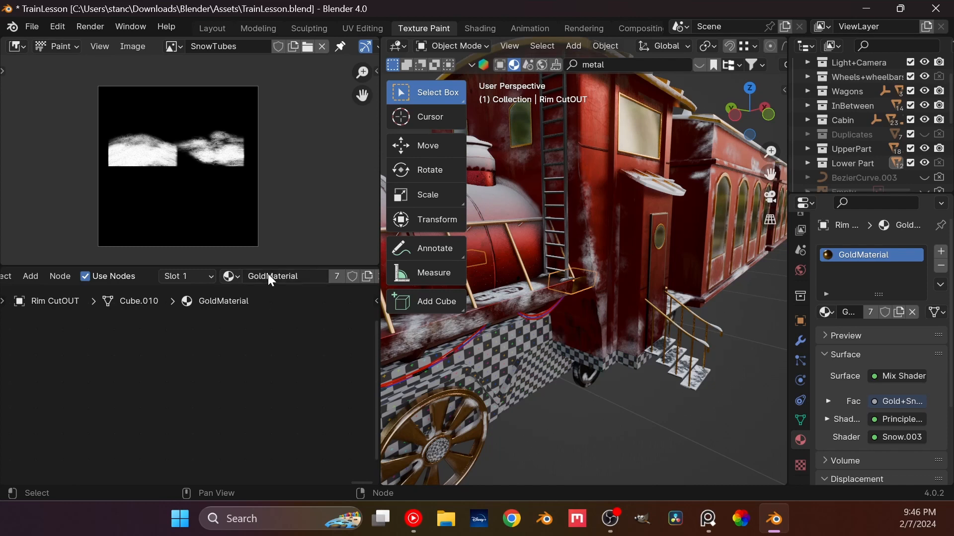
{"action": "middle_click_drag", "start_coordinate": [184, 365], "coordinate": [254, 410]}
{"action": "middle_click_drag", "start_coordinate": [160, 338], "coordinate": [291, 351]}
{"action": "middle_click_drag", "start_coordinate": [129, 452], "coordinate": [198, 360]}
{"action": "scroll", "coordinate": [196, 362], "scroll_direction": "up", "scroll_amount": 2}
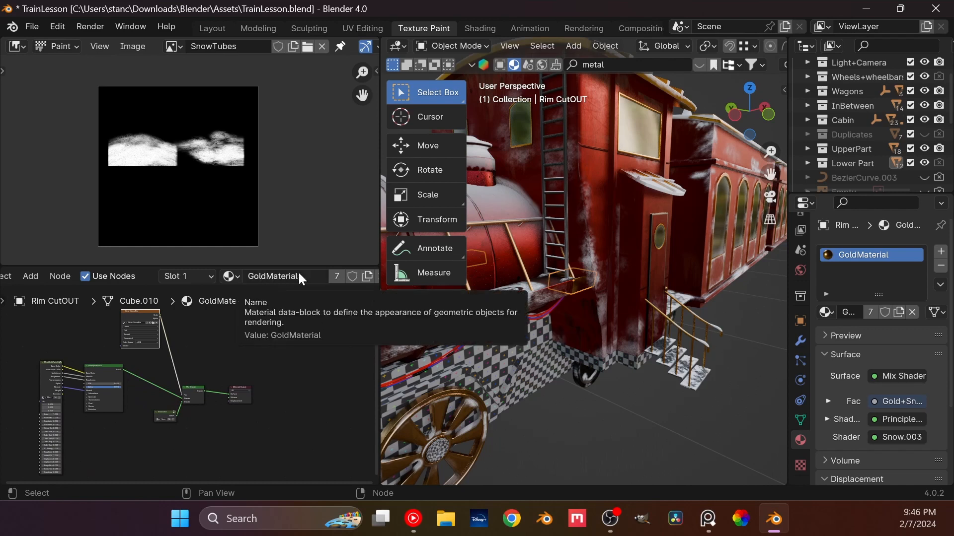
Make the rim cutout's gold material a single-user copy and rename it GoldMaterialProtections.
{"action": "left_click", "coordinate": [332, 276]}
{"action": "double_click", "coordinate": [315, 276]}
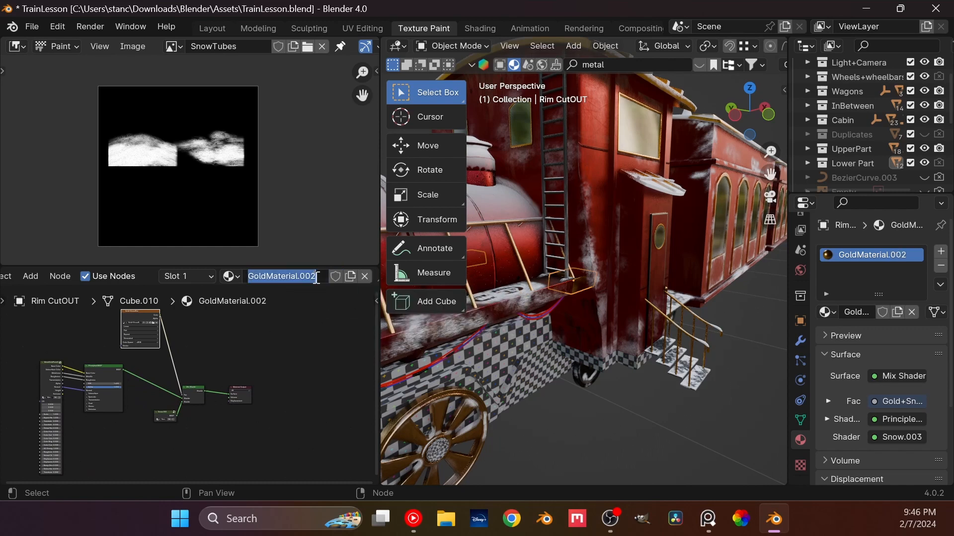
{"action": "left_click_drag", "start_coordinate": [316, 277], "coordinate": [297, 276]}
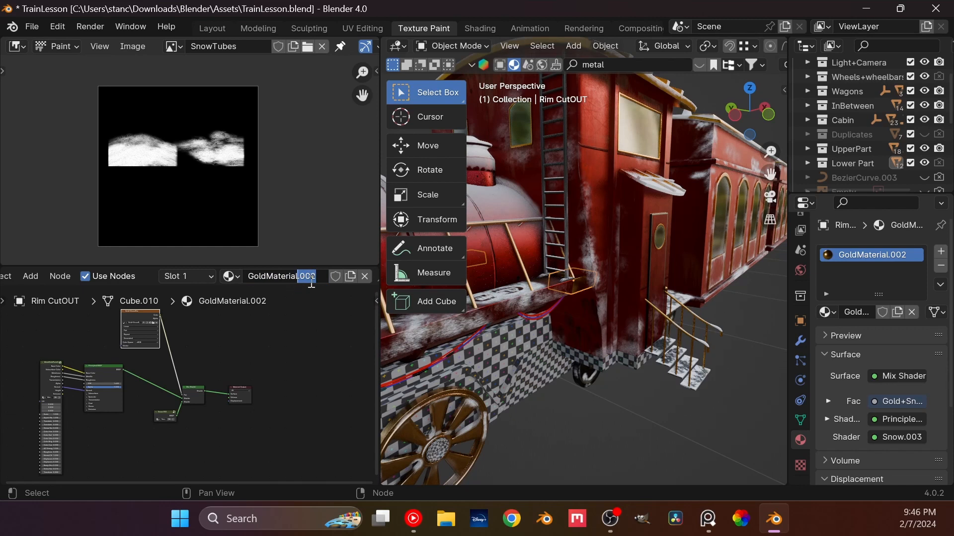
{"action": "type", "text": "Protections"}
{"action": "key", "text": "Return"}
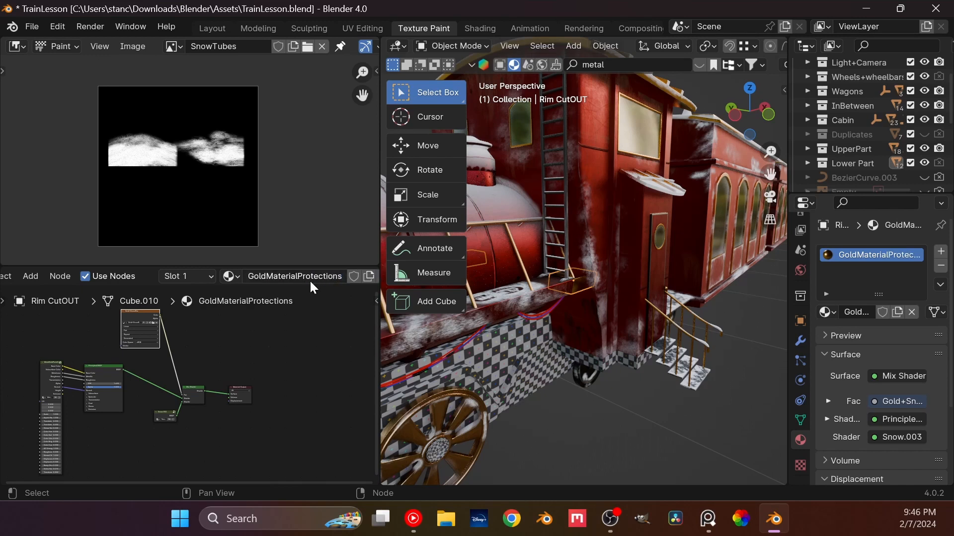
{"action": "scroll", "coordinate": [197, 429], "scroll_direction": "up", "scroll_amount": 5}
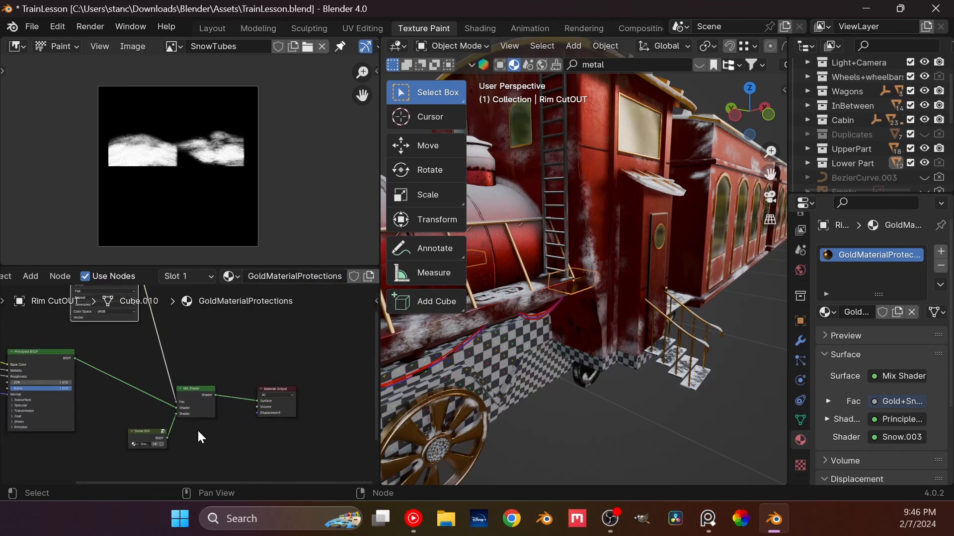
{"action": "middle_click_drag", "start_coordinate": [206, 352], "coordinate": [287, 434]}
{"action": "middle_click_drag", "start_coordinate": [157, 304], "coordinate": [175, 365]}
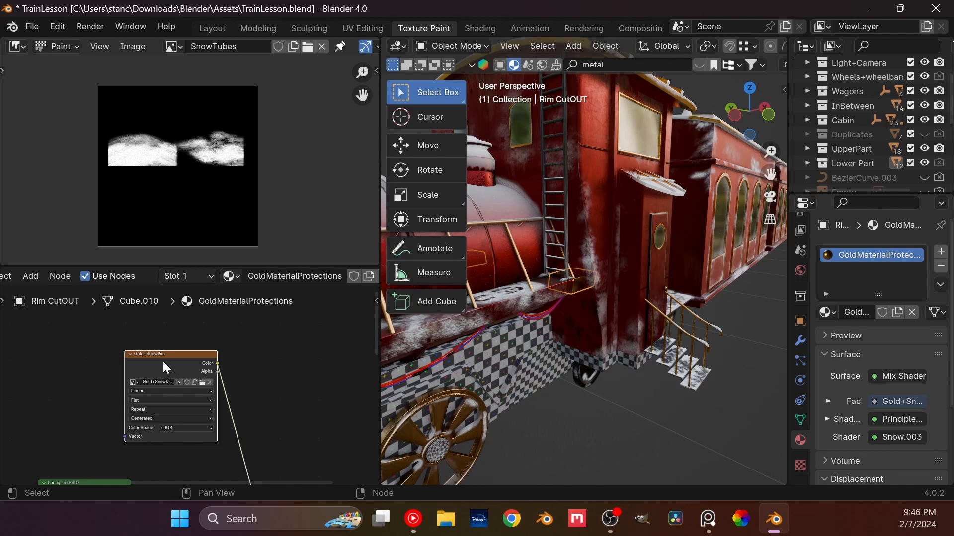
{"action": "left_click", "coordinate": [172, 46]}
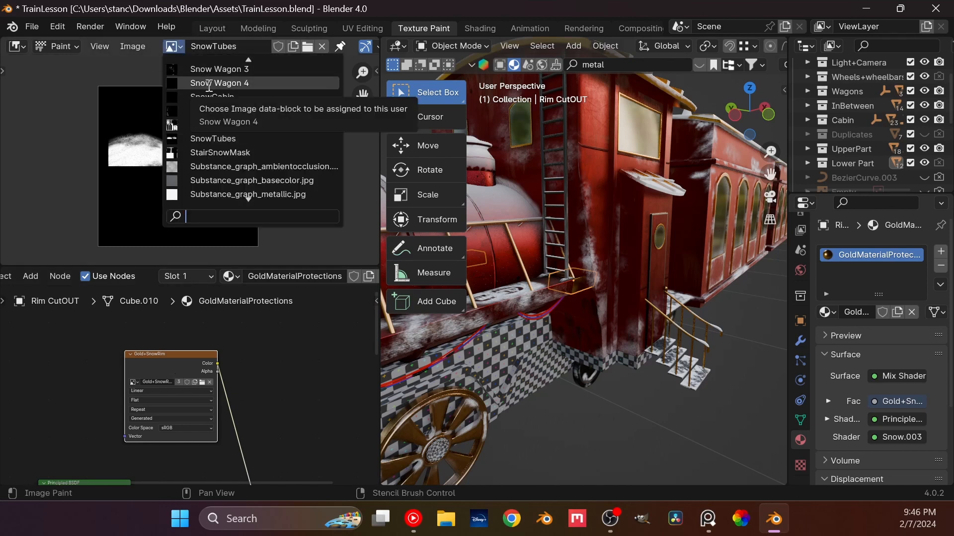
{"action": "type", "text": "ssnow"}
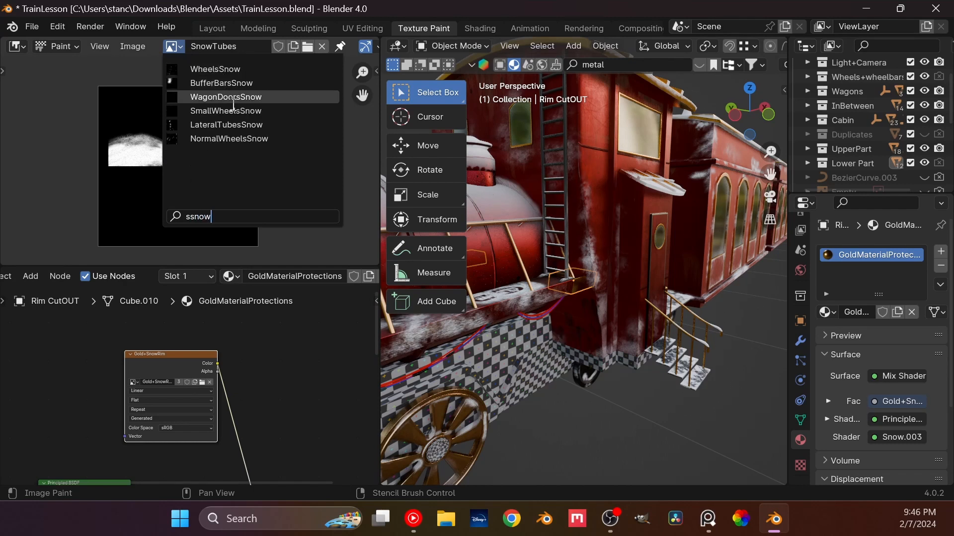
{"action": "key", "text": "Escape"}
Load the Gold+SnowRim mask image into the image editor in place of SnowTubes.
{"action": "left_click", "coordinate": [174, 46]}
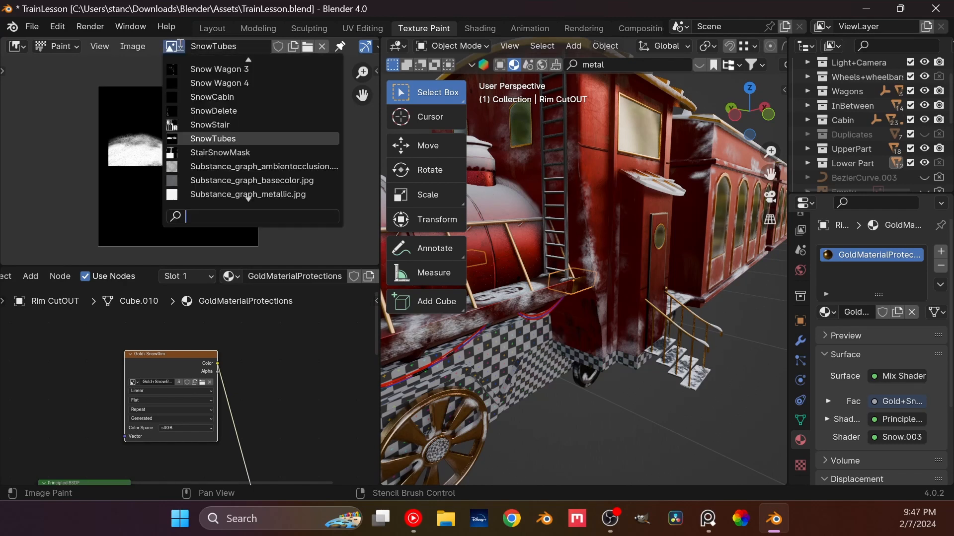
{"action": "type", "text": "snow"}
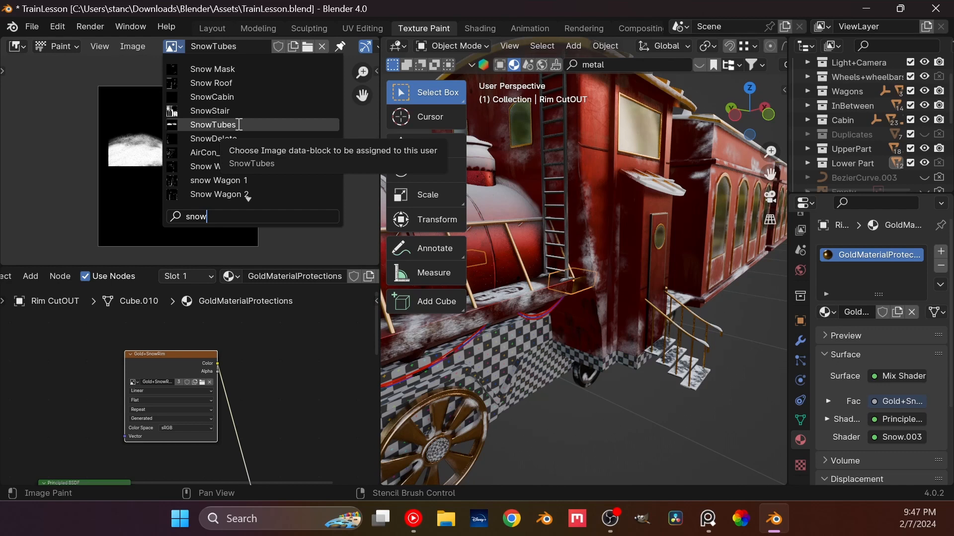
{"action": "key", "text": "BackSpace"}
{"action": "key", "text": "BackSpace"}
{"action": "key", "text": "BackSpace"}
{"action": "key", "text": "BackSpace"}
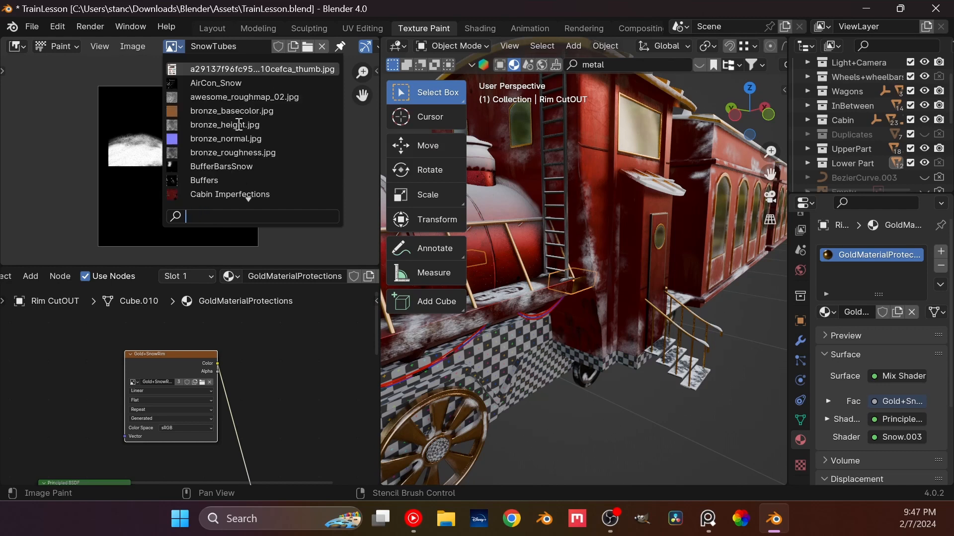
{"action": "type", "text": "gold"}
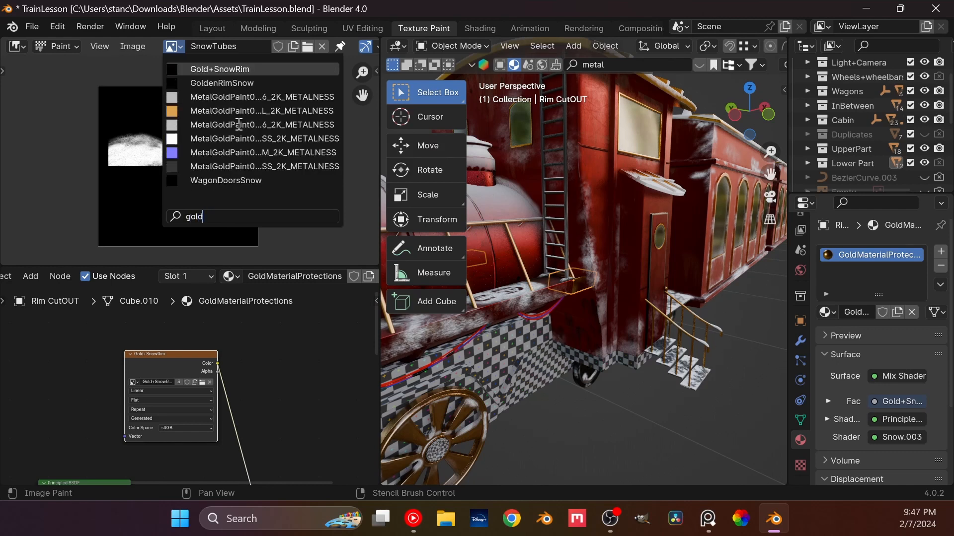
{"action": "left_click", "coordinate": [263, 70]}
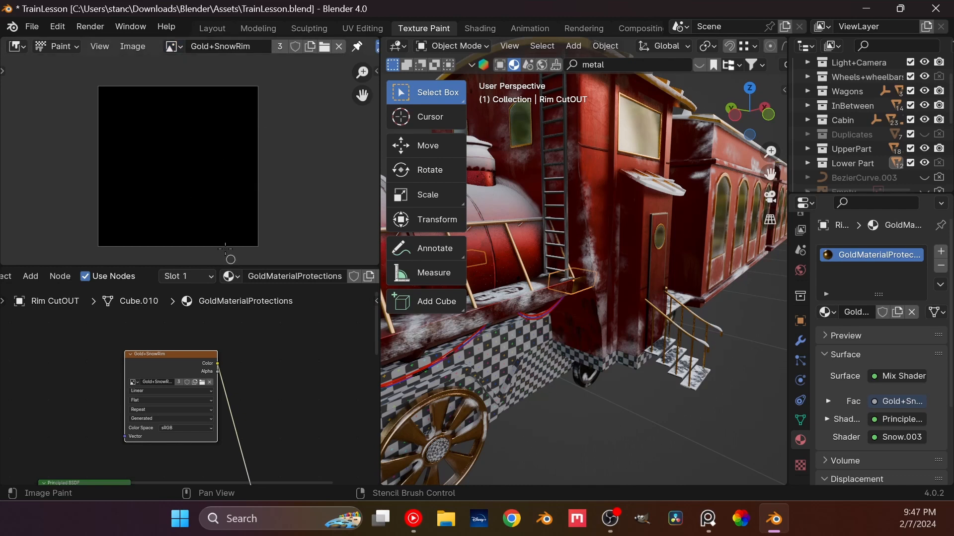
Switch the rim cutout to Texture Paint mode and paint white snow strokes along its gold edge beside the ladder foot.
{"action": "scroll", "coordinate": [594, 316], "scroll_direction": "up", "scroll_amount": 8}
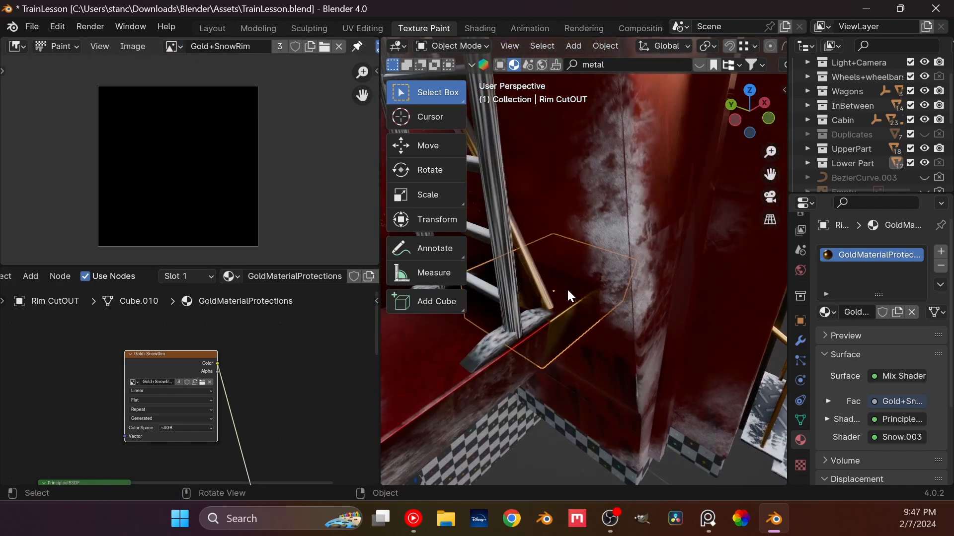
{"action": "scroll", "coordinate": [481, 122], "scroll_direction": "up", "scroll_amount": 3}
{"action": "left_click", "coordinate": [454, 46]}
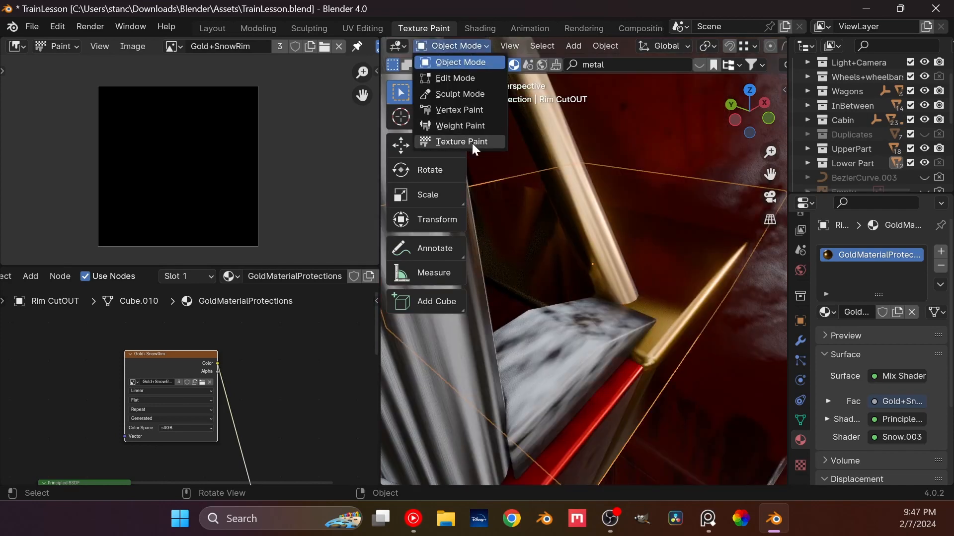
{"action": "middle_click_drag", "start_coordinate": [653, 285], "coordinate": [616, 304], "text": "shift"}
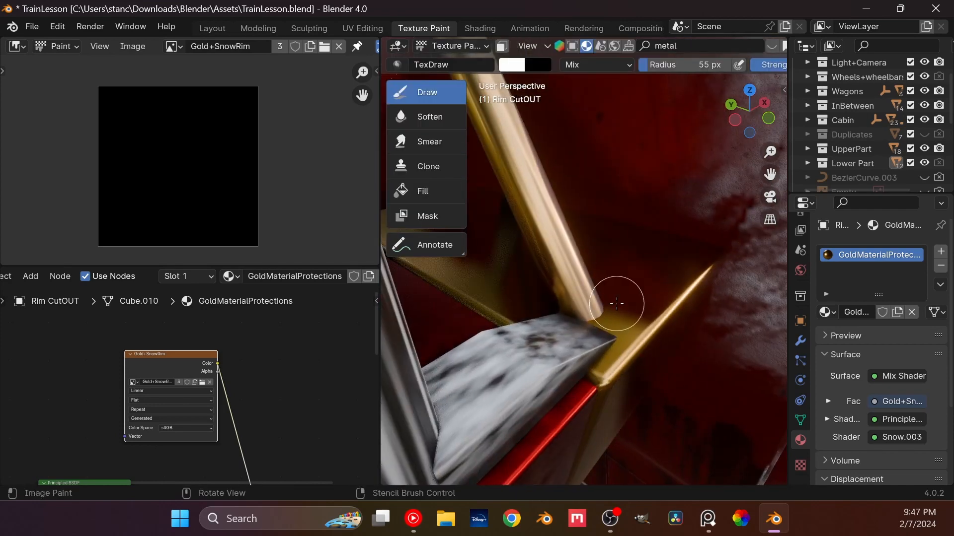
{"action": "mouse_move", "coordinate": [601, 378]}
{"action": "left_mouse_down"}
{"action": "mouse_move", "coordinate": [633, 352]}
{"action": "mouse_move", "coordinate": [675, 273]}
{"action": "mouse_move", "coordinate": [674, 245]}
{"action": "mouse_move", "coordinate": [634, 212]}
{"action": "mouse_move", "coordinate": [656, 228]}
{"action": "left_mouse_up"}
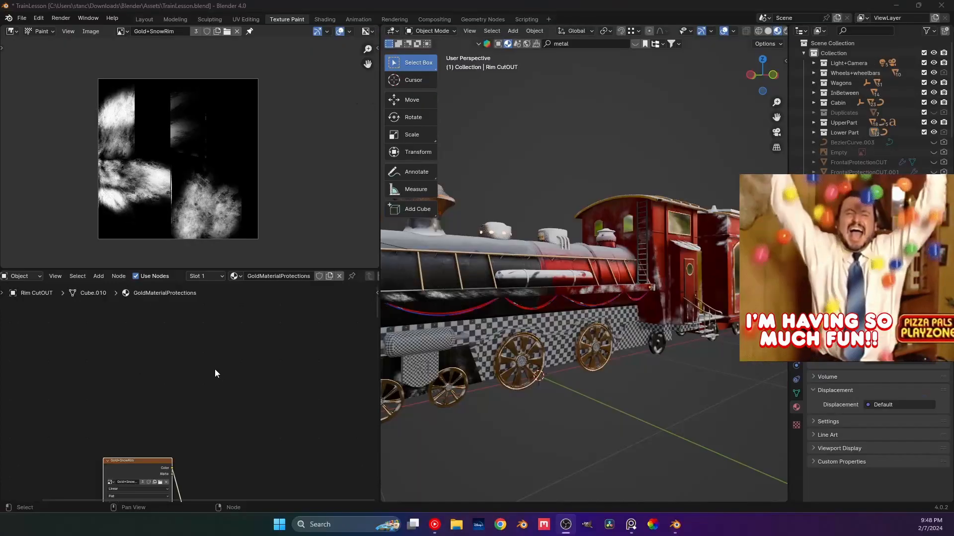
Save the project and select the checkered reservoir holder on the locomotive's lower side.
{"action": "middle_click_drag", "start_coordinate": [503, 370], "coordinate": [527, 312]}
{"action": "scroll", "coordinate": [488, 324], "scroll_direction": "up", "scroll_amount": 3}
{"action": "key", "text": "ctrl+s"}
{"action": "scroll", "coordinate": [493, 318], "scroll_direction": "up", "scroll_amount": 3}
{"action": "left_click", "coordinate": [528, 312]}
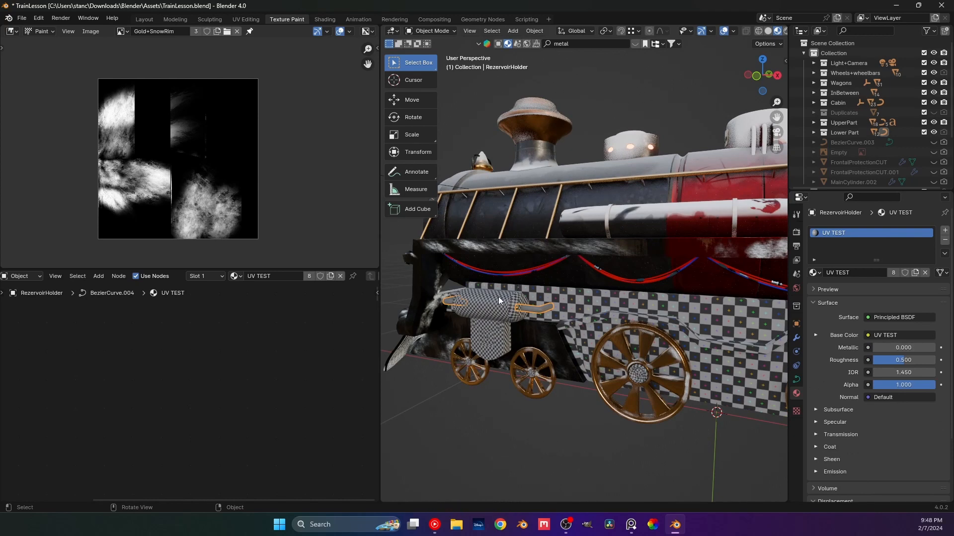
Examine the checkered lower parts: the reservoir, the main cylinder's bottom support, the cabin support and the wheel bars.
{"action": "middle_click_drag", "start_coordinate": [499, 296], "coordinate": [583, 300]}
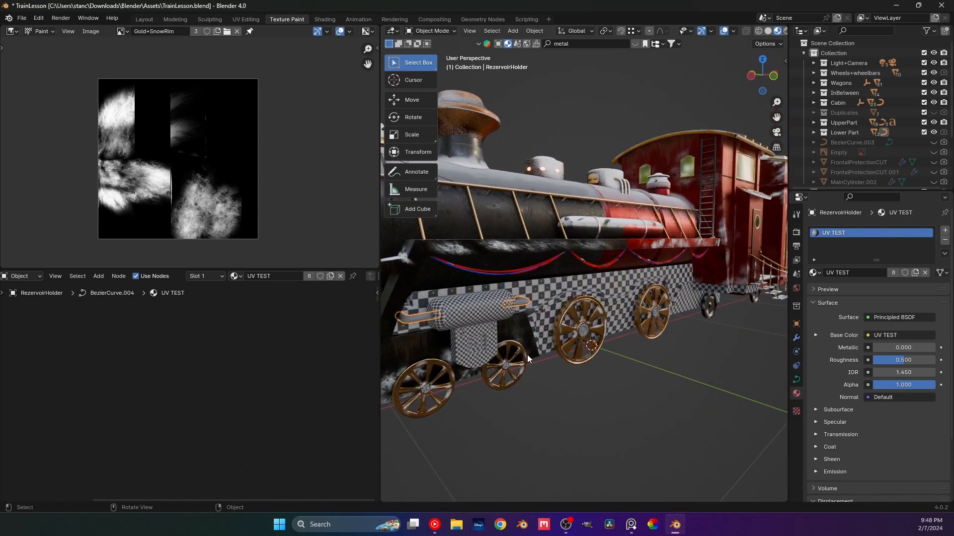
{"action": "left_click", "coordinate": [477, 305]}
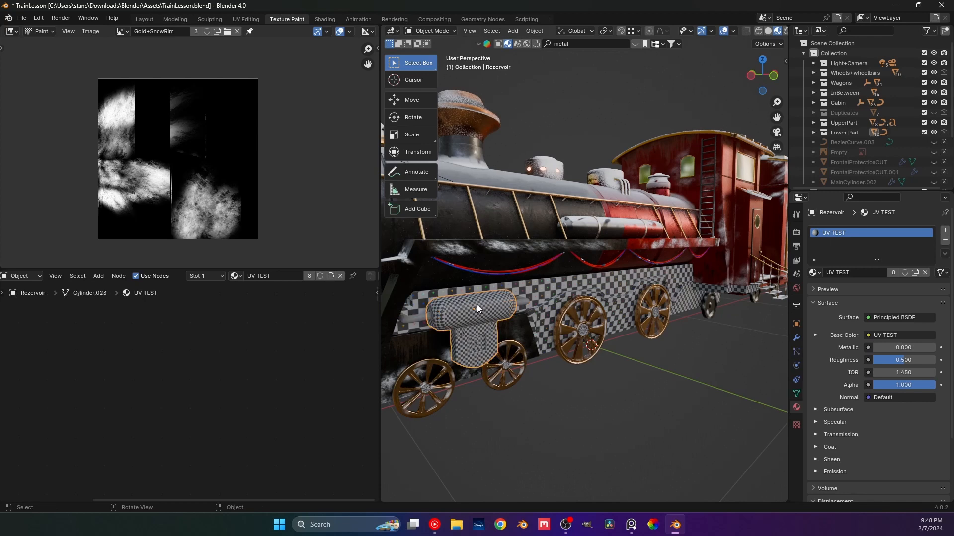
{"action": "mouse_move", "coordinate": [556, 324]}
{"action": "middle_mouse_down"}
{"action": "mouse_move", "coordinate": [551, 287]}
{"action": "mouse_move", "coordinate": [564, 322]}
{"action": "mouse_move", "coordinate": [598, 320]}
{"action": "mouse_move", "coordinate": [539, 331]}
{"action": "middle_mouse_up"}
{"action": "left_click", "coordinate": [608, 291]}
{"action": "scroll", "coordinate": [591, 316], "scroll_direction": "down", "scroll_amount": 5}
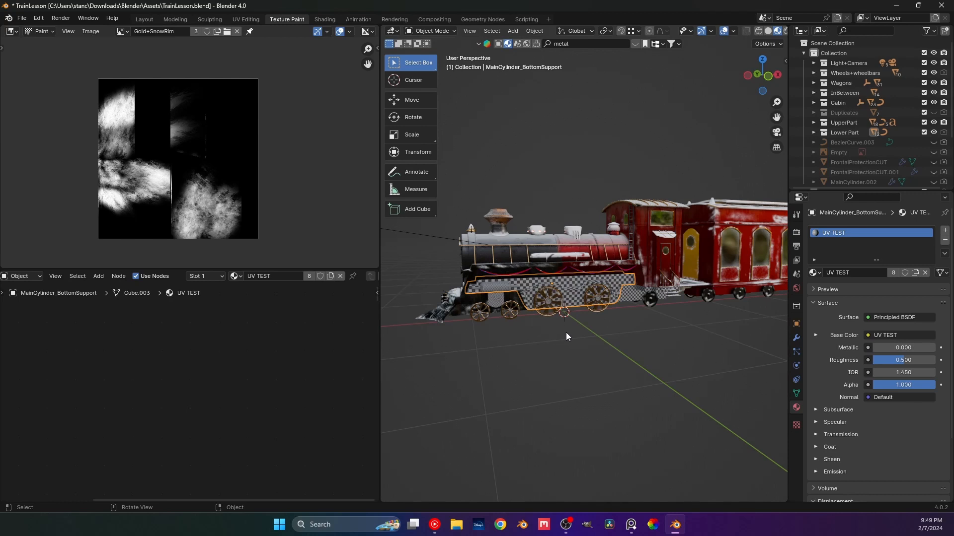
{"action": "middle_click_drag", "start_coordinate": [548, 324], "coordinate": [522, 343], "text": "shift"}
{"action": "left_click", "coordinate": [532, 356]}
{"action": "scroll", "coordinate": [533, 356], "scroll_direction": "up", "scroll_amount": 6}
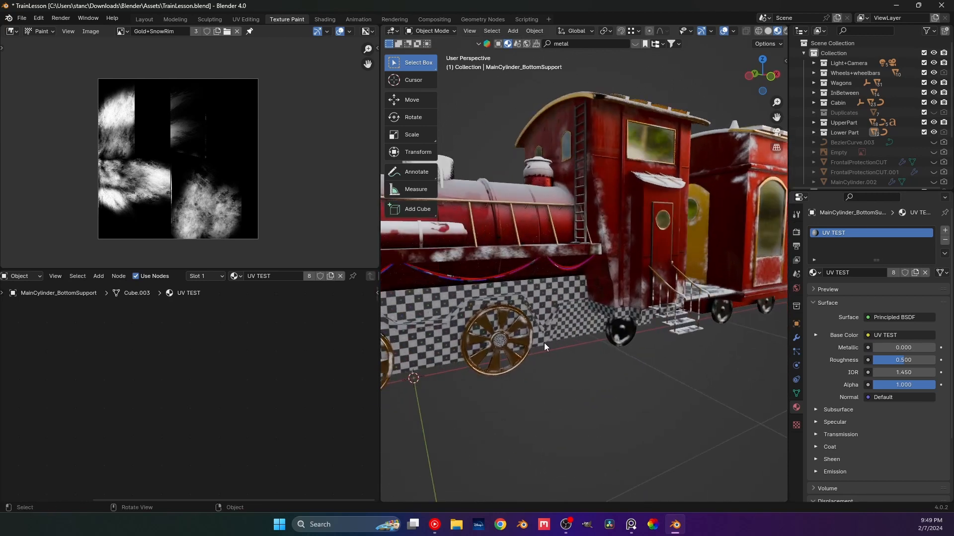
{"action": "middle_click_drag", "start_coordinate": [582, 362], "coordinate": [523, 323]}
{"action": "left_click", "coordinate": [591, 327]}
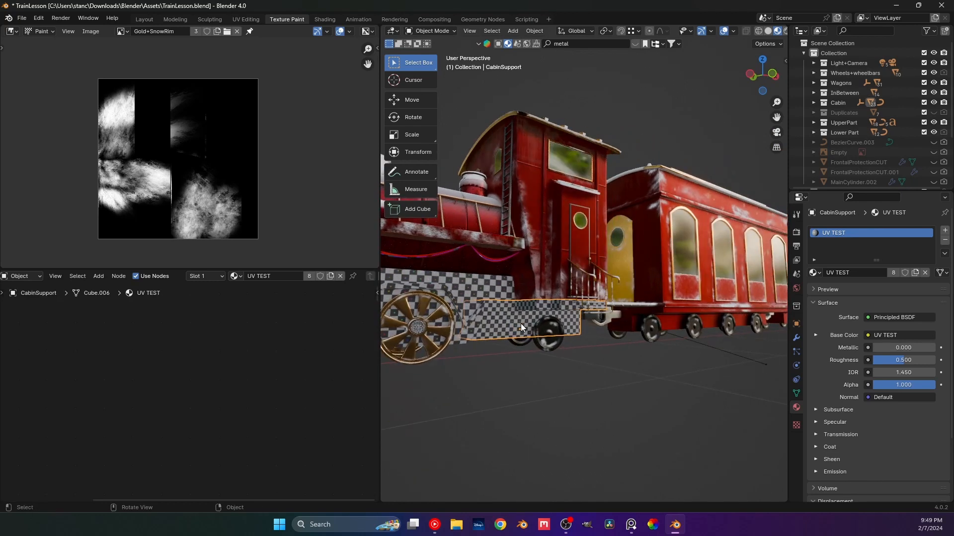
{"action": "left_click", "coordinate": [536, 385]}
{"action": "middle_click_drag", "start_coordinate": [588, 302], "coordinate": [556, 343]}
{"action": "left_click", "coordinate": [557, 346]}
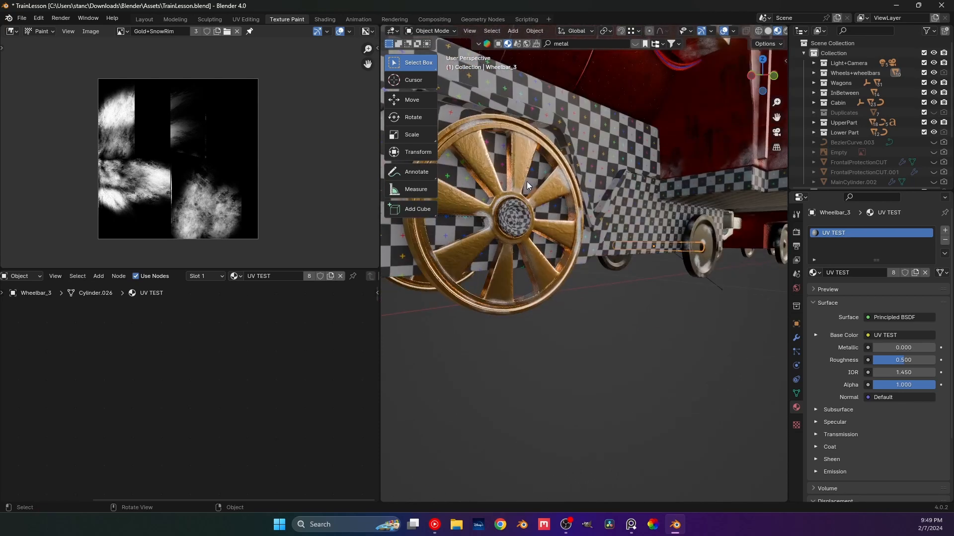
Browse the materials available for the wheel bar and check the adjoining wheel's material from below.
{"action": "left_click", "coordinate": [814, 274]}
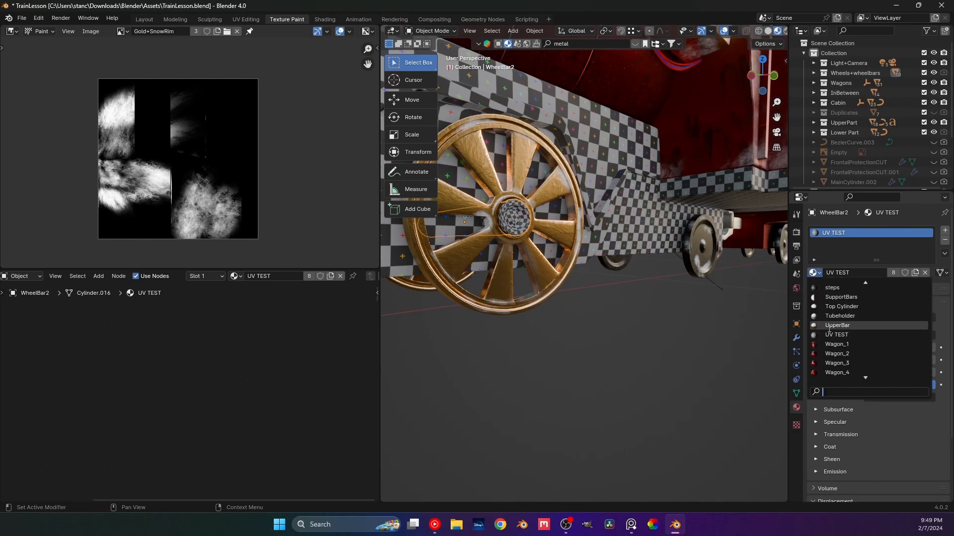
{"action": "left_click", "coordinate": [720, 350]}
{"action": "middle_click_drag", "start_coordinate": [639, 276], "coordinate": [528, 265]}
{"action": "left_click", "coordinate": [525, 267]}
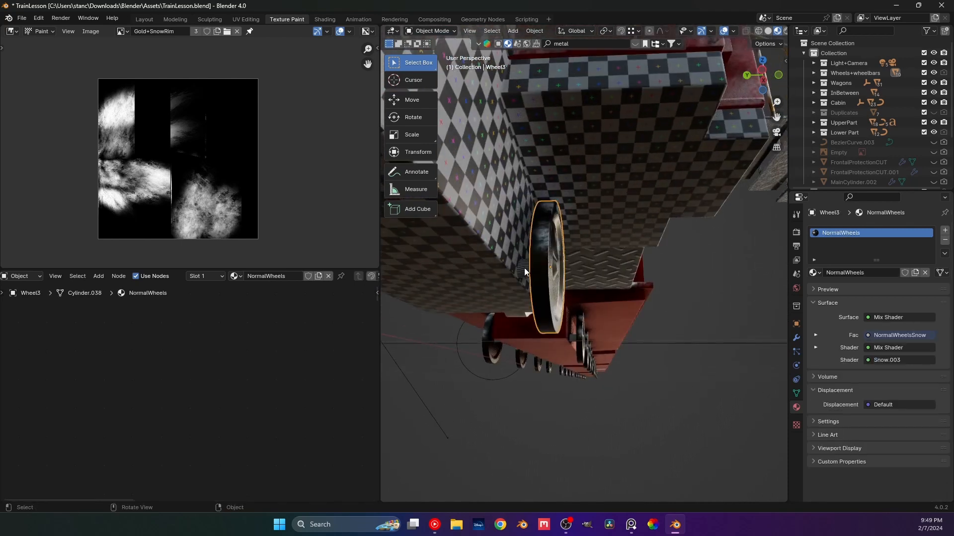
Try renaming the third wheel bar's shared UV TEST material to NormalCylinders and inspect its shader nodes.
{"action": "double_click", "coordinate": [253, 276]}
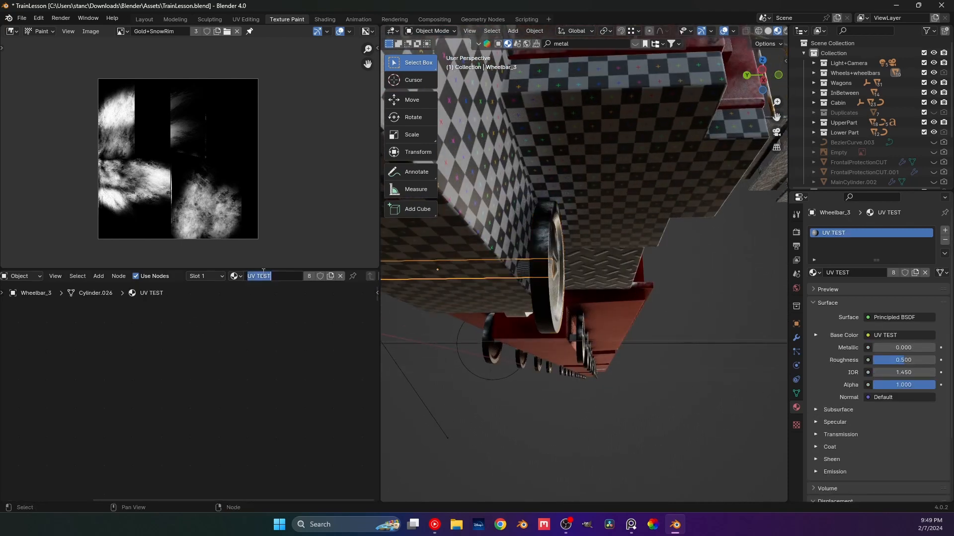
{"action": "type", "text": "Now"}
{"action": "key", "text": "Return"}
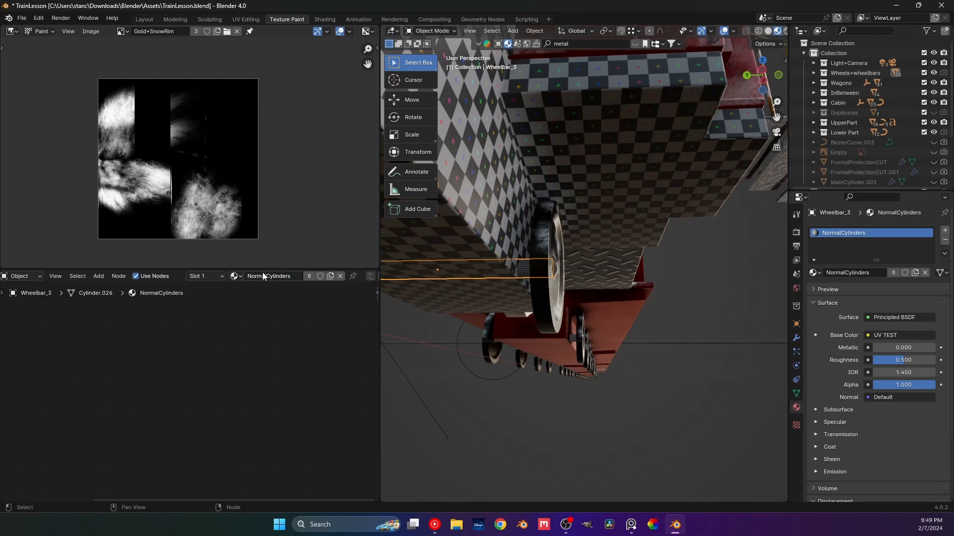
{"action": "scroll", "coordinate": [217, 359], "scroll_direction": "down", "scroll_amount": 5}
{"action": "middle_click_drag", "start_coordinate": [138, 413], "coordinate": [173, 338]}
{"action": "scroll", "coordinate": [177, 366], "scroll_direction": "up", "scroll_amount": 3}
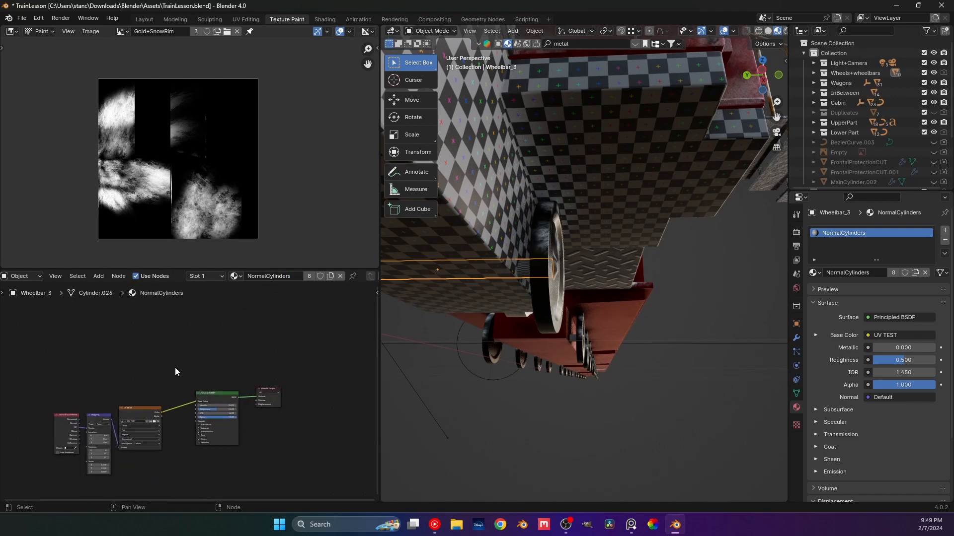
{"action": "middle_click_drag", "start_coordinate": [171, 371], "coordinate": [168, 344]}
{"action": "scroll", "coordinate": [159, 366], "scroll_direction": "up", "scroll_amount": 1}
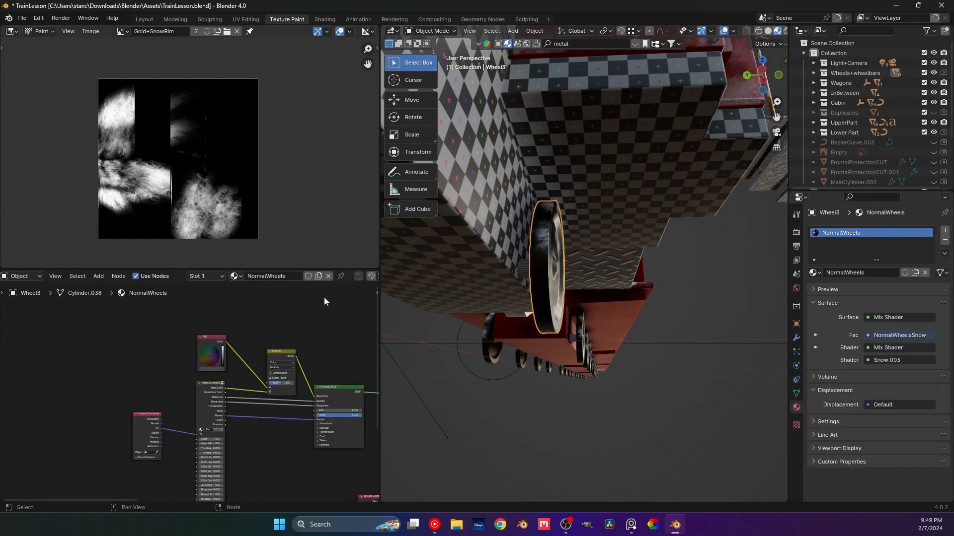
Unlink the third wheel bar's UV TEST material and create a new material named NormalCylinders for it.
{"action": "left_click", "coordinate": [469, 278]}
{"action": "left_click", "coordinate": [340, 276]}
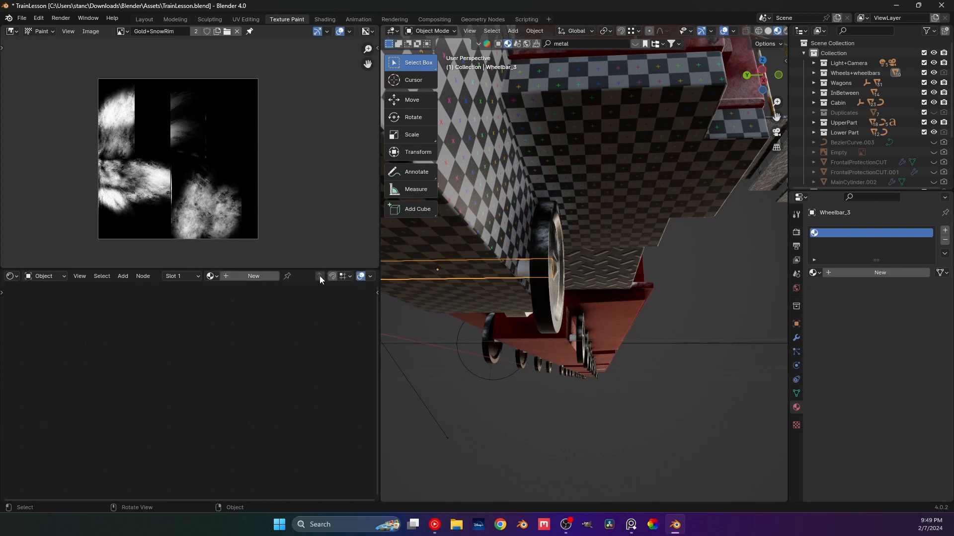
{"action": "left_click", "coordinate": [264, 276]}
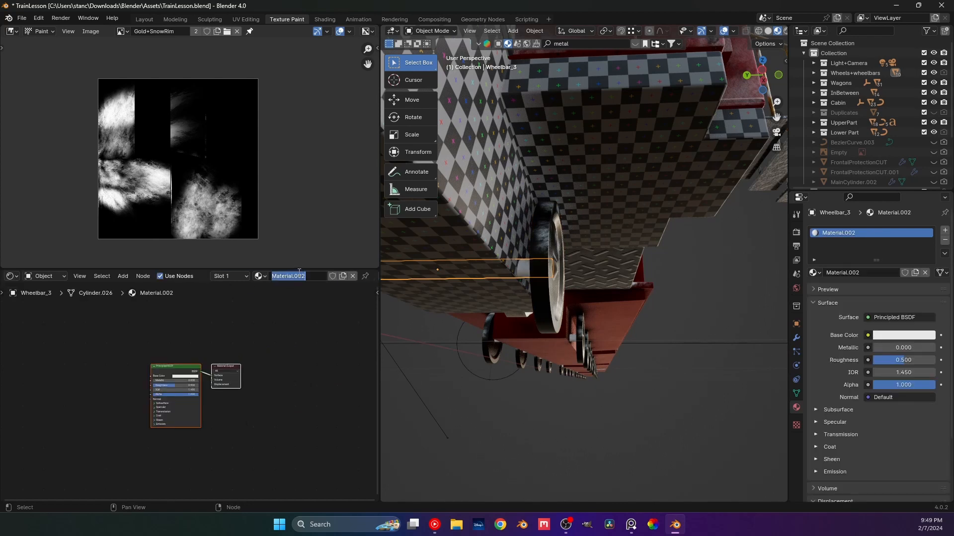
{"action": "type", "text": "NormalCylinders"}
{"action": "key", "text": "Return"}
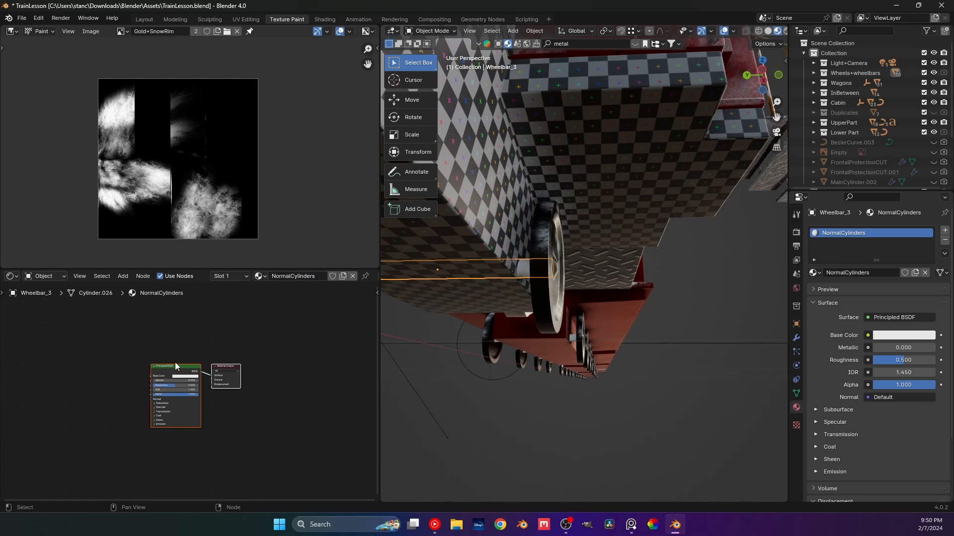
Delete the Principled BSDF node from the NormalCylinders material.
{"action": "left_click_drag", "start_coordinate": [175, 362], "coordinate": [149, 342]}
{"action": "left_click", "coordinate": [211, 351]}
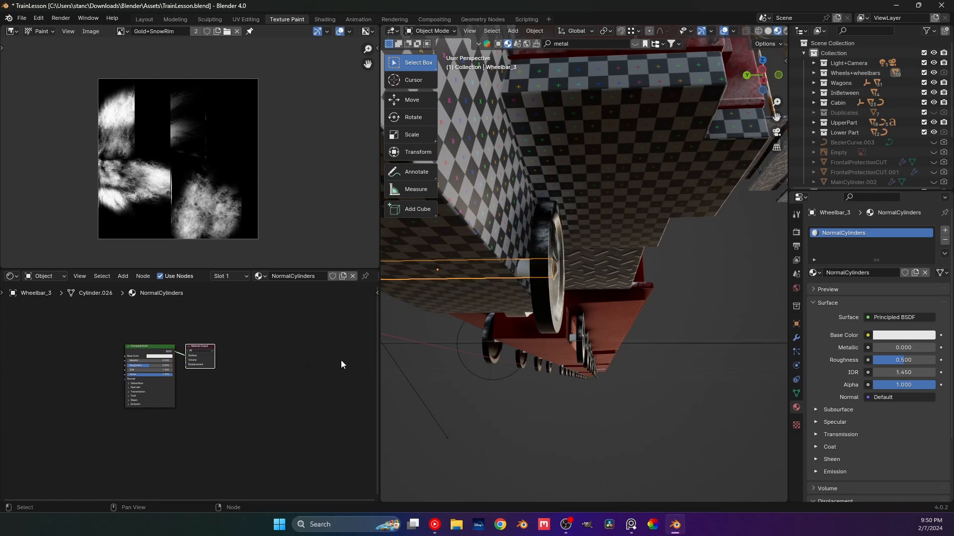
{"action": "middle_click_drag", "start_coordinate": [228, 383], "coordinate": [278, 382]}
{"action": "left_click", "coordinate": [192, 342]}
{"action": "left_click", "coordinate": [194, 347]}
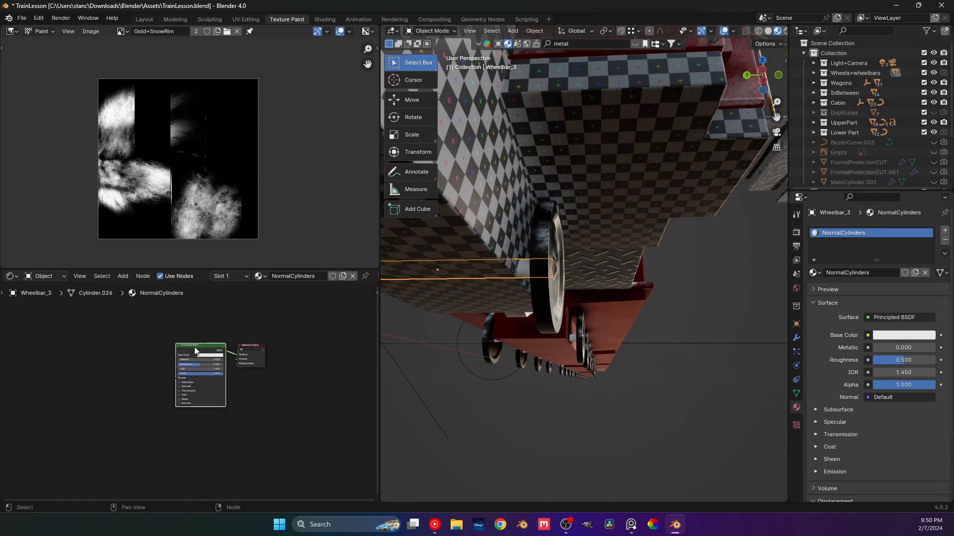
{"action": "key", "text": "x"}
Add the Dark Metal node group to NormalCylinders and connect its BSDF output to the Material Output's Surface.
{"action": "key", "text": "shift+a"}
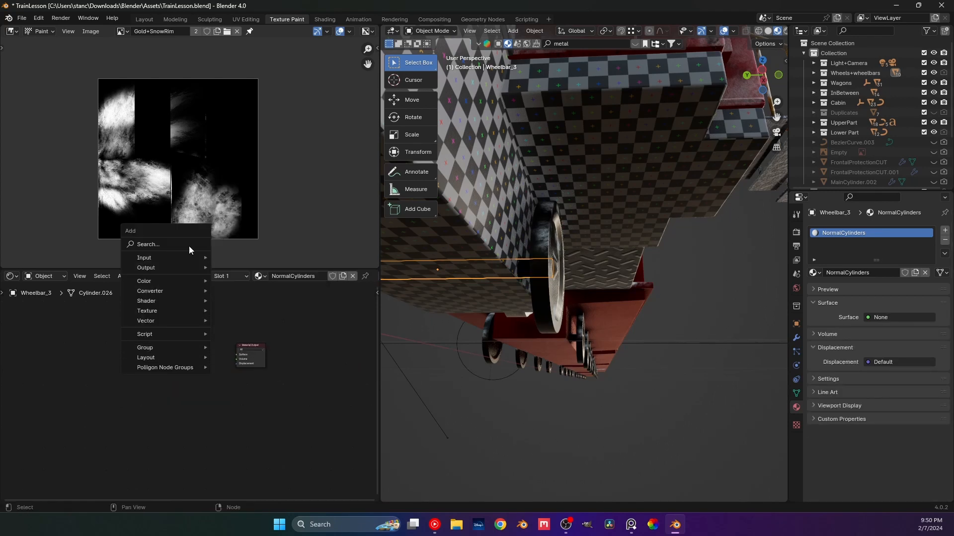
{"action": "key", "text": "shift+a"}
{"action": "mouse_move", "coordinate": [126, 338]}
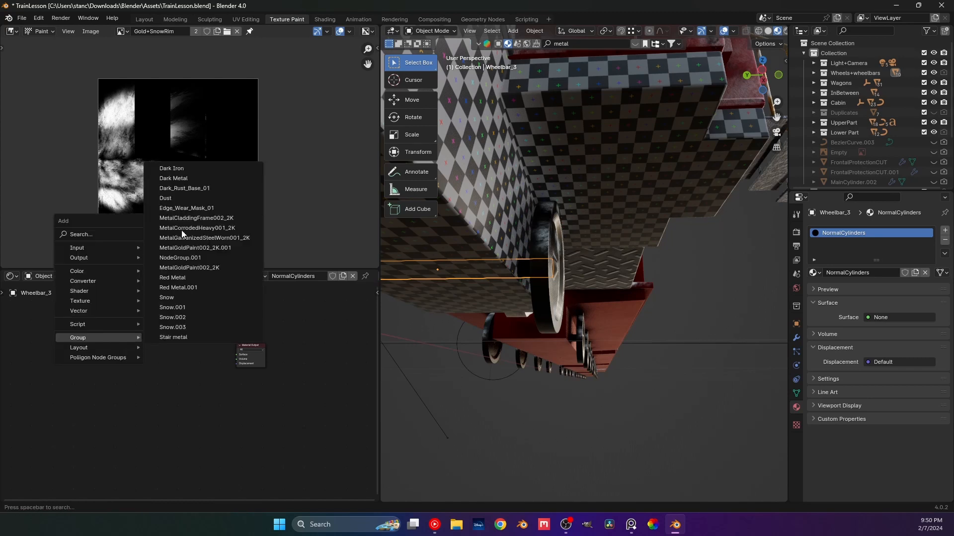
{"action": "left_click", "coordinate": [175, 178]}
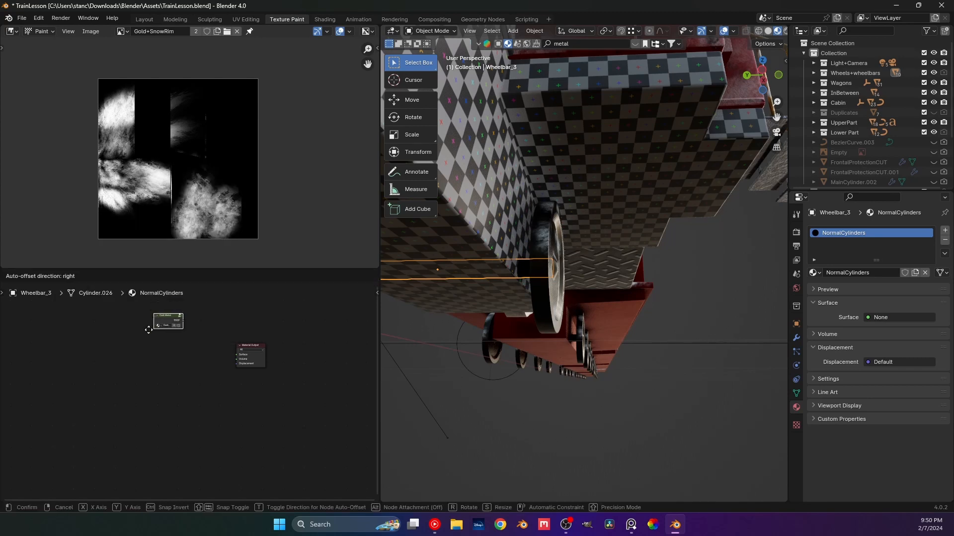
{"action": "left_click", "coordinate": [180, 355]}
{"action": "left_click_drag", "start_coordinate": [174, 353], "coordinate": [237, 355]}
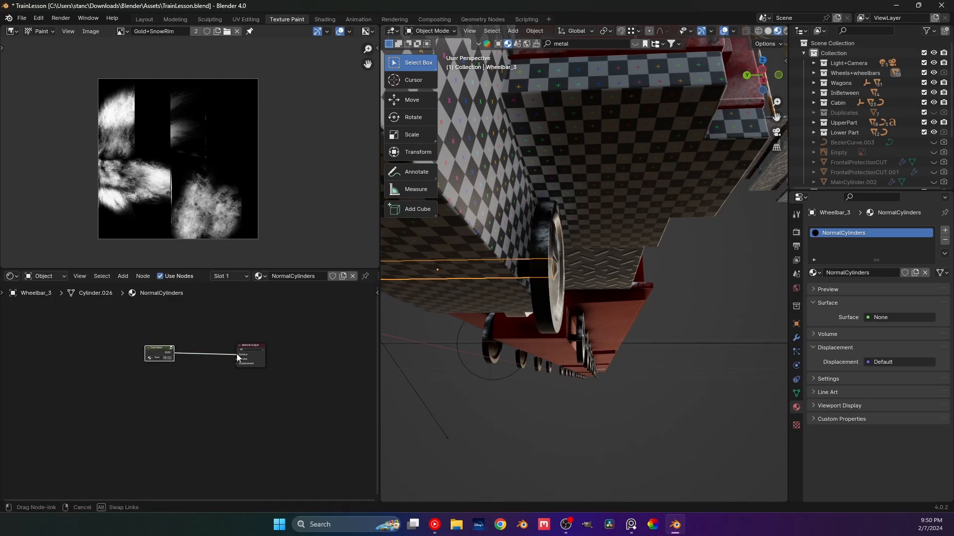
Save the train project file.
{"action": "middle_click_drag", "start_coordinate": [665, 355], "coordinate": [566, 354]}
{"action": "key", "text": "ctrl+s"}
{"action": "middle_click_drag", "start_coordinate": [570, 321], "coordinate": [596, 345]}
{"action": "scroll", "coordinate": [595, 342], "scroll_direction": "up", "scroll_amount": 1}
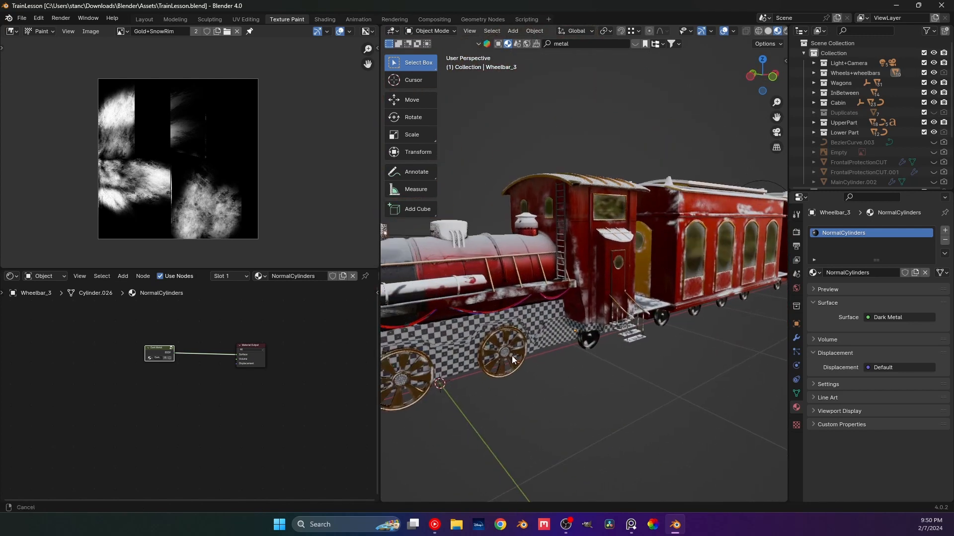
Assign the existing NormalCylinders material to the second wheel bar, WheelBar2, in place of UV TEST.
{"action": "middle_click_drag", "start_coordinate": [511, 357], "coordinate": [559, 325], "text": "shift"}
{"action": "scroll", "coordinate": [559, 321], "scroll_direction": "up", "scroll_amount": 3}
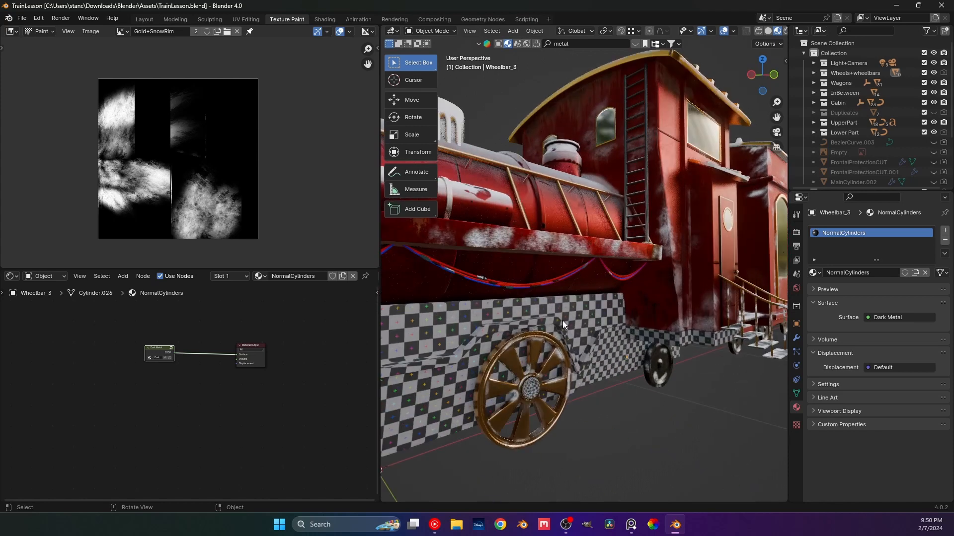
{"action": "left_click", "coordinate": [545, 351]}
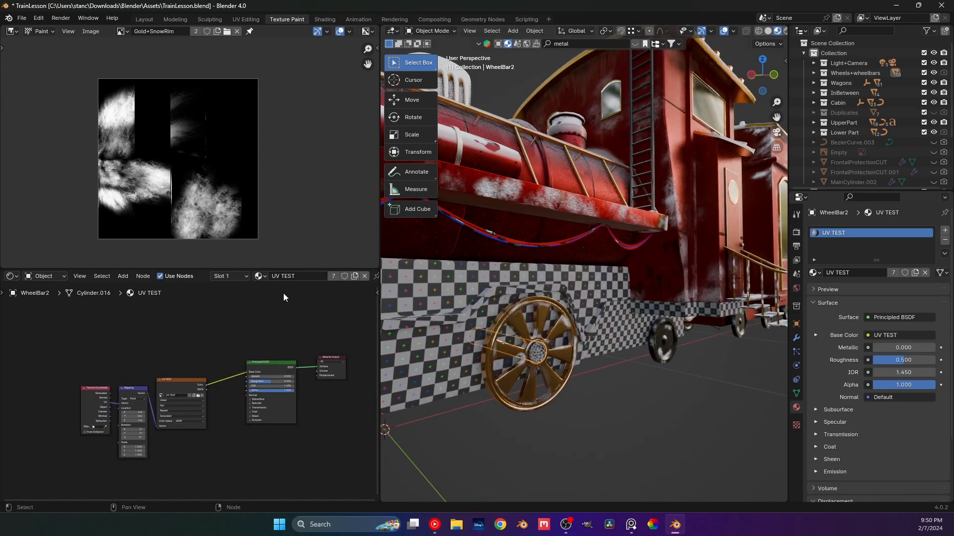
{"action": "left_click", "coordinate": [260, 277]}
{"action": "type", "text": "cy"}
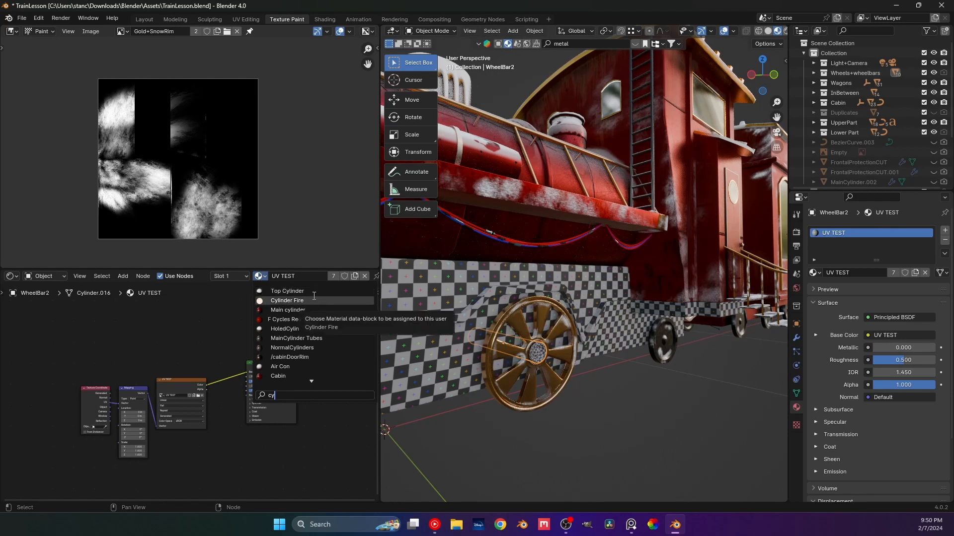
{"action": "key", "text": "BackSpace"}
{"action": "key", "text": "BackSpace"}
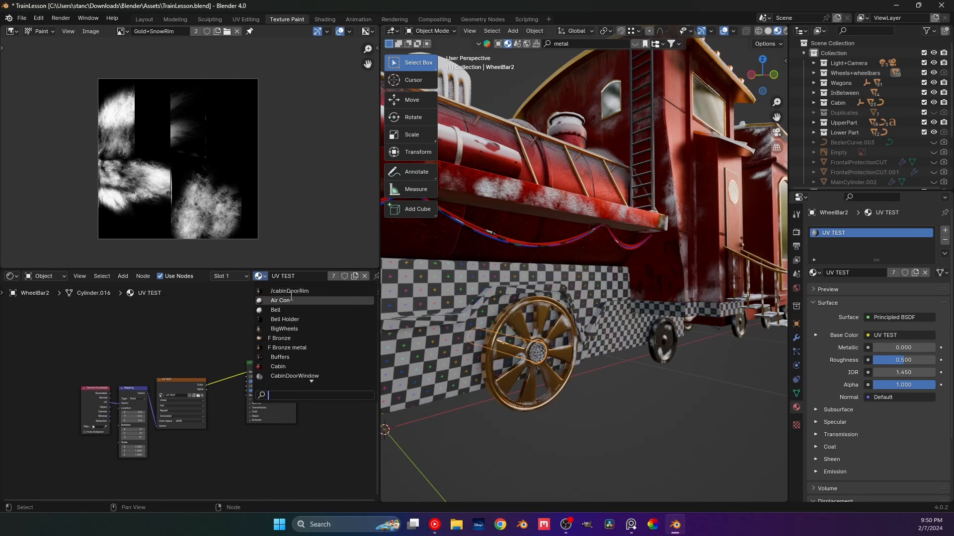
{"action": "type", "text": "nor"}
{"action": "left_click", "coordinate": [295, 300]}
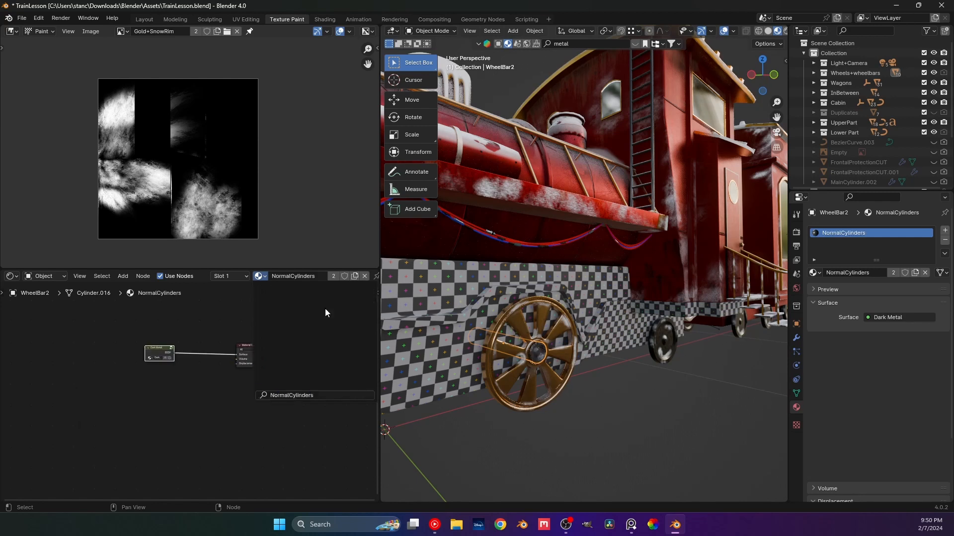
{"action": "scroll", "coordinate": [575, 406], "scroll_direction": "up", "scroll_amount": 3}
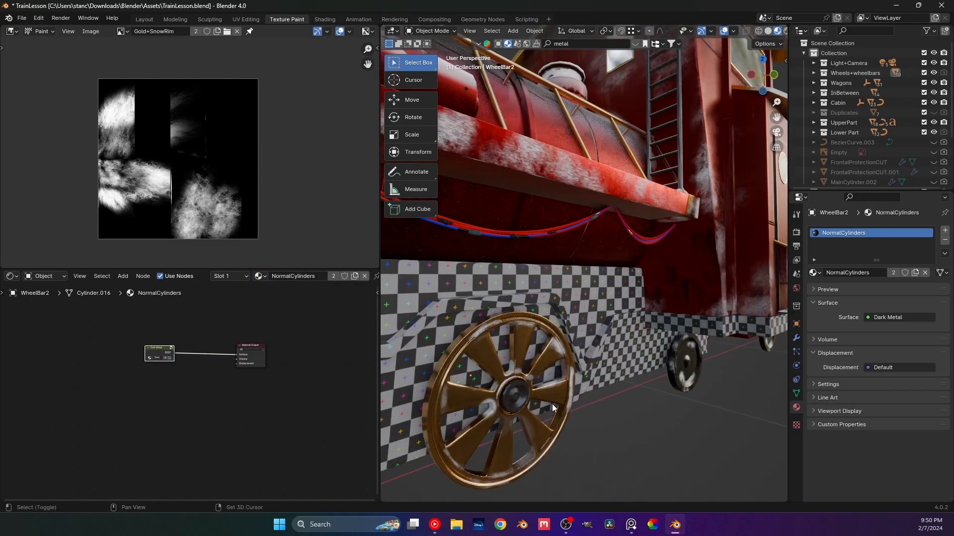
{"action": "middle_click_drag", "start_coordinate": [553, 404], "coordinate": [515, 366]}
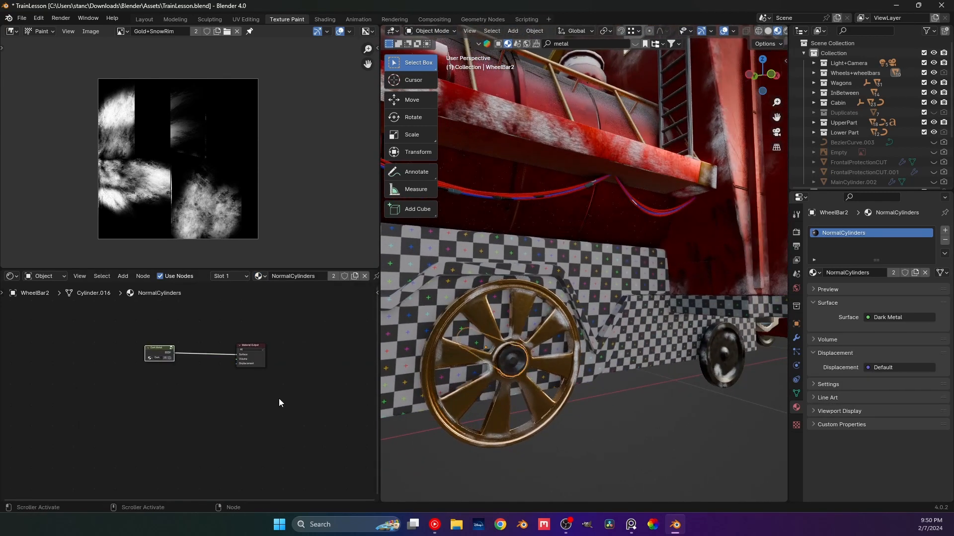
Insert a Mix Shader node between the Dark Metal group and the Material Output in NormalCylinders.
{"action": "left_click", "coordinate": [228, 399]}
{"action": "left_click_drag", "start_coordinate": [262, 352], "coordinate": [310, 351]}
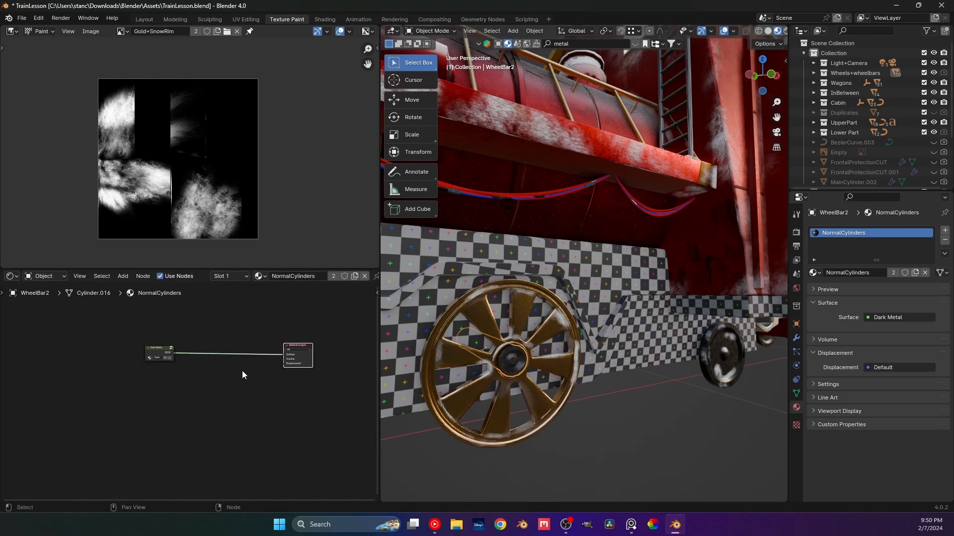
{"action": "key", "text": "shift+a"}
{"action": "mouse_move", "coordinate": [243, 371]}
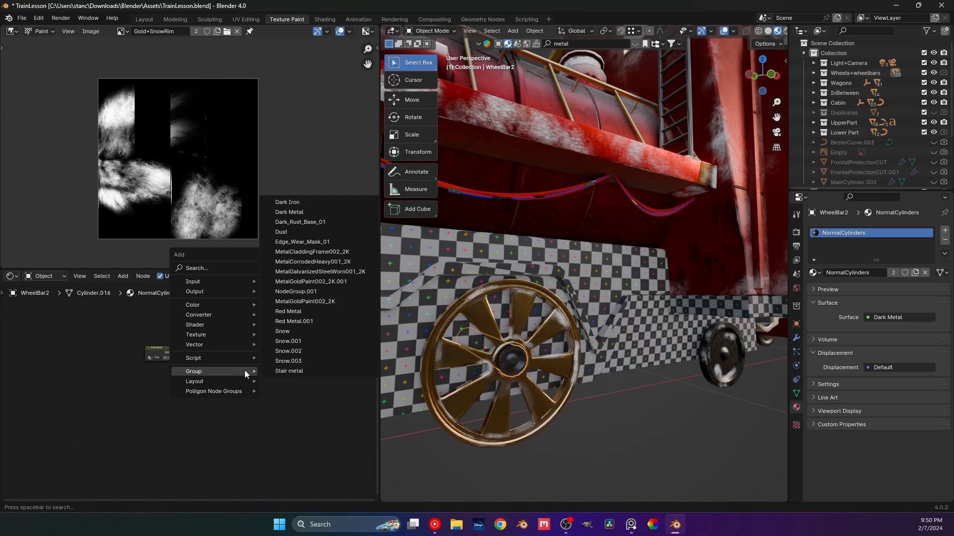
{"action": "left_click", "coordinate": [229, 268]}
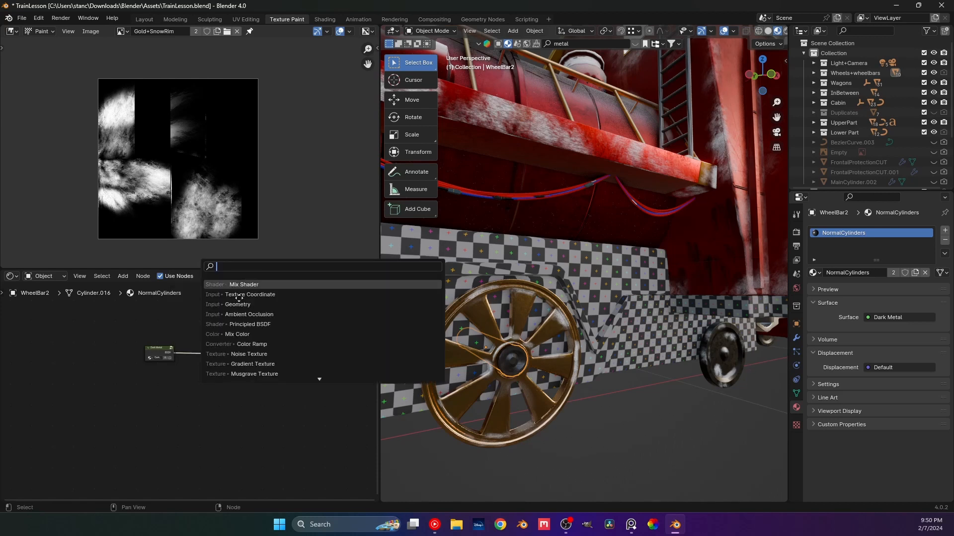
{"action": "key", "text": "Return"}
{"action": "left_click", "coordinate": [229, 348]}
Add the Snow.003 node group and connect its BSDF output to the Mix Shader's second Shader input.
{"action": "key", "text": "shift+a"}
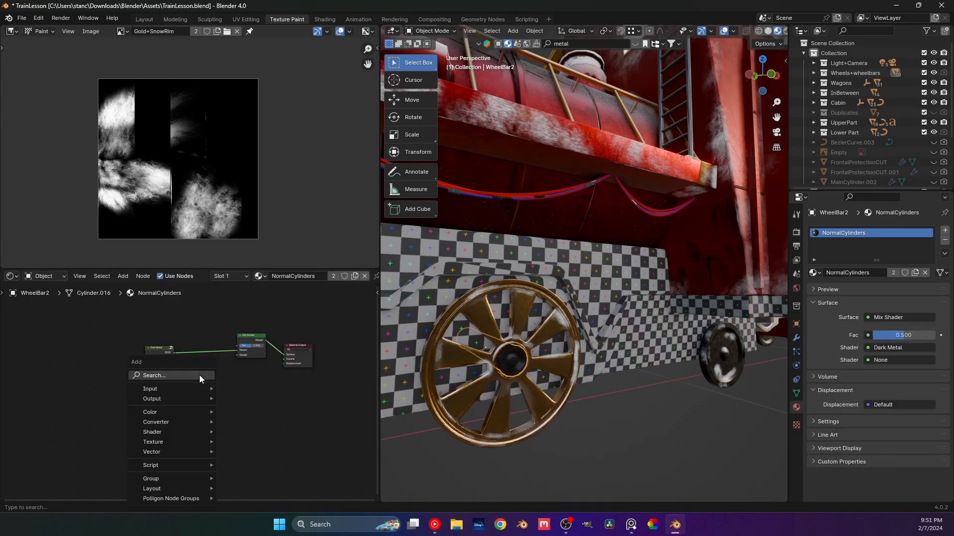
{"action": "left_click", "coordinate": [237, 477]}
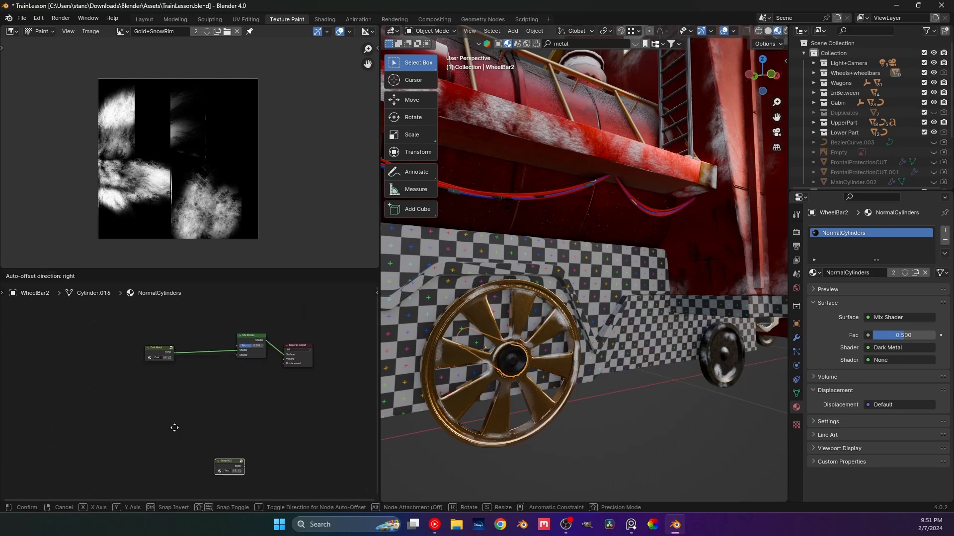
{"action": "left_click", "coordinate": [165, 371]}
{"action": "left_click_drag", "start_coordinate": [195, 379], "coordinate": [237, 356]}
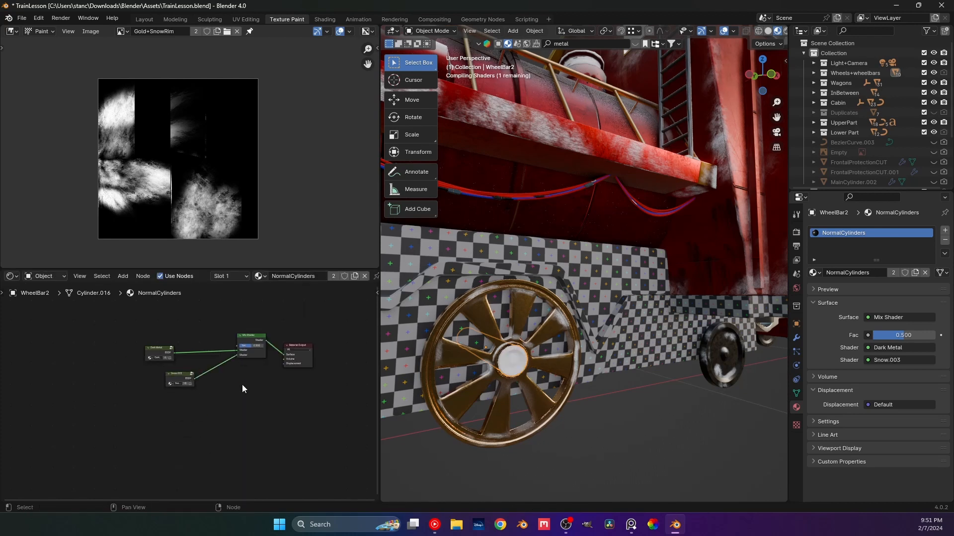
Add an Ambient Occlusion node above the Dark Metal and Snow.003 groups.
{"action": "middle_click_drag", "start_coordinate": [242, 389], "coordinate": [256, 424]}
{"action": "key", "text": "shift+a"}
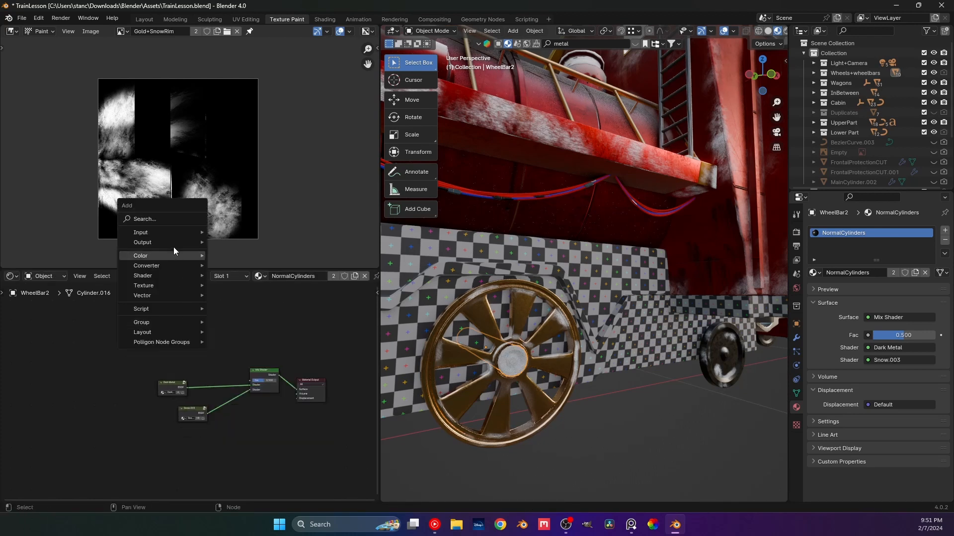
{"action": "mouse_move", "coordinate": [170, 231]}
{"action": "left_click", "coordinate": [233, 244]}
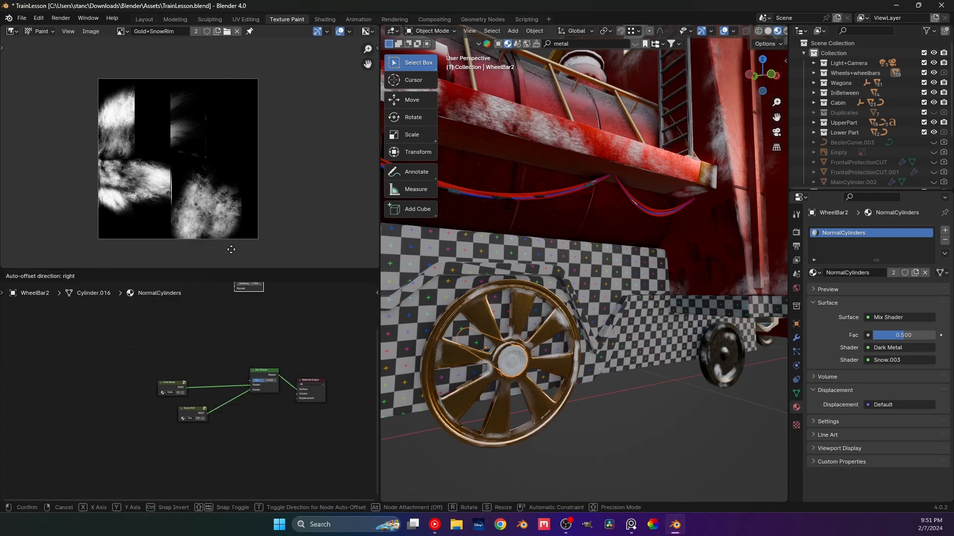
{"action": "left_click", "coordinate": [154, 320]}
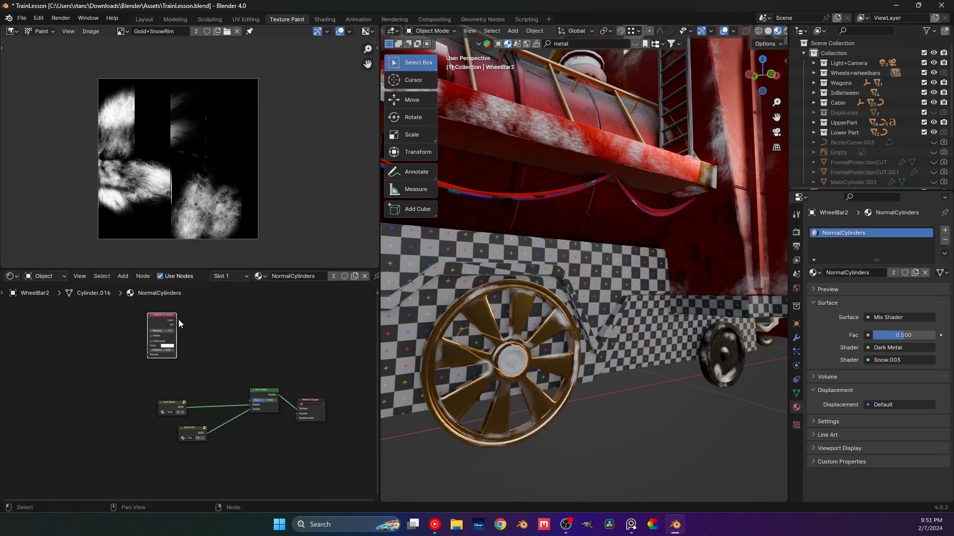
Add a Color Ramp fed by the Ambient Occlusion node, preview it on the surface, and save the file.
{"action": "key", "text": "shift+a"}
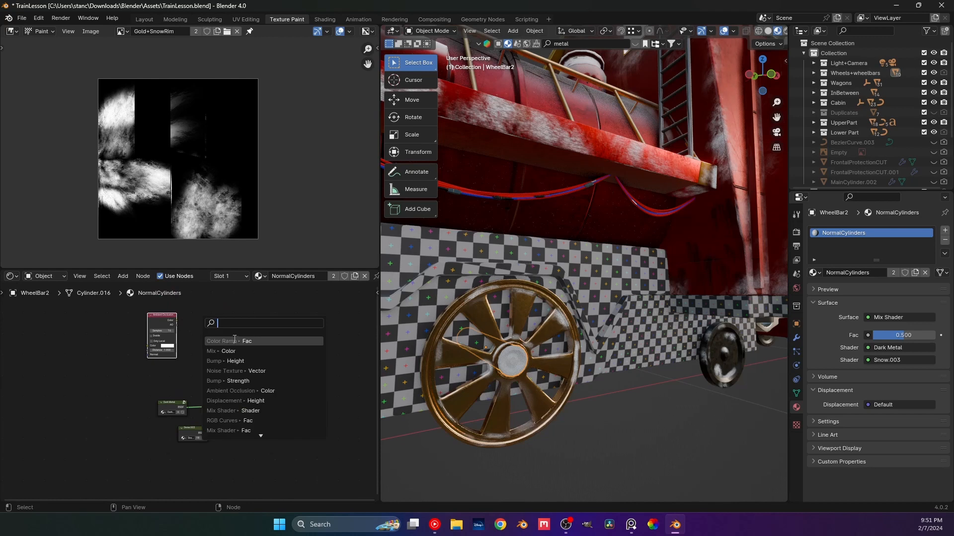
{"action": "left_click", "coordinate": [223, 329]}
{"action": "left_click", "coordinate": [221, 347]}
{"action": "left_click", "coordinate": [218, 324], "text": "ctrl+shift"}
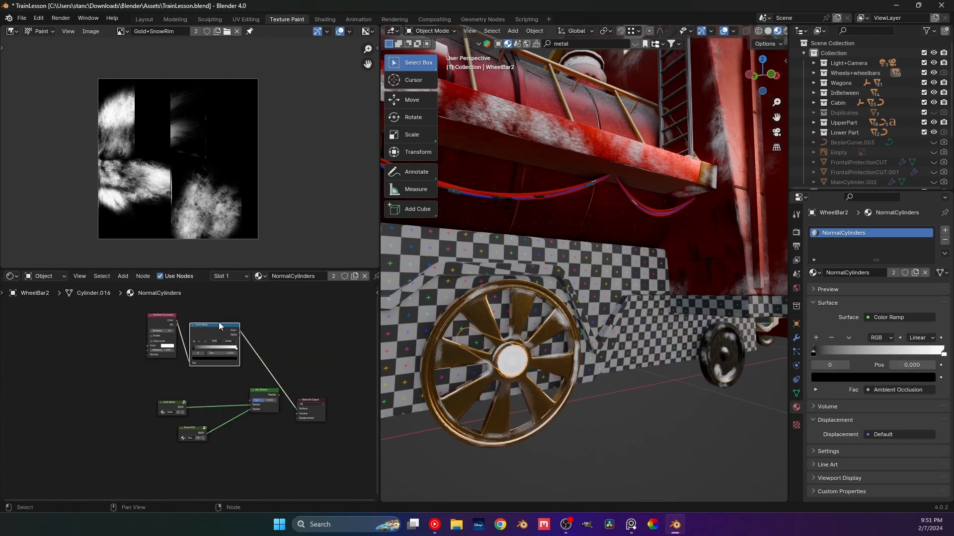
{"action": "key", "text": "ctrl+s"}
{"action": "scroll", "coordinate": [748, 35], "scroll_direction": "down", "scroll_amount": 2}
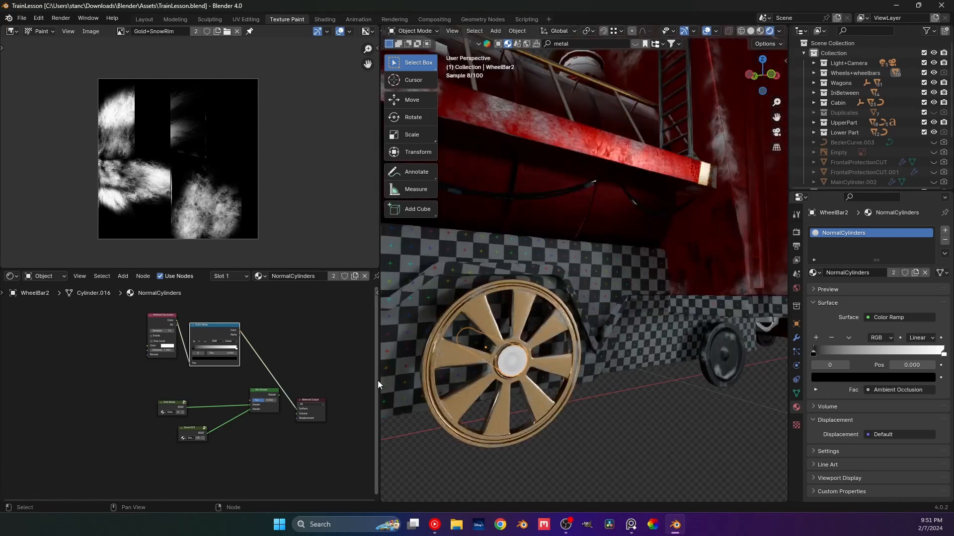
Invert and tighten the Color Ramp, placing the black stop at about 0.659 and the white stop at about 0.632.
{"action": "scroll", "coordinate": [195, 365], "scroll_direction": "up", "scroll_amount": 5}
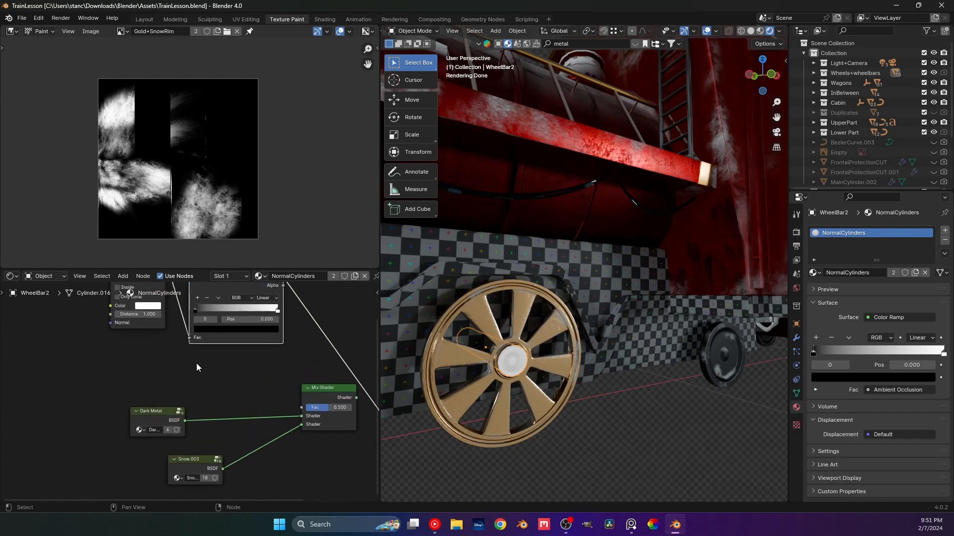
{"action": "scroll", "coordinate": [214, 376], "scroll_direction": "up", "scroll_amount": 3}
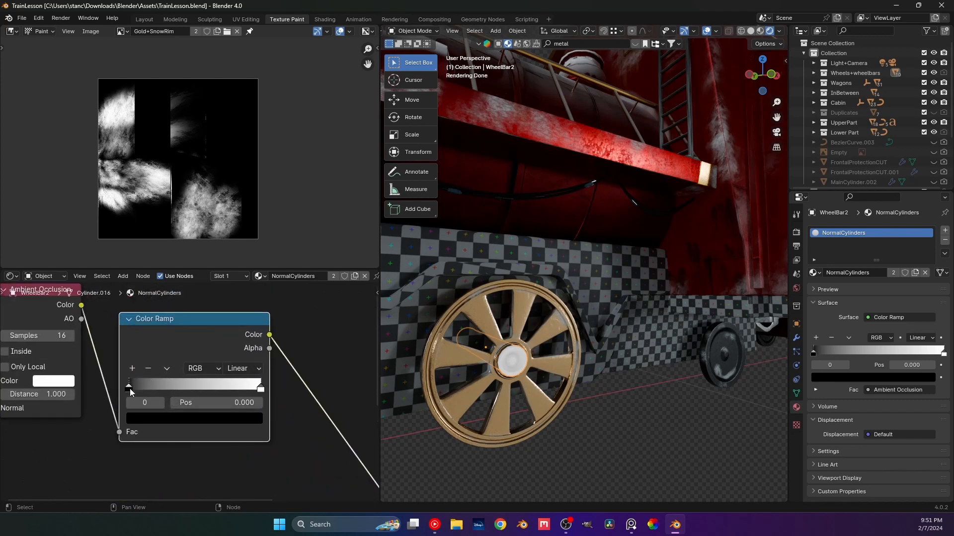
{"action": "left_click_drag", "start_coordinate": [129, 387], "coordinate": [229, 392]}
{"action": "scroll", "coordinate": [498, 376], "scroll_direction": "up", "scroll_amount": 4}
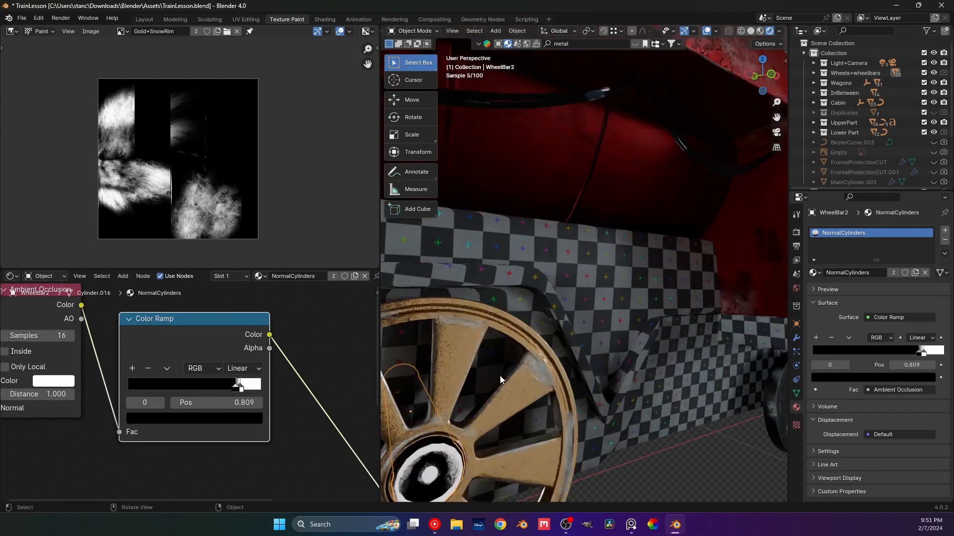
{"action": "middle_click_drag", "start_coordinate": [499, 375], "coordinate": [472, 356], "text": "shift"}
{"action": "left_click_drag", "start_coordinate": [240, 389], "coordinate": [215, 391]}
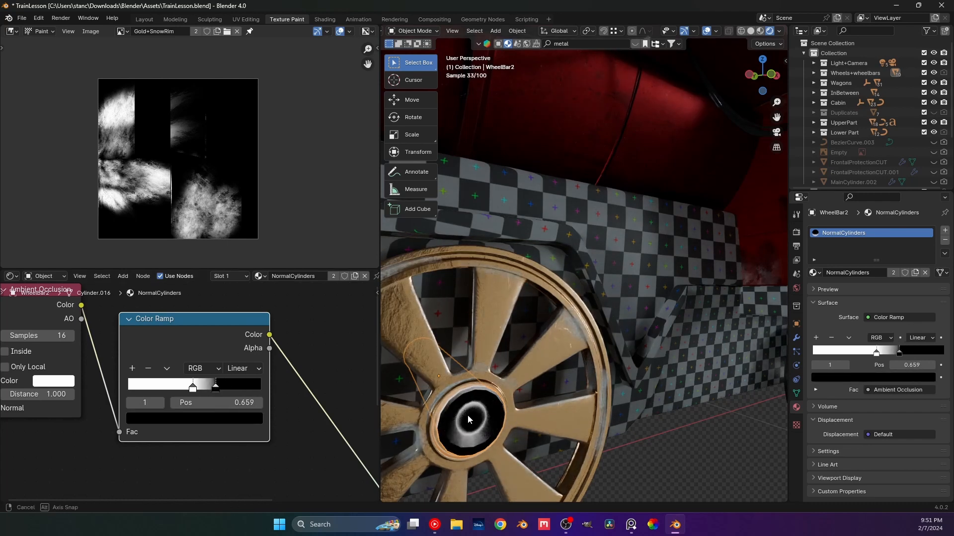
{"action": "middle_click_drag", "start_coordinate": [467, 415], "coordinate": [485, 406]}
{"action": "left_click_drag", "start_coordinate": [193, 389], "coordinate": [213, 390]}
{"action": "middle_click_drag", "start_coordinate": [472, 422], "coordinate": [435, 409]}
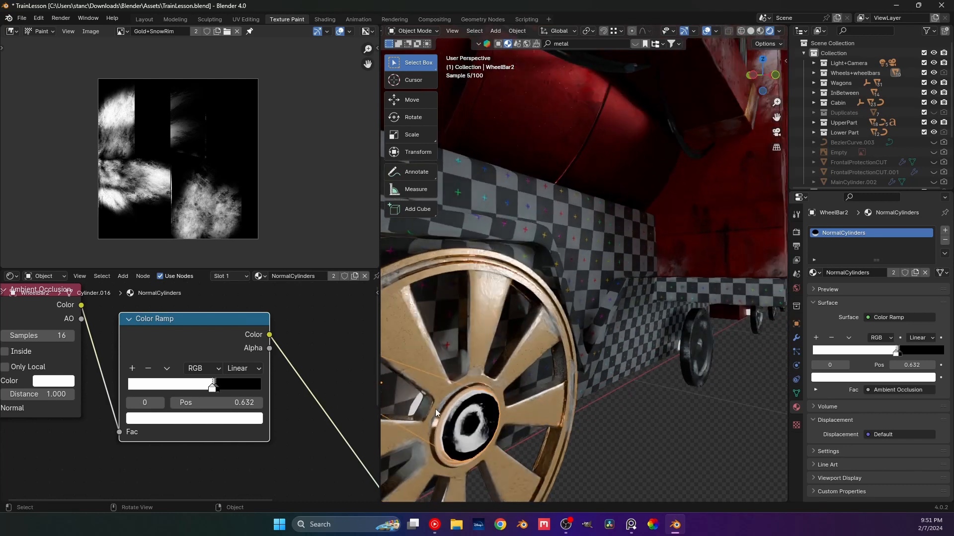
Drive the Mix Shader's Fac with the Color Ramp and reconnect the Mix Shader to the Material Output's Surface, saving the file.
{"action": "scroll", "coordinate": [264, 402], "scroll_direction": "down", "scroll_amount": 5}
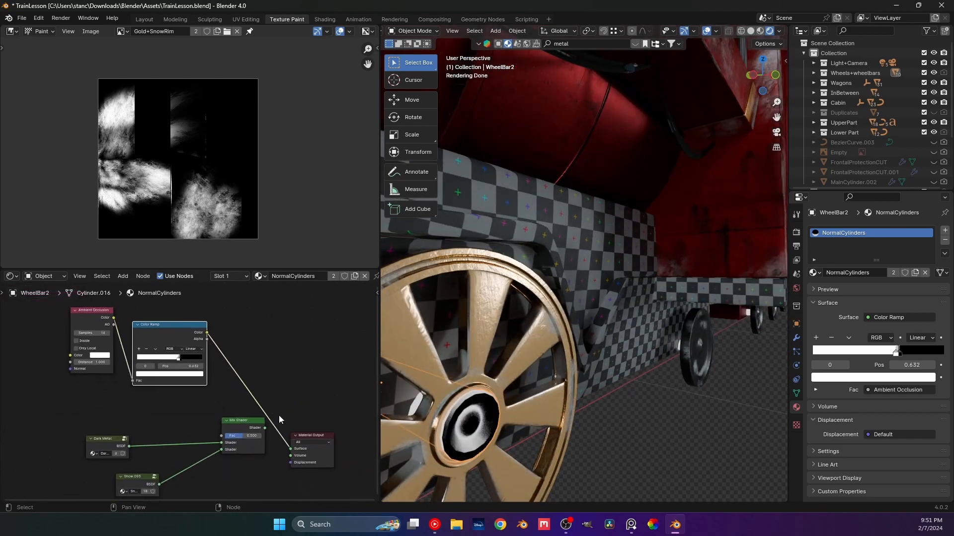
{"action": "left_click_drag", "start_coordinate": [207, 337], "coordinate": [222, 433]}
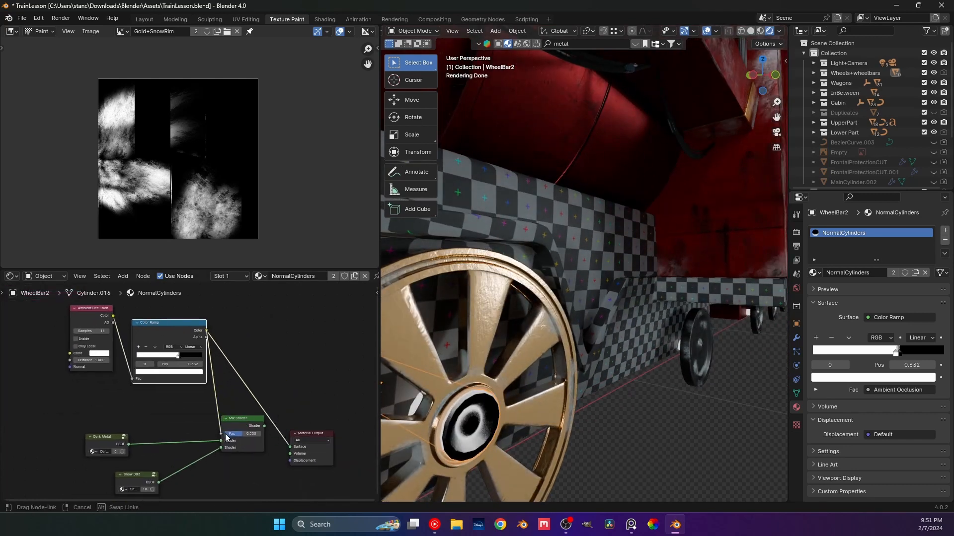
{"action": "left_click", "coordinate": [244, 423], "text": "ctrl+shift"}
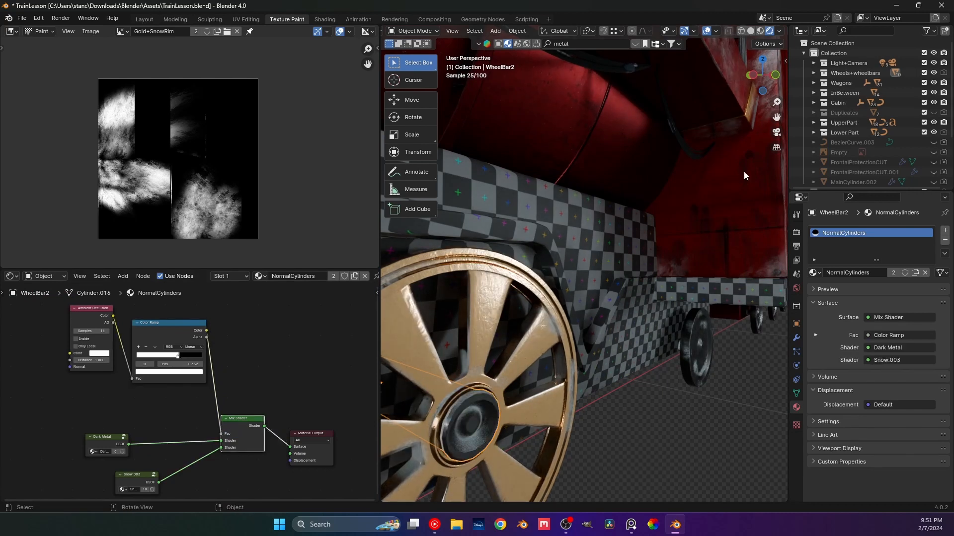
{"action": "key", "text": "ctrl+s"}
{"action": "mouse_move", "coordinate": [523, 374]}
{"action": "middle_mouse_down"}
{"action": "mouse_move", "coordinate": [515, 382]}
{"action": "mouse_move", "coordinate": [467, 354]}
{"action": "mouse_move", "coordinate": [528, 361]}
{"action": "middle_mouse_up"}
{"action": "scroll", "coordinate": [467, 354], "scroll_direction": "down", "scroll_amount": 3}
{"action": "scroll", "coordinate": [470, 353], "scroll_direction": "up", "scroll_amount": 4}
{"action": "middle_click_drag", "start_coordinate": [719, 453], "coordinate": [600, 432]}
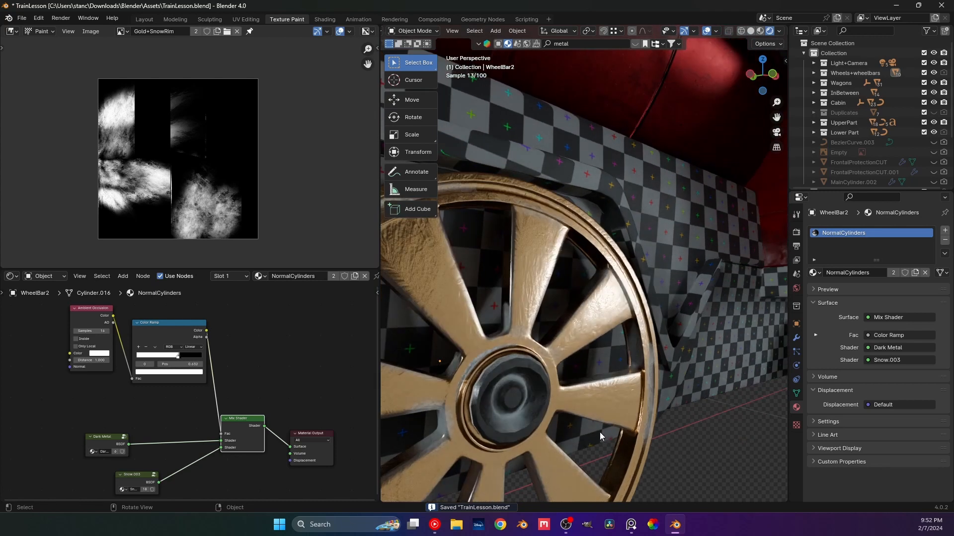
{"action": "key", "text": "ctrl+s"}
Move the Color Ramp's white stop to about 0.655 and check the snow on the wheel hub.
{"action": "scroll", "coordinate": [149, 387], "scroll_direction": "up", "scroll_amount": 4}
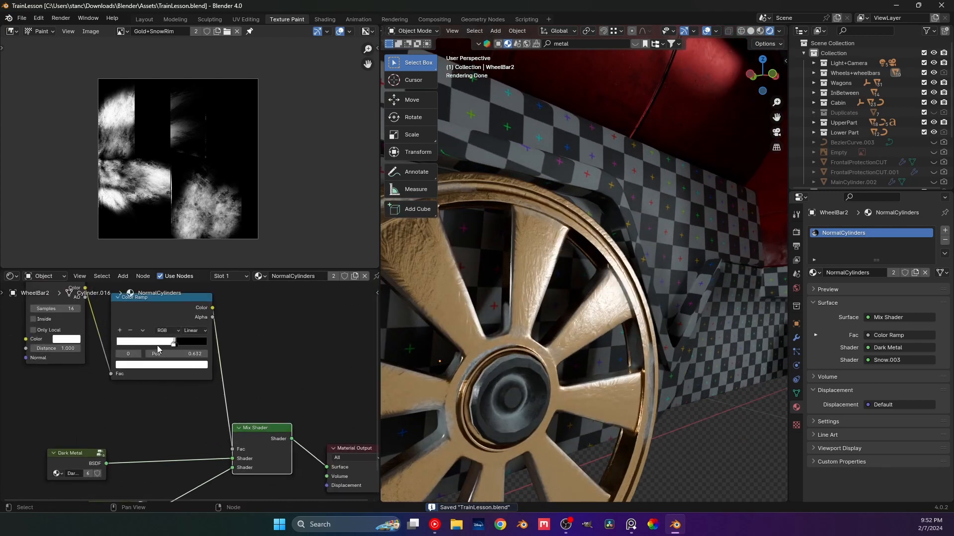
{"action": "scroll", "coordinate": [146, 389], "scroll_direction": "up", "scroll_amount": 3}
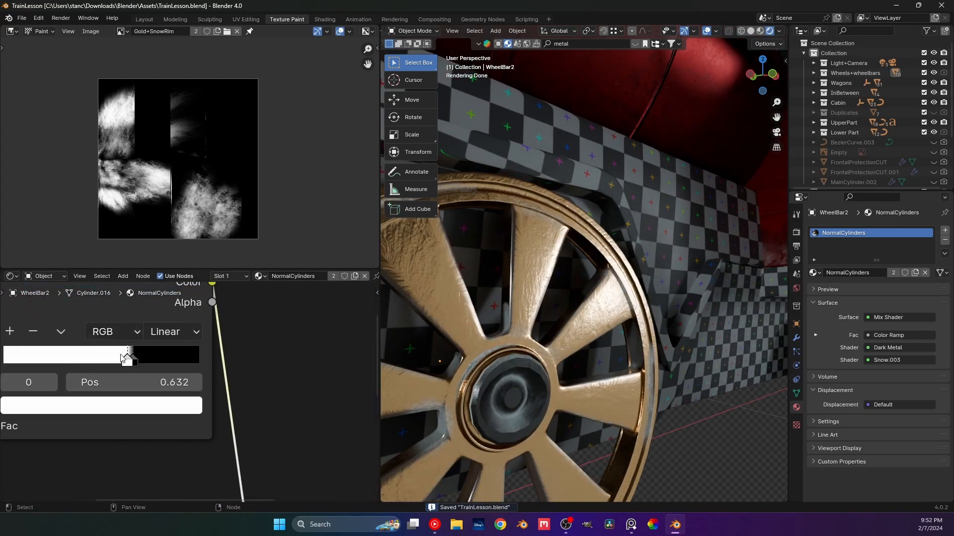
{"action": "left_click_drag", "start_coordinate": [126, 359], "coordinate": [130, 361]}
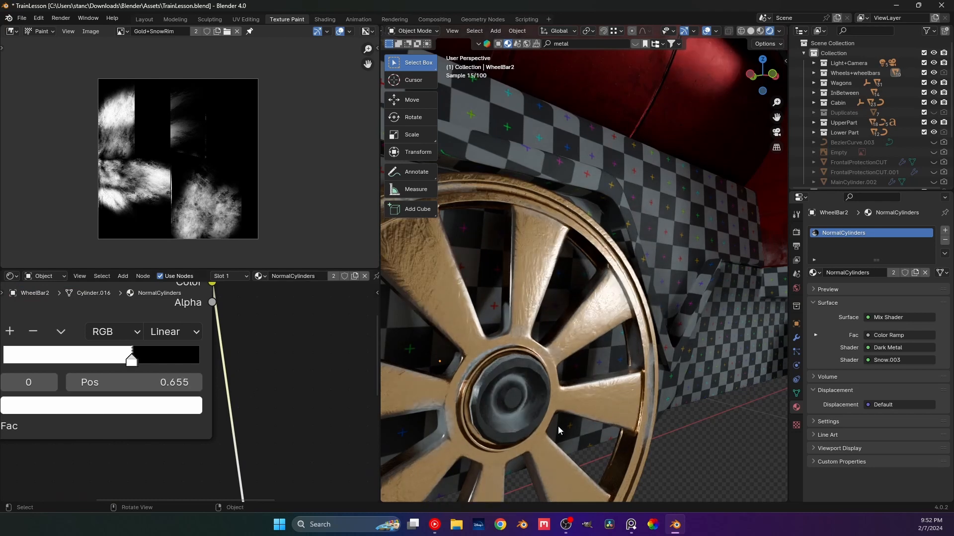
{"action": "middle_click_drag", "start_coordinate": [523, 408], "coordinate": [473, 402]}
{"action": "scroll", "coordinate": [473, 402], "scroll_direction": "down", "scroll_amount": 4}
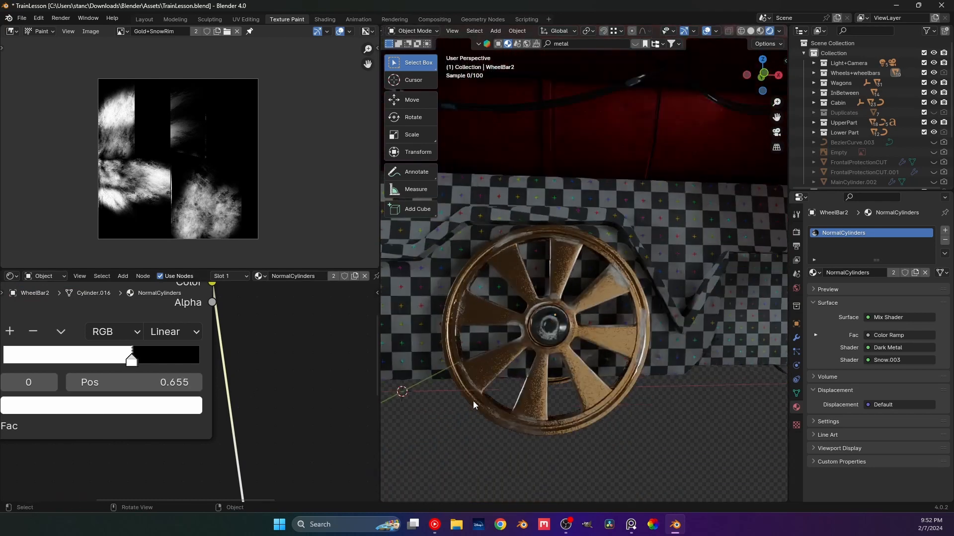
{"action": "scroll", "coordinate": [472, 401], "scroll_direction": "up", "scroll_amount": 1}
{"action": "middle_click_drag", "start_coordinate": [577, 390], "coordinate": [599, 401]}
Assign the existing NormalCylinders material to the big wheel's WheelBar in place of UV TEST, and save the file.
{"action": "scroll", "coordinate": [599, 402], "scroll_direction": "down", "scroll_amount": 6}
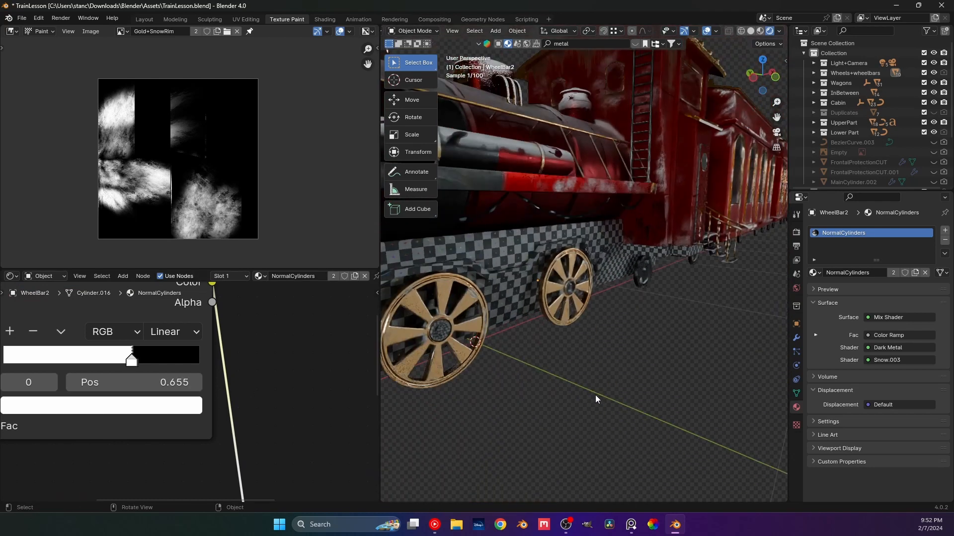
{"action": "left_click", "coordinate": [473, 320]}
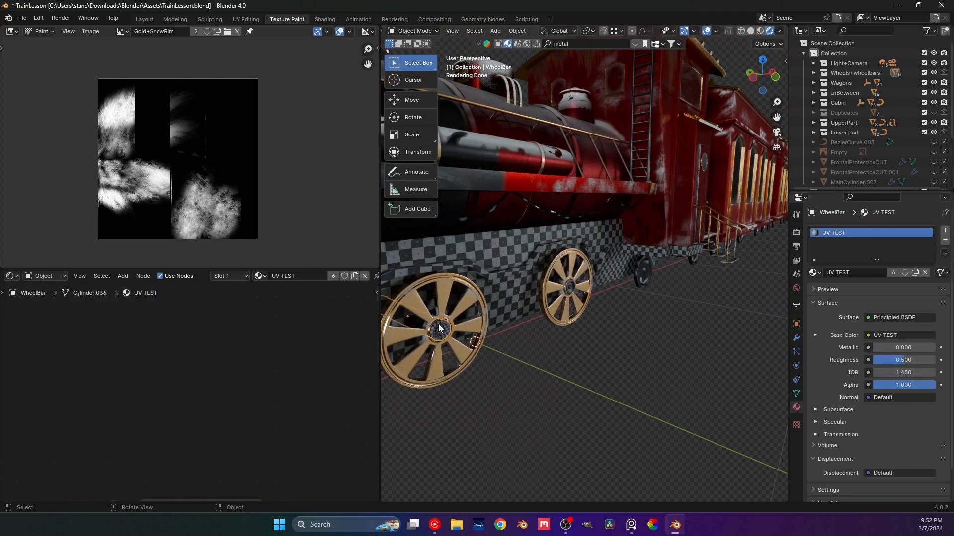
{"action": "left_click", "coordinate": [259, 277]}
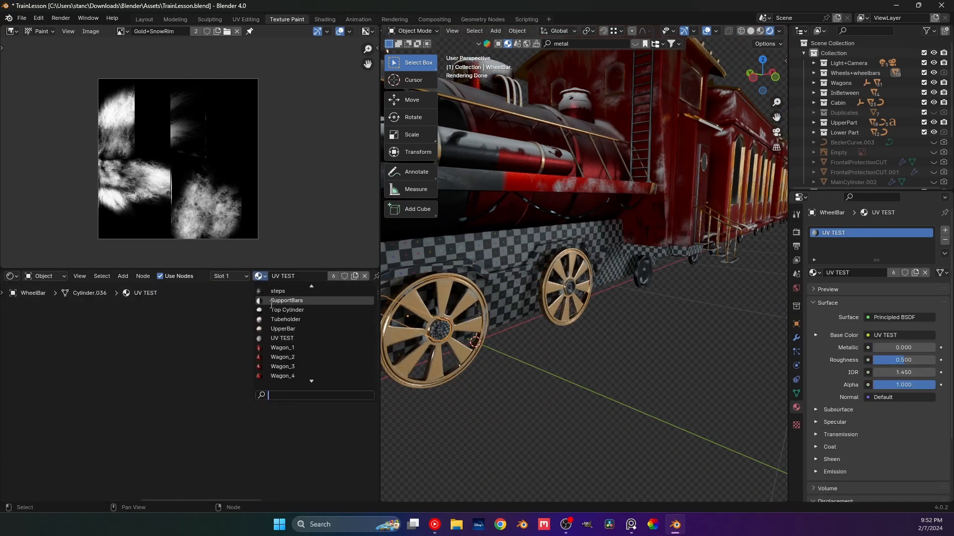
{"action": "type", "text": "no"}
{"action": "left_click", "coordinate": [286, 304]}
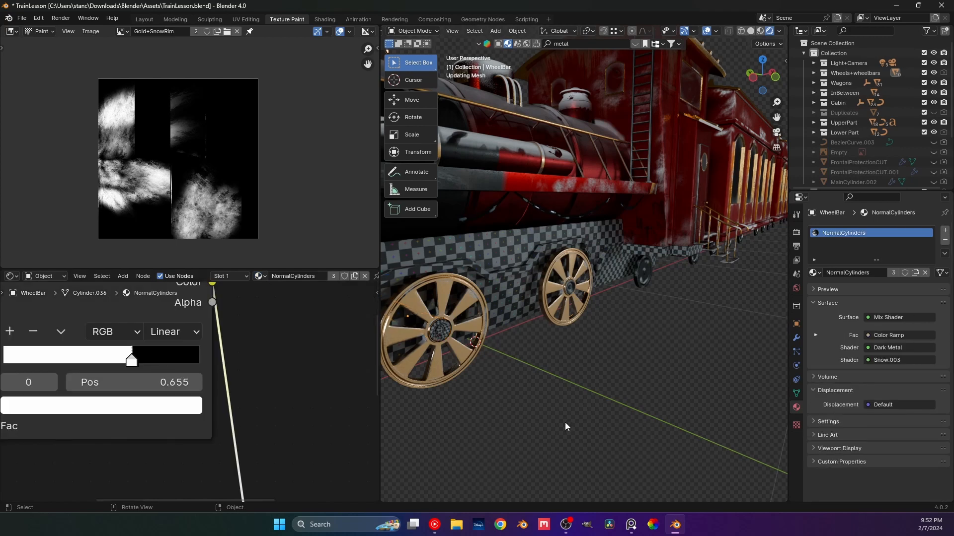
{"action": "key", "text": "ctrl+s"}
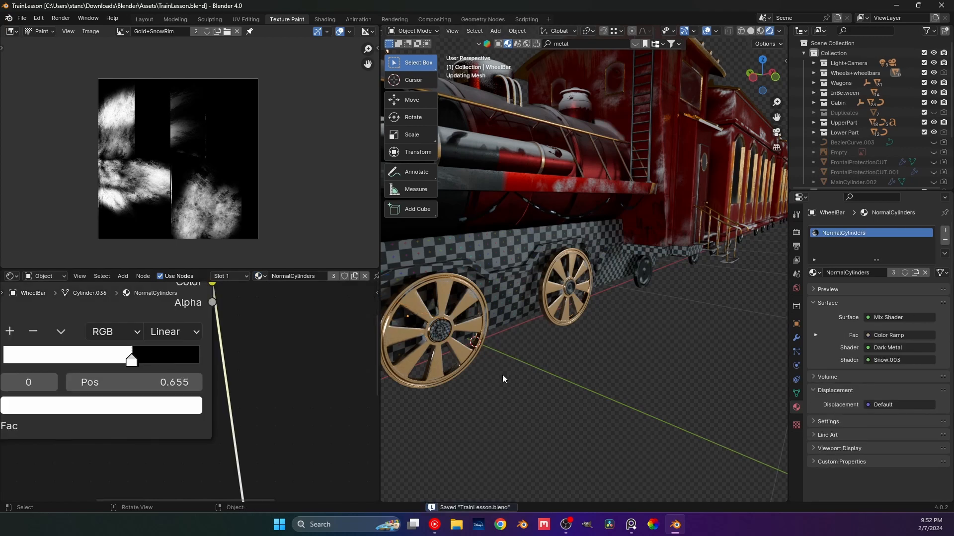
{"action": "scroll", "coordinate": [199, 392], "scroll_direction": "down", "scroll_amount": 5}
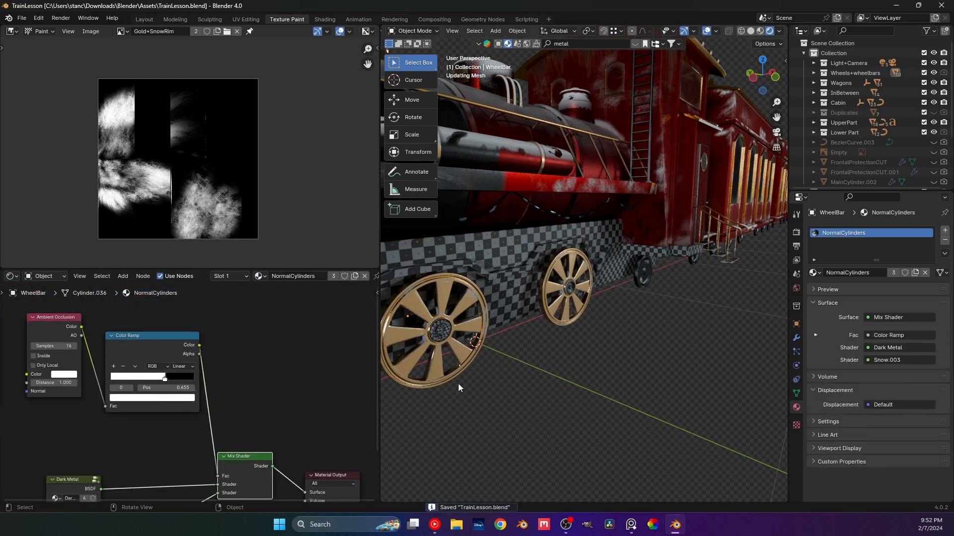
{"action": "left_click", "coordinate": [448, 336]}
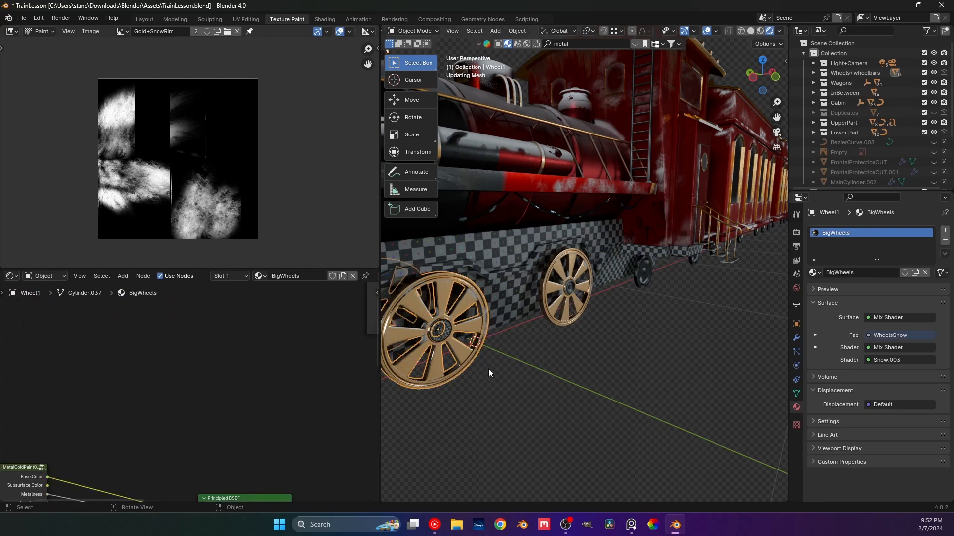
{"action": "key", "text": "ctrl+s"}
Assign the existing NormalCylinders material to the small wheel's SmallWheelBar in place of UV TEST.
{"action": "middle_click_drag", "start_coordinate": [513, 398], "coordinate": [582, 395]}
{"action": "middle_click_drag", "start_coordinate": [601, 356], "coordinate": [531, 368]}
{"action": "scroll", "coordinate": [532, 364], "scroll_direction": "up", "scroll_amount": 6}
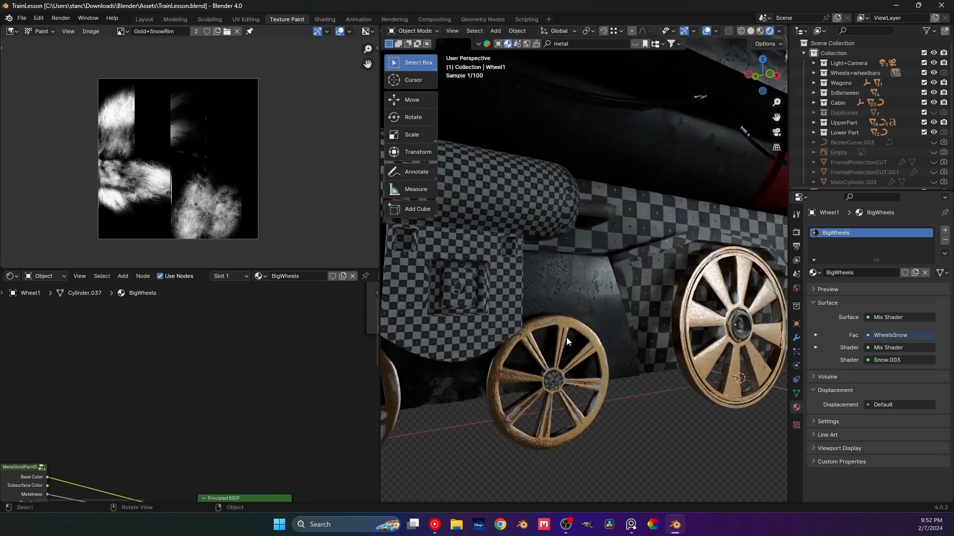
{"action": "left_click", "coordinate": [556, 378]}
{"action": "left_click", "coordinate": [259, 276]}
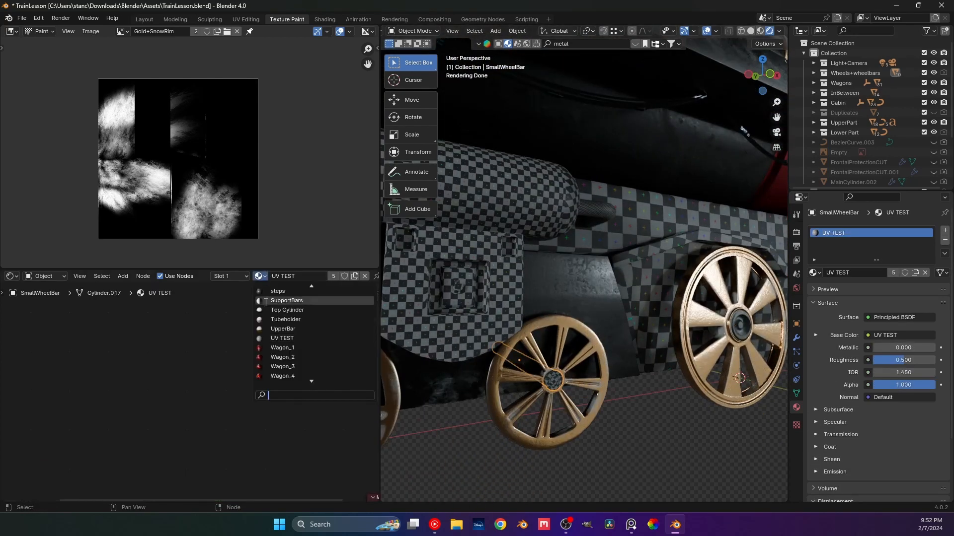
{"action": "type", "text": "no"}
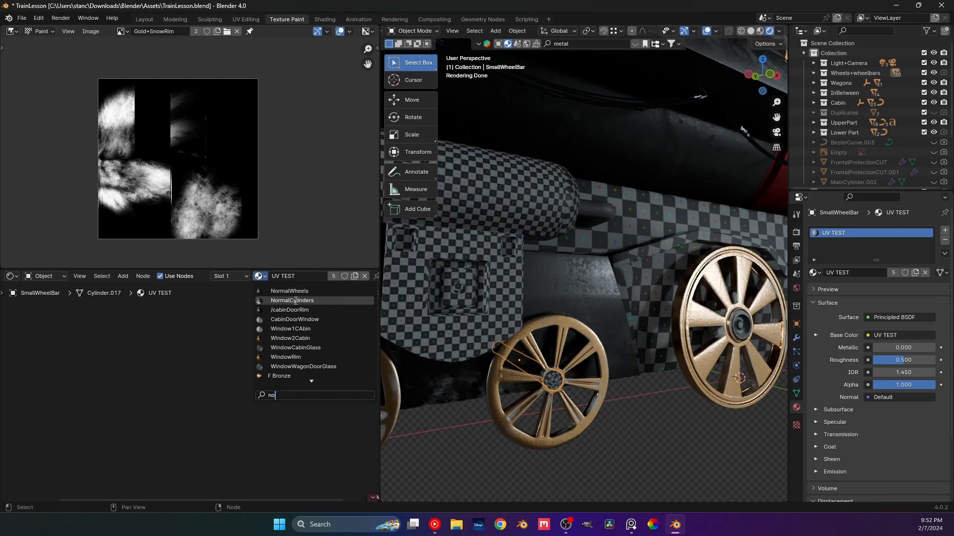
{"action": "left_click", "coordinate": [293, 301]}
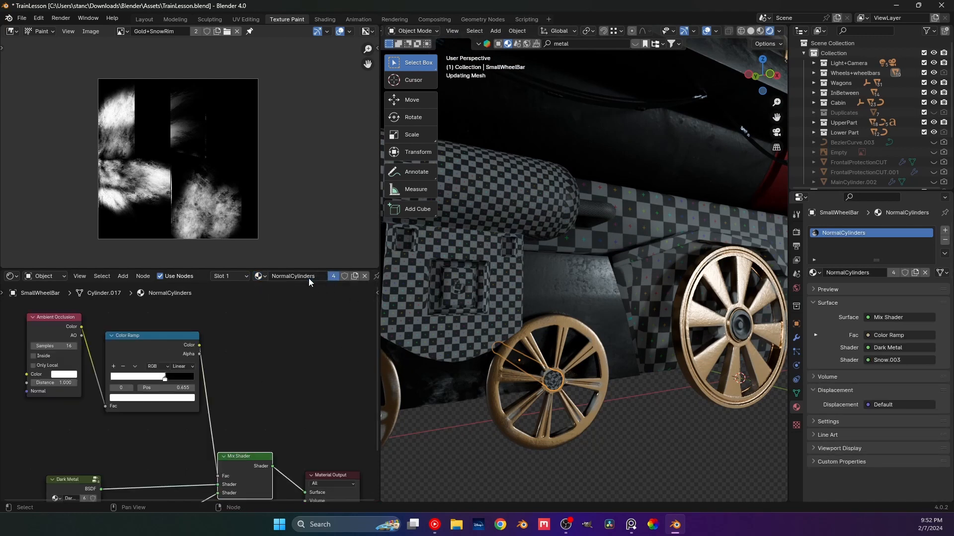
Make a single-user copy of the SmallWheelBar's material and name it NormalCylinders2.
{"action": "left_click", "coordinate": [334, 276]}
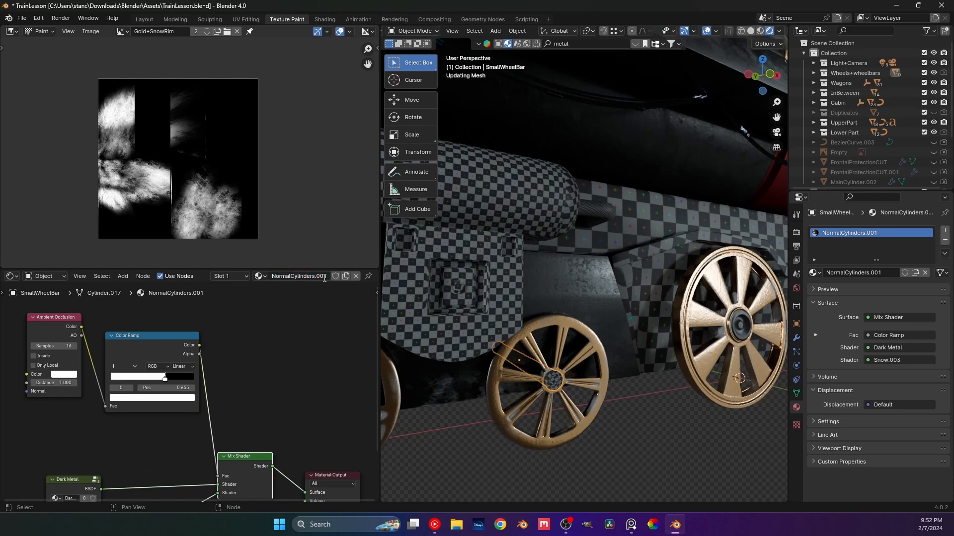
{"action": "left_click", "coordinate": [324, 278]}
{"action": "left_click_drag", "start_coordinate": [326, 279], "coordinate": [314, 281]}
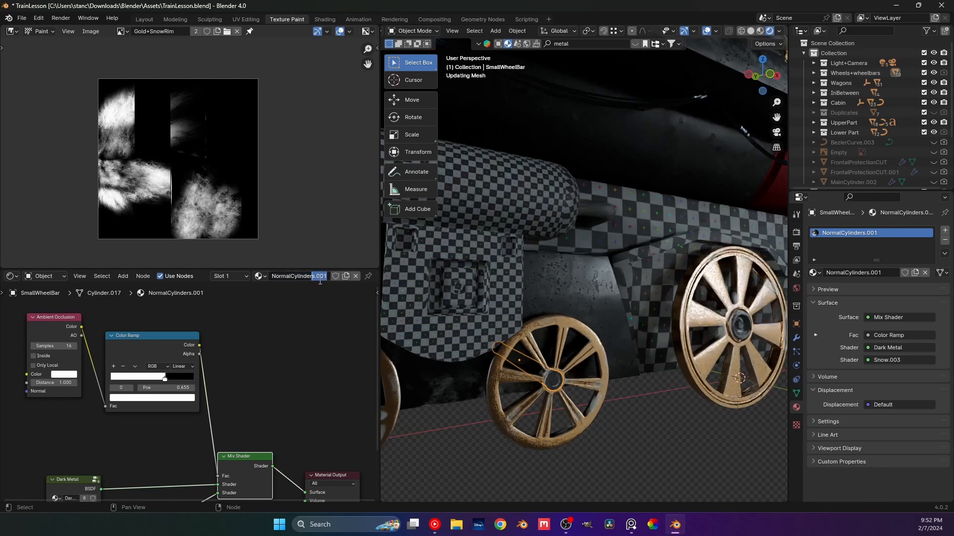
{"action": "key", "text": "BackSpace"}
{"action": "type", "text": "s2"}
{"action": "key", "text": "Return"}
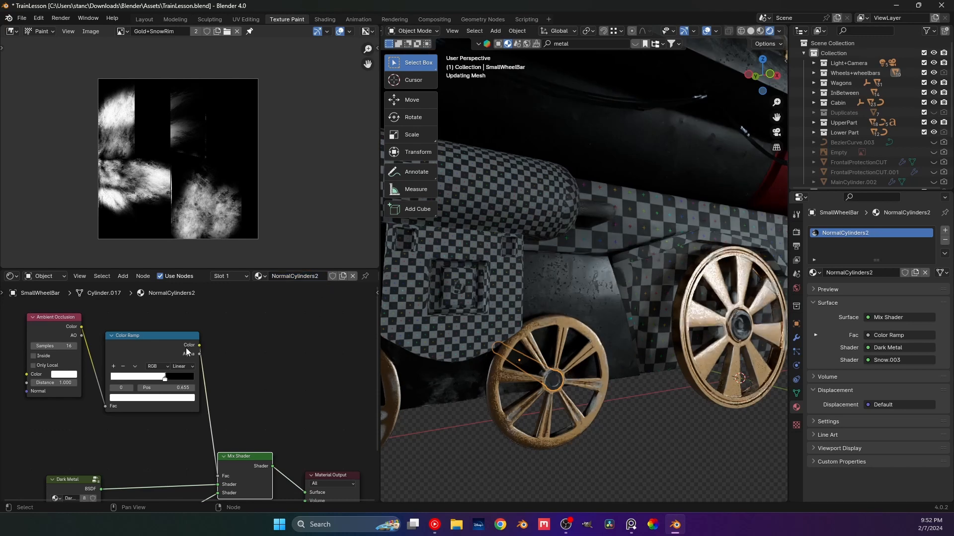
Preview the Color Ramp on the small wheel's hub, and undo the preview and the single-user material copy.
{"action": "middle_click_drag", "start_coordinate": [510, 348], "coordinate": [535, 359]}
{"action": "scroll", "coordinate": [527, 356], "scroll_direction": "up", "scroll_amount": 4}
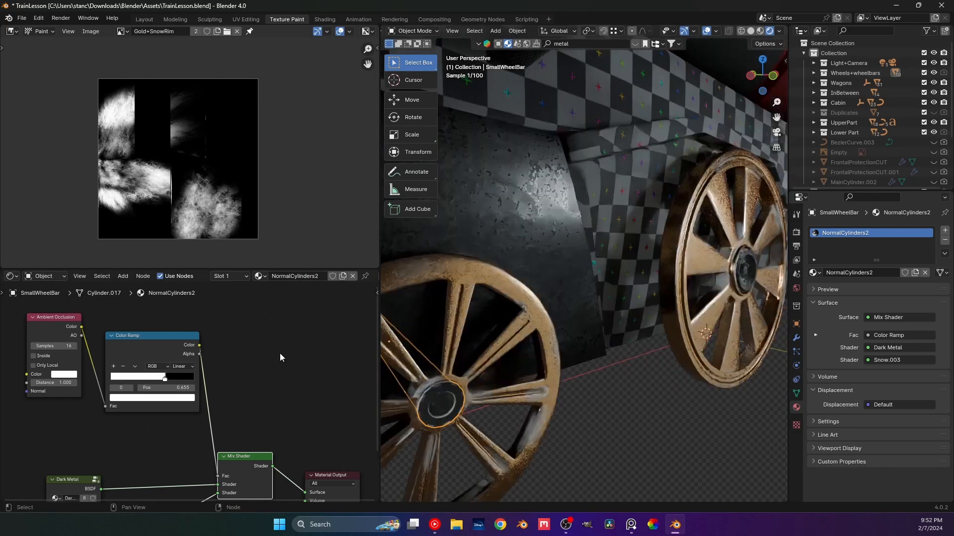
{"action": "left_click", "coordinate": [168, 344], "text": "ctrl+shift"}
{"action": "middle_click_drag", "start_coordinate": [412, 386], "coordinate": [432, 369], "text": "shift"}
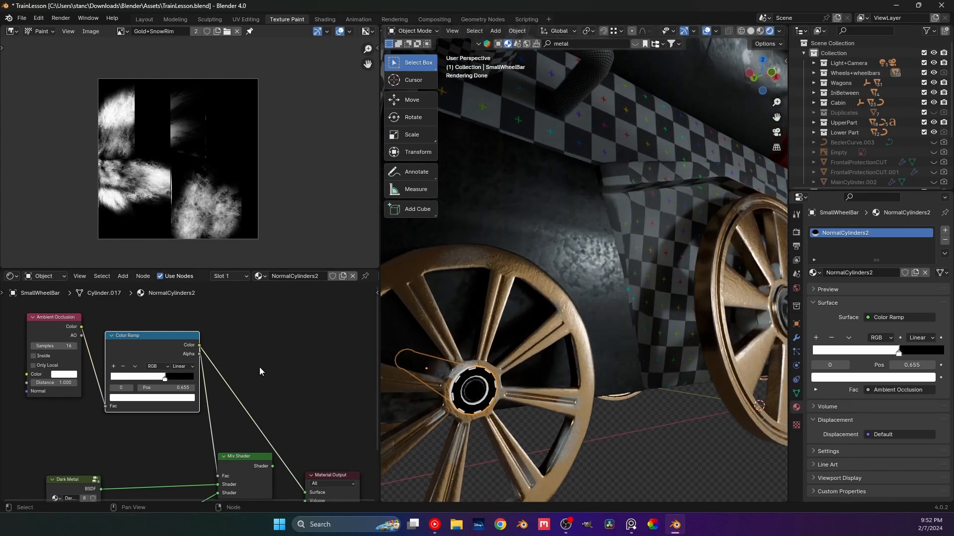
{"action": "left_click", "coordinate": [262, 343]}
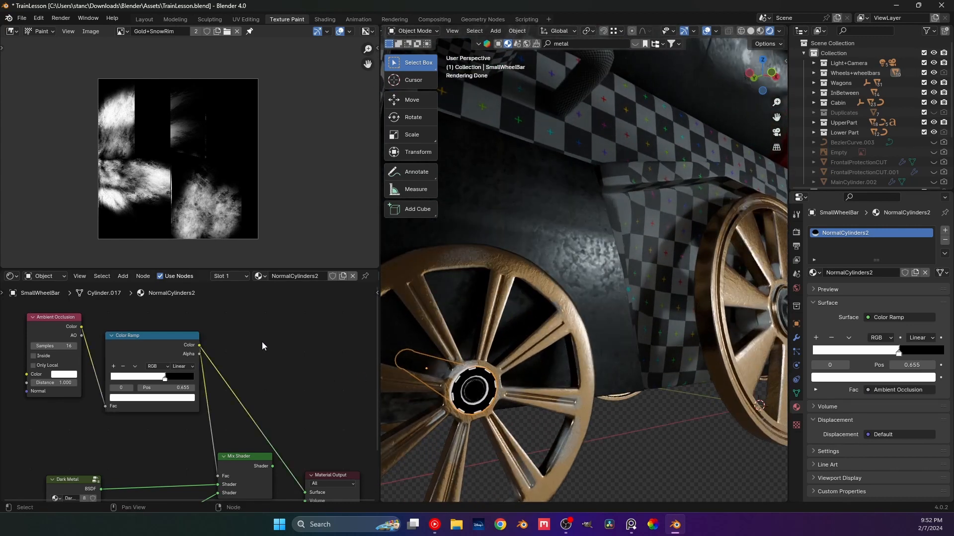
{"action": "key", "text": "ctrl+z"}
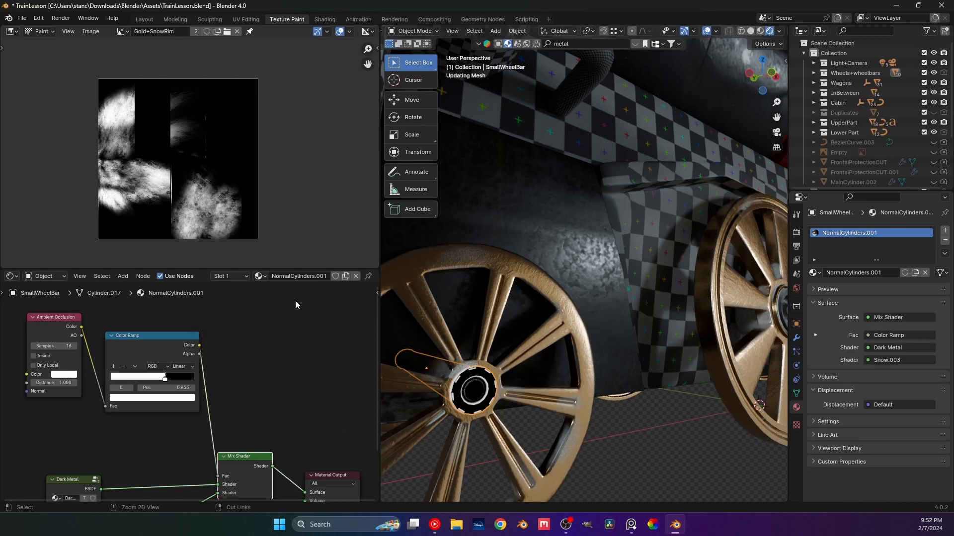
{"action": "key", "text": "ctrl+z"}
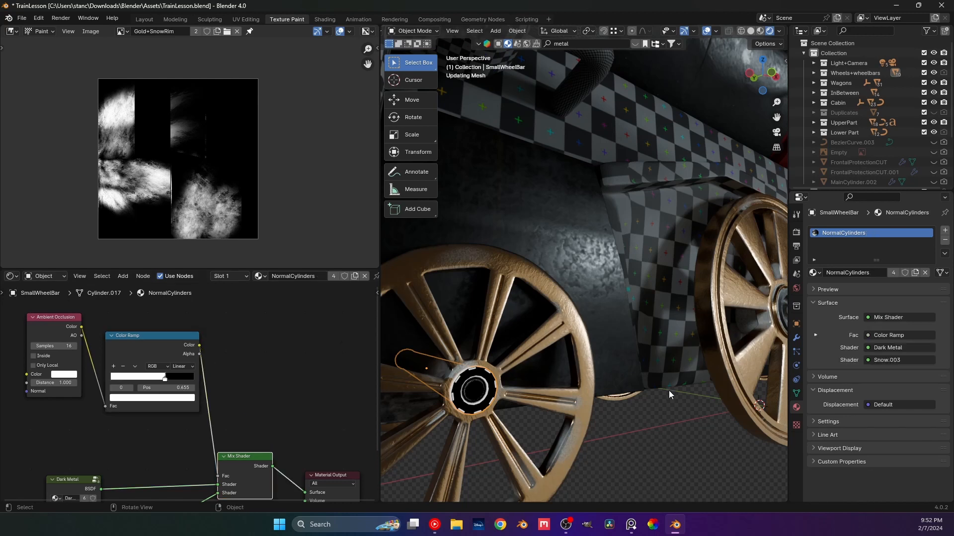
Save the train file with the SmallWheelBar on the shared NormalCylinders material.
{"action": "scroll", "coordinate": [264, 413], "scroll_direction": "down", "scroll_amount": 2}
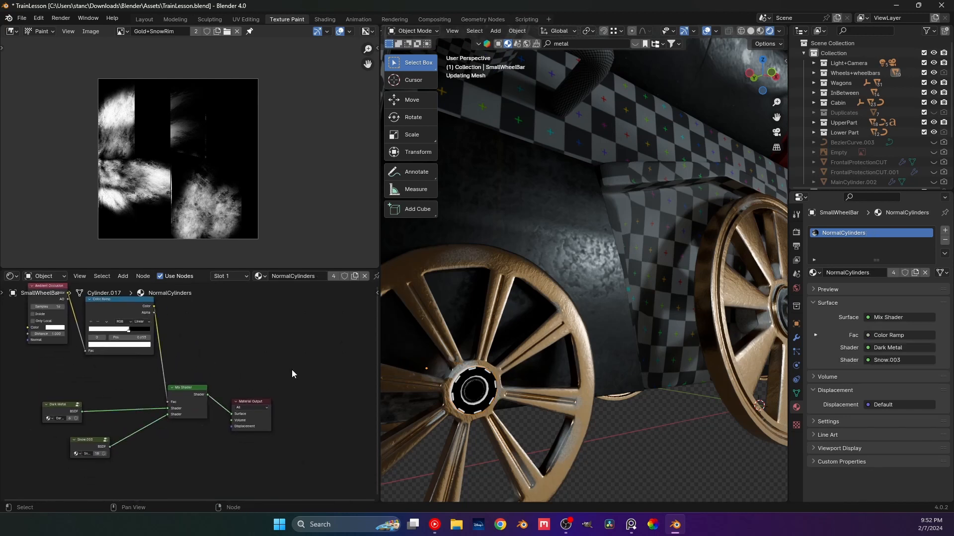
{"action": "key", "text": "ctrl+s"}
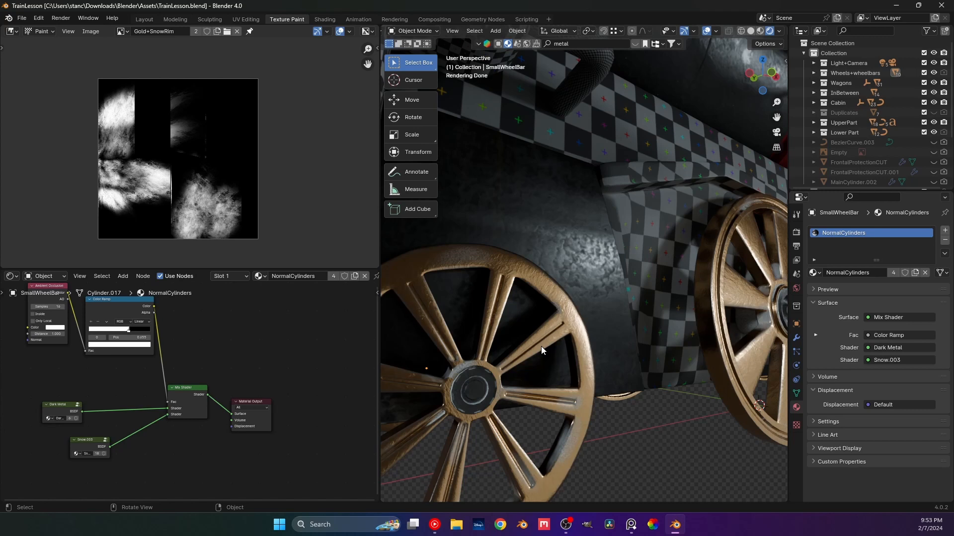
{"action": "key", "text": "ctrl+s"}
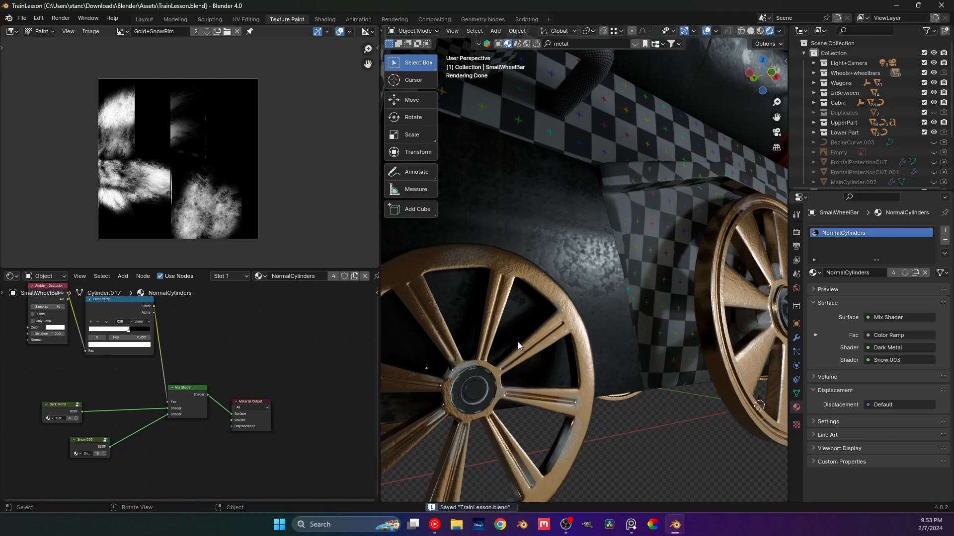
Examine the locomotive's lower parts and check which still use the UV TEST material, including the reservoir, bottom support and cabin support.
{"action": "middle_click_drag", "start_coordinate": [518, 342], "coordinate": [597, 310]}
{"action": "scroll", "coordinate": [534, 294], "scroll_direction": "up", "scroll_amount": 5}
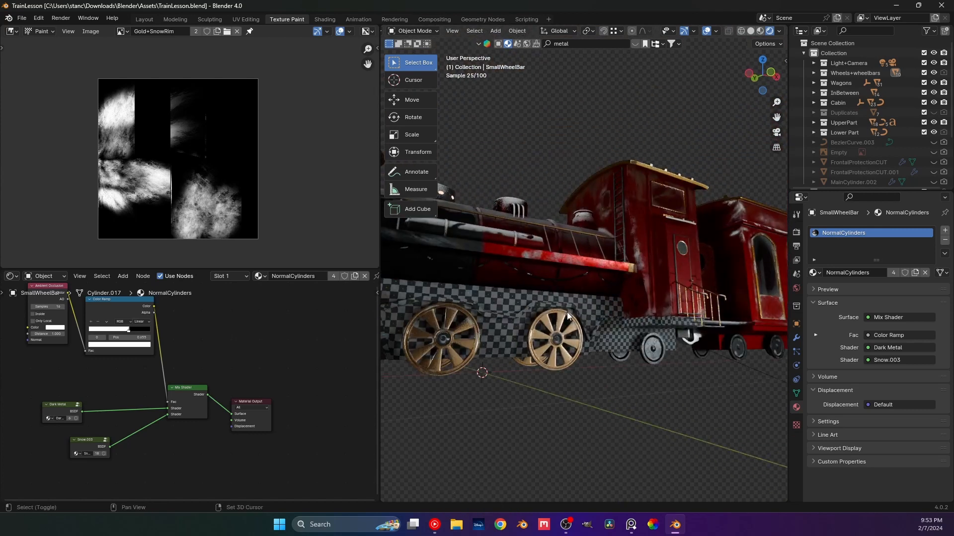
{"action": "middle_click_drag", "start_coordinate": [487, 303], "coordinate": [629, 307]}
{"action": "scroll", "coordinate": [559, 304], "scroll_direction": "down", "scroll_amount": 6}
{"action": "scroll", "coordinate": [557, 307], "scroll_direction": "up", "scroll_amount": 4}
{"action": "left_click", "coordinate": [505, 246]}
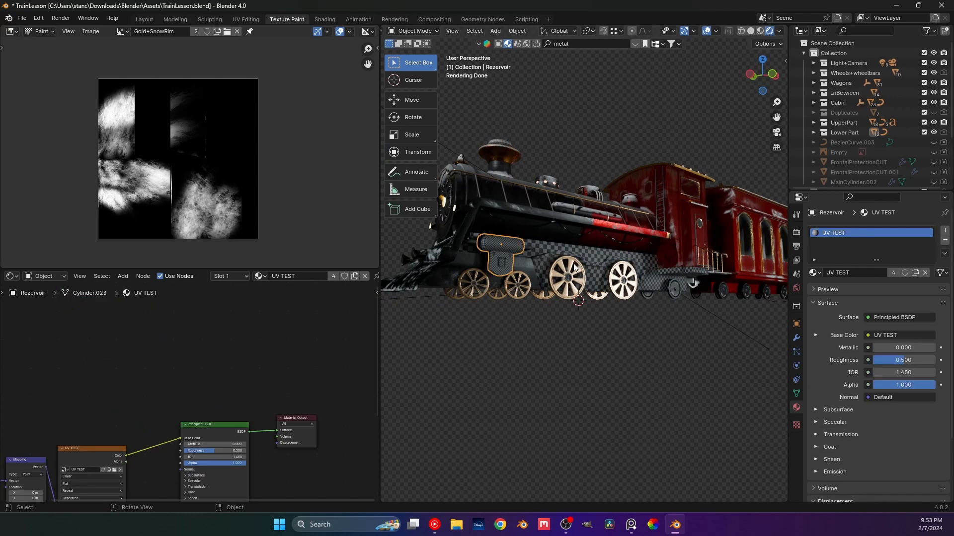
{"action": "middle_click_drag", "start_coordinate": [506, 247], "coordinate": [547, 258]}
{"action": "middle_click_drag", "start_coordinate": [687, 261], "coordinate": [610, 274], "text": "shift"}
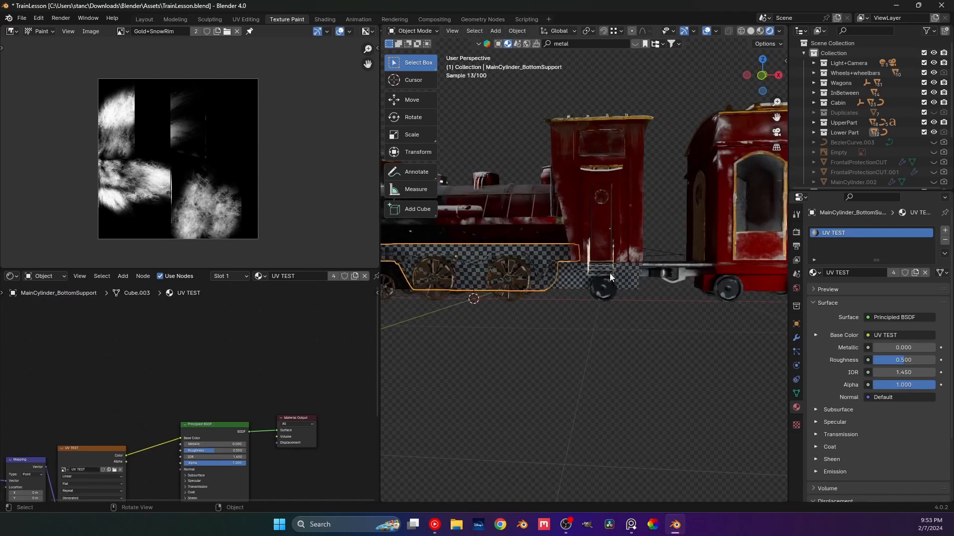
{"action": "left_click", "coordinate": [634, 276]}
{"action": "middle_click_drag", "start_coordinate": [527, 299], "coordinate": [666, 314], "text": "shift"}
{"action": "scroll", "coordinate": [604, 295], "scroll_direction": "up", "scroll_amount": 5}
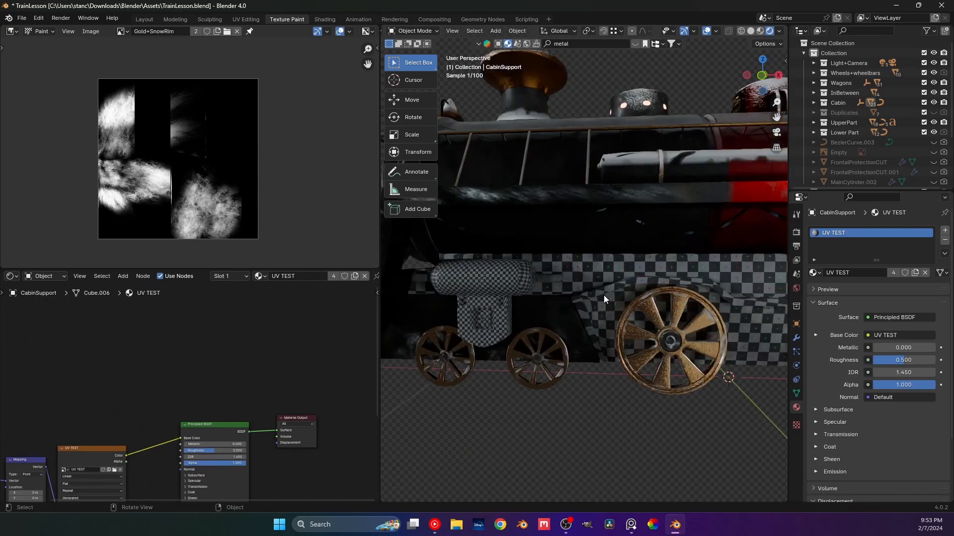
Assign the GoldMaterial material to the RezervoirHolder pipe in place of UV TEST, and save the file.
{"action": "left_click", "coordinate": [555, 282]}
{"action": "middle_click_drag", "start_coordinate": [554, 283], "coordinate": [516, 306]}
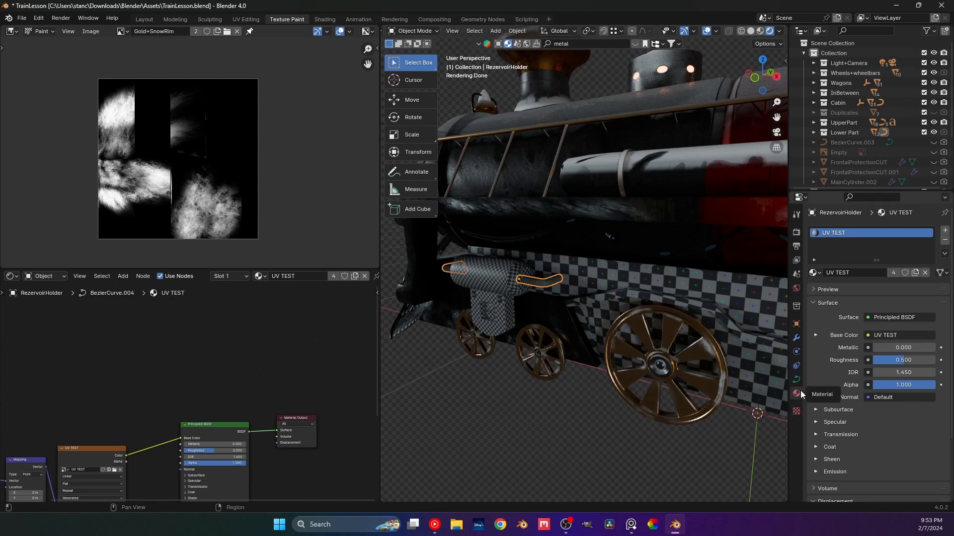
{"action": "left_click", "coordinate": [815, 273]}
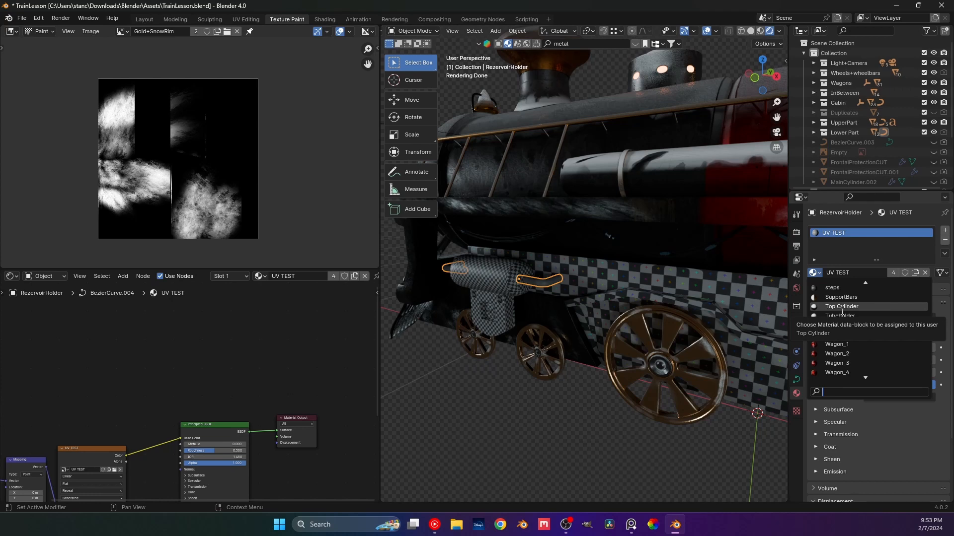
{"action": "scroll", "coordinate": [841, 309], "scroll_direction": "up", "scroll_amount": 10}
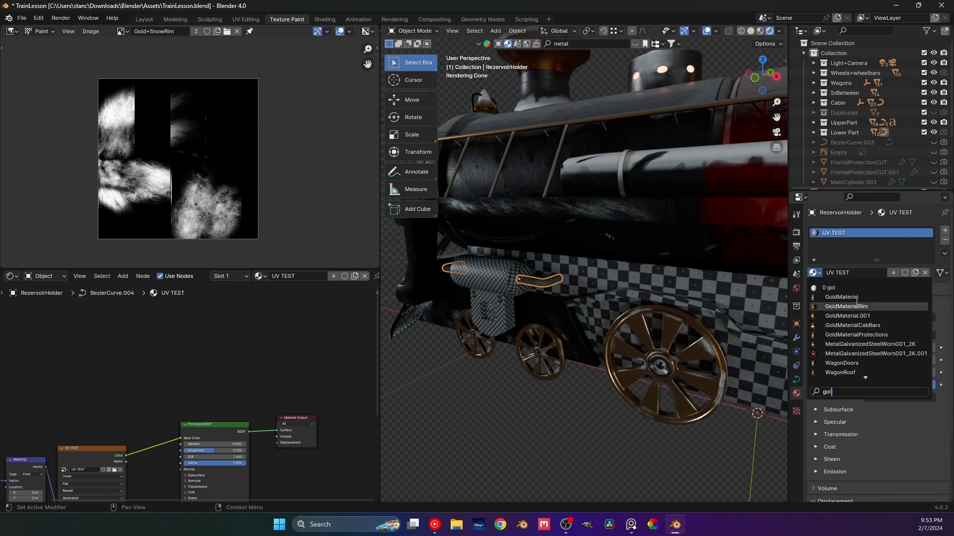
{"action": "left_click", "coordinate": [841, 305]}
{"action": "left_click", "coordinate": [485, 361]}
{"action": "middle_click_drag", "start_coordinate": [485, 362], "coordinate": [525, 320]}
{"action": "key", "text": "ctrl+s"}
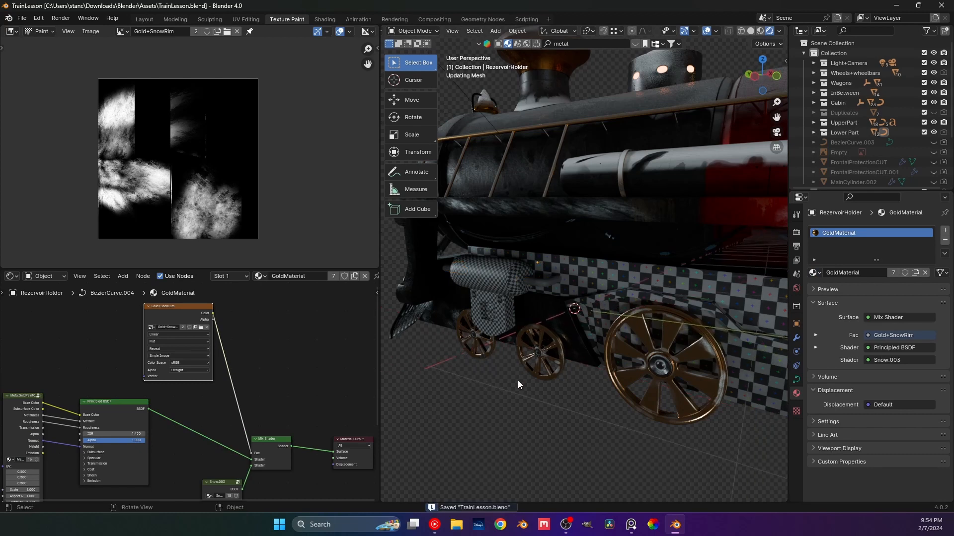
Try GoldMaterial.001 on the RezervoirHolder pipe, compare its snow up close, and switch back to GoldMaterial.
{"action": "middle_click_drag", "start_coordinate": [520, 380], "coordinate": [565, 351]}
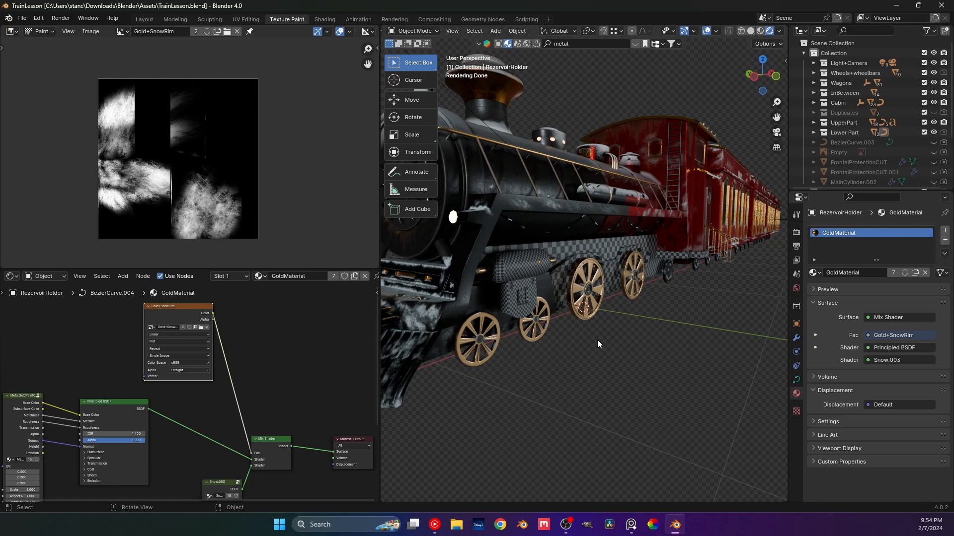
{"action": "scroll", "coordinate": [549, 304], "scroll_direction": "up", "scroll_amount": 5}
{"action": "middle_click_drag", "start_coordinate": [555, 300], "coordinate": [535, 314]}
{"action": "scroll", "coordinate": [535, 315], "scroll_direction": "up", "scroll_amount": 4}
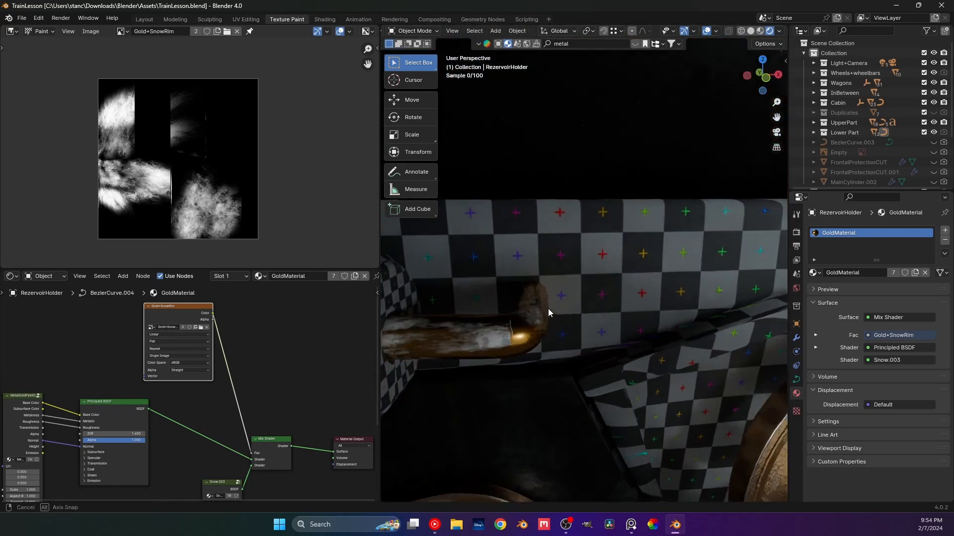
{"action": "left_click", "coordinate": [813, 272]}
{"action": "left_click", "coordinate": [876, 344]}
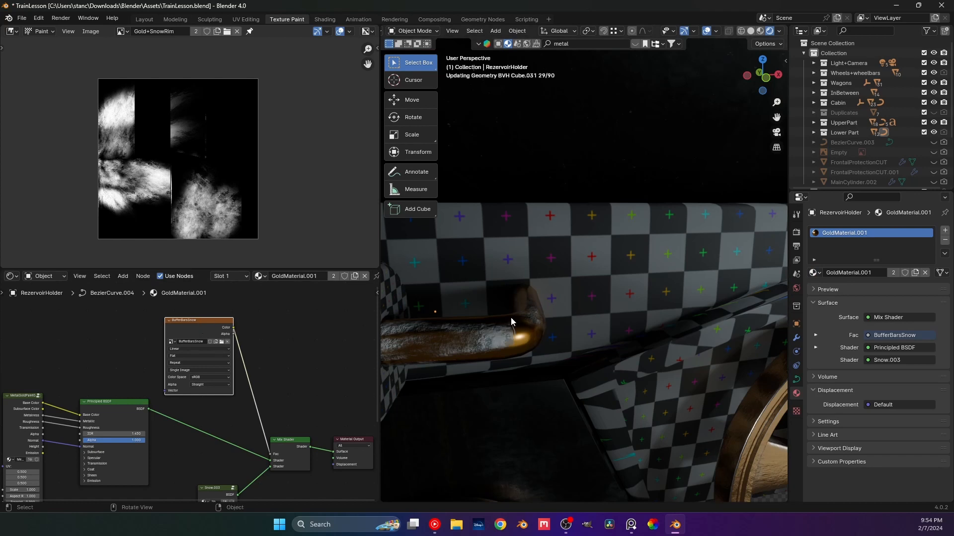
{"action": "scroll", "coordinate": [511, 317], "scroll_direction": "down", "scroll_amount": 2}
{"action": "middle_click_drag", "start_coordinate": [609, 310], "coordinate": [564, 256]}
{"action": "left_click", "coordinate": [813, 274]}
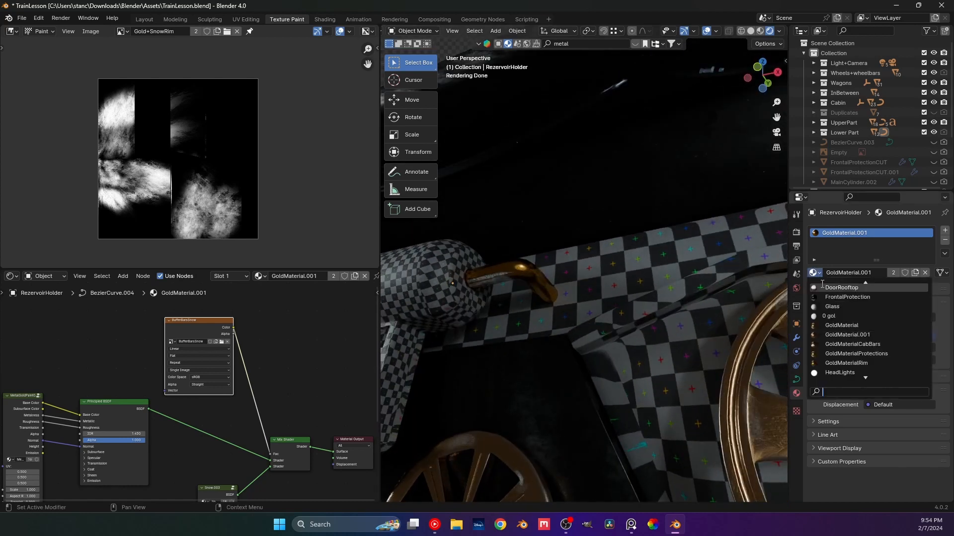
{"action": "left_click", "coordinate": [836, 325]}
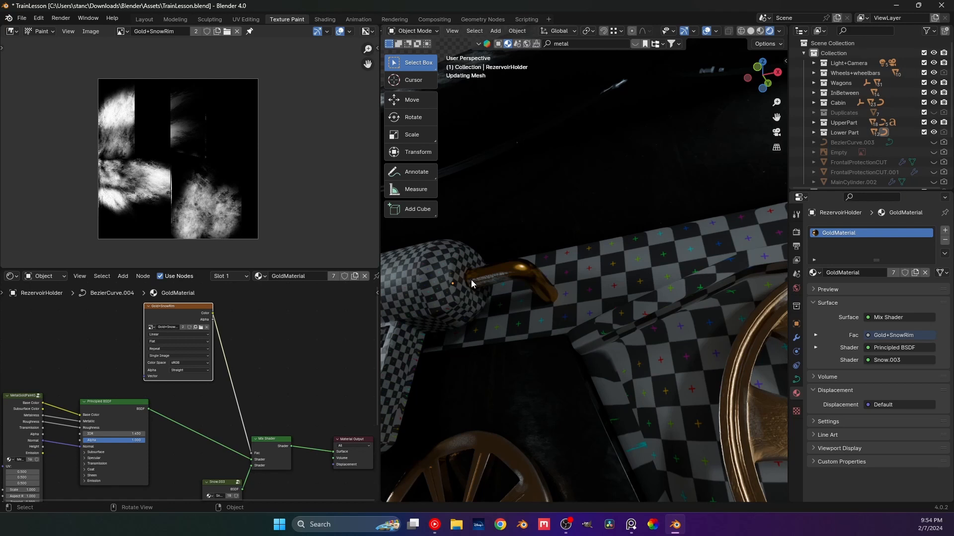
Examine the gold and snow on the RezervoirHolder pipe up close from several sides.
{"action": "middle_click_drag", "start_coordinate": [471, 284], "coordinate": [520, 368]}
{"action": "scroll", "coordinate": [510, 310], "scroll_direction": "down", "scroll_amount": 3}
{"action": "scroll", "coordinate": [491, 323], "scroll_direction": "up", "scroll_amount": 4}
{"action": "scroll", "coordinate": [478, 316], "scroll_direction": "down", "scroll_amount": 4}
{"action": "scroll", "coordinate": [533, 314], "scroll_direction": "down", "scroll_amount": 2}
{"action": "scroll", "coordinate": [561, 318], "scroll_direction": "up", "scroll_amount": 4}
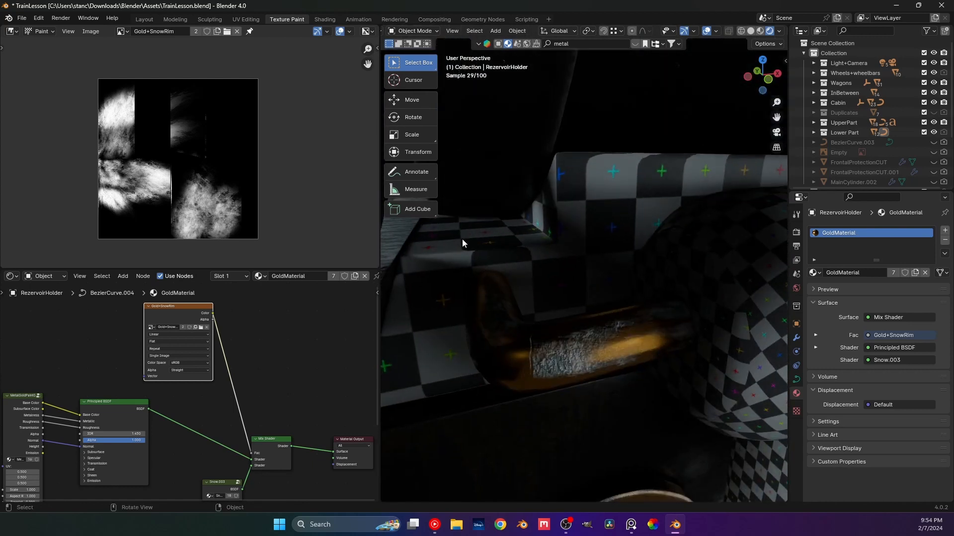
{"action": "scroll", "coordinate": [657, 328], "scroll_direction": "down", "scroll_amount": 5}
Check the whole train through the scene camera and save the file.
{"action": "key", "text": "KP_0"}
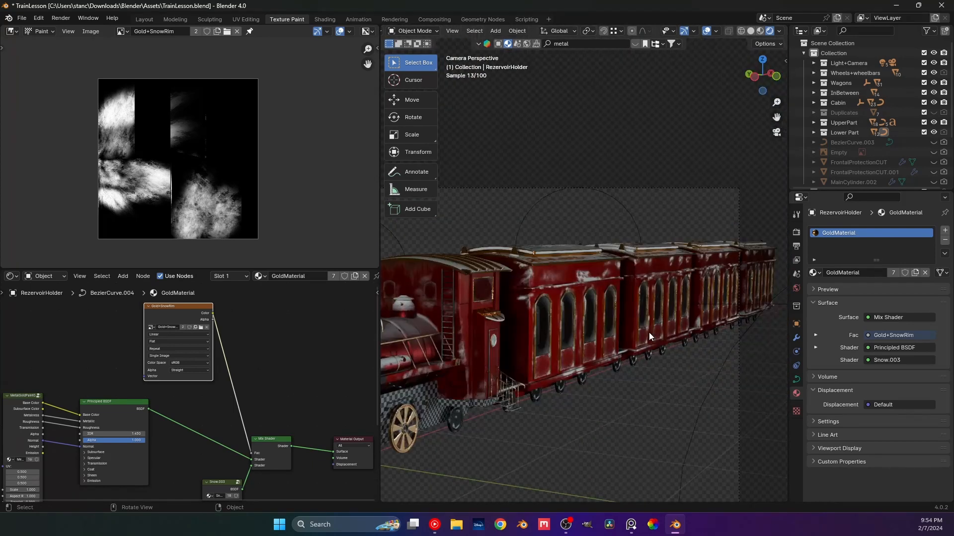
{"action": "middle_click_drag", "start_coordinate": [648, 333], "coordinate": [561, 304]}
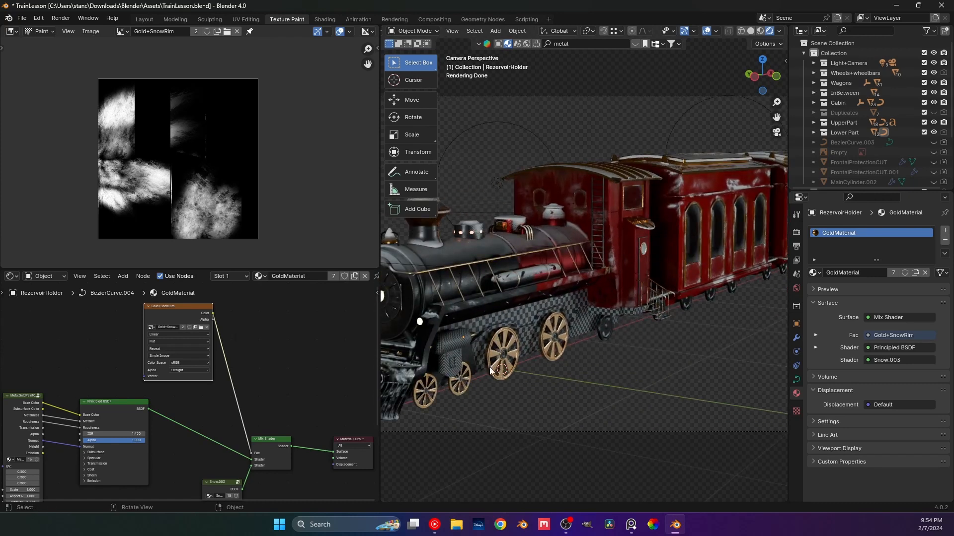
{"action": "scroll", "coordinate": [549, 403], "scroll_direction": "down", "scroll_amount": 3}
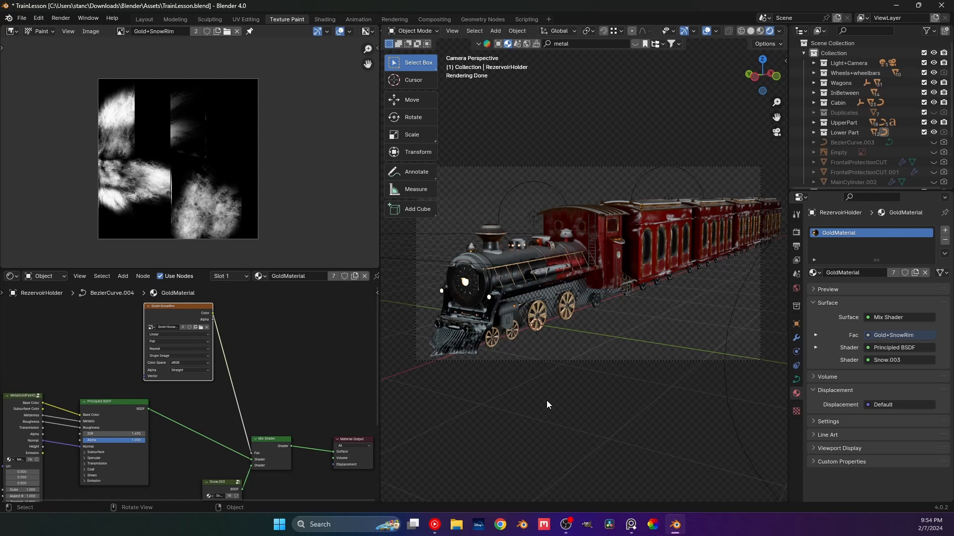
{"action": "key", "text": "ctrl+s"}
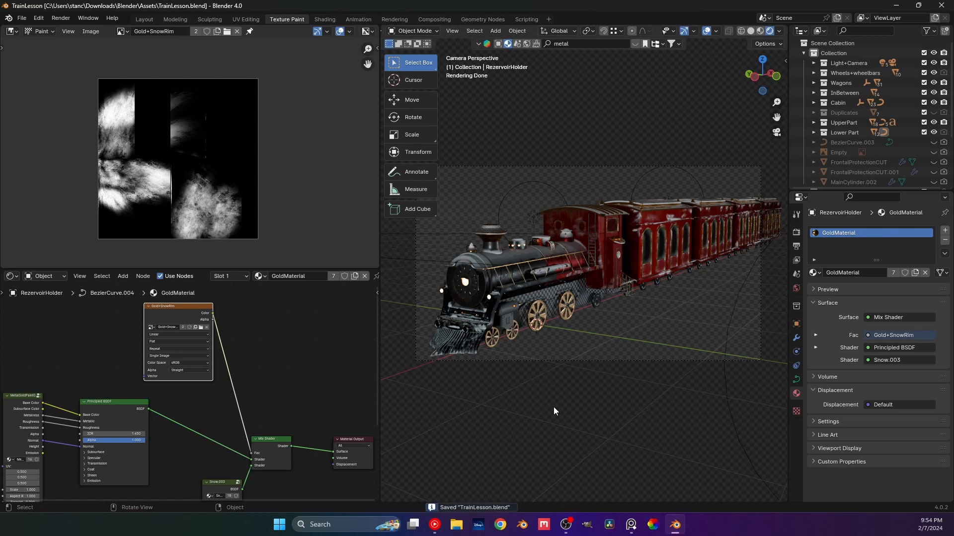
Inspect the locomotive's lower parts, including CabinSupport and Rim, to compare the materials they use.
{"action": "middle_click_drag", "start_coordinate": [555, 412], "coordinate": [594, 333]}
{"action": "scroll", "coordinate": [506, 329], "scroll_direction": "up", "scroll_amount": 8}
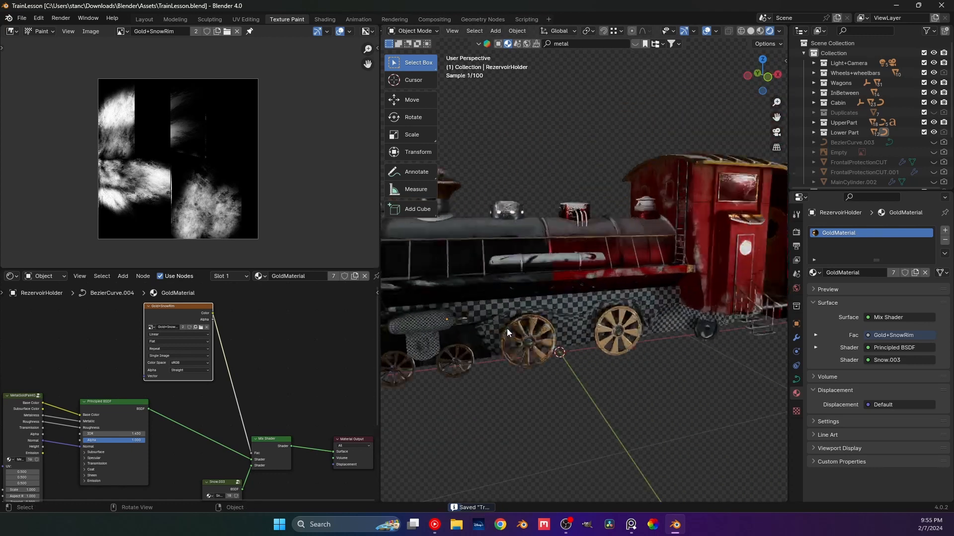
{"action": "left_click", "coordinate": [474, 305]}
{"action": "middle_click_drag", "start_coordinate": [475, 305], "coordinate": [517, 314]}
{"action": "left_click", "coordinate": [610, 315]}
{"action": "middle_click_drag", "start_coordinate": [611, 316], "coordinate": [577, 312]}
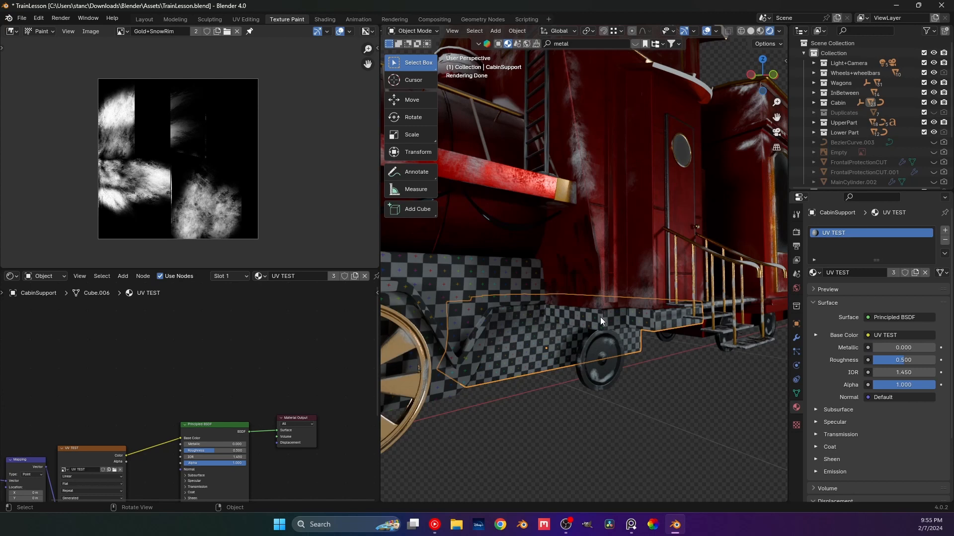
{"action": "scroll", "coordinate": [520, 311], "scroll_direction": "down", "scroll_amount": 5}
{"action": "middle_click_drag", "start_coordinate": [520, 310], "coordinate": [436, 275]}
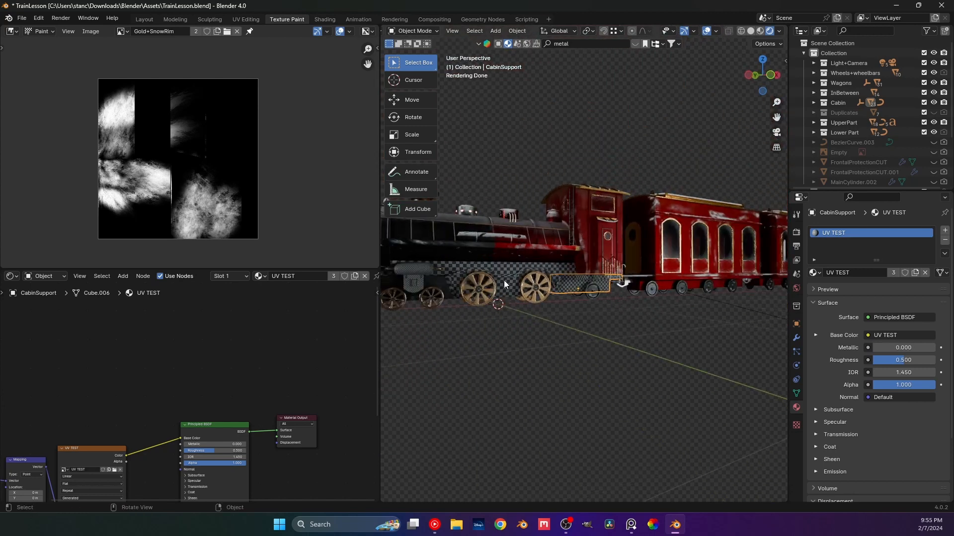
{"action": "middle_click_drag", "start_coordinate": [503, 280], "coordinate": [474, 273]}
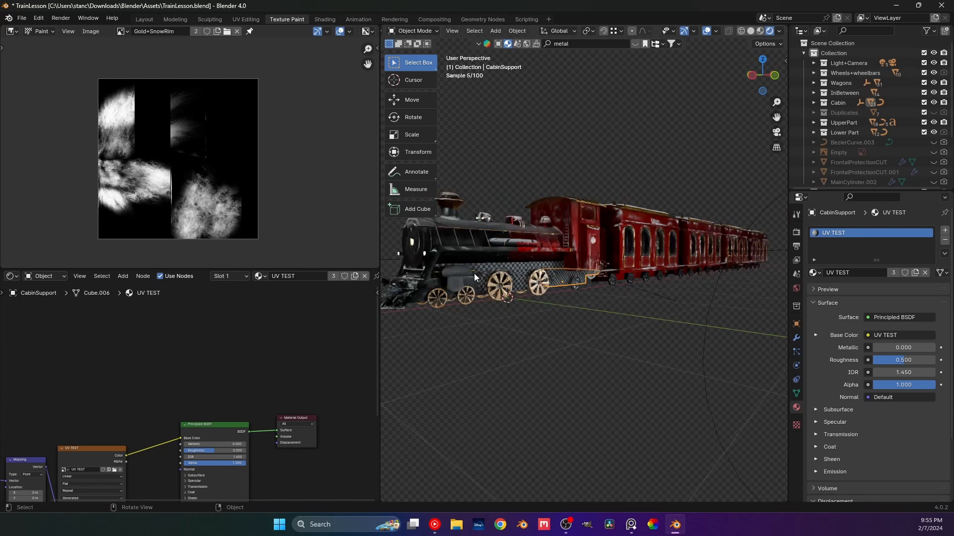
{"action": "left_click", "coordinate": [436, 282]}
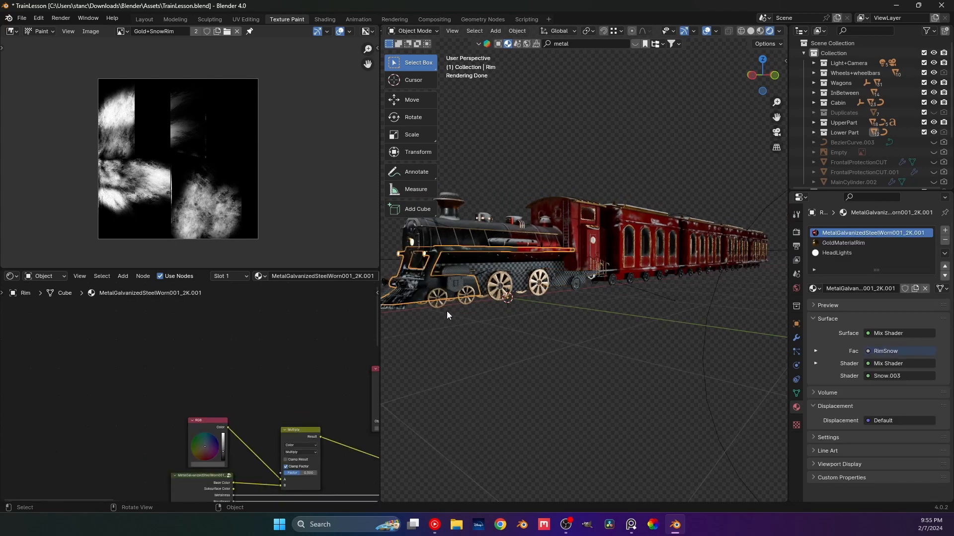
Assign the MetalGalvanizedSteelWorn001_2K material to MainCylinder_BottomSupport in place of UV TEST, and save the file.
{"action": "left_click", "coordinate": [523, 272]}
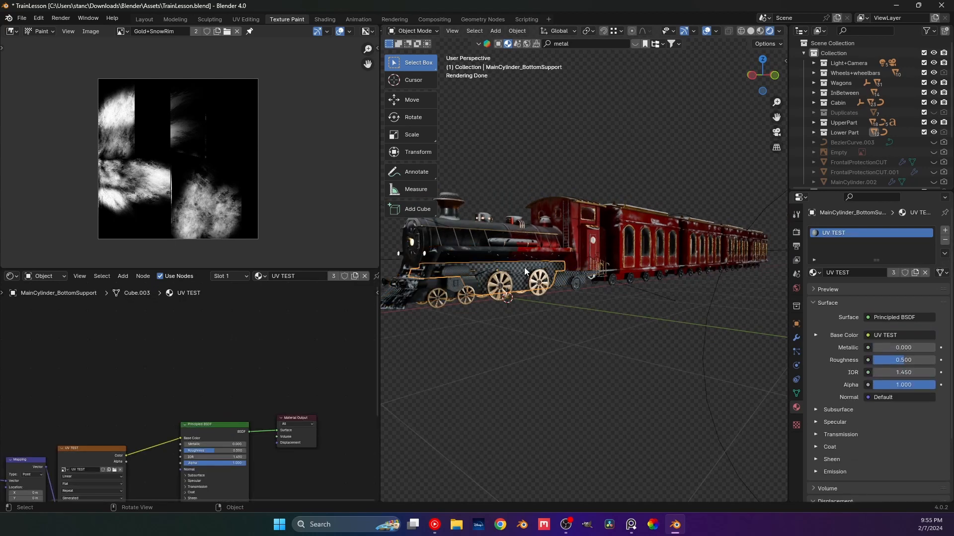
{"action": "middle_click_drag", "start_coordinate": [523, 274], "coordinate": [605, 277]}
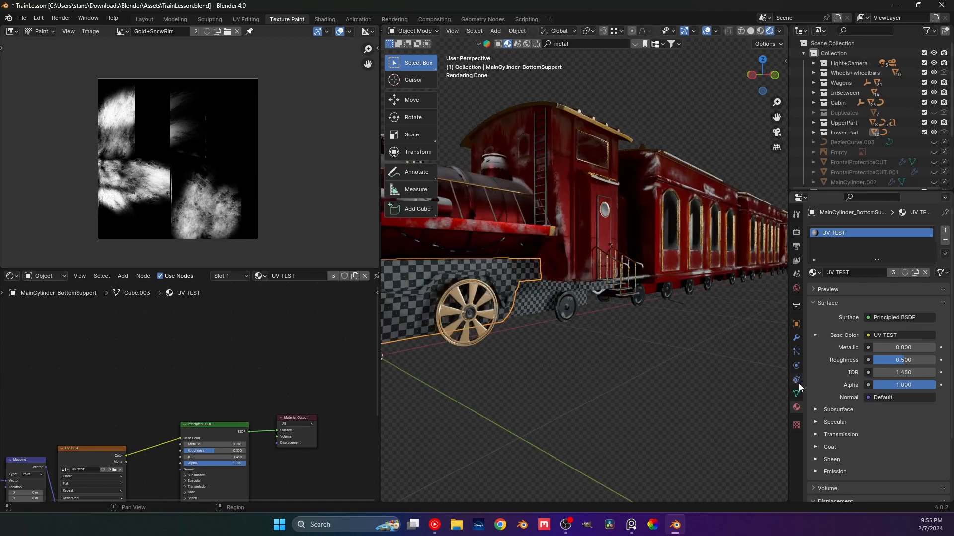
{"action": "left_click", "coordinate": [815, 273]}
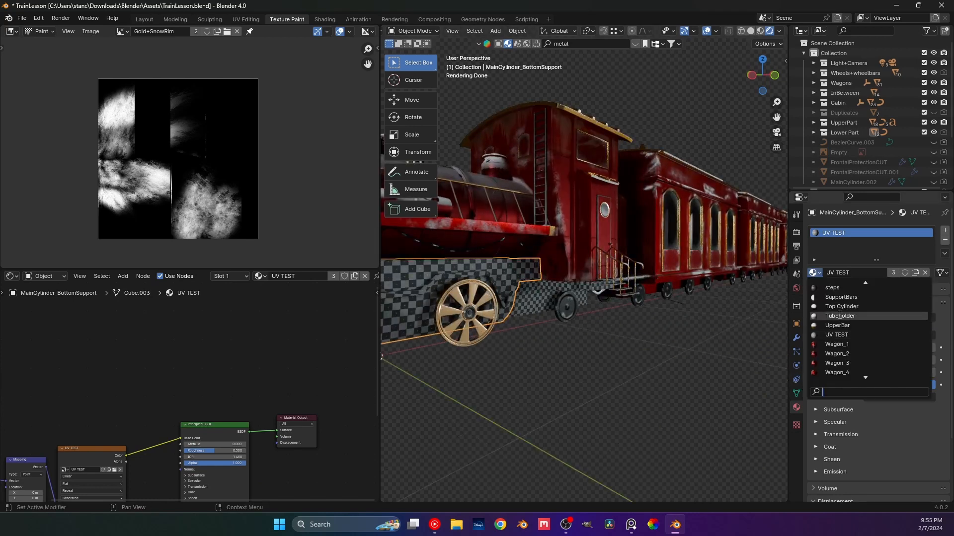
{"action": "type", "text": "meta"}
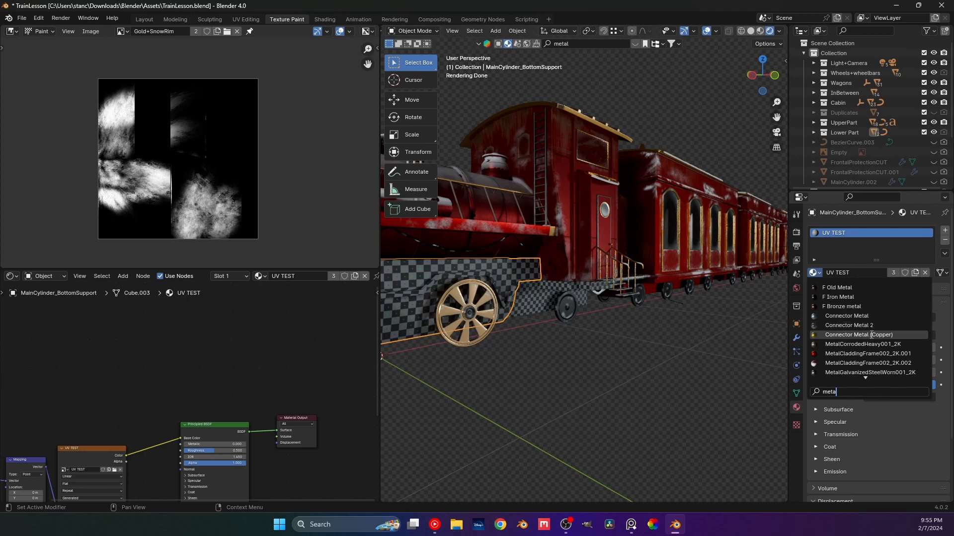
{"action": "scroll", "coordinate": [871, 335], "scroll_direction": "down", "scroll_amount": 3}
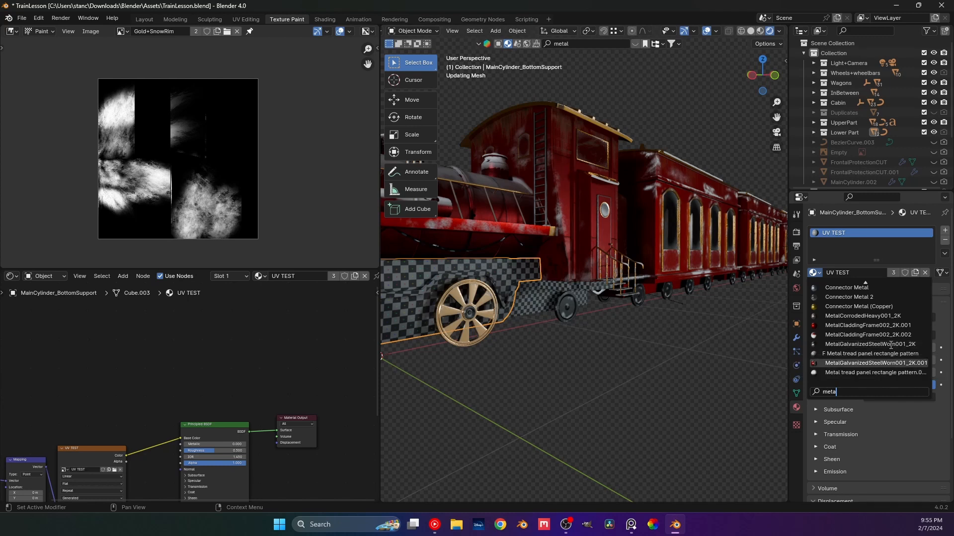
{"action": "left_click", "coordinate": [884, 344]}
{"action": "left_click", "coordinate": [590, 362]}
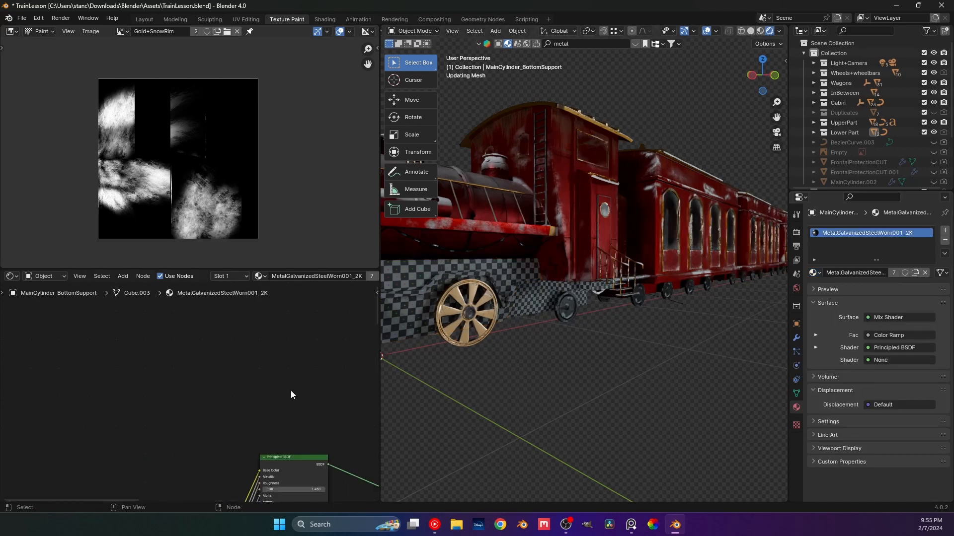
{"action": "middle_click_drag", "start_coordinate": [485, 368], "coordinate": [563, 350], "text": "shift"}
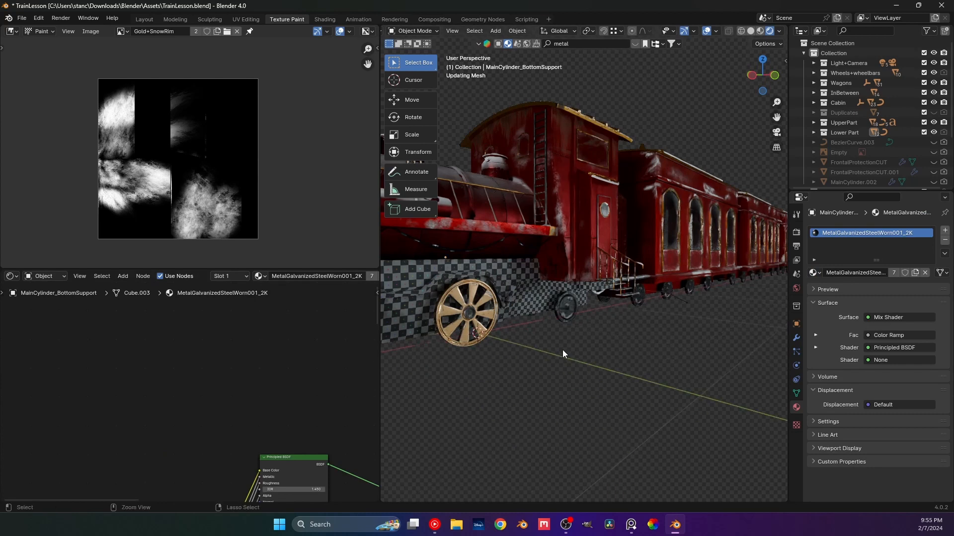
{"action": "key", "text": "ctrl+s"}
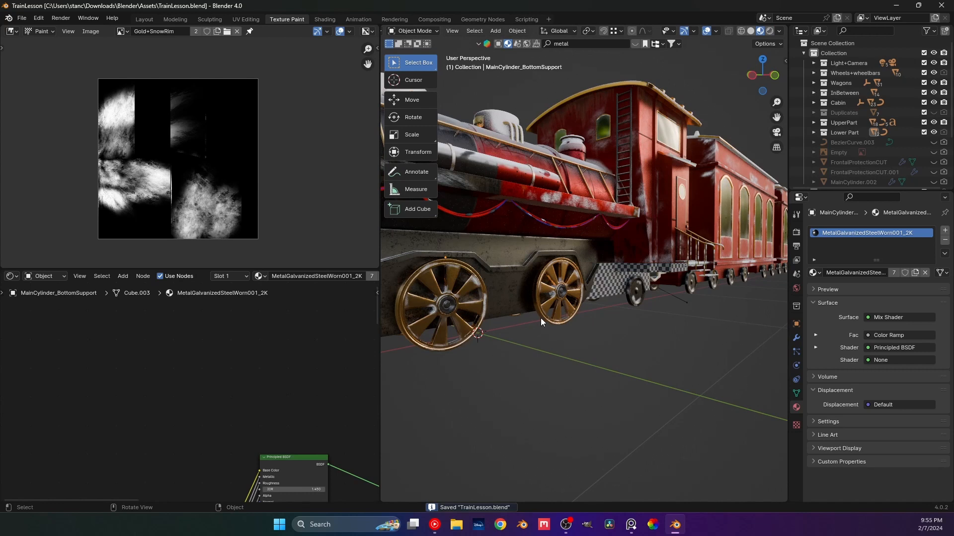
Set Color Brightness Adj. to 0 in the bottom support's galvanized steel node group.
{"action": "scroll", "coordinate": [230, 457], "scroll_direction": "down", "scroll_amount": 3}
{"action": "middle_click_drag", "start_coordinate": [230, 457], "coordinate": [235, 328]}
{"action": "scroll", "coordinate": [208, 478], "scroll_direction": "up", "scroll_amount": 5}
{"action": "middle_click_drag", "start_coordinate": [216, 482], "coordinate": [172, 397]}
{"action": "scroll", "coordinate": [172, 396], "scroll_direction": "up", "scroll_amount": 3}
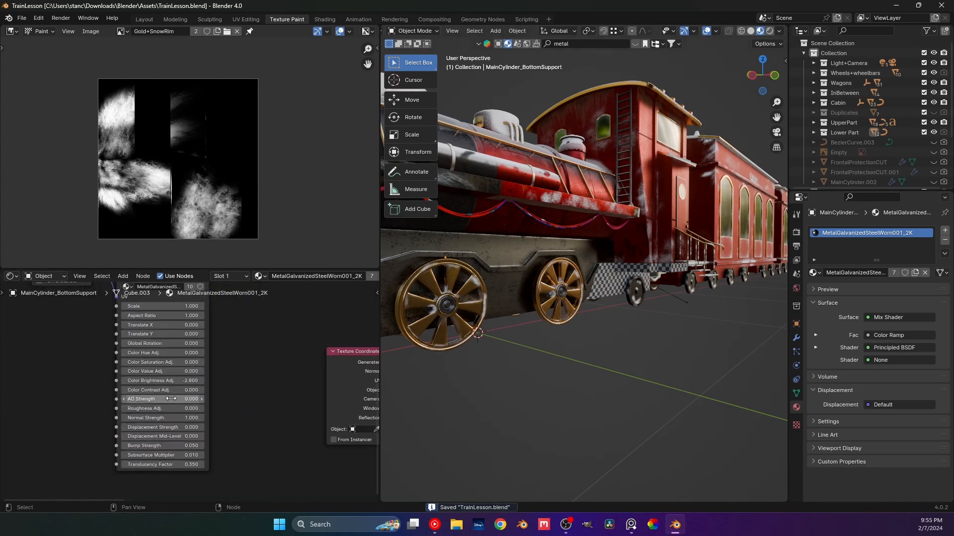
{"action": "middle_click_drag", "start_coordinate": [496, 287], "coordinate": [576, 270], "text": "shift"}
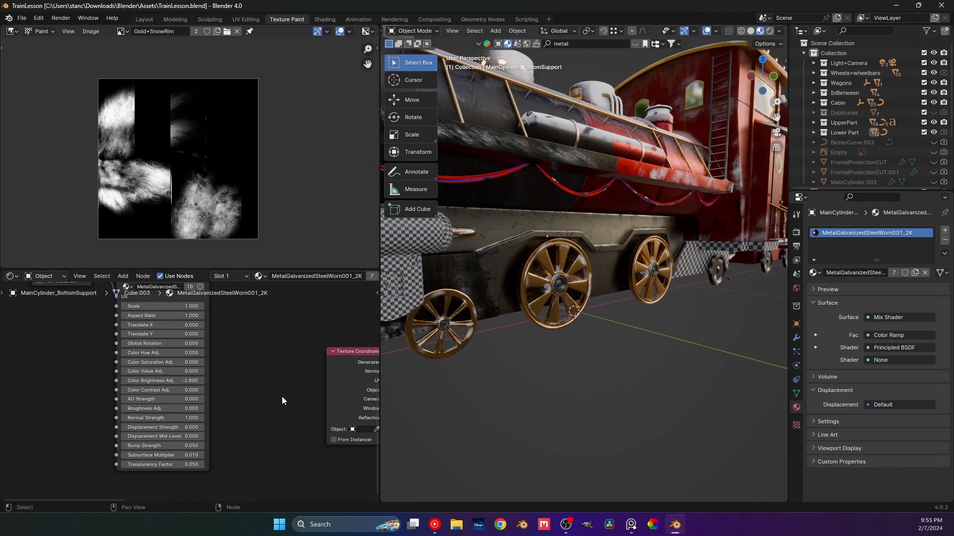
{"action": "left_click", "coordinate": [179, 381]}
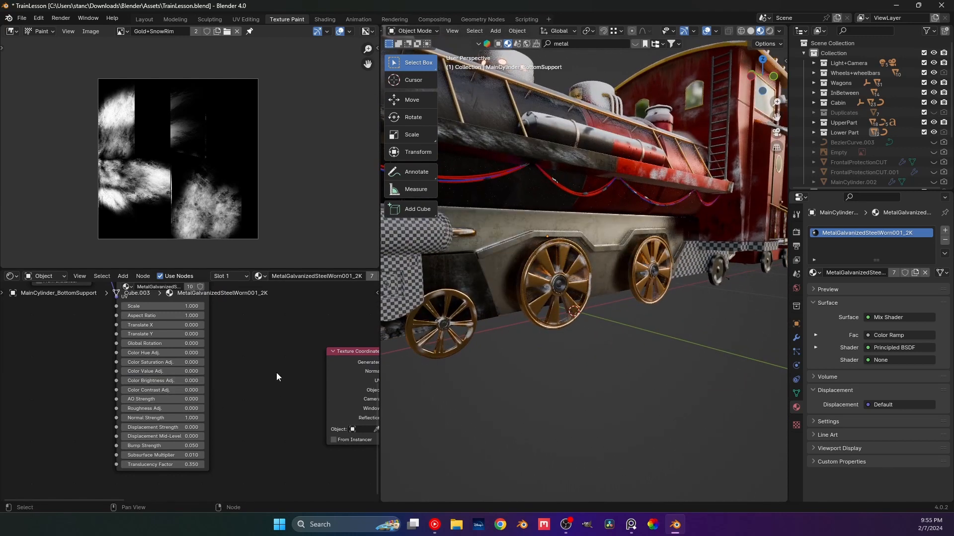
Insert a Mix Color node between the galvanized steel group's Base Color output and the Principled BSDF.
{"action": "scroll", "coordinate": [210, 379], "scroll_direction": "down", "scroll_amount": 2}
{"action": "middle_click_drag", "start_coordinate": [246, 307], "coordinate": [144, 465]}
{"action": "middle_click_drag", "start_coordinate": [225, 354], "coordinate": [229, 391]}
{"action": "left_click_drag", "start_coordinate": [207, 340], "coordinate": [335, 383]}
{"action": "left_click", "coordinate": [168, 369]}
{"action": "key", "text": "shift+a"}
{"action": "left_click", "coordinate": [162, 361]}
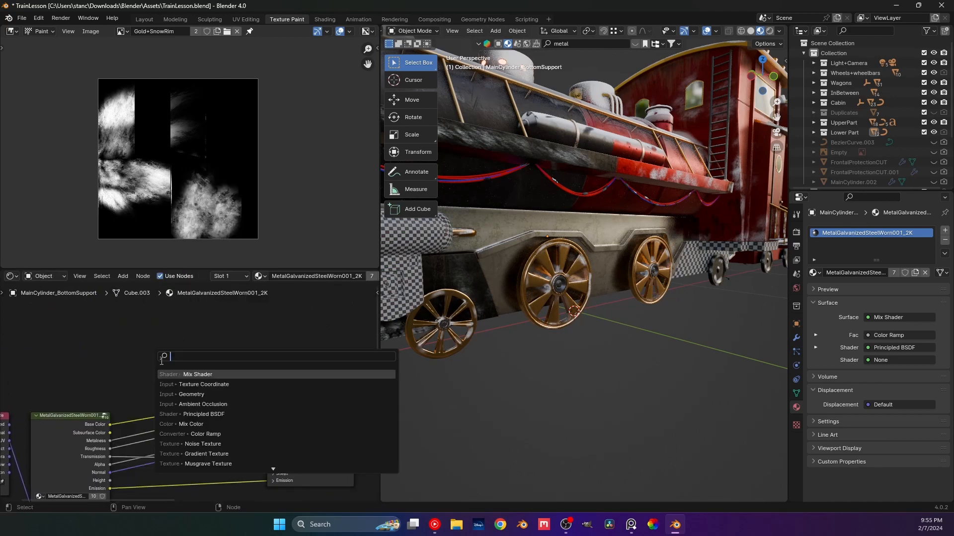
{"action": "left_click", "coordinate": [191, 423]}
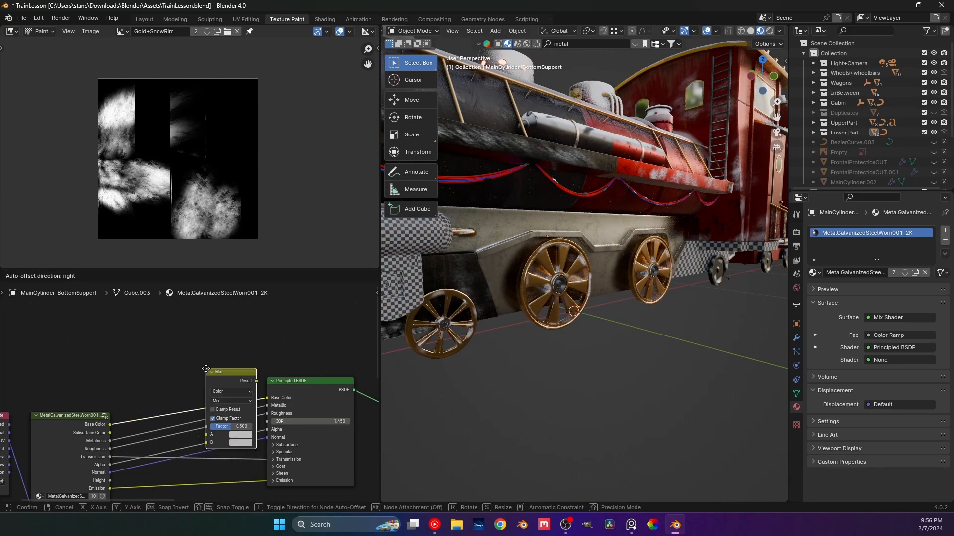
{"action": "left_click", "coordinate": [186, 331]}
Set the mix node's blending mode to Multiply and feed its A input from a new dark RGB node.
{"action": "left_click", "coordinate": [219, 364]}
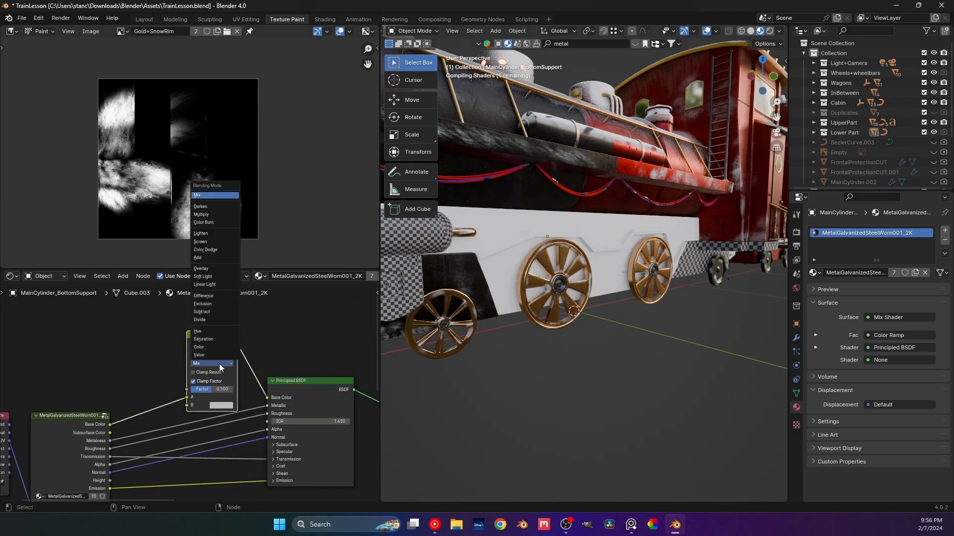
{"action": "left_click", "coordinate": [209, 215]}
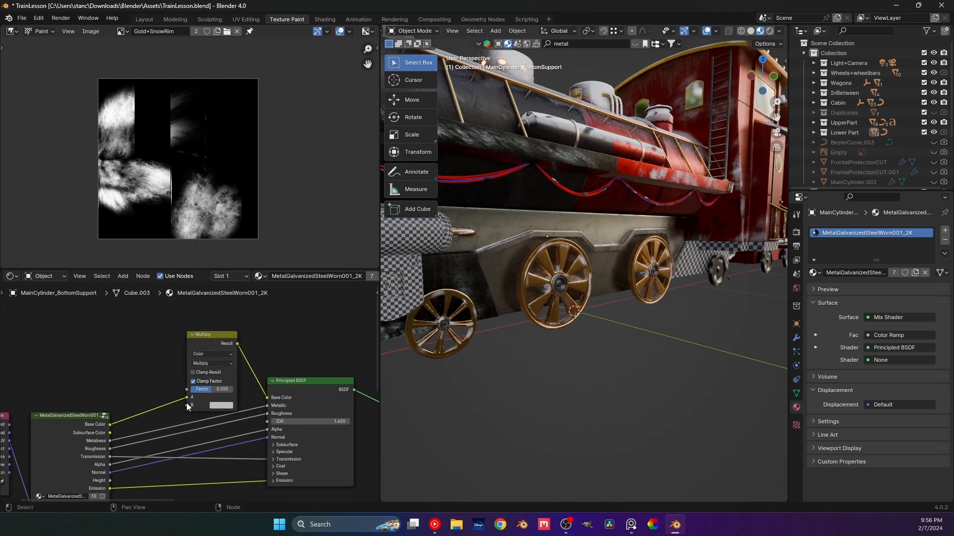
{"action": "left_click_drag", "start_coordinate": [187, 398], "coordinate": [70, 338]}
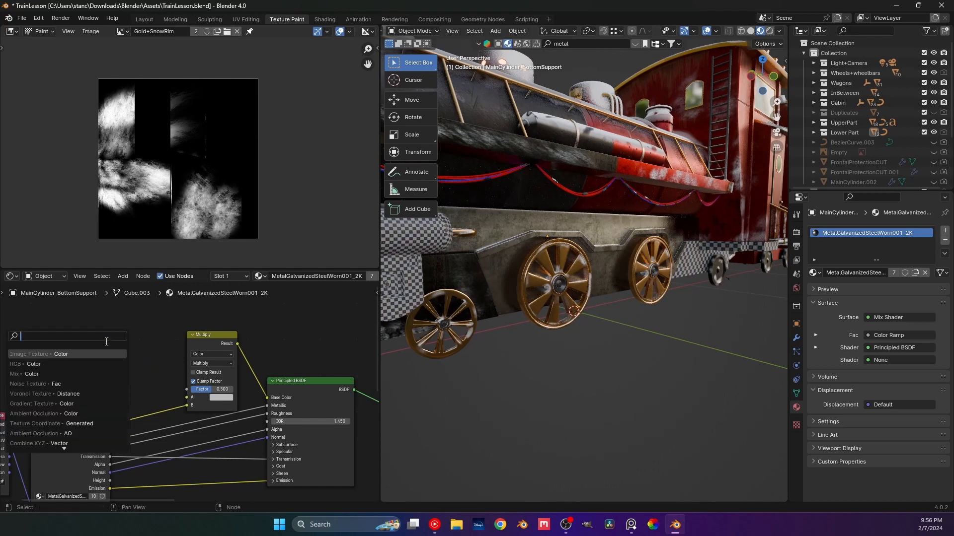
{"action": "left_click", "coordinate": [58, 364]}
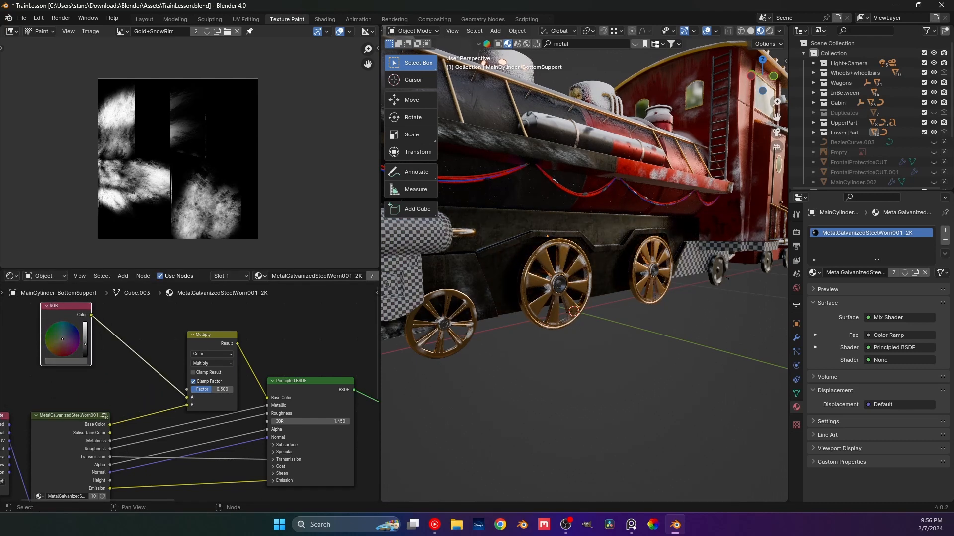
Look over the train with the darkened bottom support and save the file.
{"action": "left_click", "coordinate": [442, 340]}
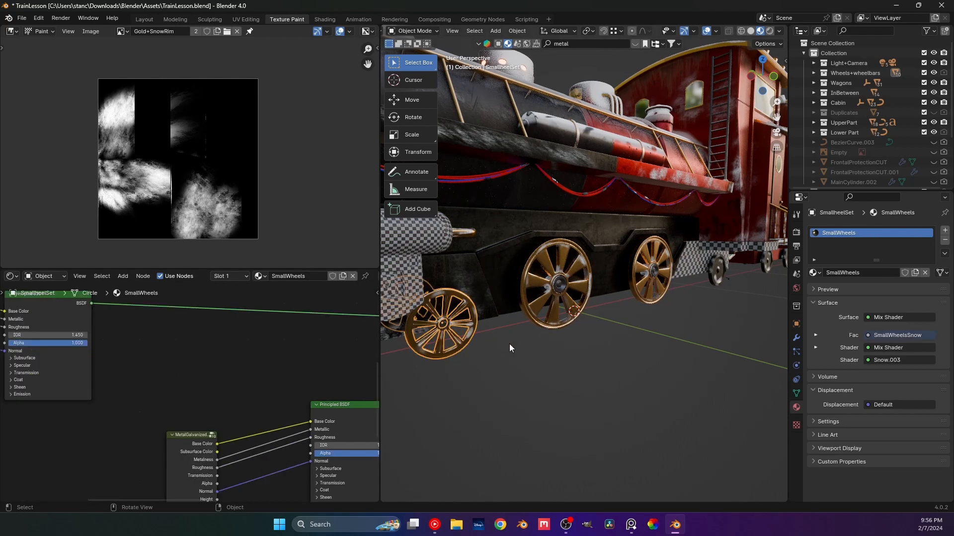
{"action": "mouse_move", "coordinate": [508, 343]}
{"action": "middle_mouse_down"}
{"action": "mouse_move", "coordinate": [428, 341]}
{"action": "mouse_move", "coordinate": [513, 355]}
{"action": "mouse_move", "coordinate": [549, 330]}
{"action": "mouse_move", "coordinate": [516, 353]}
{"action": "mouse_move", "coordinate": [461, 332]}
{"action": "mouse_move", "coordinate": [497, 341]}
{"action": "middle_mouse_up"}
{"action": "key", "text": "ctrl+s"}
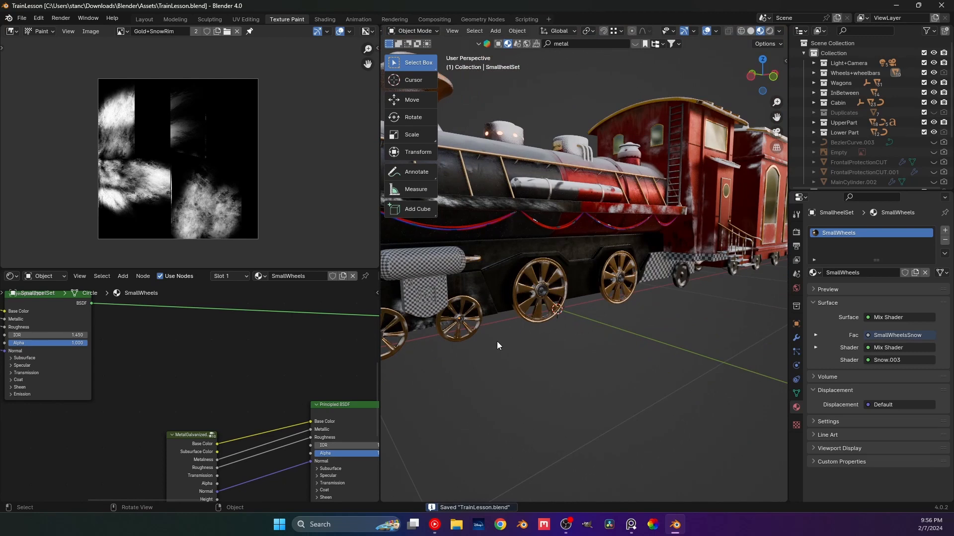
{"action": "scroll", "coordinate": [522, 320], "scroll_direction": "down", "scroll_amount": 3}
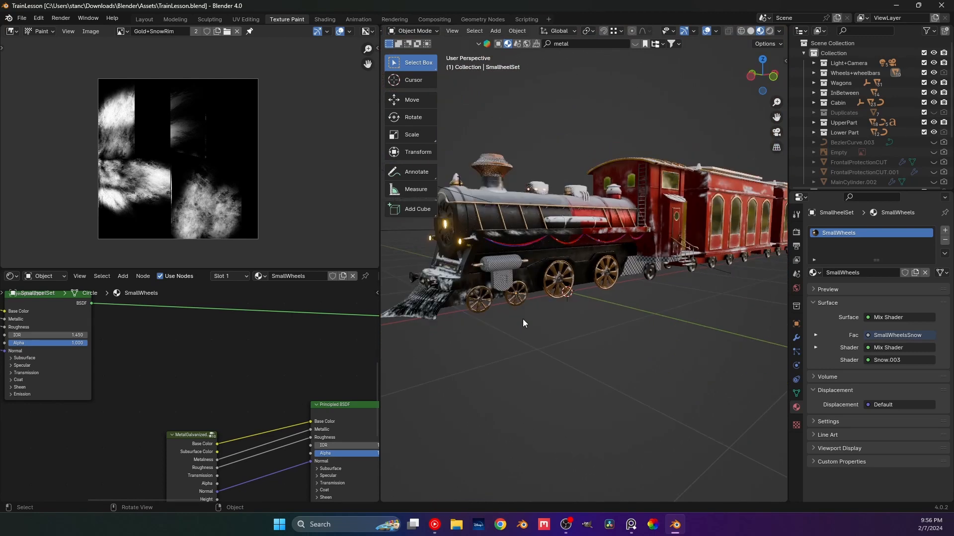
{"action": "mouse_move", "coordinate": [523, 319]}
{"action": "middle_mouse_down"}
{"action": "mouse_move", "coordinate": [540, 305]}
{"action": "mouse_move", "coordinate": [564, 306]}
{"action": "mouse_move", "coordinate": [550, 305]}
{"action": "mouse_move", "coordinate": [573, 328]}
{"action": "mouse_move", "coordinate": [550, 328]}
{"action": "mouse_move", "coordinate": [565, 336]}
{"action": "middle_mouse_up"}
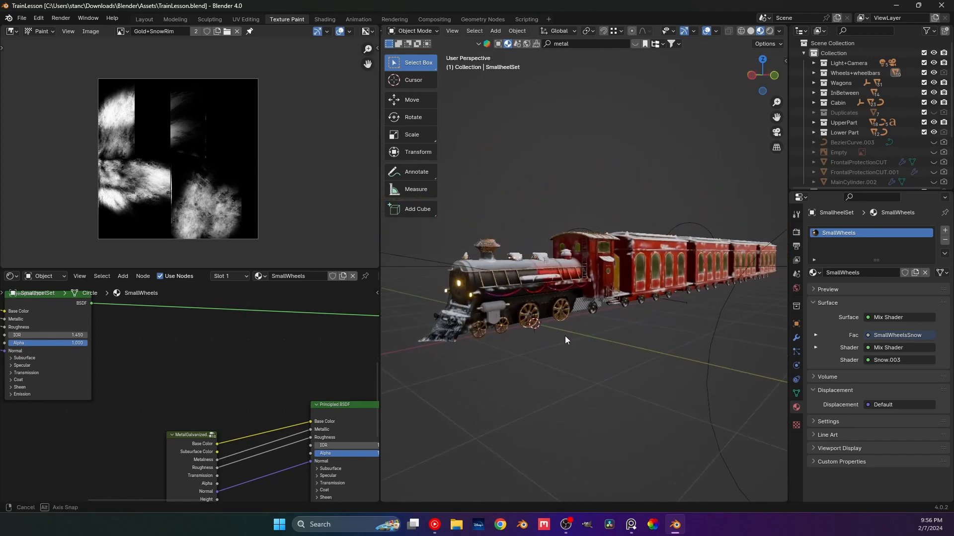
{"action": "key", "text": "ctrl+s"}
Examine the cabin support and reservoir up close, where the UV test pattern is still applied.
{"action": "scroll", "coordinate": [563, 336], "scroll_direction": "up", "scroll_amount": 5}
{"action": "scroll", "coordinate": [563, 335], "scroll_direction": "down", "scroll_amount": 2}
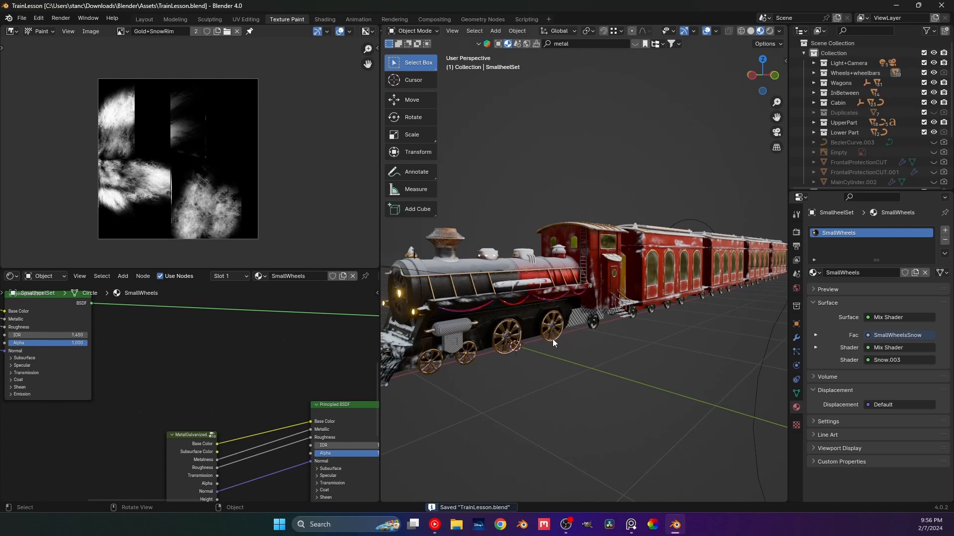
{"action": "scroll", "coordinate": [552, 338], "scroll_direction": "up", "scroll_amount": 3}
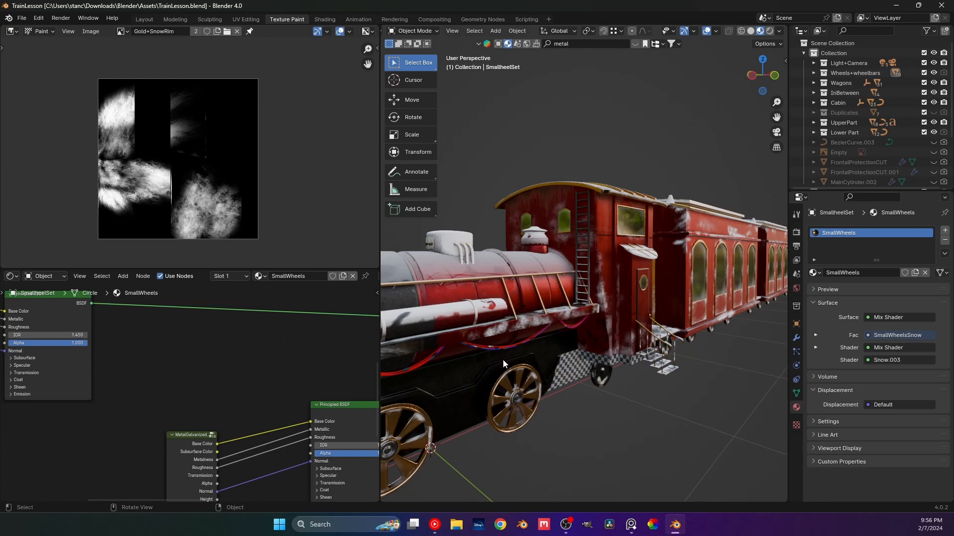
{"action": "middle_click_drag", "start_coordinate": [502, 359], "coordinate": [547, 298], "text": "shift"}
{"action": "scroll", "coordinate": [488, 350], "scroll_direction": "up", "scroll_amount": 3}
{"action": "scroll", "coordinate": [533, 294], "scroll_direction": "down", "scroll_amount": 5}
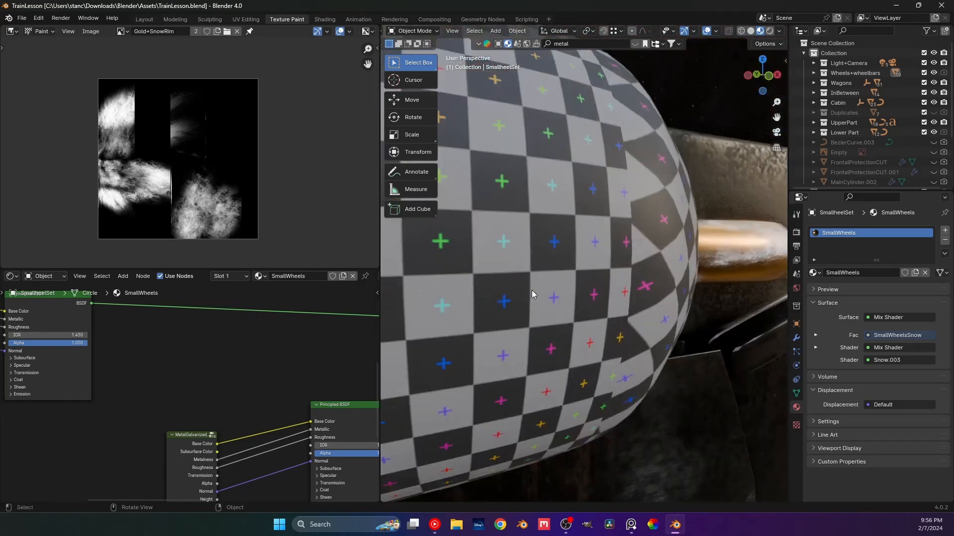
{"action": "scroll", "coordinate": [537, 297], "scroll_direction": "down", "scroll_amount": 8}
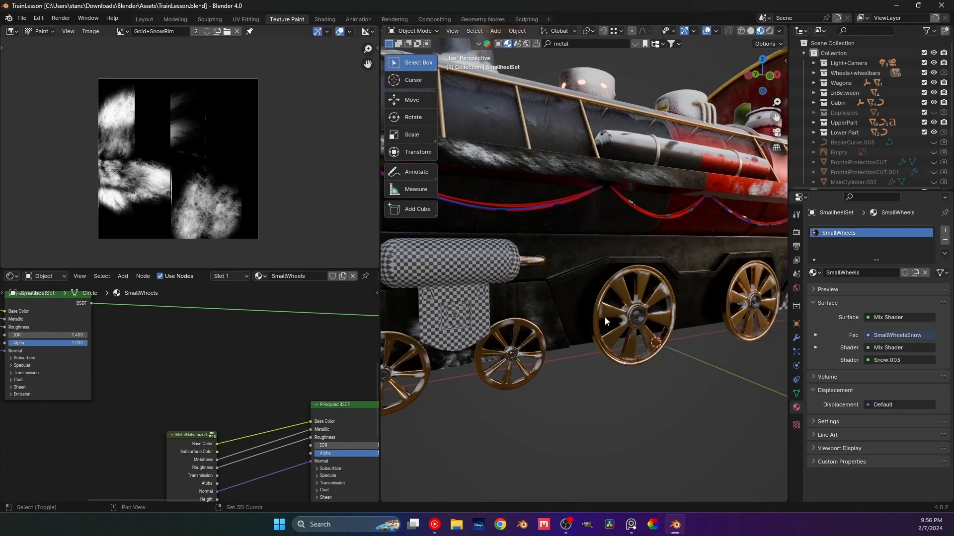
Look over the small wheels' material node tree and how its mix shaders lead to the output.
{"action": "scroll", "coordinate": [569, 323], "scroll_direction": "up", "scroll_amount": 3}
{"action": "scroll", "coordinate": [278, 422], "scroll_direction": "down", "scroll_amount": 8}
{"action": "scroll", "coordinate": [279, 413], "scroll_direction": "up", "scroll_amount": 2}
{"action": "middle_click_drag", "start_coordinate": [278, 413], "coordinate": [100, 407]}
{"action": "middle_click_drag", "start_coordinate": [365, 391], "coordinate": [191, 437]}
{"action": "scroll", "coordinate": [204, 430], "scroll_direction": "down", "scroll_amount": 4}
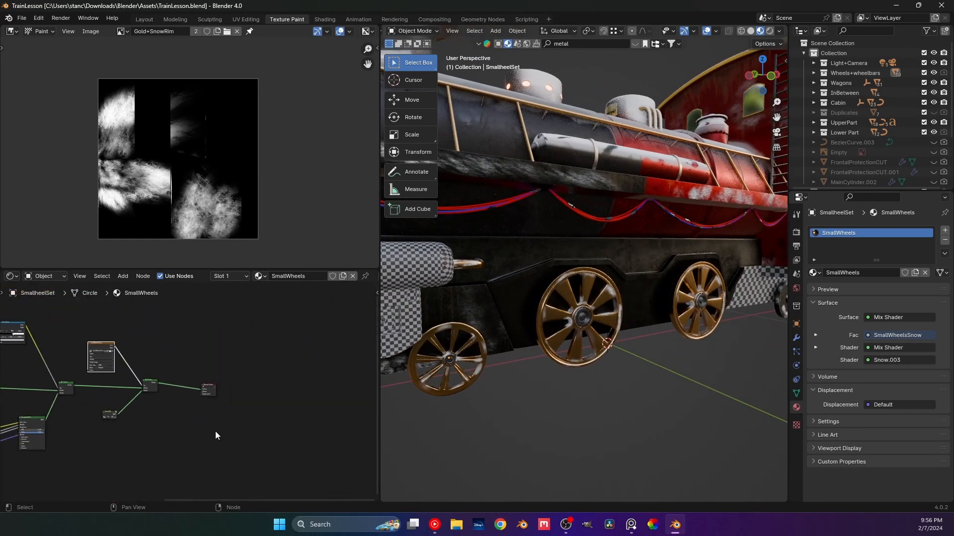
{"action": "scroll", "coordinate": [215, 431], "scroll_direction": "up", "scroll_amount": 1}
{"action": "scroll", "coordinate": [213, 430], "scroll_direction": "down", "scroll_amount": 1}
{"action": "scroll", "coordinate": [214, 431], "scroll_direction": "down", "scroll_amount": 1}
{"action": "middle_click_drag", "start_coordinate": [130, 407], "coordinate": [166, 397]}
{"action": "scroll", "coordinate": [166, 397], "scroll_direction": "down", "scroll_amount": 1}
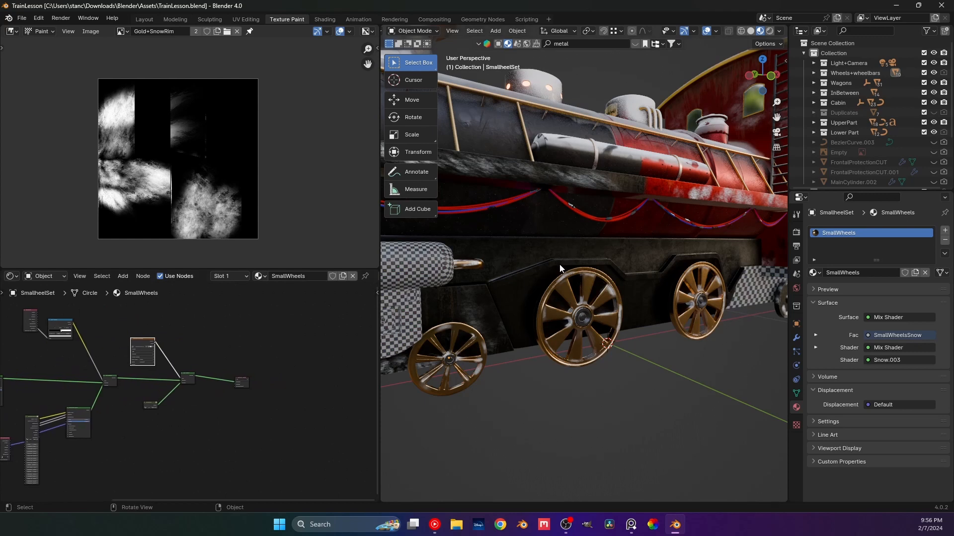
Duplicate the Mix Shader in the bottom support's material and place the copy before the Material Output, moved further along.
{"action": "left_click", "coordinate": [561, 266]}
{"action": "middle_click_drag", "start_coordinate": [220, 437], "coordinate": [205, 389]}
{"action": "scroll", "coordinate": [204, 390], "scroll_direction": "up", "scroll_amount": 8}
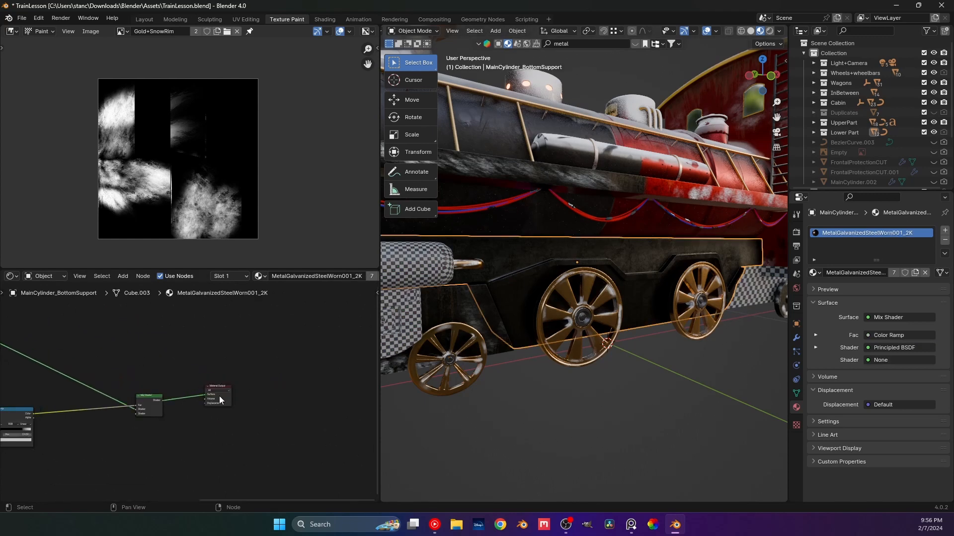
{"action": "left_click_drag", "start_coordinate": [219, 396], "coordinate": [353, 391]}
{"action": "left_click", "coordinate": [160, 410]}
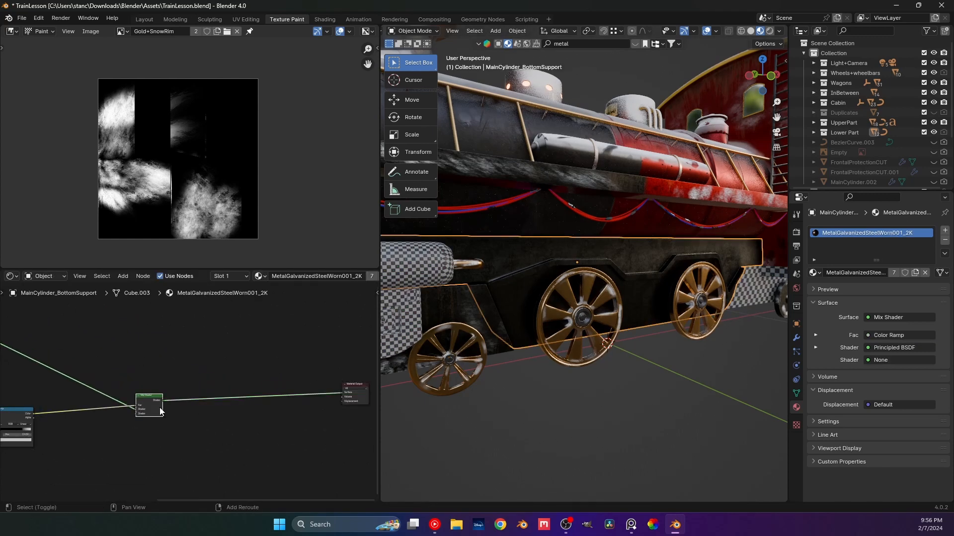
{"action": "key", "text": "shift+d"}
{"action": "left_click", "coordinate": [294, 401]}
Delete the bottom support's old masking nodes and original Mix Shader, leaving the duplicated Mix Shader in front of the output.
{"action": "middle_click_drag", "start_coordinate": [259, 408], "coordinate": [484, 359]}
{"action": "left_click_drag", "start_coordinate": [264, 413], "coordinate": [119, 347]}
{"action": "key", "text": "x"}
{"action": "middle_click_drag", "start_coordinate": [255, 372], "coordinate": [154, 387]}
{"action": "left_click", "coordinate": [276, 365]}
{"action": "key", "text": "x"}
{"action": "middle_click_drag", "start_coordinate": [276, 366], "coordinate": [175, 383]}
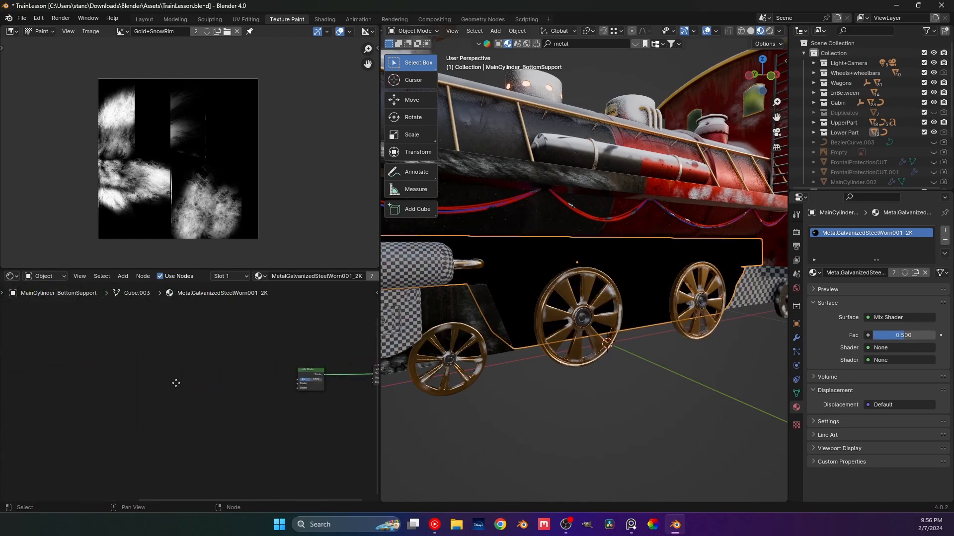
Route the darkened steel's Principled BSDF through the Mix Shader's first shader input into the Material Output's Surface.
{"action": "left_click_drag", "start_coordinate": [306, 378], "coordinate": [206, 370]}
{"action": "middle_click_drag", "start_coordinate": [20, 302], "coordinate": [147, 353]}
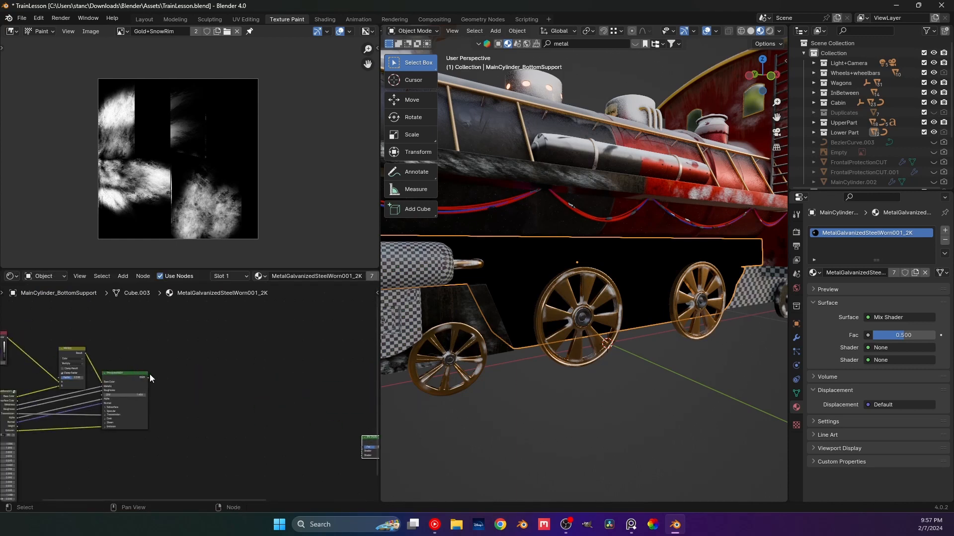
{"action": "left_click", "coordinate": [133, 374], "text": "ctrl+shift"}
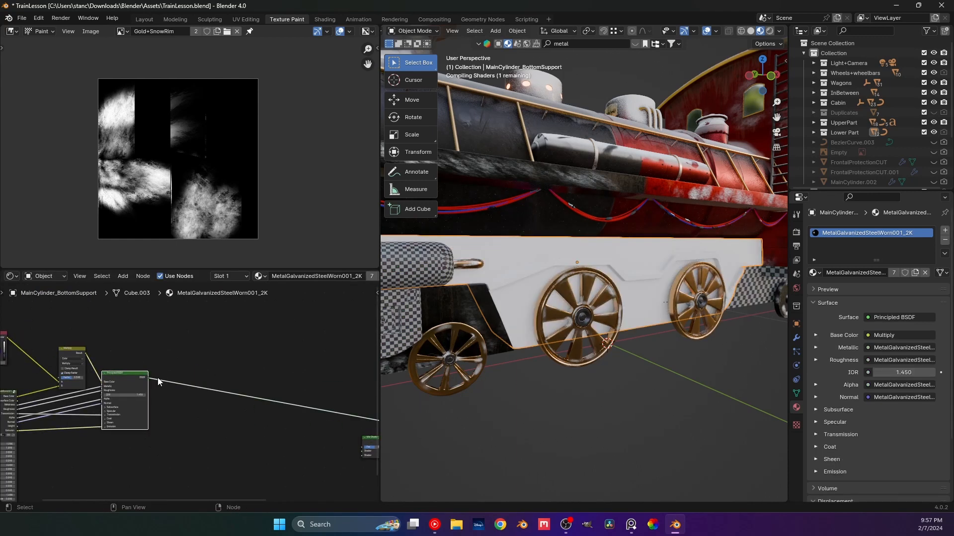
{"action": "left_click", "coordinate": [223, 400]}
{"action": "middle_click_drag", "start_coordinate": [242, 404], "coordinate": [152, 386]}
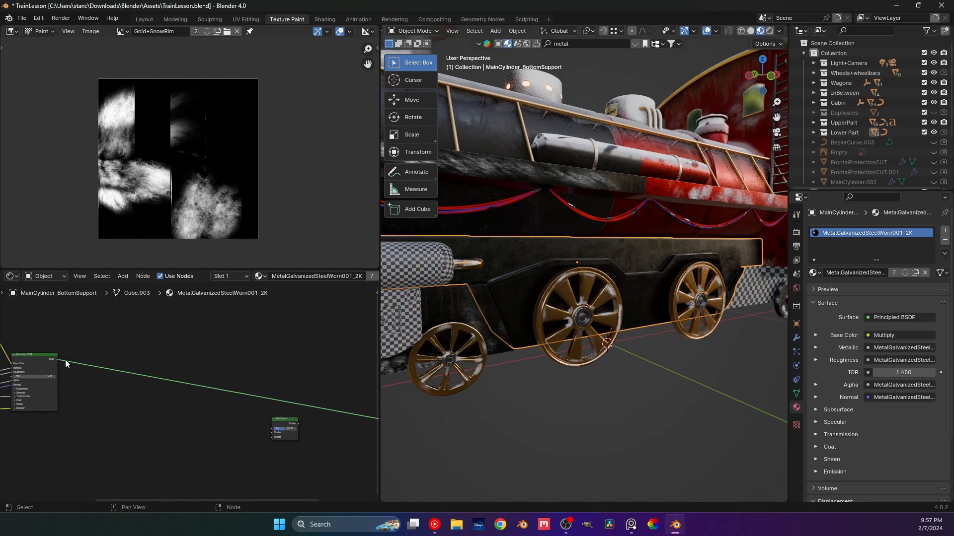
{"action": "left_click_drag", "start_coordinate": [58, 360], "coordinate": [272, 433]}
{"action": "middle_click_drag", "start_coordinate": [329, 439], "coordinate": [225, 412]}
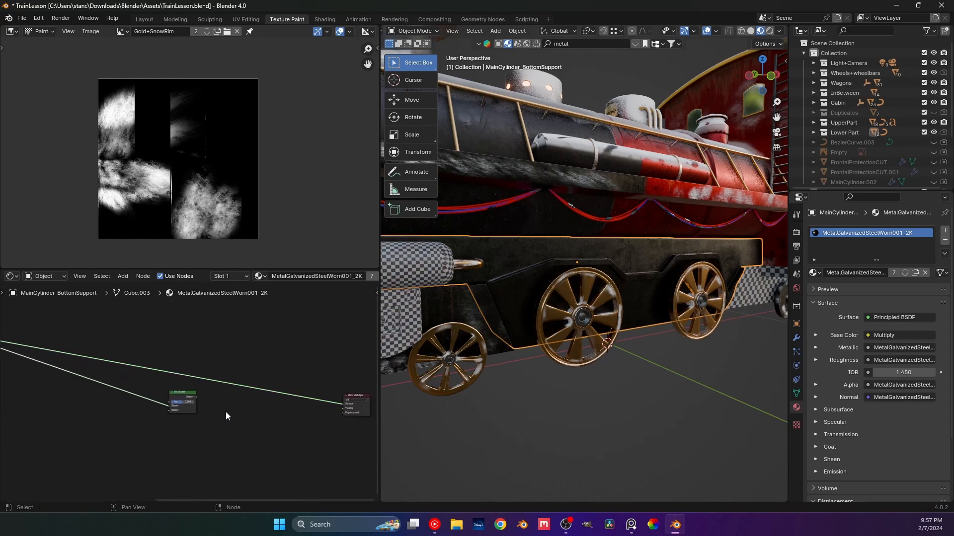
{"action": "right_click_drag", "start_coordinate": [225, 413], "coordinate": [277, 381], "text": "ctrl"}
{"action": "left_click_drag", "start_coordinate": [196, 398], "coordinate": [260, 407]}
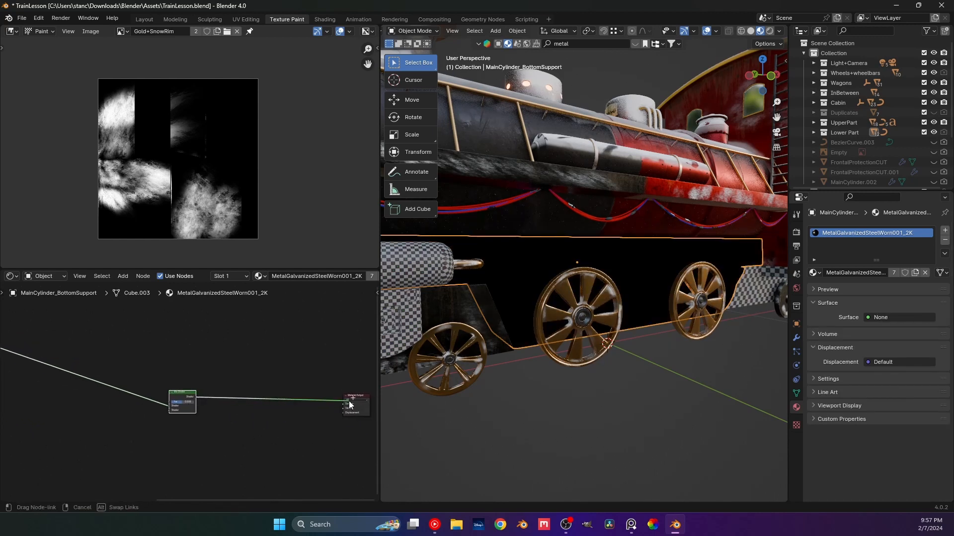
{"action": "left_click_drag", "start_coordinate": [344, 403], "coordinate": [345, 404]}
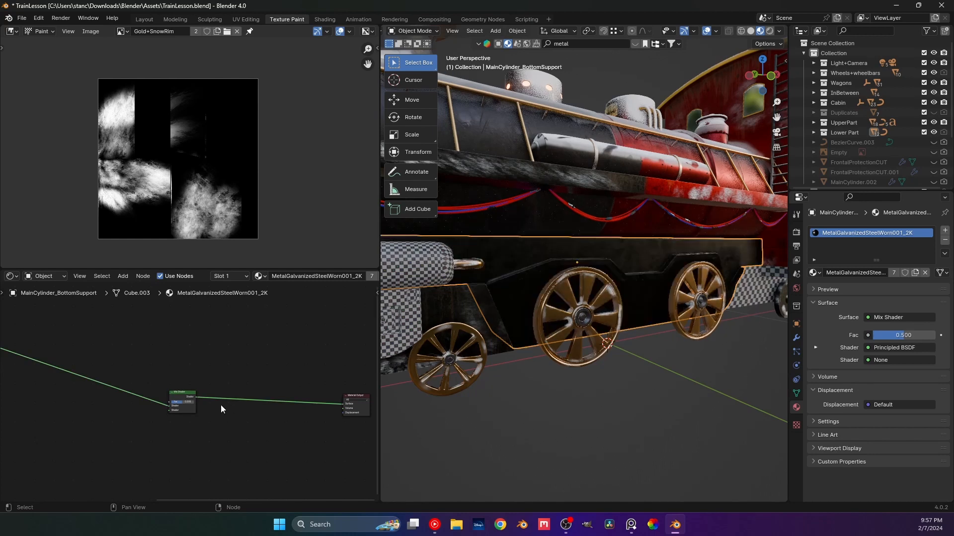
Feed the Mix Shader's factor from an Image Texture loaded with the TexturesCom dust overlay_L image from the Surface imperfections folder.
{"action": "left_click_drag", "start_coordinate": [168, 400], "coordinate": [133, 324]}
{"action": "left_click", "coordinate": [104, 335]}
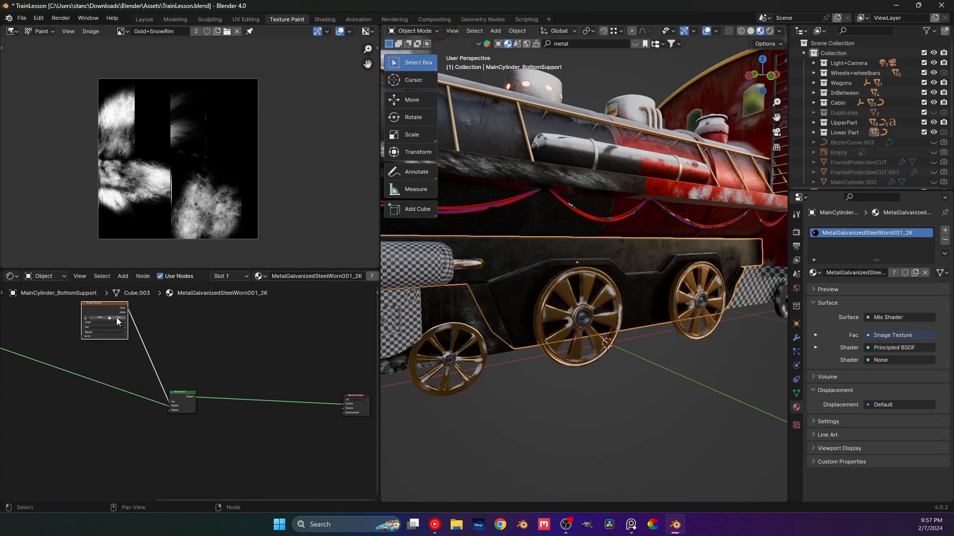
{"action": "left_click", "coordinate": [117, 317]}
{"action": "left_click", "coordinate": [278, 396]}
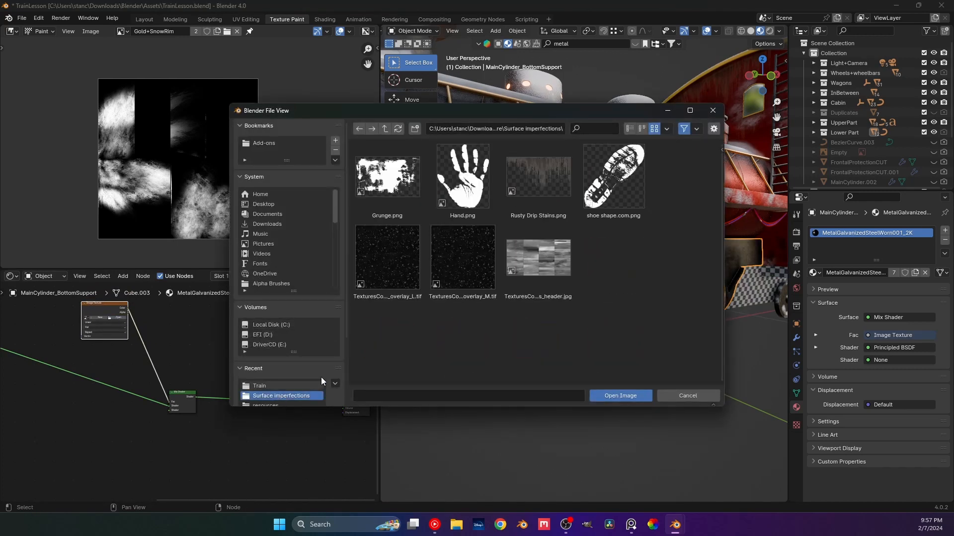
{"action": "double_click", "coordinate": [401, 258]}
{"action": "middle_click_drag", "start_coordinate": [214, 400], "coordinate": [258, 360]}
Feed the Mix Shader's second shader input from a new Principled BSDF with roughness 1.000 and an orange base color.
{"action": "left_click_drag", "start_coordinate": [229, 372], "coordinate": [152, 407]}
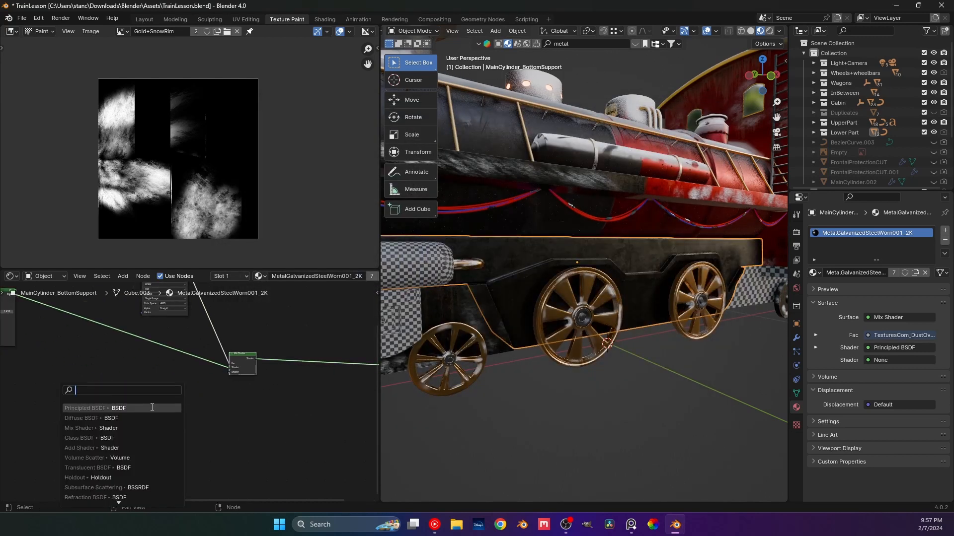
{"action": "left_click", "coordinate": [149, 408]}
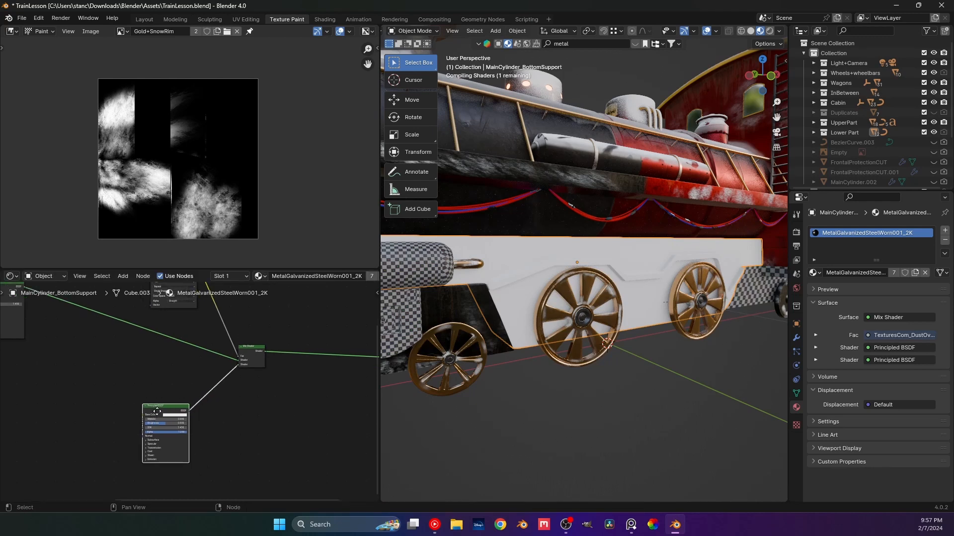
{"action": "scroll", "coordinate": [164, 402], "scroll_direction": "up", "scroll_amount": 3}
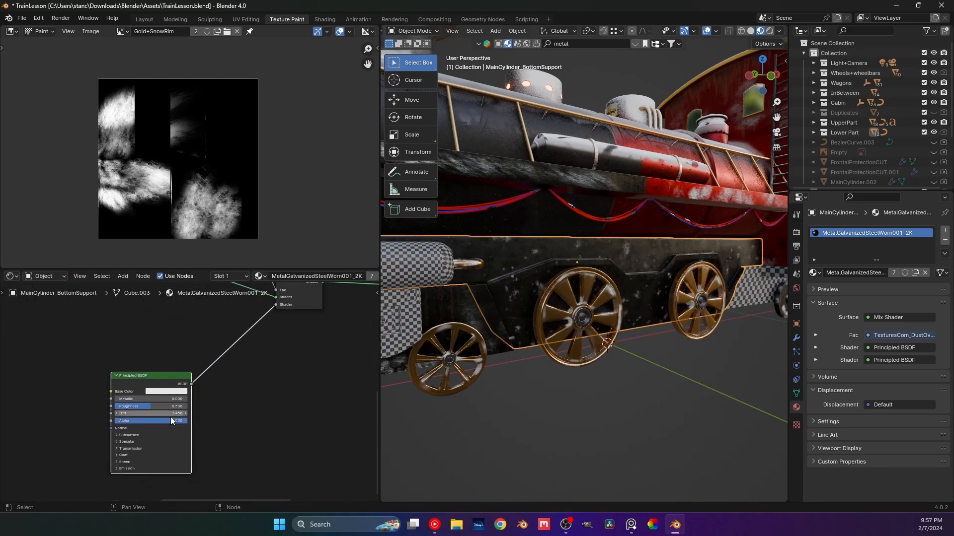
{"action": "left_click_drag", "start_coordinate": [143, 406], "coordinate": [187, 406]}
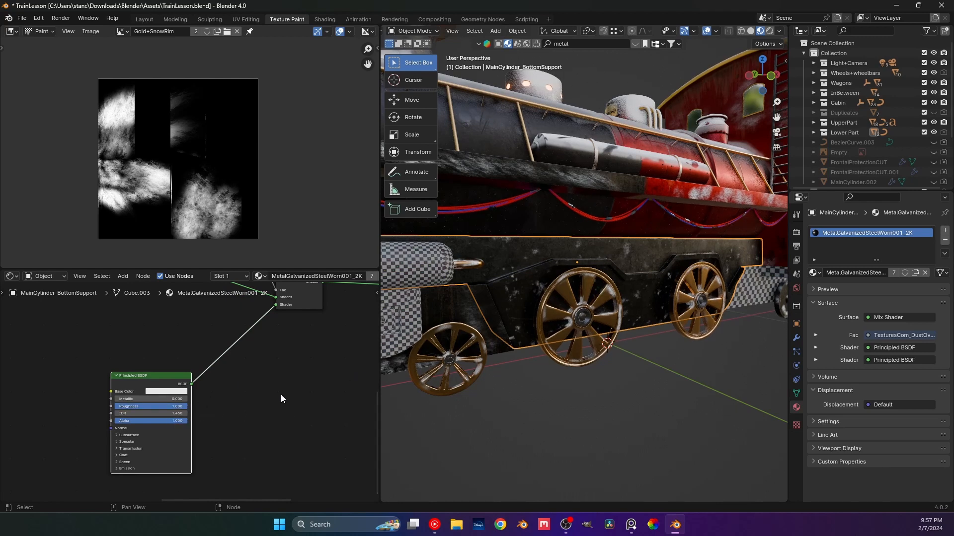
{"action": "middle_click_drag", "start_coordinate": [281, 395], "coordinate": [259, 438]}
{"action": "left_click", "coordinate": [164, 444]}
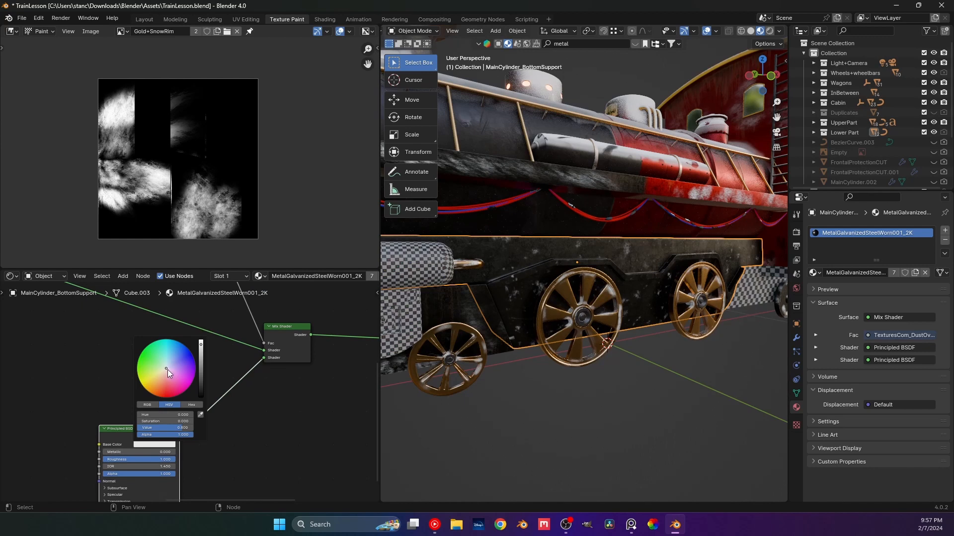
{"action": "left_click_drag", "start_coordinate": [168, 370], "coordinate": [160, 384]}
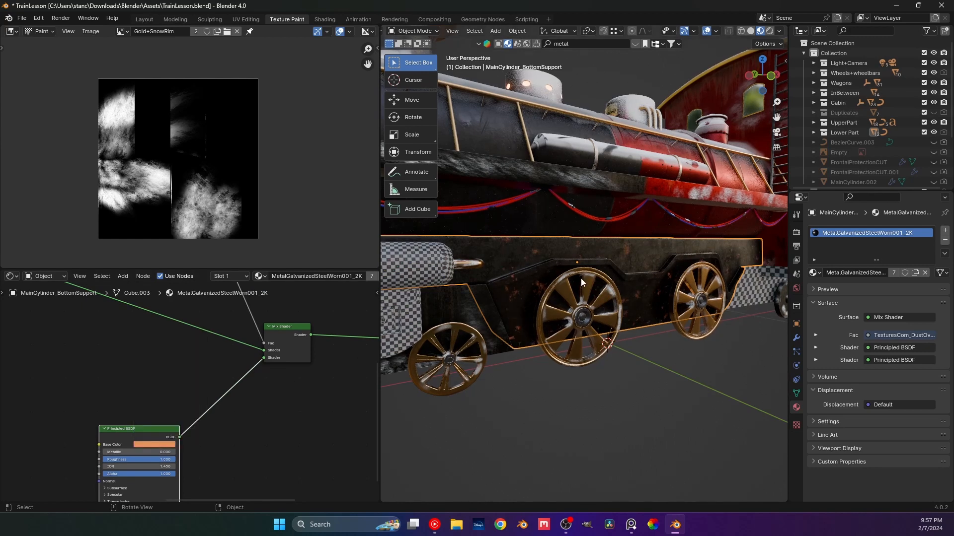
Insert a Color Ramp between the dust overlay image and the Mix Shader's factor and adjust its stops.
{"action": "mouse_move", "coordinate": [580, 278]}
{"action": "middle_mouse_down"}
{"action": "mouse_move", "coordinate": [607, 279]}
{"action": "mouse_move", "coordinate": [577, 281]}
{"action": "middle_mouse_up"}
{"action": "middle_click_drag", "start_coordinate": [309, 326], "coordinate": [262, 463]}
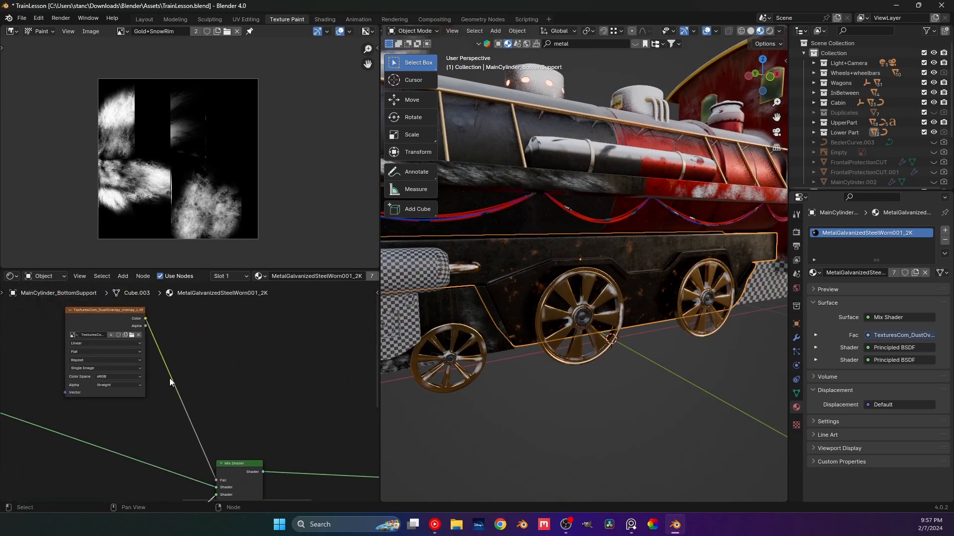
{"action": "key", "text": "shift+a"}
{"action": "type", "text": "c"}
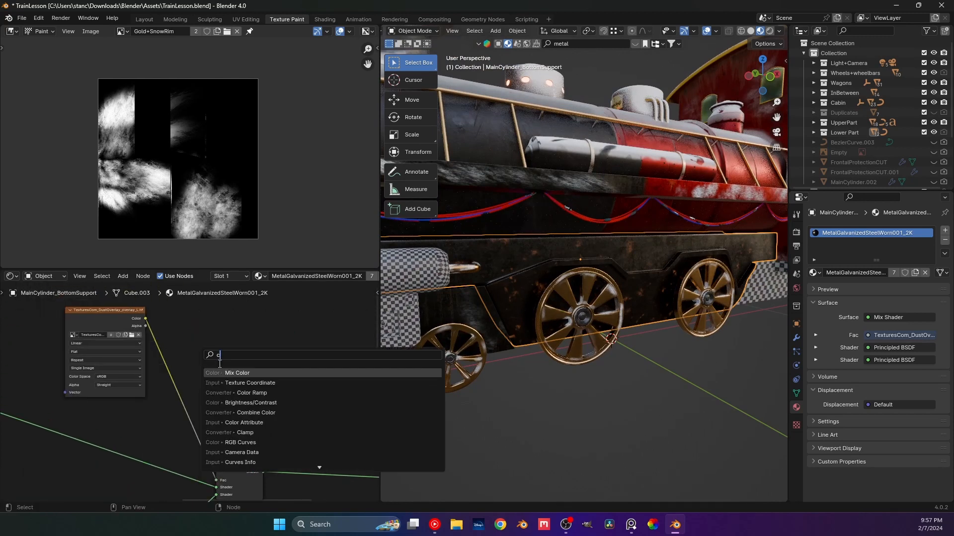
{"action": "left_click", "coordinate": [248, 393]}
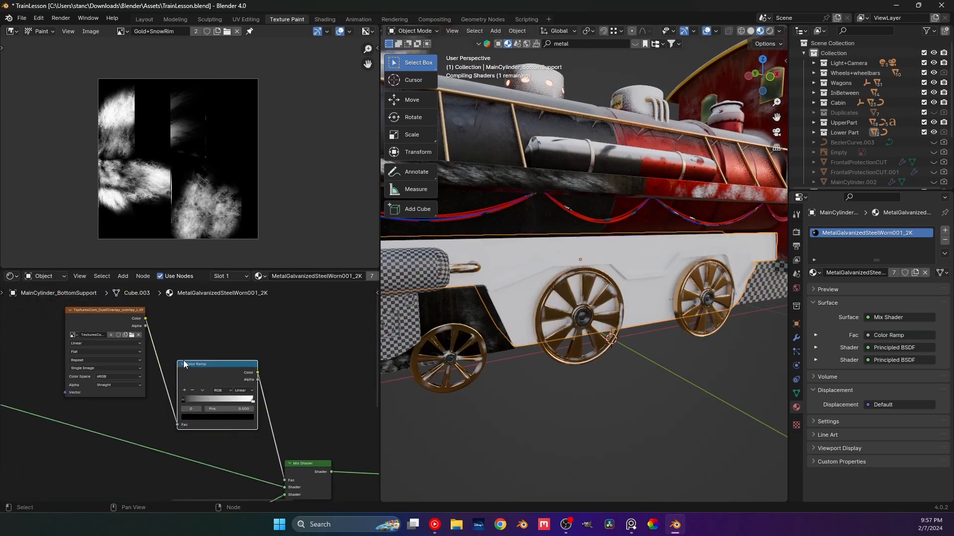
{"action": "left_click", "coordinate": [213, 357]}
{"action": "left_click_drag", "start_coordinate": [176, 388], "coordinate": [203, 392]}
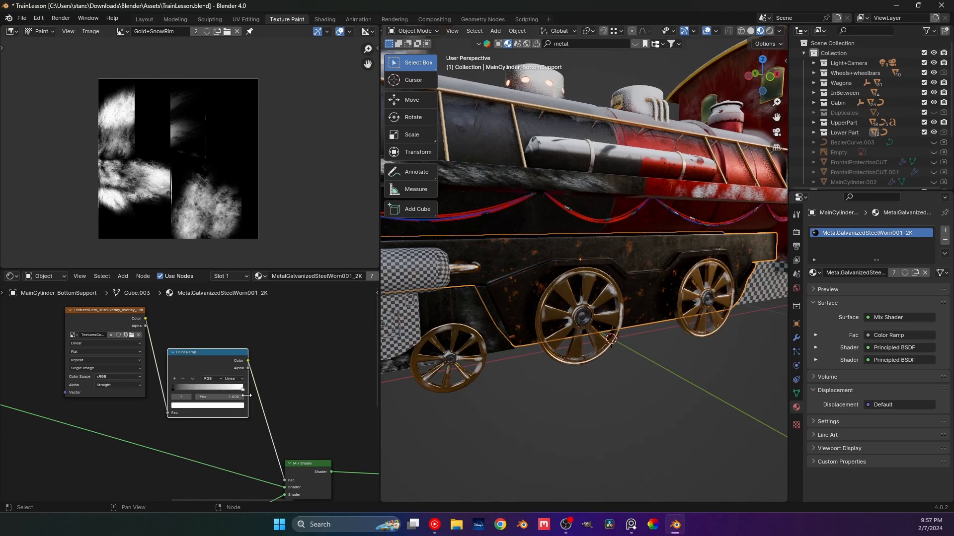
Darken the orange Principled BSDF's base color to a reddish rust brown.
{"action": "middle_click_drag", "start_coordinate": [256, 442], "coordinate": [226, 332]}
{"action": "middle_click_drag", "start_coordinate": [200, 377], "coordinate": [287, 462]}
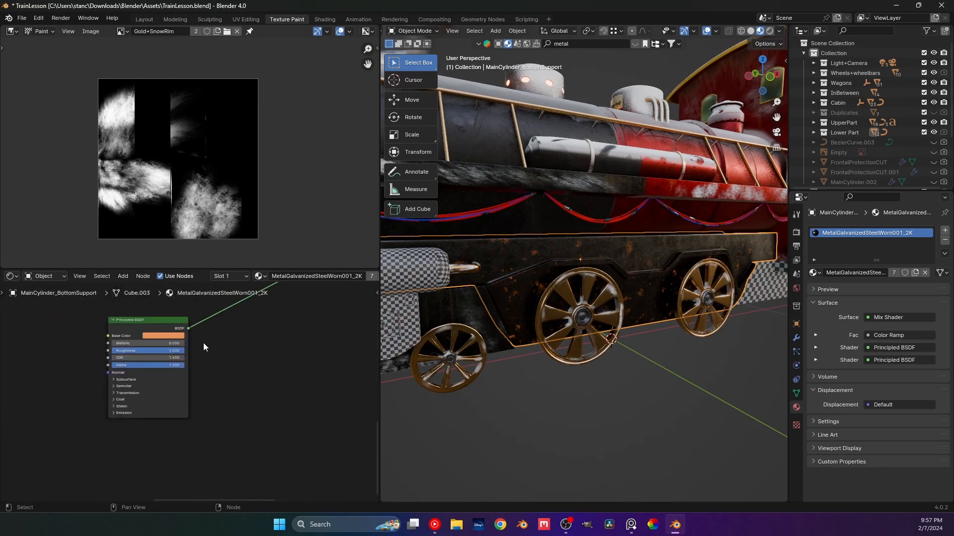
{"action": "left_click", "coordinate": [174, 336]}
{"action": "left_click_drag", "start_coordinate": [211, 250], "coordinate": [209, 254]}
{"action": "left_click", "coordinate": [166, 335]}
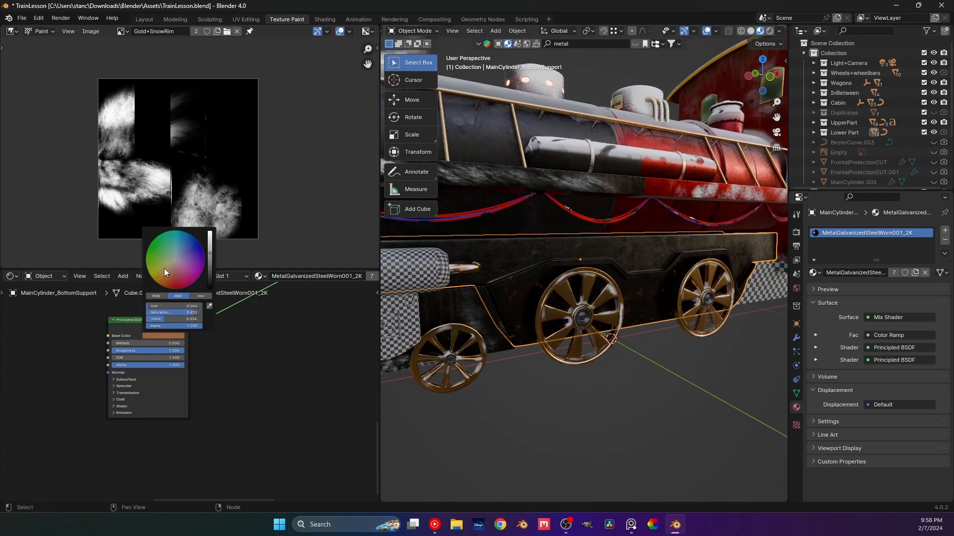
{"action": "left_click_drag", "start_coordinate": [171, 278], "coordinate": [174, 274]}
Inspect the rust spots on the bottom support from several angles and save the file.
{"action": "middle_click_drag", "start_coordinate": [591, 336], "coordinate": [566, 326]}
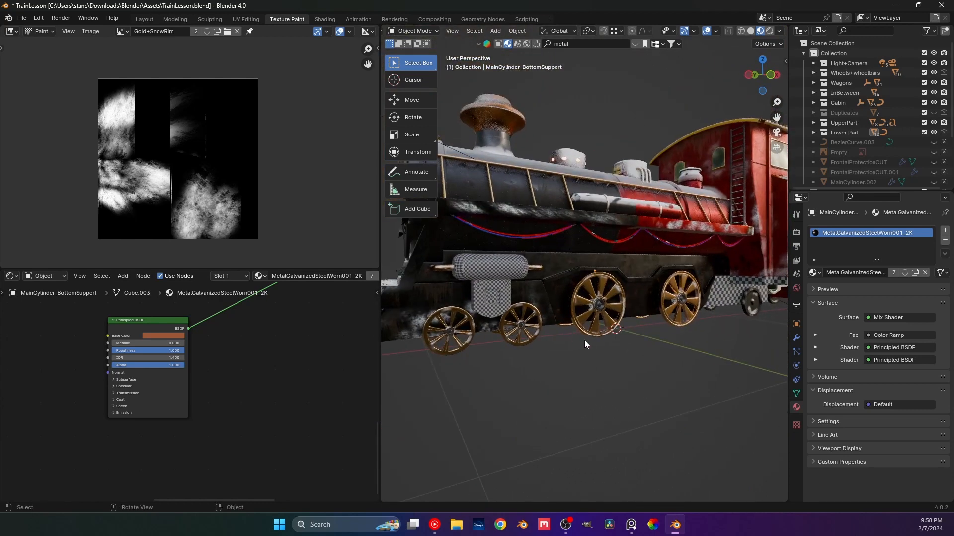
{"action": "middle_click_drag", "start_coordinate": [603, 329], "coordinate": [552, 324]}
{"action": "scroll", "coordinate": [568, 311], "scroll_direction": "up", "scroll_amount": 3}
{"action": "key", "text": "ctrl+s"}
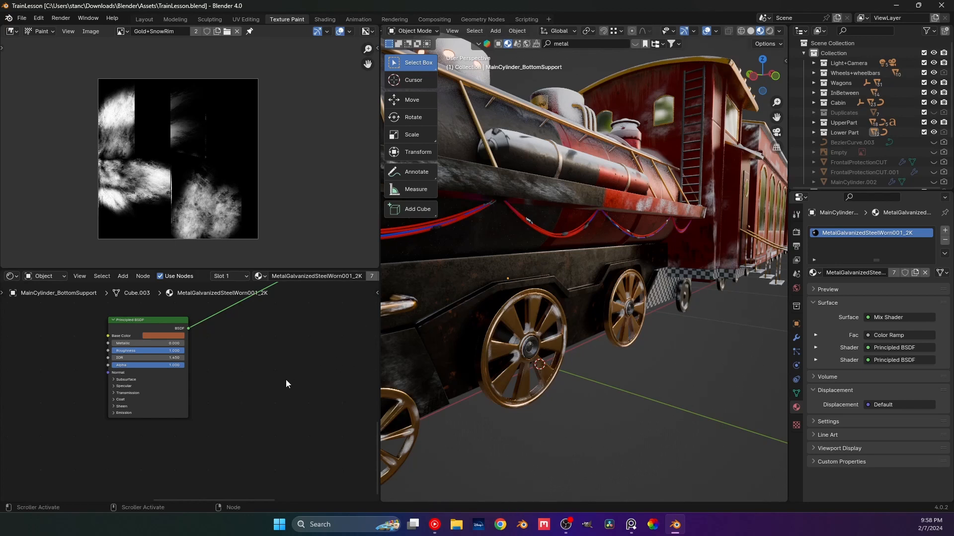
{"action": "middle_click_drag", "start_coordinate": [609, 356], "coordinate": [552, 355]}
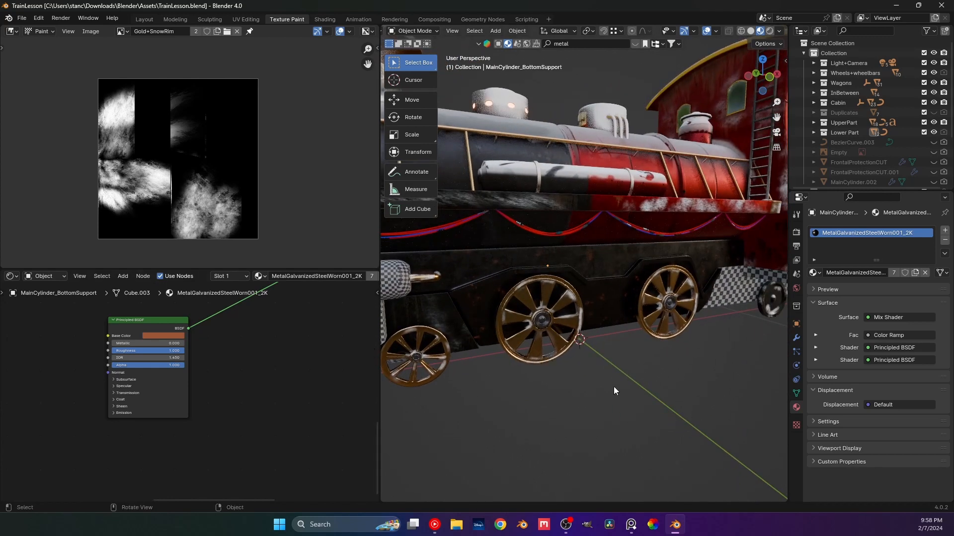
{"action": "scroll", "coordinate": [643, 314], "scroll_direction": "up", "scroll_amount": 1}
{"action": "middle_click_drag", "start_coordinate": [643, 314], "coordinate": [562, 333], "text": "shift"}
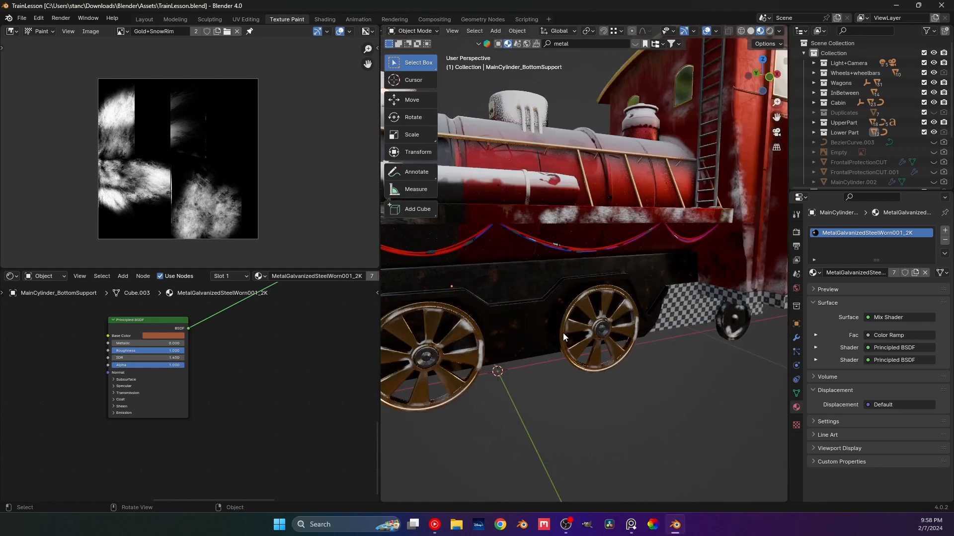
Duplicate the bottom support's Mix Shader and insert the copy between the existing one and the Material Output.
{"action": "left_click", "coordinate": [562, 333]}
{"action": "scroll", "coordinate": [263, 354], "scroll_direction": "down", "scroll_amount": 10}
{"action": "scroll", "coordinate": [263, 353], "scroll_direction": "up", "scroll_amount": 6}
{"action": "middle_click_drag", "start_coordinate": [263, 354], "coordinate": [135, 415]}
{"action": "left_click", "coordinate": [90, 405]}
{"action": "key", "text": "shift+d"}
{"action": "left_click", "coordinate": [195, 403]}
Feed the new Mix Shader's second shader input from another Principled BSDF with a pale beige base color.
{"action": "scroll", "coordinate": [194, 404], "scroll_direction": "up", "scroll_amount": 4}
{"action": "left_click_drag", "start_coordinate": [170, 413], "coordinate": [10, 475]}
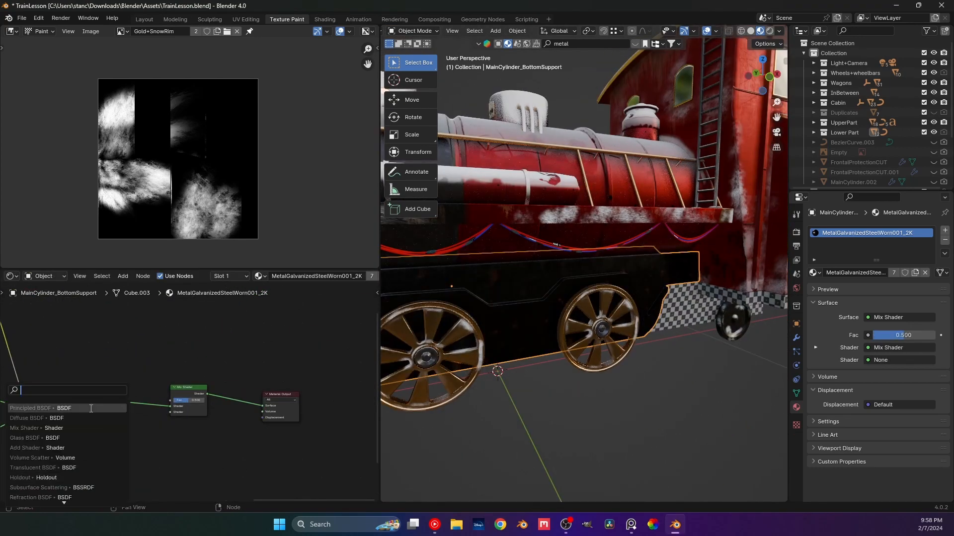
{"action": "middle_click_drag", "start_coordinate": [186, 422], "coordinate": [209, 402]}
{"action": "left_click_drag", "start_coordinate": [193, 392], "coordinate": [38, 385]}
{"action": "type", "text": "prin"}
{"action": "key", "text": "Return"}
{"action": "left_click", "coordinate": [158, 439]}
{"action": "left_click", "coordinate": [141, 449]}
{"action": "left_click", "coordinate": [146, 392]}
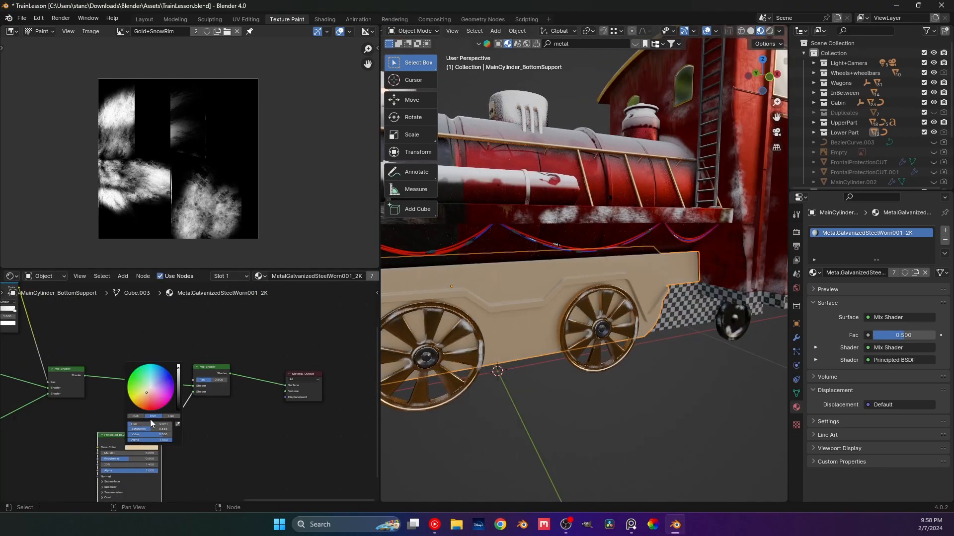
Drive the new Mix Shader's factor with an Image Texture holding a new blank 2048 px image named LowerPartStains.
{"action": "left_click_drag", "start_coordinate": [194, 380], "coordinate": [6, 339]}
{"action": "left_click", "coordinate": [122, 358]}
{"action": "type", "text": "Lower"}
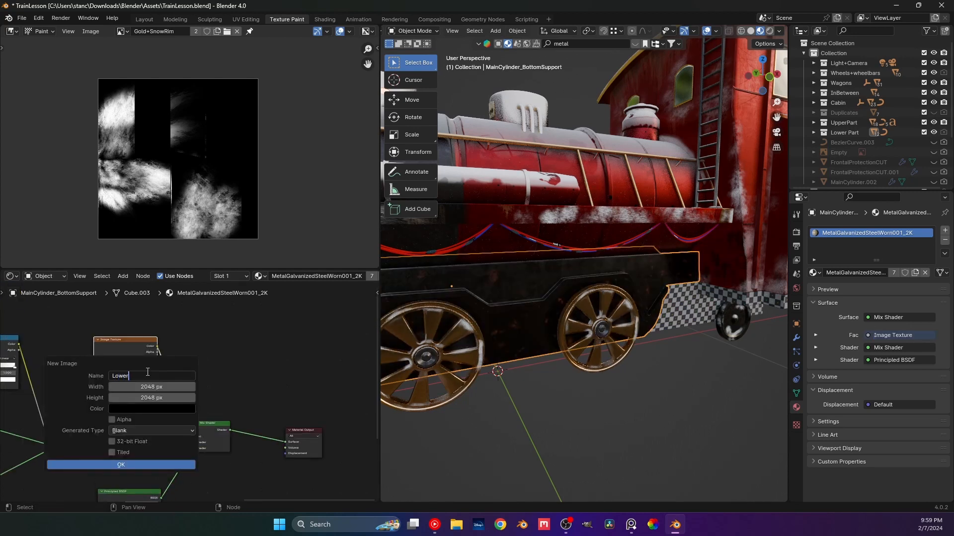
{"action": "type", "text": "PartStains"}
{"action": "left_click", "coordinate": [132, 464]}
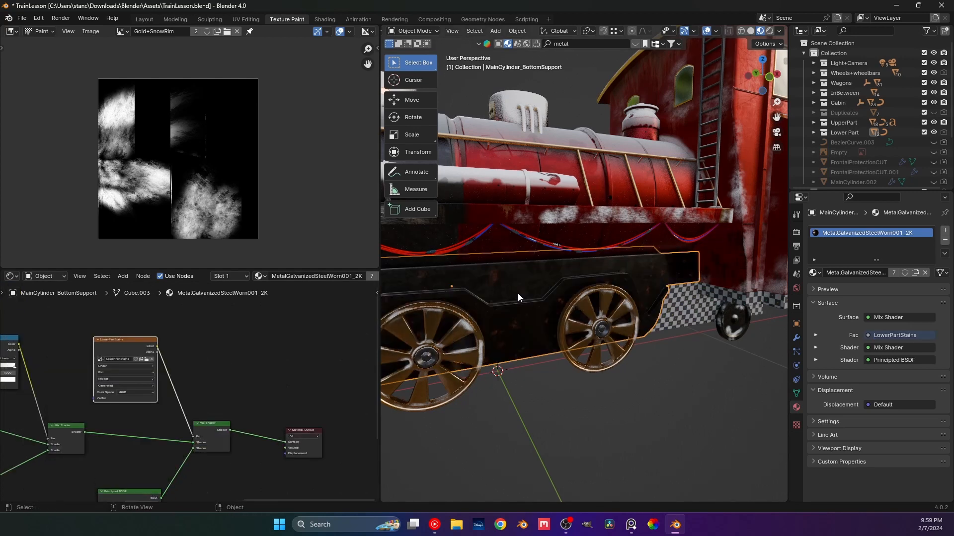
Put the bottom support into Texture Paint mode and display the brush settings with the Stains stencil texture.
{"action": "left_click", "coordinate": [413, 31]}
{"action": "left_click", "coordinate": [410, 96]}
{"action": "middle_click_drag", "start_coordinate": [527, 283], "coordinate": [554, 253], "text": "shift"}
{"action": "left_click", "coordinate": [796, 425]}
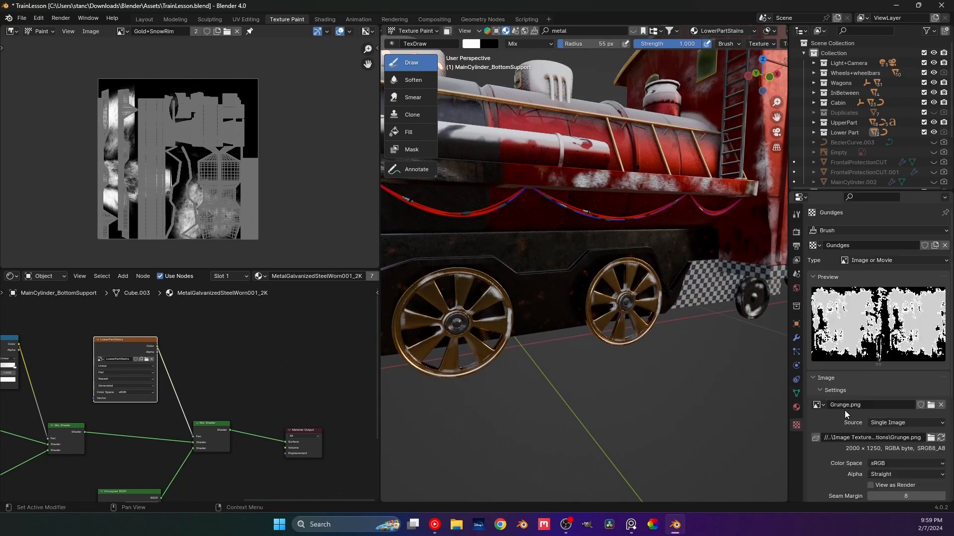
{"action": "left_click", "coordinate": [796, 214]}
{"action": "scroll", "coordinate": [827, 336], "scroll_direction": "down", "scroll_amount": 6}
{"action": "key", "text": "KP_1"}
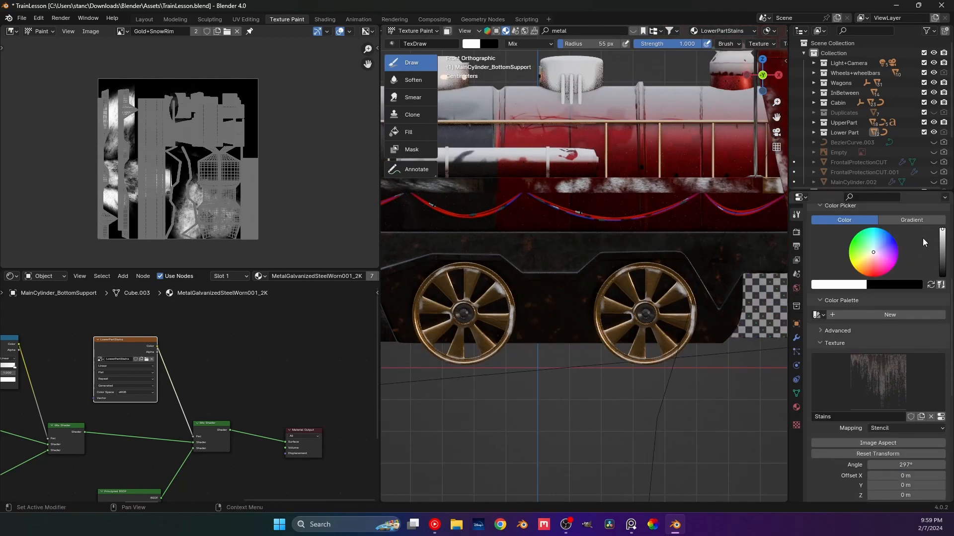
Reposition, scale and rotate the Stains stencil along the bottom support and paint stain streaks around the large wheels.
{"action": "right_click_drag", "start_coordinate": [645, 331], "coordinate": [644, 334], "text": "ctrl"}
{"action": "right_click_drag", "start_coordinate": [610, 375], "coordinate": [549, 268]}
{"action": "left_click_drag", "start_coordinate": [552, 235], "coordinate": [550, 282]}
{"action": "right_click_drag", "start_coordinate": [551, 263], "coordinate": [542, 356]}
{"action": "middle_click_drag", "start_coordinate": [510, 348], "coordinate": [542, 347]}
{"action": "right_click_drag", "start_coordinate": [546, 352], "coordinate": [572, 358], "text": "shift"}
{"action": "right_click_drag", "start_coordinate": [571, 358], "coordinate": [550, 259]}
{"action": "left_click_drag", "start_coordinate": [504, 226], "coordinate": [507, 243]}
{"action": "right_click_drag", "start_coordinate": [507, 243], "coordinate": [541, 383]}
{"action": "middle_click_drag", "start_coordinate": [579, 389], "coordinate": [557, 392]}
{"action": "mouse_move", "coordinate": [576, 393]}
{"action": "right_mouse_down"}
{"action": "mouse_move", "coordinate": [637, 321]}
{"action": "mouse_move", "coordinate": [577, 449]}
{"action": "right_mouse_up"}
{"action": "mouse_move", "coordinate": [576, 449]}
{"action": "middle_mouse_down"}
{"action": "mouse_move", "coordinate": [517, 358]}
{"action": "mouse_move", "coordinate": [562, 412]}
{"action": "middle_mouse_up"}
{"action": "right_click_drag", "start_coordinate": [562, 412], "coordinate": [579, 345]}
{"action": "left_click_drag", "start_coordinate": [579, 345], "coordinate": [580, 358]}
{"action": "right_click_drag", "start_coordinate": [580, 357], "coordinate": [715, 430]}
{"action": "middle_click_drag", "start_coordinate": [715, 430], "coordinate": [751, 440]}
{"action": "right_click_drag", "start_coordinate": [751, 439], "coordinate": [690, 322]}
{"action": "scroll", "coordinate": [727, 44], "scroll_direction": "down", "scroll_amount": 8}
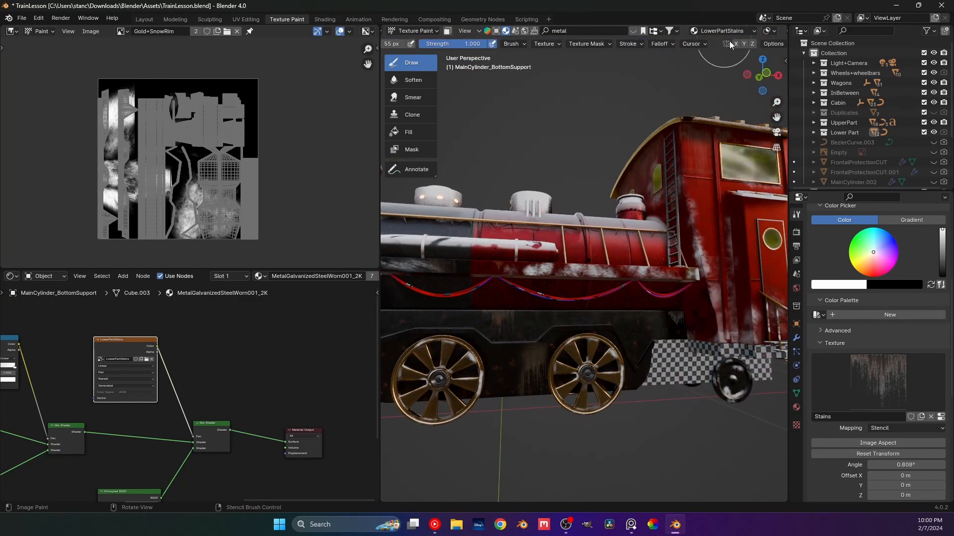
Align the Stains stencil with the opposite side of the bottom support and paint stains above its large wheel.
{"action": "mouse_move", "coordinate": [592, 310]}
{"action": "middle_mouse_down"}
{"action": "mouse_move", "coordinate": [626, 318]}
{"action": "mouse_move", "coordinate": [571, 311]}
{"action": "mouse_move", "coordinate": [599, 299]}
{"action": "middle_mouse_up"}
{"action": "right_click_drag", "start_coordinate": [626, 294], "coordinate": [634, 411]}
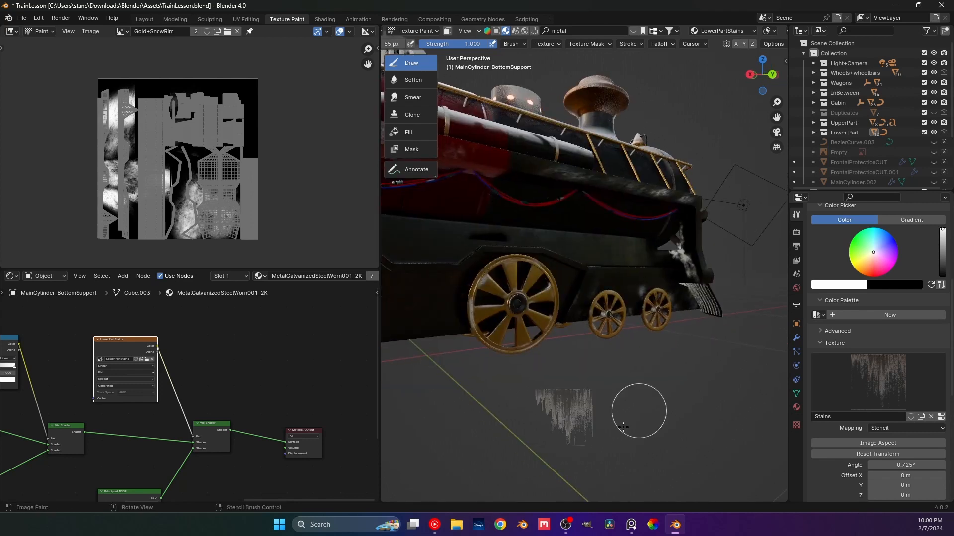
{"action": "middle_click_drag", "start_coordinate": [636, 411], "coordinate": [616, 414]}
{"action": "right_click_drag", "start_coordinate": [542, 397], "coordinate": [596, 415], "text": "ctrl"}
{"action": "right_click_drag", "start_coordinate": [564, 387], "coordinate": [556, 235]}
{"action": "middle_click_drag", "start_coordinate": [598, 409], "coordinate": [551, 286], "text": "ctrl"}
{"action": "middle_click_drag", "start_coordinate": [507, 271], "coordinate": [577, 283], "text": "shift"}
{"action": "right_click_drag", "start_coordinate": [577, 283], "coordinate": [645, 295]}
{"action": "right_click_drag", "start_coordinate": [646, 296], "coordinate": [561, 191], "text": "ctrl"}
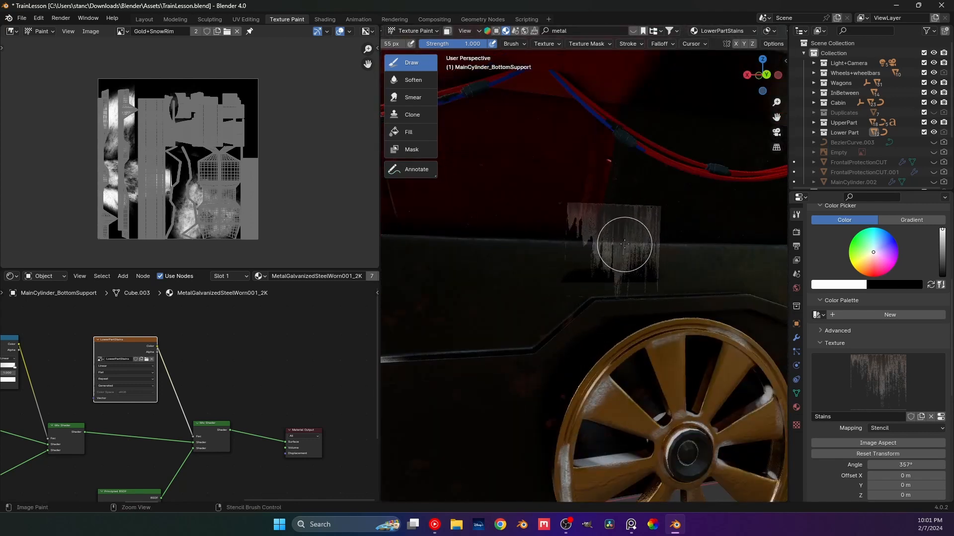
{"action": "right_click_drag", "start_coordinate": [626, 240], "coordinate": [627, 305]}
{"action": "right_click_drag", "start_coordinate": [623, 260], "coordinate": [490, 383]}
{"action": "scroll", "coordinate": [504, 323], "scroll_direction": "down", "scroll_amount": 6}
{"action": "middle_click_drag", "start_coordinate": [505, 323], "coordinate": [632, 313]}
{"action": "middle_click_drag", "start_coordinate": [487, 308], "coordinate": [584, 312], "text": "shift"}
{"action": "scroll", "coordinate": [584, 311], "scroll_direction": "down", "scroll_amount": 5}
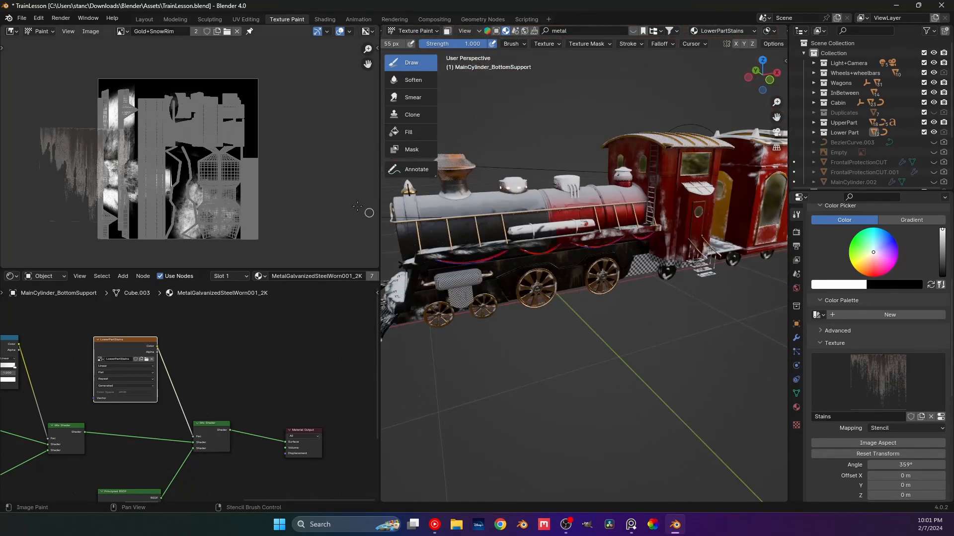
Show the LowerPartStains image in the image editor and save the painted image.
{"action": "left_click", "coordinate": [91, 31]}
{"action": "left_click", "coordinate": [122, 32]}
{"action": "type", "text": "low"}
{"action": "left_click", "coordinate": [145, 46]}
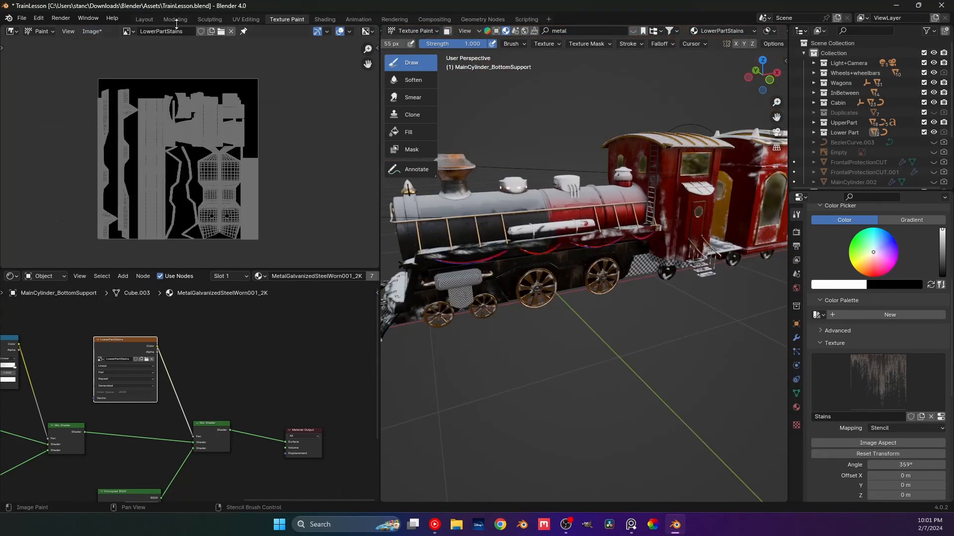
{"action": "left_click", "coordinate": [90, 32]}
{"action": "left_click", "coordinate": [107, 144]}
{"action": "left_click", "coordinate": [619, 396]}
{"action": "middle_click_drag", "start_coordinate": [564, 351], "coordinate": [587, 323]}
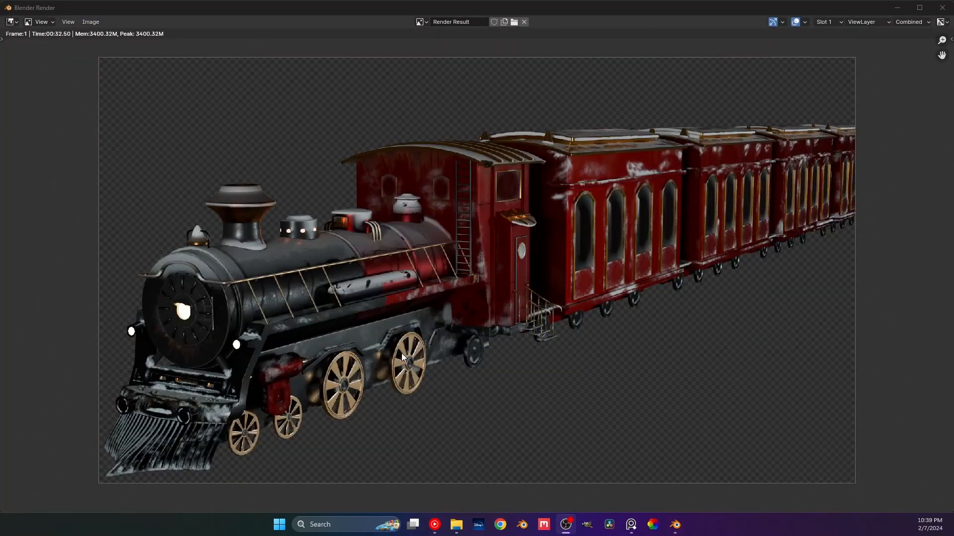
Close the render result, select the red reservoir beside the front wheels, and make its Reservoir material slot active.
{"action": "left_click", "coordinate": [942, 8]}
{"action": "left_click", "coordinate": [330, 209]}
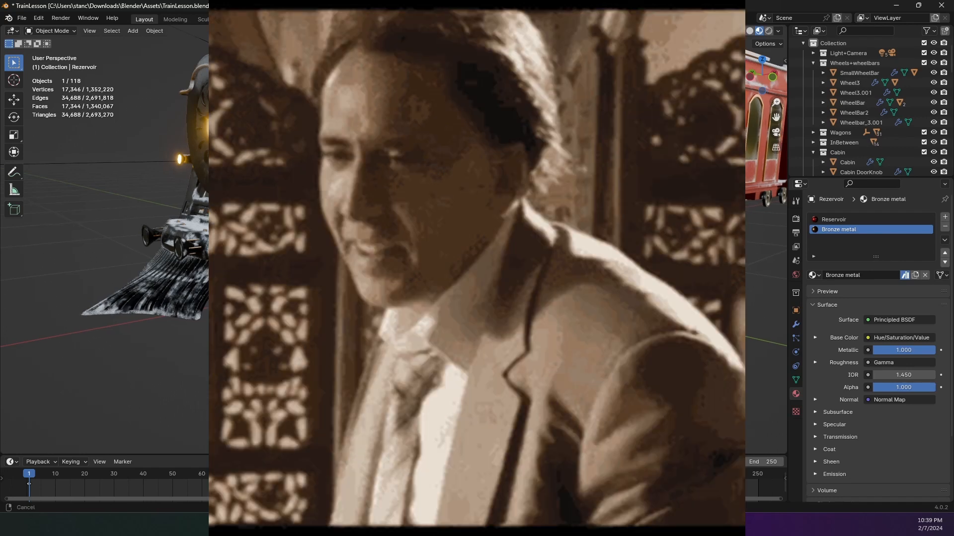
{"action": "scroll", "coordinate": [363, 226], "scroll_direction": "up", "scroll_amount": 4}
{"action": "middle_click_drag", "start_coordinate": [364, 226], "coordinate": [351, 245]}
{"action": "middle_click_drag", "start_coordinate": [296, 234], "coordinate": [436, 243]}
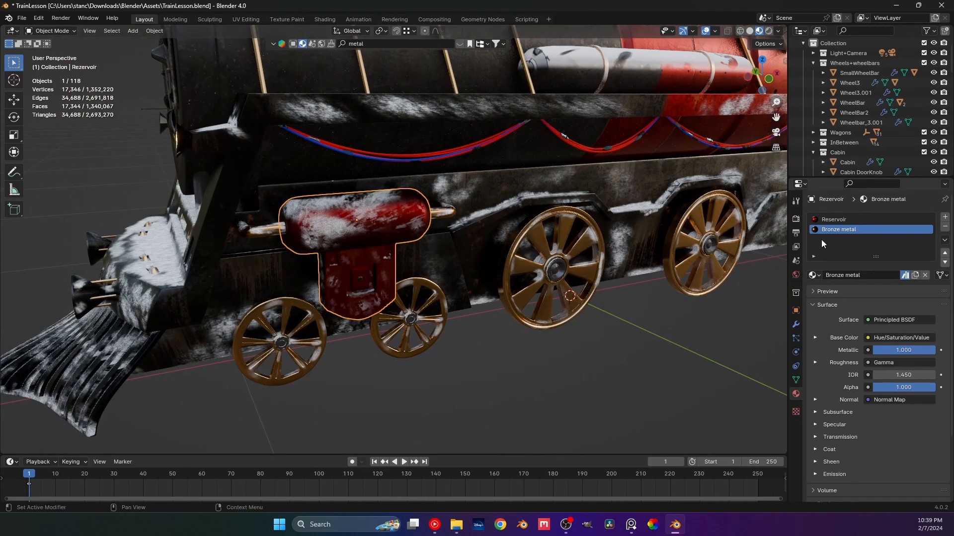
{"action": "left_click", "coordinate": [822, 222]}
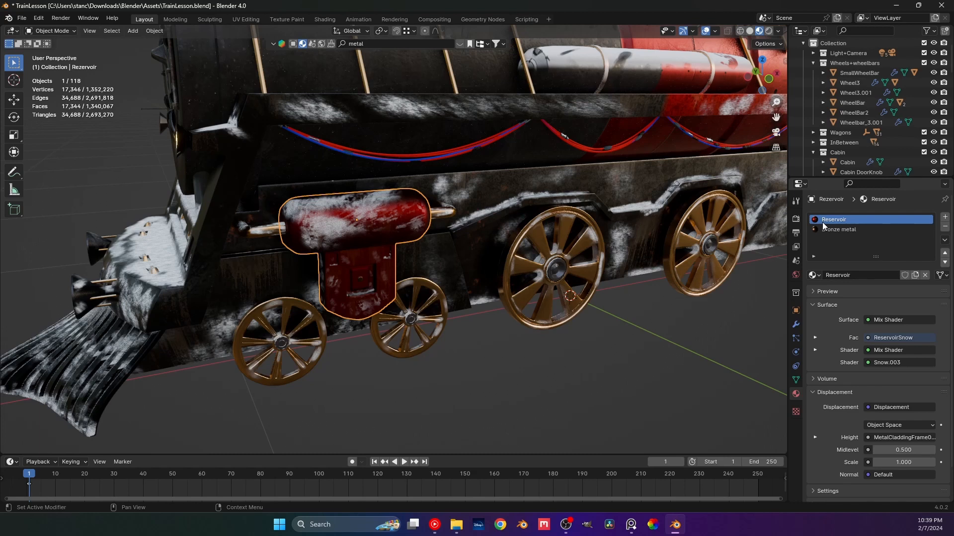
{"action": "left_click", "coordinate": [812, 63]}
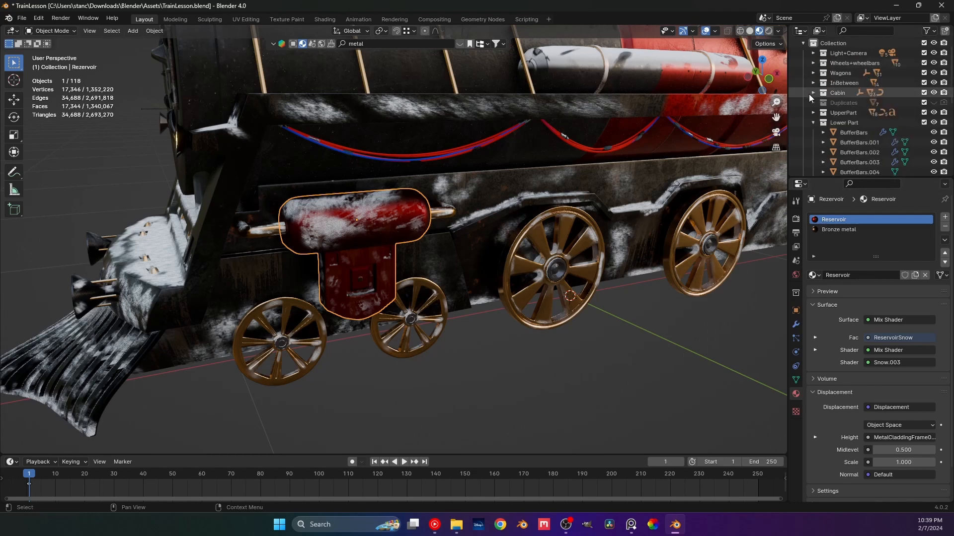
{"action": "left_click", "coordinate": [813, 93]}
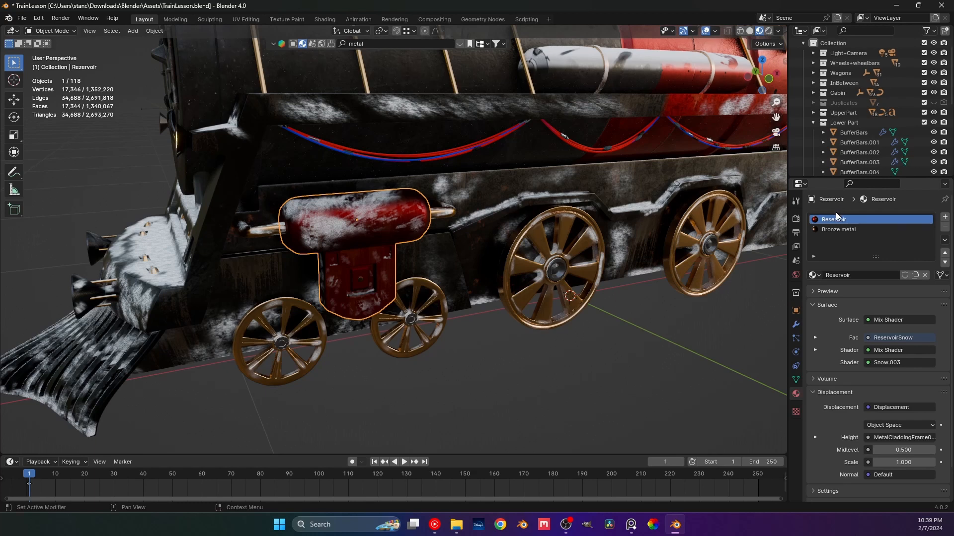
Examine the Reservoir material's node setup in the Shading workspace, from the cladding texture to the Material Output.
{"action": "left_click", "coordinate": [318, 19]}
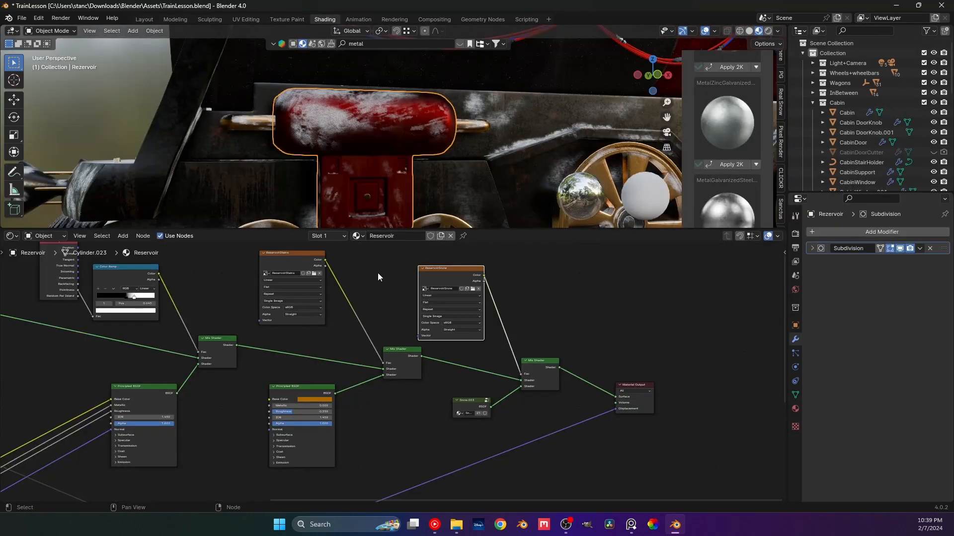
{"action": "middle_click_drag", "start_coordinate": [377, 273], "coordinate": [733, 306]}
{"action": "middle_click_drag", "start_coordinate": [124, 432], "coordinate": [221, 341]}
{"action": "scroll", "coordinate": [222, 341], "scroll_direction": "up", "scroll_amount": 5}
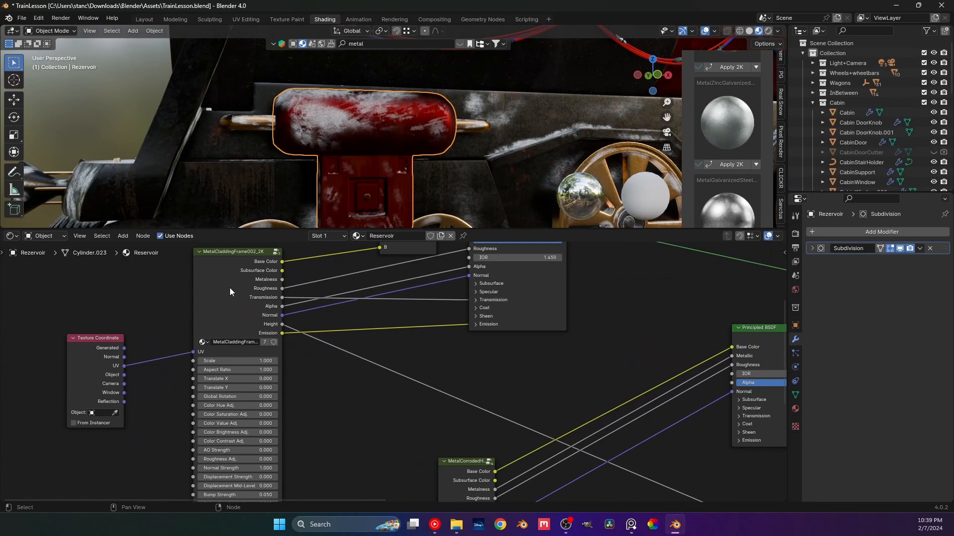
{"action": "scroll", "coordinate": [233, 255], "scroll_direction": "down", "scroll_amount": 5}
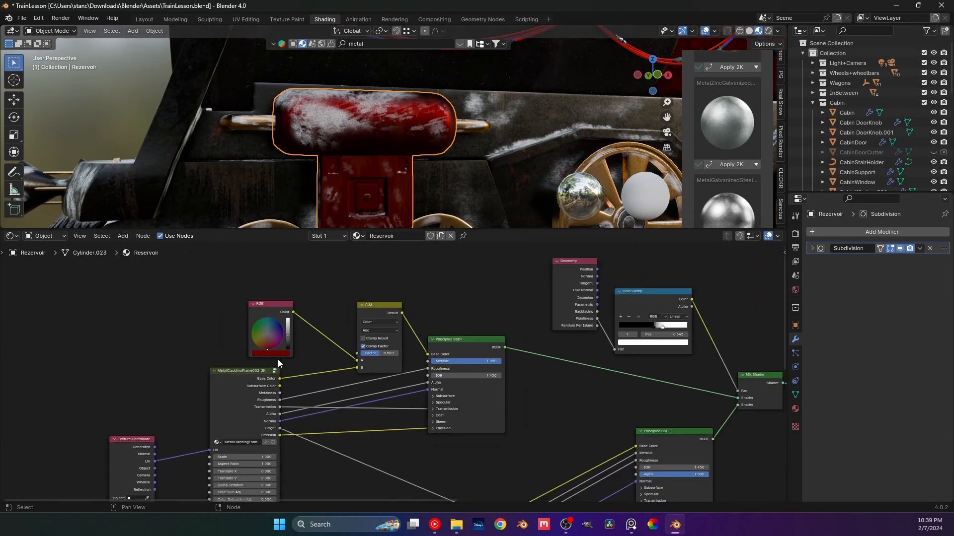
{"action": "middle_click_drag", "start_coordinate": [433, 414], "coordinate": [287, 325]}
{"action": "middle_click_drag", "start_coordinate": [333, 411], "coordinate": [217, 432]}
{"action": "scroll", "coordinate": [288, 245], "scroll_direction": "up", "scroll_amount": 1}
{"action": "middle_click_drag", "start_coordinate": [287, 244], "coordinate": [283, 261]}
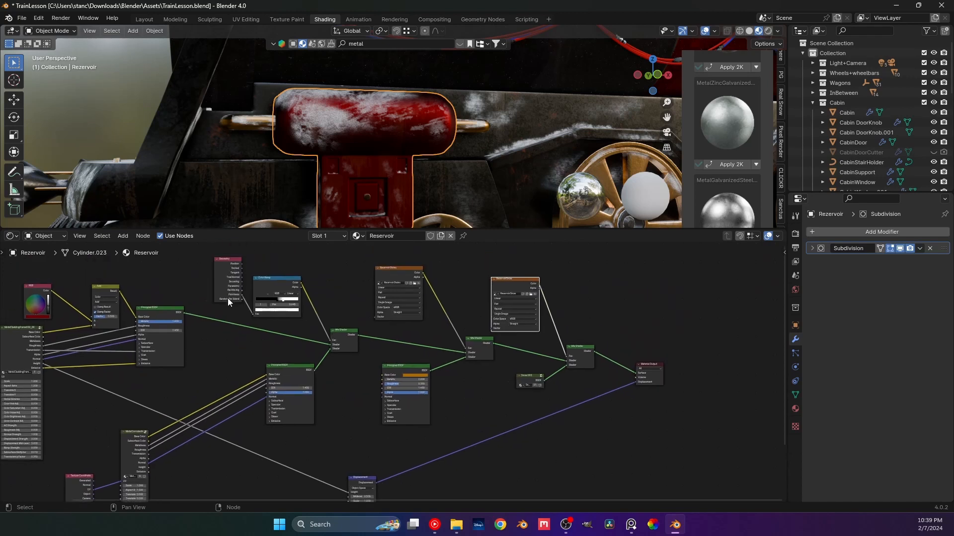
Examine the reservoir's edge wear, stains and snow up close, switching the viewport to rendered shading.
{"action": "scroll", "coordinate": [315, 210], "scroll_direction": "up", "scroll_amount": 4}
{"action": "middle_click_drag", "start_coordinate": [329, 183], "coordinate": [362, 97], "text": "shift"}
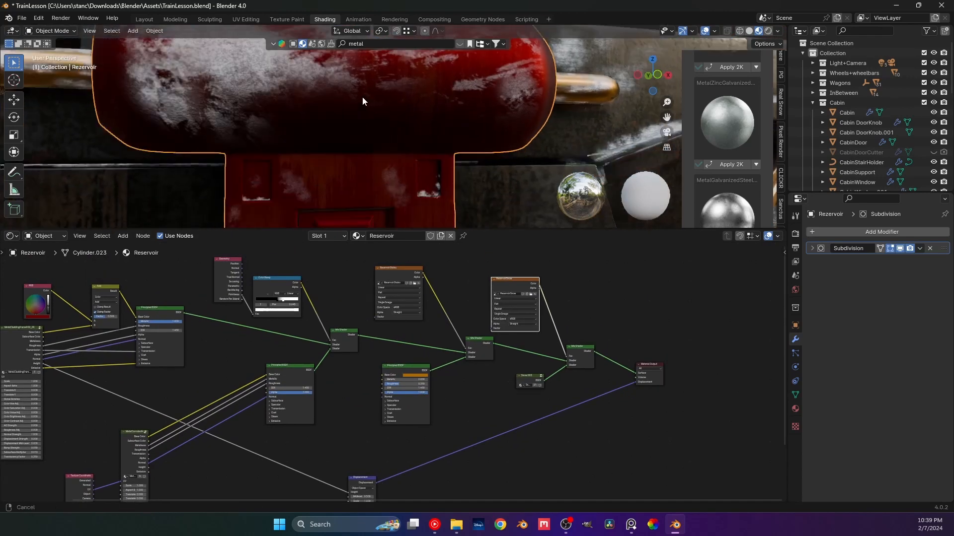
{"action": "middle_click_drag", "start_coordinate": [348, 163], "coordinate": [342, 96], "text": "shift"}
{"action": "scroll", "coordinate": [325, 132], "scroll_direction": "up", "scroll_amount": 4}
{"action": "middle_click_drag", "start_coordinate": [324, 133], "coordinate": [279, 162], "text": "shift"}
{"action": "scroll", "coordinate": [365, 338], "scroll_direction": "up", "scroll_amount": 6}
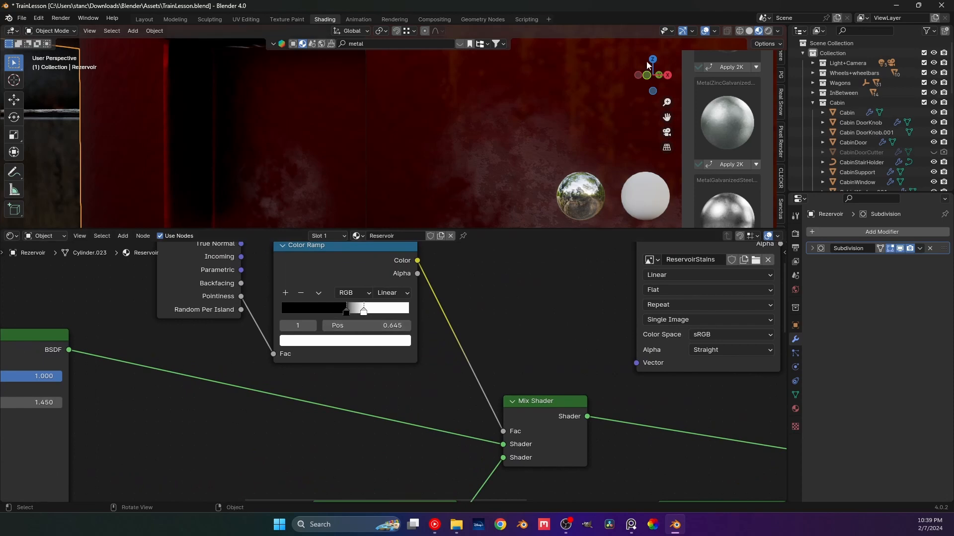
{"action": "key", "text": "z"}
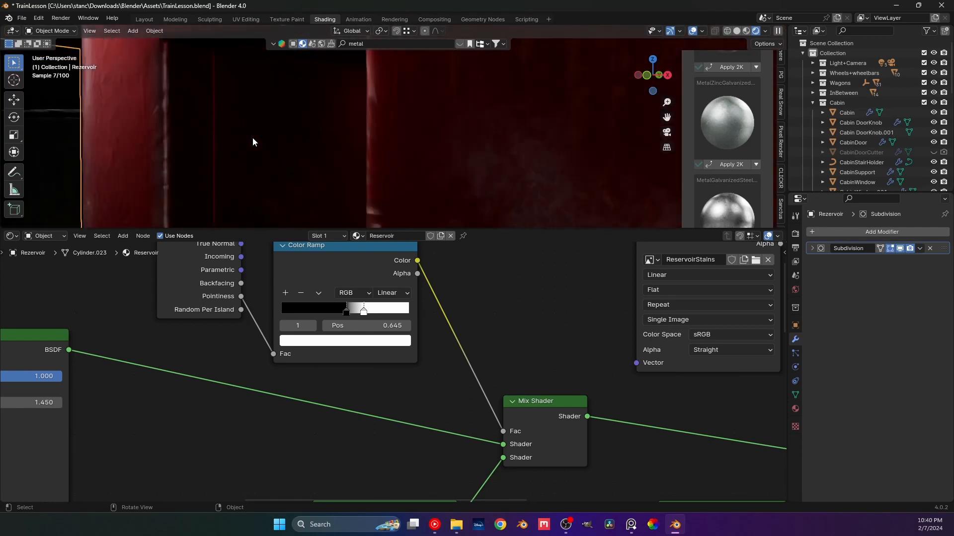
{"action": "scroll", "coordinate": [385, 123], "scroll_direction": "down", "scroll_amount": 5}
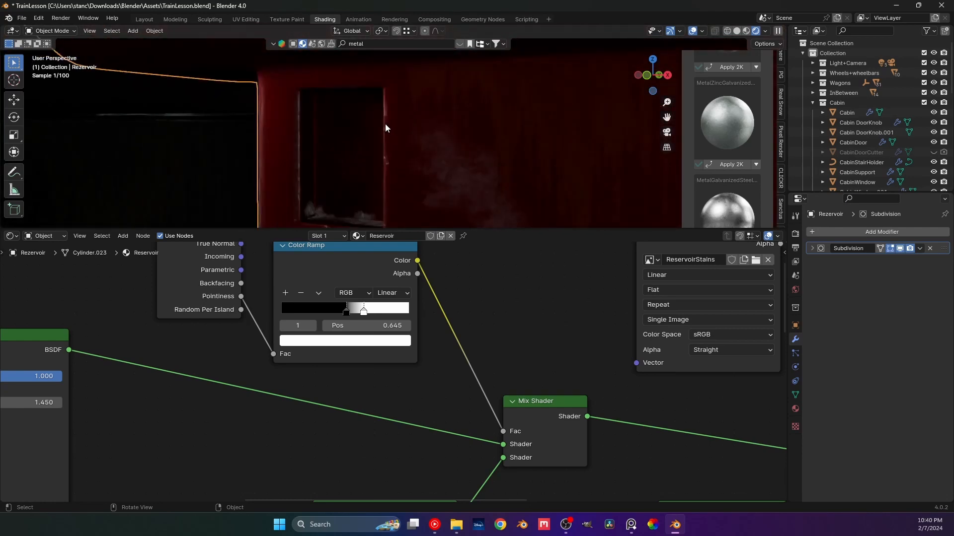
{"action": "middle_click_drag", "start_coordinate": [385, 124], "coordinate": [368, 153]}
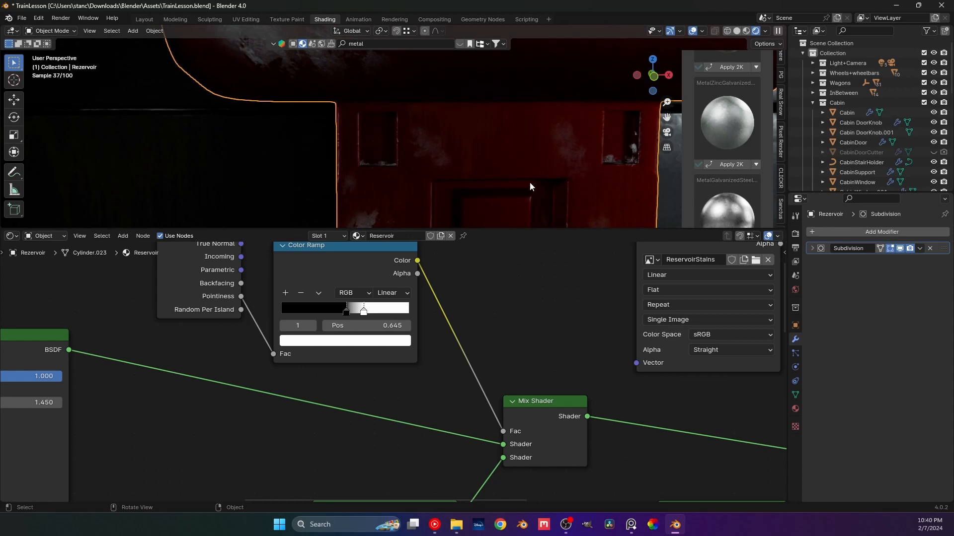
{"action": "scroll", "coordinate": [497, 186], "scroll_direction": "down", "scroll_amount": 4}
{"action": "middle_click_drag", "start_coordinate": [457, 132], "coordinate": [479, 189], "text": "shift"}
{"action": "middle_click_drag", "start_coordinate": [317, 159], "coordinate": [348, 168]}
{"action": "scroll", "coordinate": [349, 168], "scroll_direction": "up", "scroll_amount": 1}
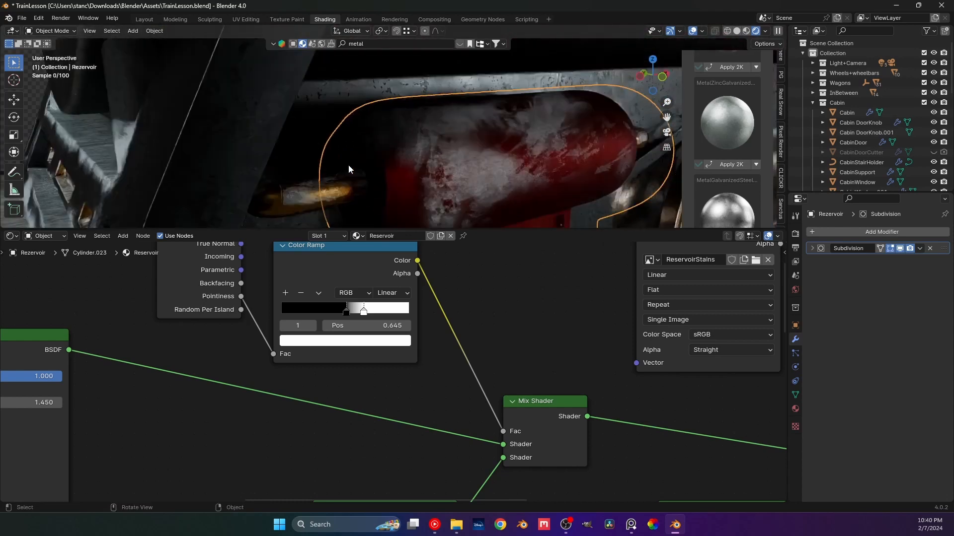
{"action": "scroll", "coordinate": [375, 117], "scroll_direction": "up", "scroll_amount": 8}
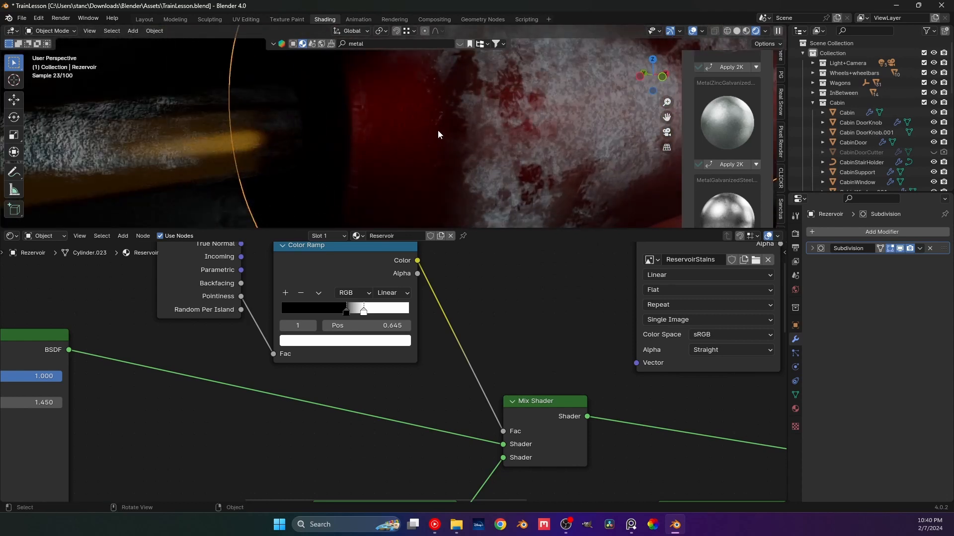
{"action": "scroll", "coordinate": [438, 131], "scroll_direction": "down", "scroll_amount": 3}
{"action": "middle_click_drag", "start_coordinate": [439, 132], "coordinate": [439, 196]}
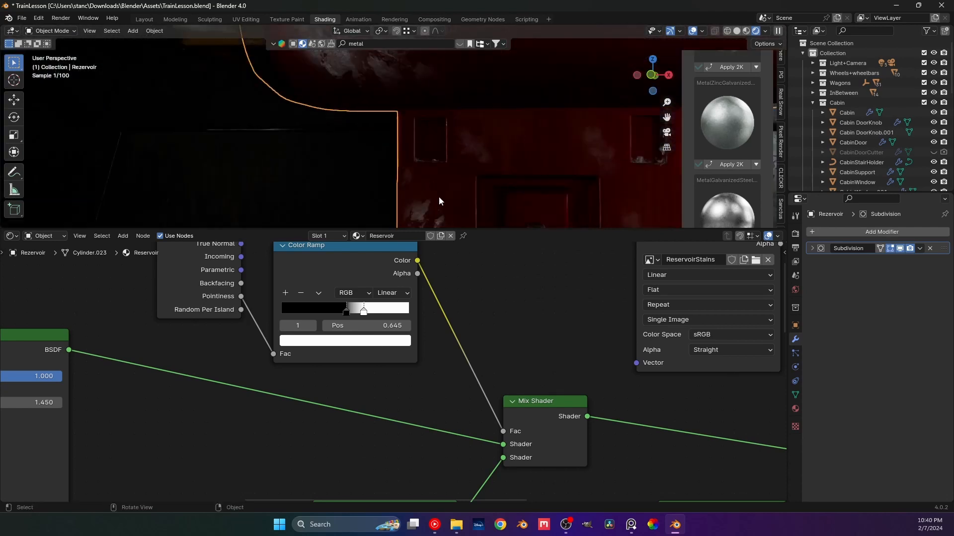
Set the white stop of the pointiness Color Ramp to position 0.545 and save the file.
{"action": "left_click_drag", "start_coordinate": [364, 312], "coordinate": [353, 314]}
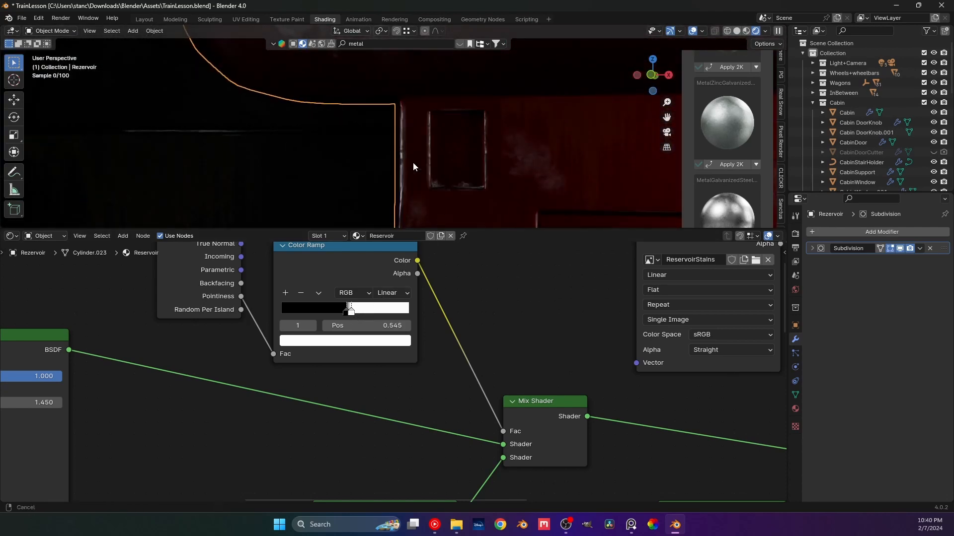
{"action": "middle_click_drag", "start_coordinate": [413, 162], "coordinate": [455, 158]}
{"action": "key", "text": "ctrl+s"}
Review the reservoir in rendered shading and the whole train through the scene camera.
{"action": "middle_click_drag", "start_coordinate": [398, 163], "coordinate": [414, 175]}
{"action": "scroll", "coordinate": [407, 176], "scroll_direction": "down", "scroll_amount": 4}
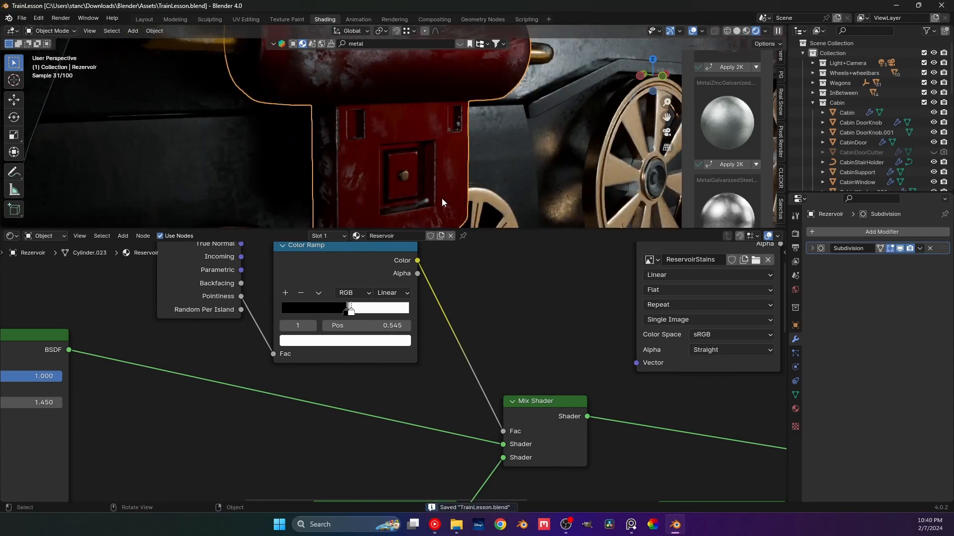
{"action": "scroll", "coordinate": [355, 161], "scroll_direction": "down", "scroll_amount": 5}
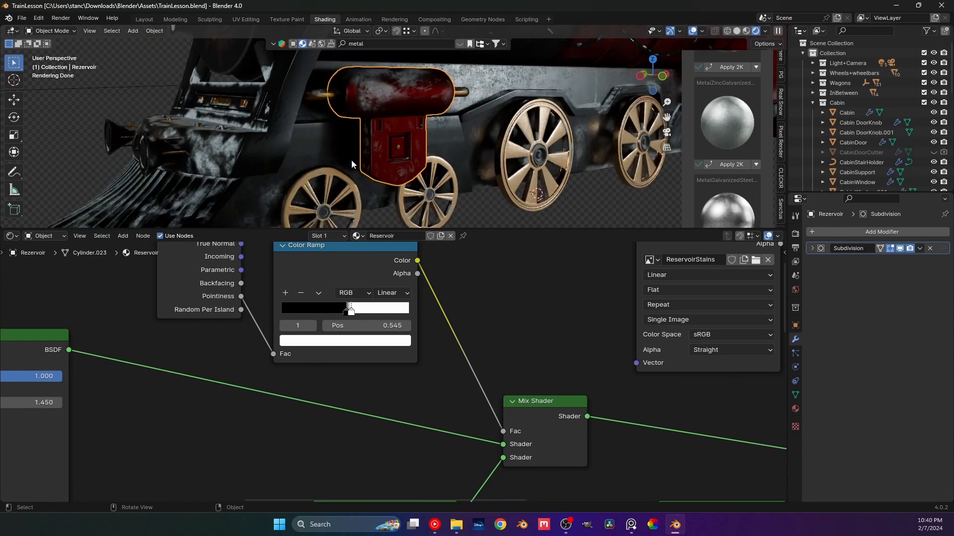
{"action": "key", "text": "KP_0"}
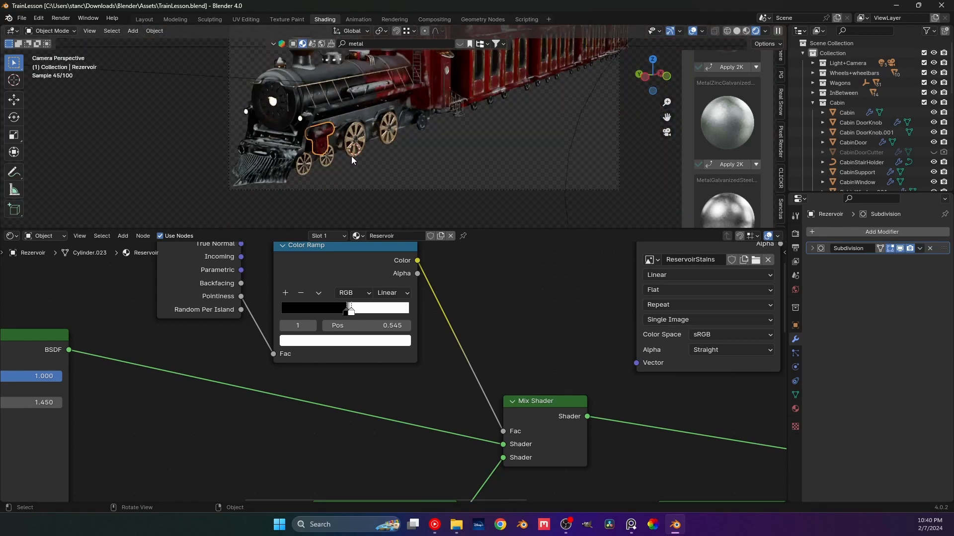
{"action": "middle_click_drag", "start_coordinate": [351, 156], "coordinate": [344, 162], "text": "shift"}
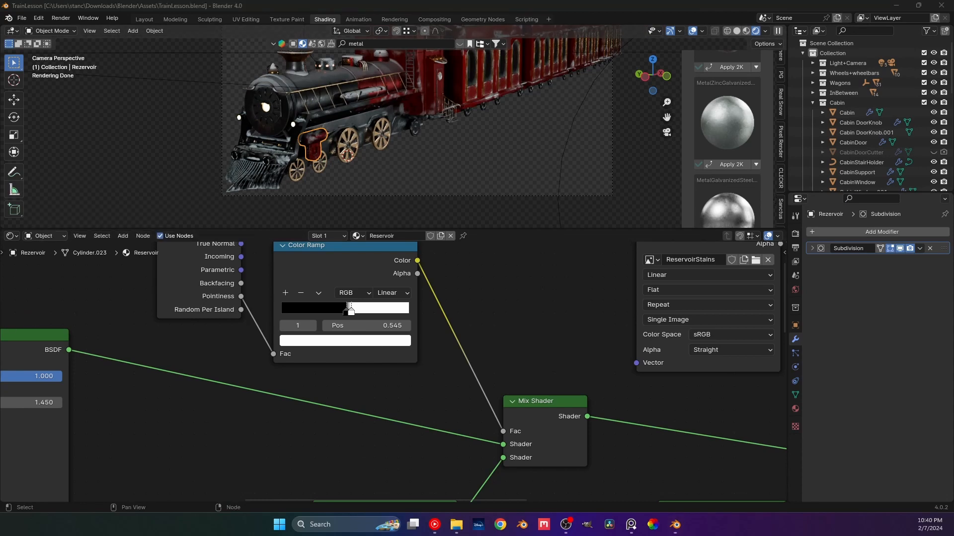
{"action": "middle_click_drag", "start_coordinate": [425, 105], "coordinate": [380, 164], "text": "shift"}
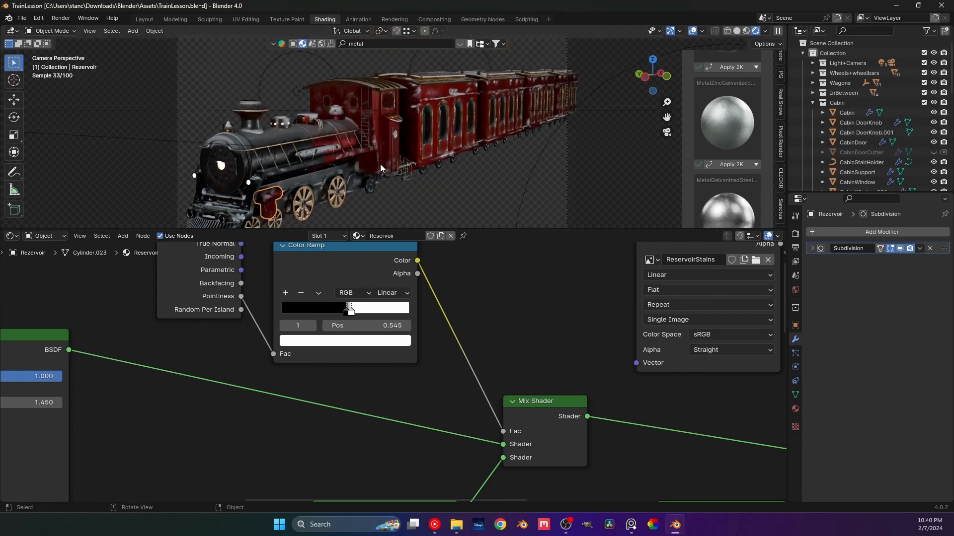